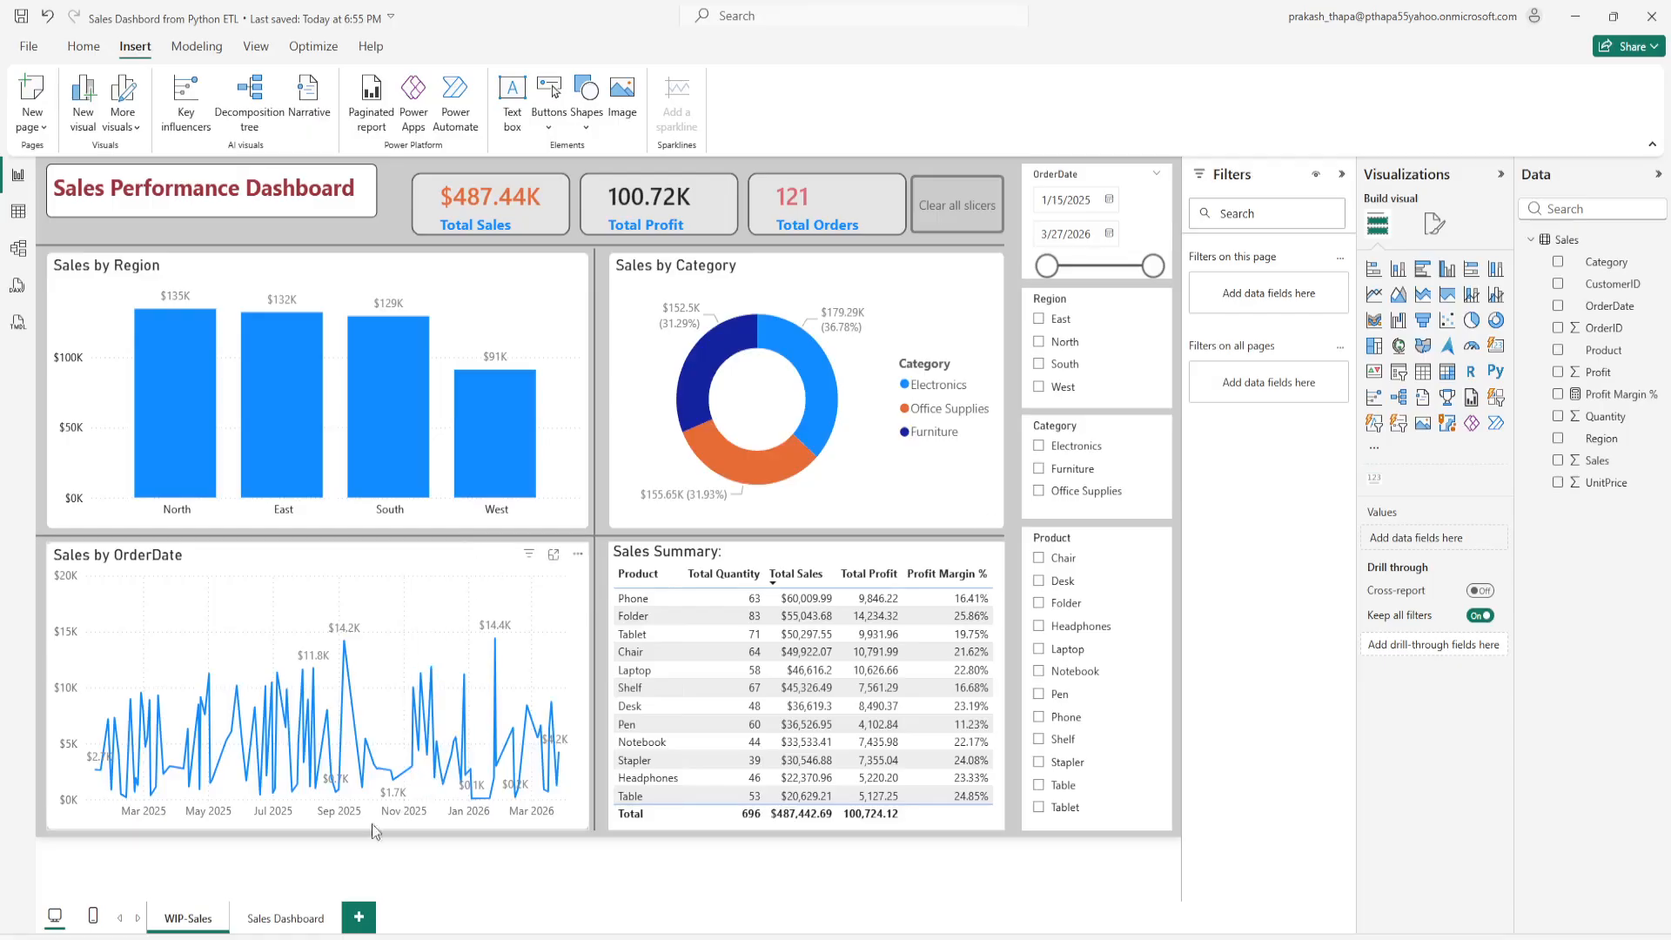
Step: On the Sales Dashboard page, set the canvas background color to light grey
left_click(272, 921)
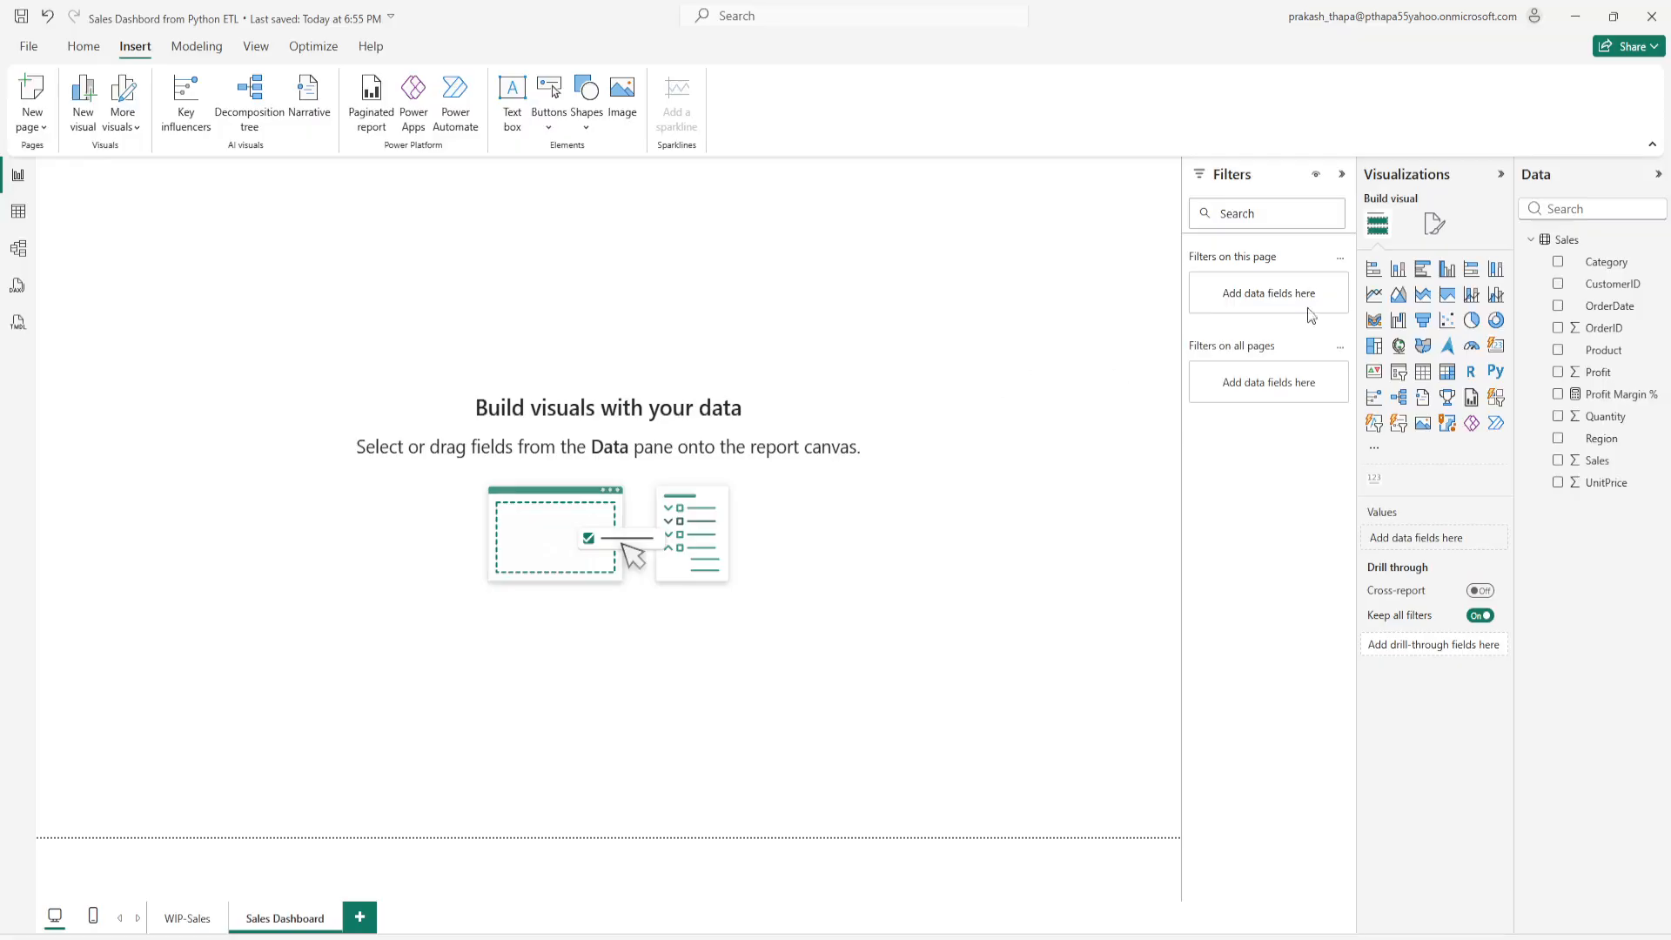
left_click(1435, 226)
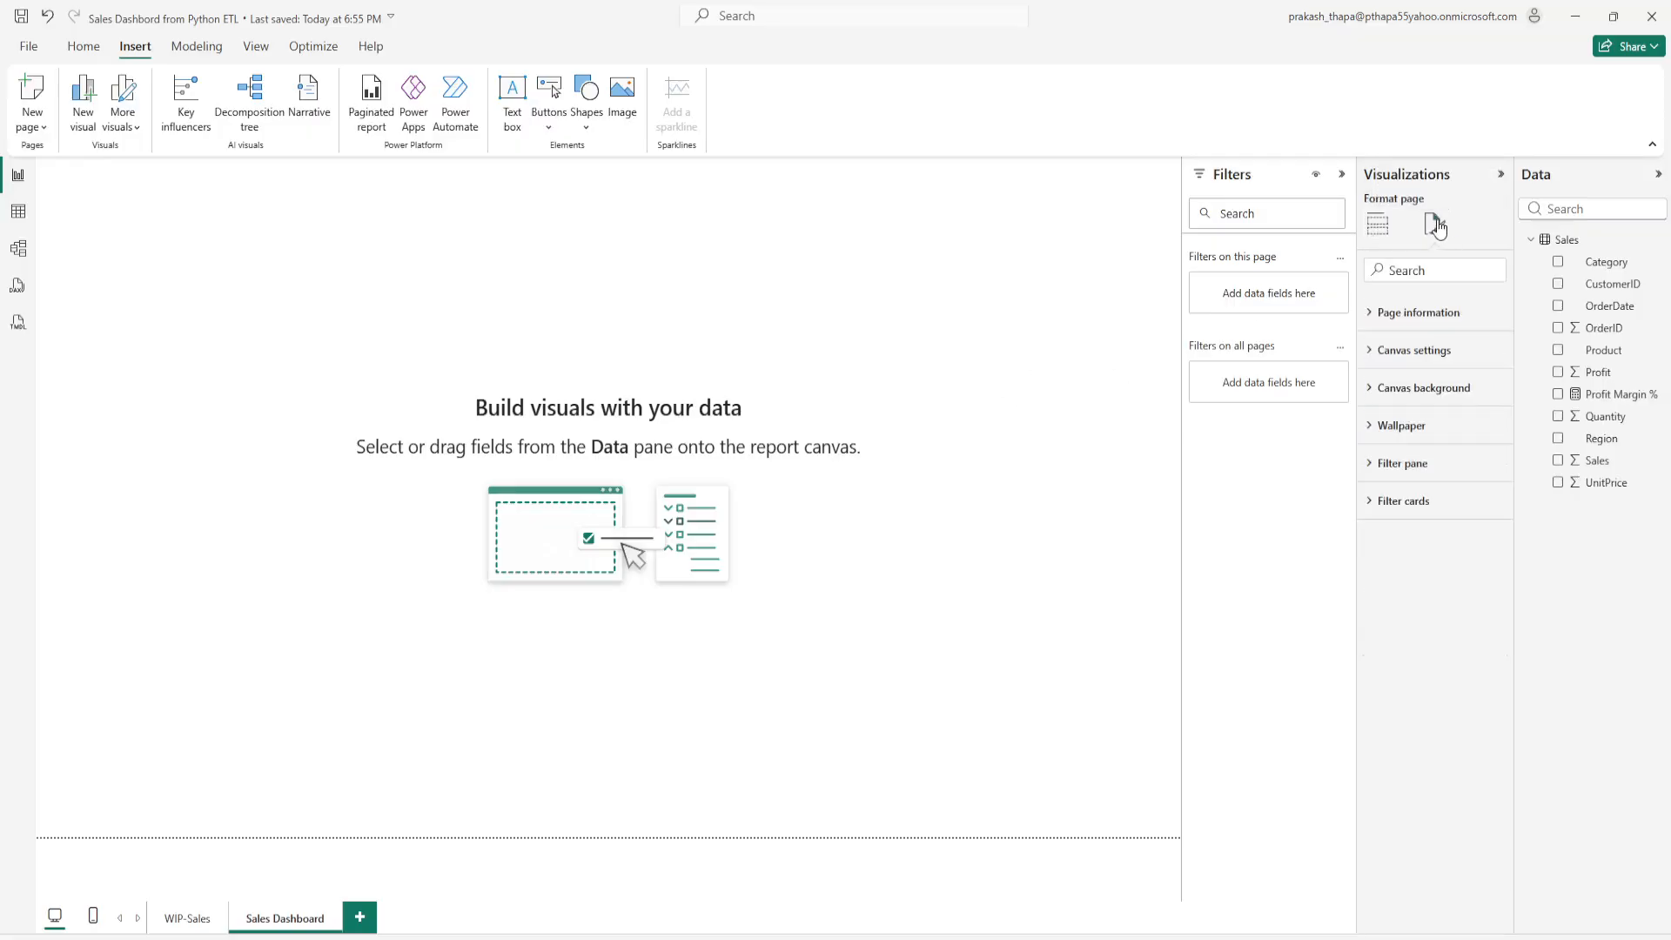
left_click(1377, 353)
left_click(1377, 356)
left_click(1380, 392)
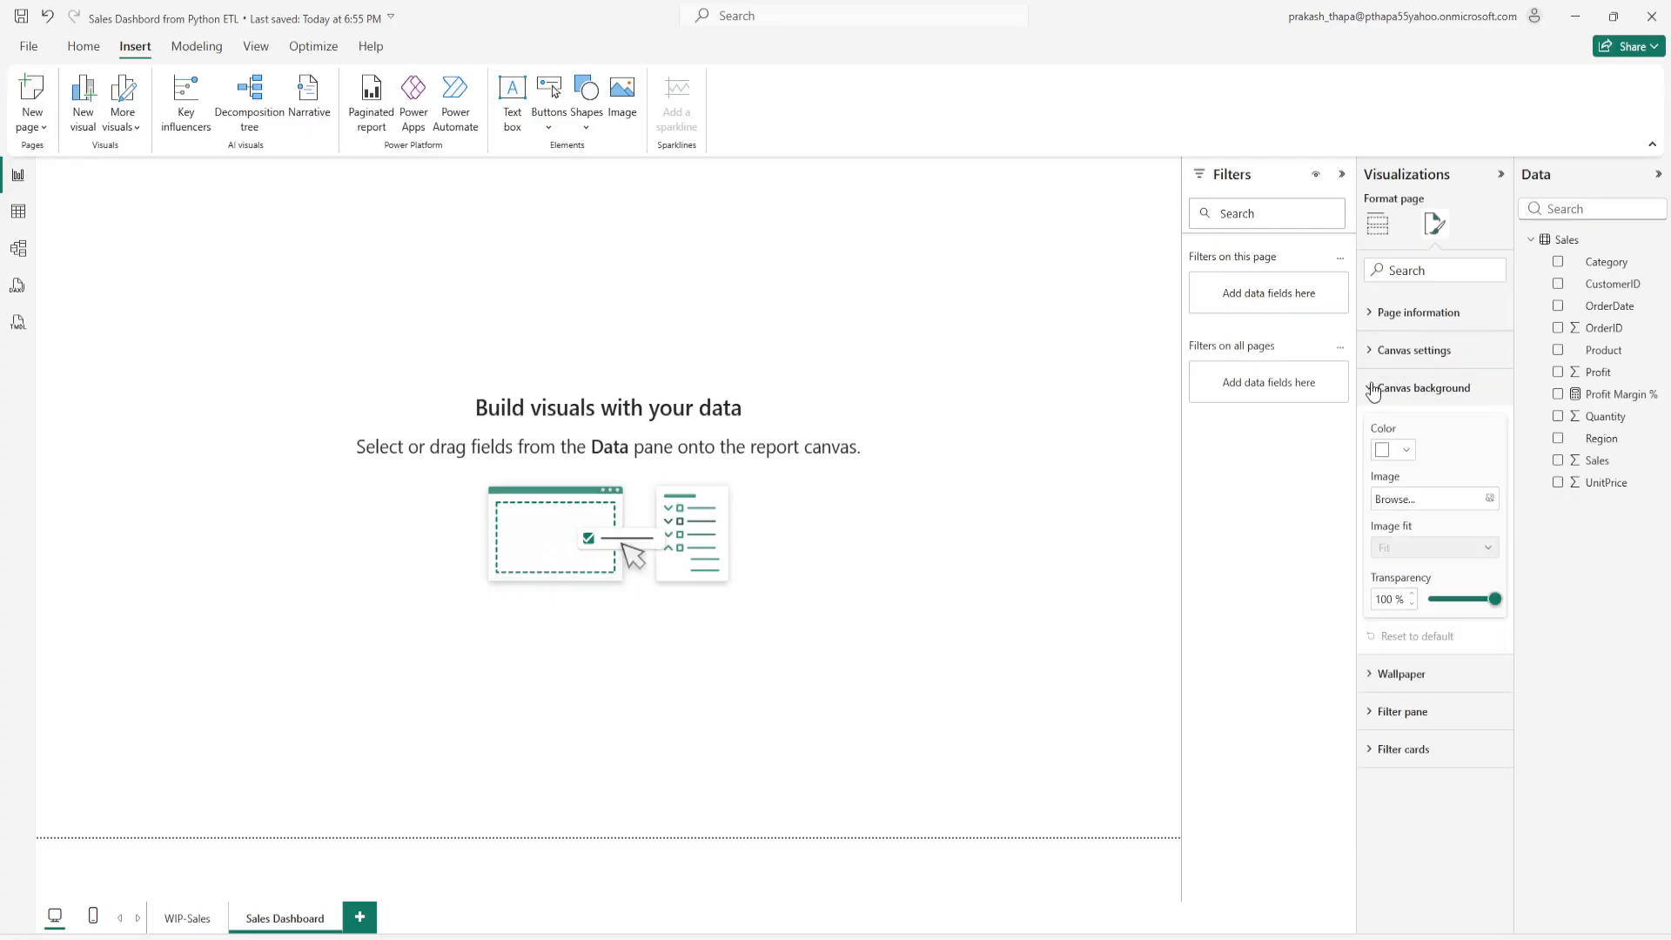
left_click(1403, 453)
left_click(1394, 586)
left_click(1068, 482)
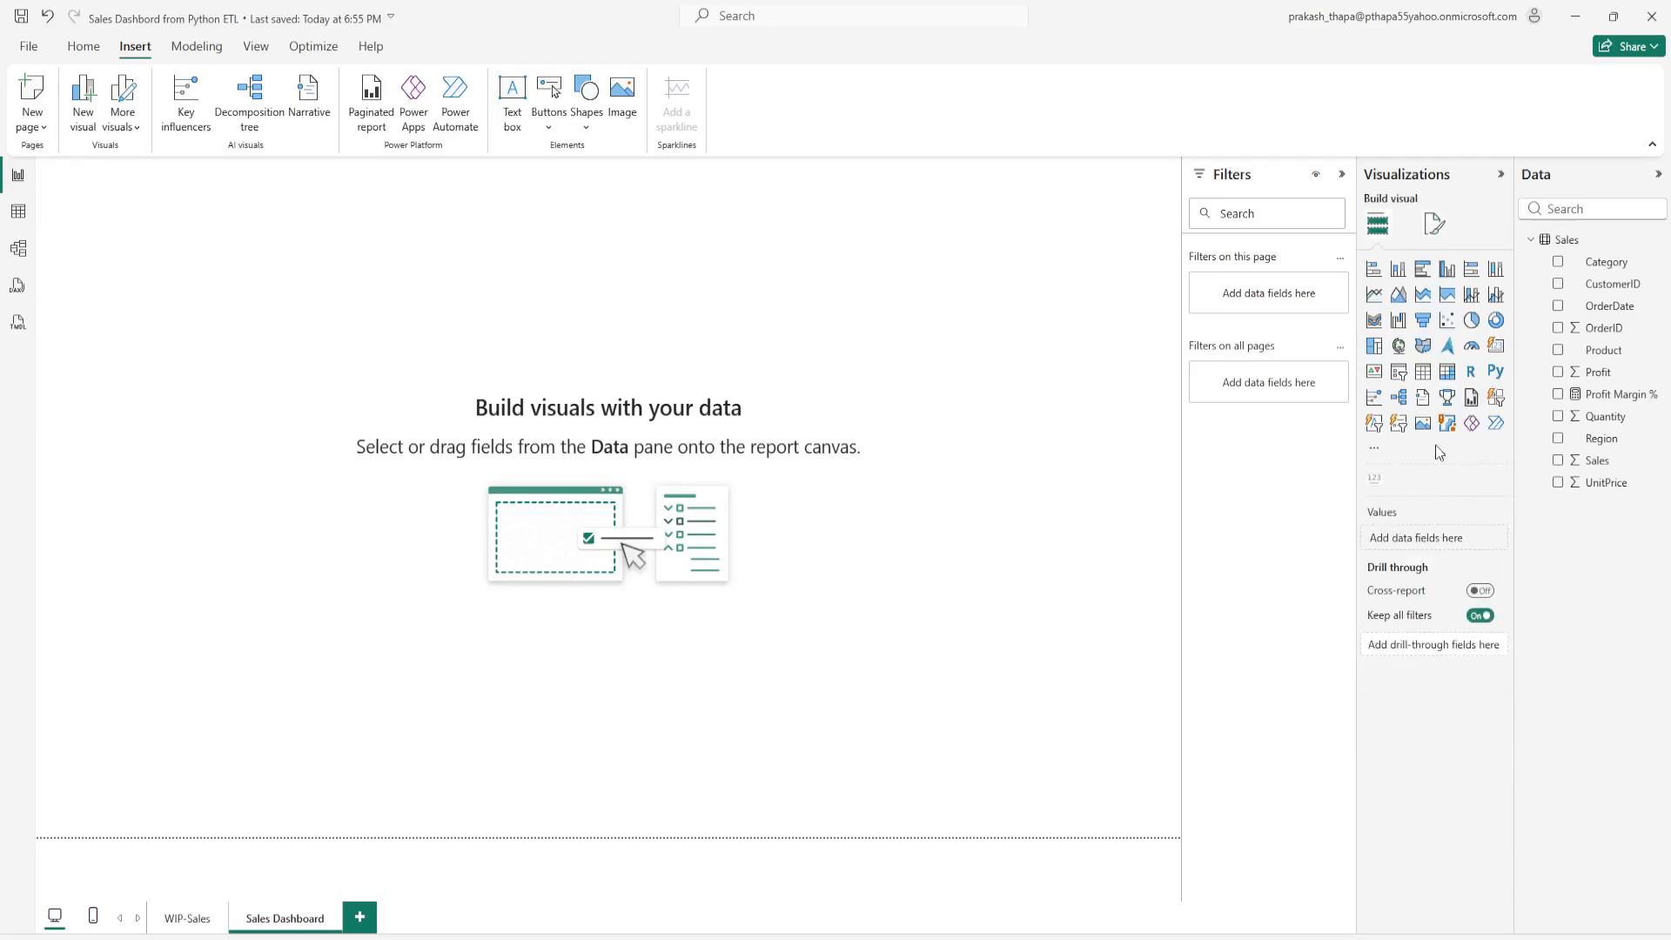
Step: Reduce the canvas background's transparency to its minimum
left_click(1434, 224)
left_click(1377, 388)
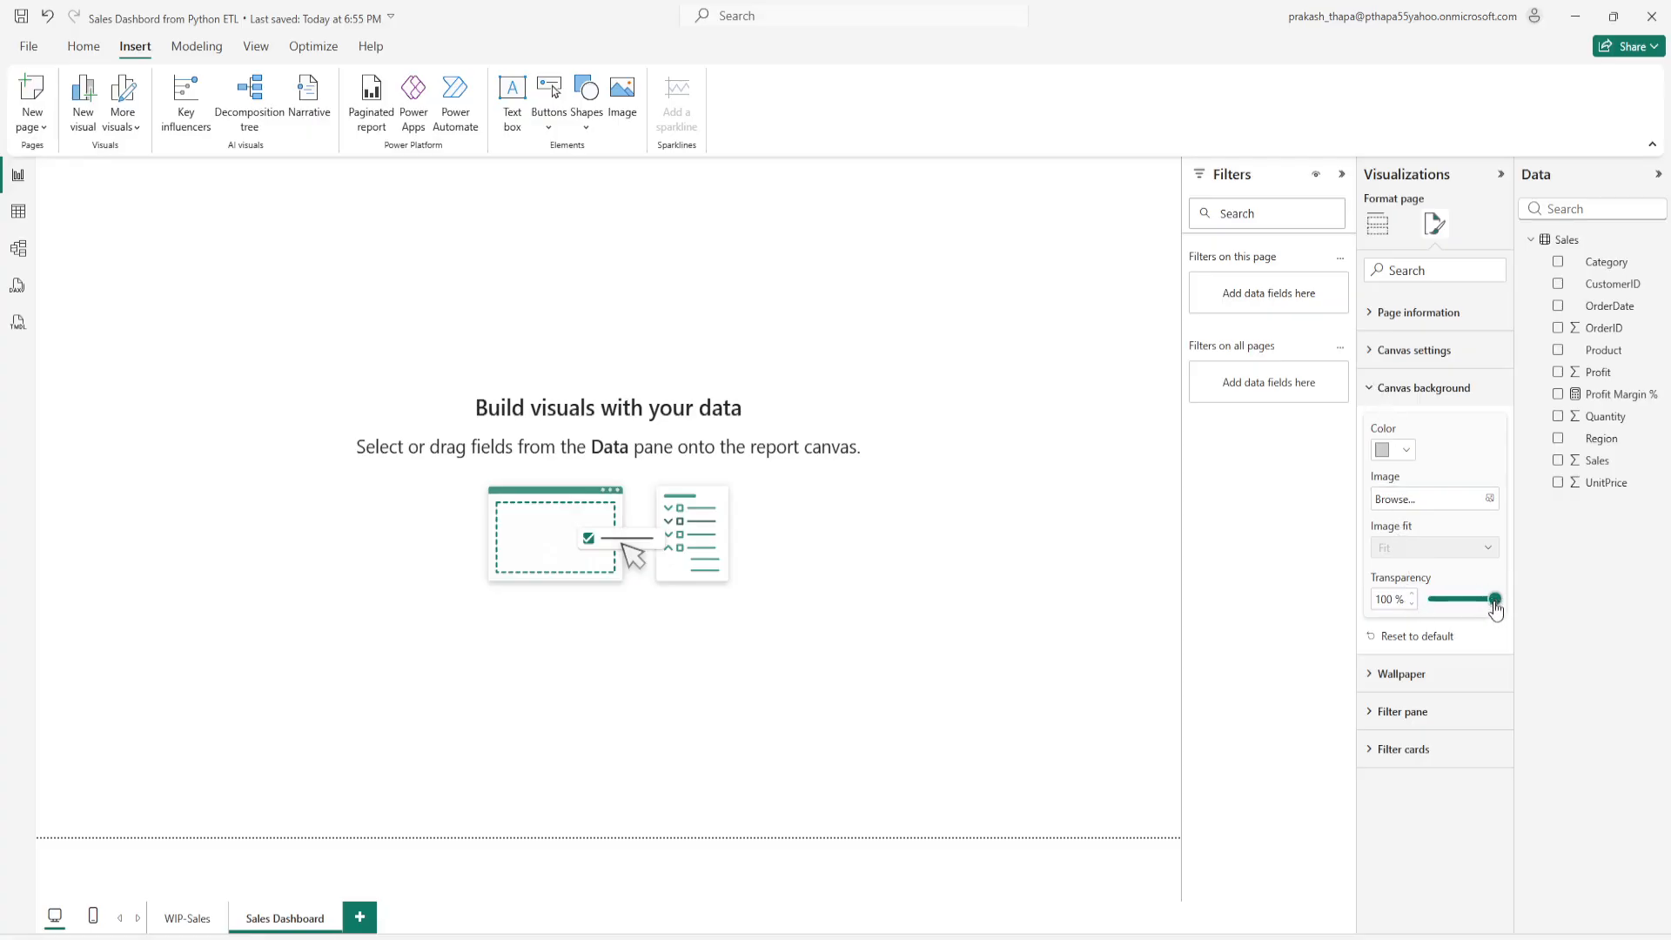
left_click_drag(1496, 600, 1429, 601)
left_click(976, 513)
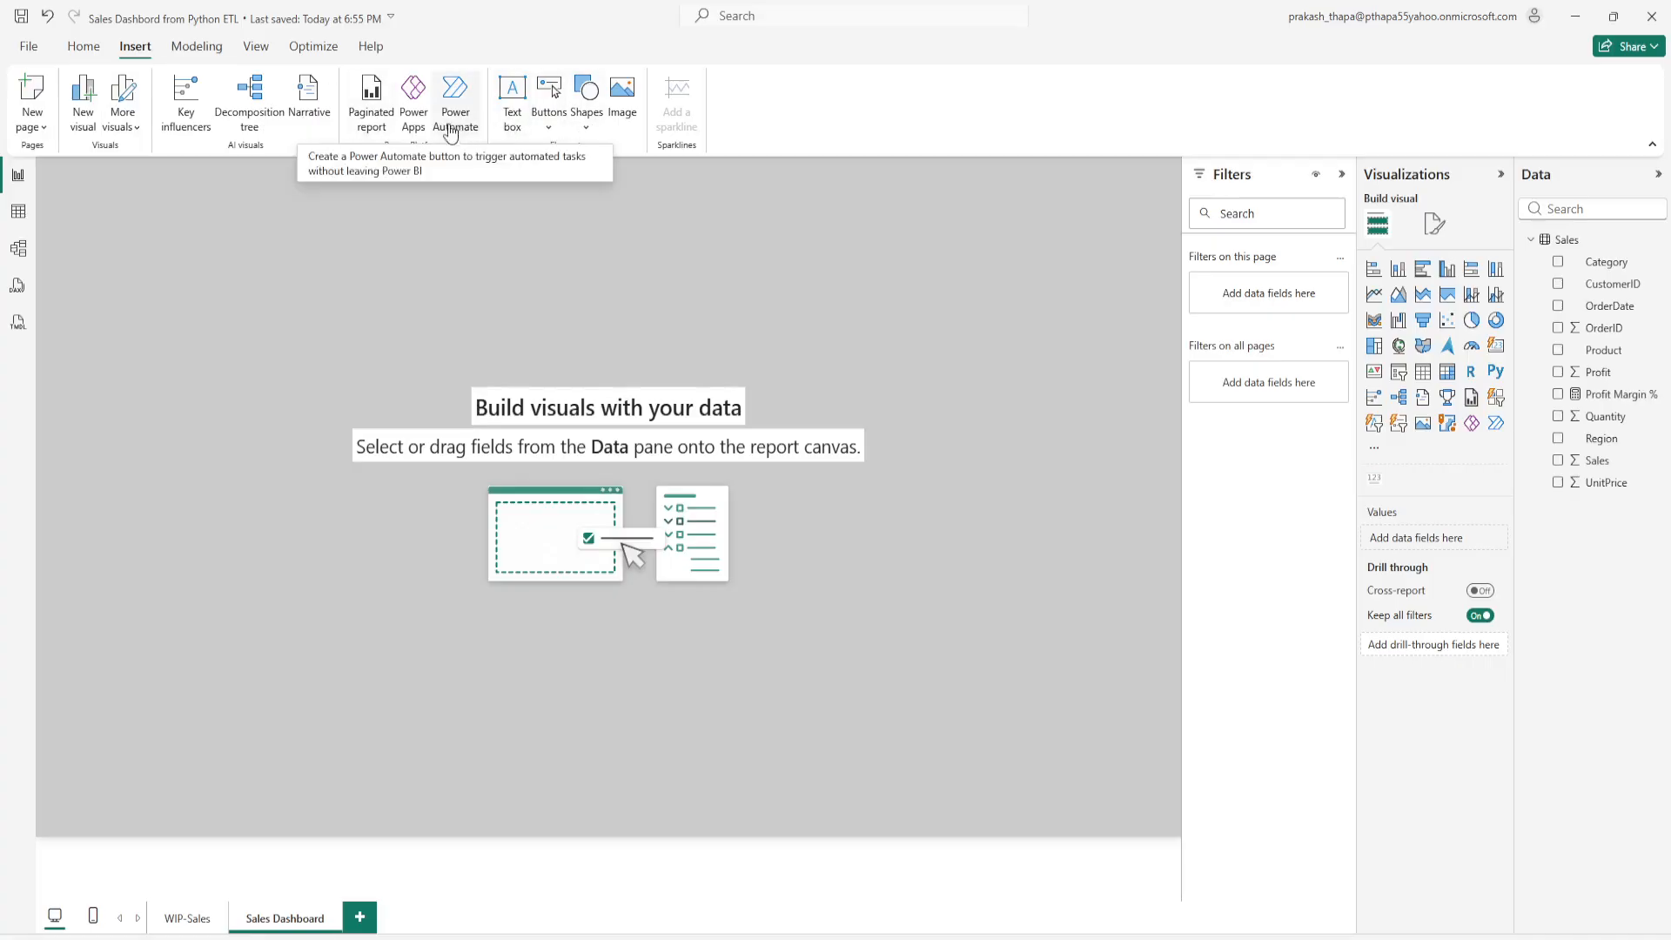
Step: Insert a line shape on the page and set its border color to dark grey
left_click(579, 133)
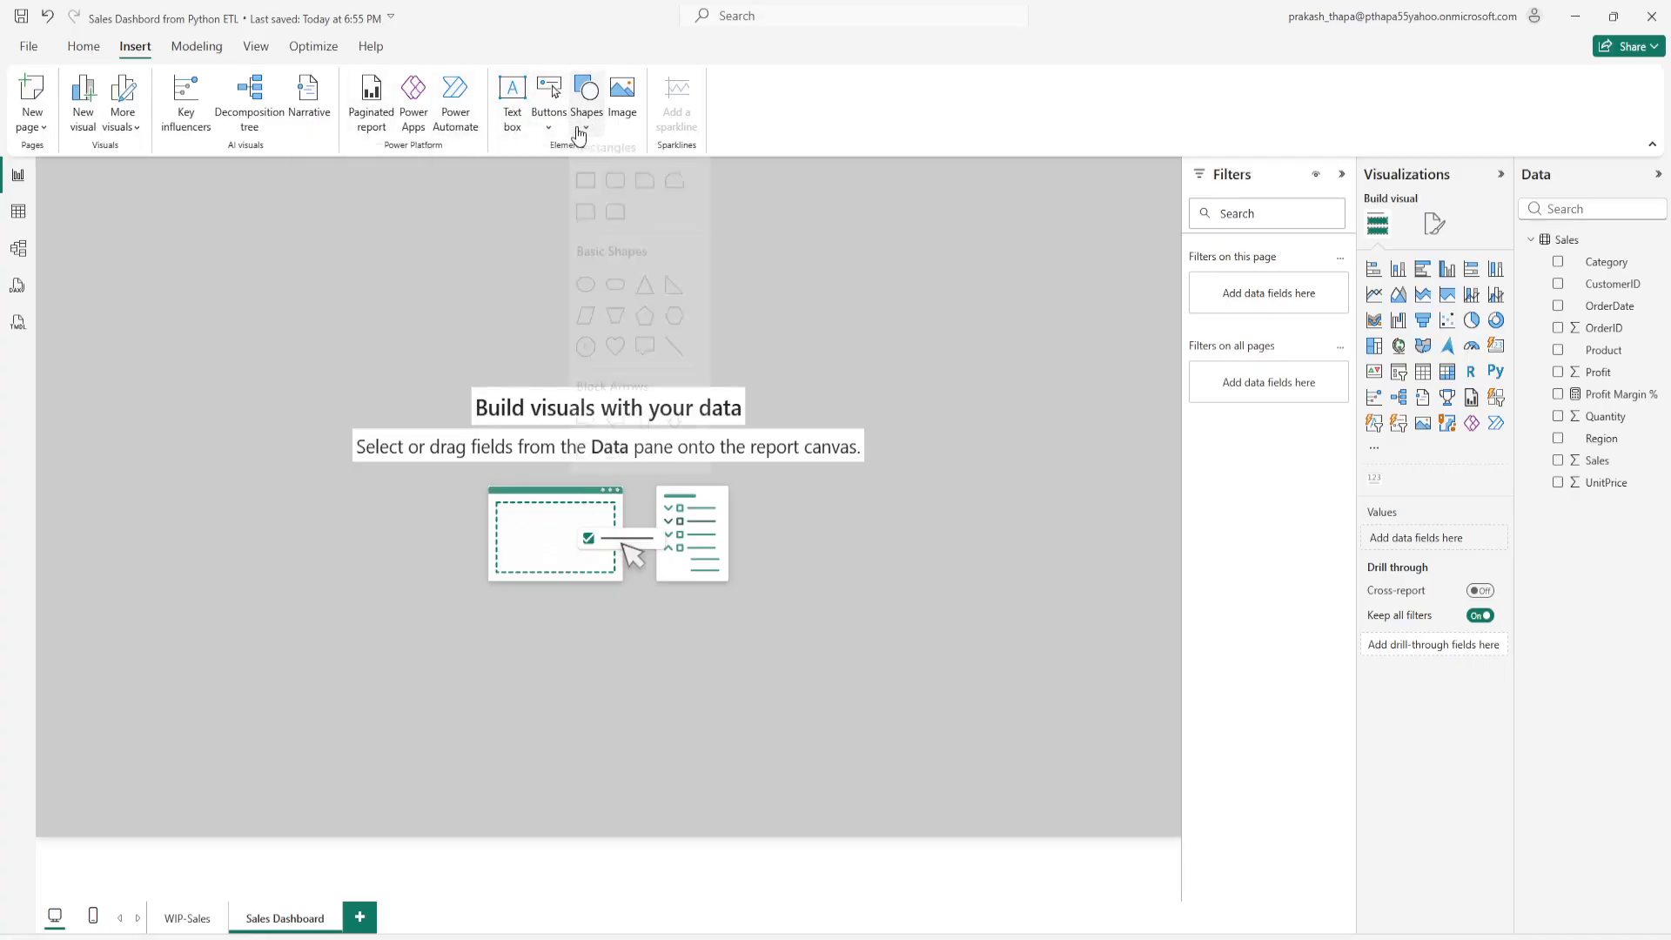
left_click(676, 349)
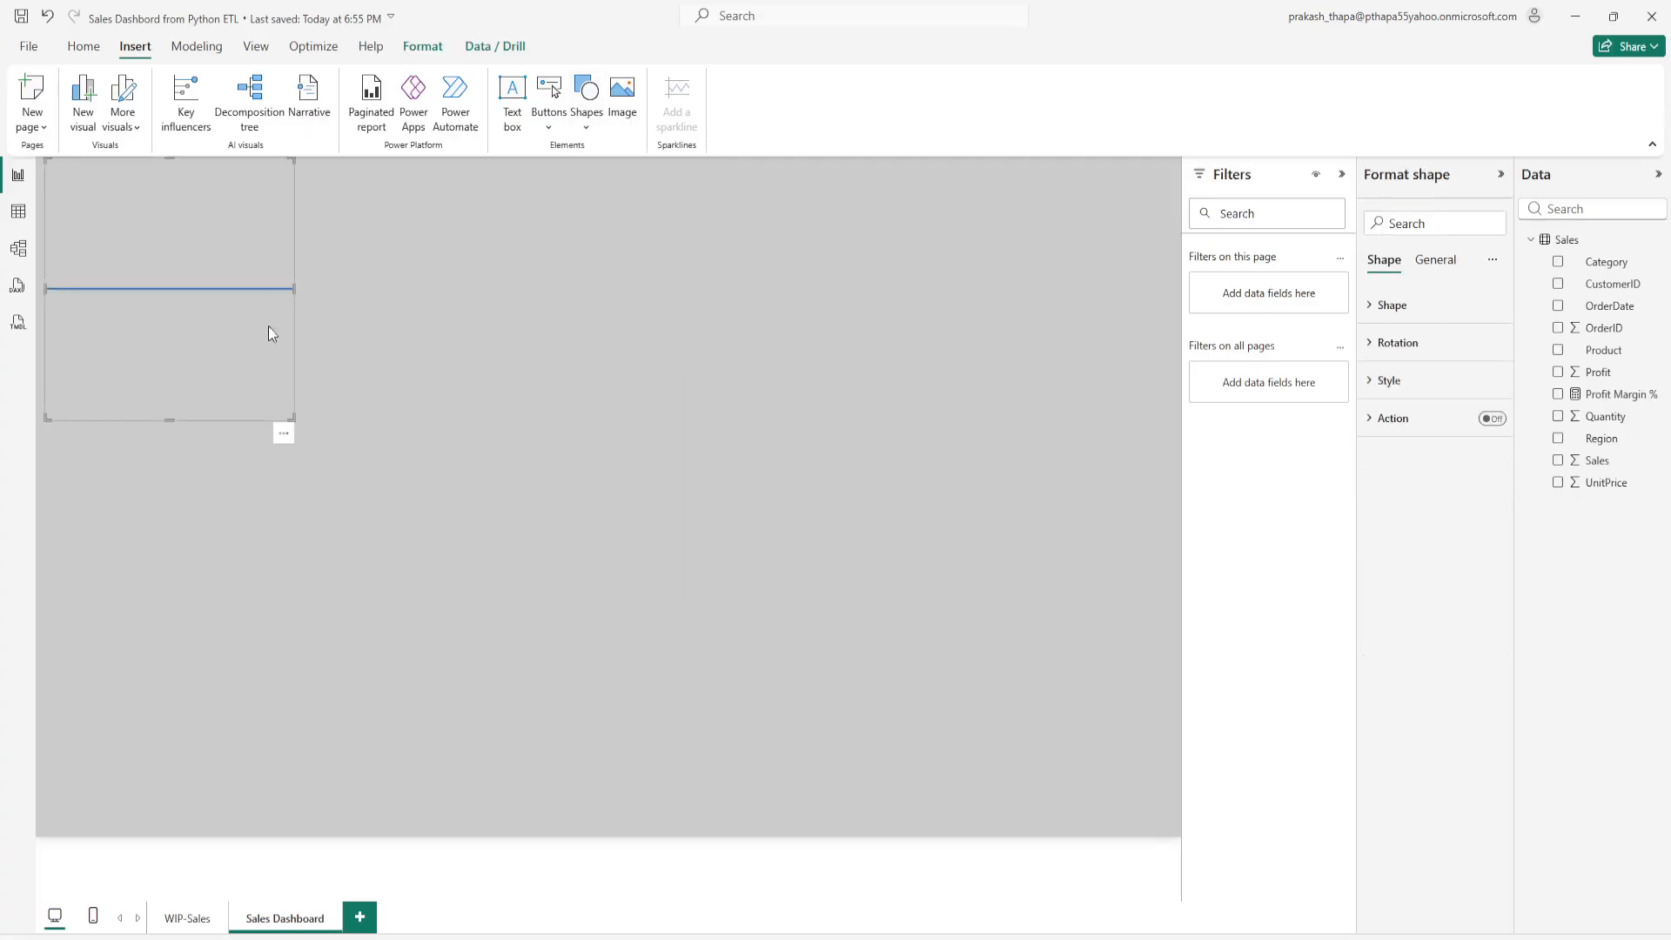
left_click(1396, 223)
type("border")
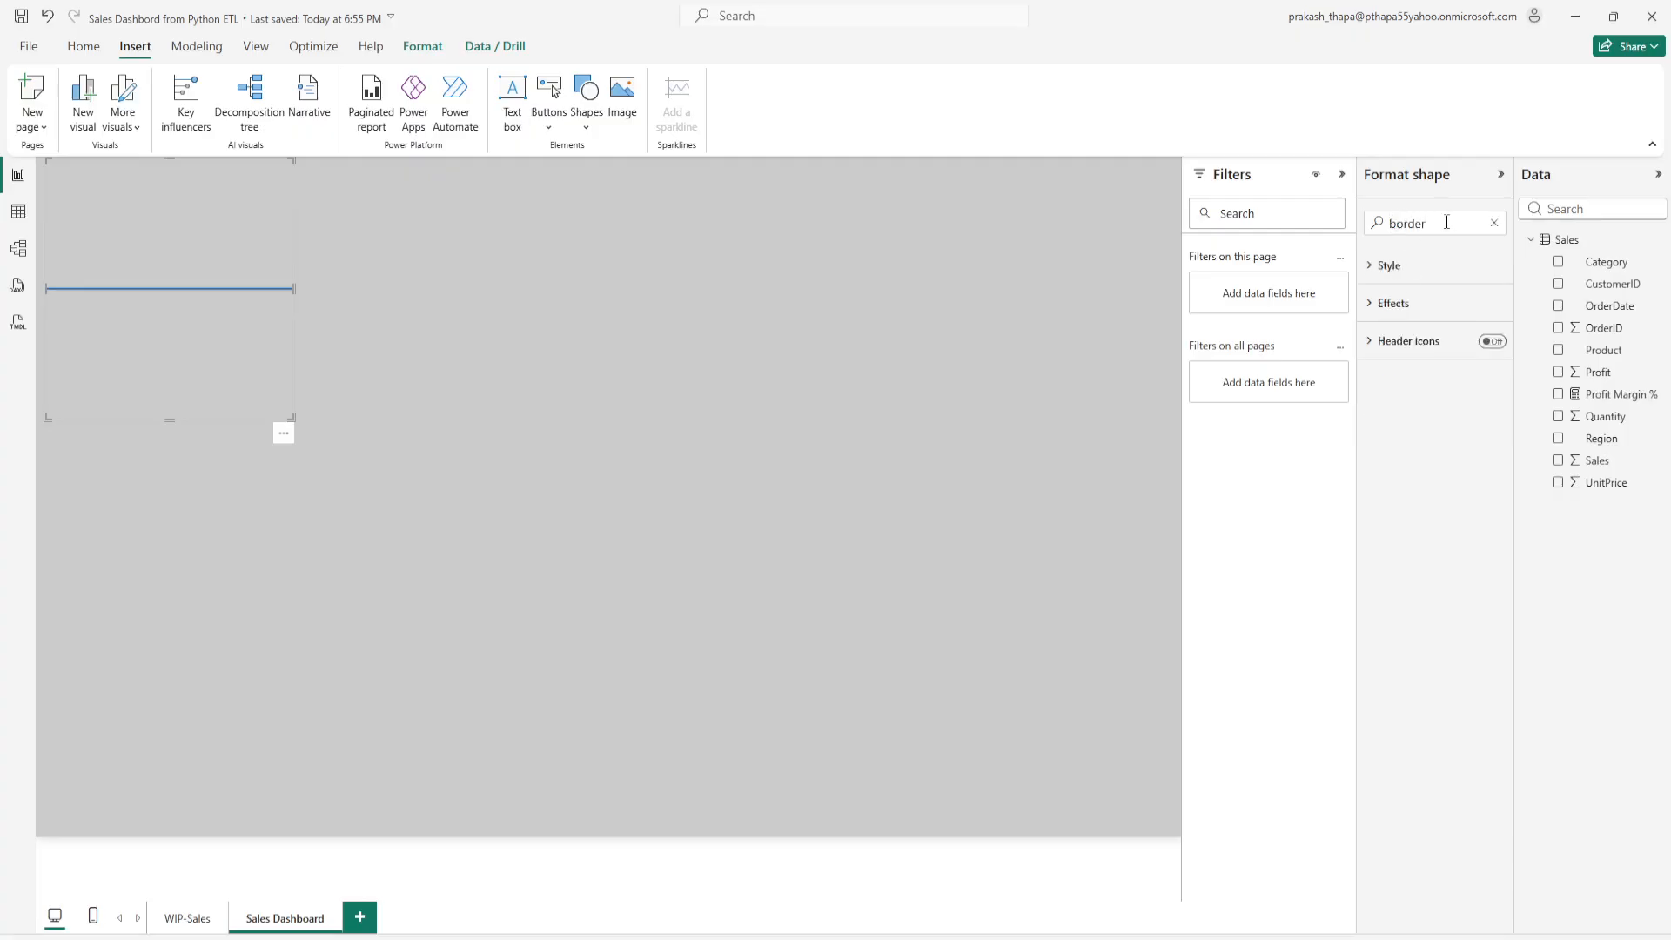
left_click_drag(1447, 223, 1390, 223)
type("line")
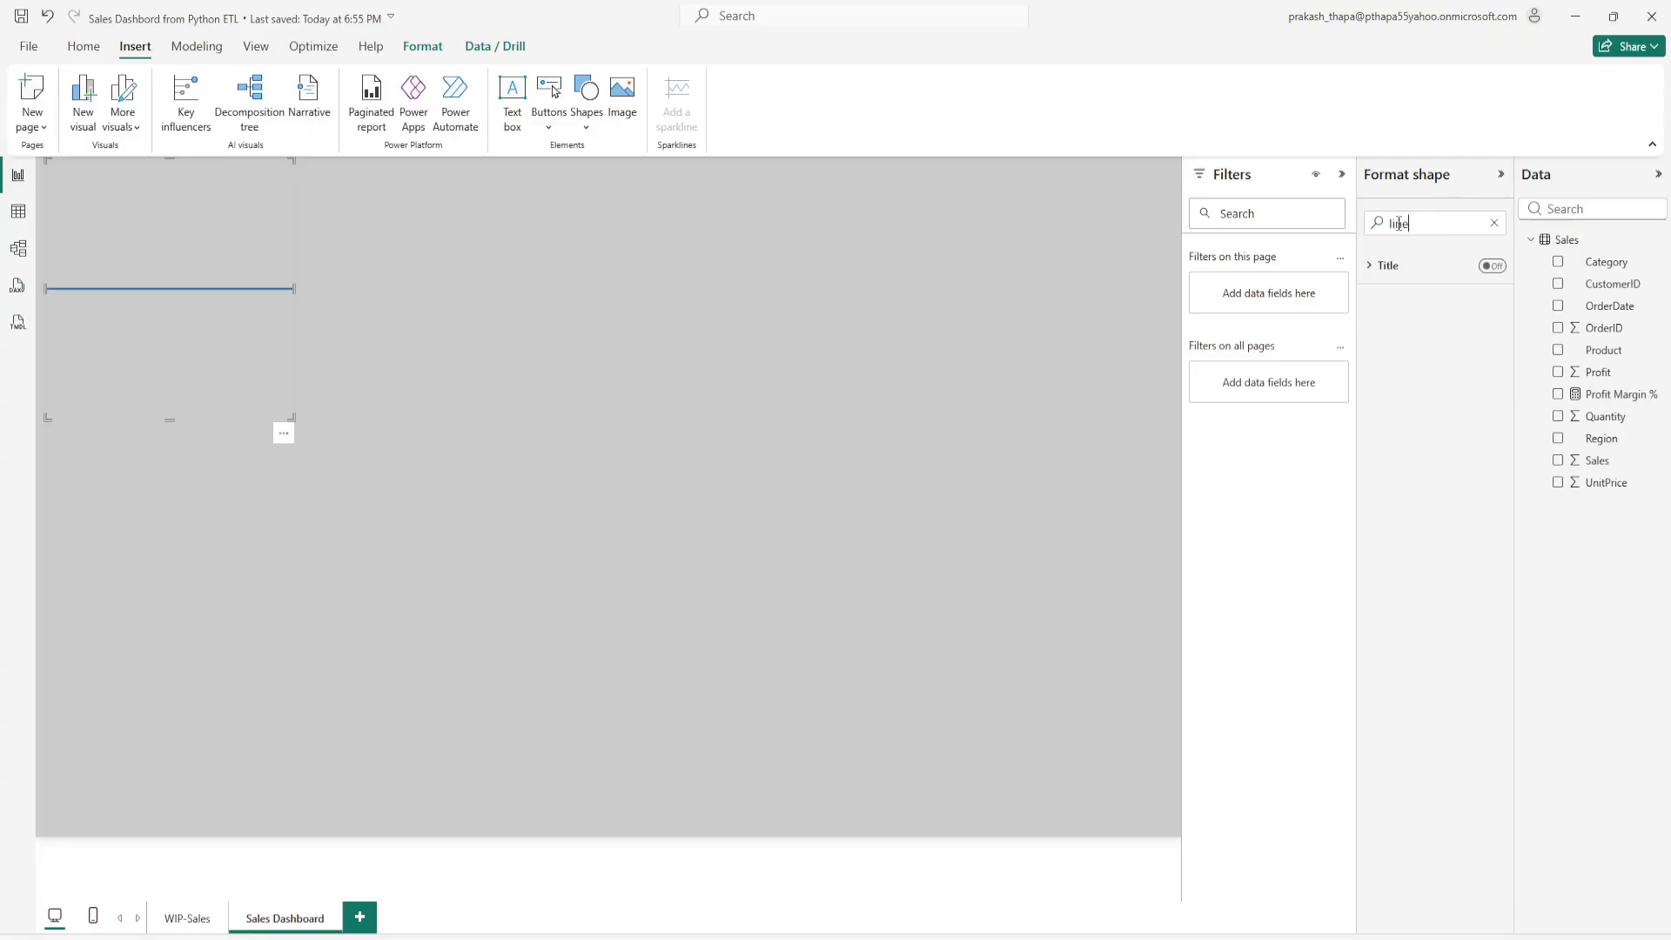
key("BackSpace")
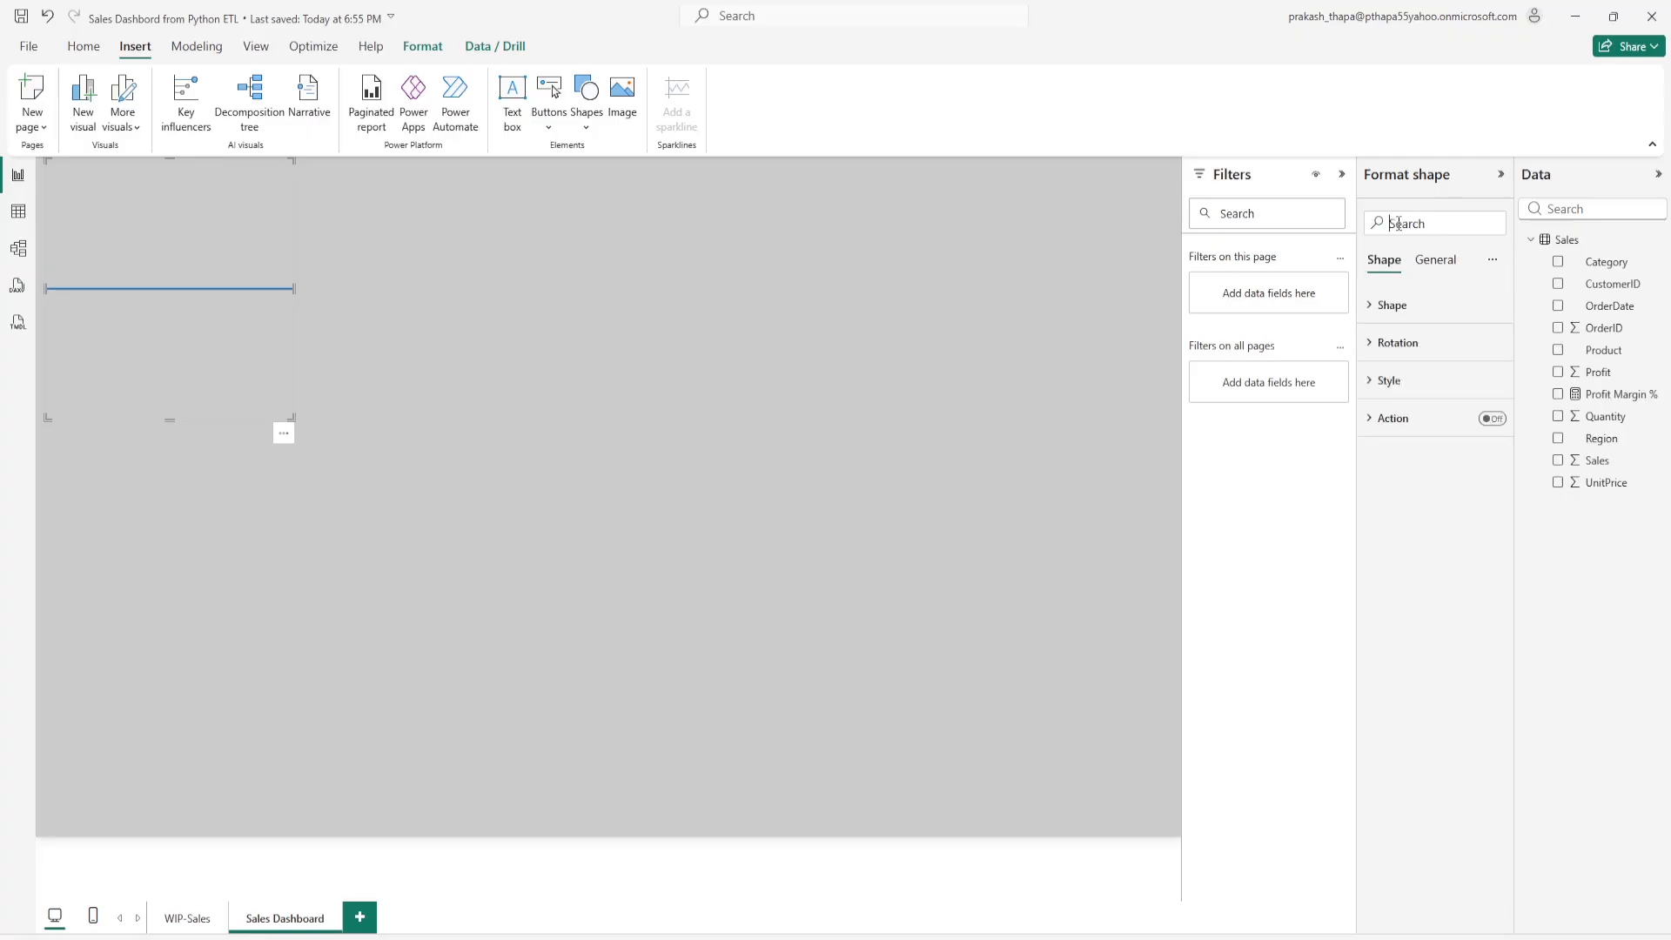
type("border")
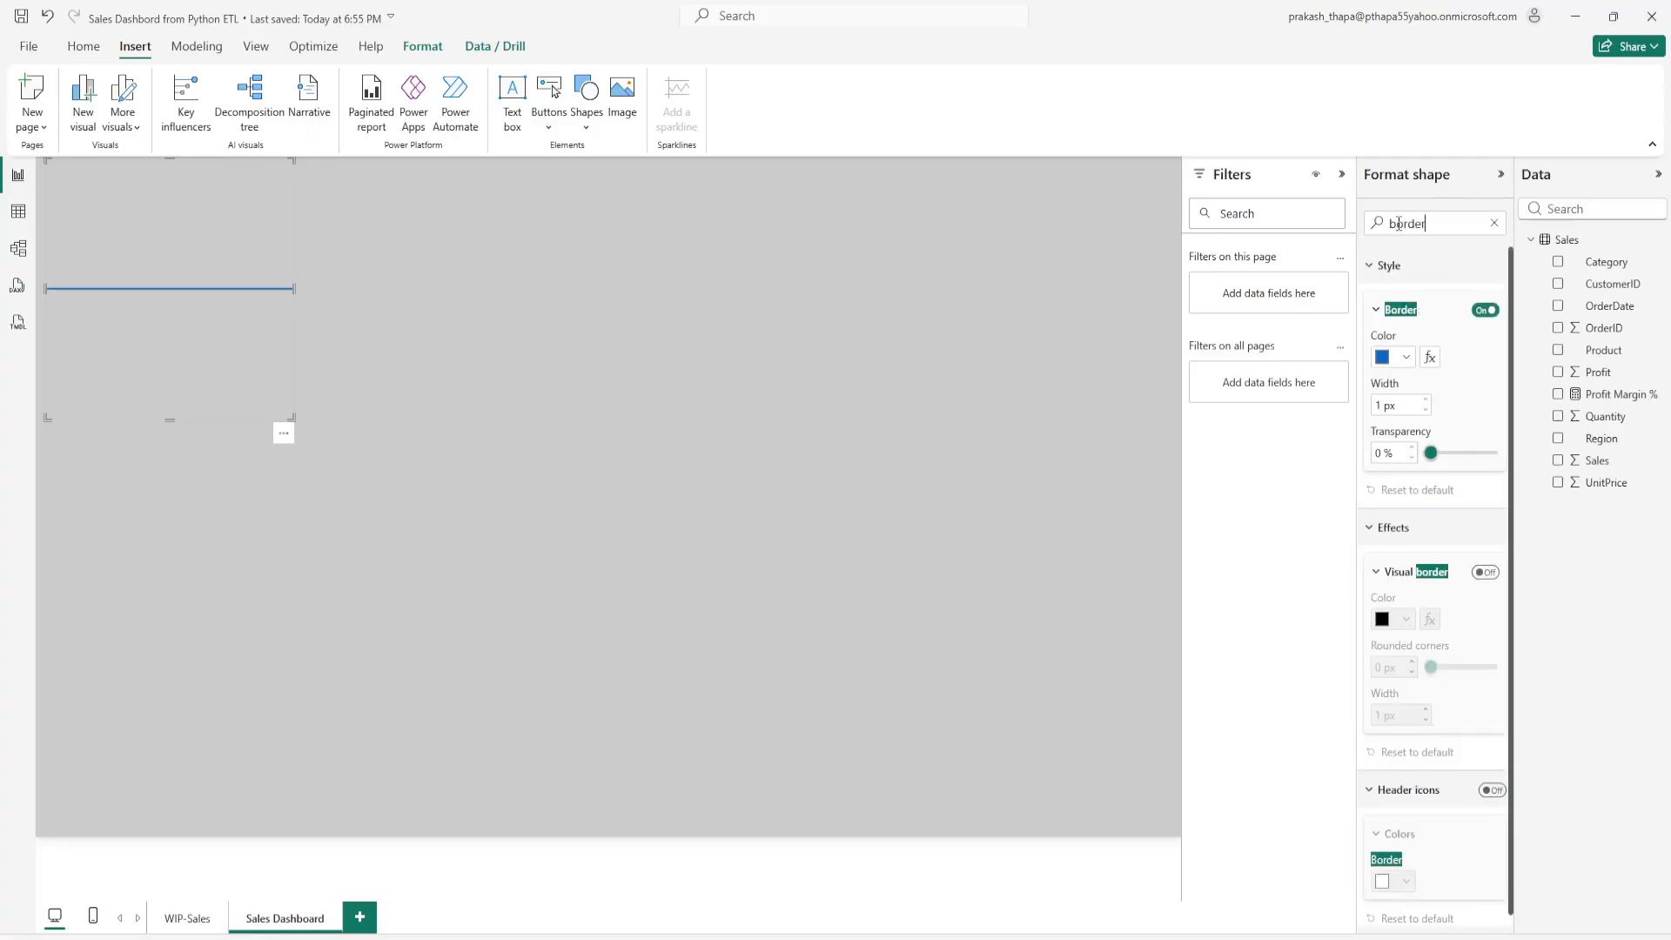
left_click(1406, 359)
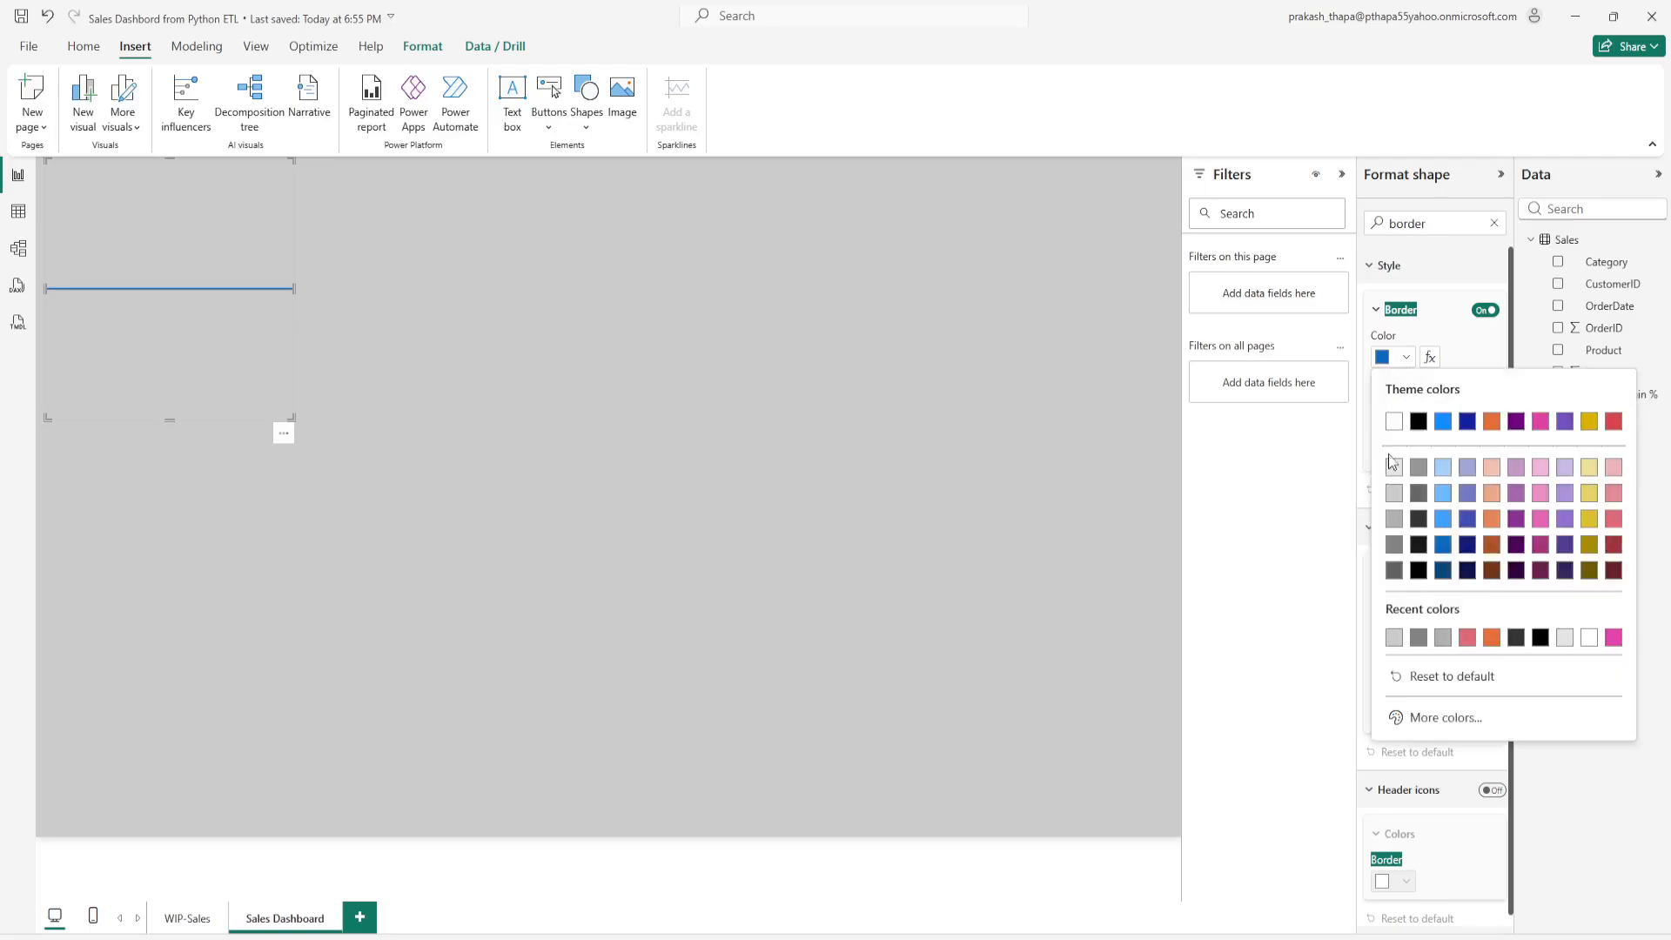
left_click(1395, 546)
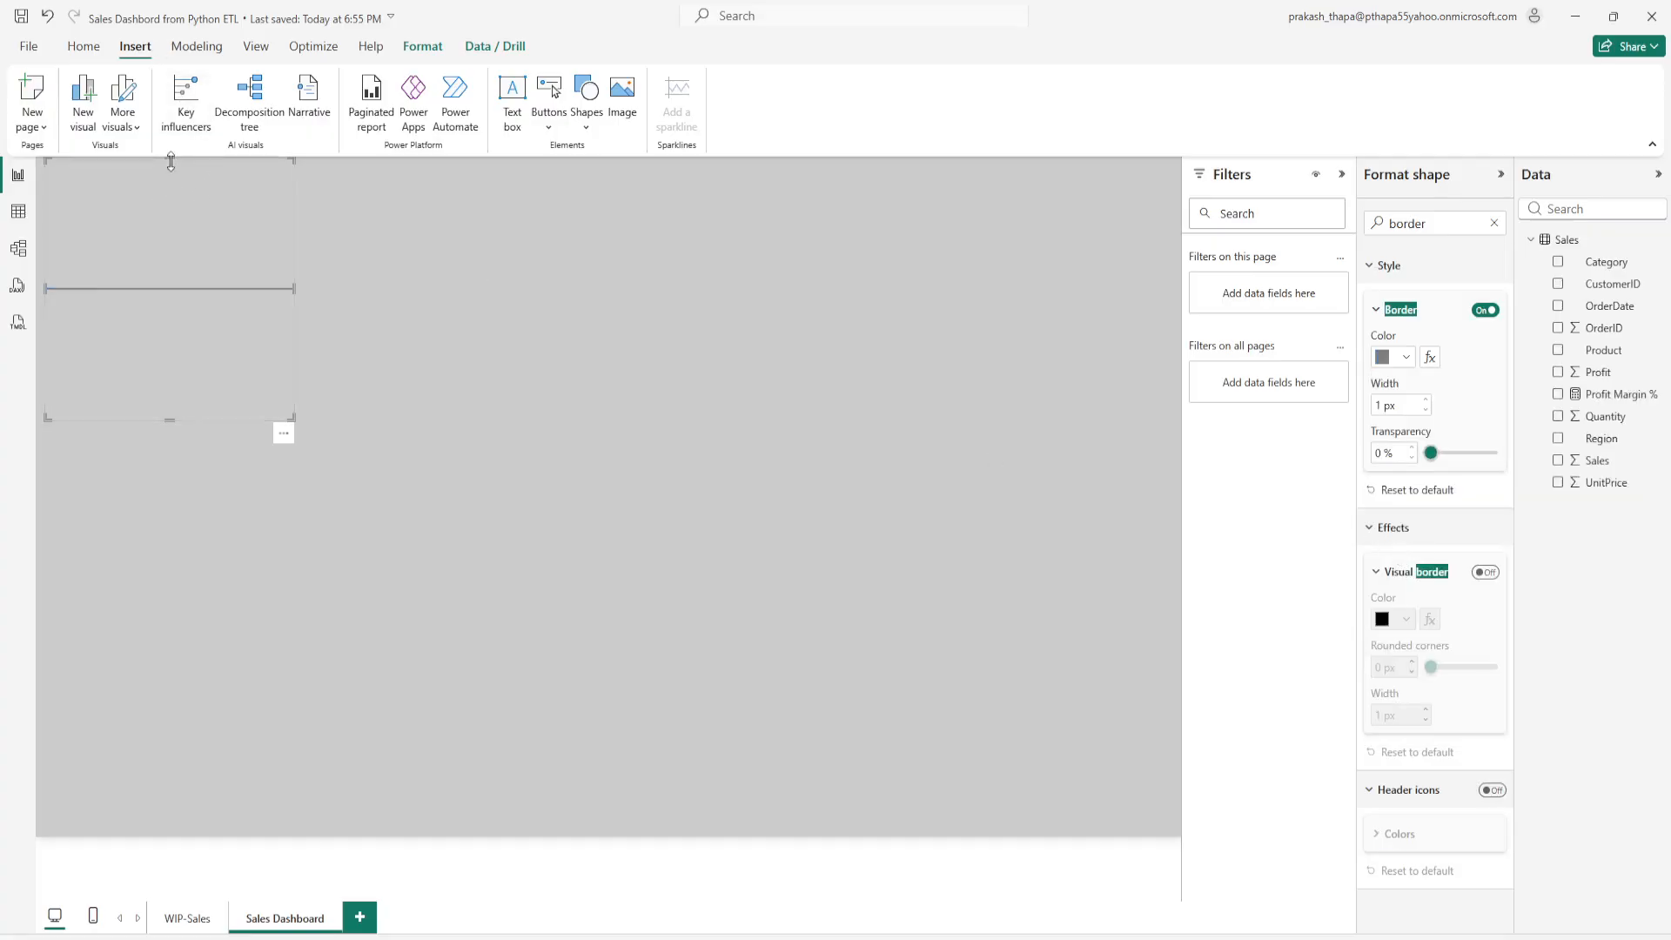
Step: Flatten the line's frame to a thin strip and widen the line across most of the page, leaving a margin at the right end
left_click_drag(170, 159, 167, 406)
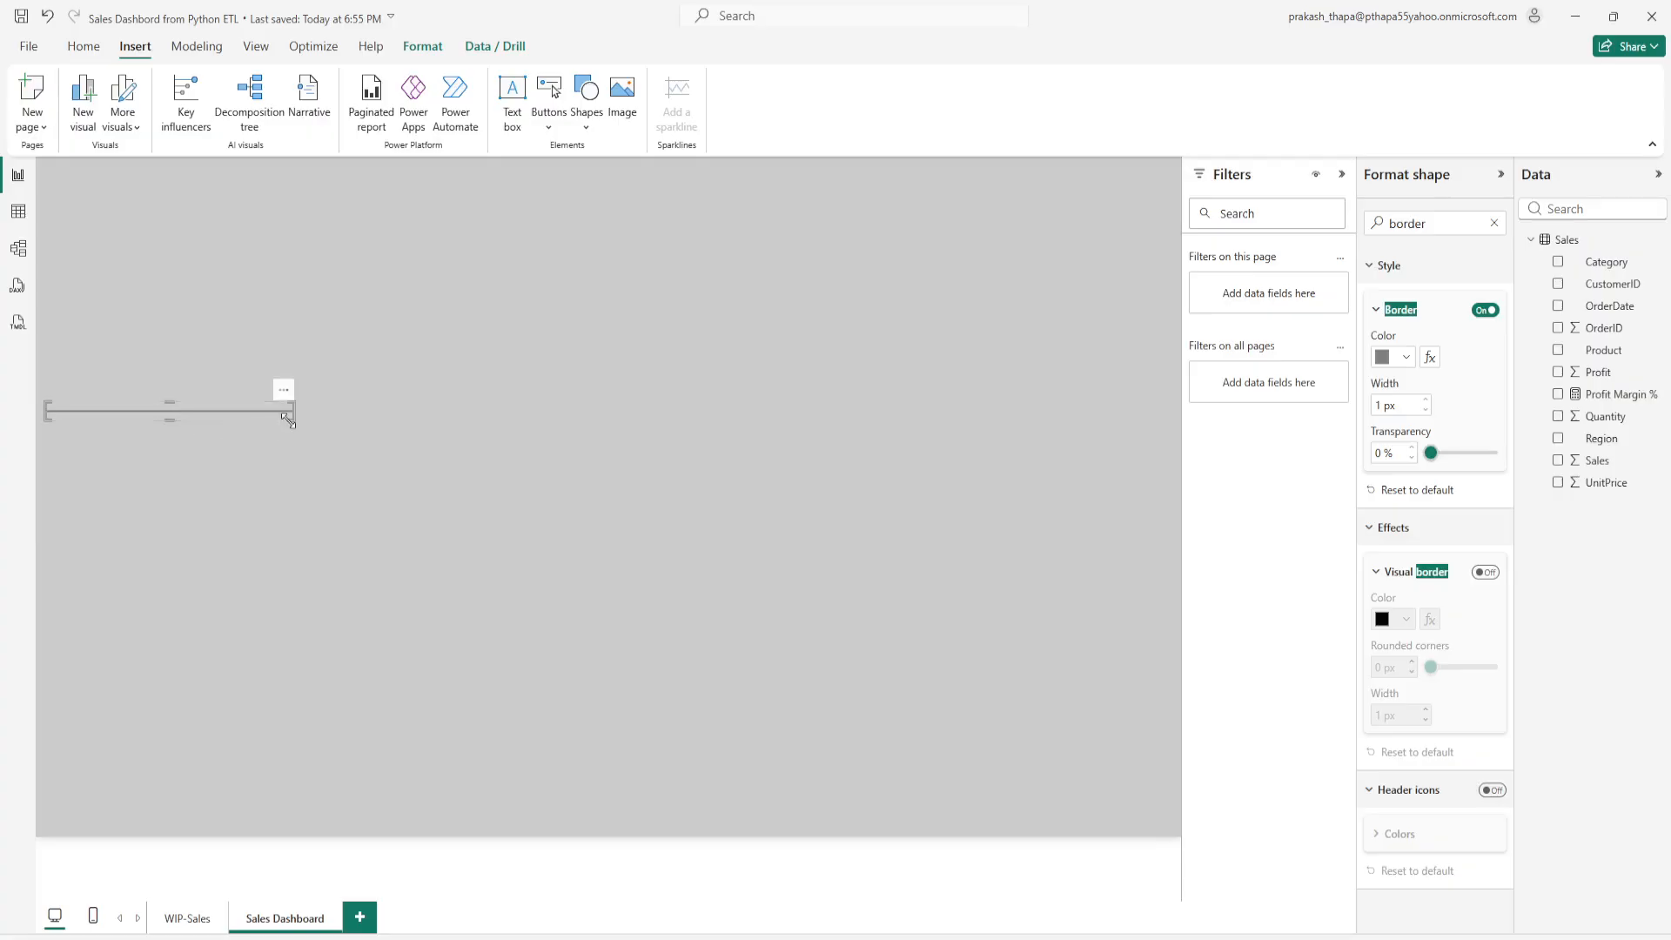
left_click_drag(288, 421, 1007, 428)
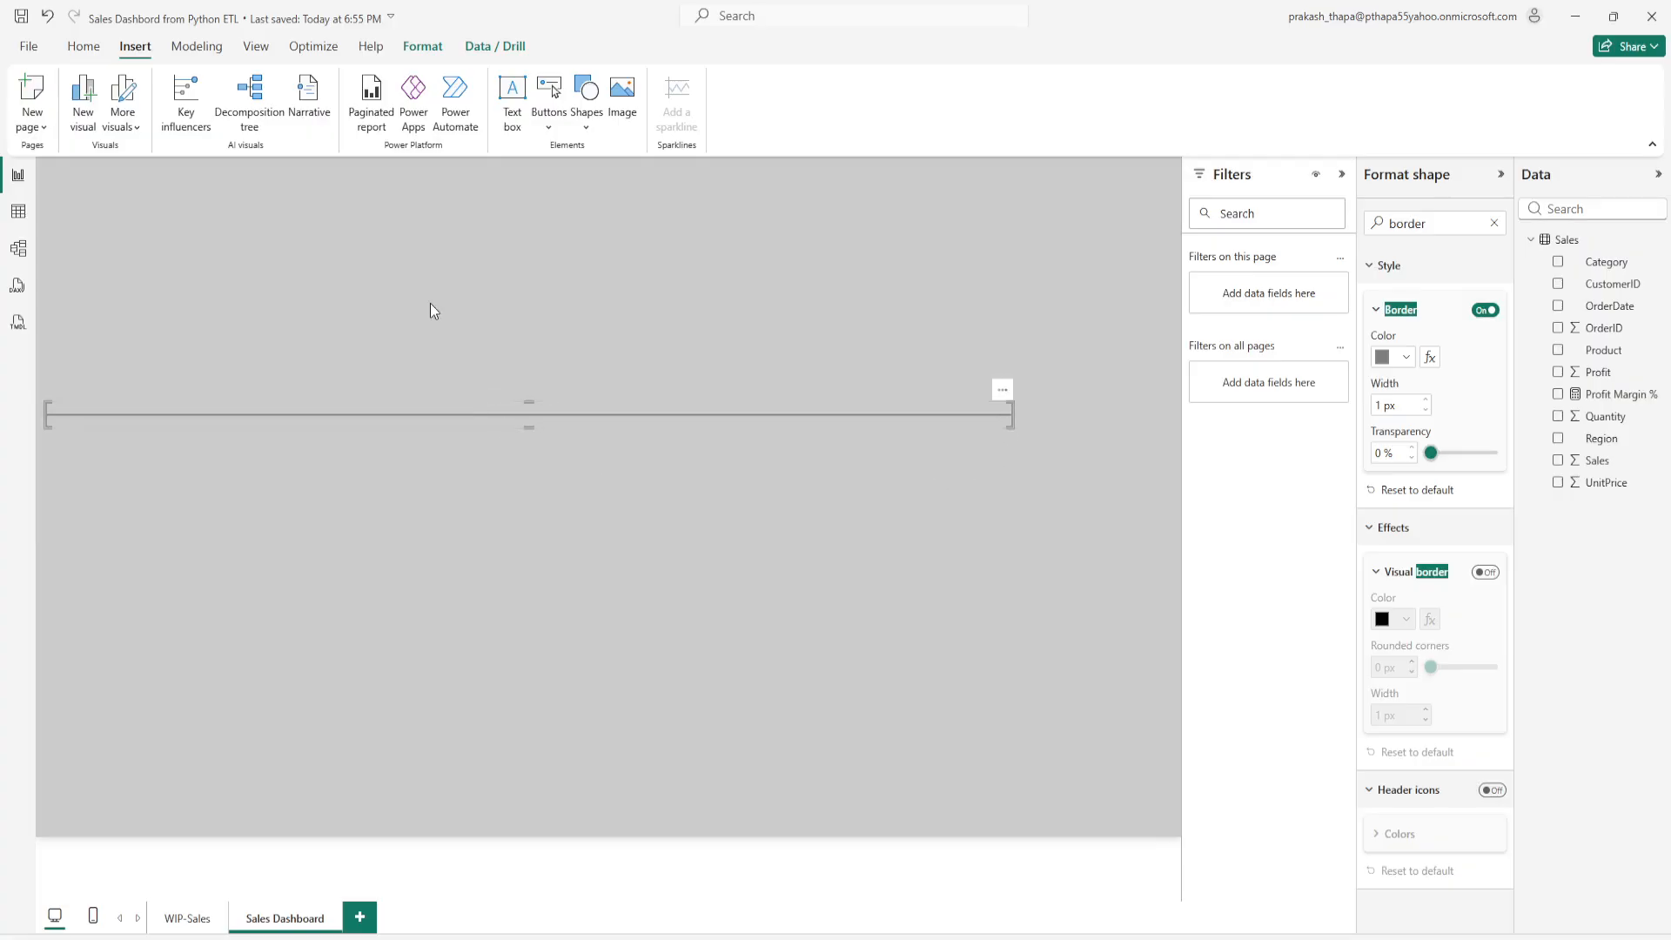
left_click_drag(528, 402, 529, 409)
left_click(510, 374)
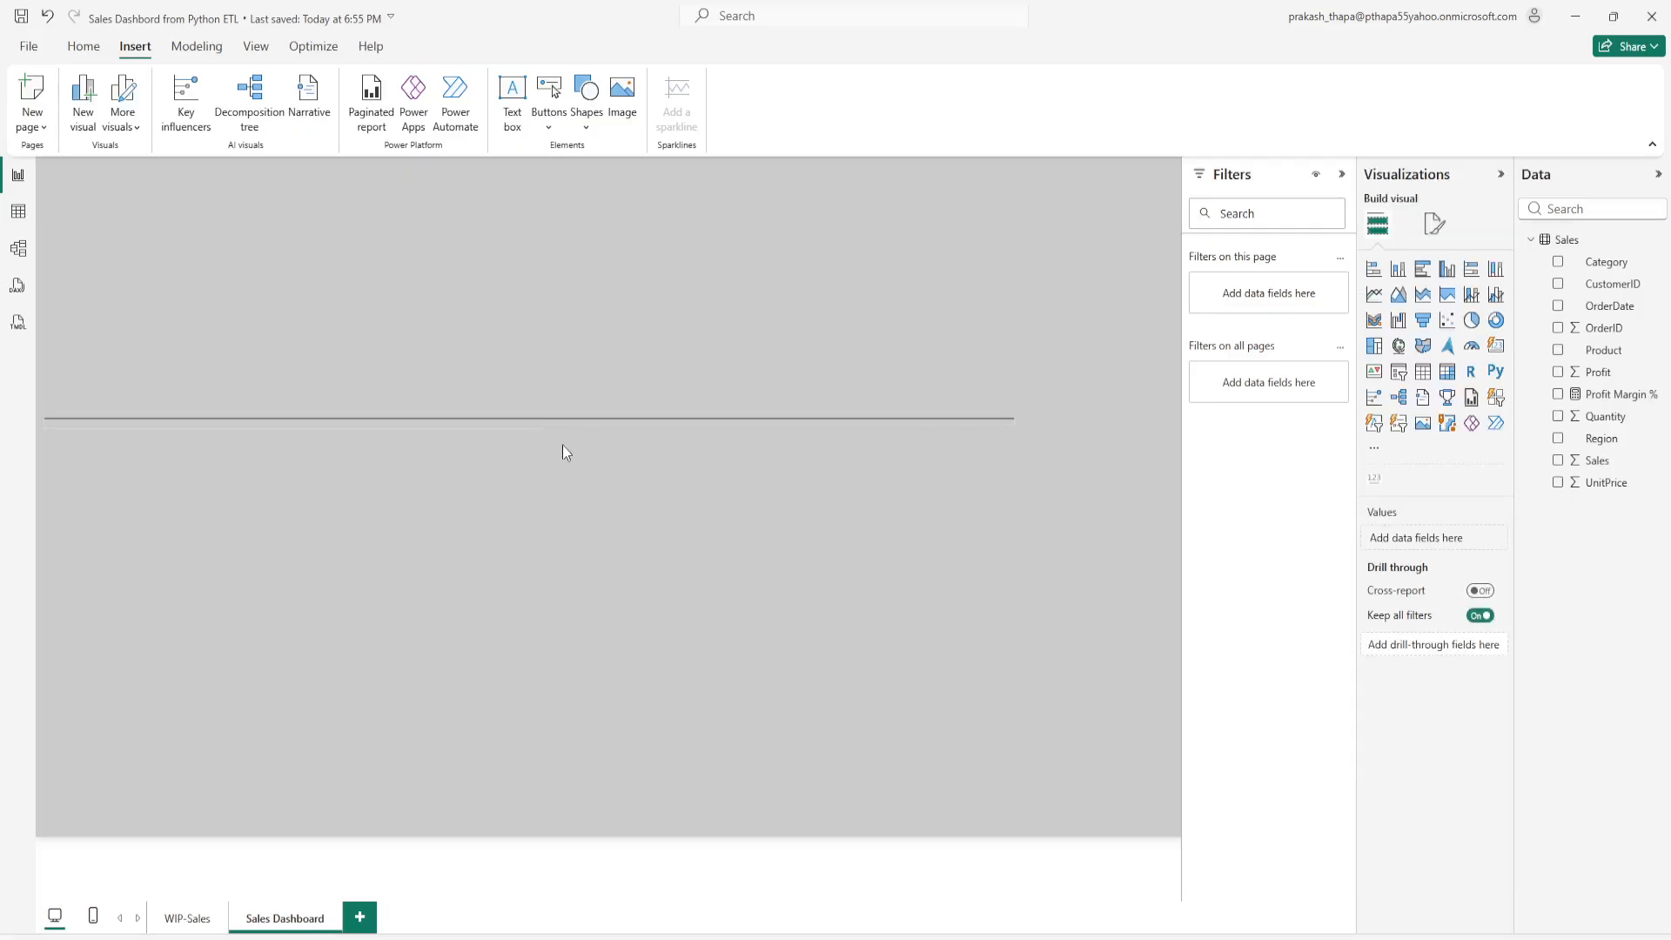
Step: Examine the divider line layout on the WIP-Sales page as a reference for the Sales Dashboard page
left_click(190, 919)
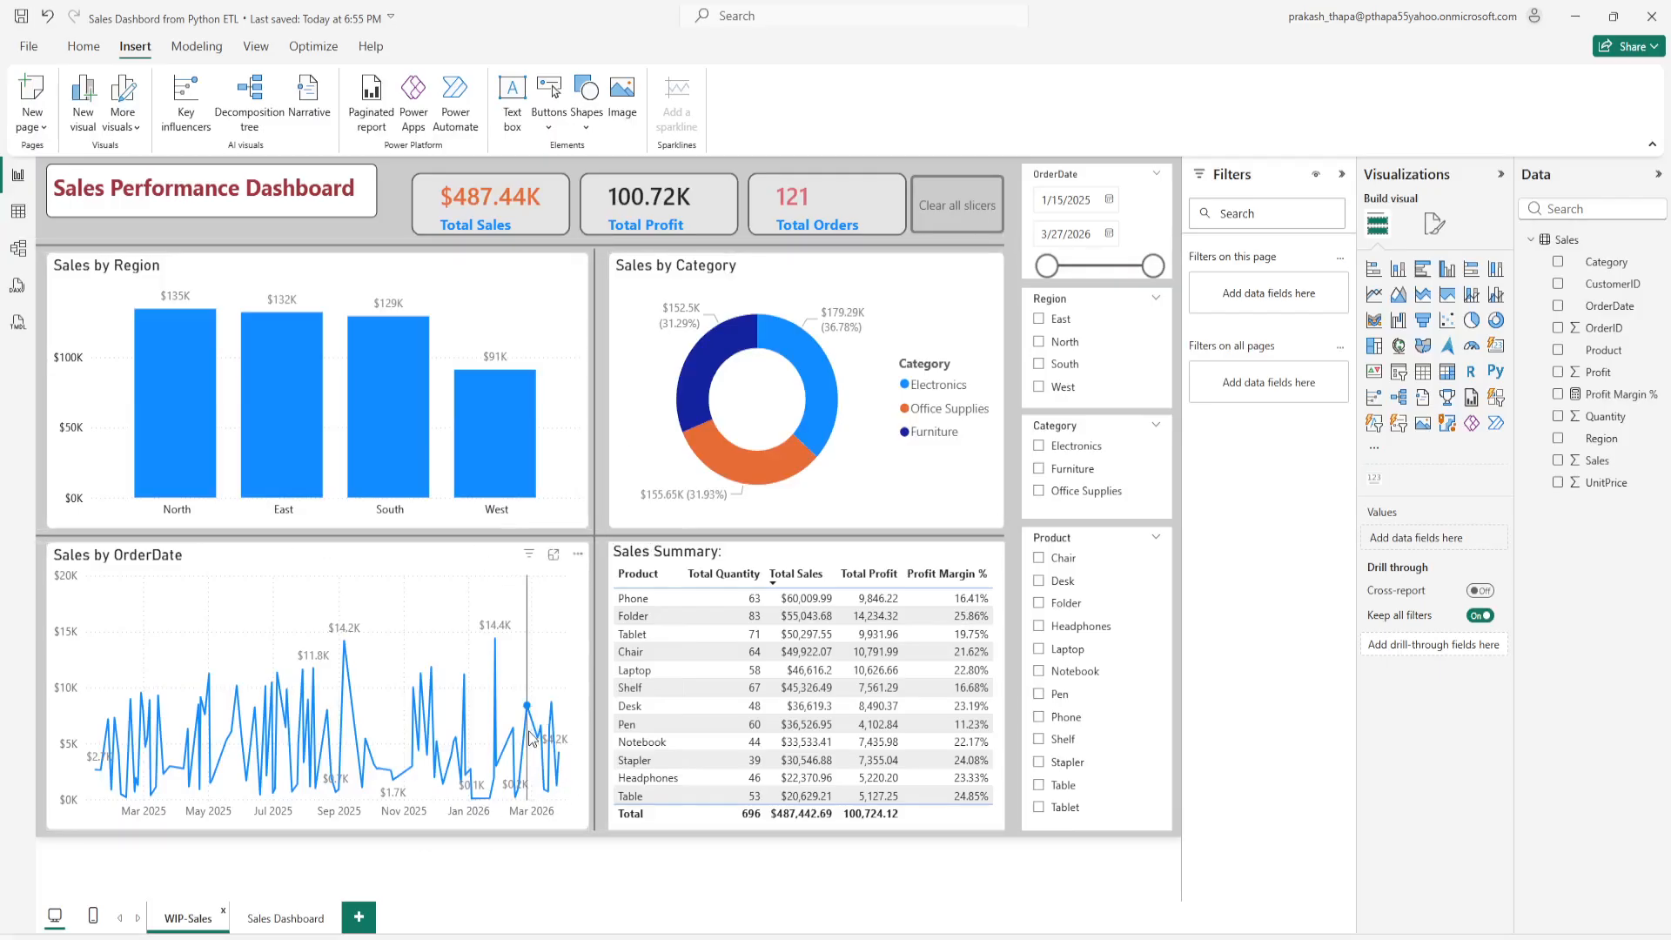
left_click(281, 921)
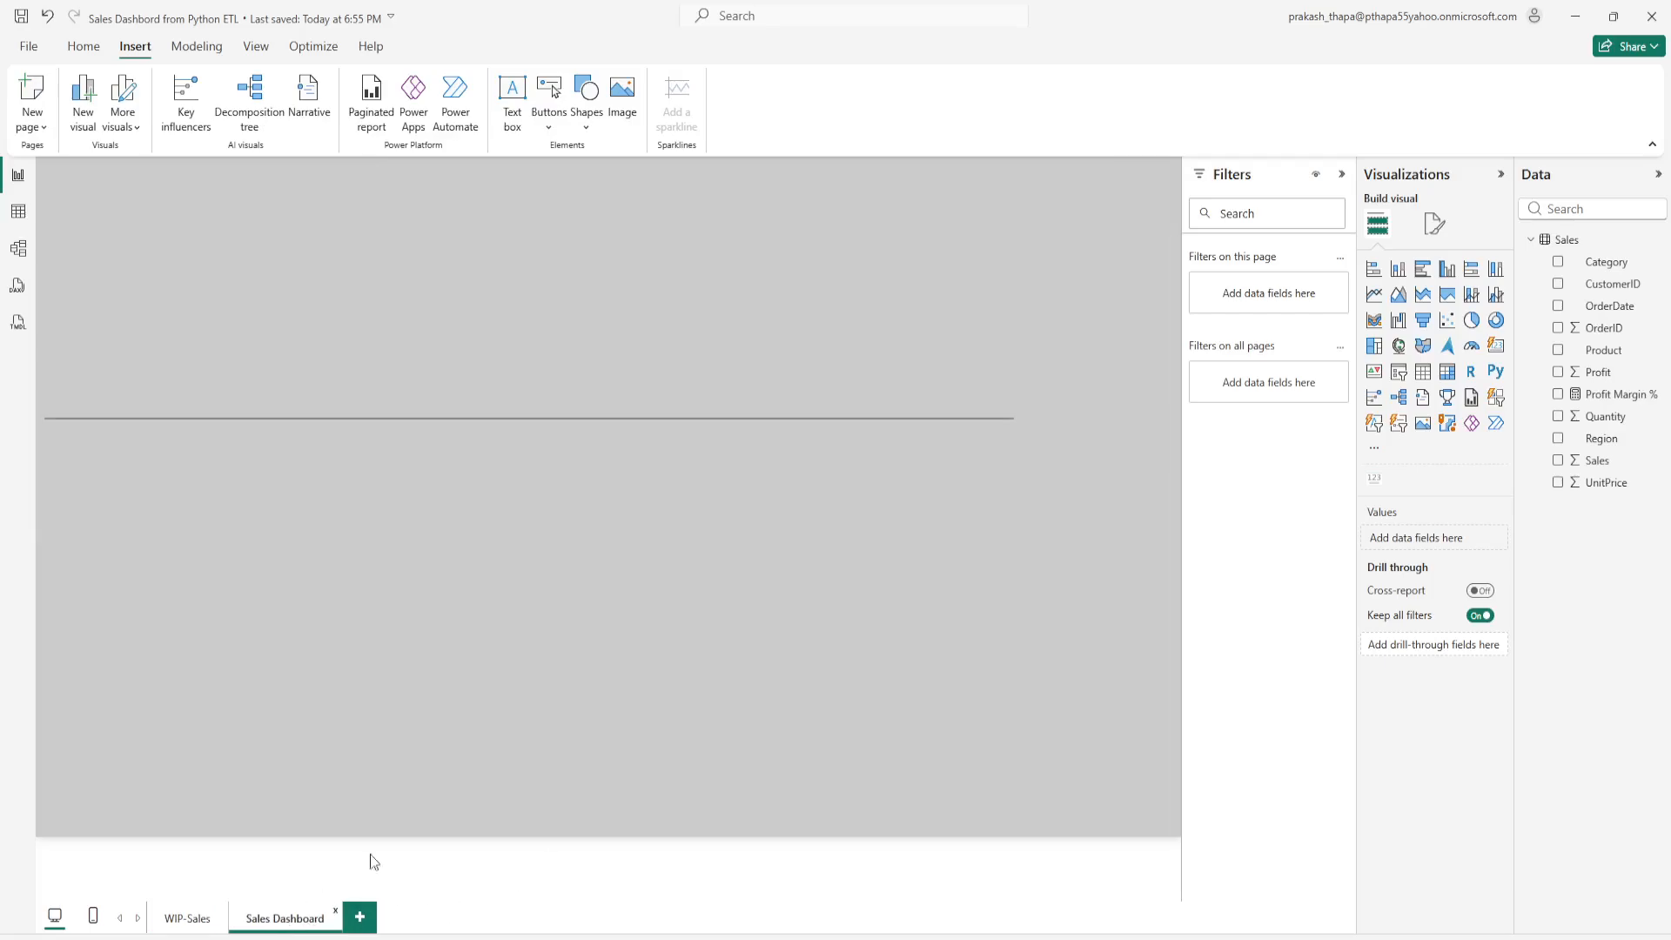
left_click(578, 420)
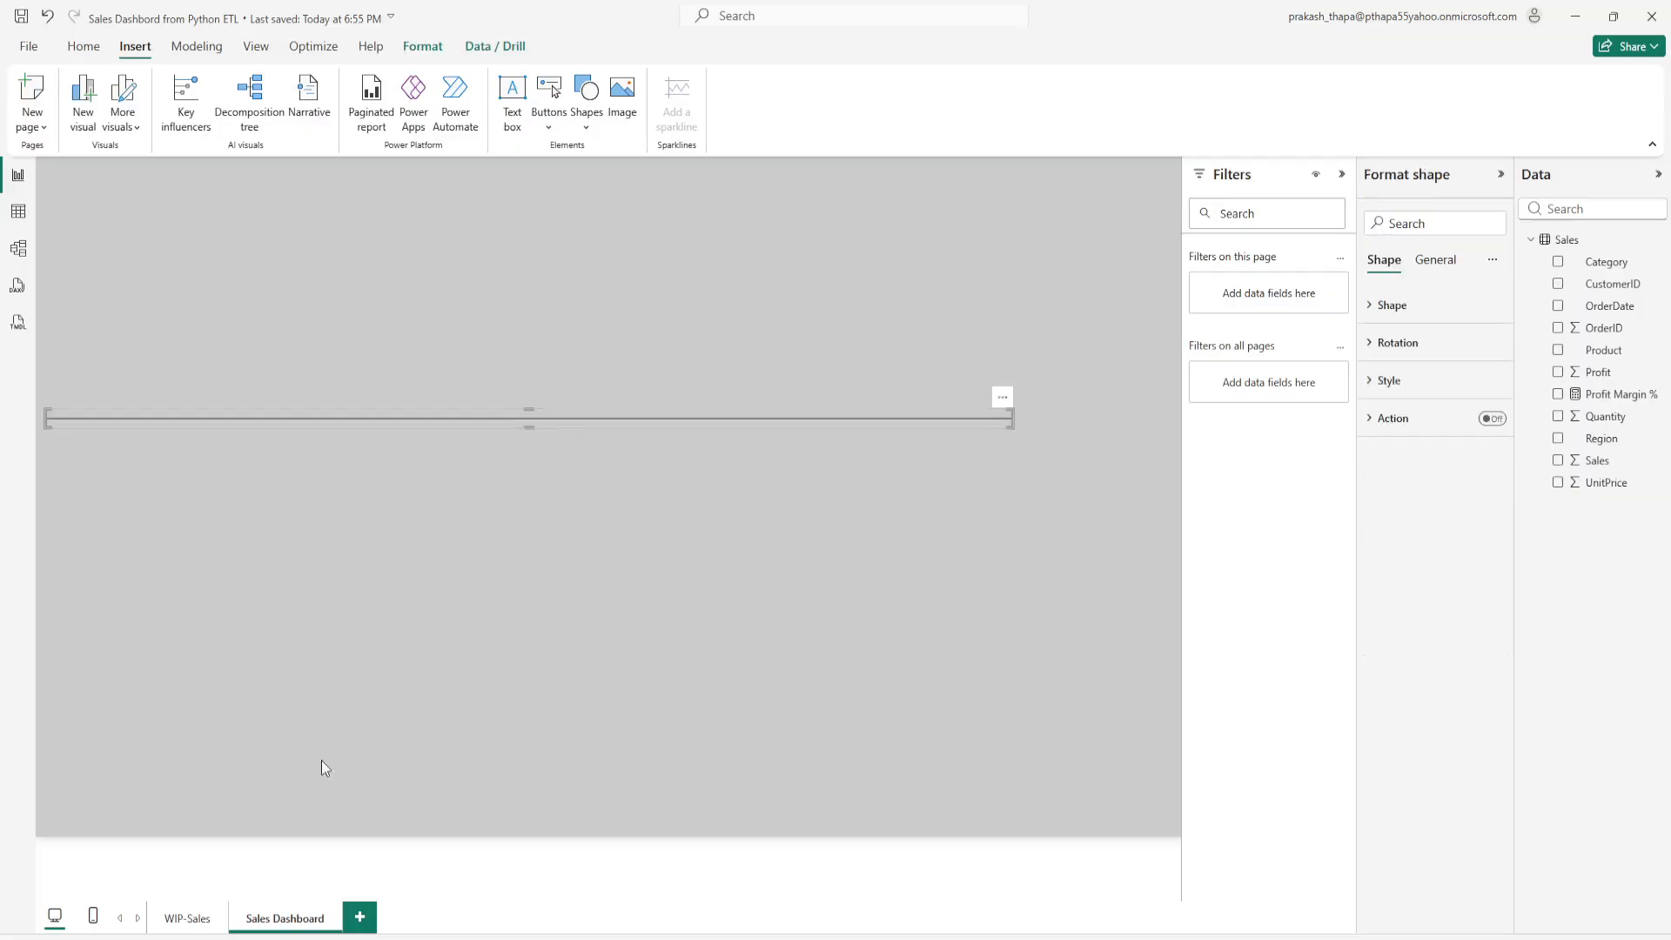
left_click(188, 918)
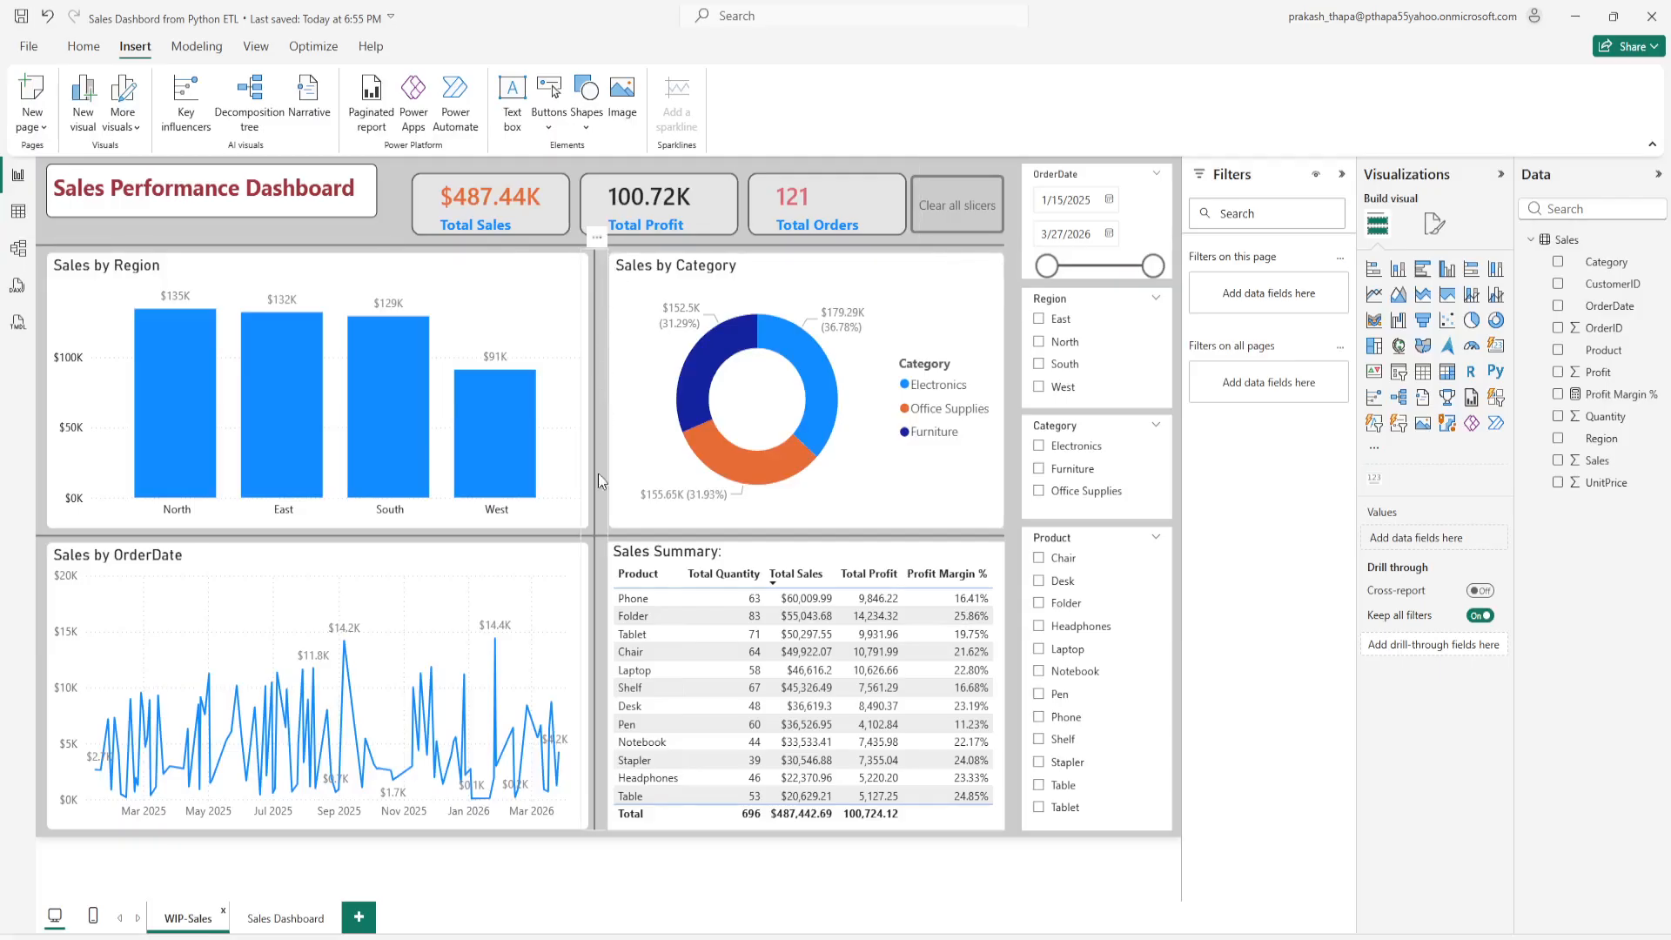
left_click(323, 919)
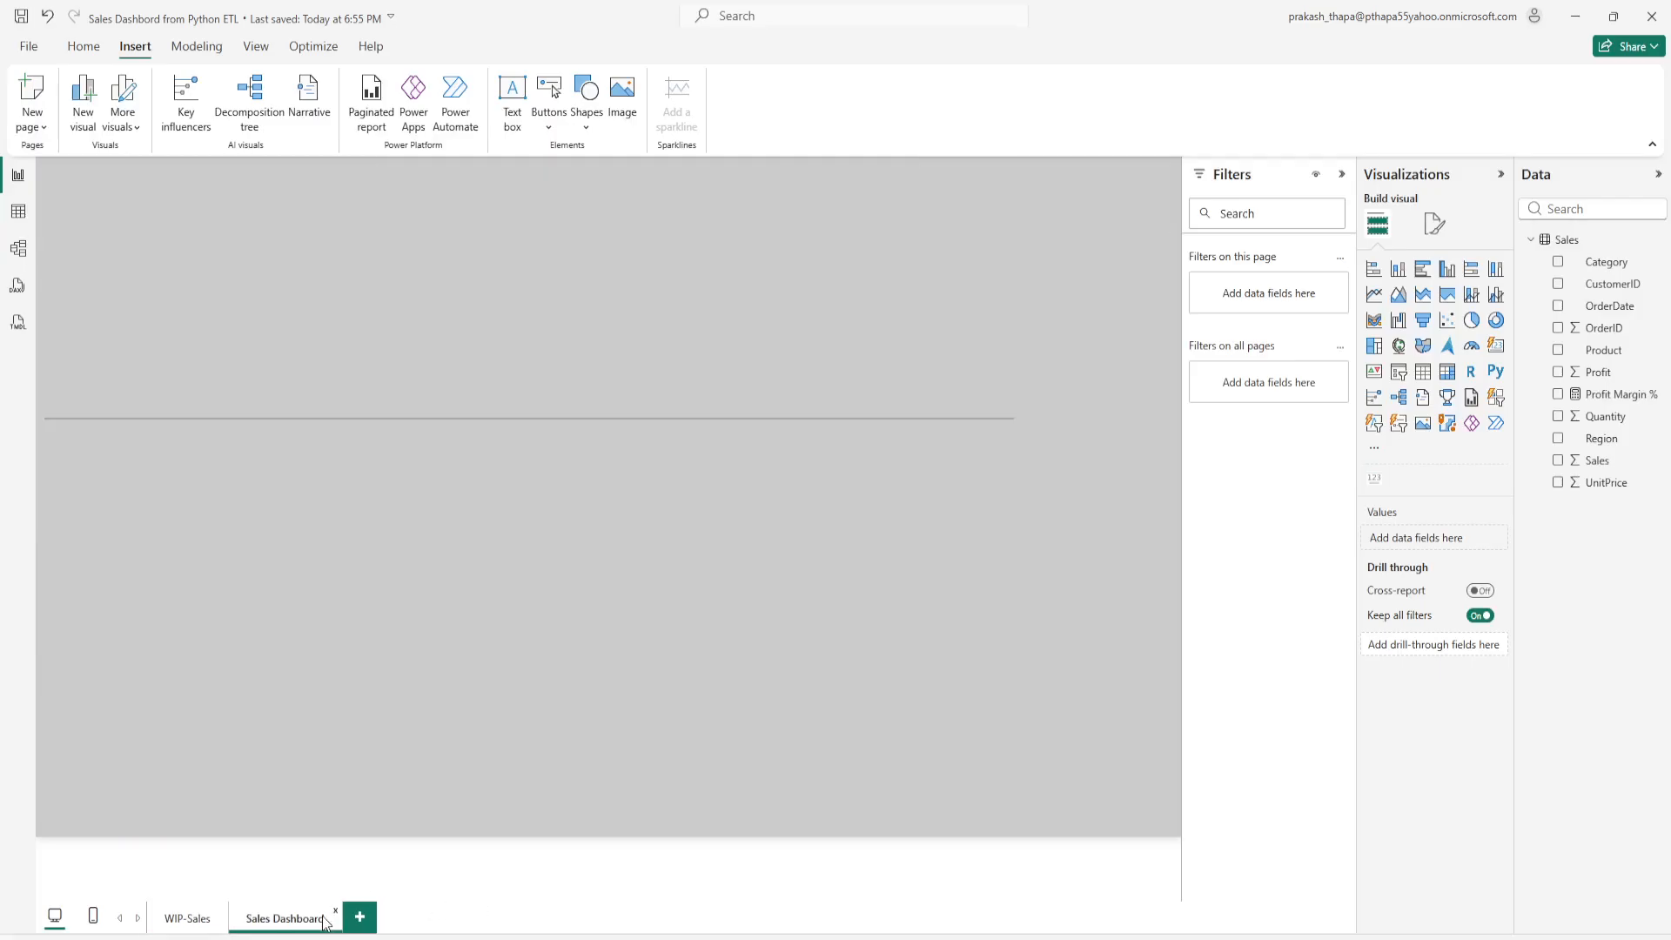
Step: Duplicate the horizontal line and place the copy along the bottom edge of the page
left_click(530, 419)
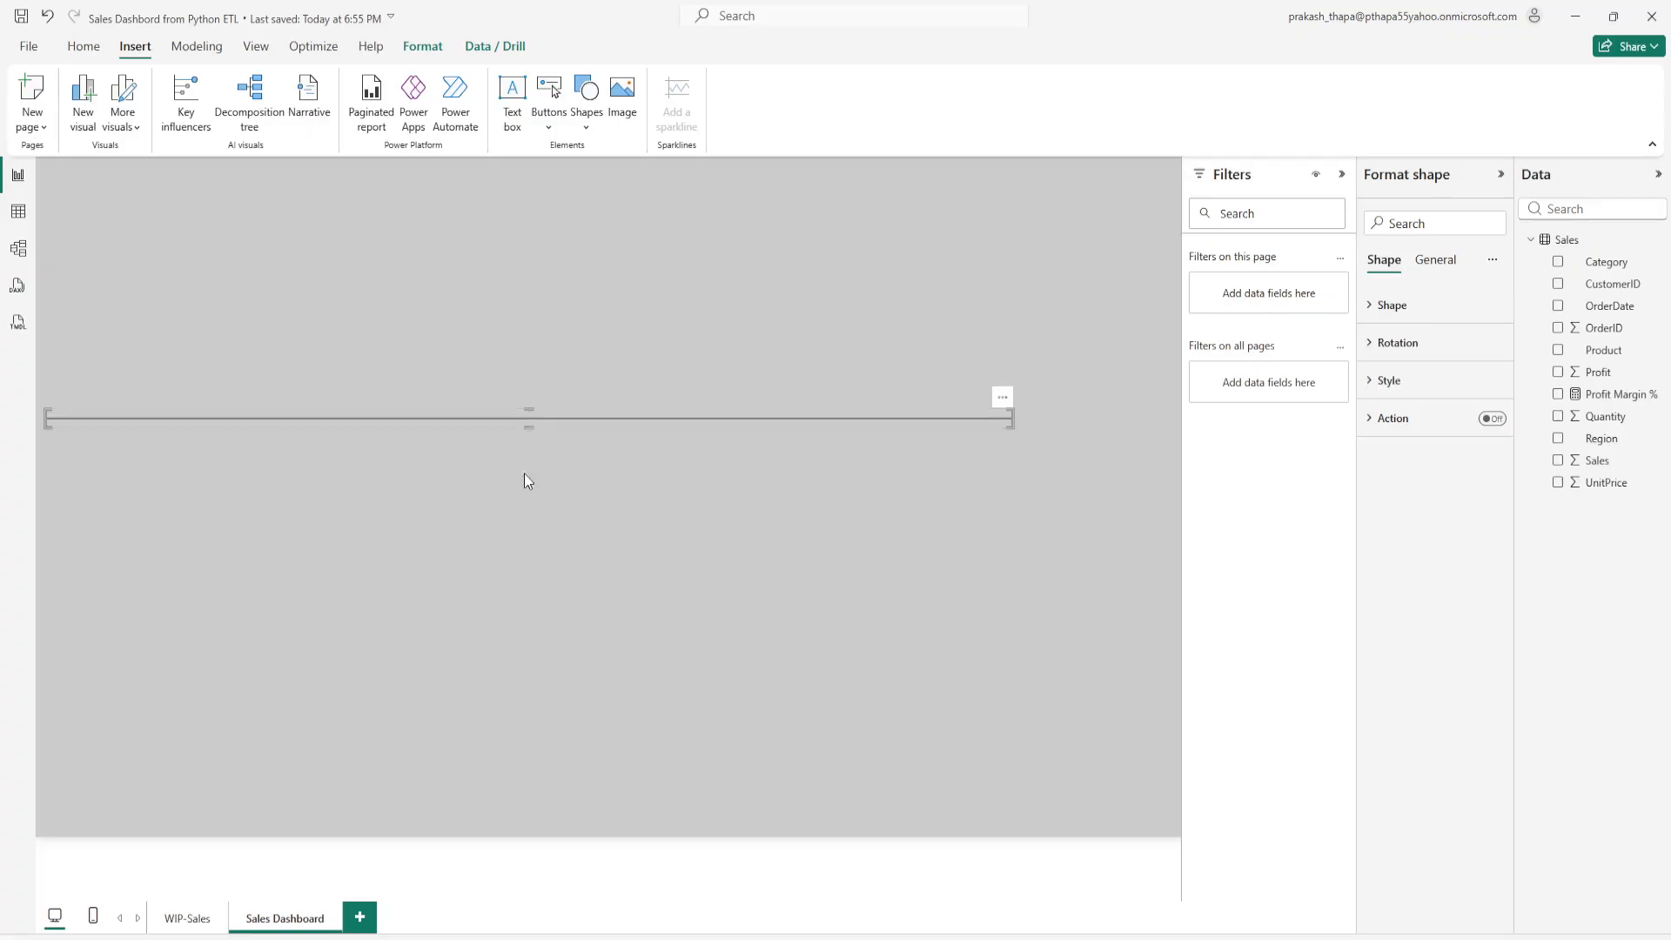
left_click(525, 536)
key("ctrl+v")
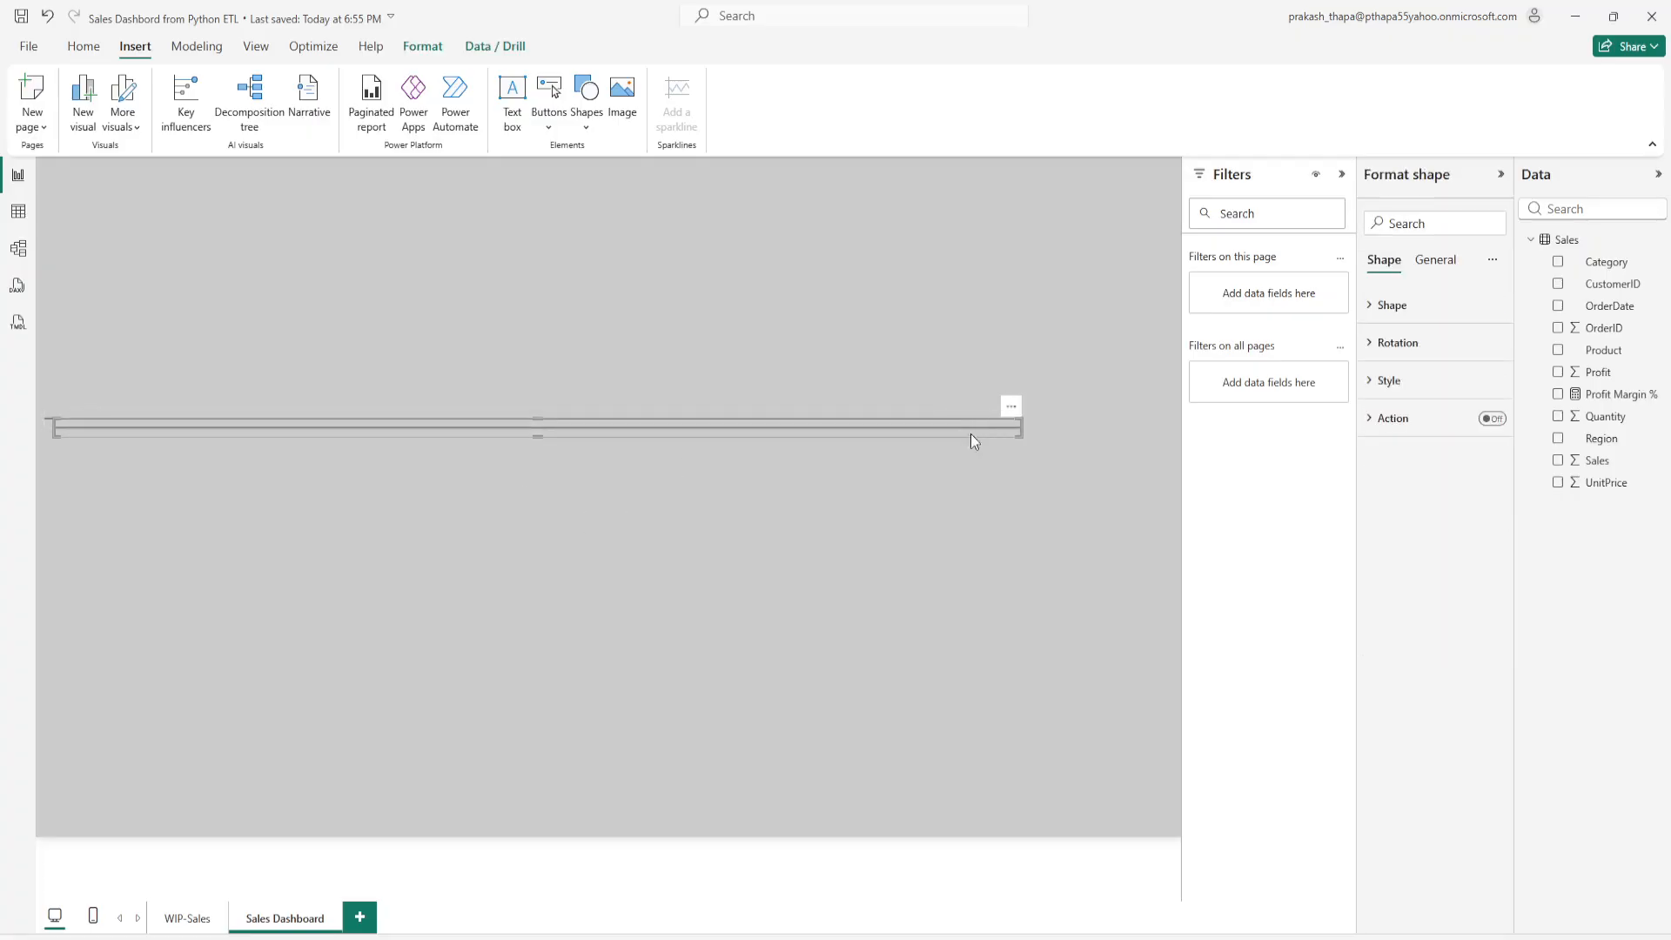
left_click_drag(1008, 420, 1000, 802)
left_click(766, 540)
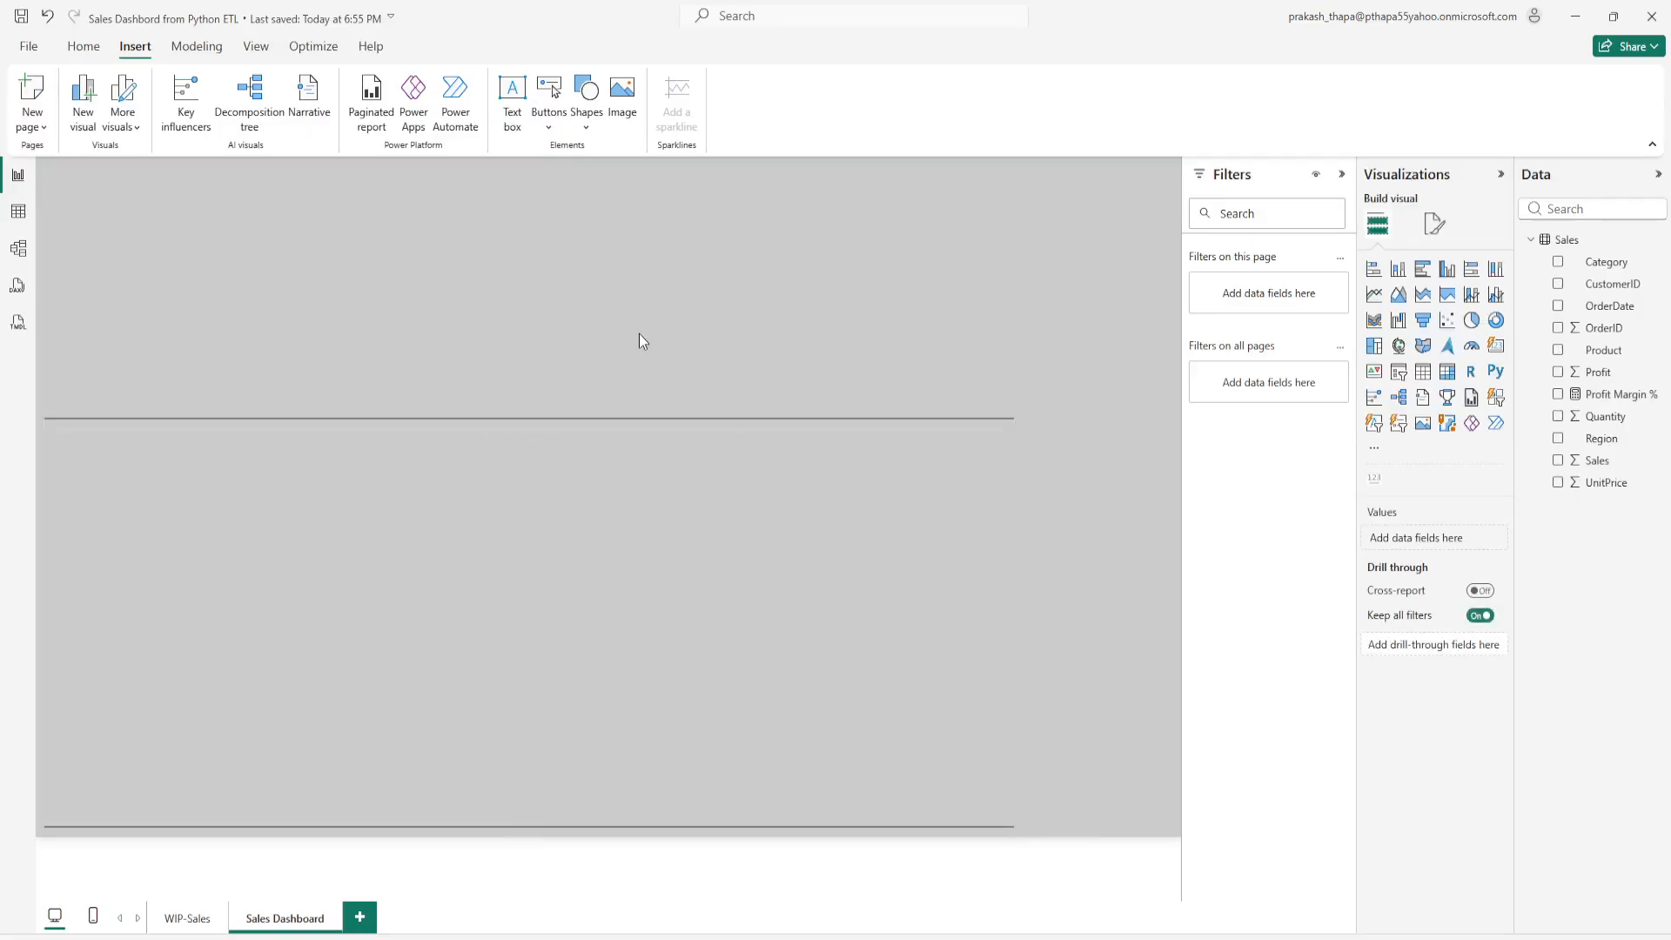
Step: Paste another copy of the line below the page's header area and move the original line to about the middle of the page
key("ctrl+v")
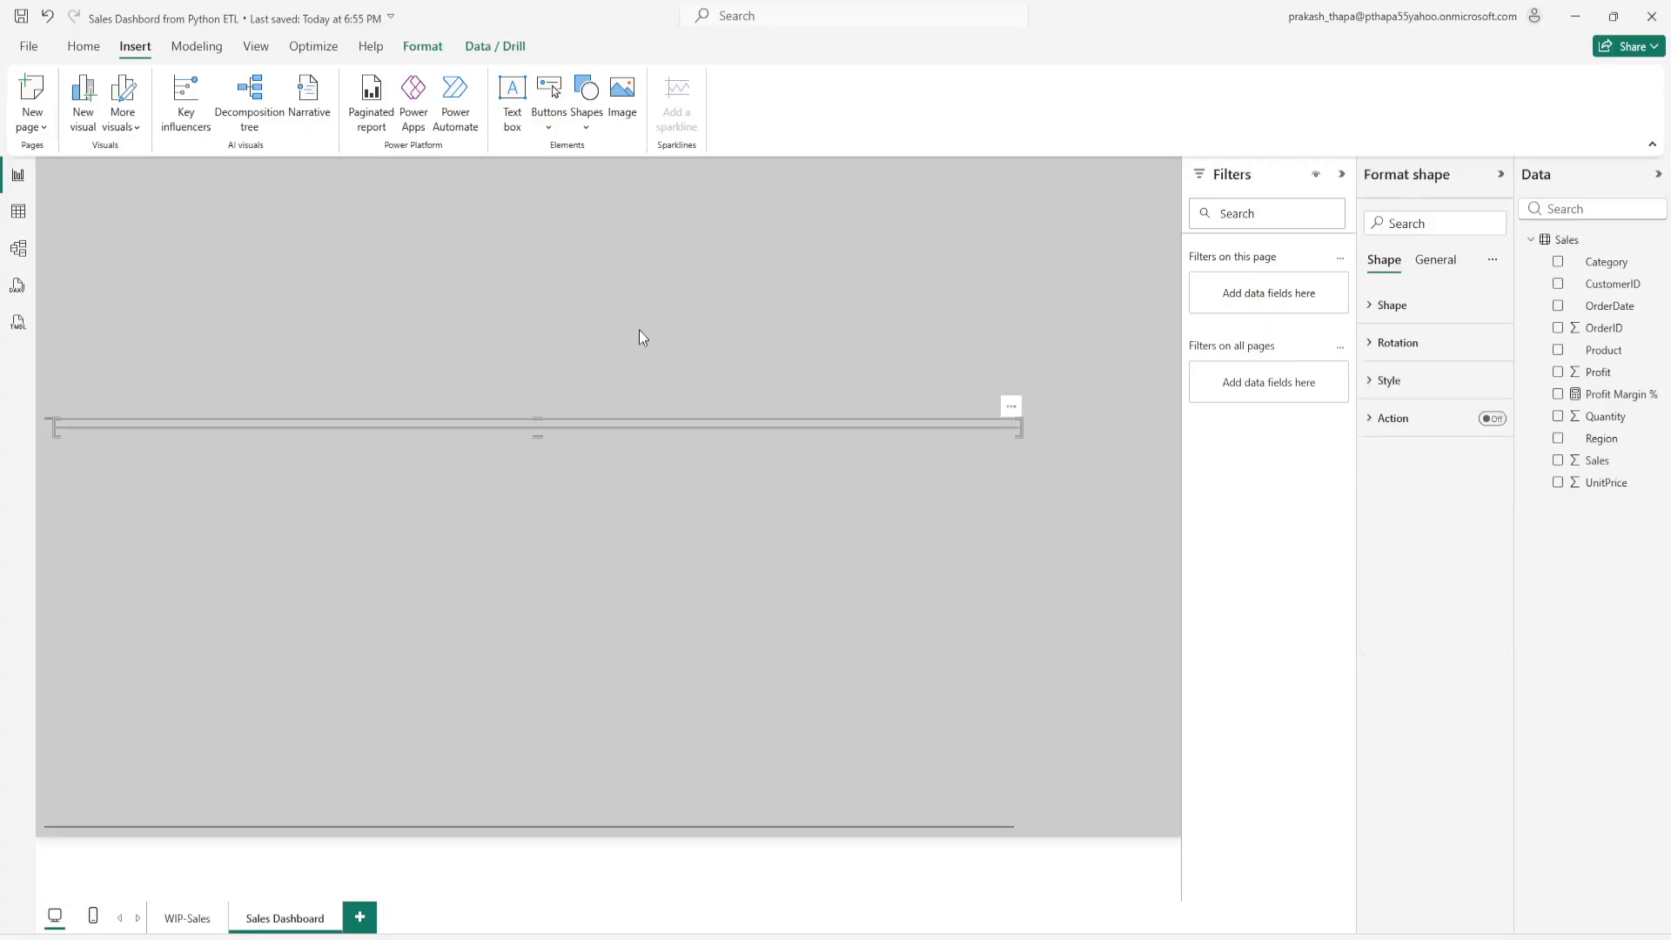
left_click_drag(596, 430, 587, 240)
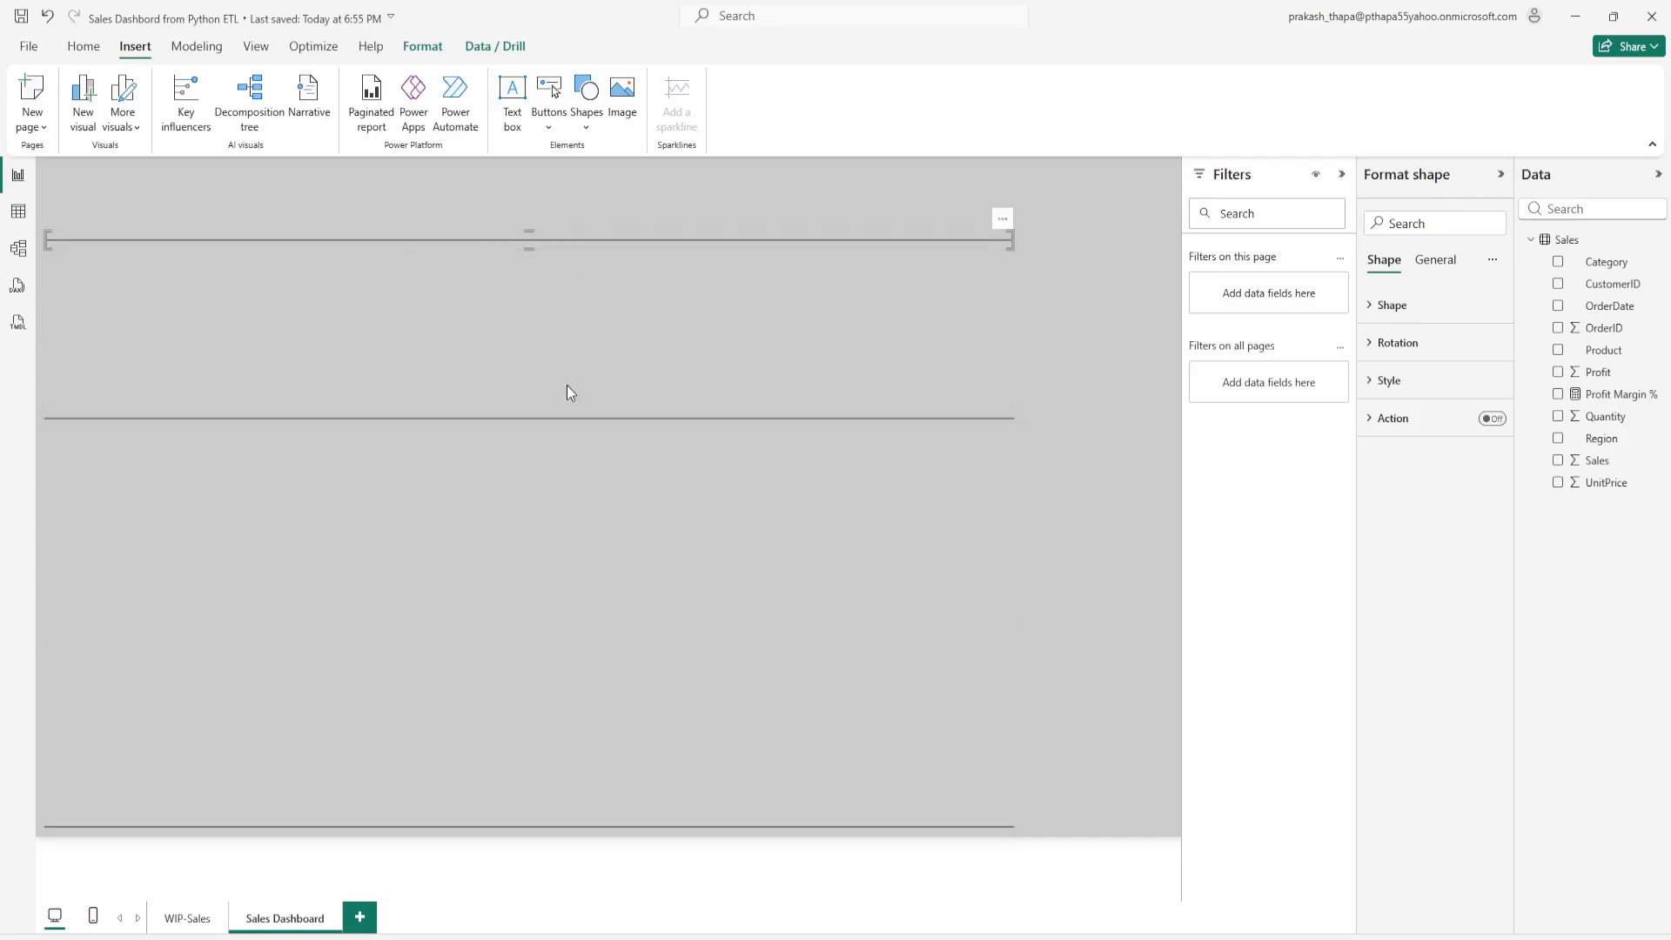
left_click_drag(552, 418, 541, 511)
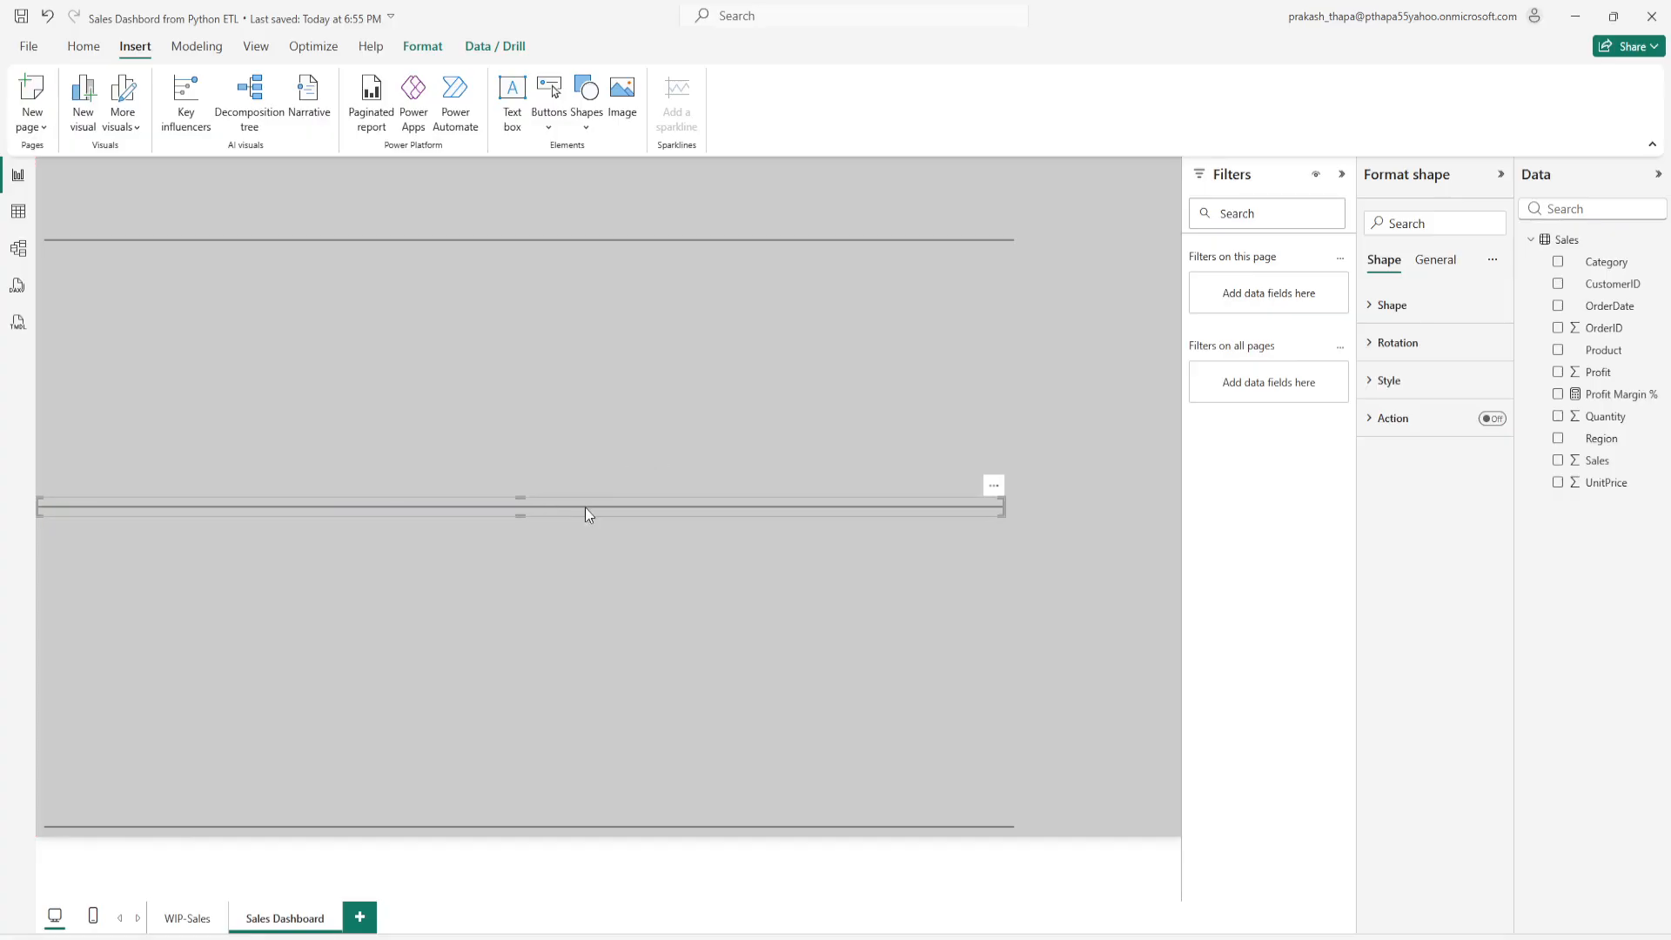
left_click(598, 393)
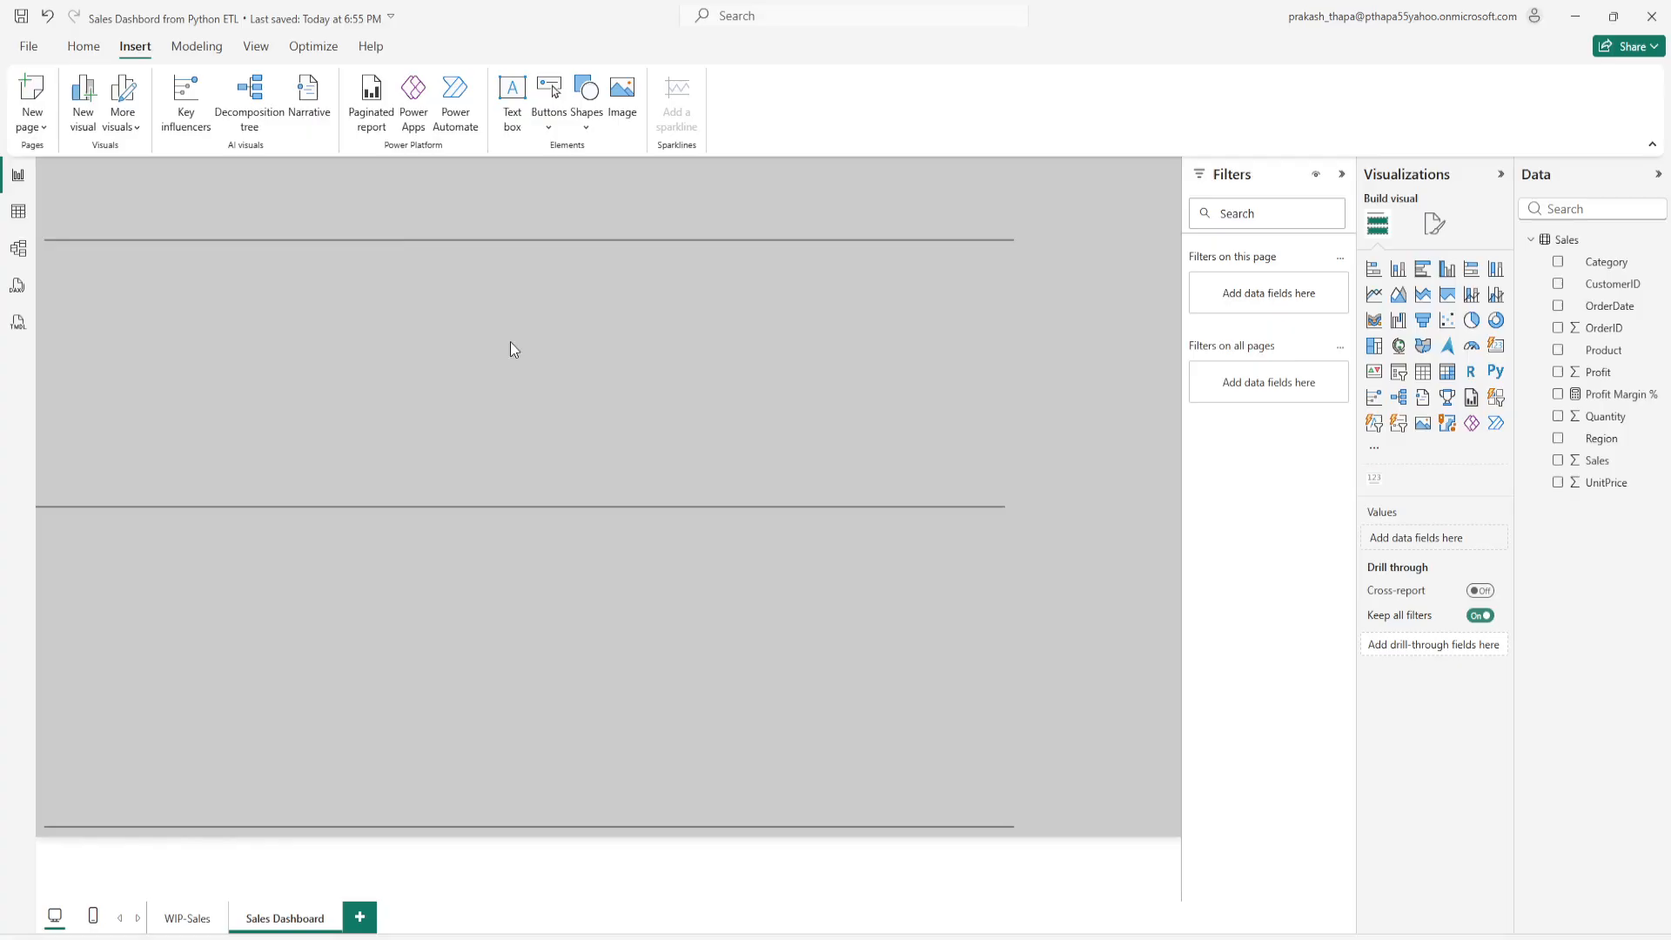
Step: Shift the upper and middle lines sideways until their ends align with those of the line at the page's bottom edge
left_click(376, 238)
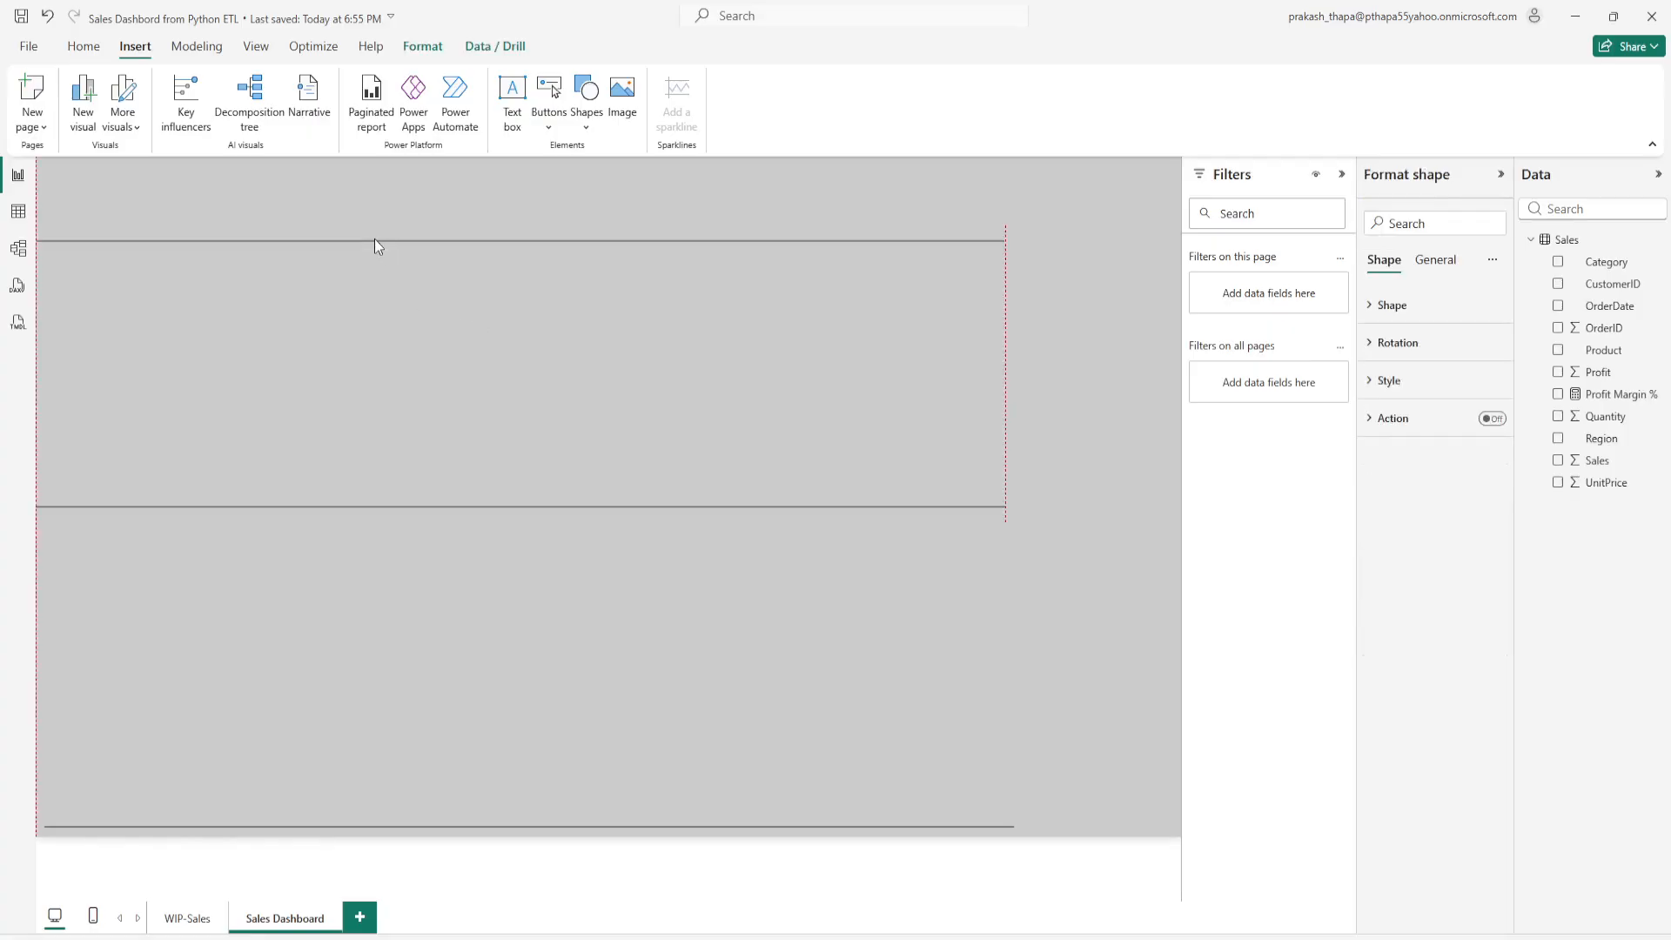
left_click(492, 329)
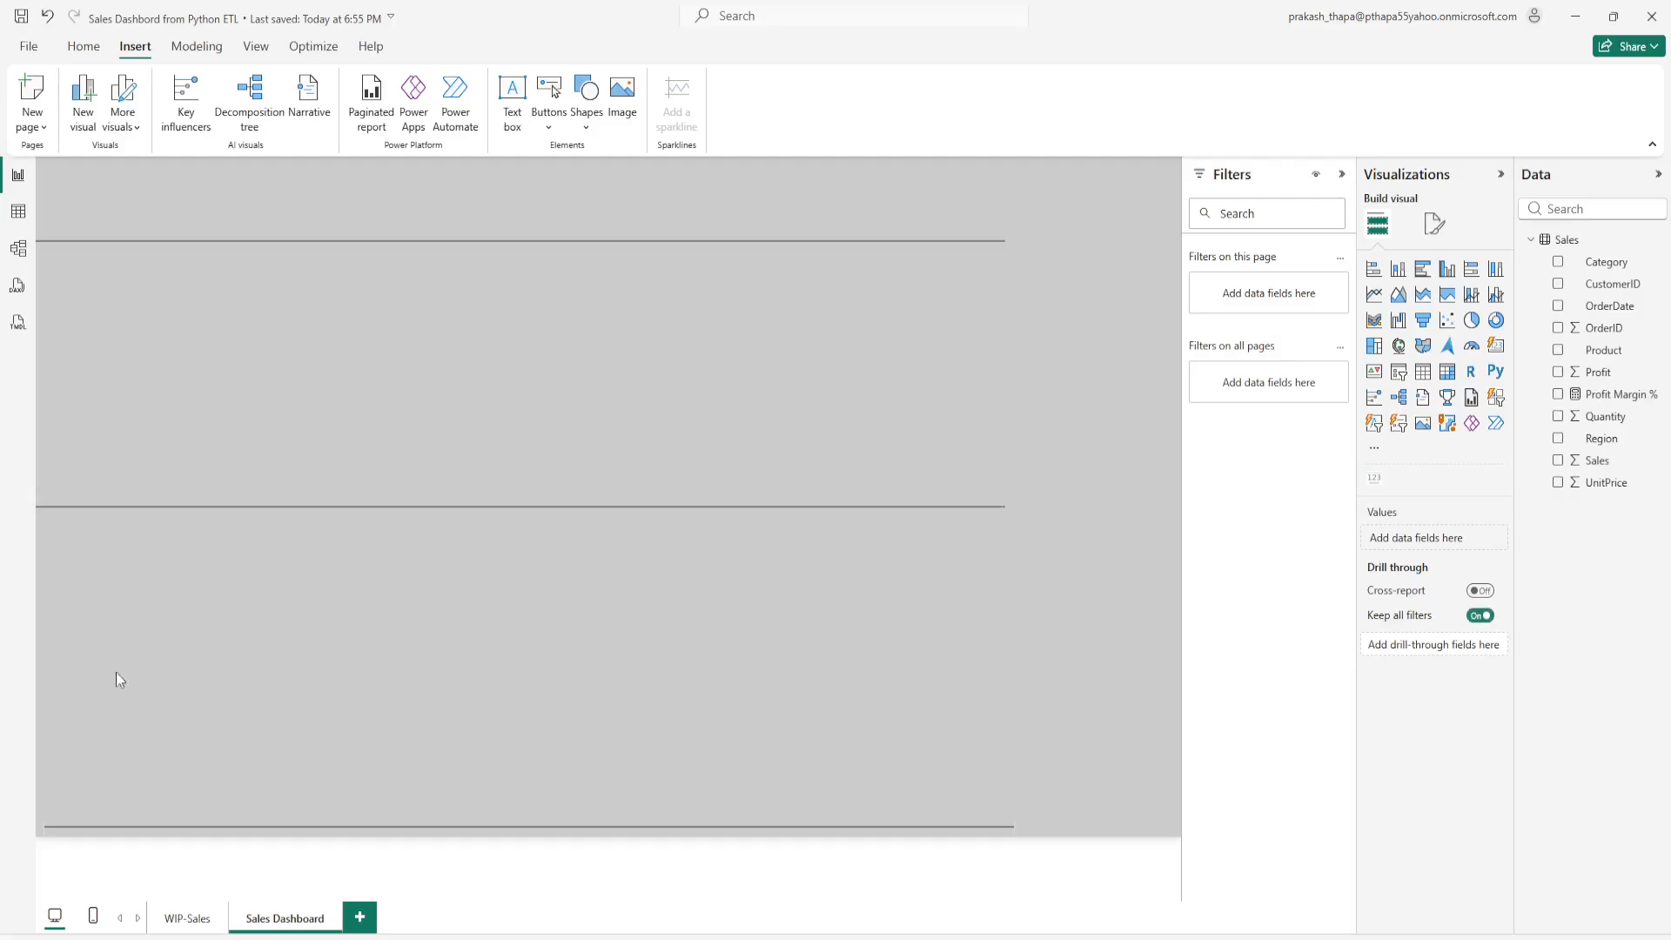
left_click(115, 508)
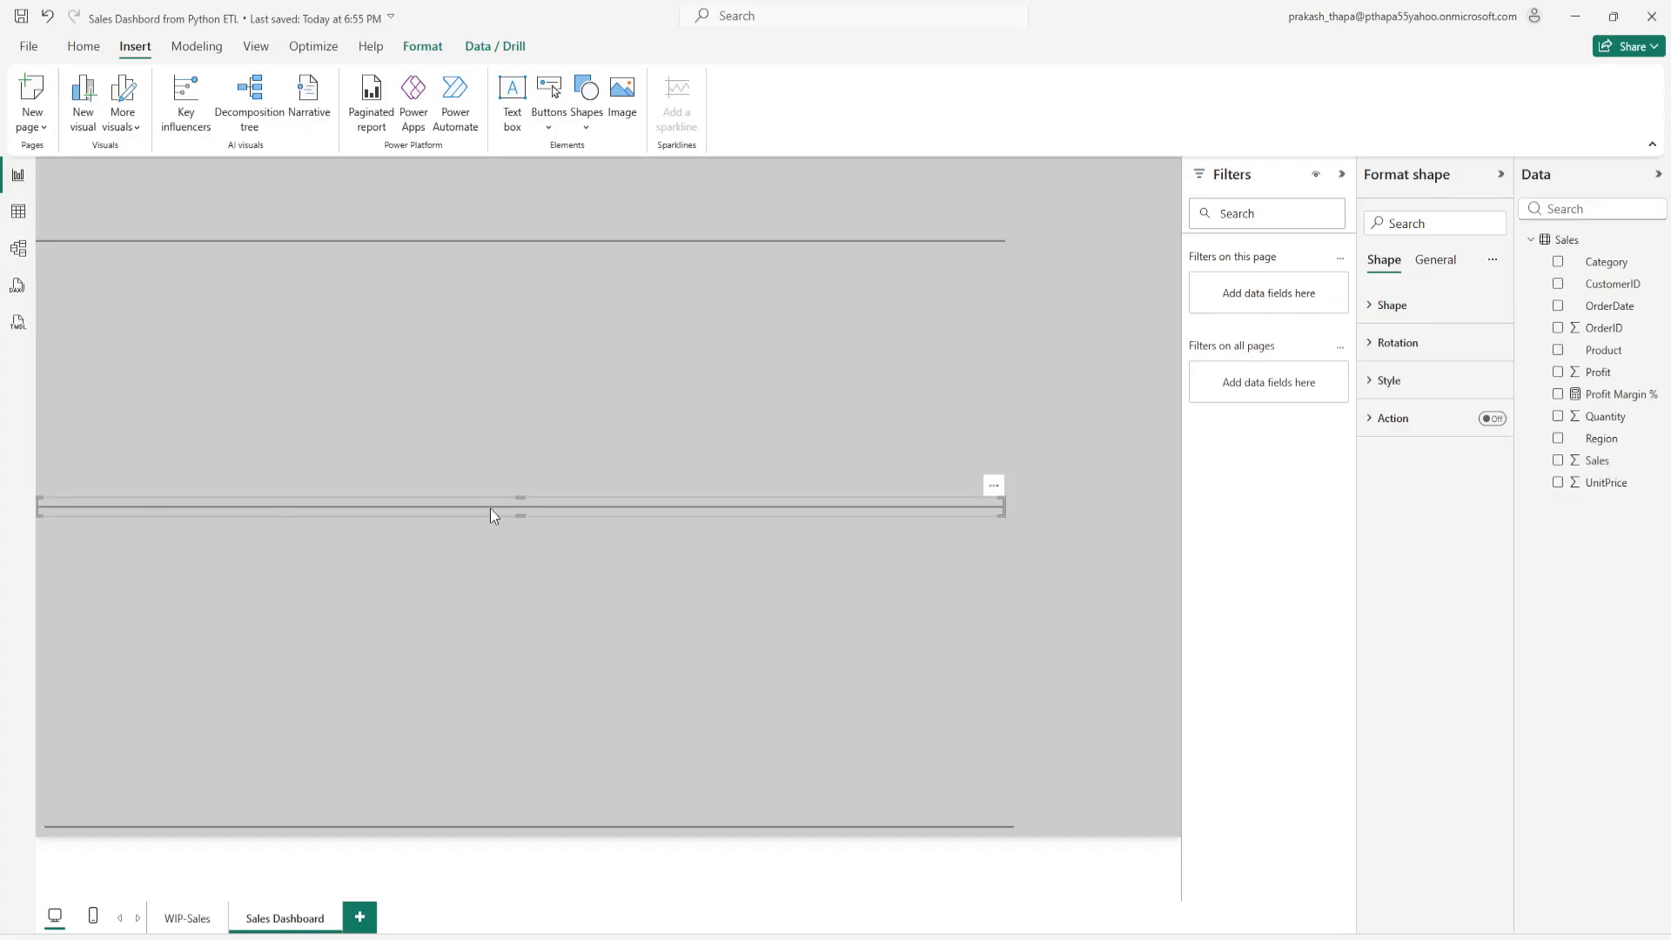
mouse_move(490, 509)
left_mouse_down()
mouse_move(520, 514)
mouse_move(501, 510)
left_mouse_up()
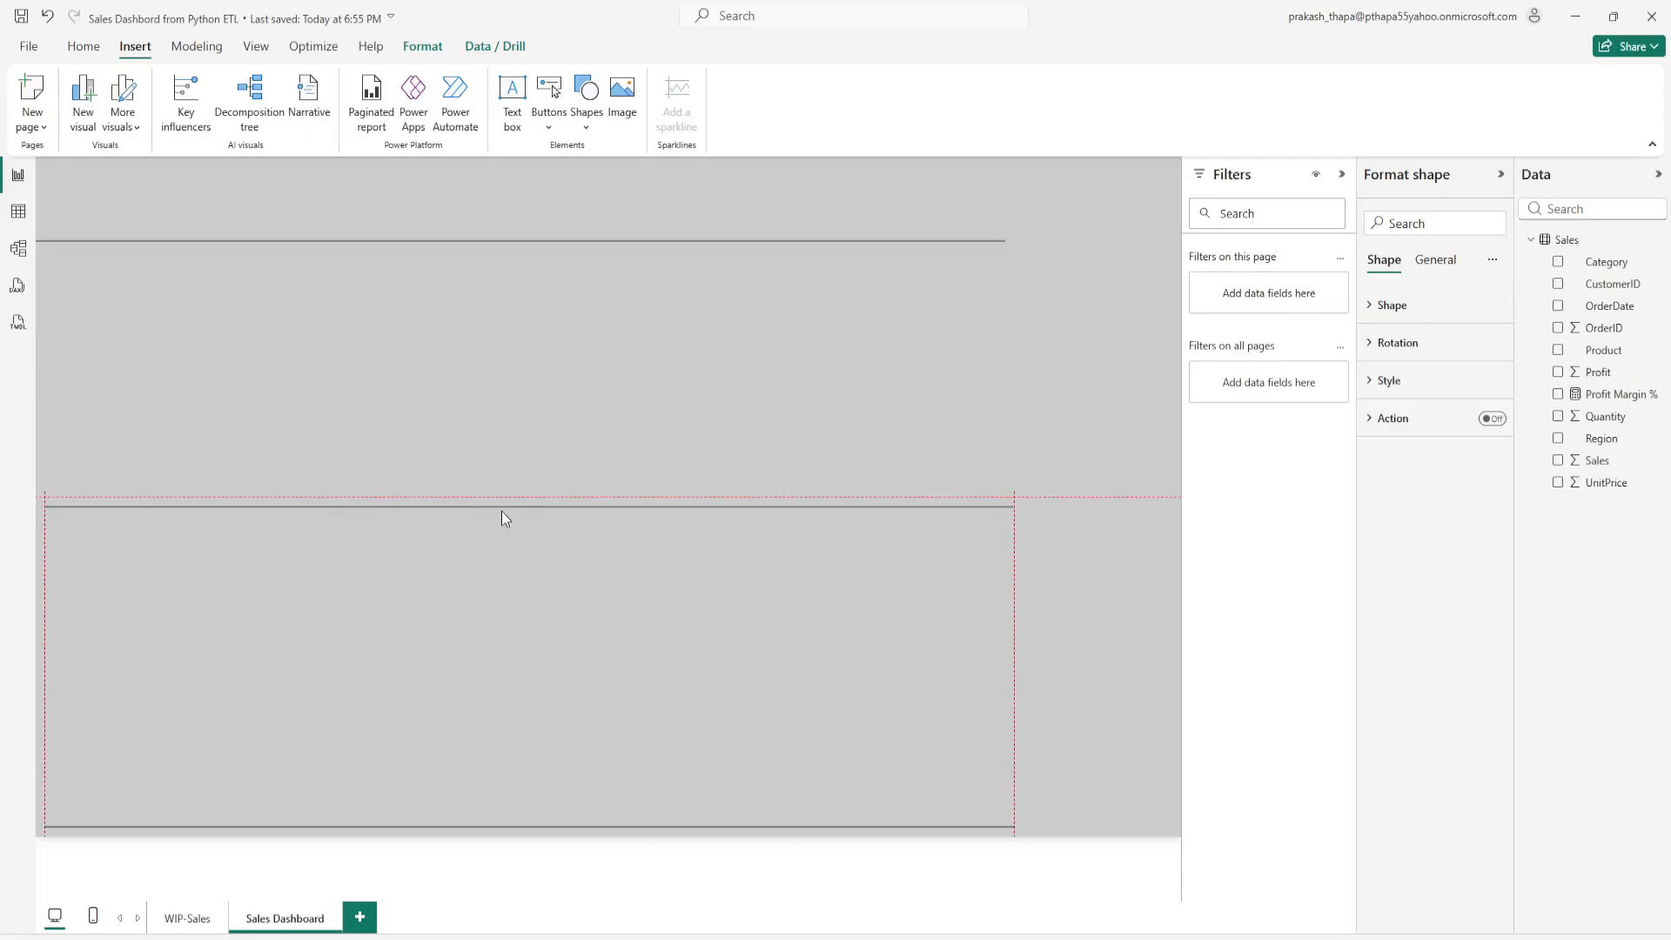
left_click(301, 243)
mouse_move(293, 242)
left_mouse_down()
mouse_move(321, 242)
mouse_move(305, 243)
left_mouse_up()
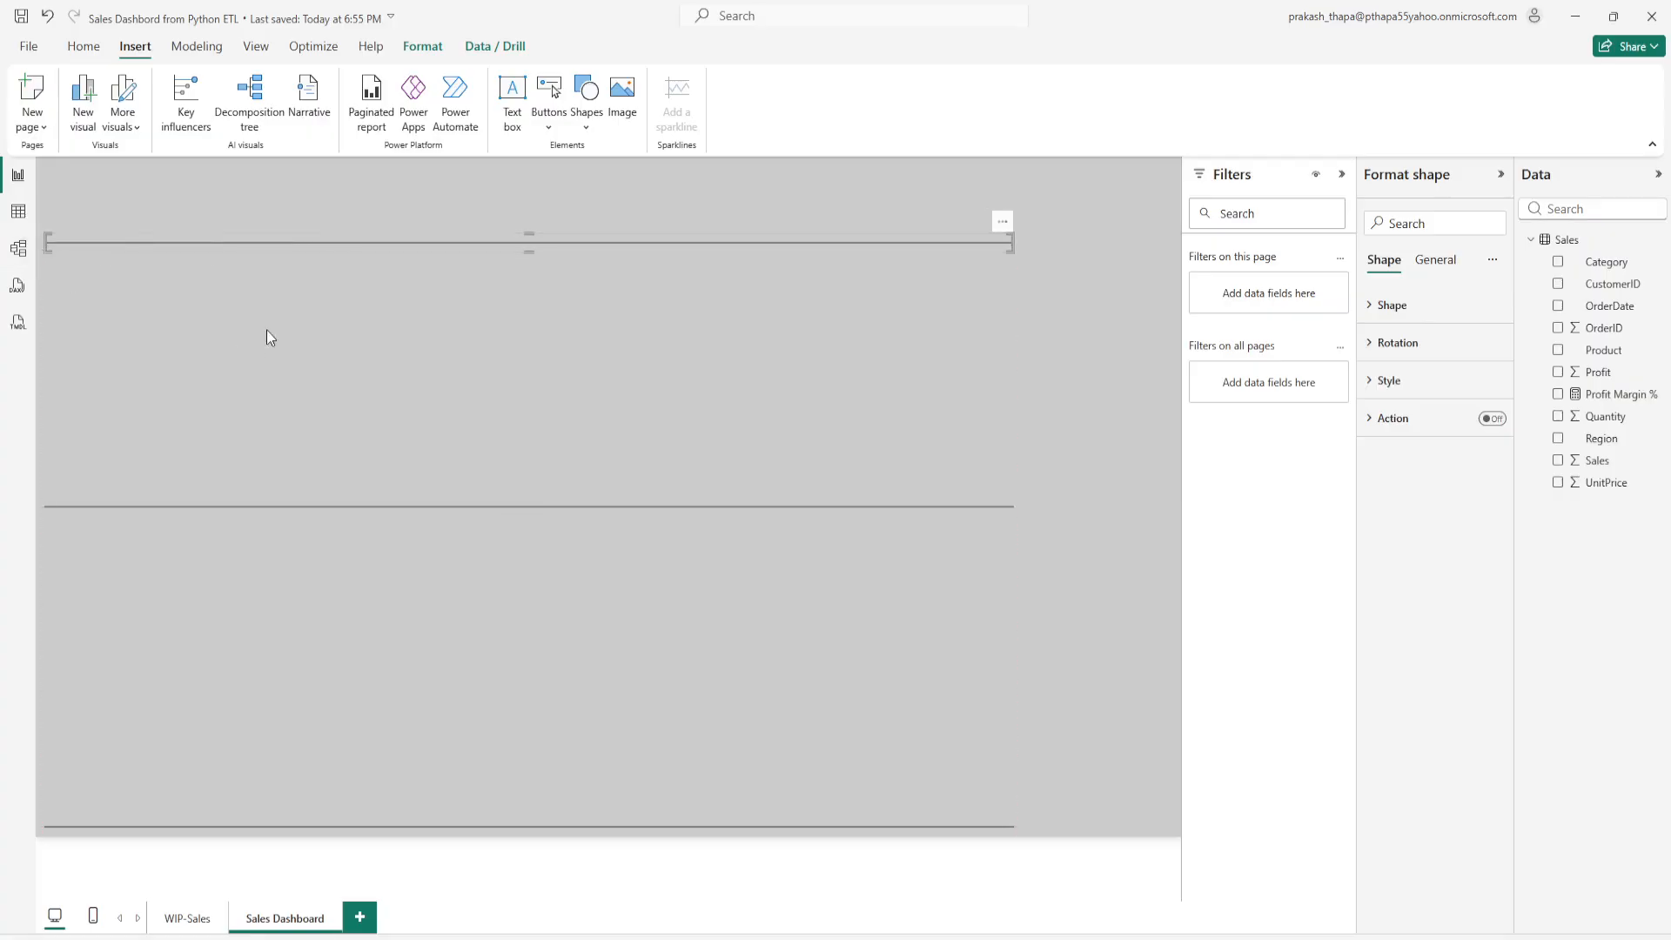
left_click(514, 402)
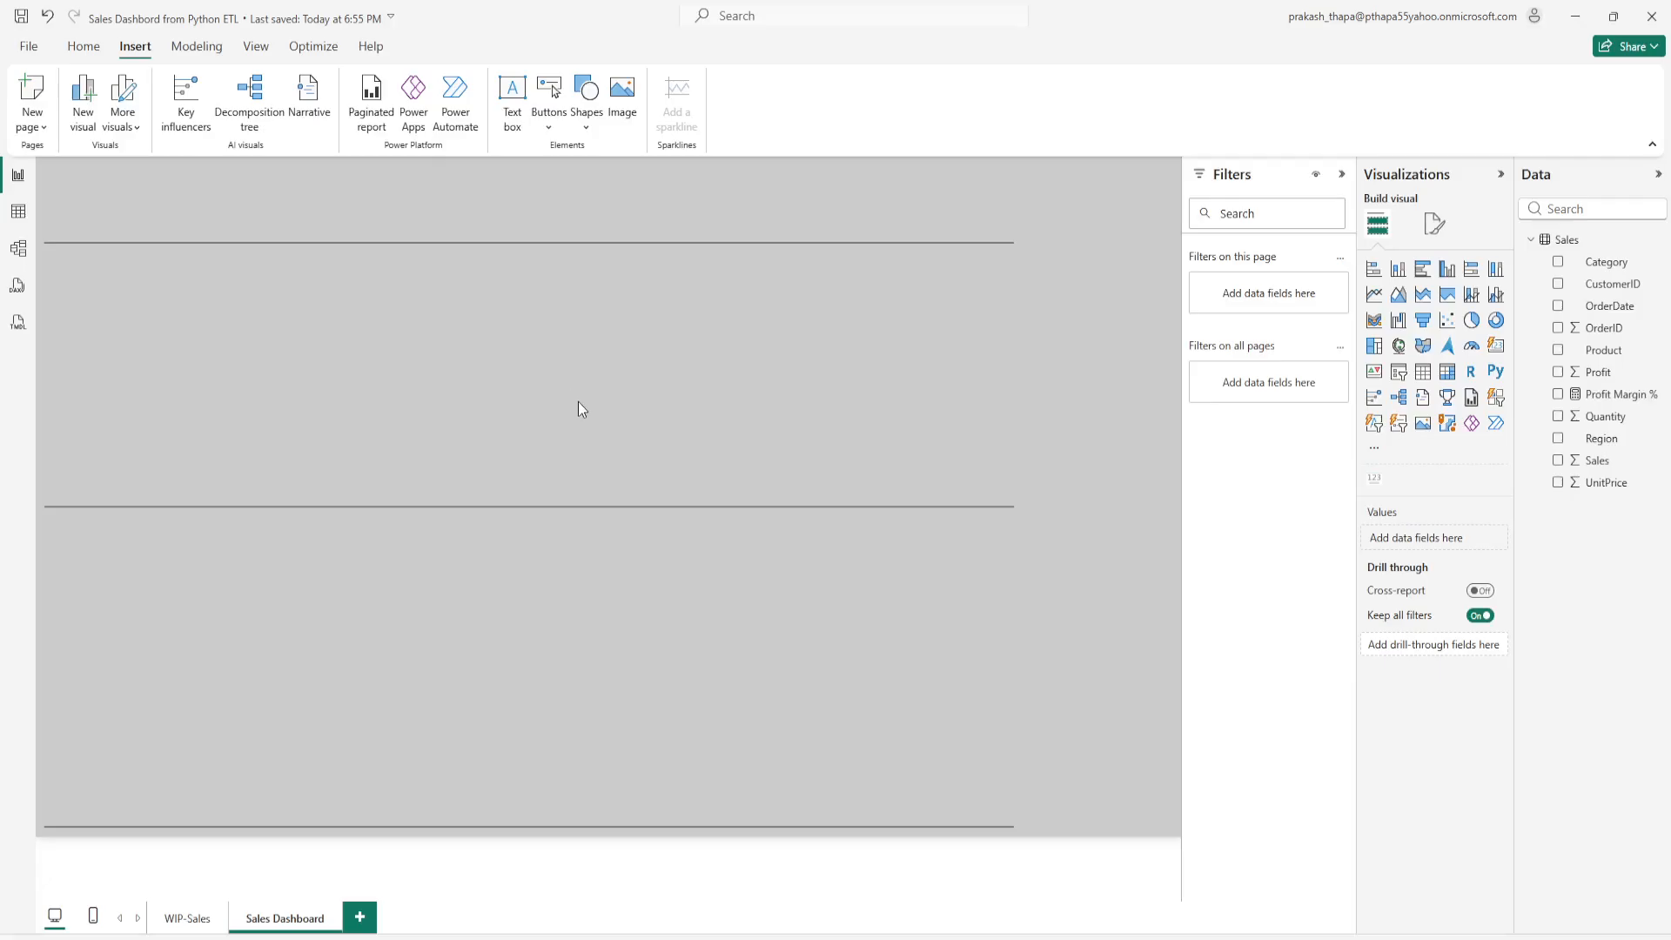
Step: Paste another copy of the line, shorten it to about a fifth of its length, and rotate it 90°
key("ctrl+v")
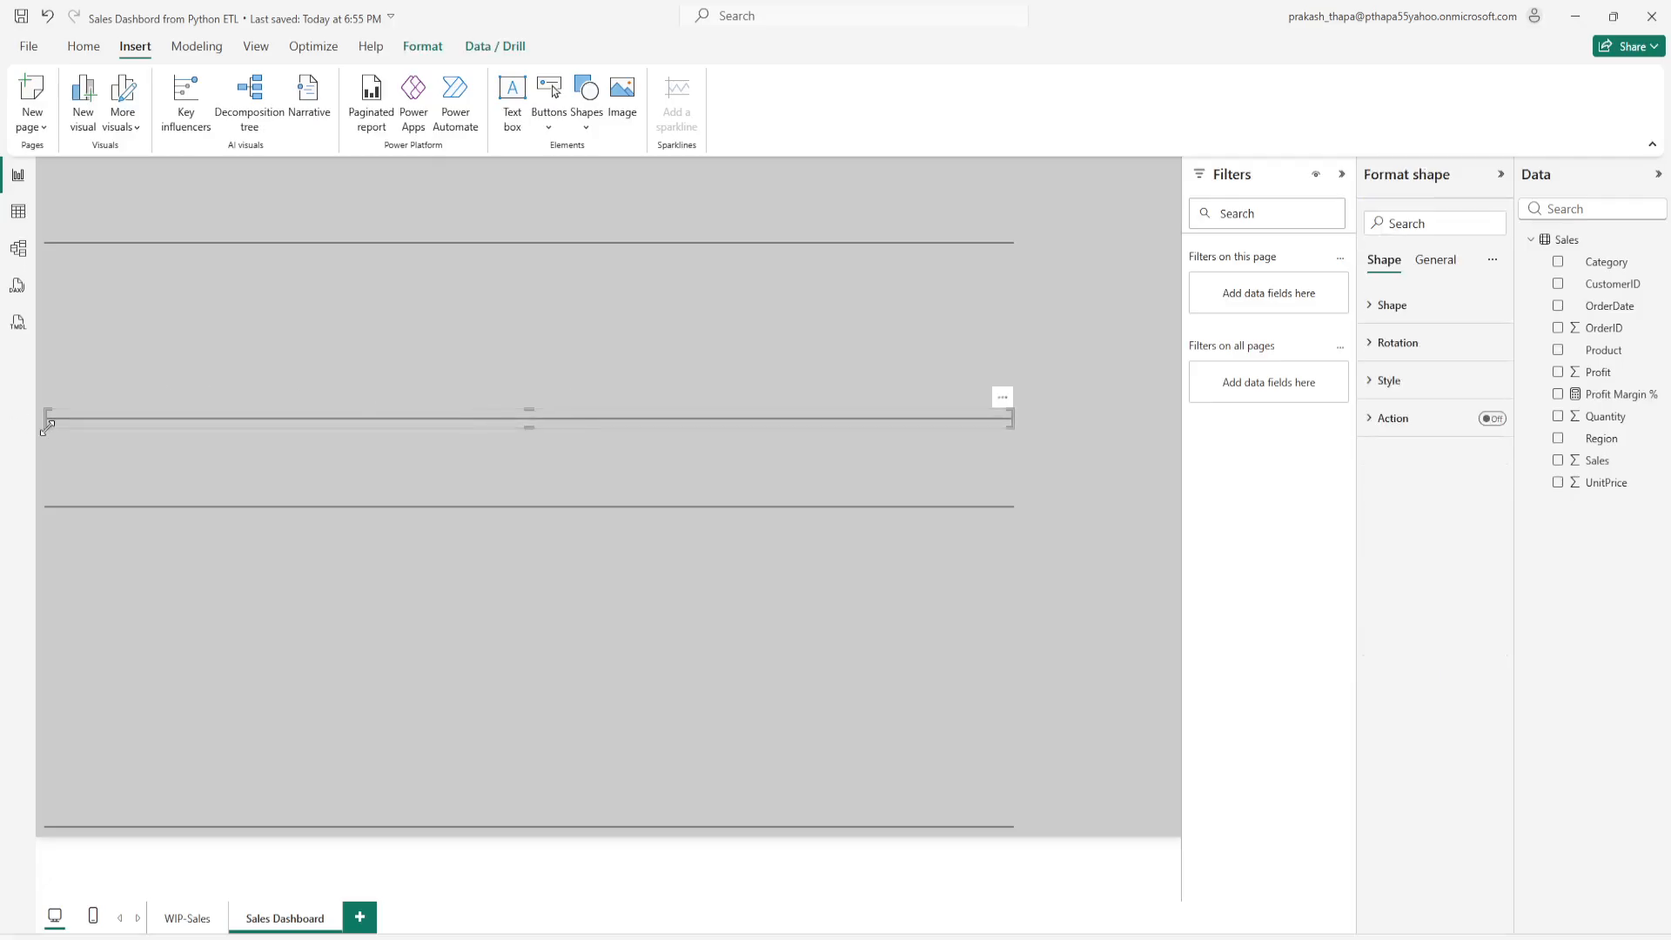
left_click_drag(47, 425, 824, 461)
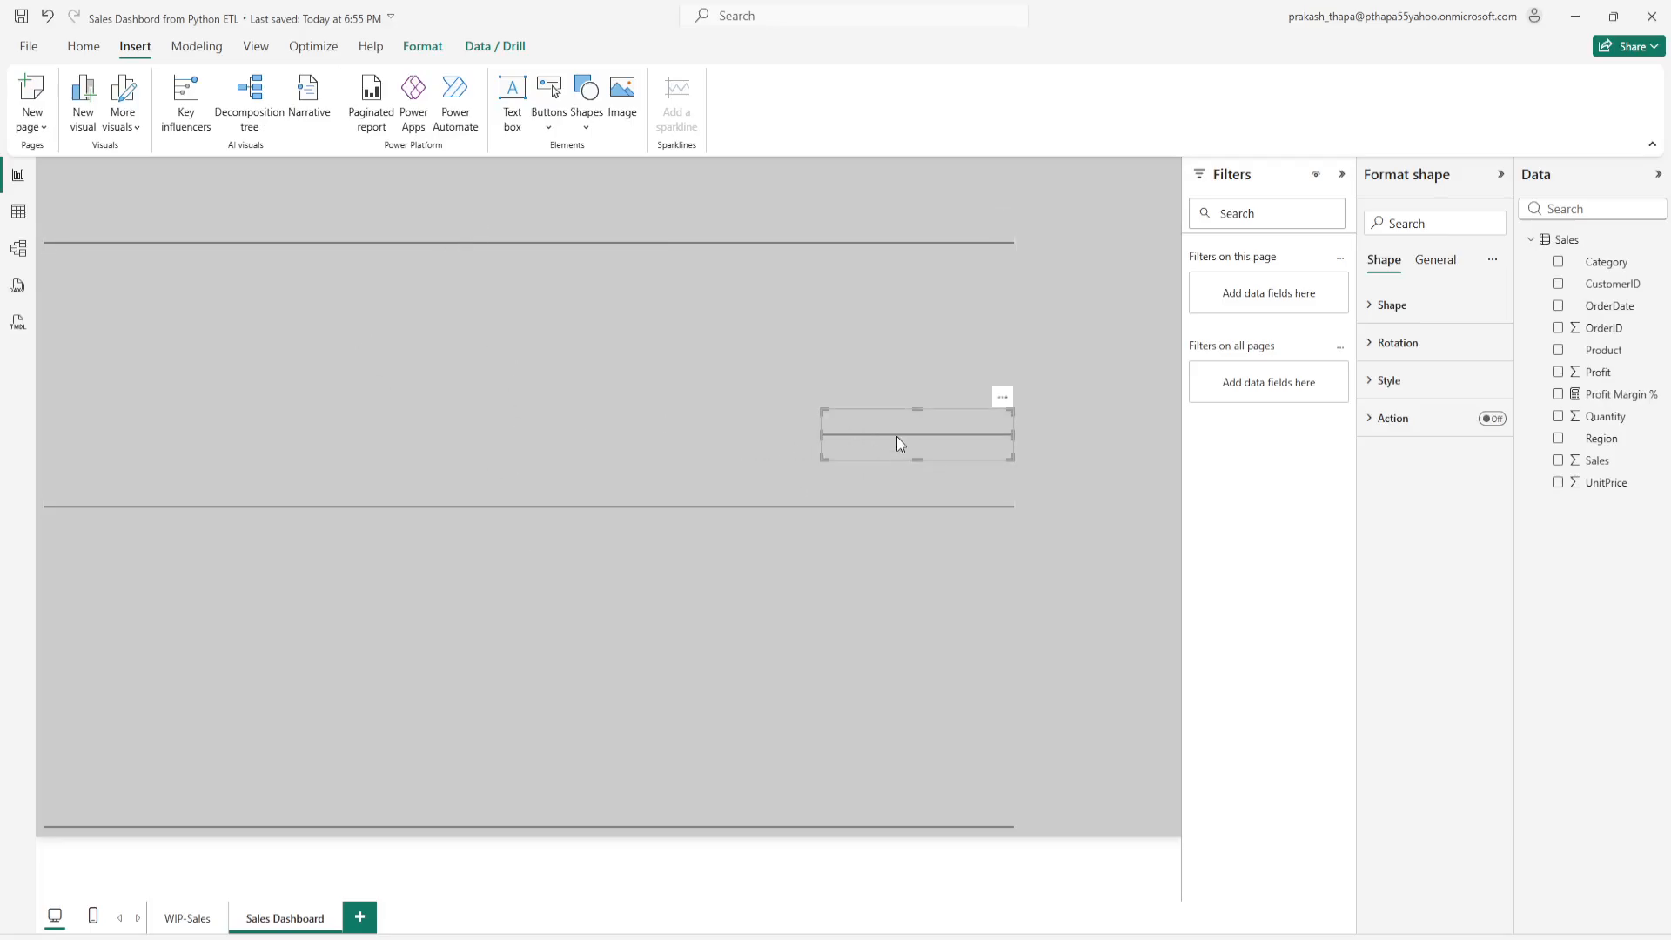
left_click(1373, 344)
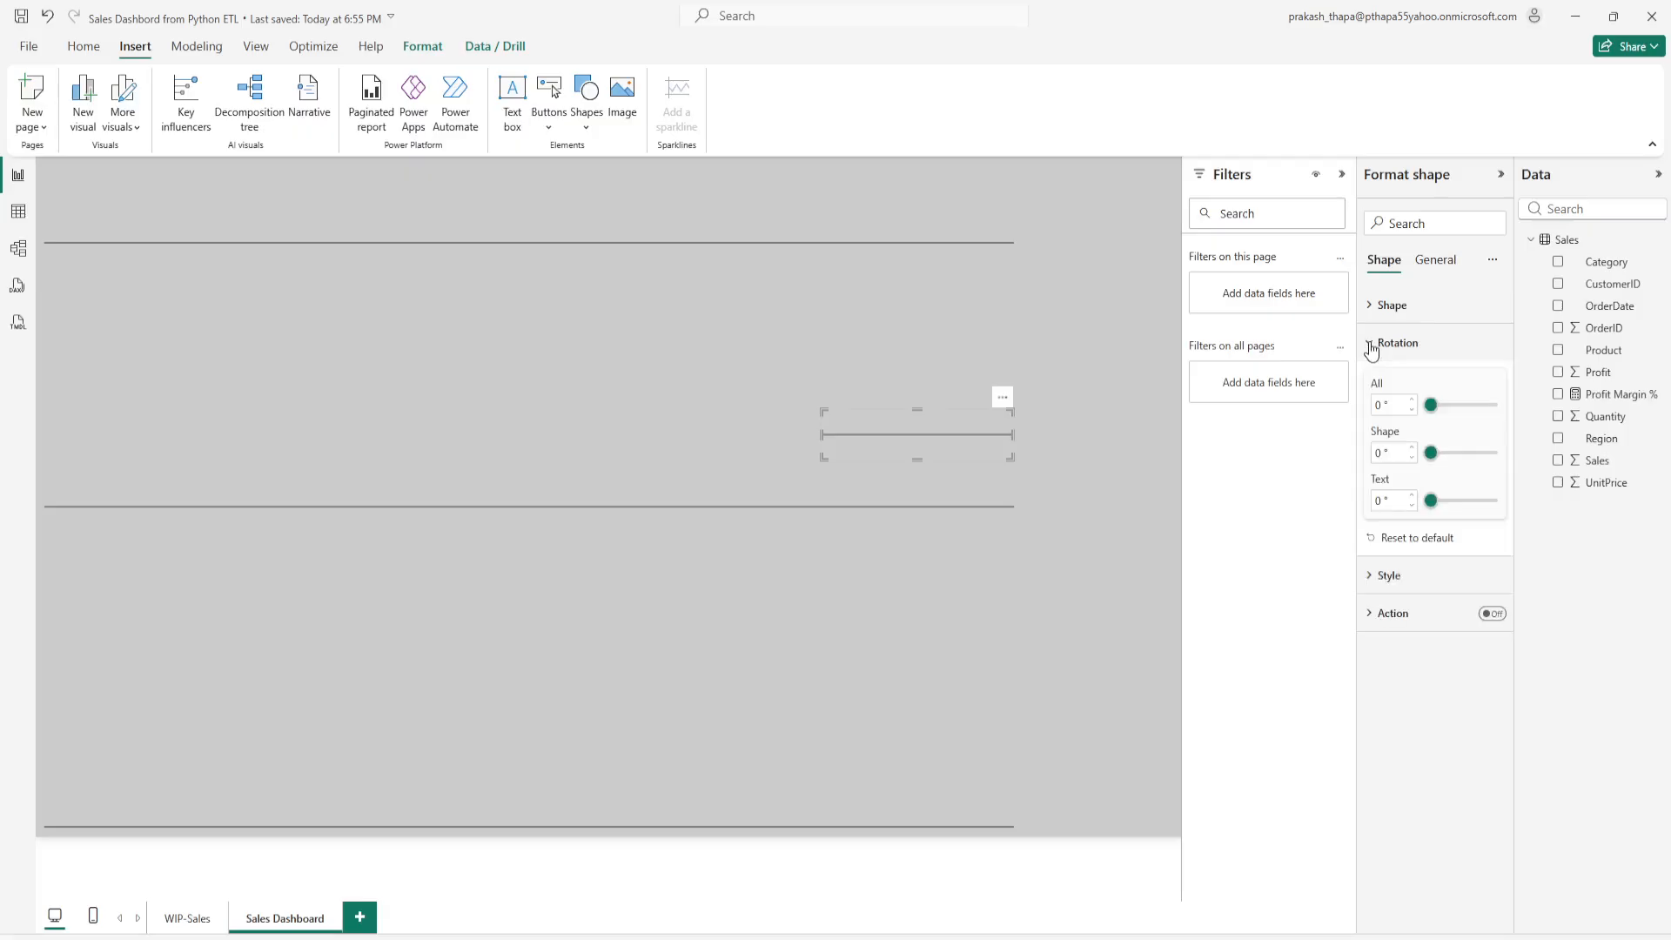
double_click(1380, 407)
type("90")
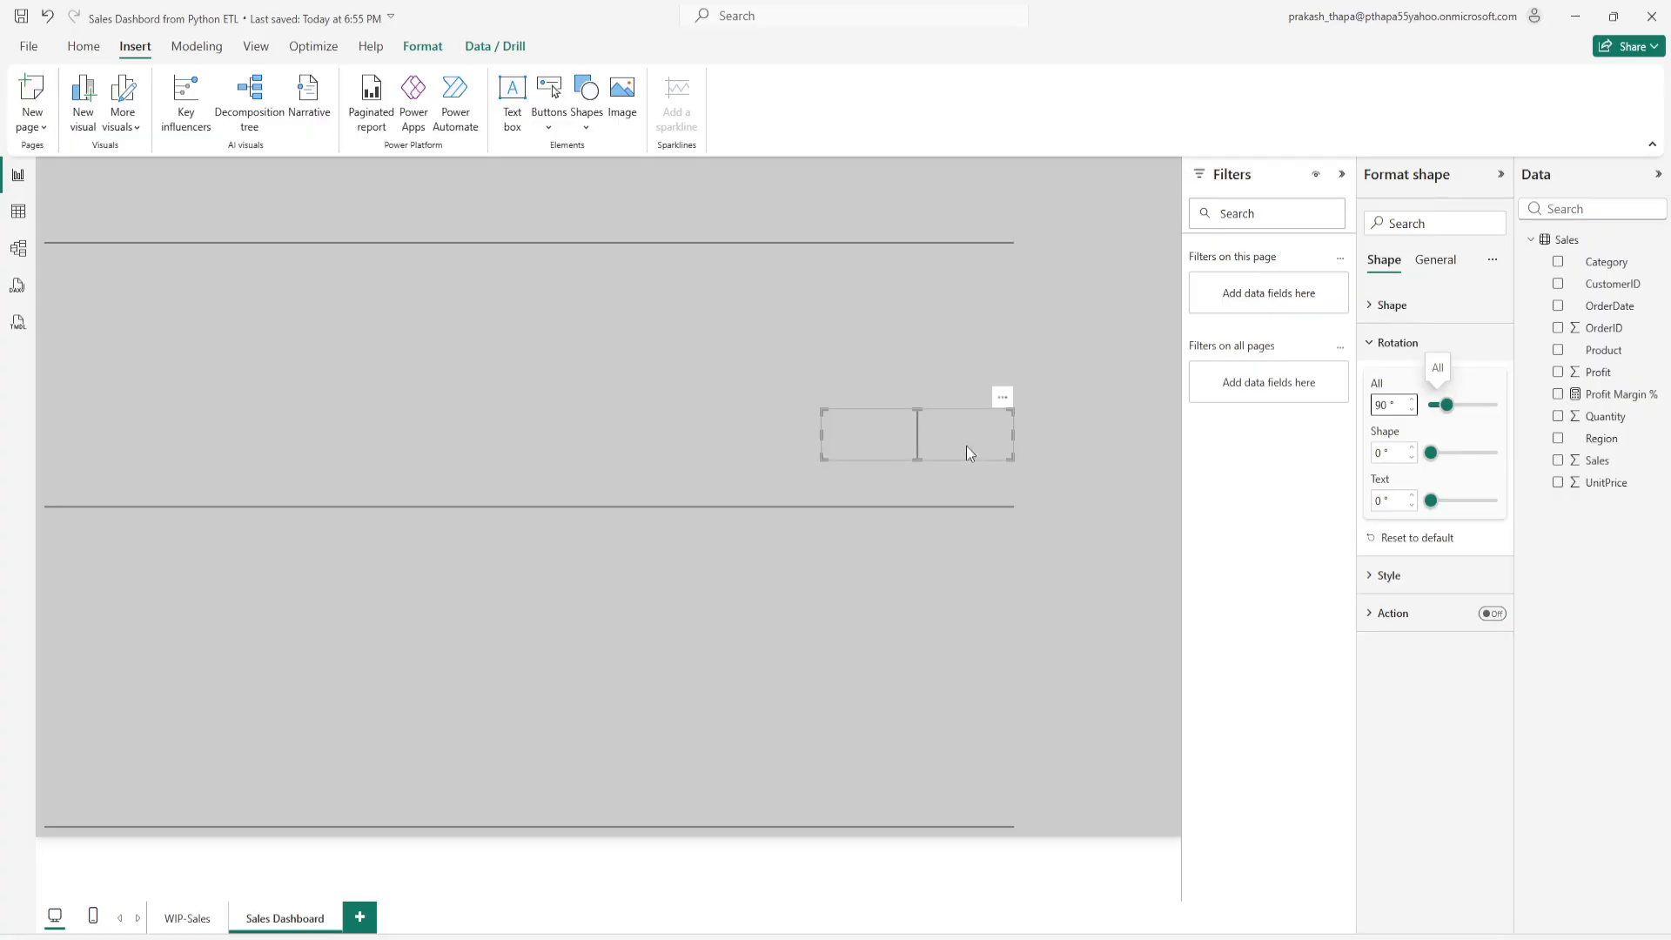
Step: Stretch the rotated line into a tall vertical divider and centre it across the horizontal lines, from the header line to near the bottom line
left_click_drag(819, 459, 1033, 810)
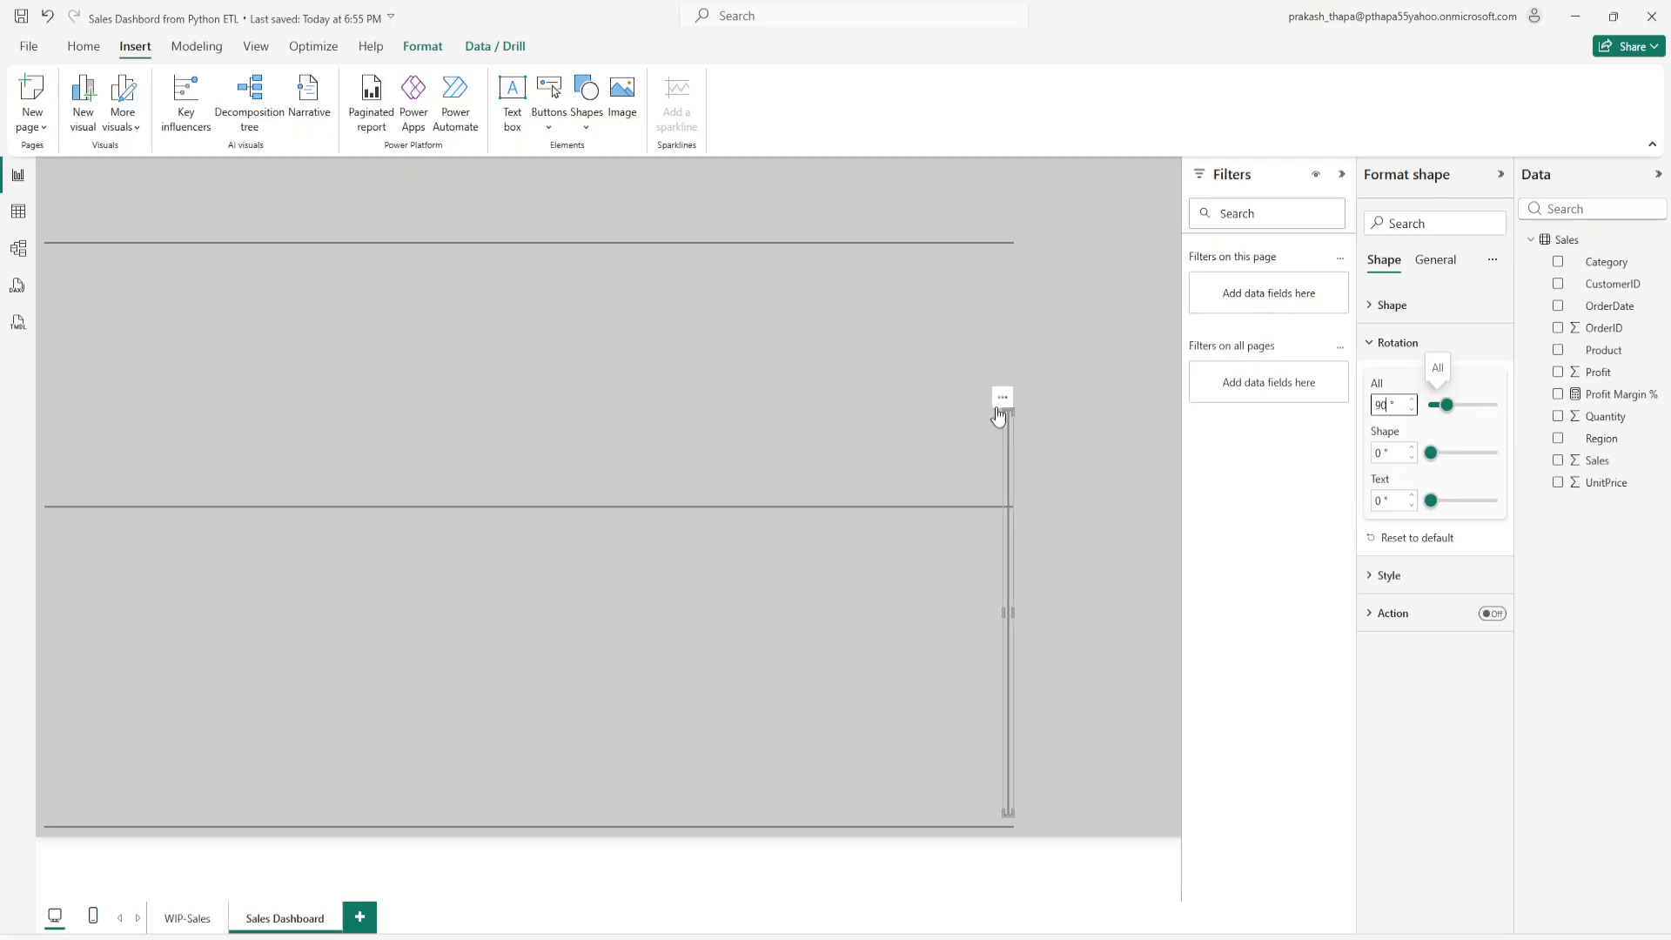
left_click_drag(1008, 415, 533, 229)
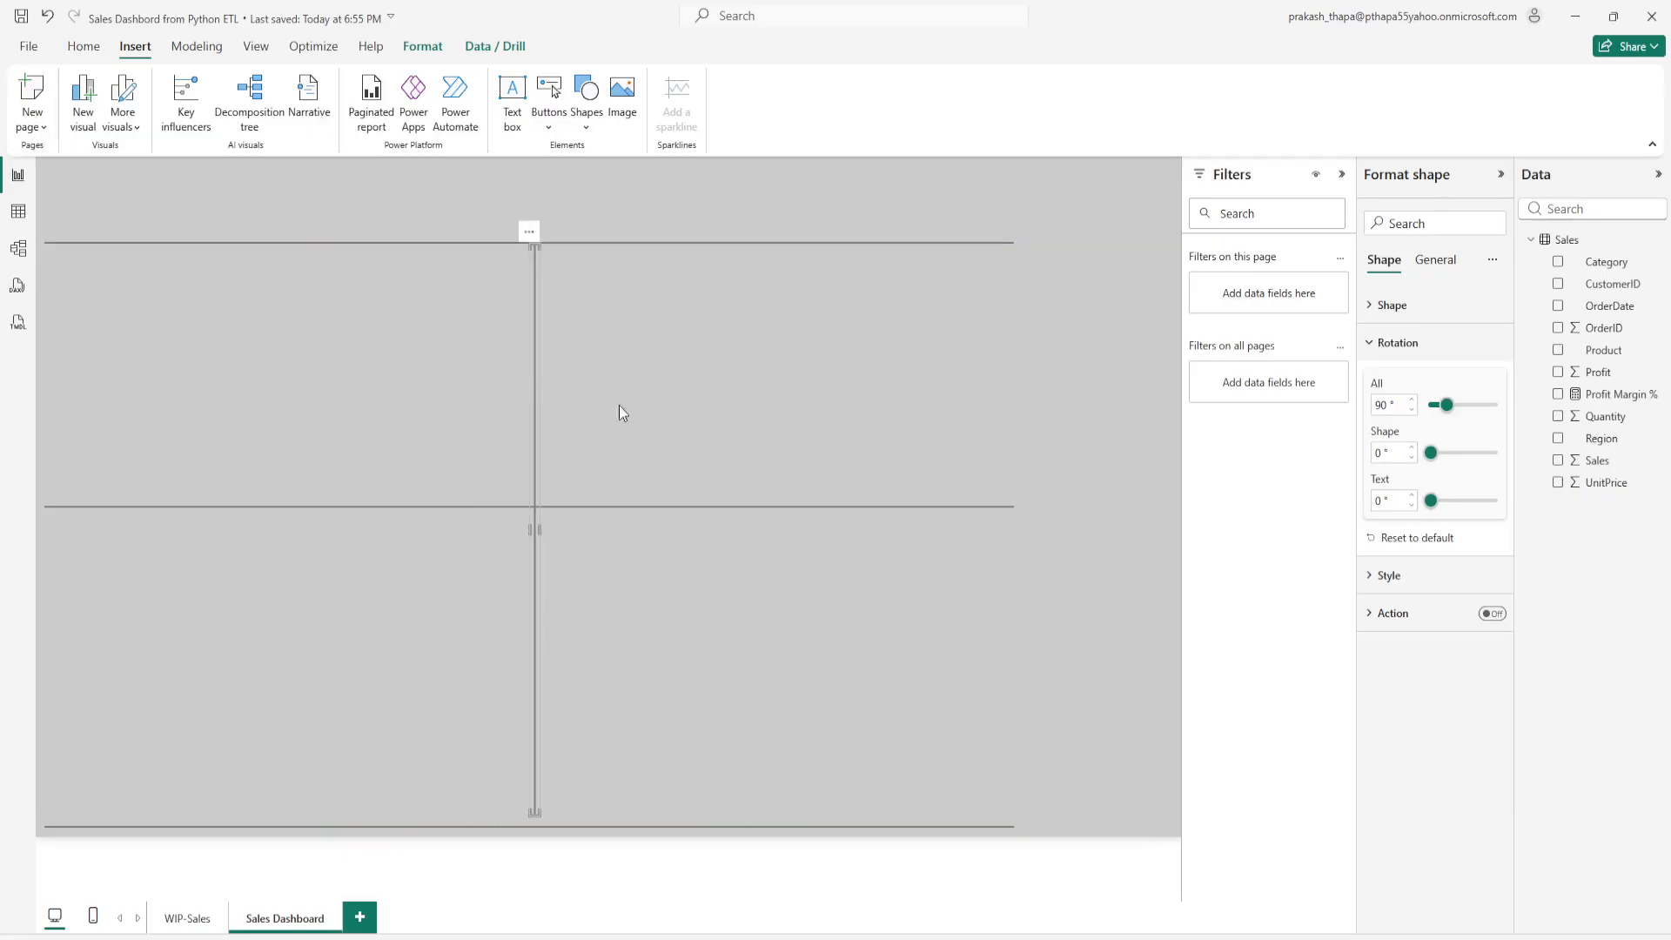
left_click(672, 411)
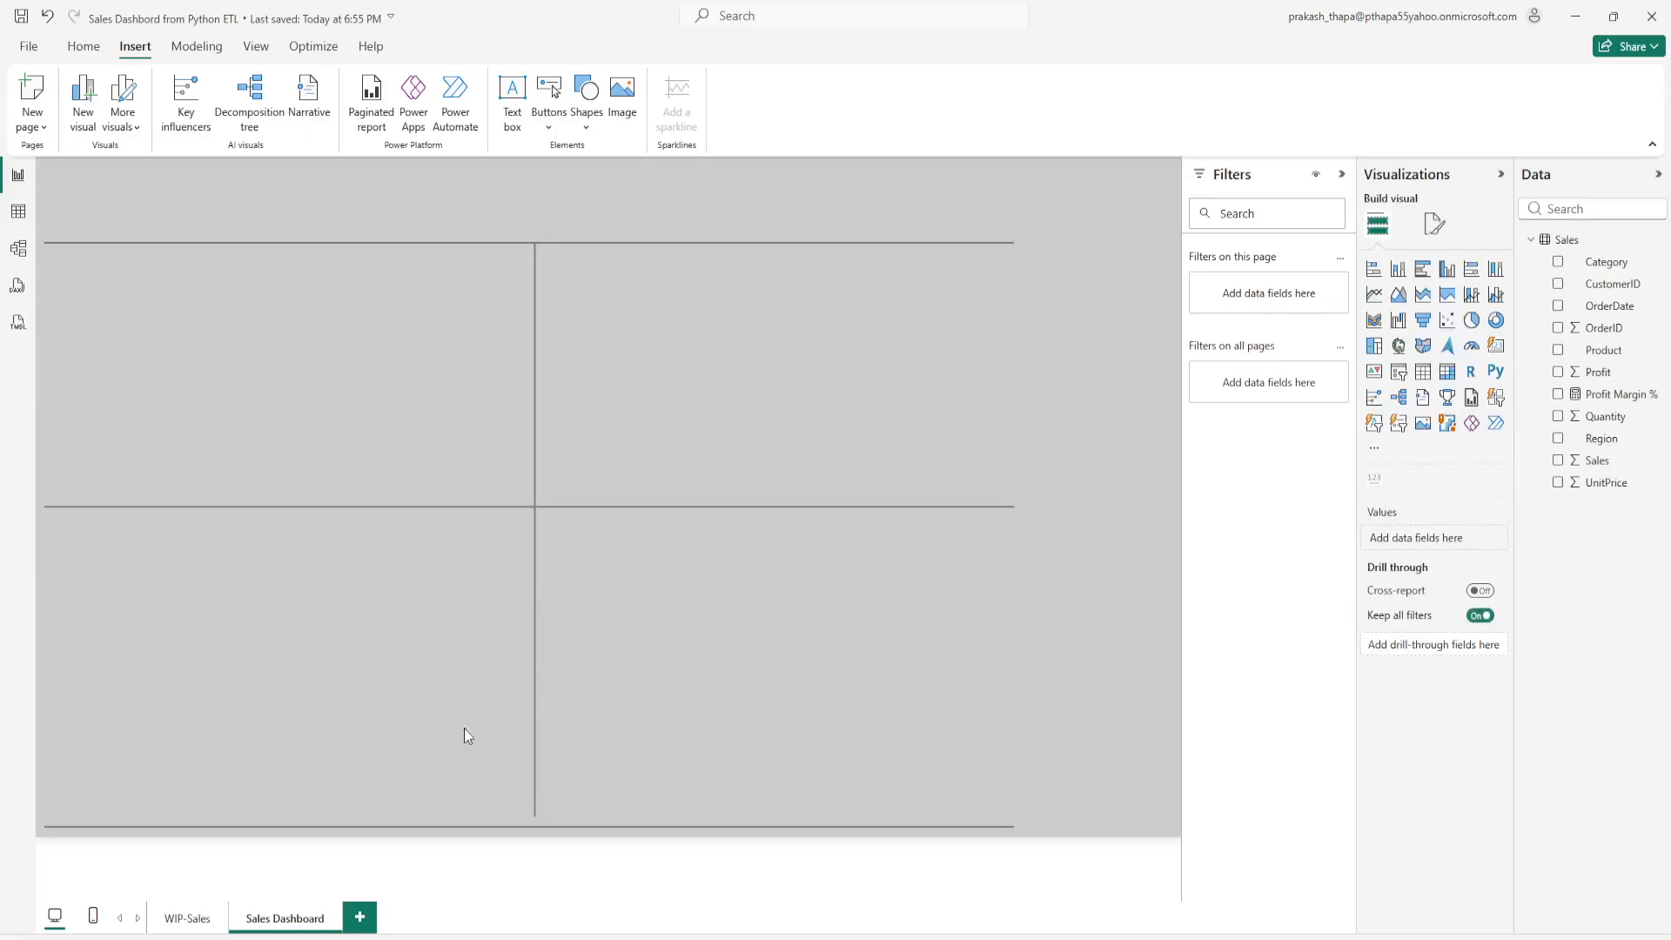
Step: Using the WIP-Sales page as reference, add a slicer, shrink it to a small box, and place it in the page's upper-right corner
left_click(172, 920)
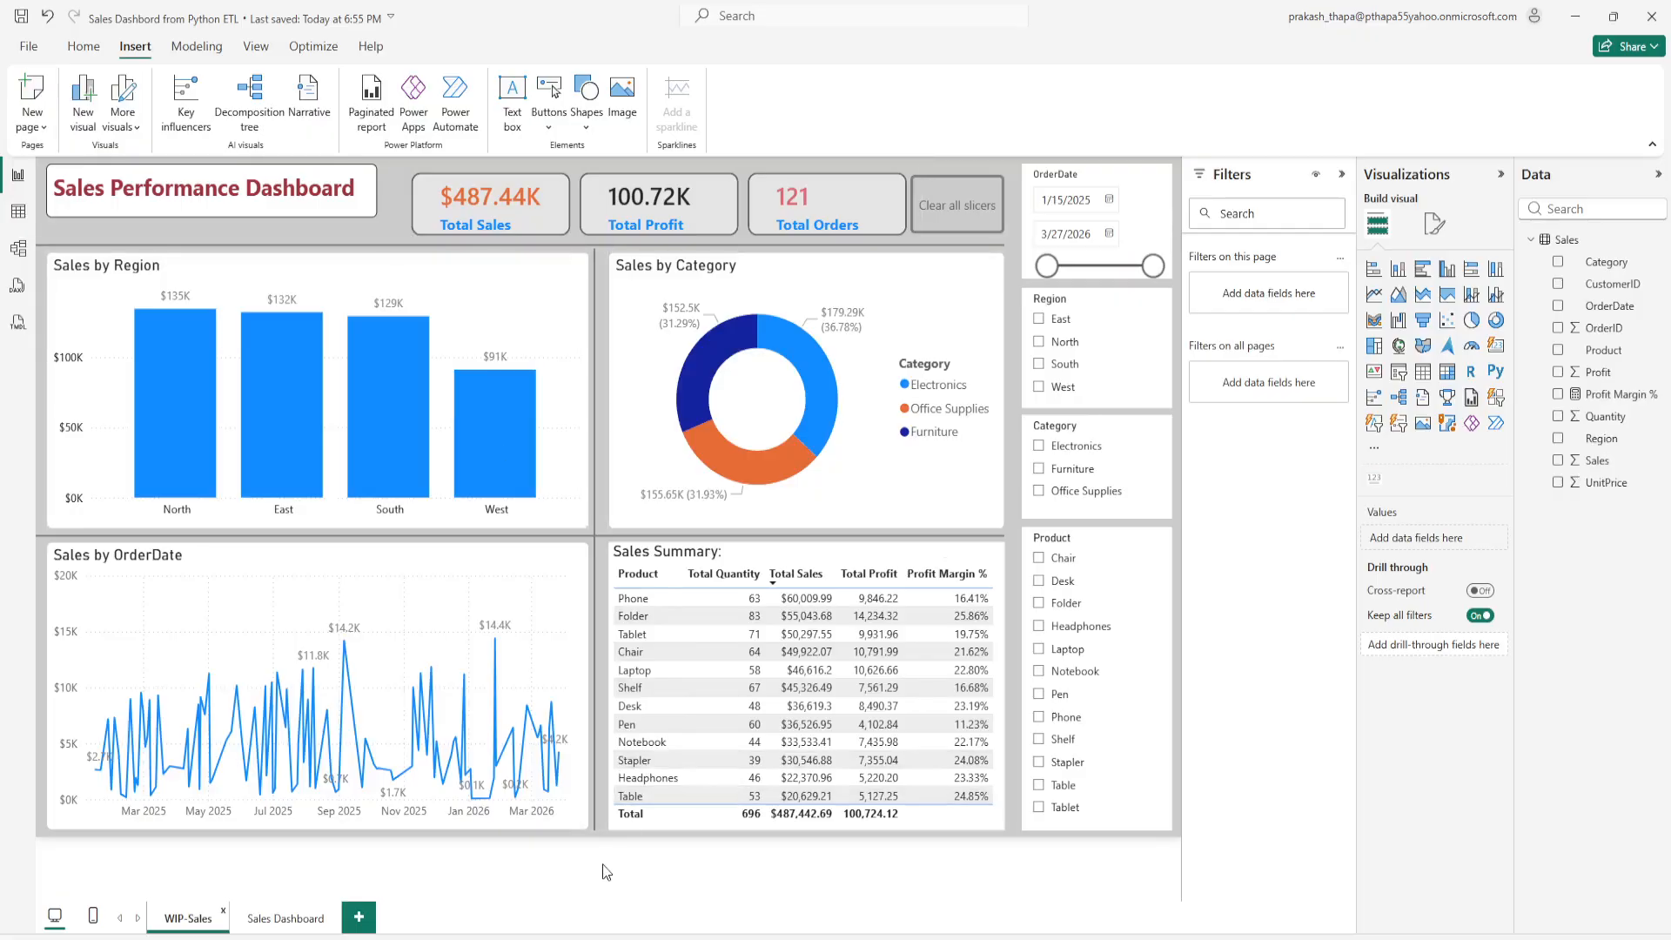
left_click(285, 917)
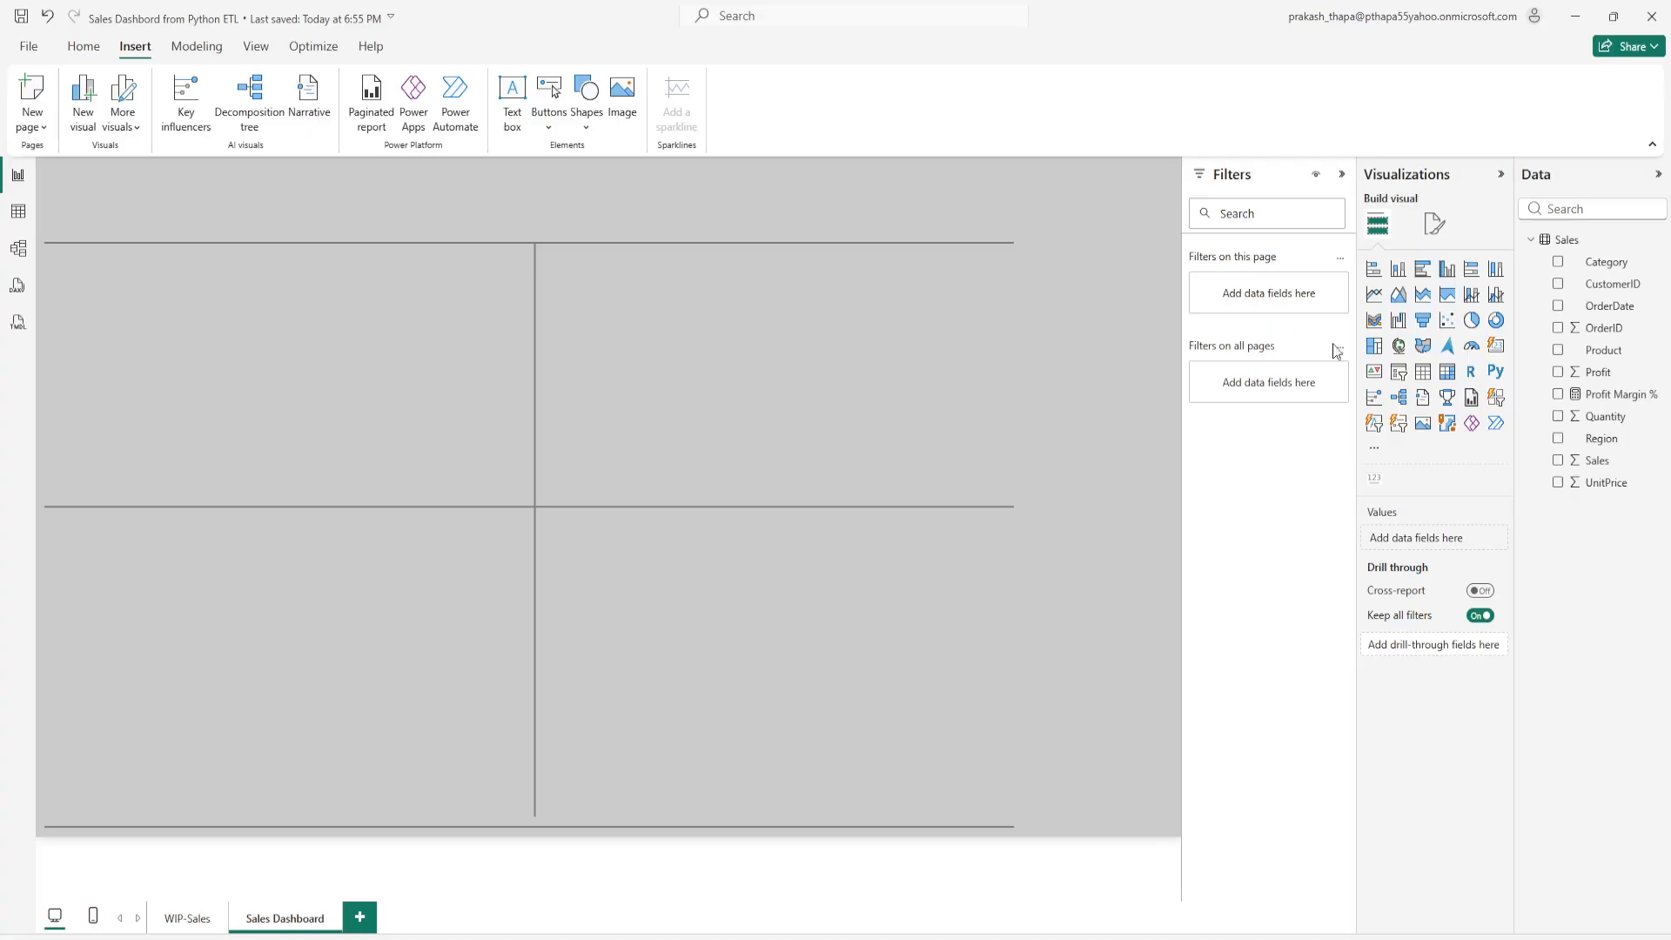
left_click(1399, 372)
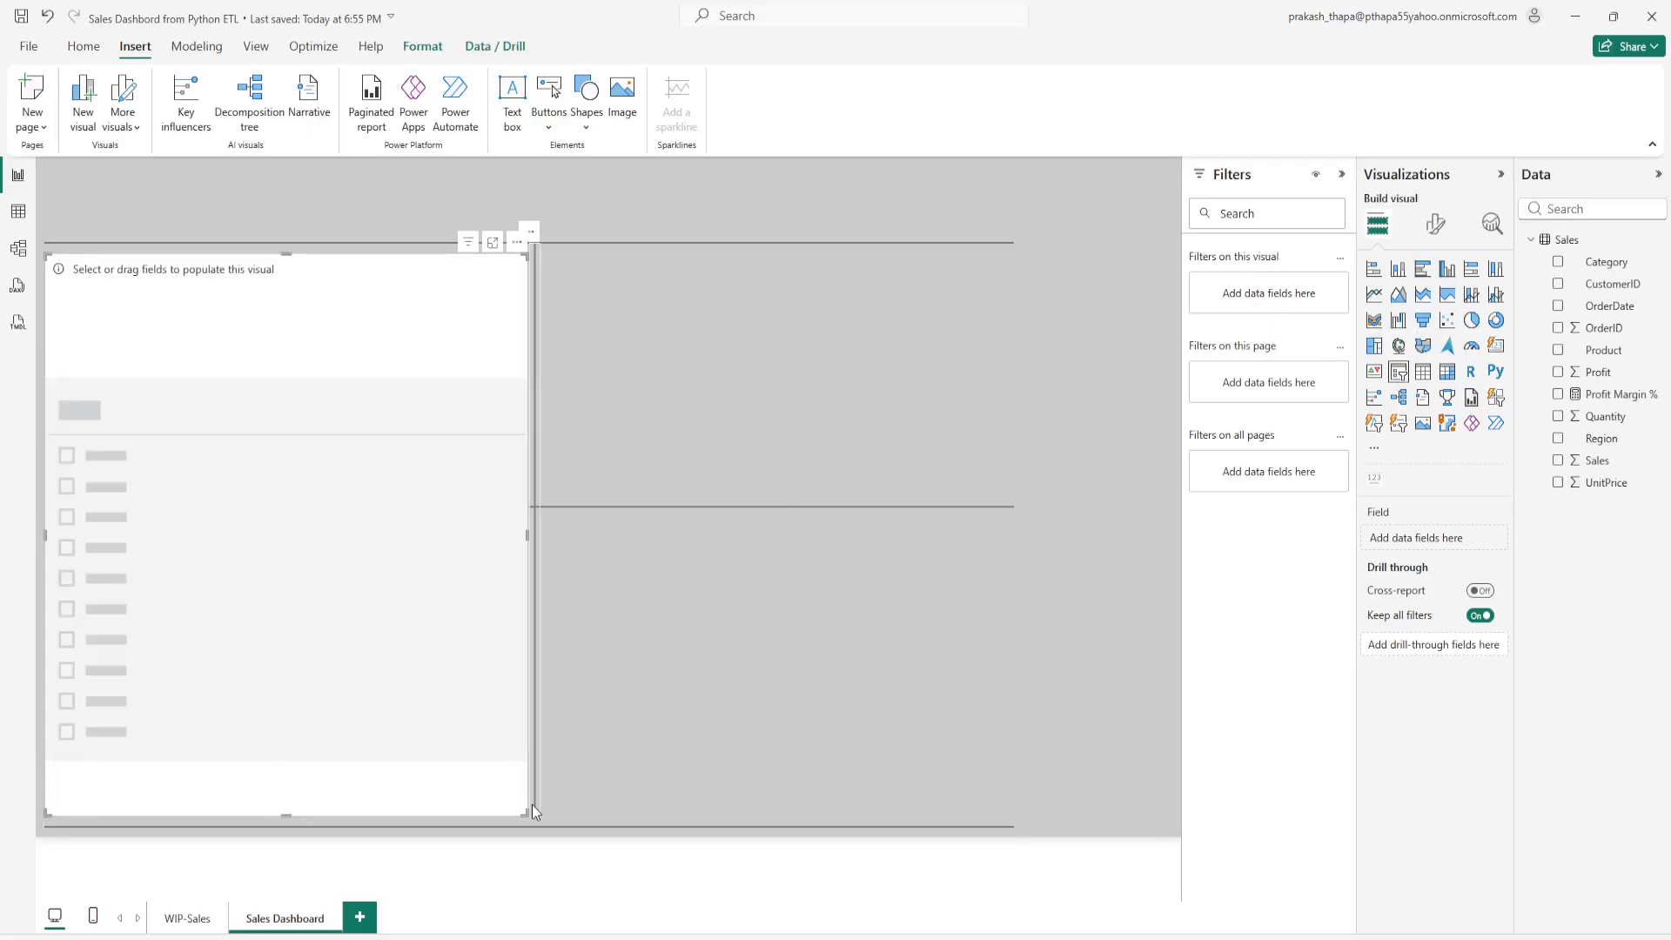
left_click_drag(526, 813, 192, 318)
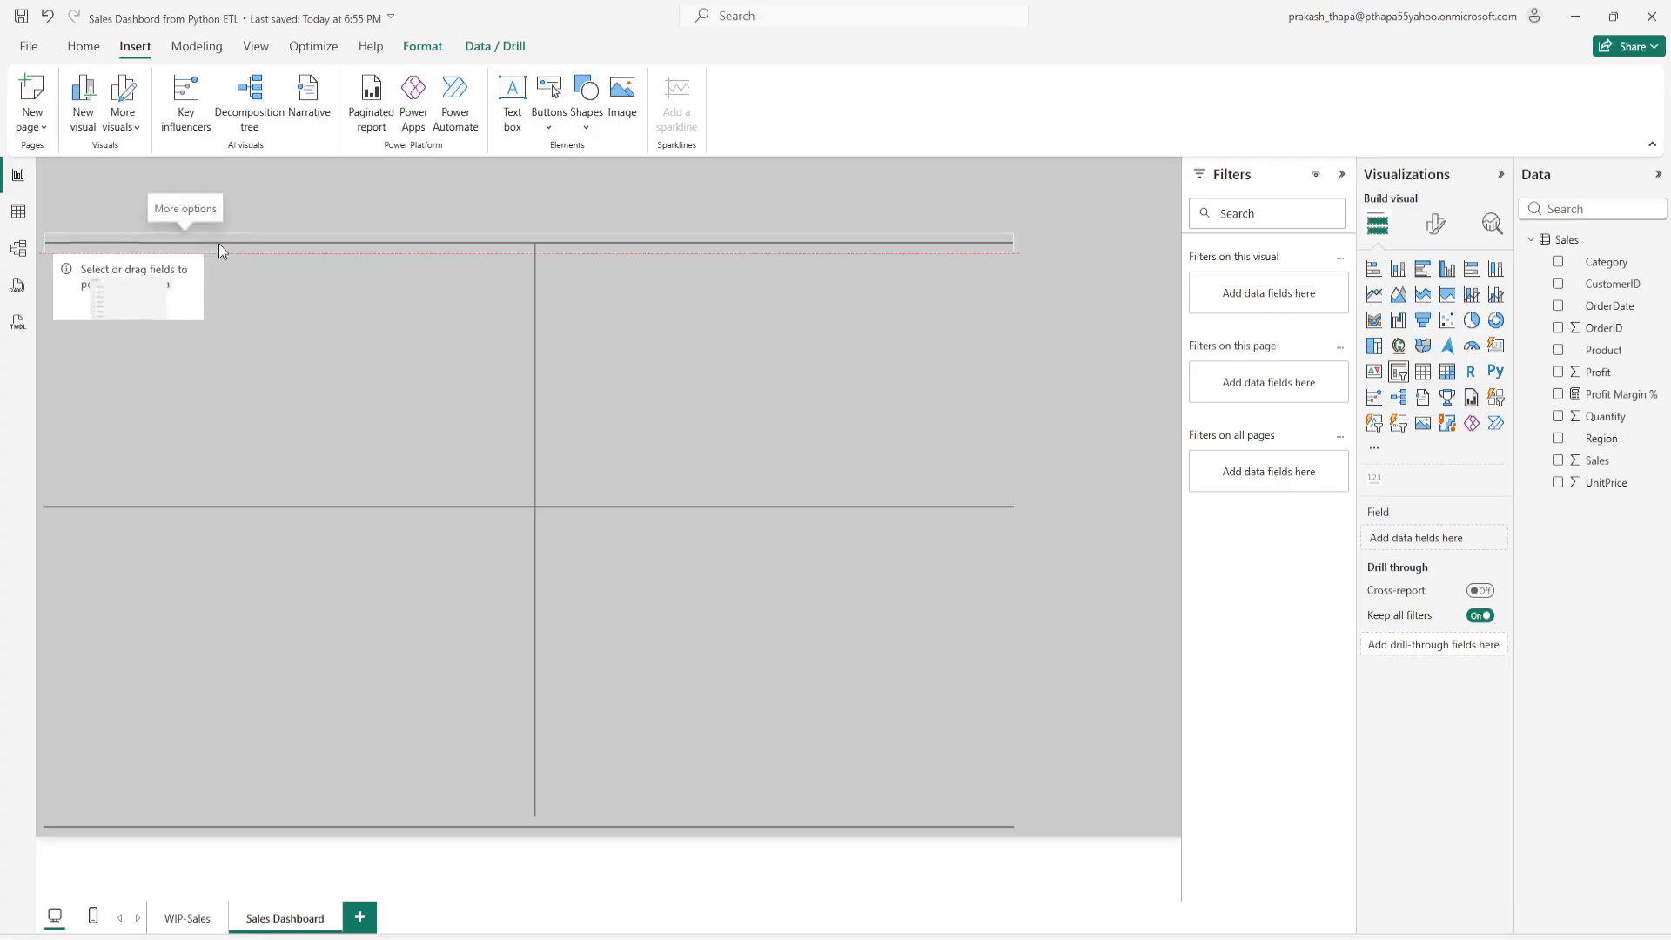
left_click_drag(183, 245, 1153, 167)
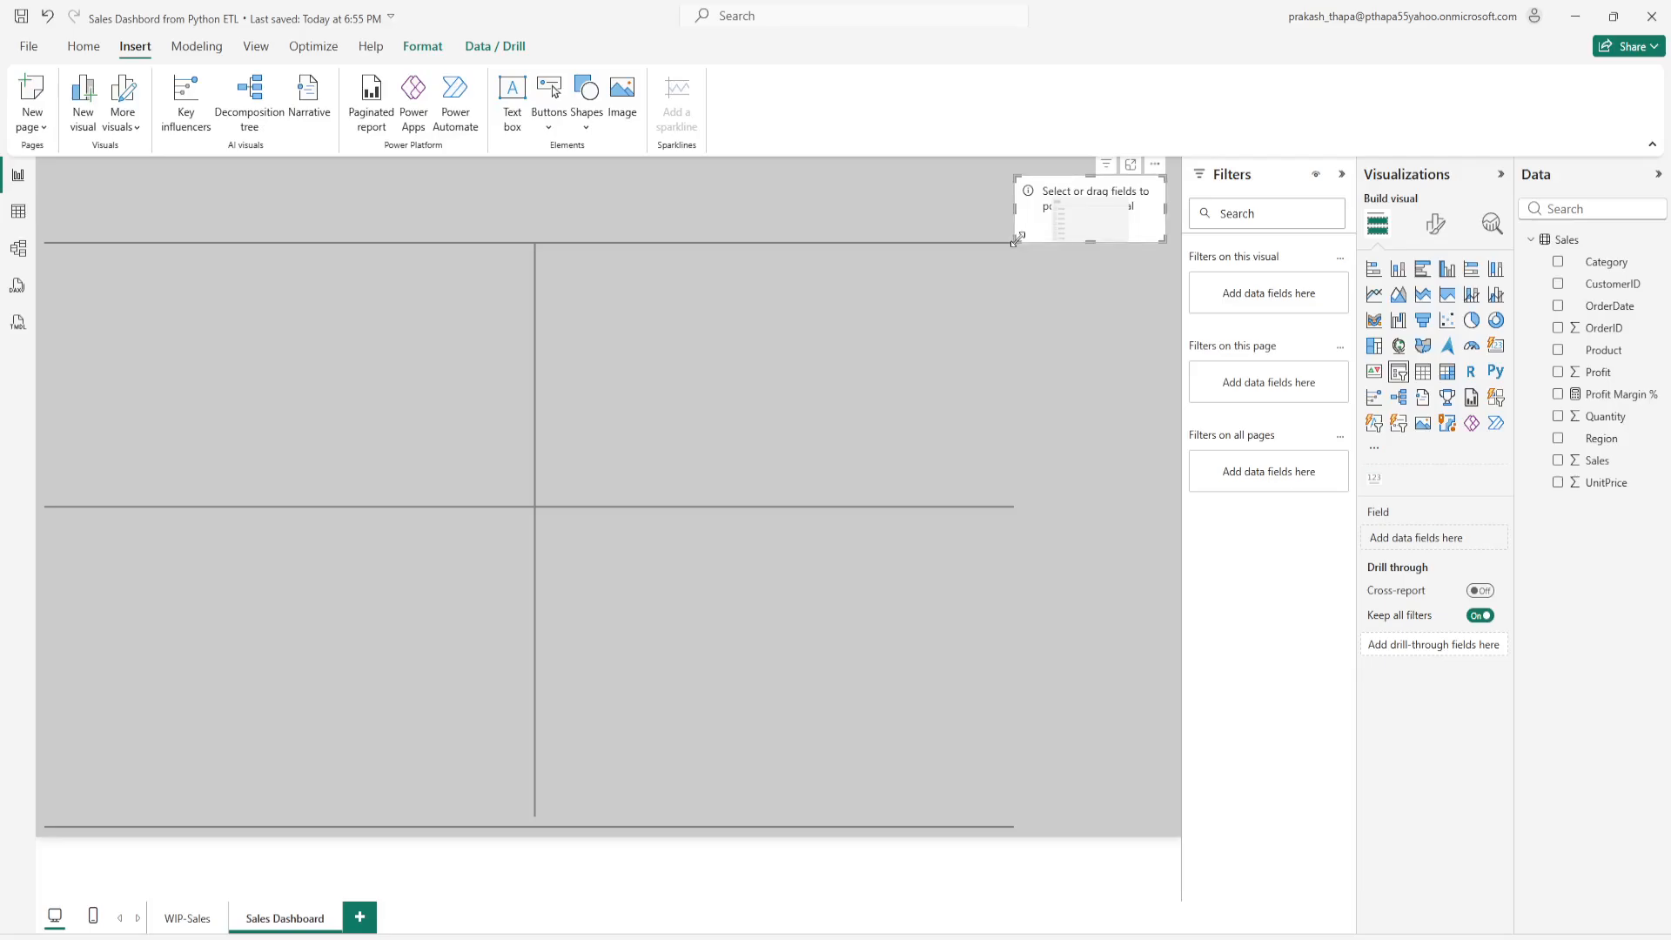
left_click_drag(1016, 239, 1030, 240)
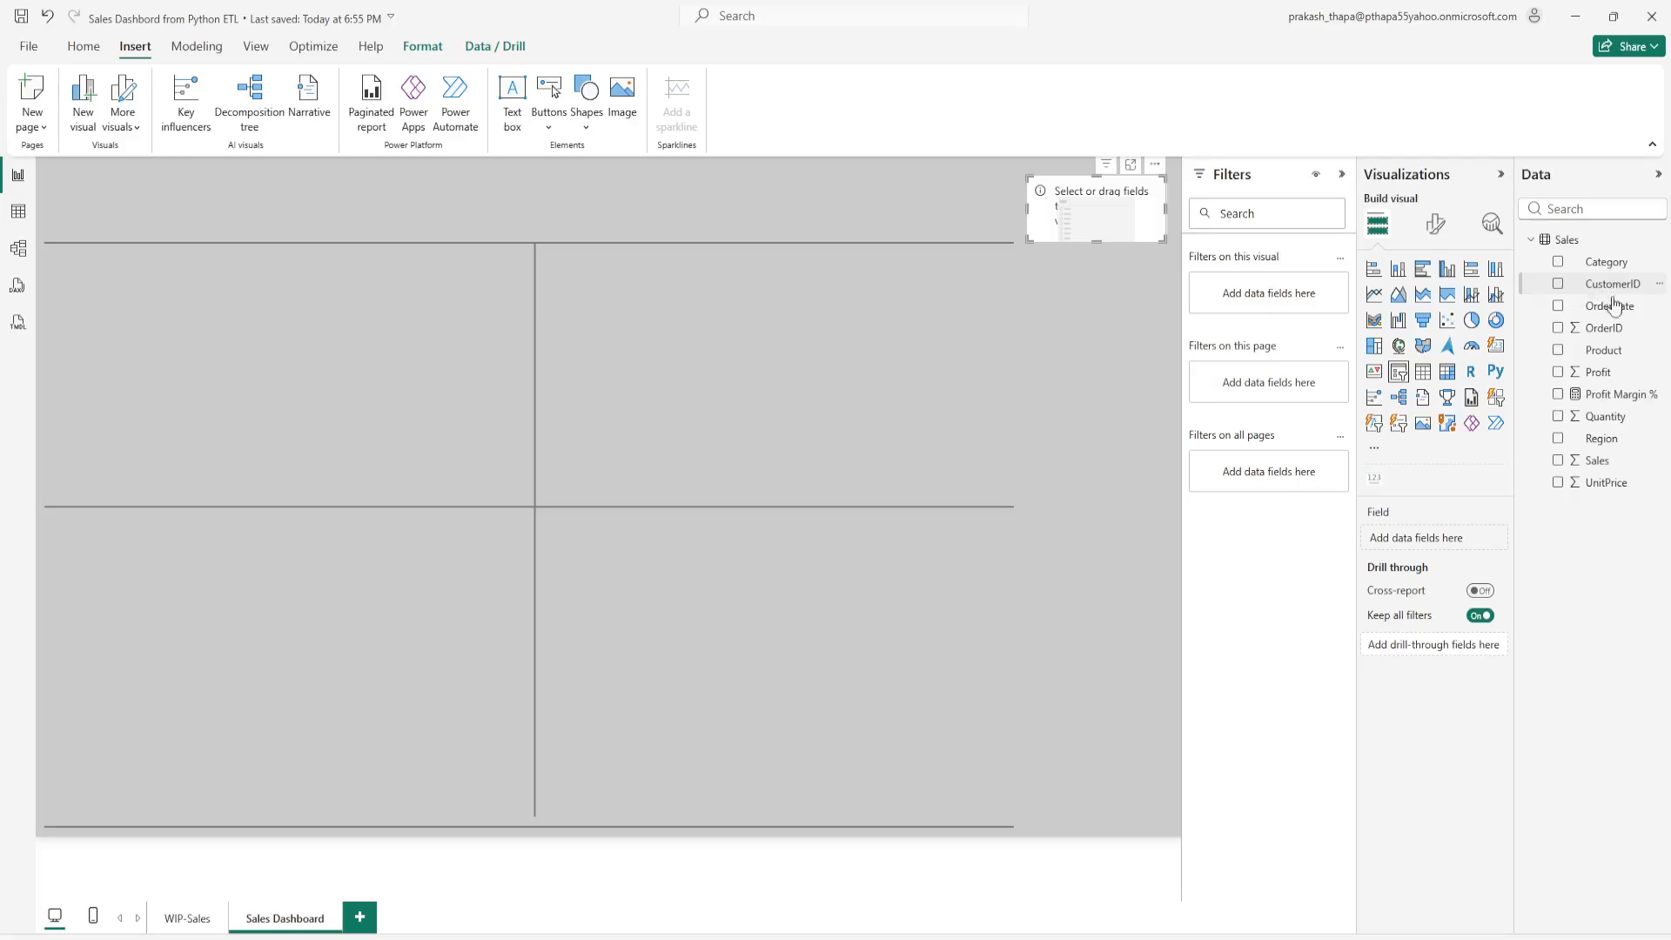
Step: Assign OrderDate to the slicer and increase its height to fit both date boxes and the range slider
left_click(1558, 305)
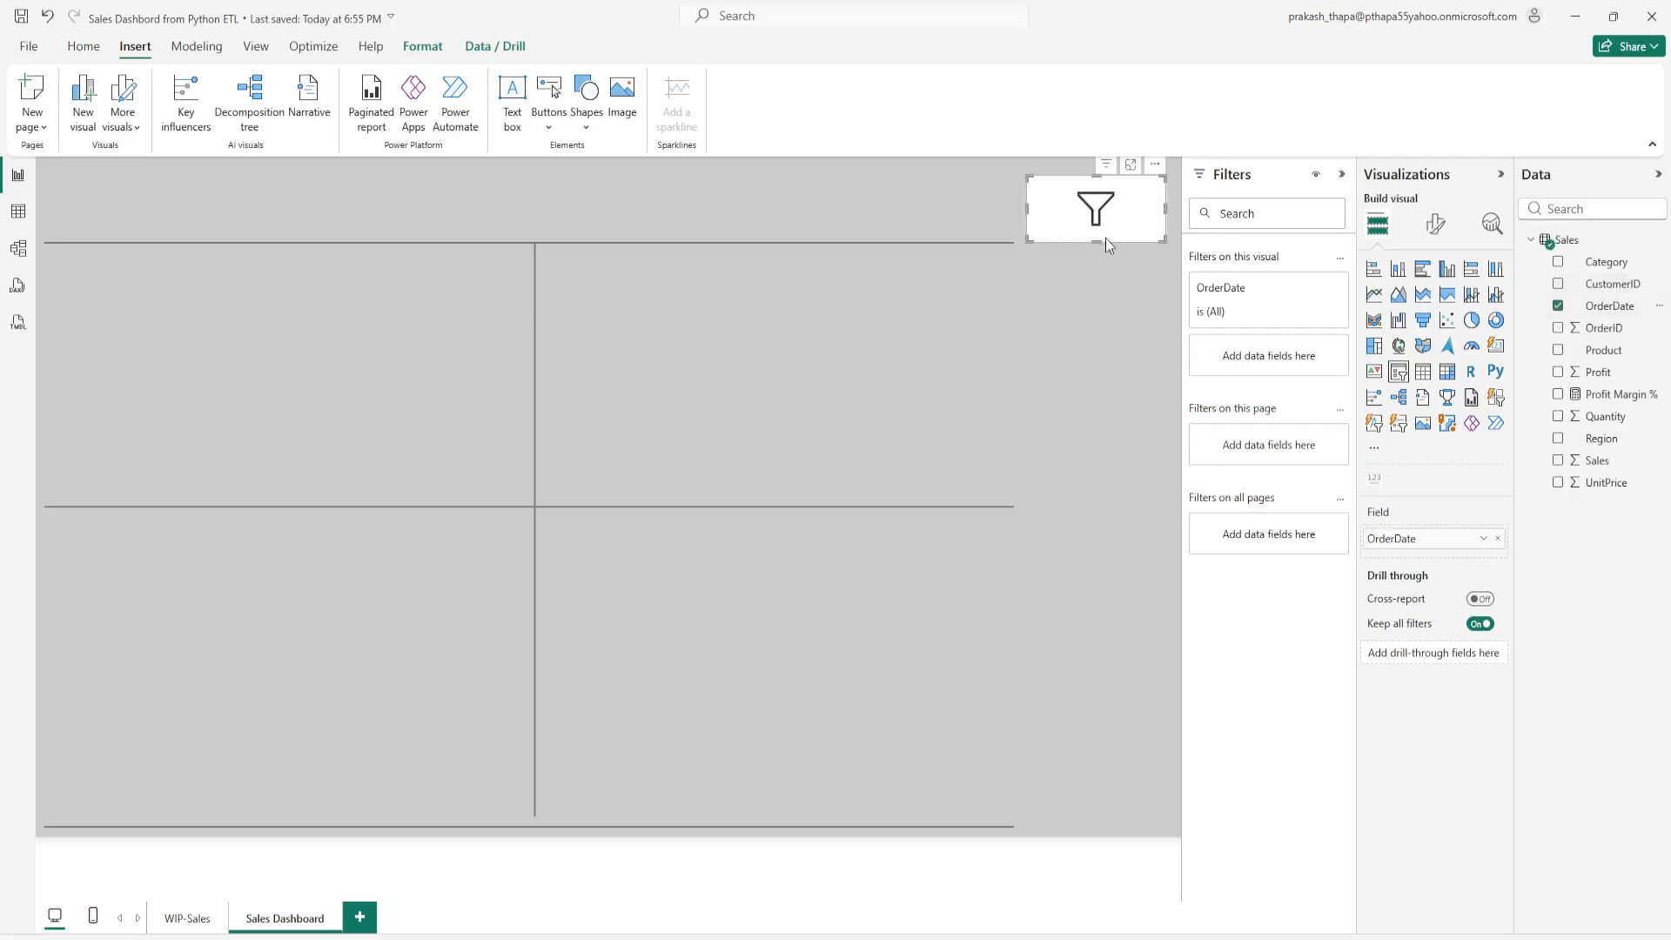
mouse_move(1105, 238)
left_mouse_down()
mouse_move(1097, 290)
mouse_move(1100, 233)
left_mouse_up()
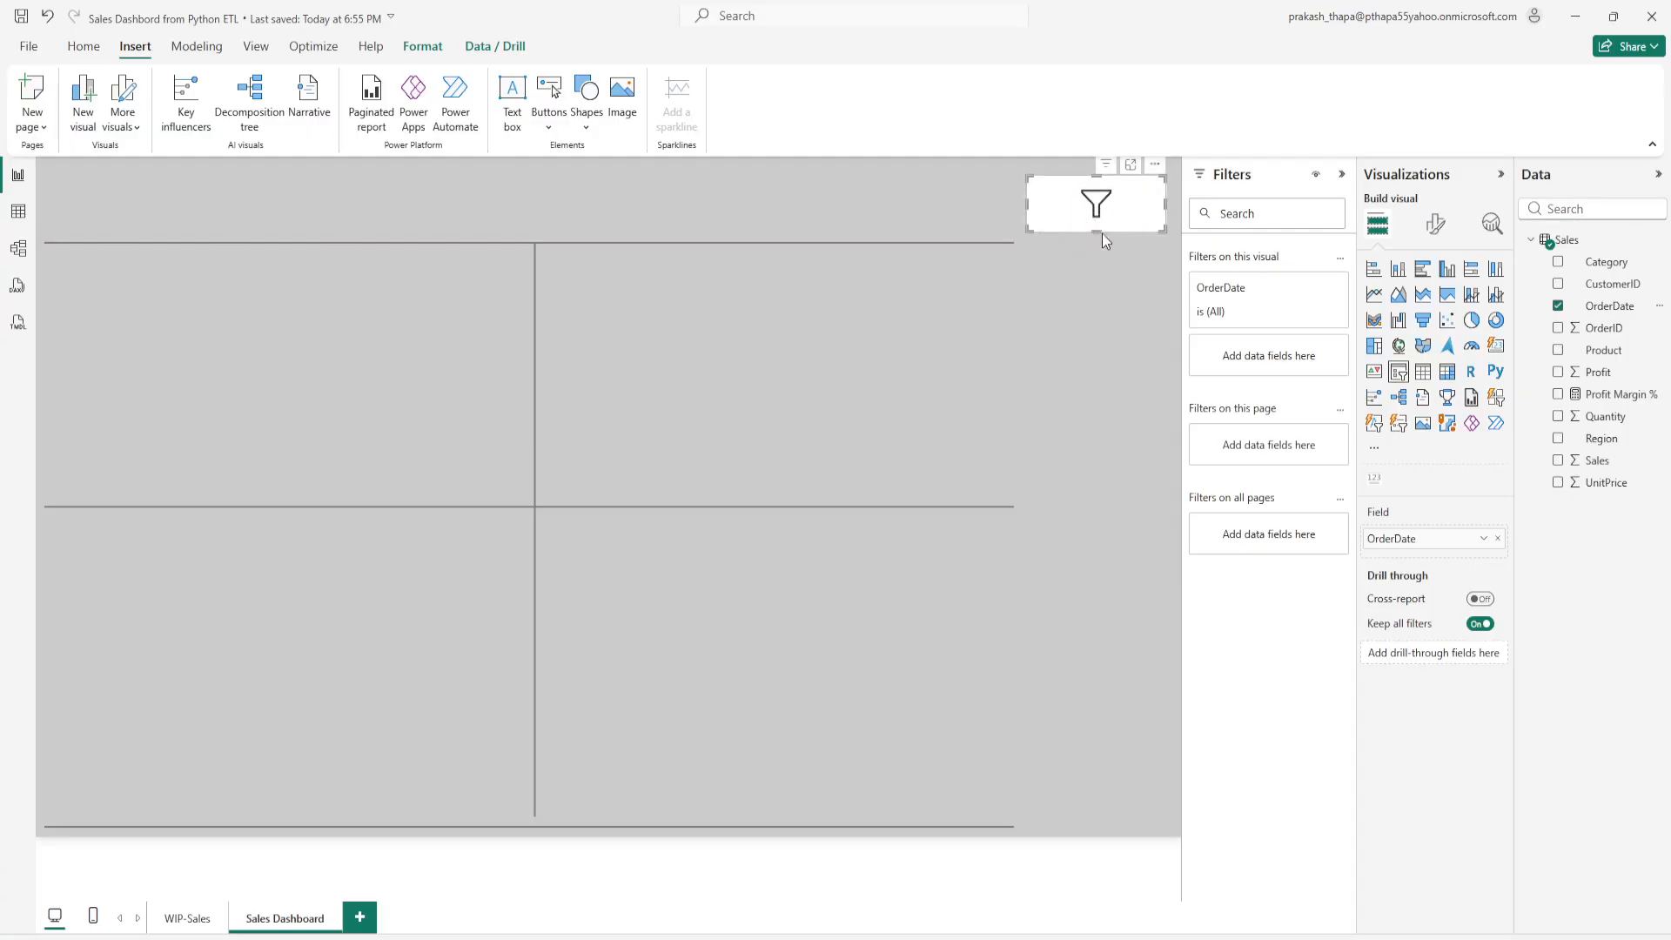
left_click_drag(1098, 233, 1092, 292)
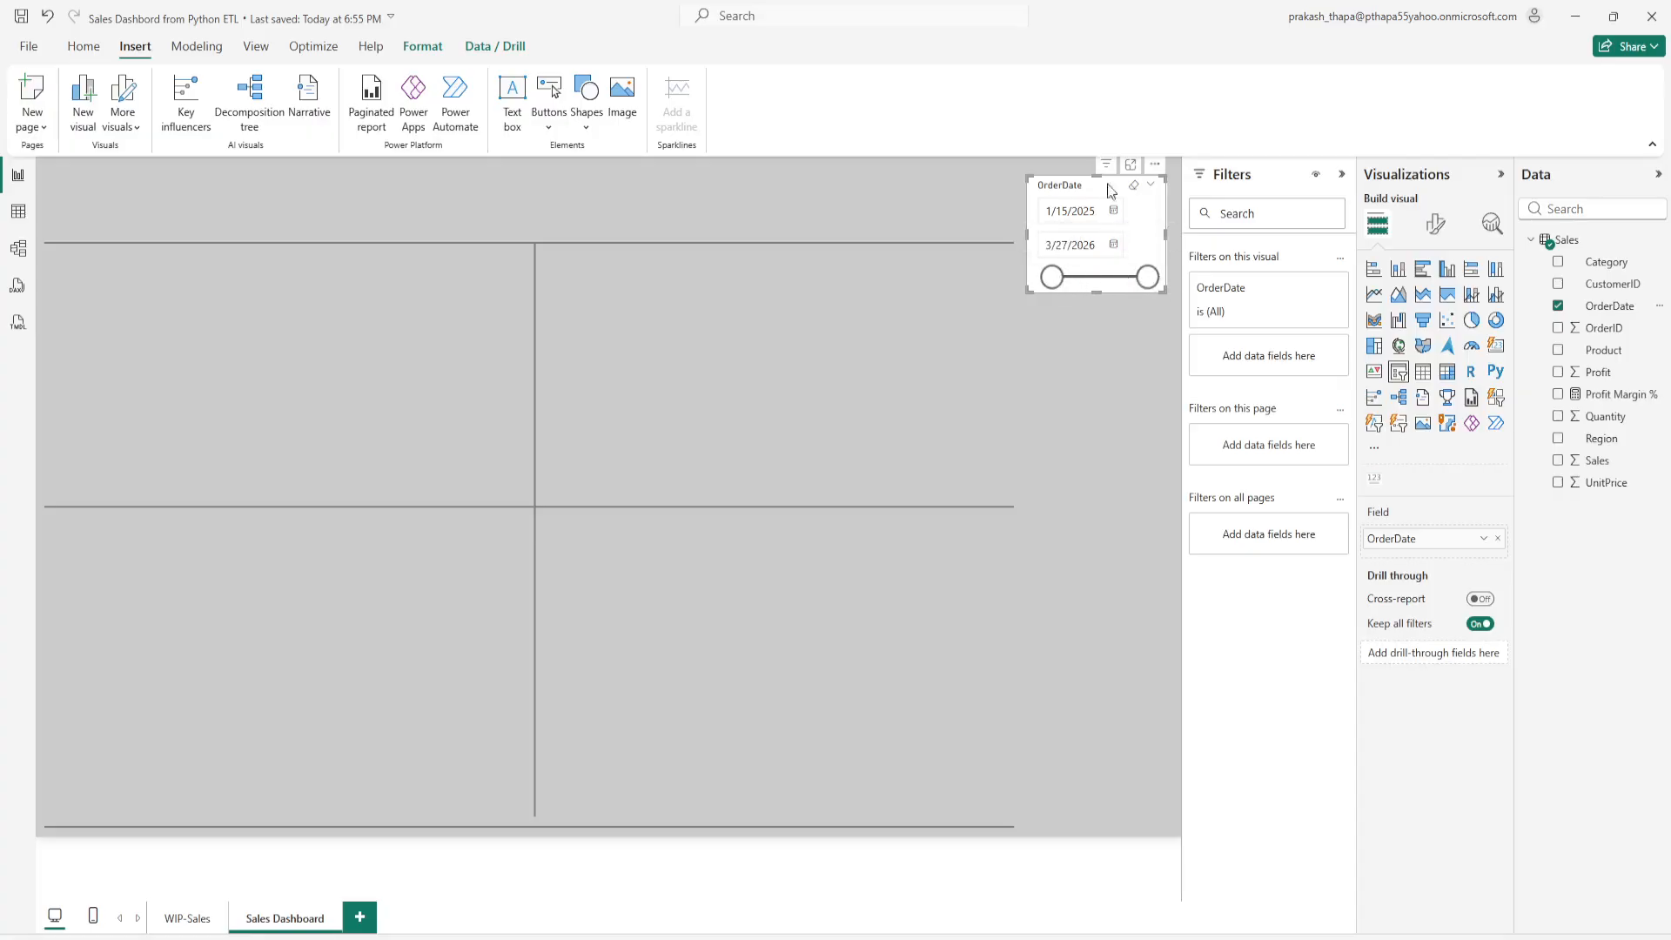
left_click_drag(1055, 279, 1149, 279)
Step: Turn the OrderDate slicer's range slider off and back on
left_click(1436, 228)
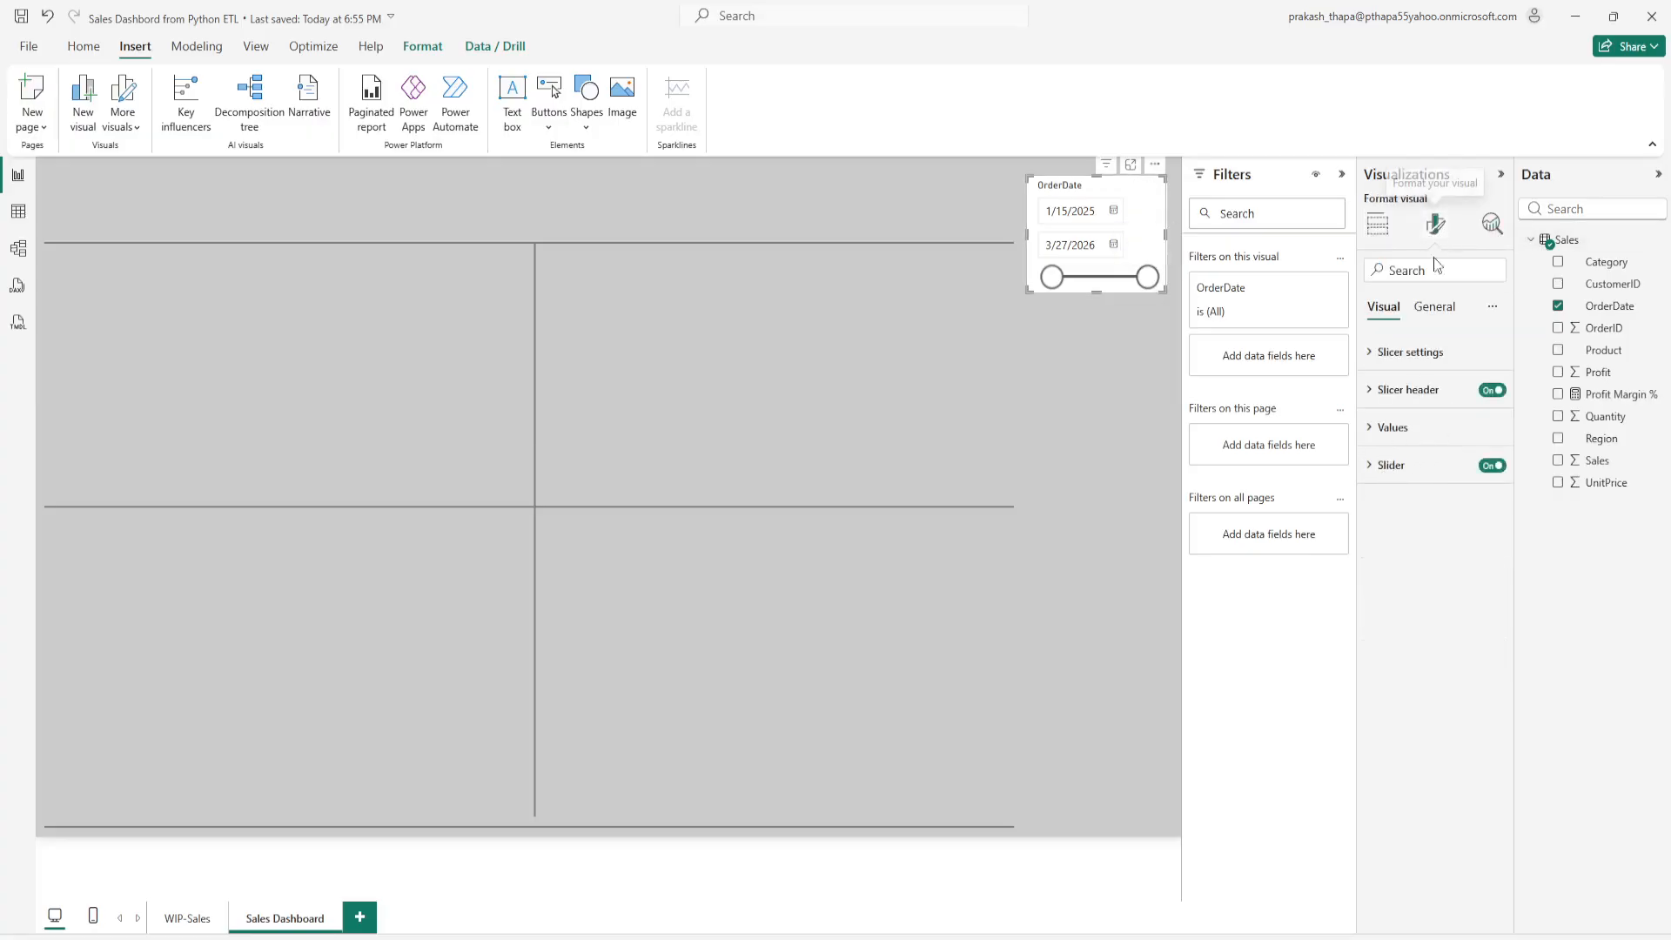
left_click(1491, 465)
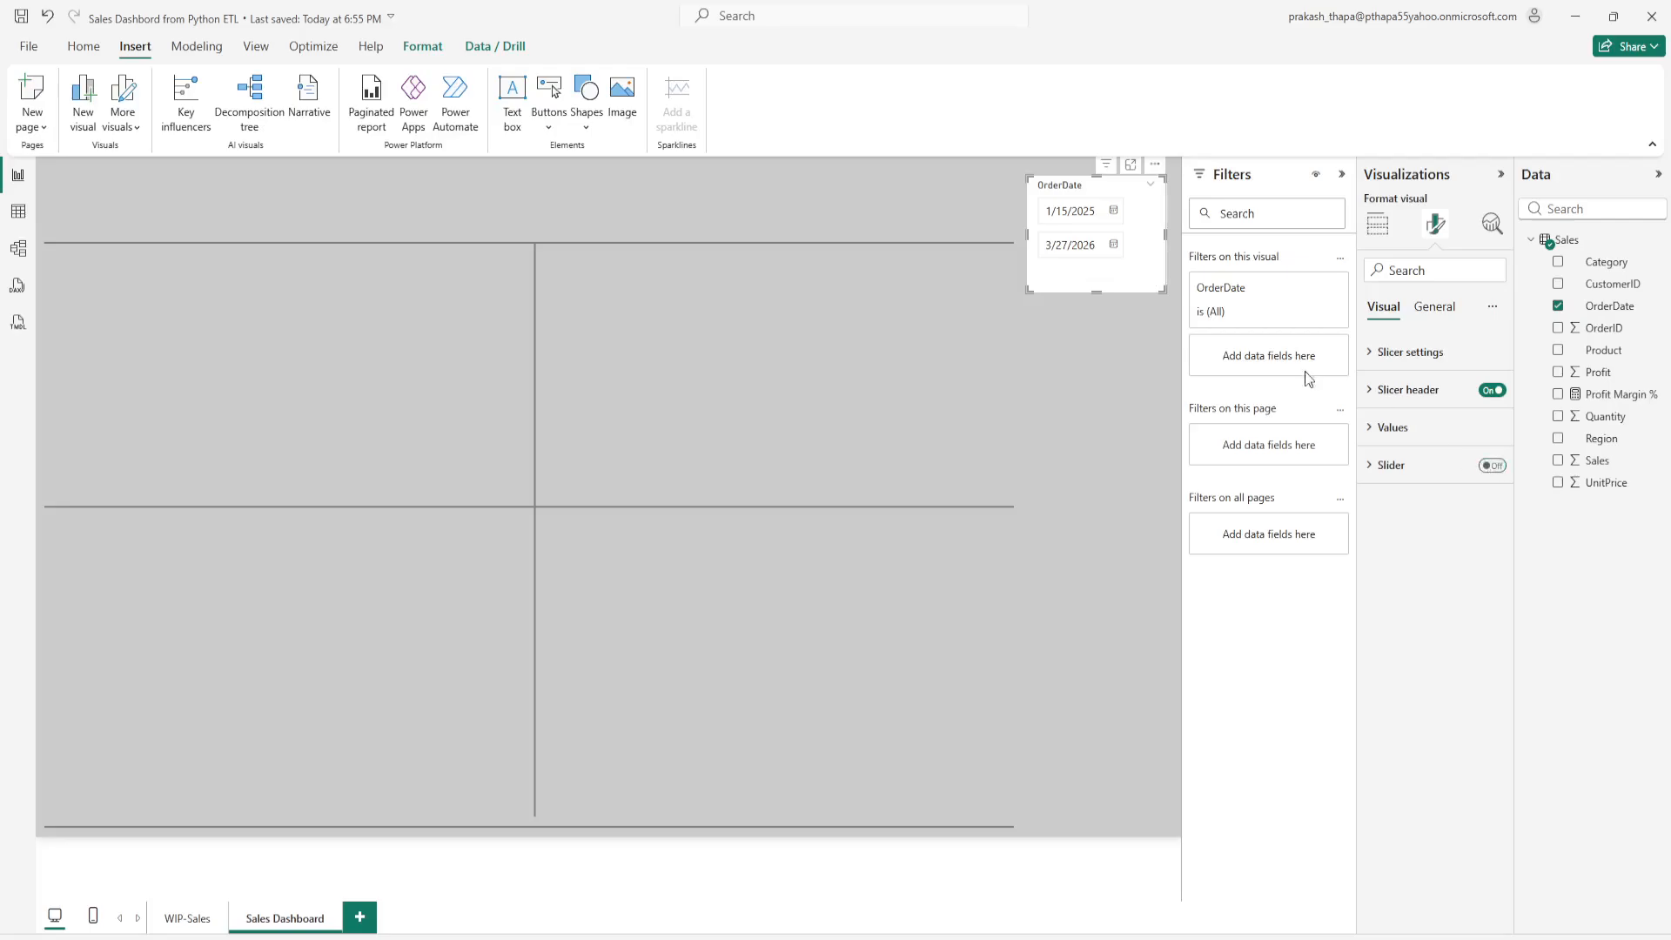
left_click(1497, 467)
Step: Widen the OrderDate slicer to meet the end of the divider lines and move it slightly closer to the page's top edge
left_click_drag(1030, 290, 1022, 289)
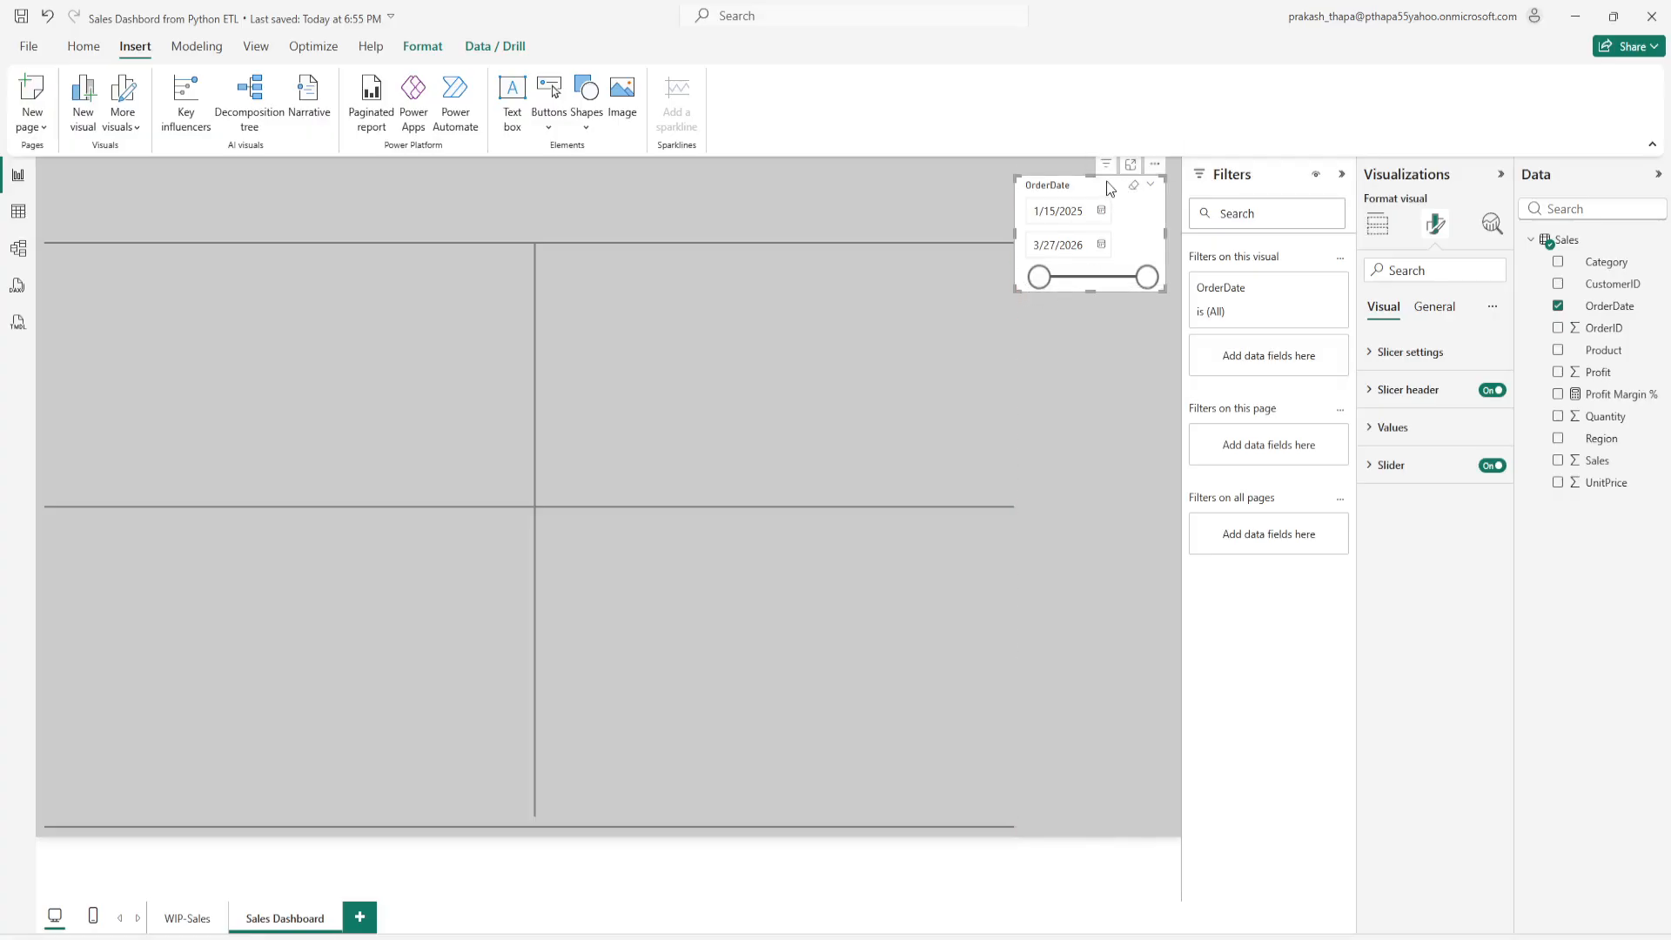
left_click_drag(1108, 183, 1107, 174)
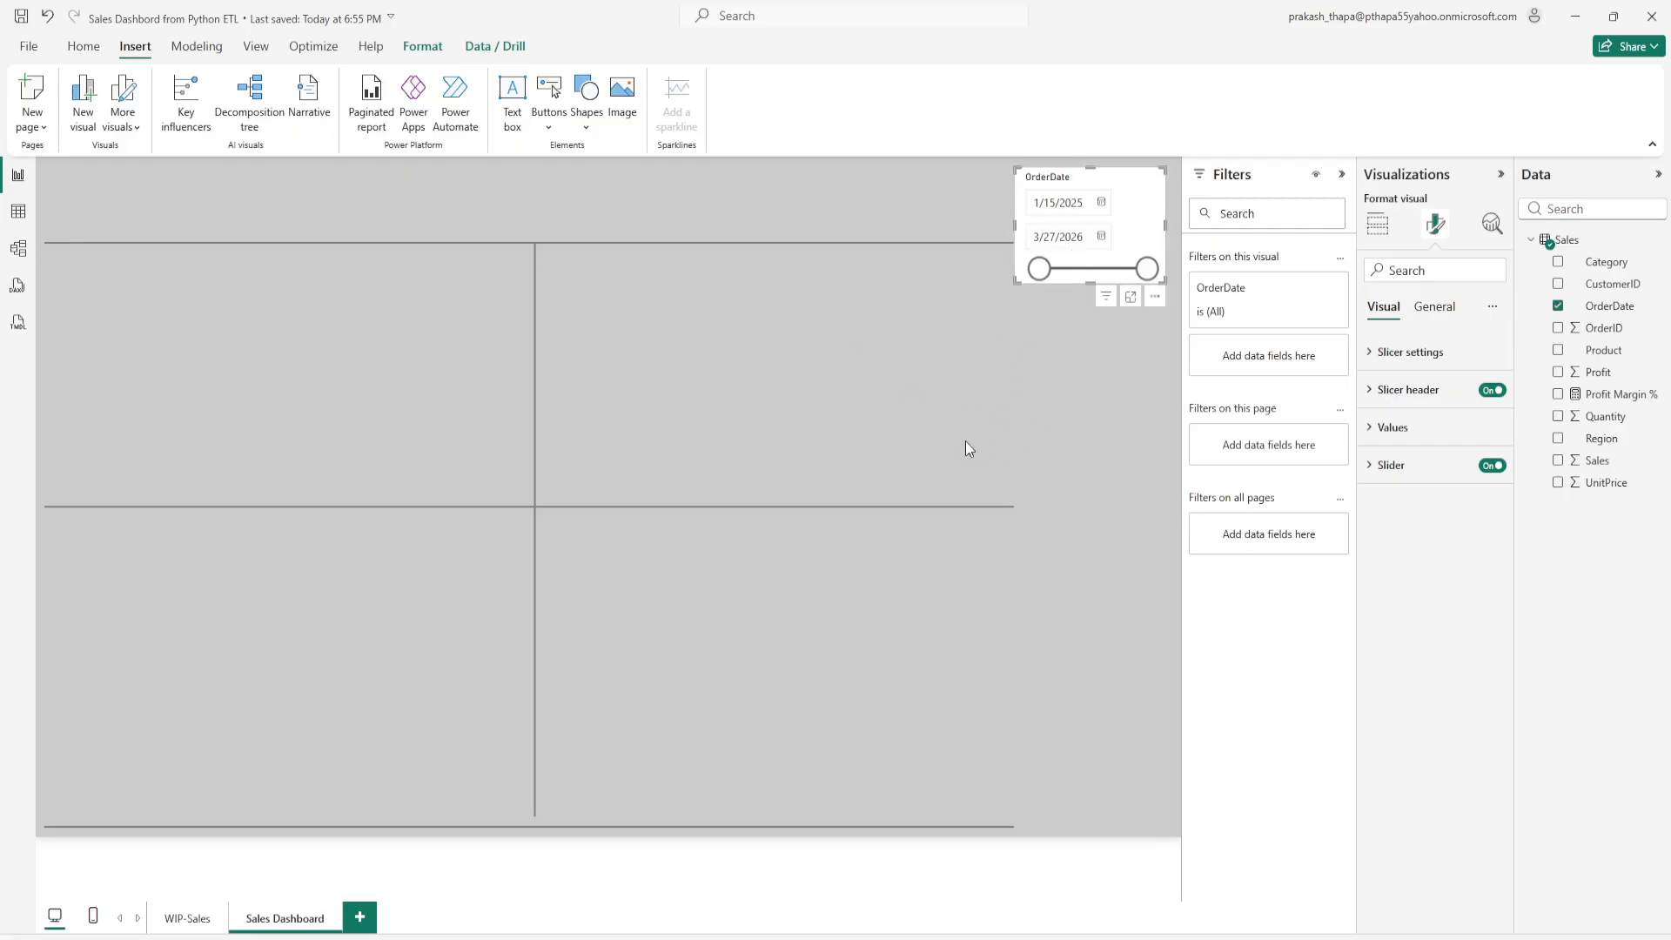
left_click(938, 373)
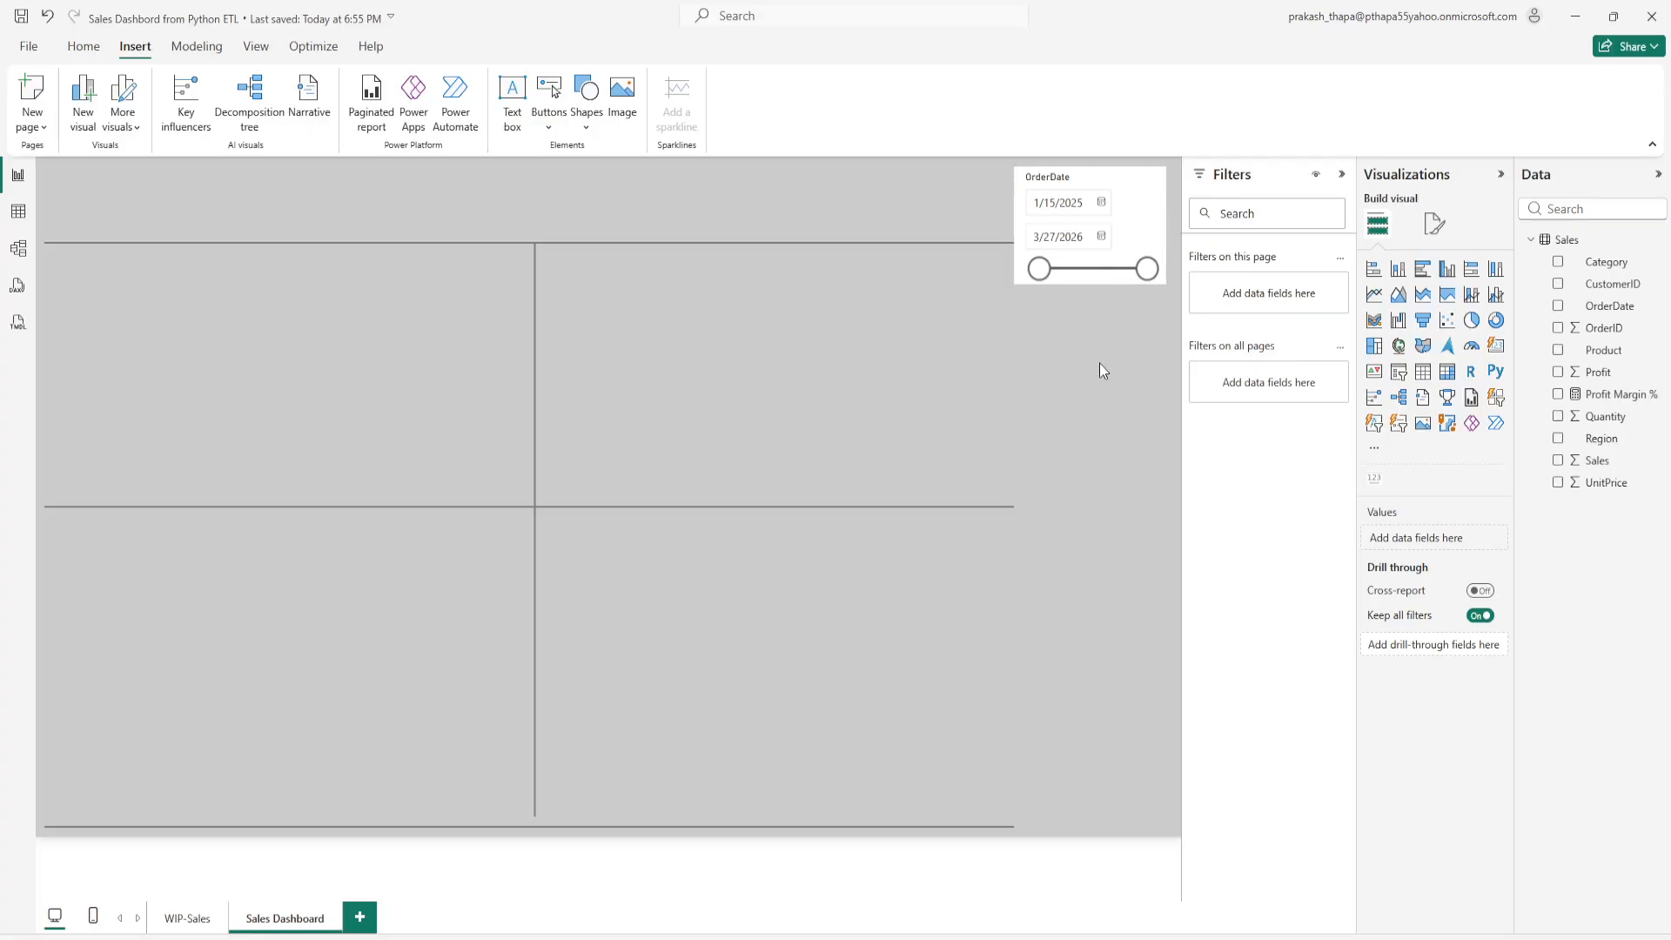
Step: Duplicate the OrderDate slicer, place the copy directly below it, and remove the OrderDate field from the copy
left_click(1077, 184)
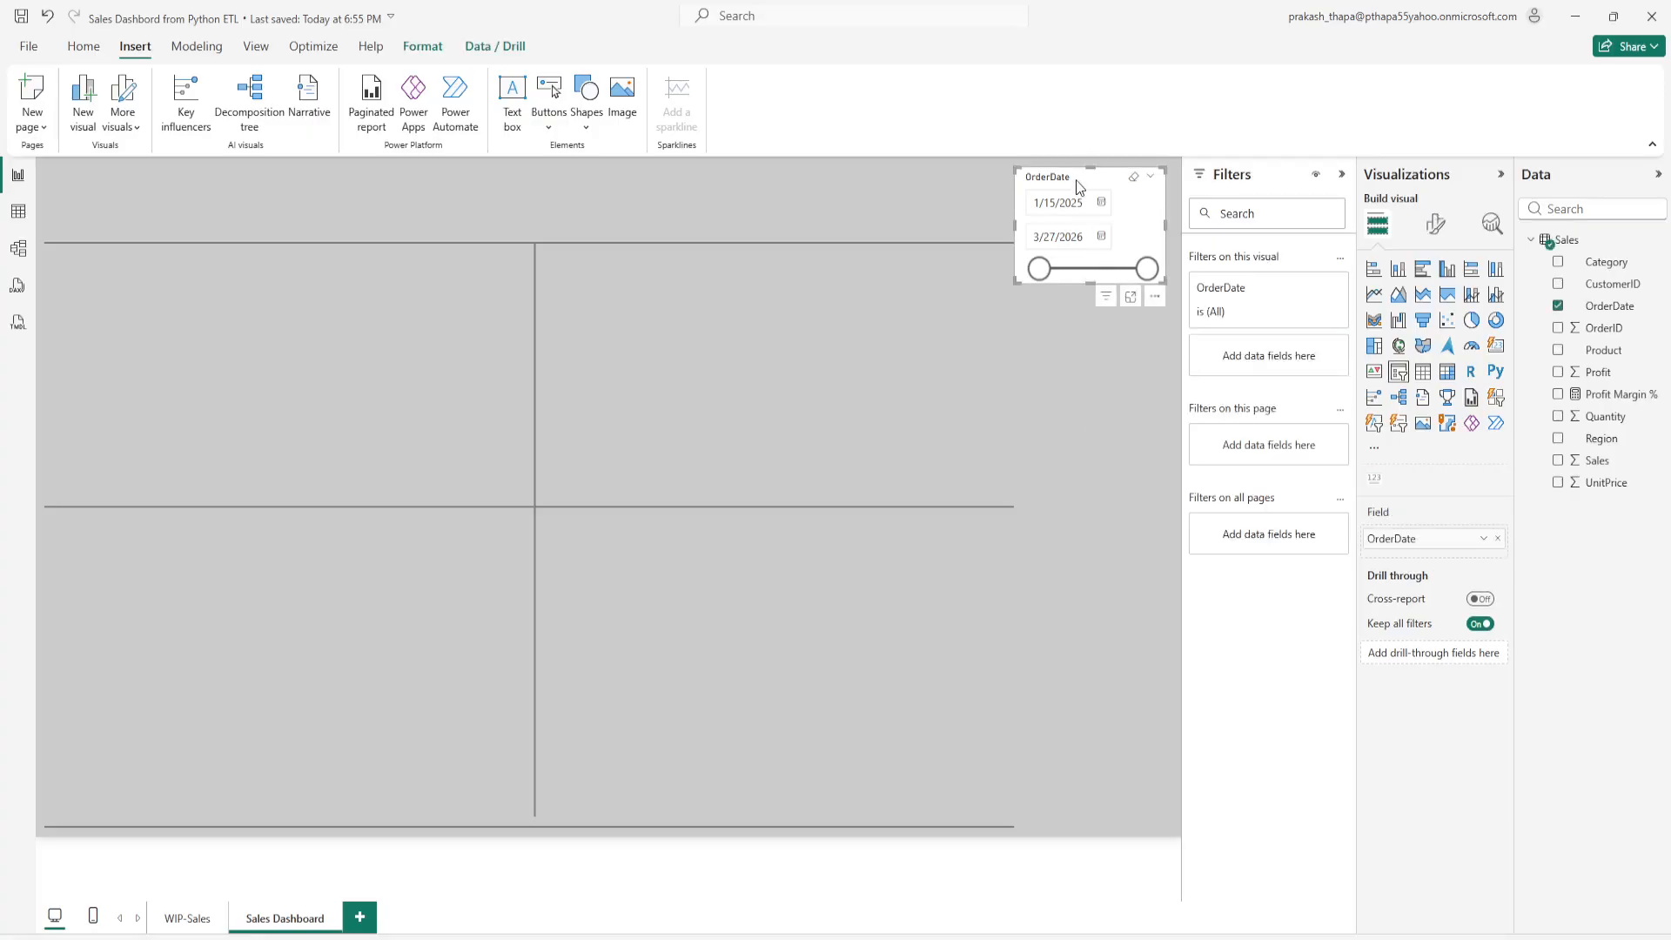
left_click(1022, 365)
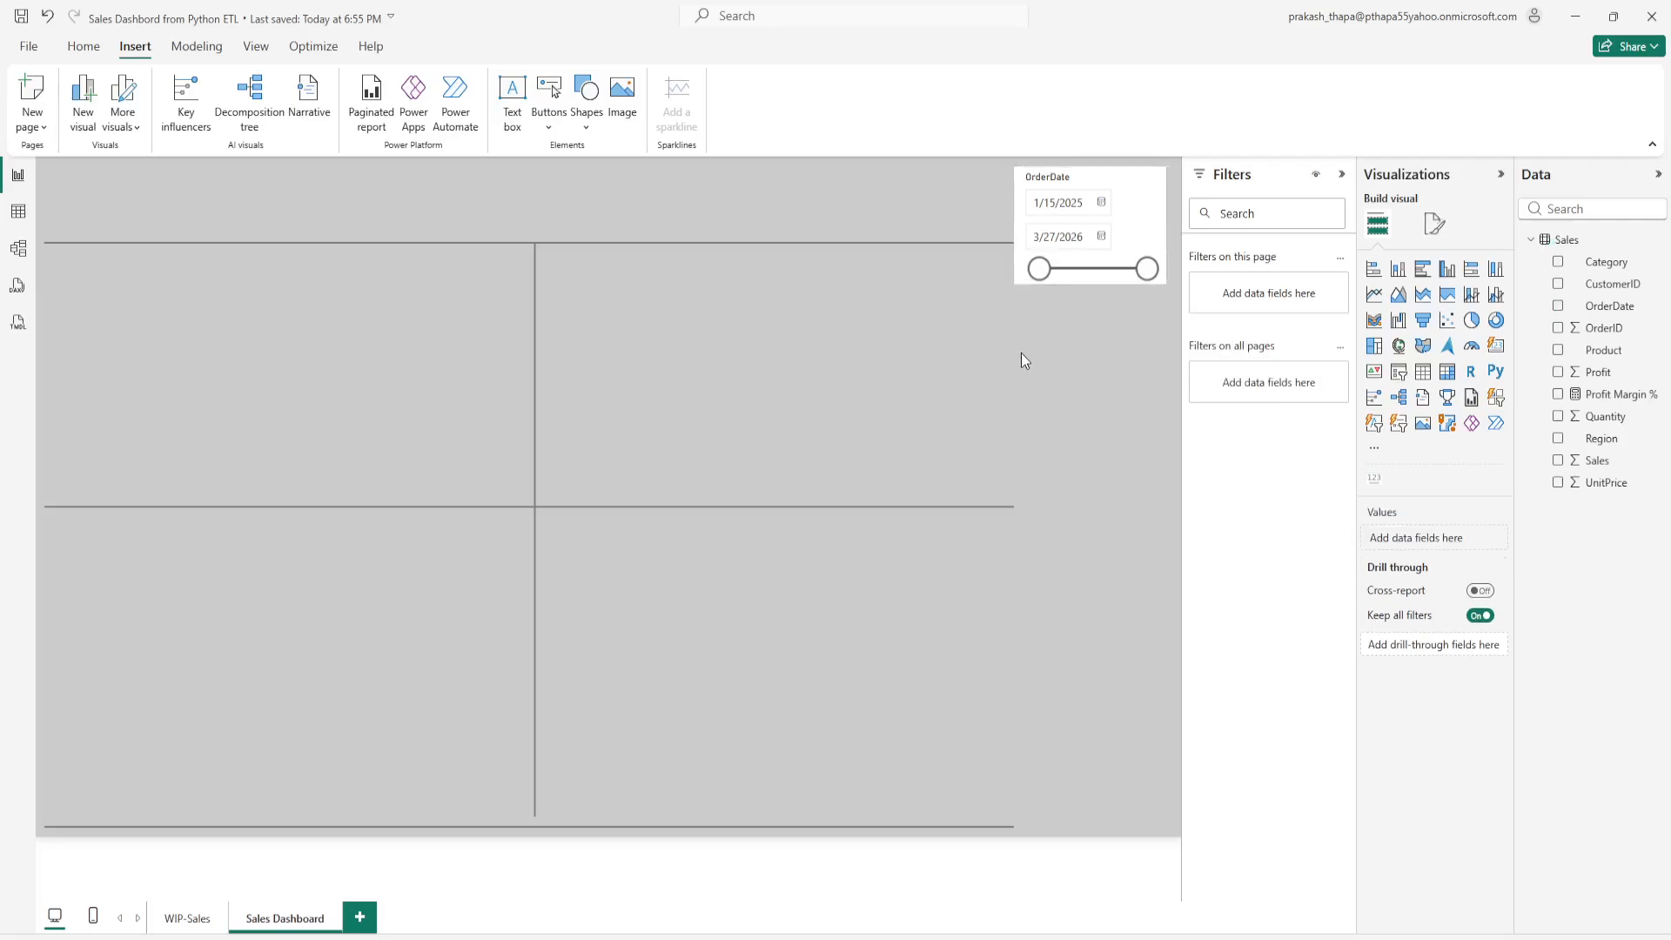
key("ctrl+v")
left_click_drag(1094, 190, 1083, 309)
left_click(1559, 307)
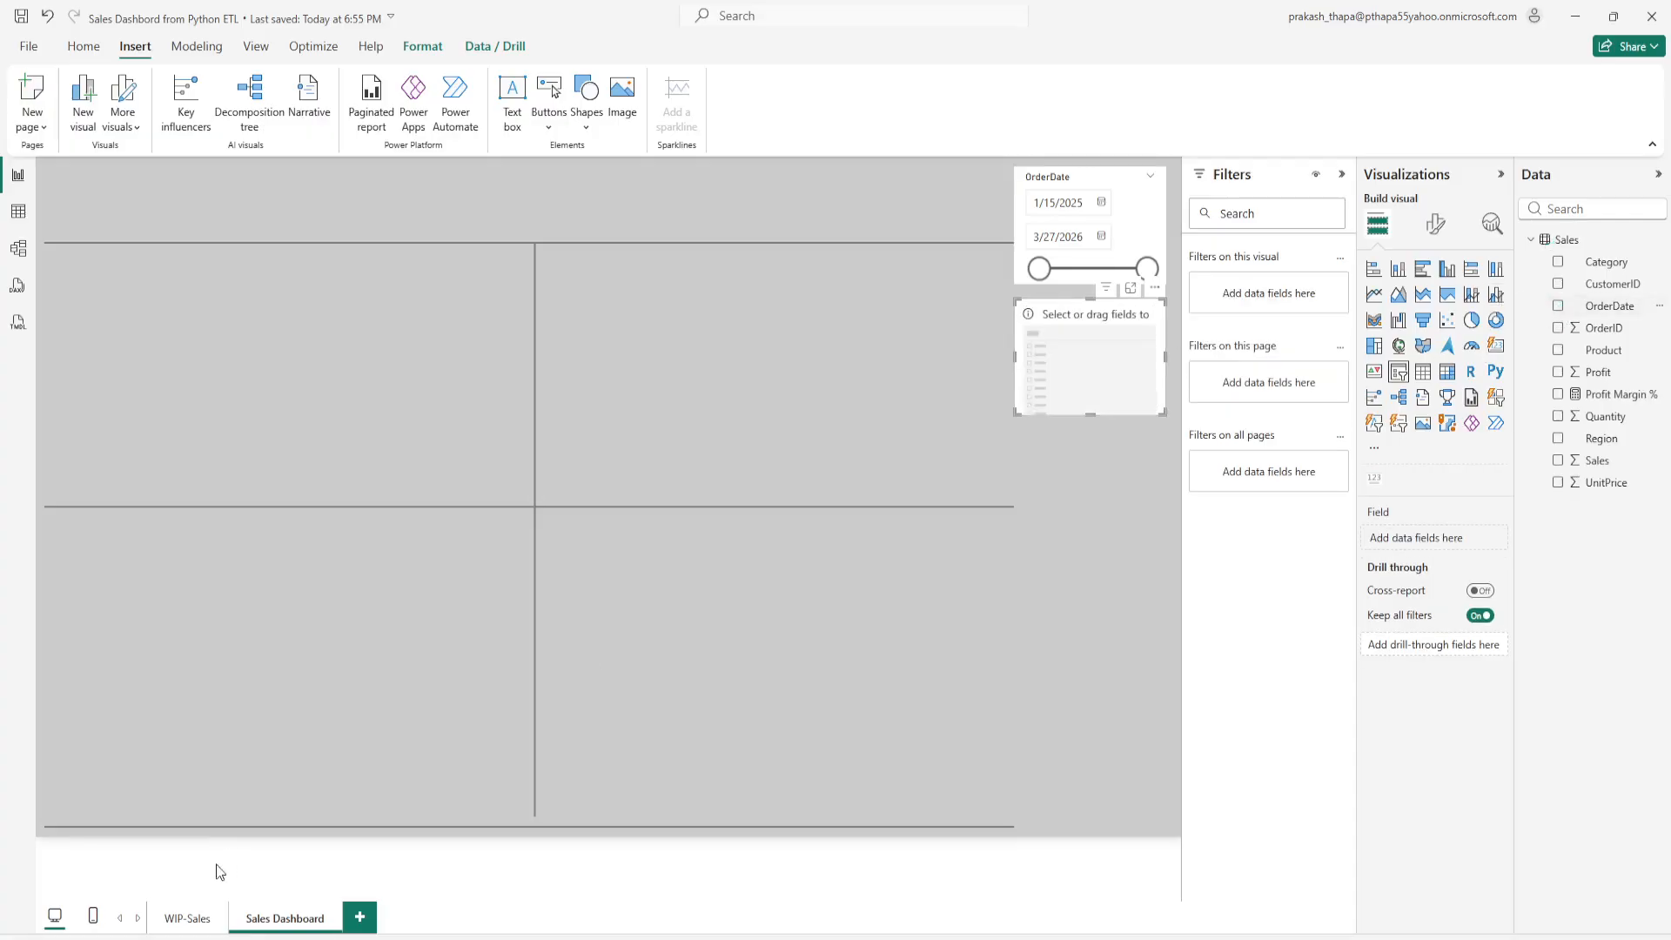
Step: Assign the Region field to the copied slicer, following WIP-Sales, and increase its height to fit all region options
left_click(185, 919)
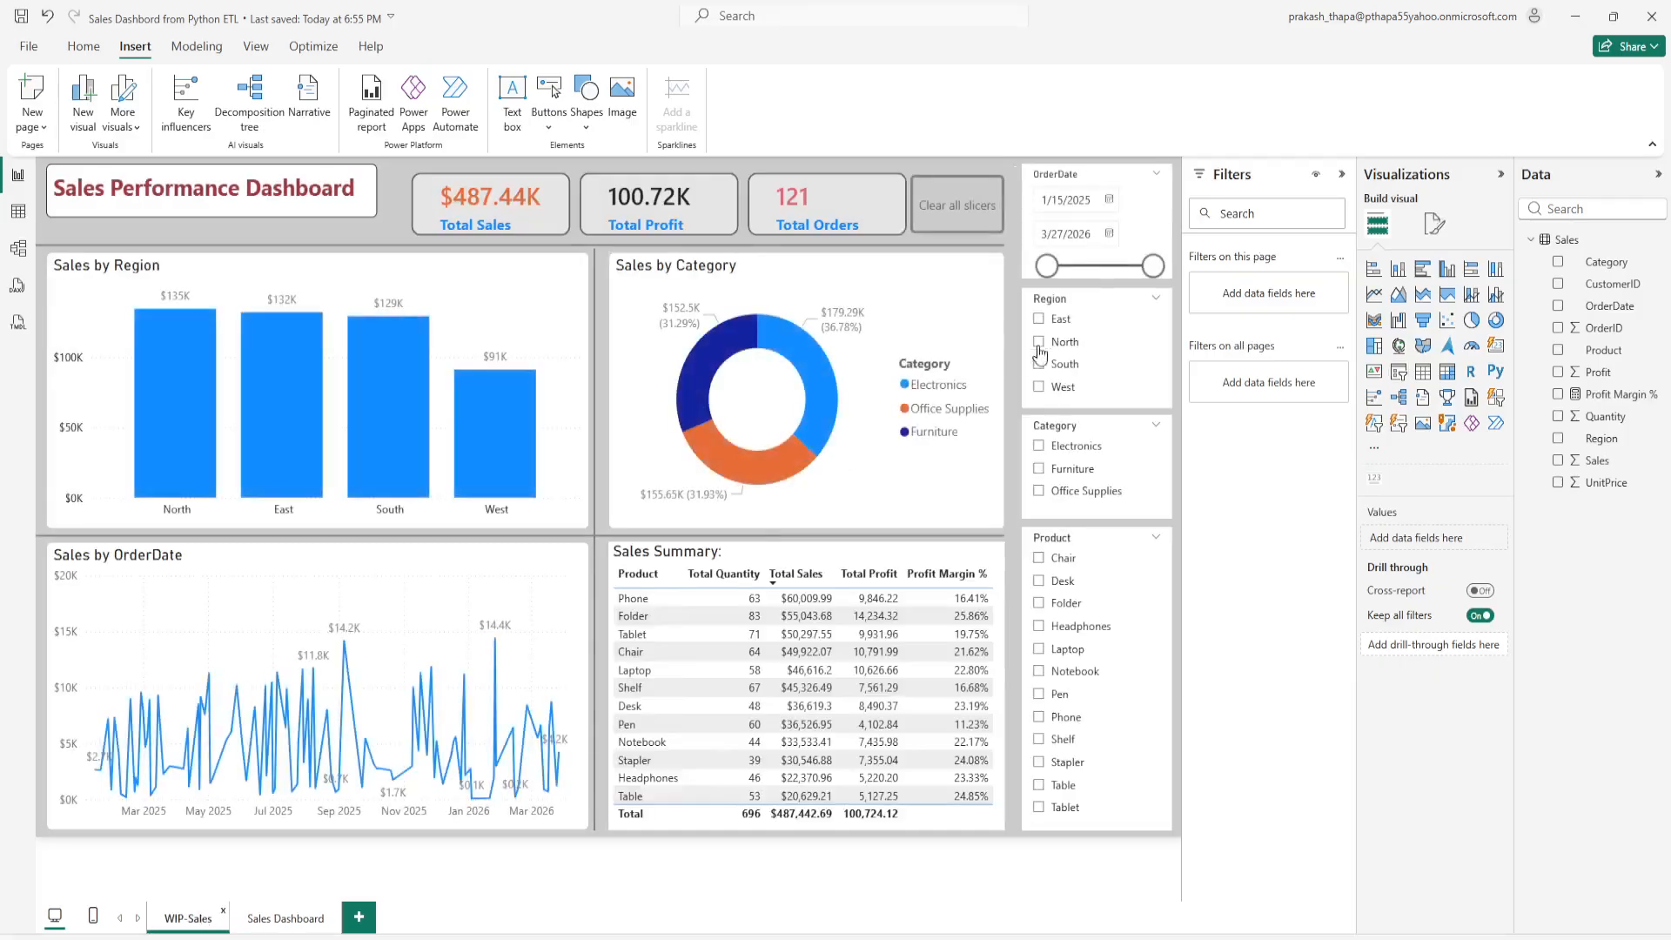
left_click(277, 920)
left_click(1080, 370)
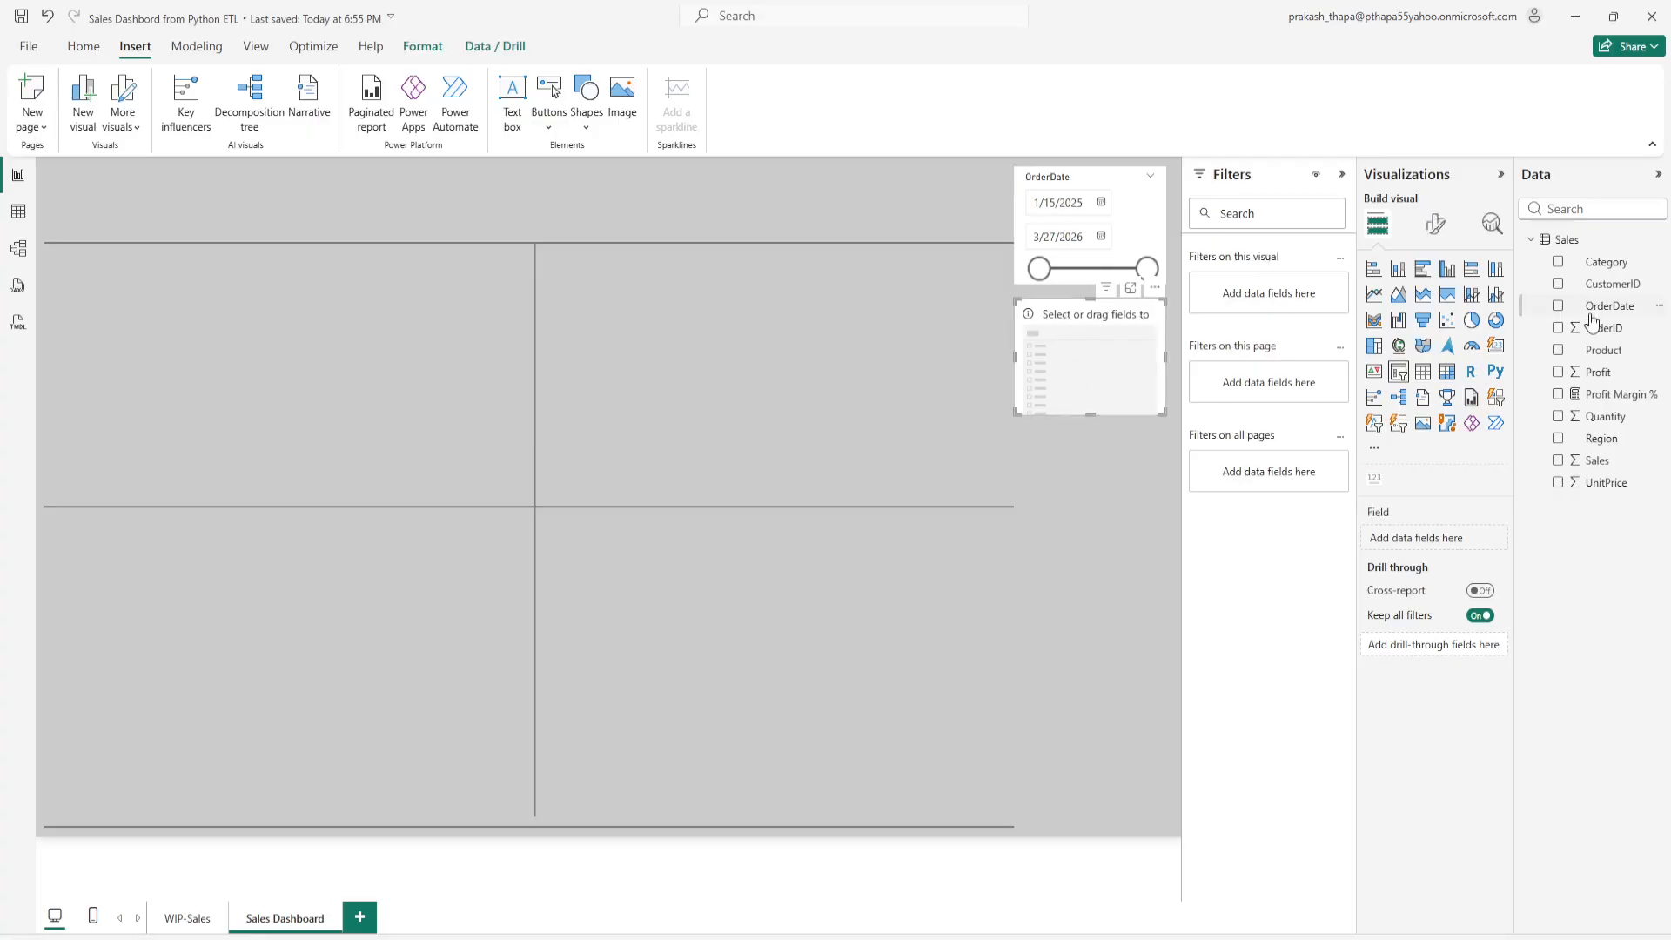
left_click(1558, 438)
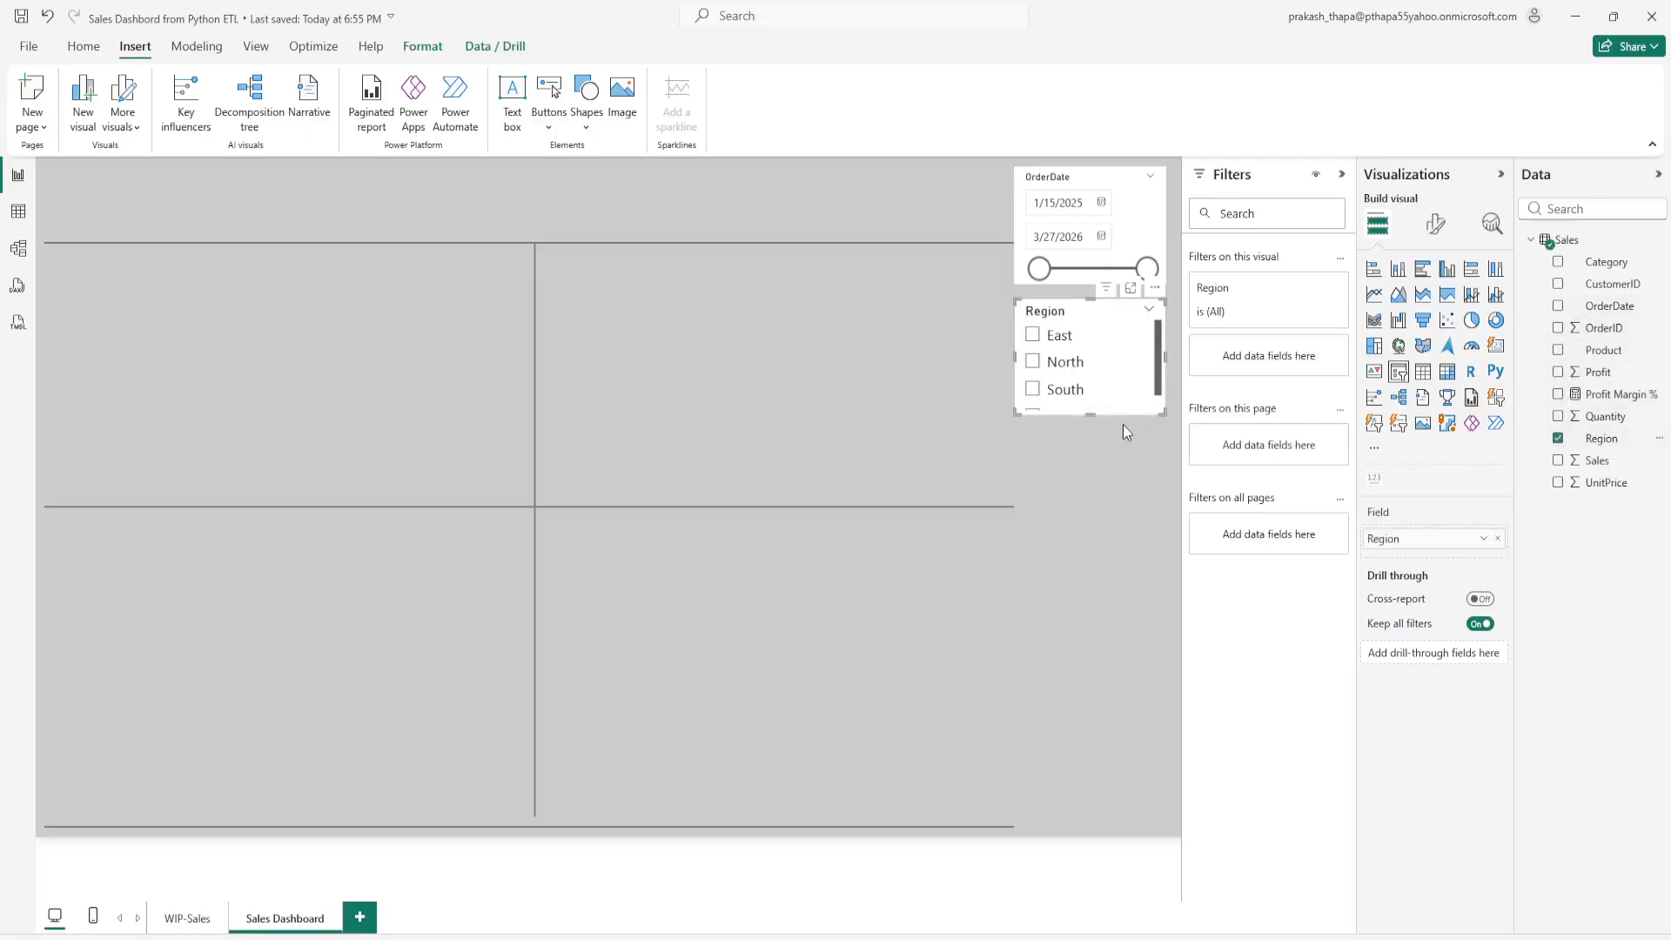
left_click_drag(1092, 410, 1091, 439)
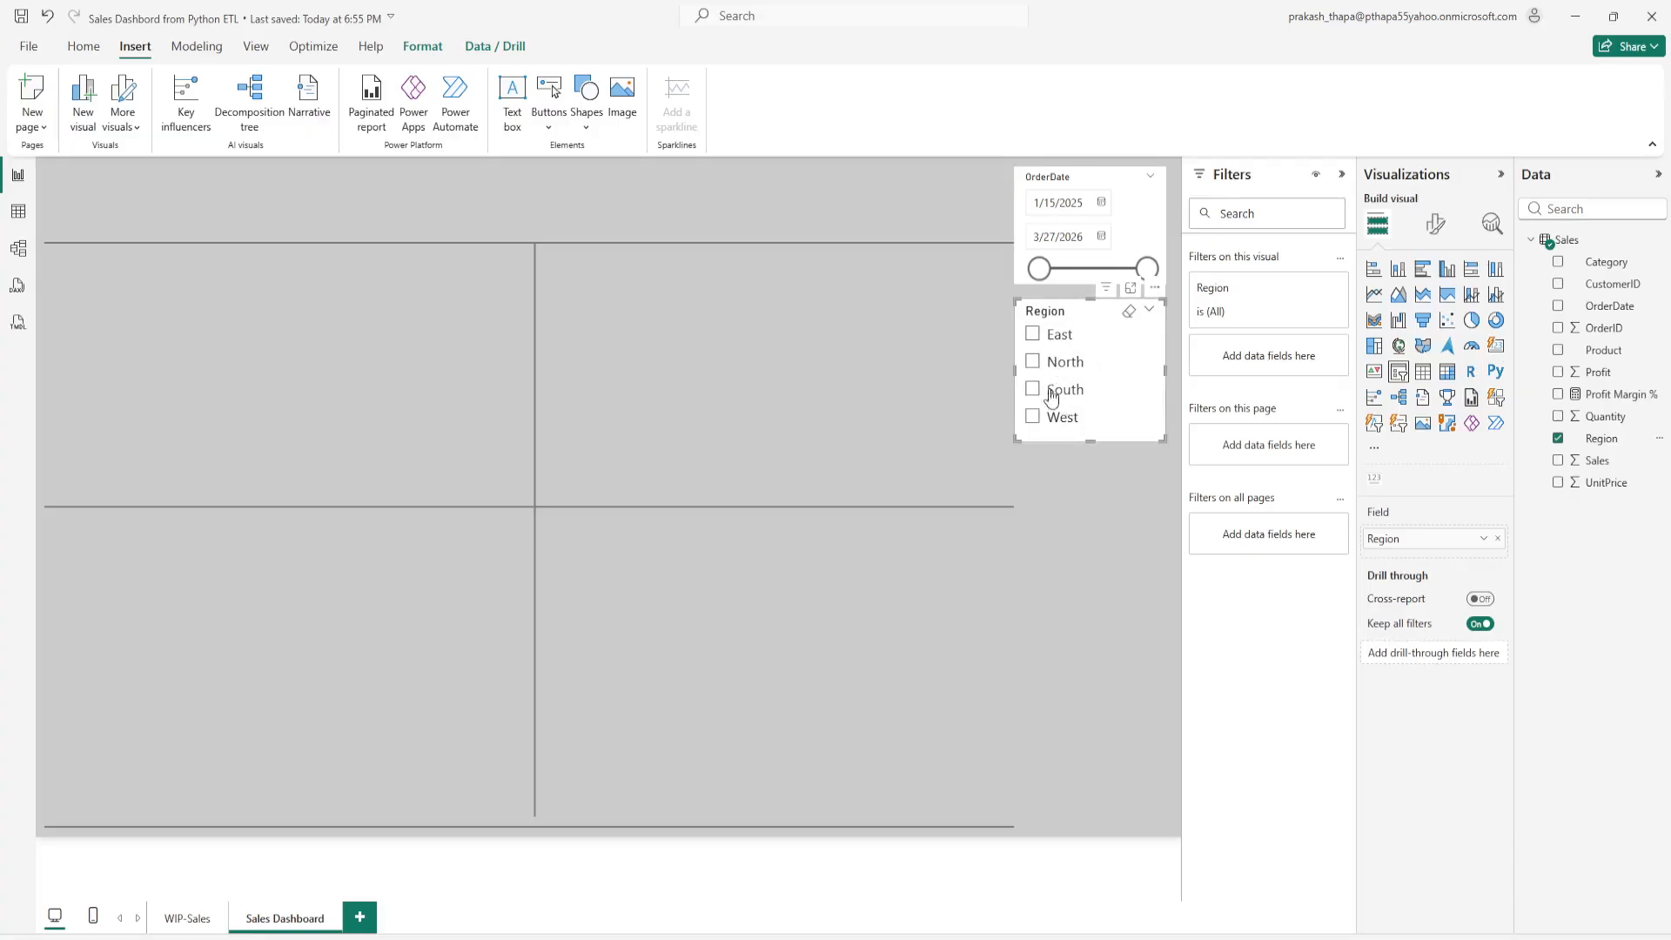
Step: Reduce the font size of the Region slicer's values and set its header font size to 10
left_click(1438, 228)
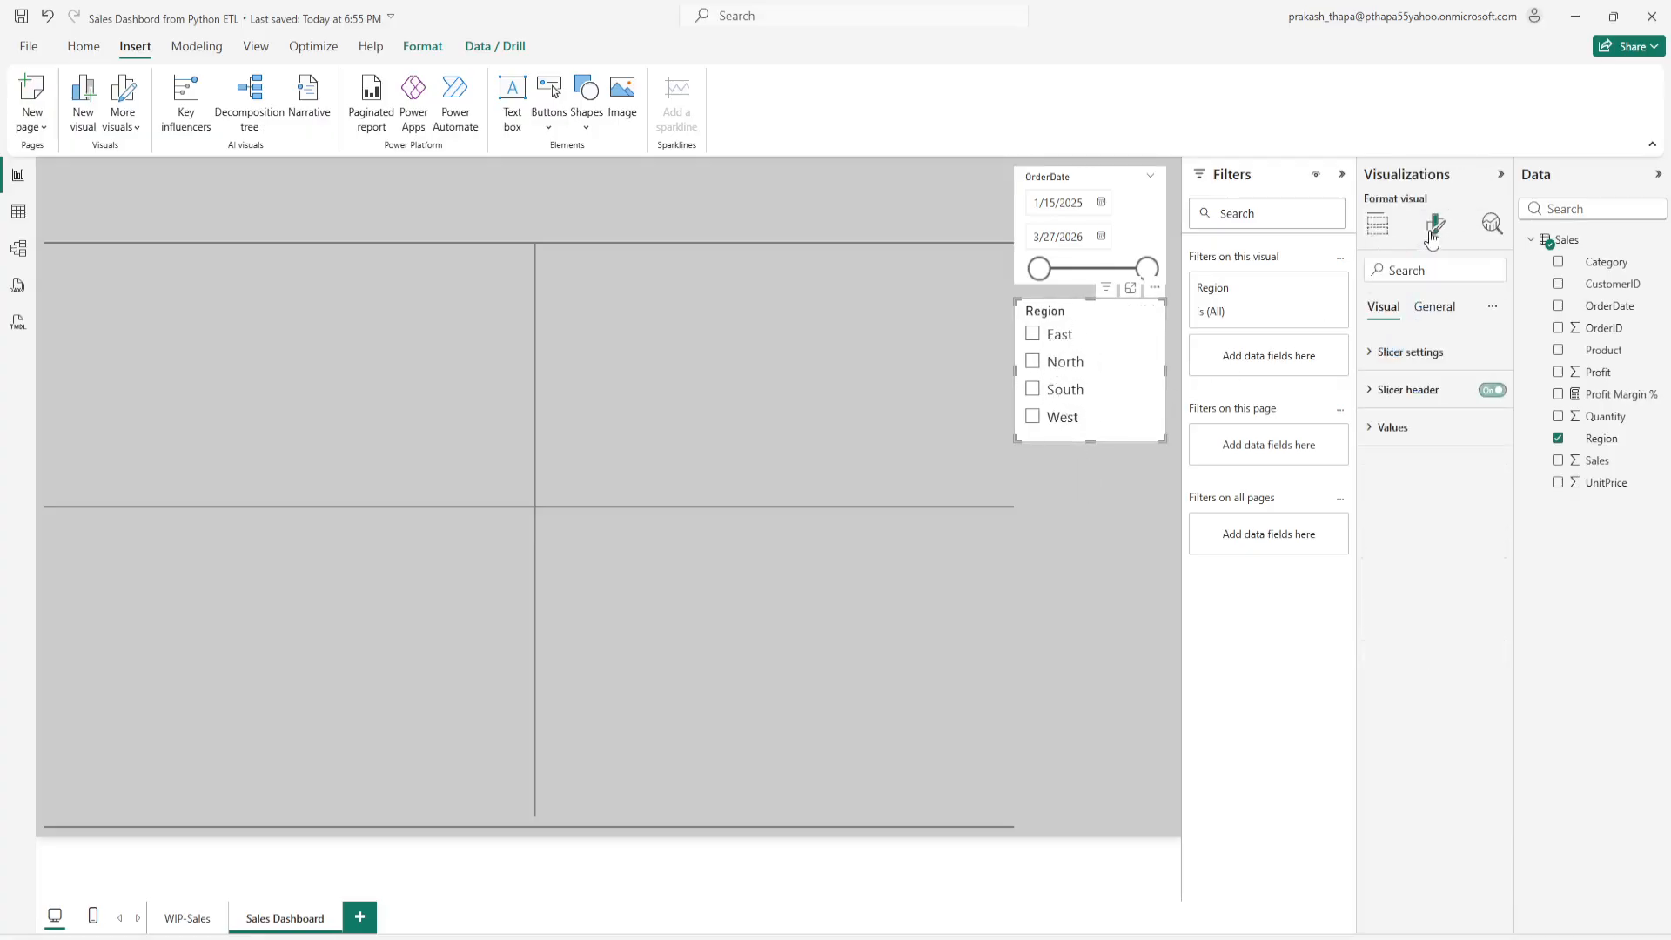
left_click(1391, 429)
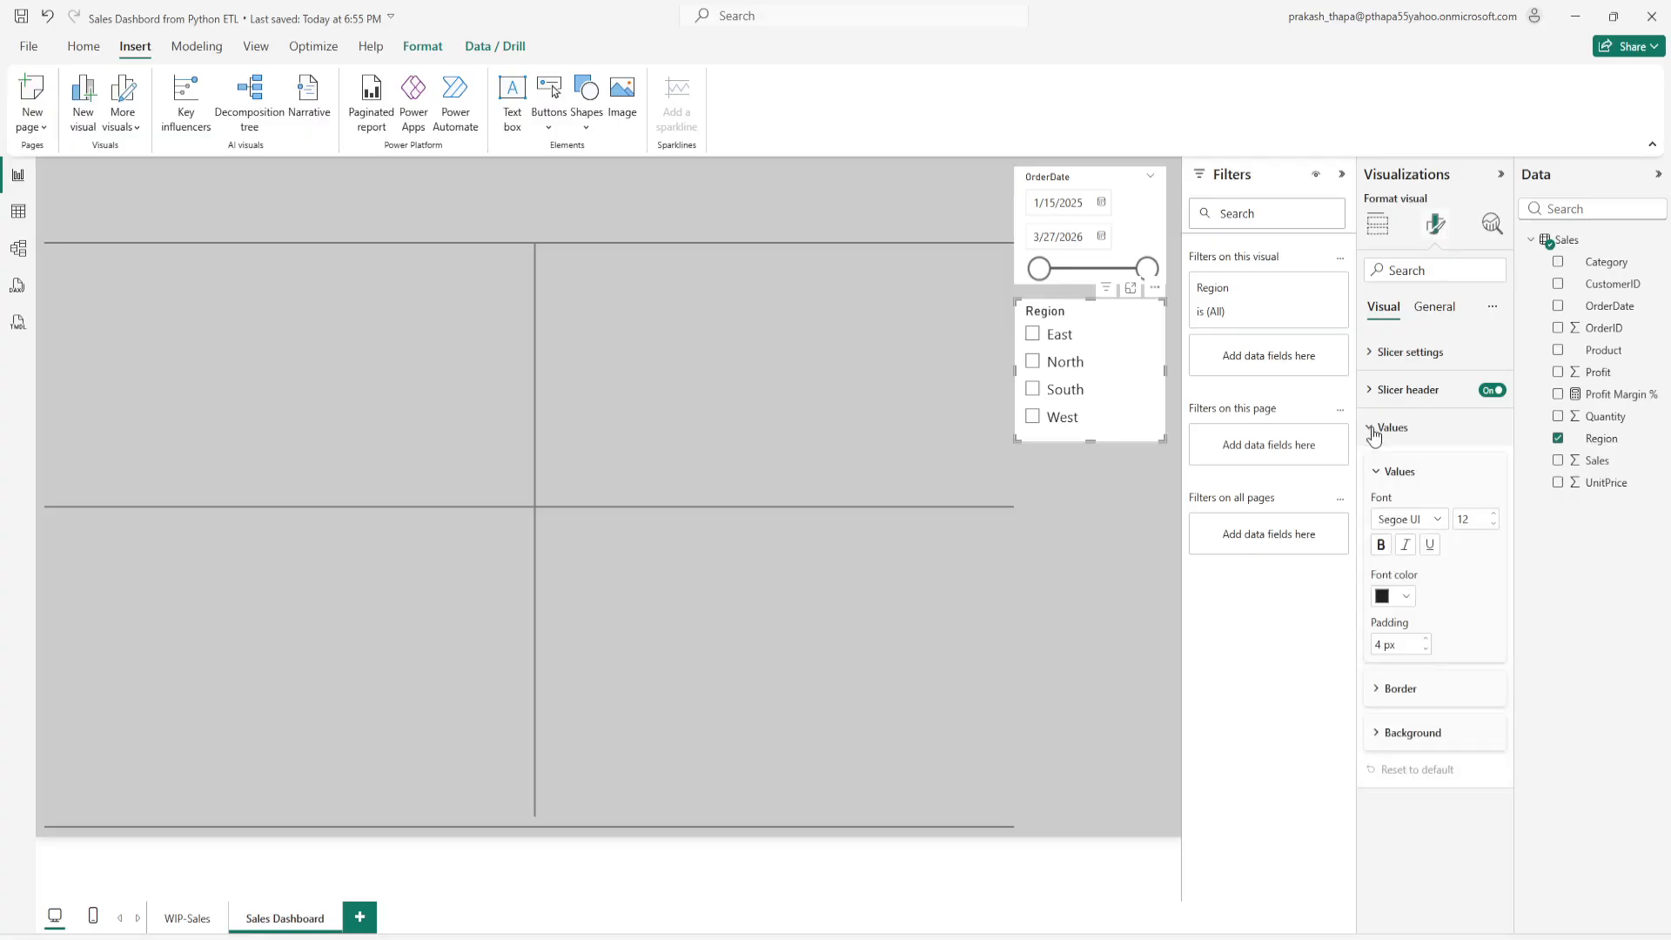
left_click(1495, 525)
left_click(1377, 471)
left_click(1385, 391)
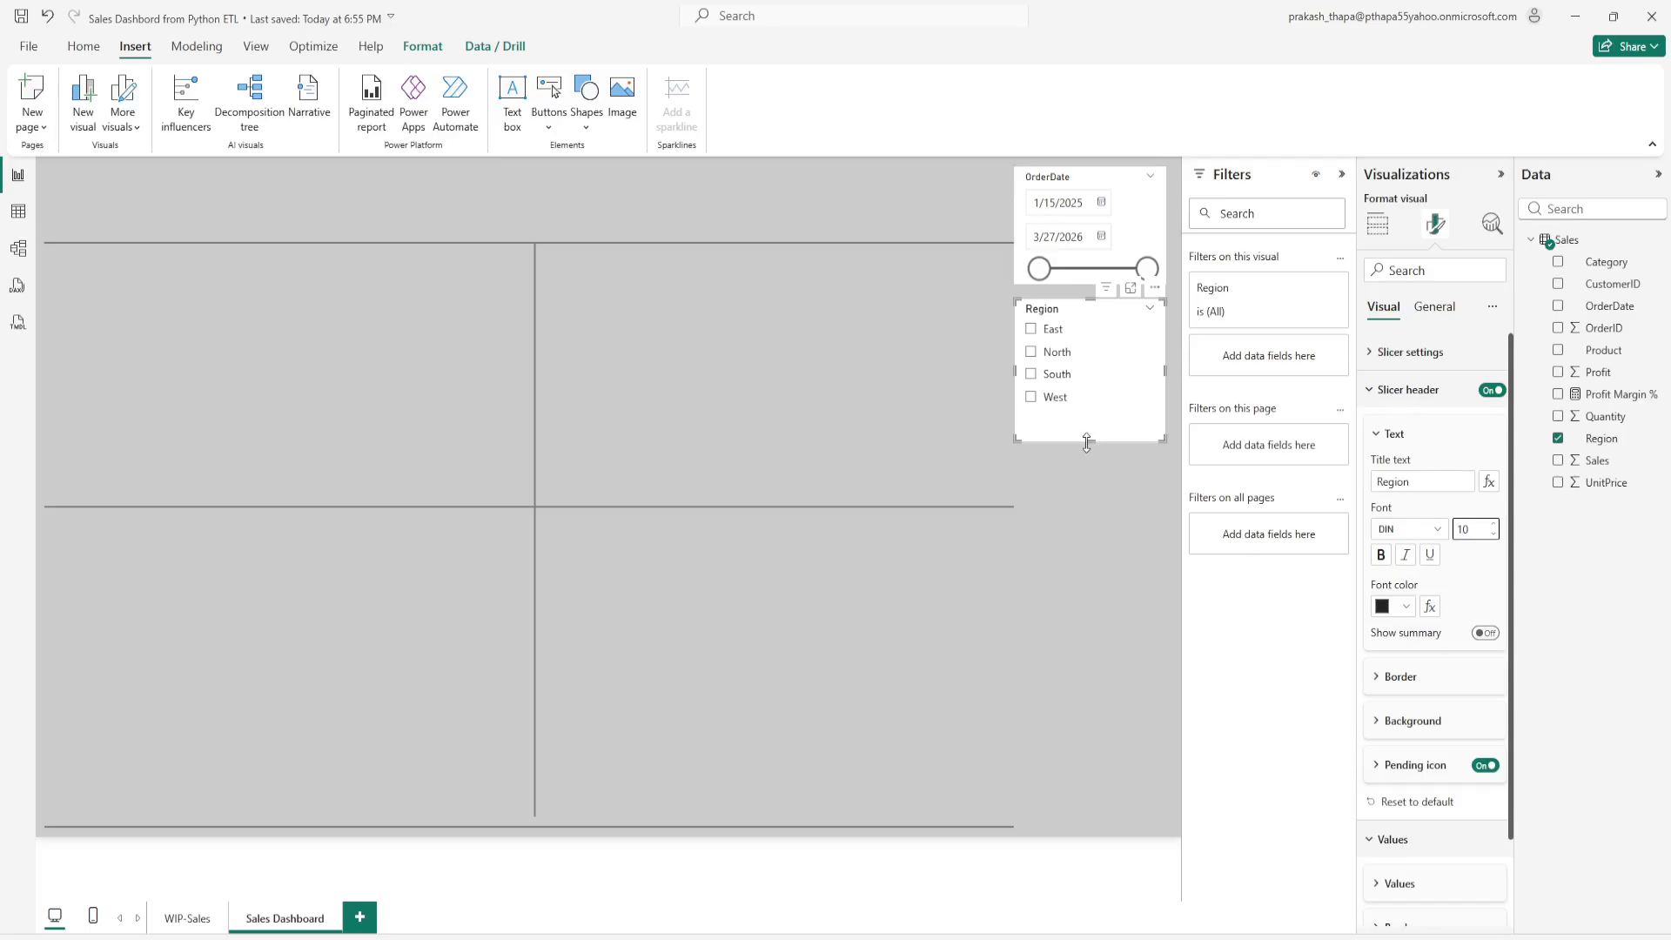
Step: Reduce the Region slicer's height to fit closely around its options, matching the OrderDate slicer above
left_click_drag(1086, 442, 1090, 420)
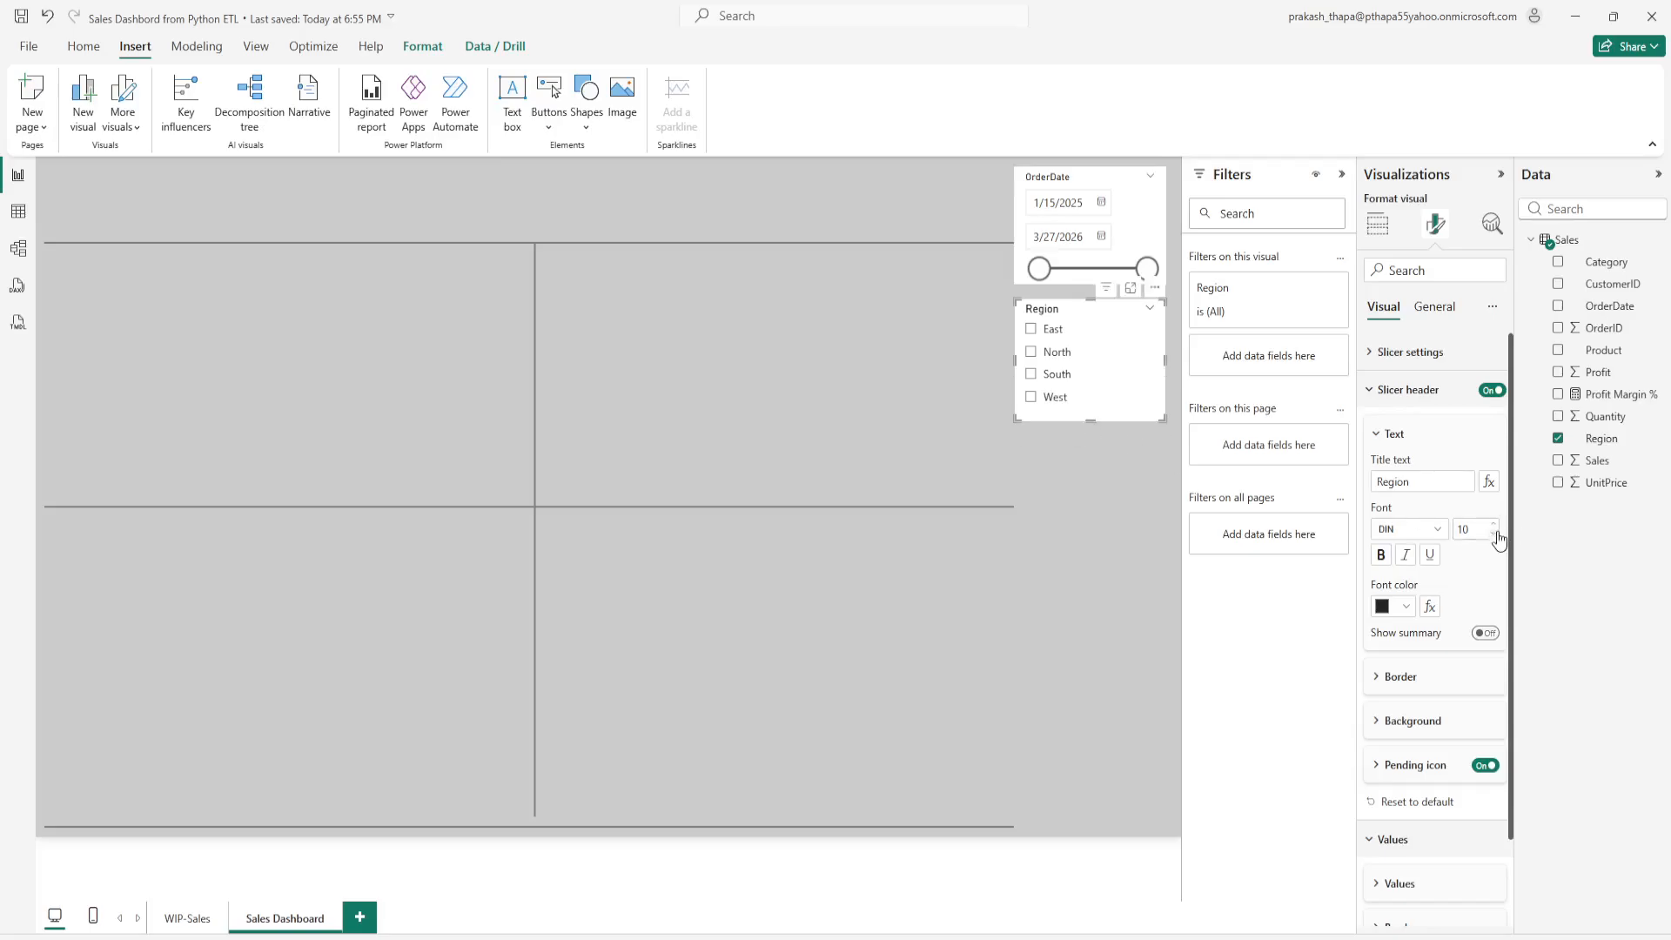
left_click(1386, 434)
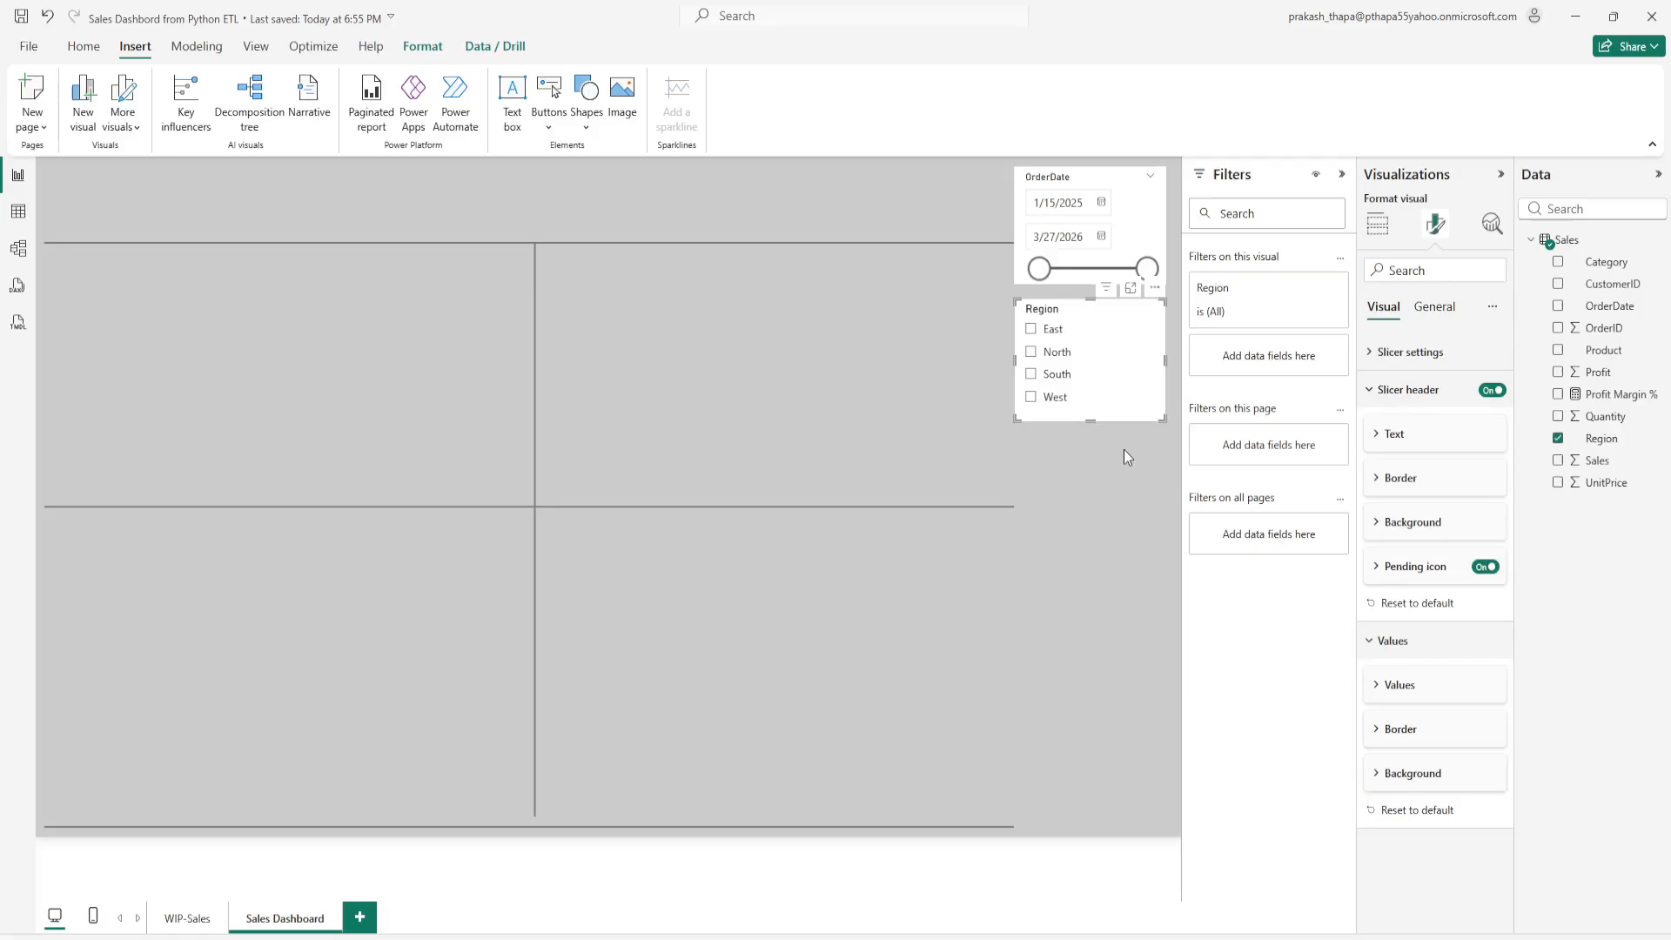
left_click_drag(1092, 422, 1094, 416)
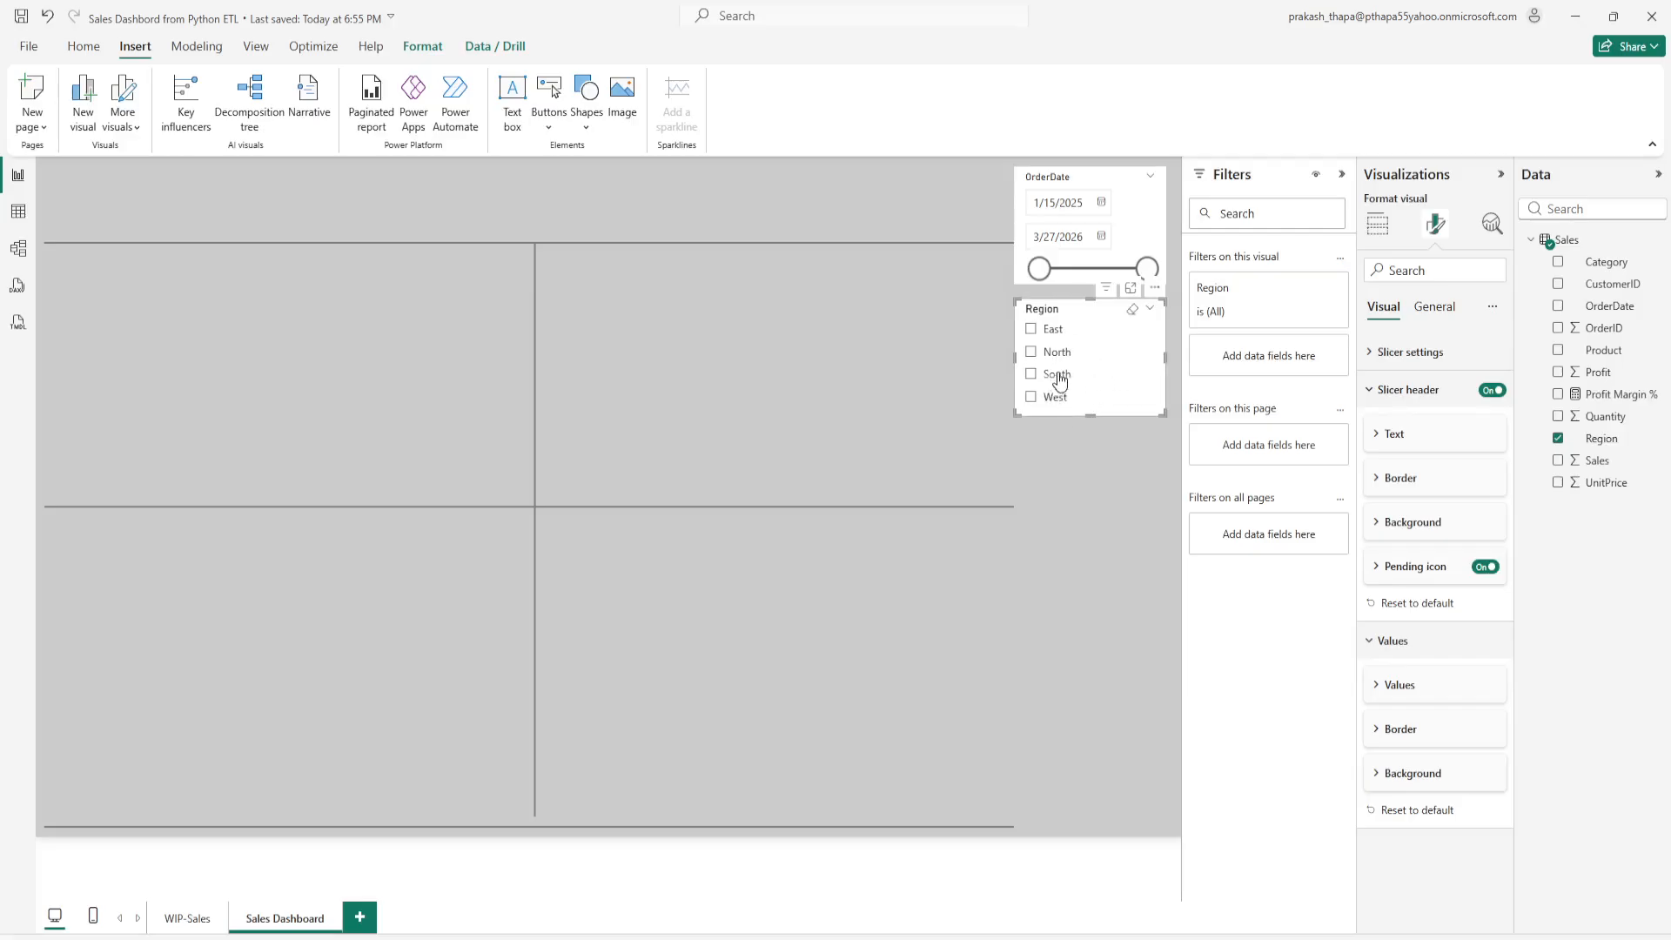
left_click(1112, 479)
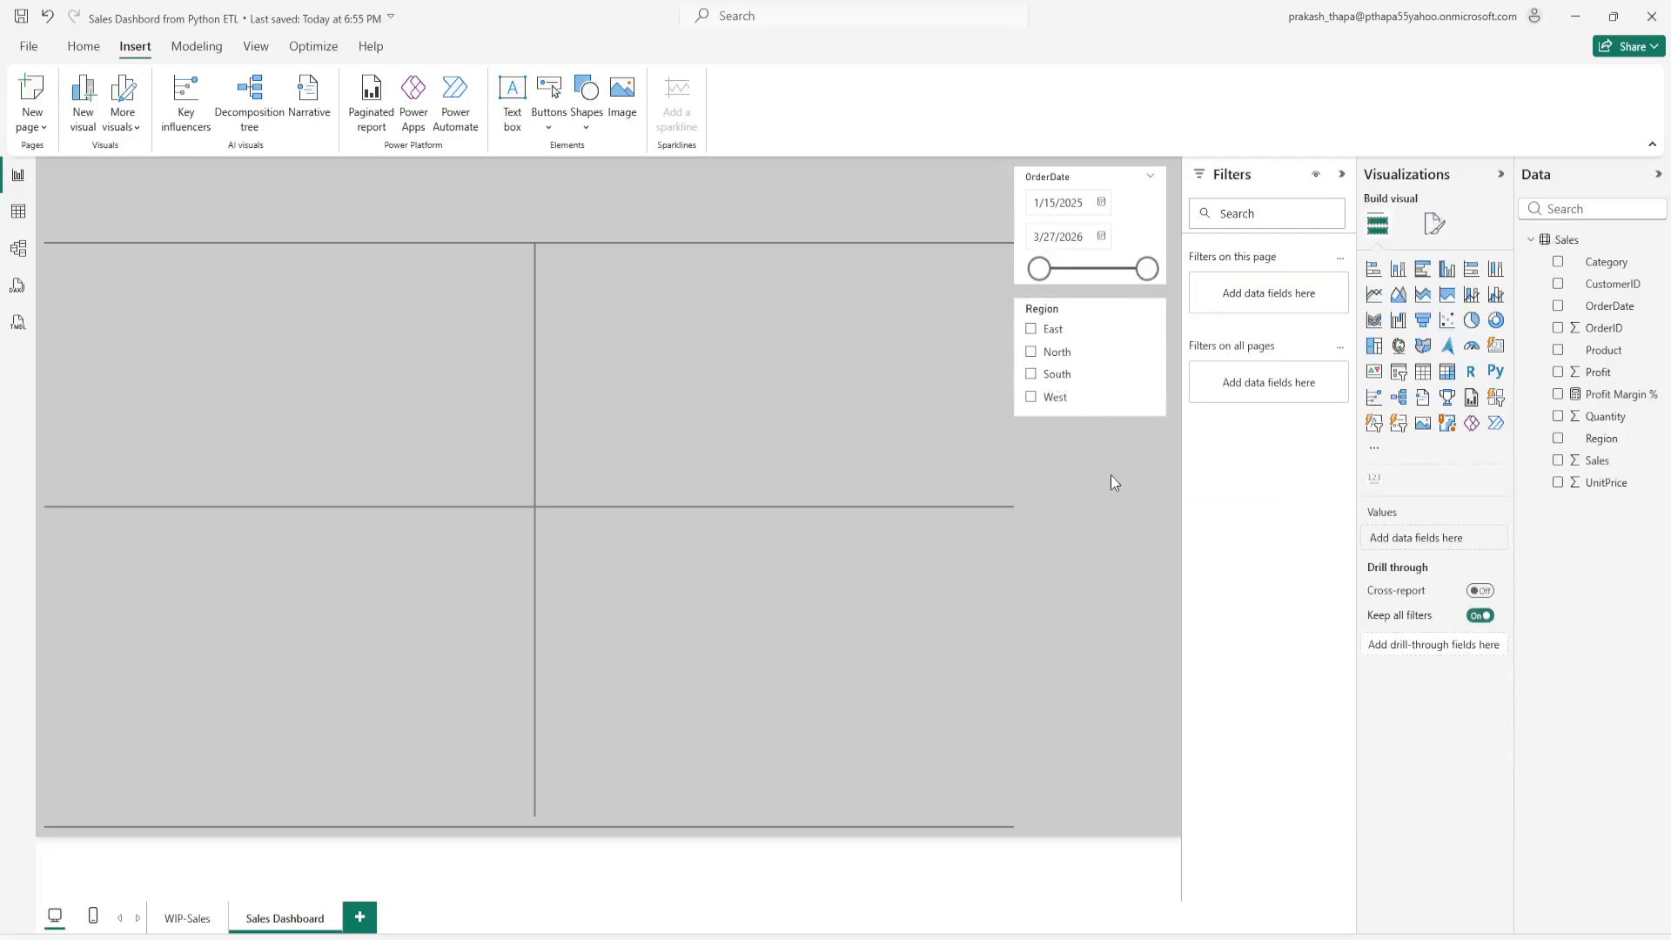
Step: Paste two copies of the Region slicer, stack them below the original, and stretch the lowest one down to the bottom divider line
key("ctrl+v")
left_click(1100, 488)
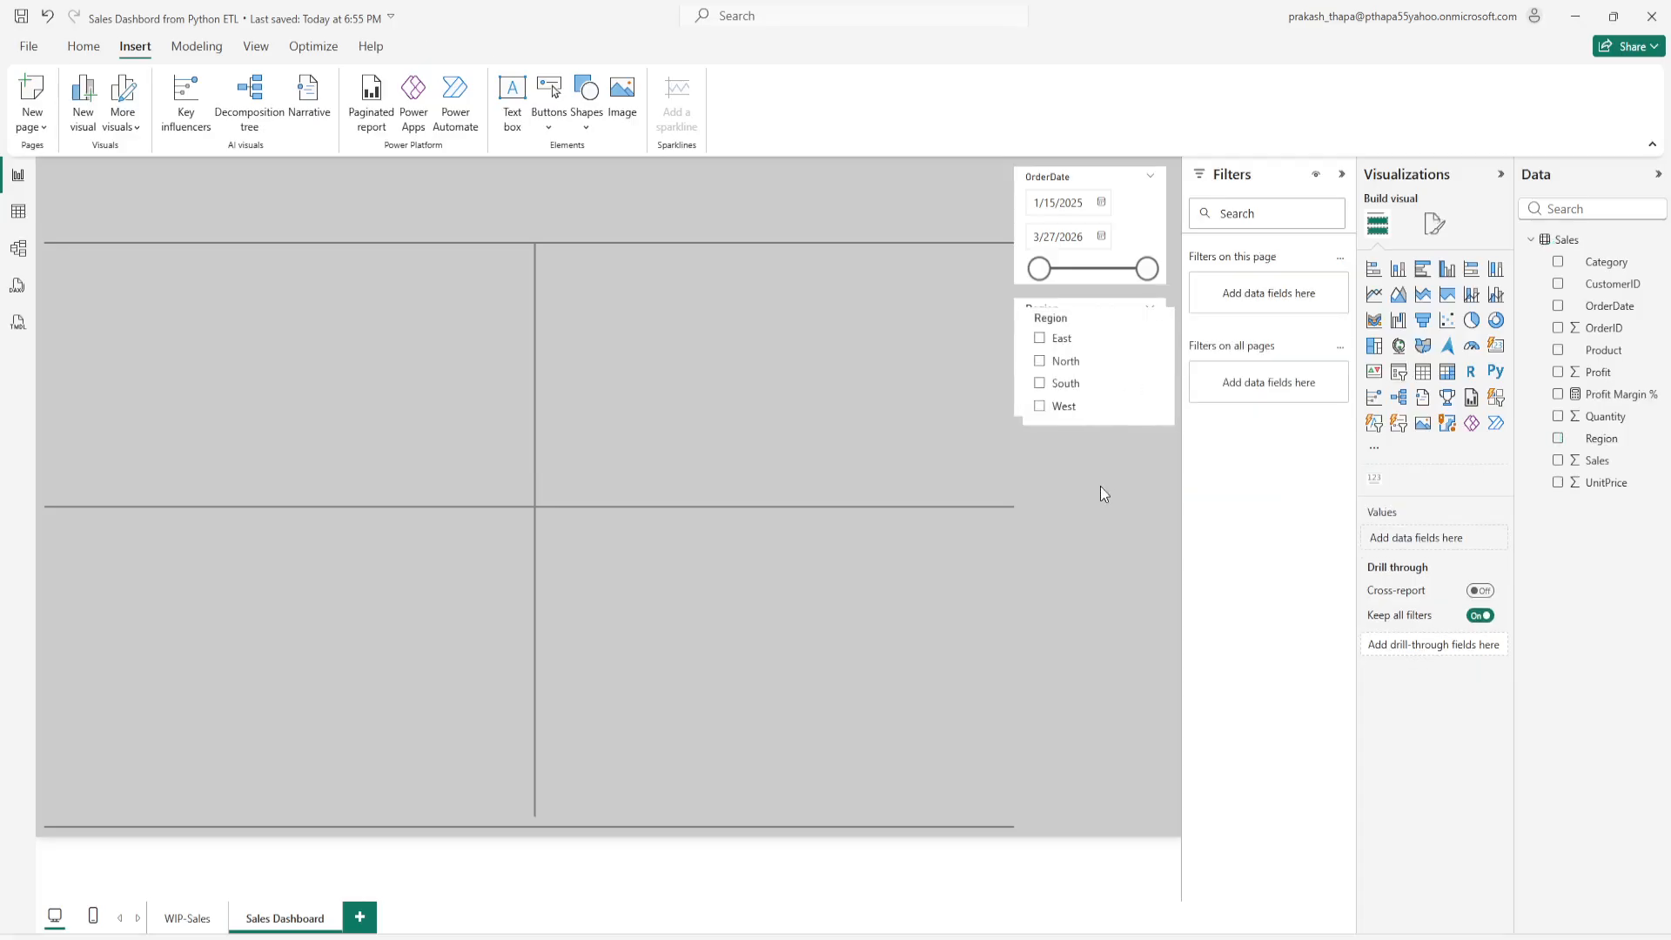
key("ctrl+v")
left_click_drag(1115, 334, 1095, 449)
left_click_drag(1111, 328, 1099, 559)
left_click_drag(1093, 667, 1119, 829)
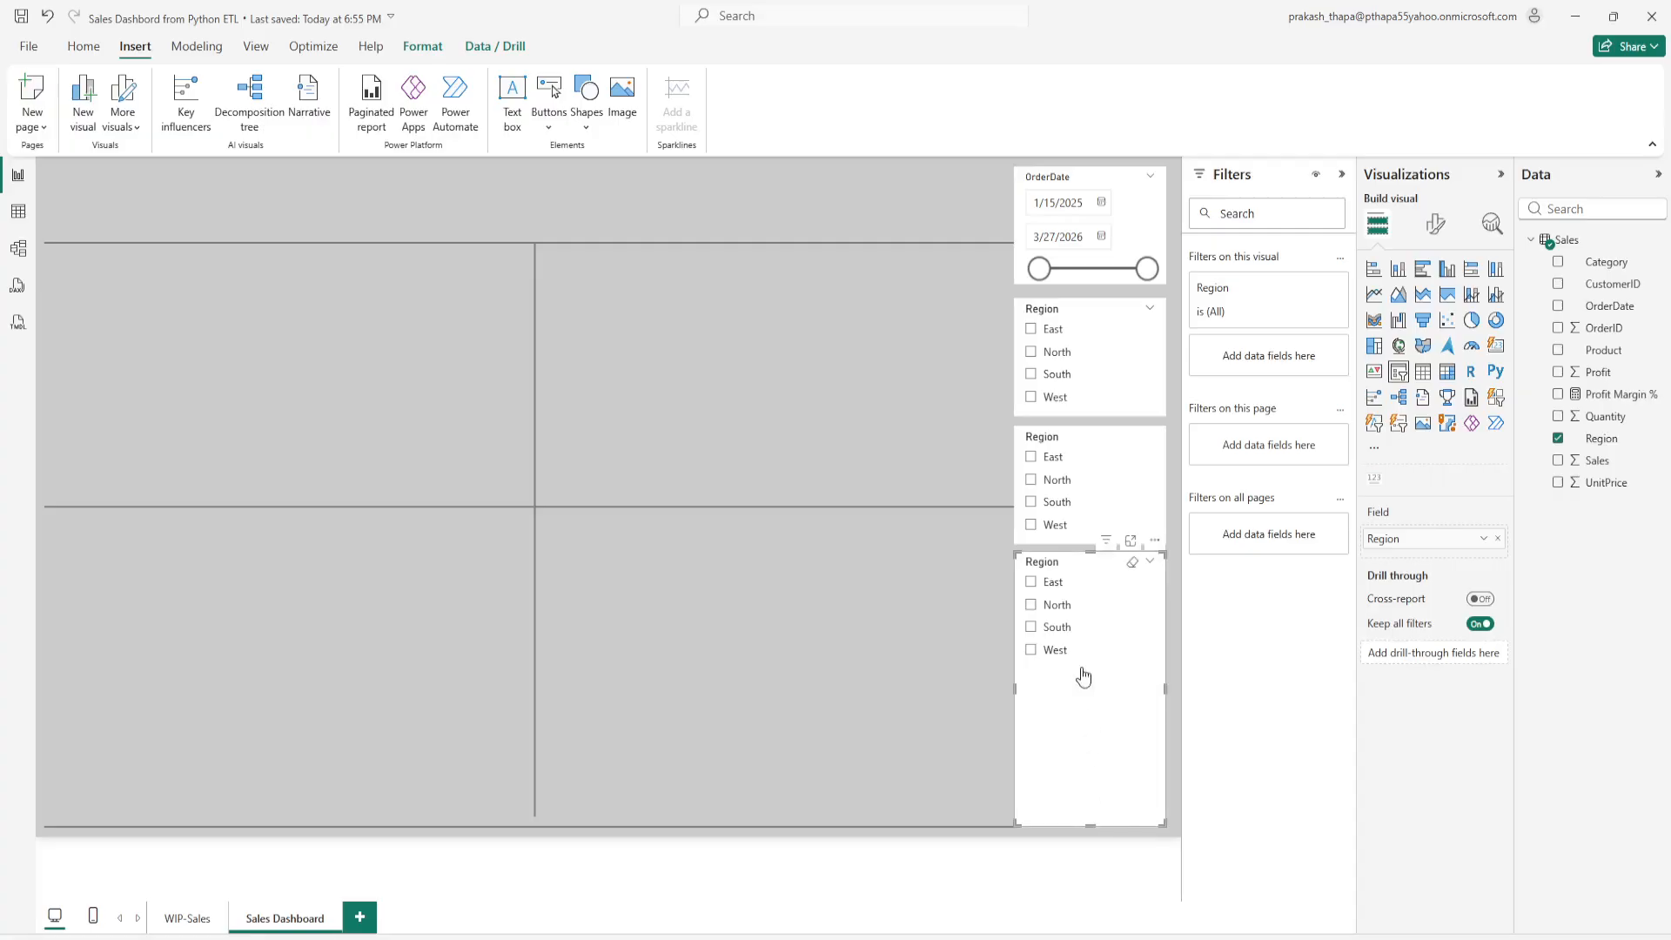
Step: Replace the Region field with Category in the slicer copy directly below the original Region slicer
left_click(1081, 436)
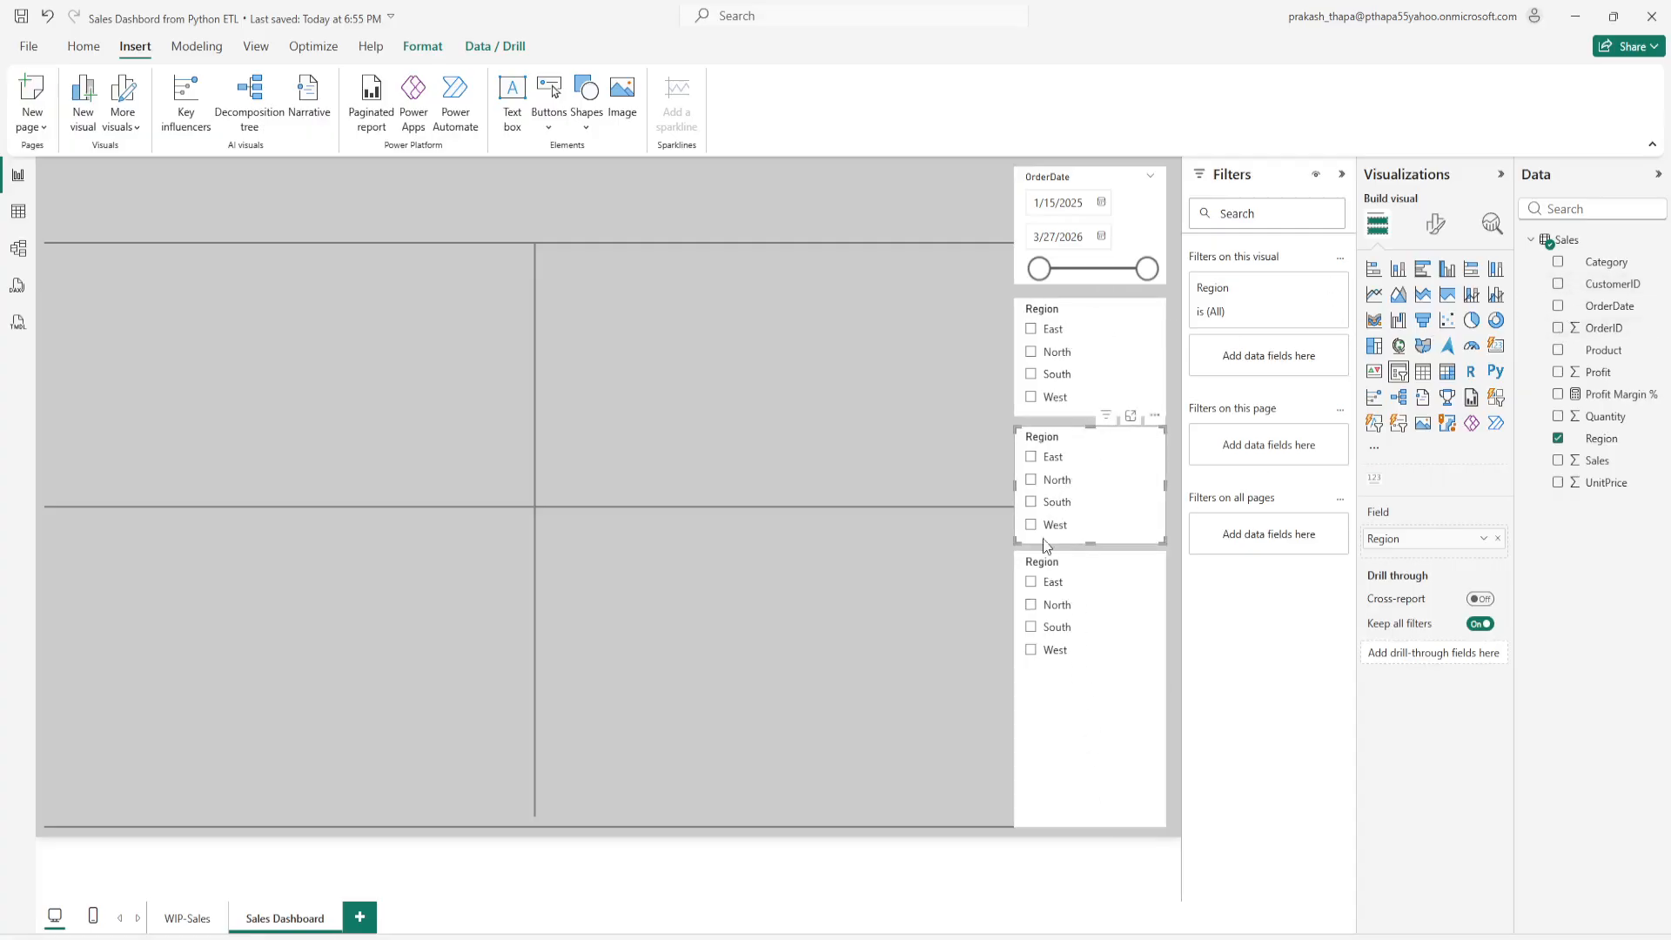
left_click(1559, 262)
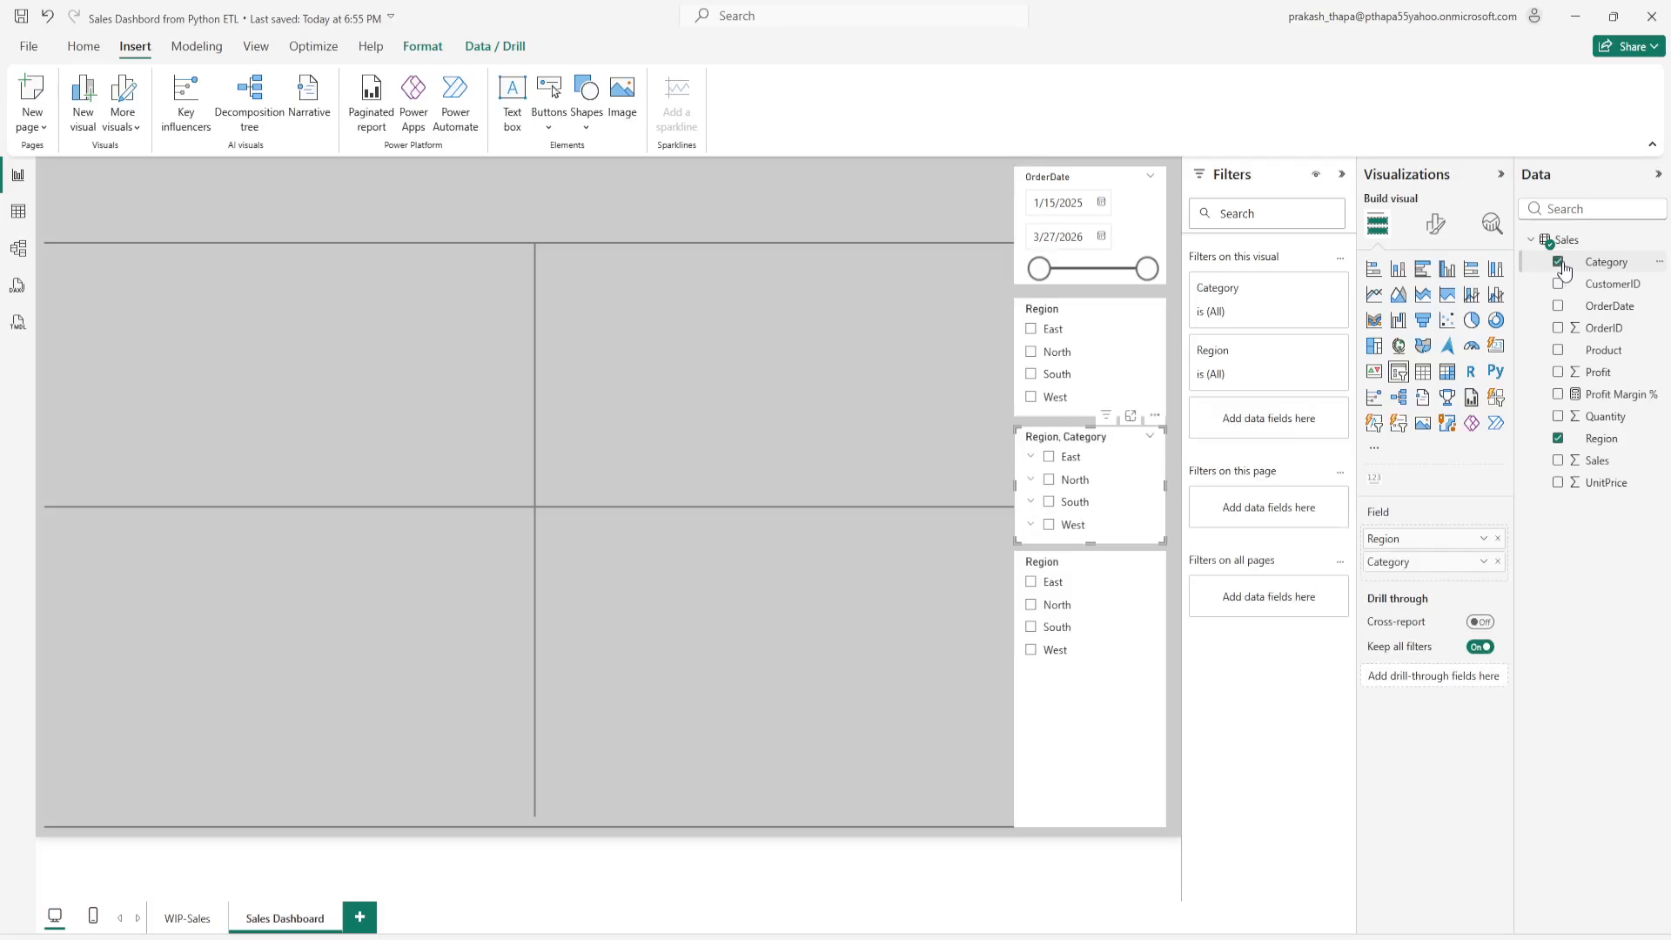
left_click(1559, 439)
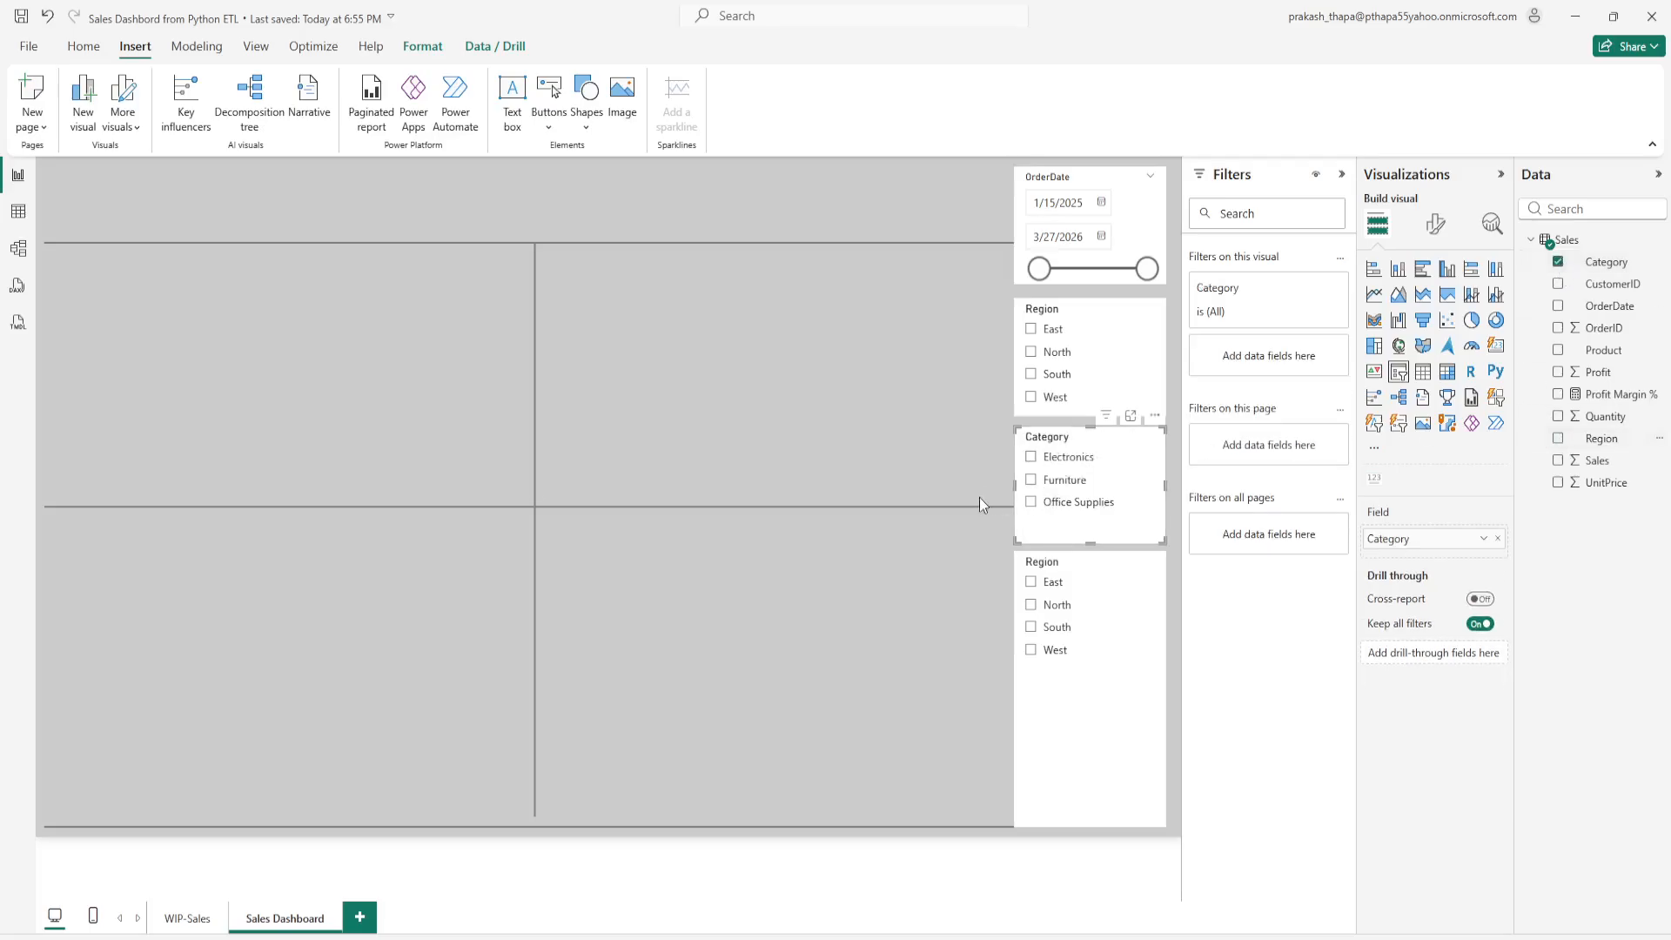
Step: Replace the Region field with Product in the lowest slicer copy and check whether its product list fits
left_click(1084, 579)
left_click(1083, 579)
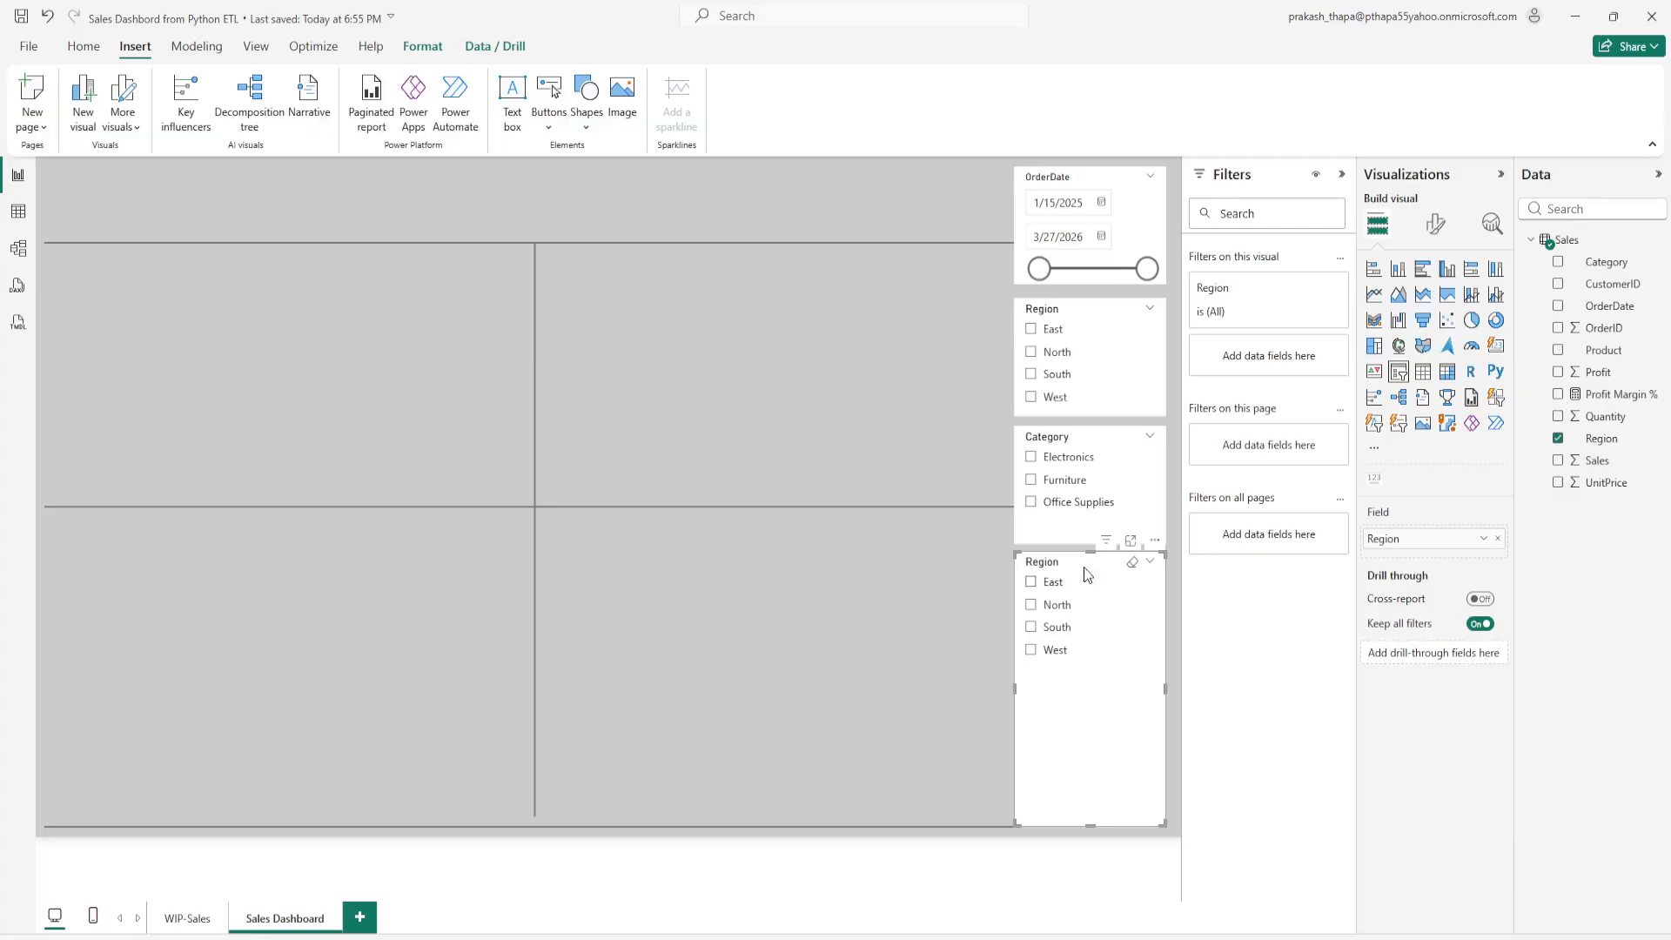
left_click(1559, 439)
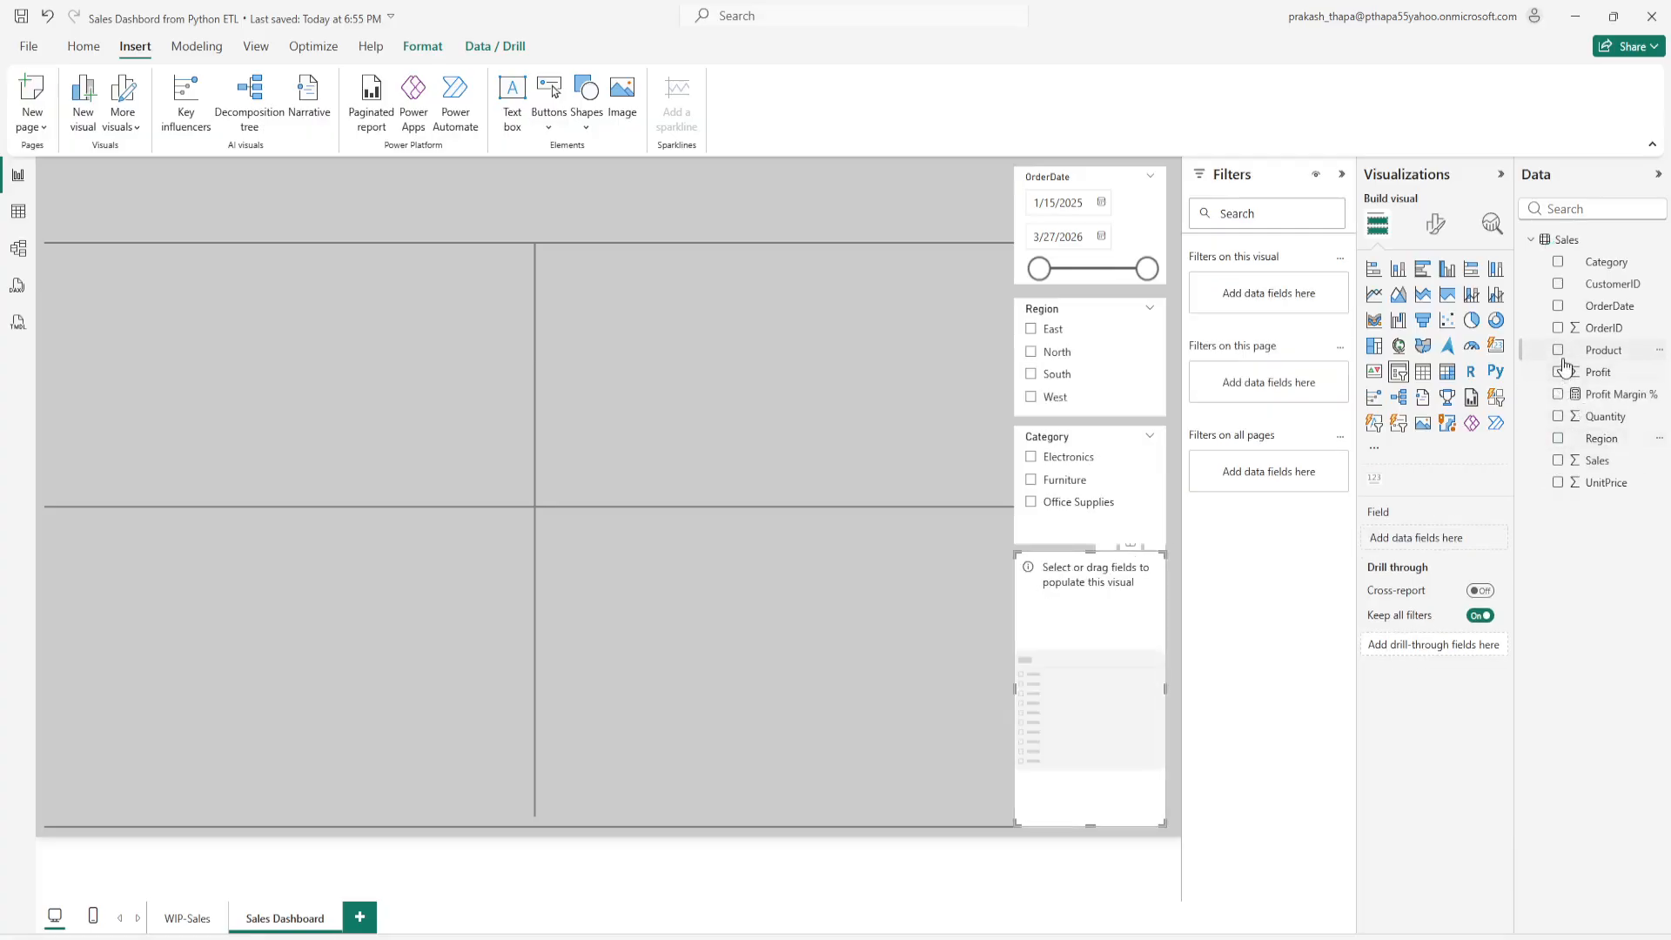
left_click(1558, 350)
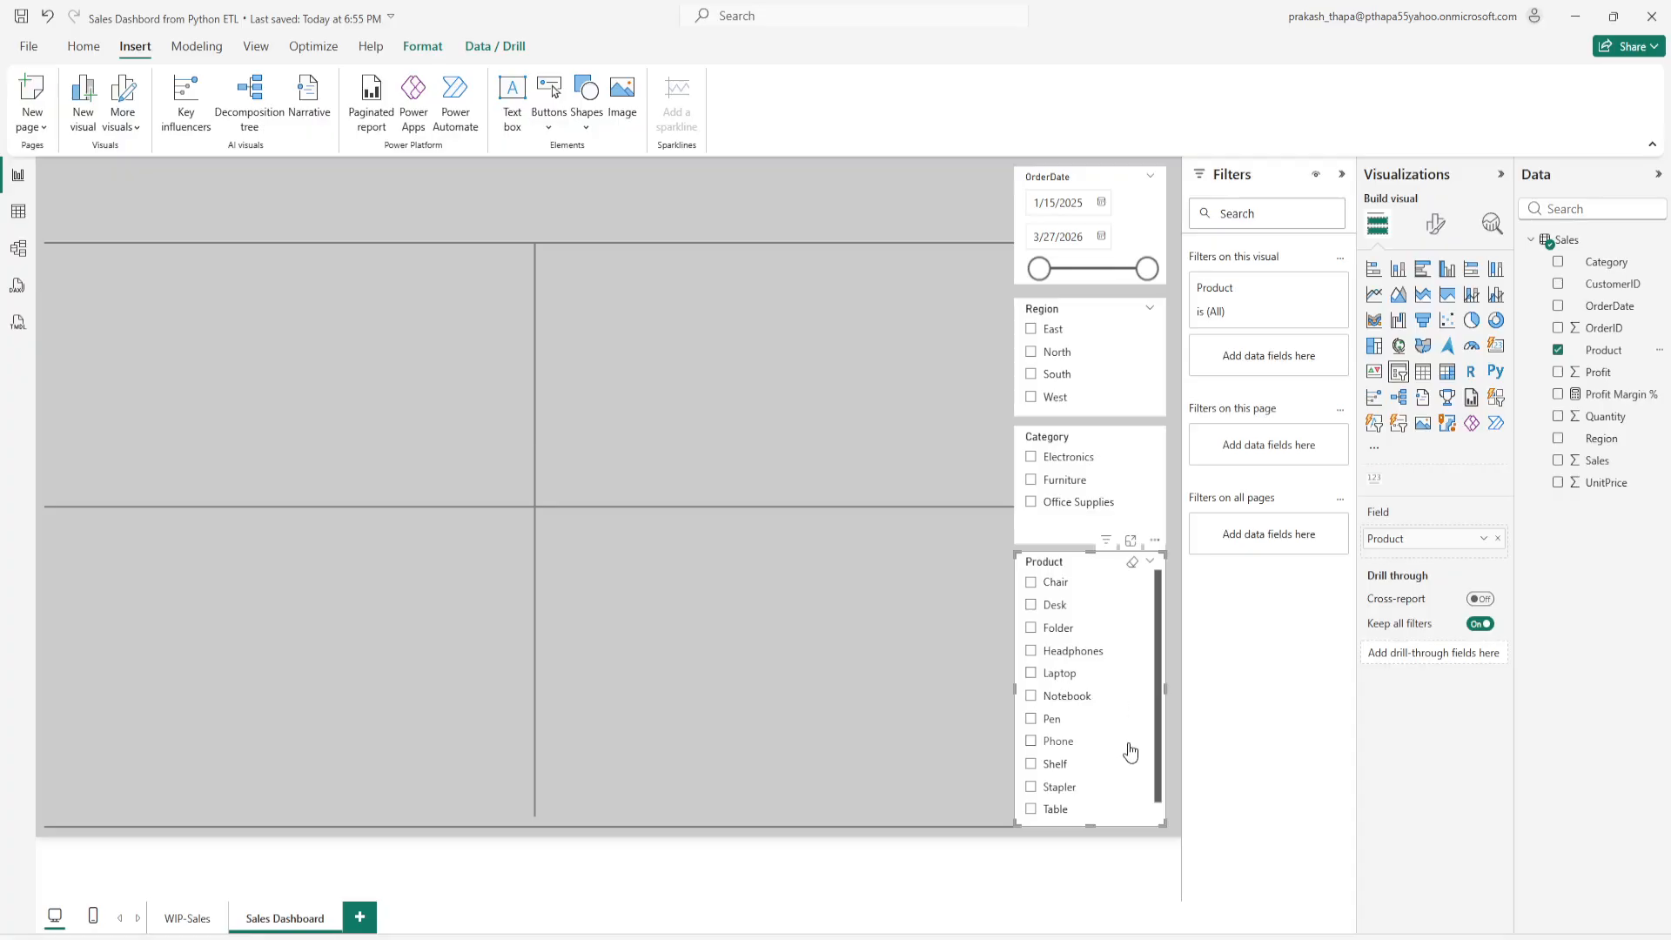
left_click_drag(1157, 594, 1156, 613)
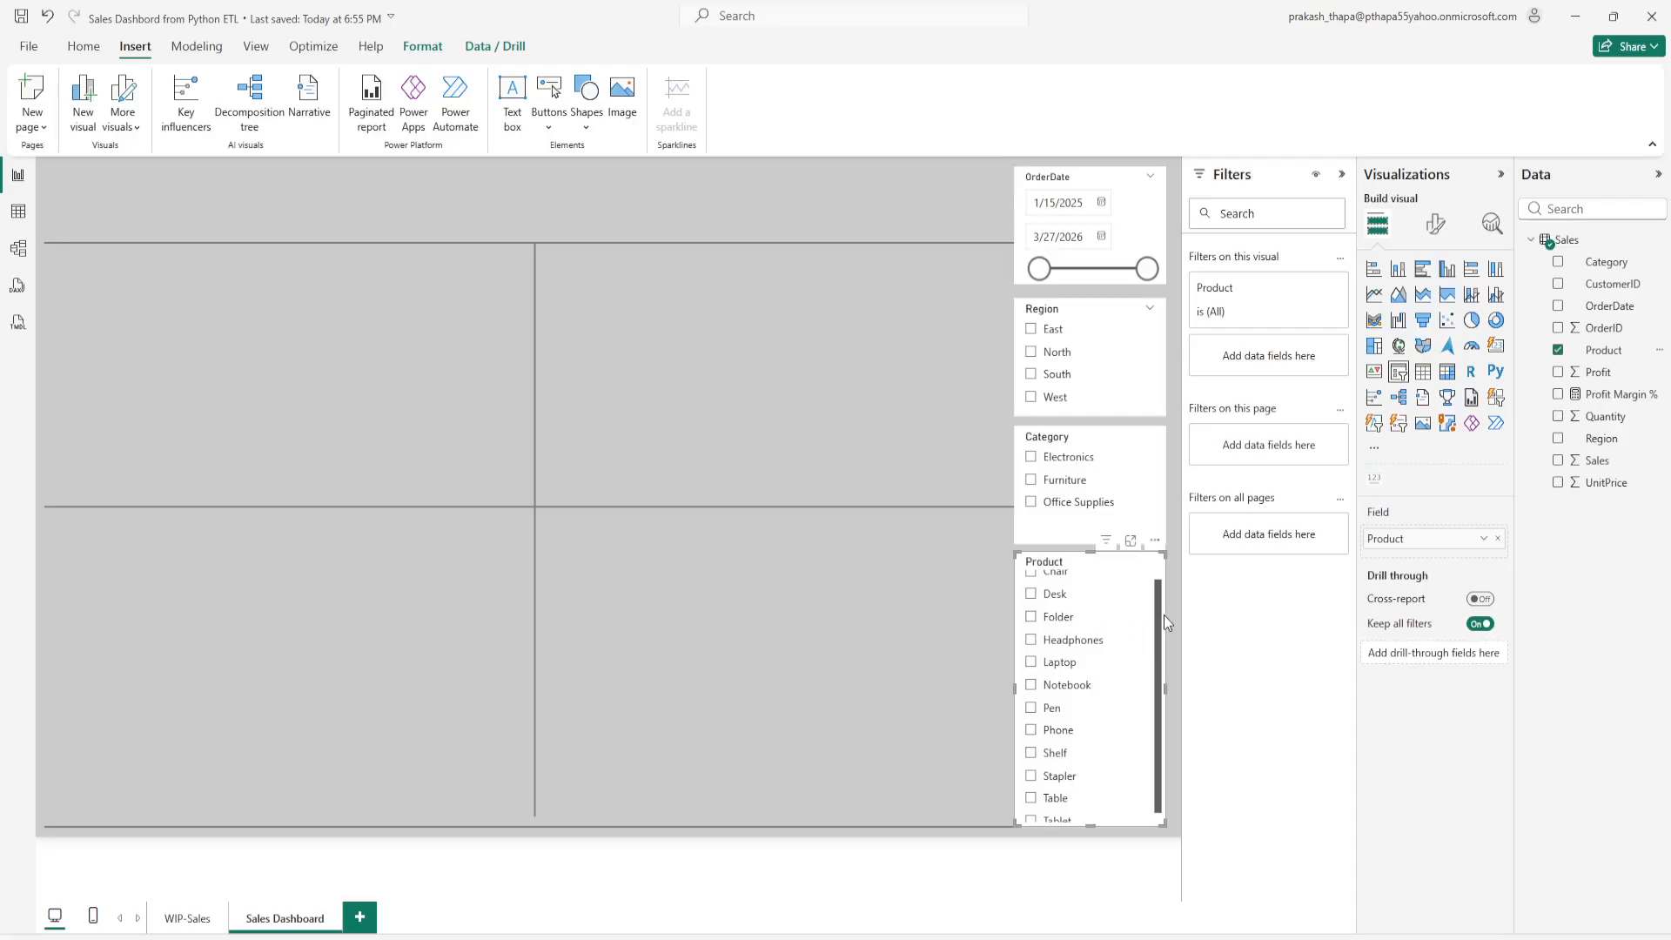
Step: Shift the Region and Category slicers up slightly and adjust the Product slicer's upper edge to even out the gaps
left_click(1074, 306)
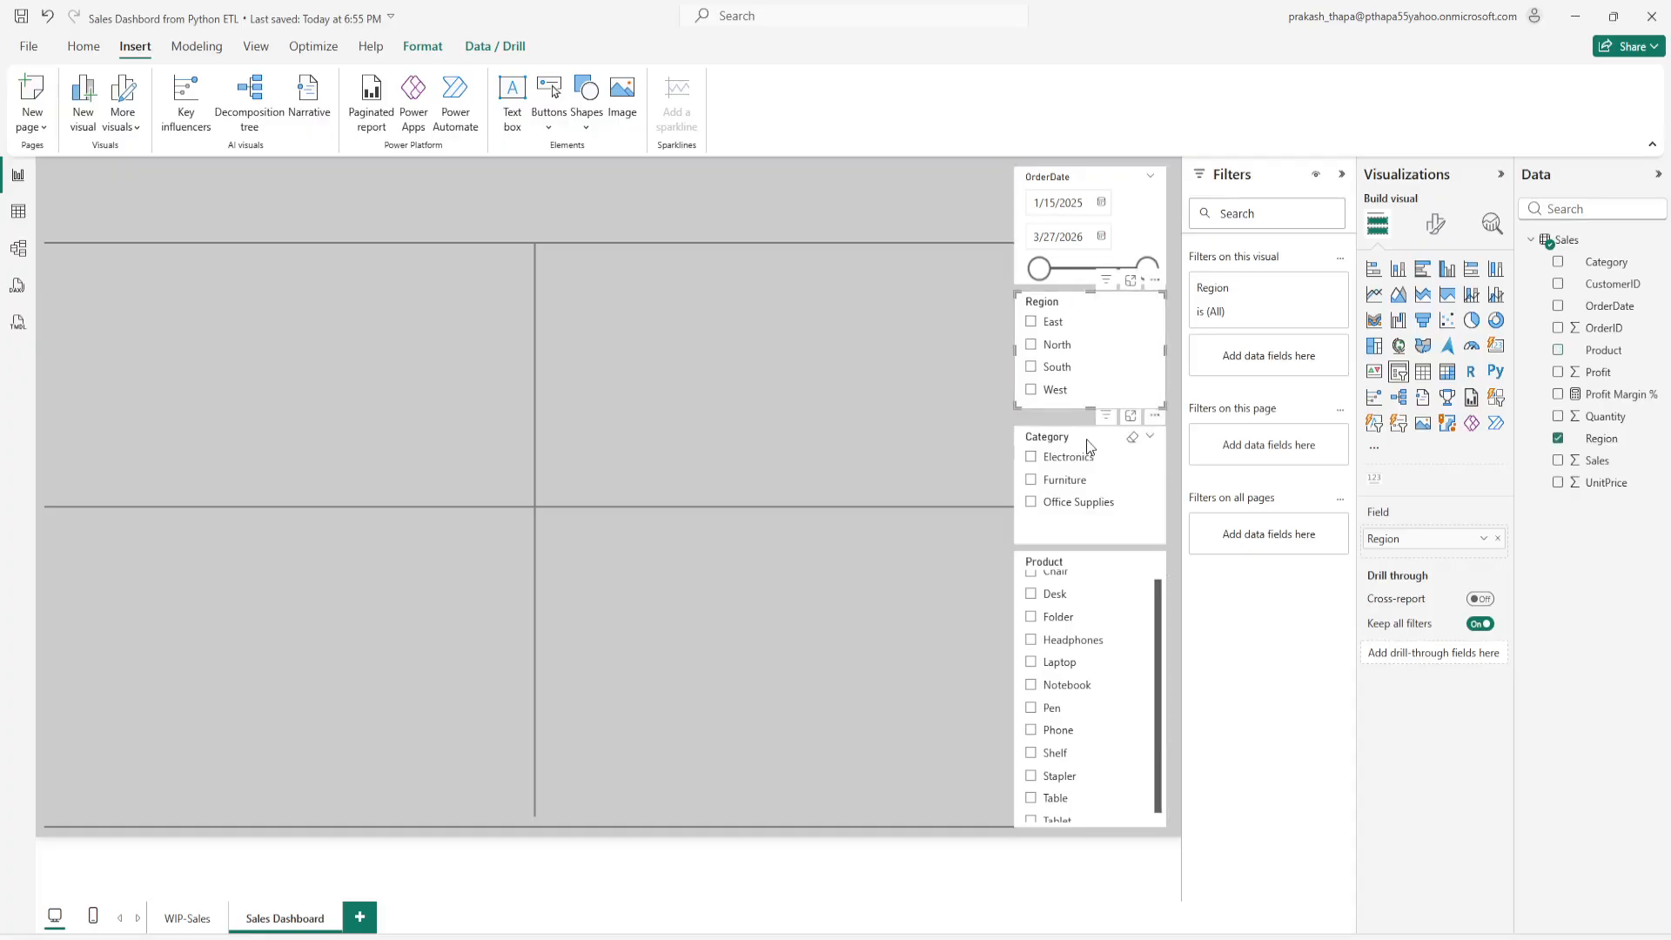
left_click_drag(1091, 447, 1088, 430)
left_click_drag(1094, 561, 1089, 556)
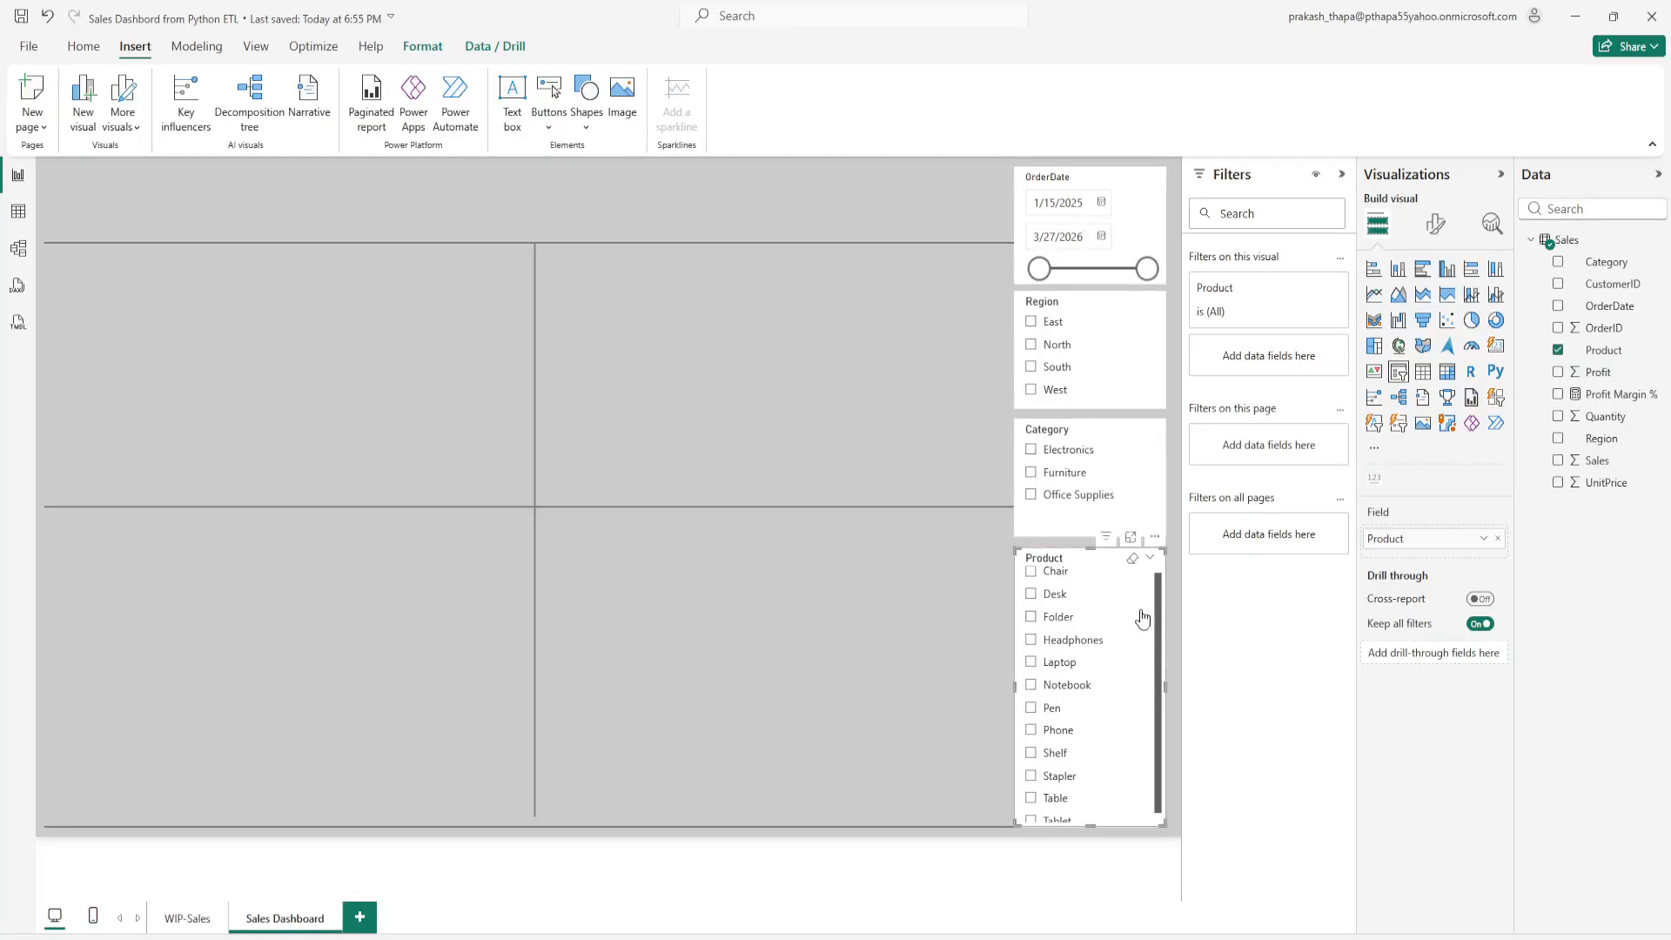
left_click(1003, 545)
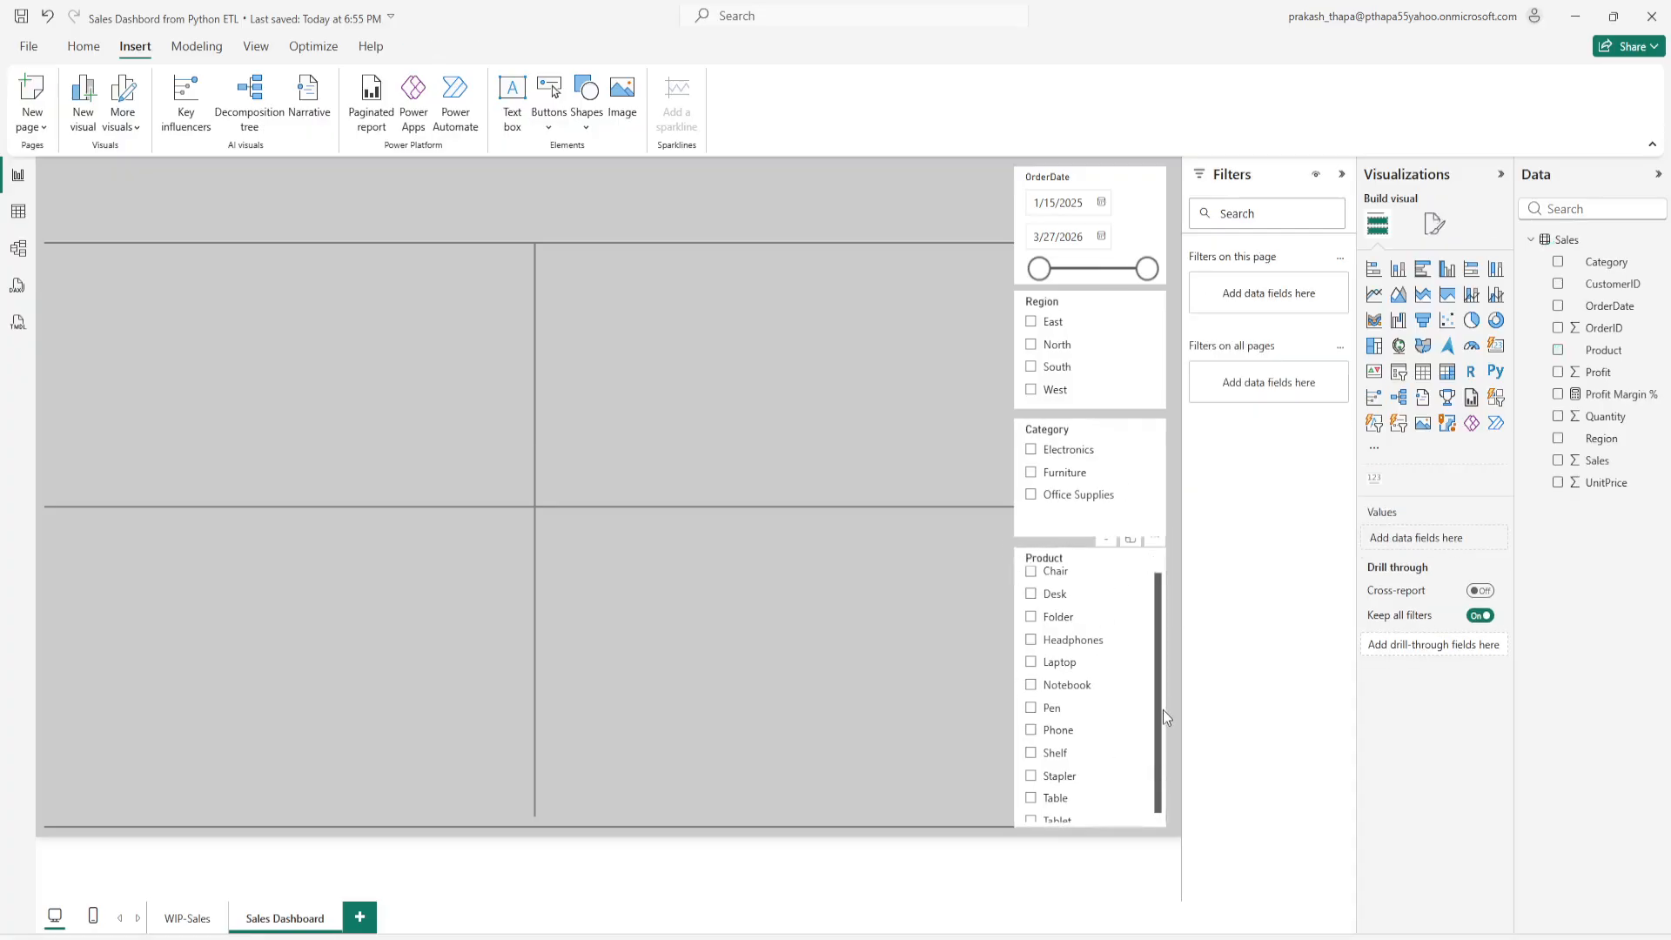
Step: Shorten the Category slicer to fit its options and extend the Product slicer upward to fit its full product list
left_click(1069, 530)
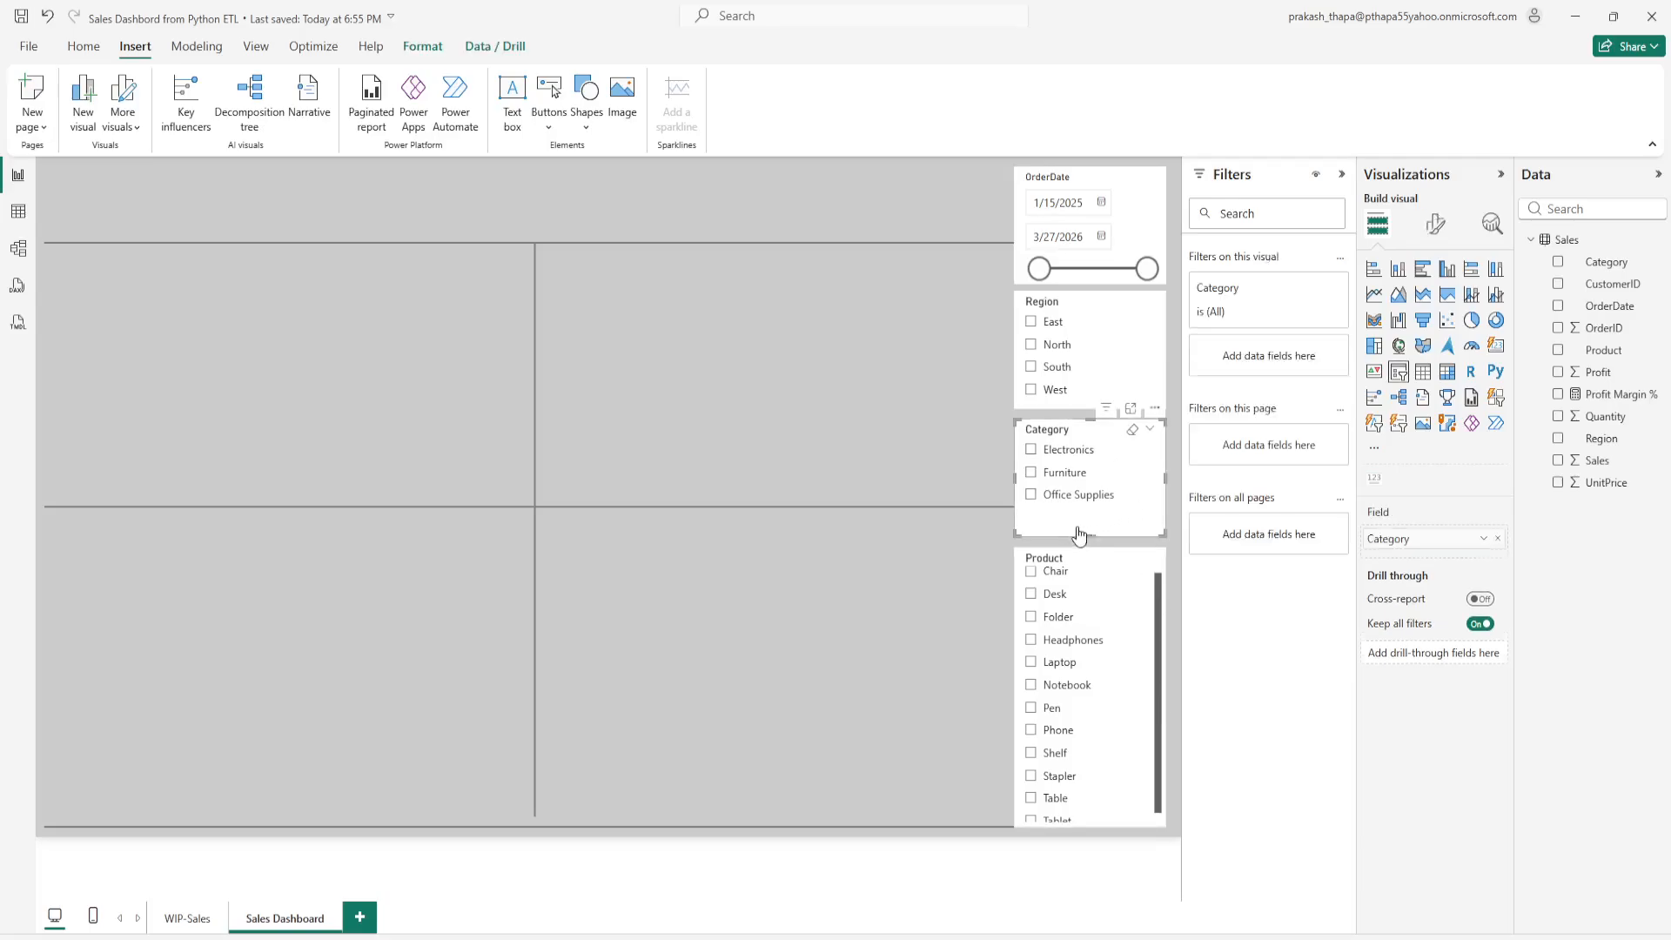
left_click_drag(1088, 533, 1088, 515)
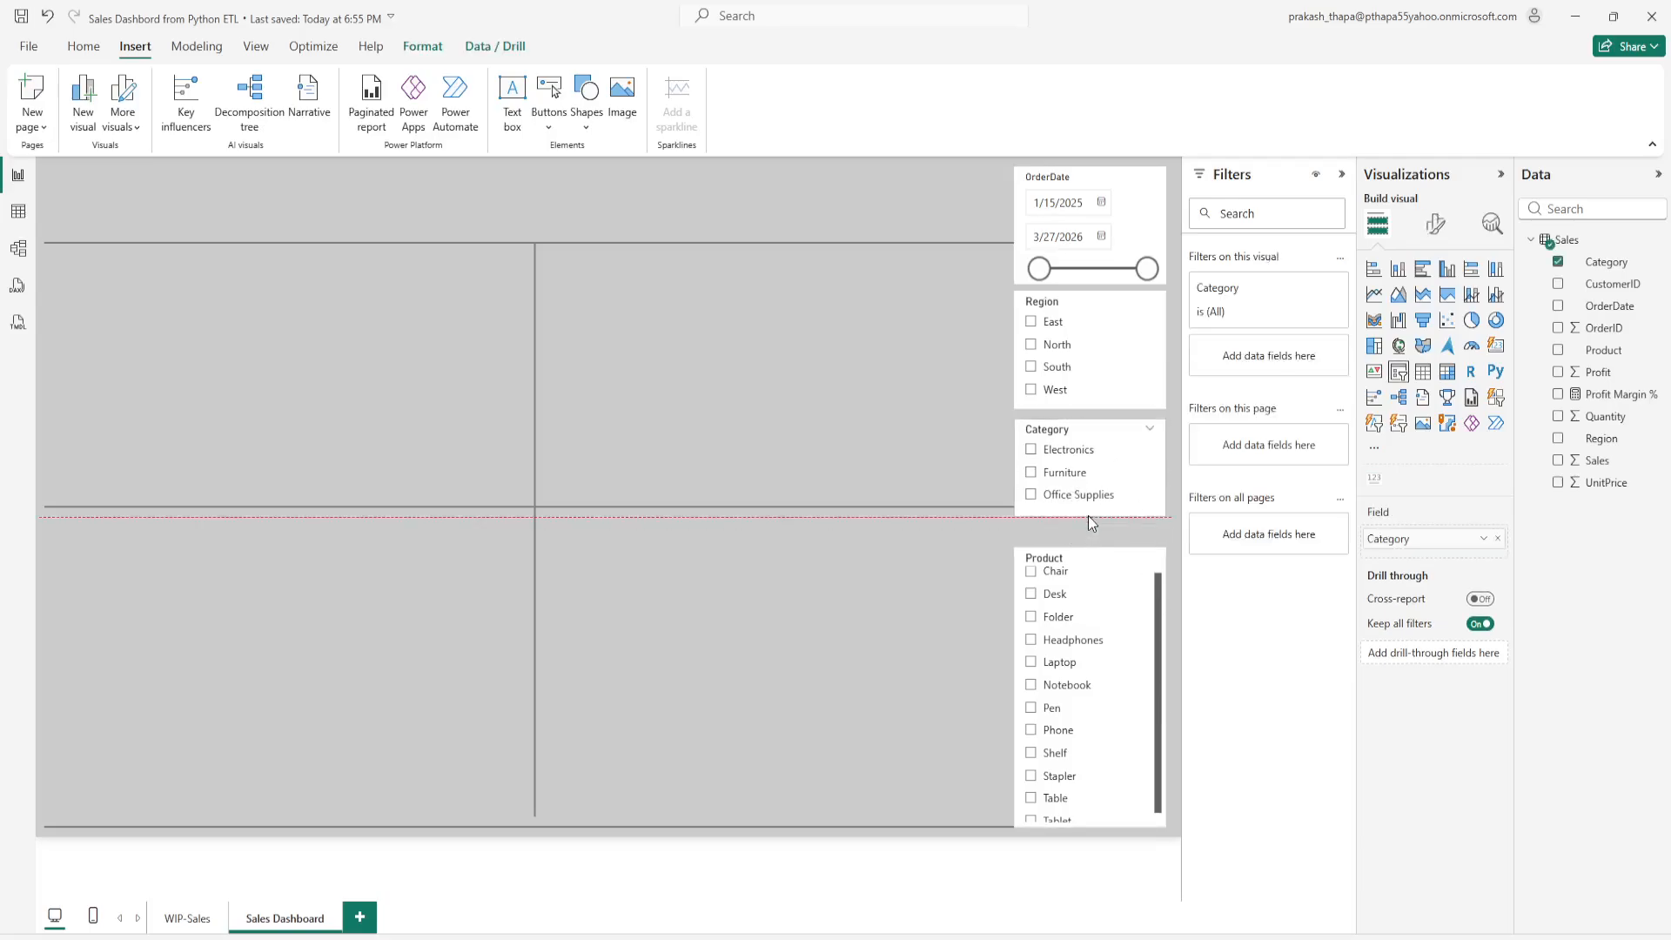
left_click(1091, 563)
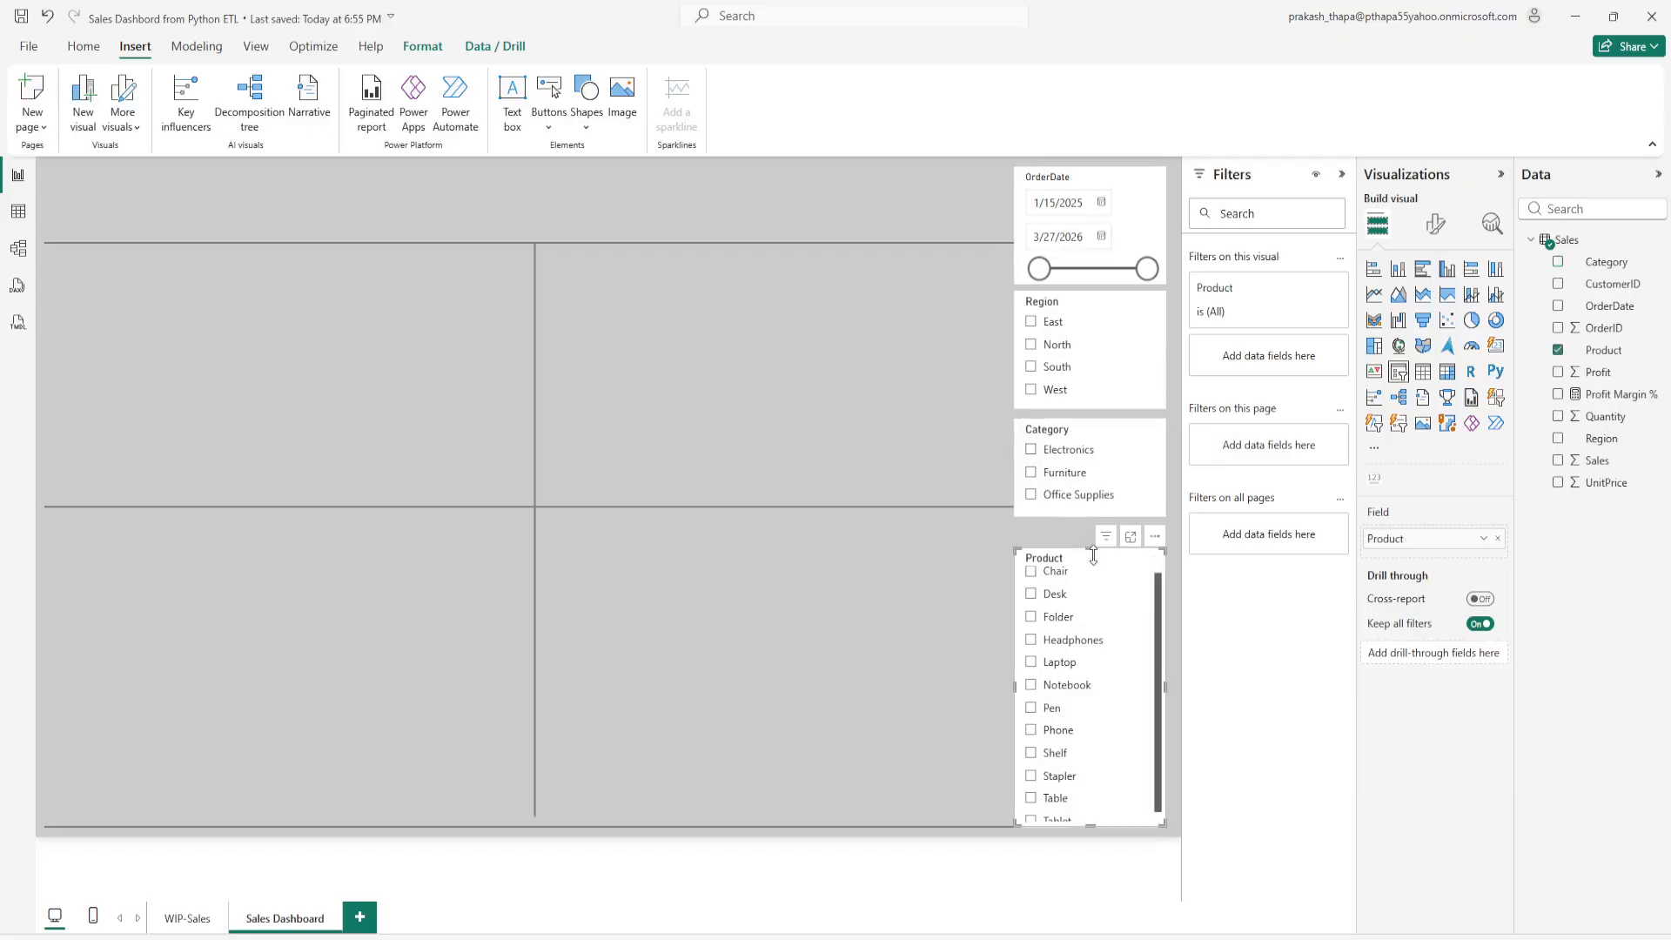
left_click_drag(1090, 550, 1095, 545)
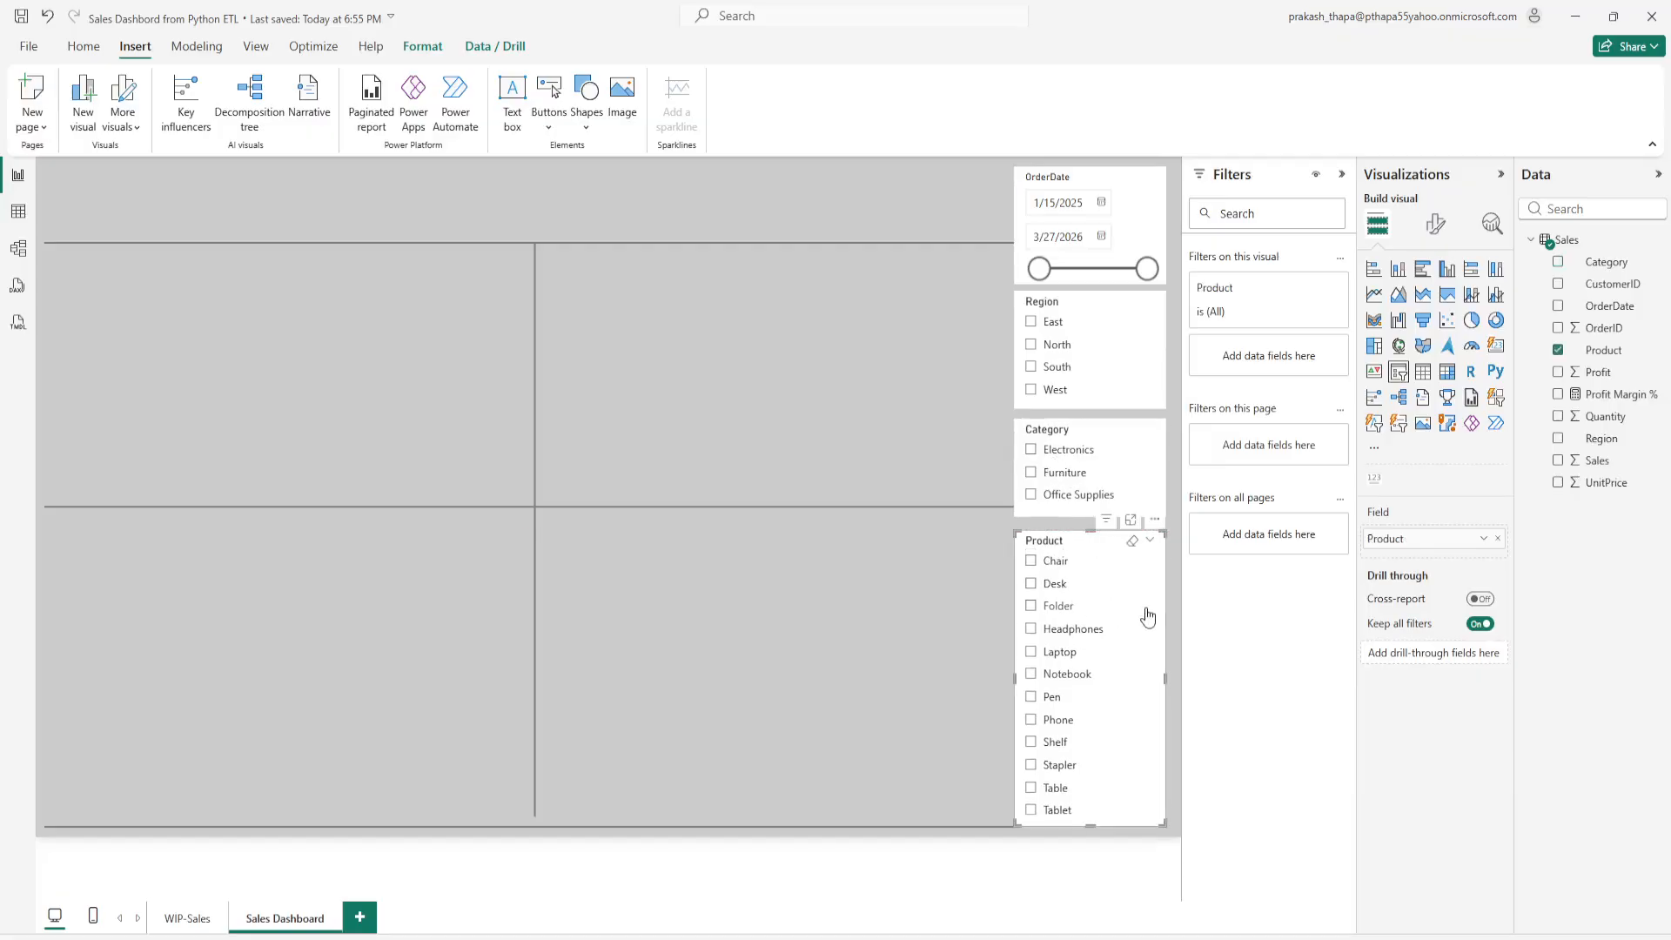
left_click(1172, 651)
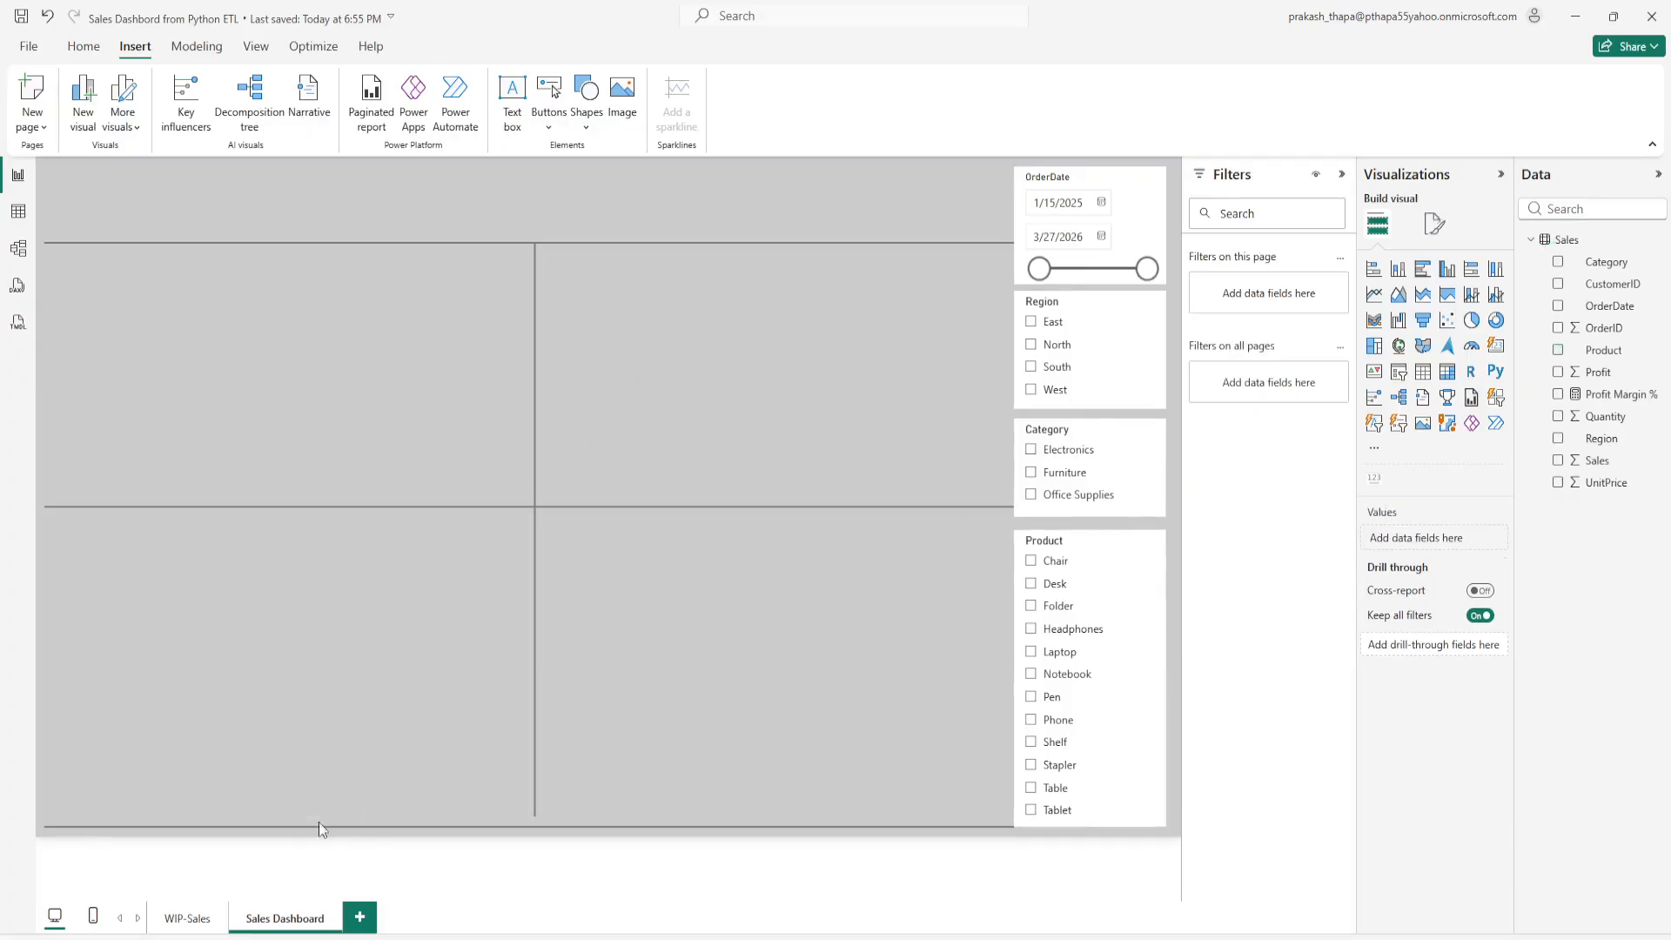
Step: Insert a text box for the title, following WIP-Sales, shrink it, and place it above the upper divider at the page's left corner
left_click(197, 925)
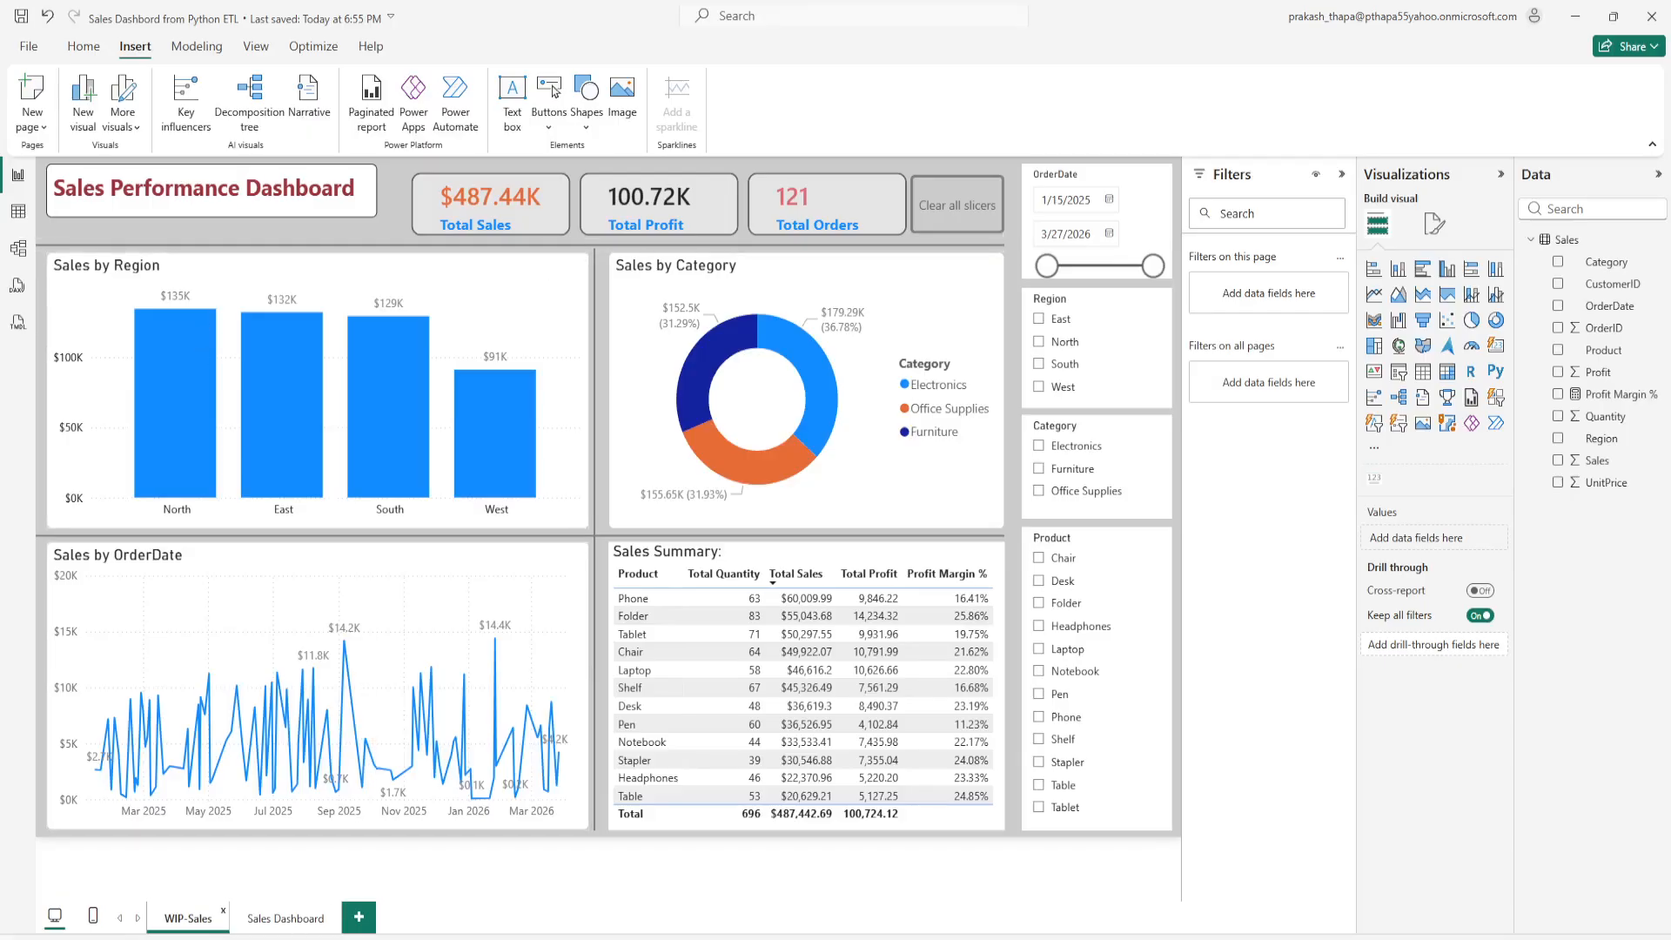
left_click(274, 925)
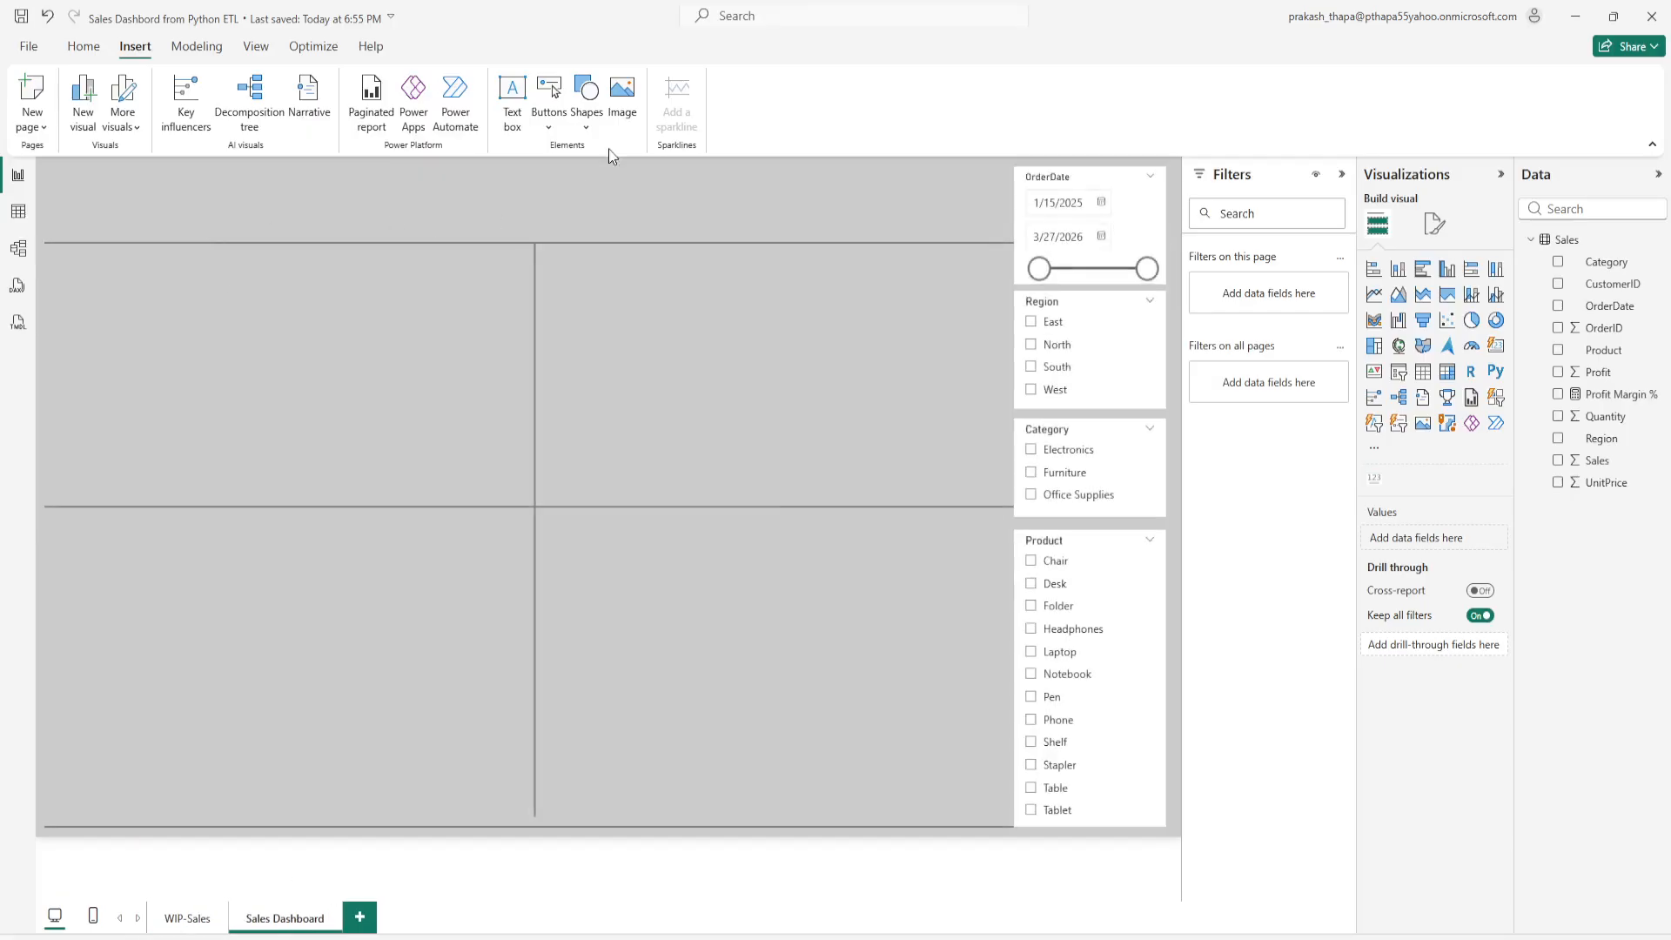
left_click(512, 104)
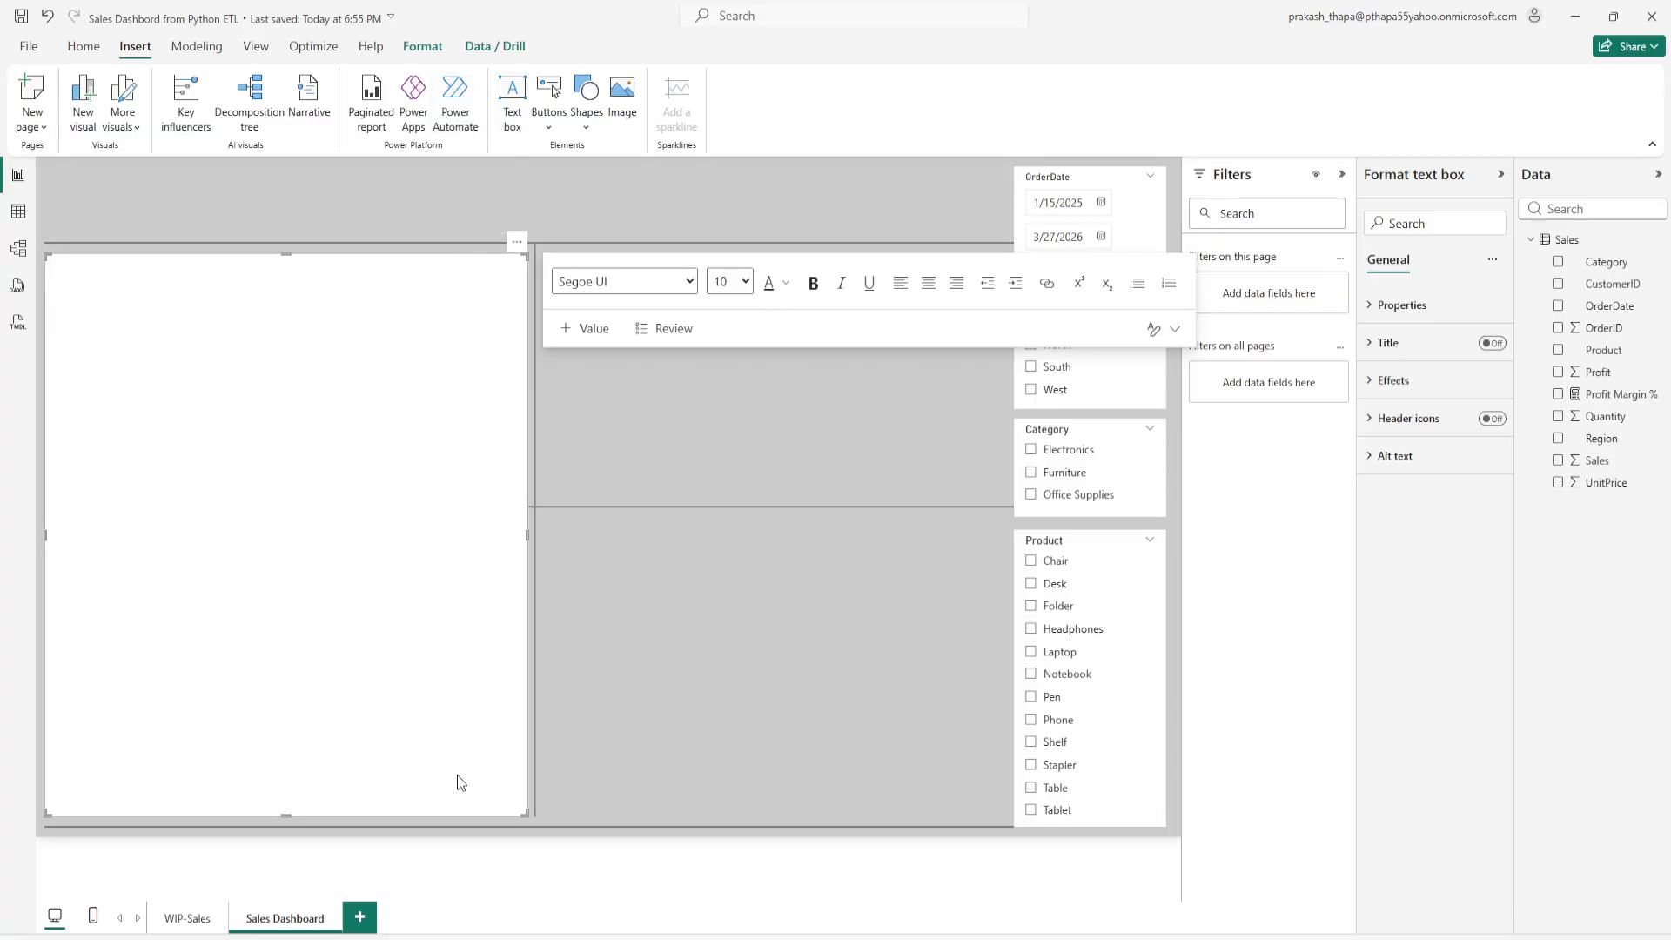
left_click_drag(523, 810, 355, 324)
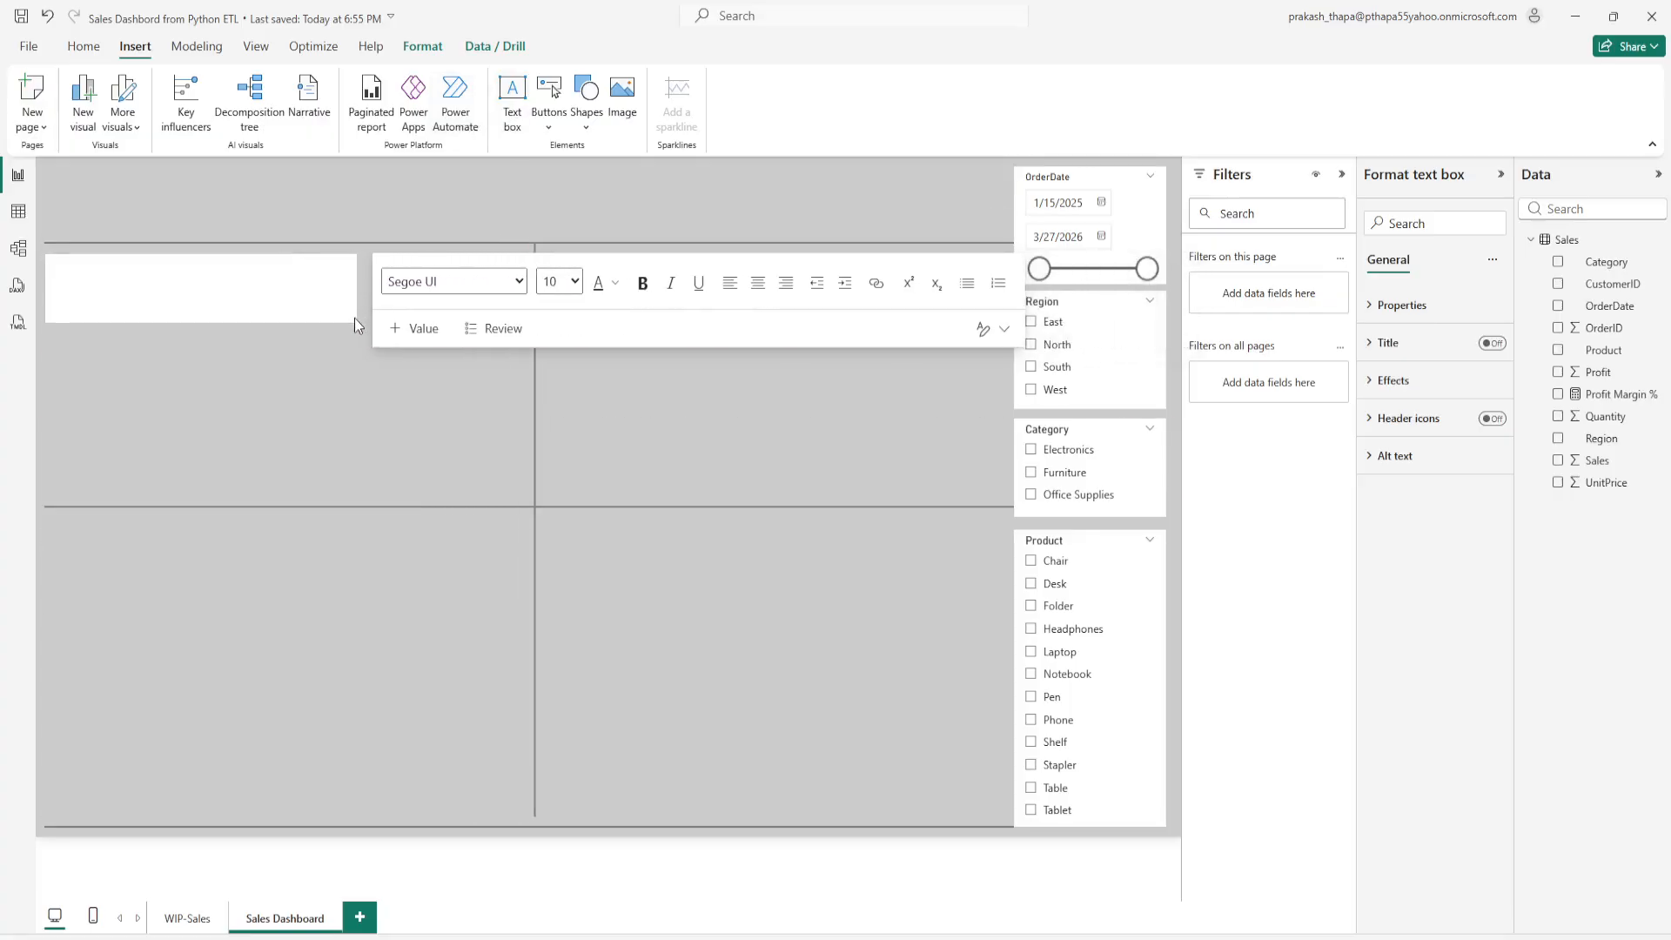
left_click_drag(348, 253, 351, 155)
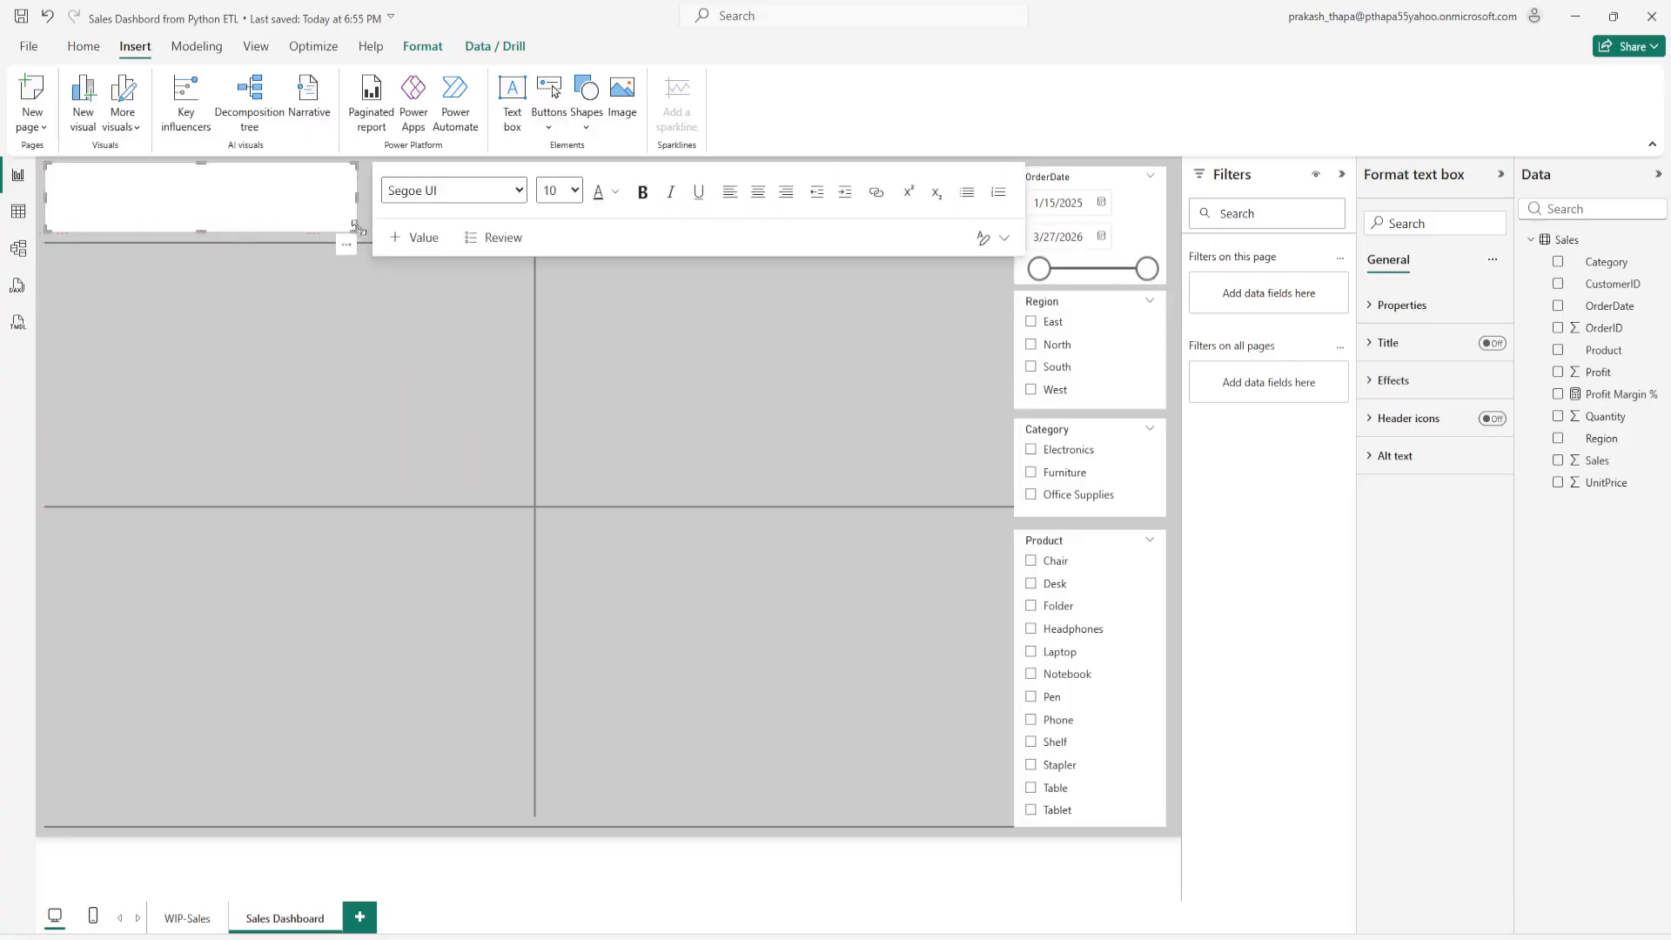
left_click_drag(353, 225, 365, 221)
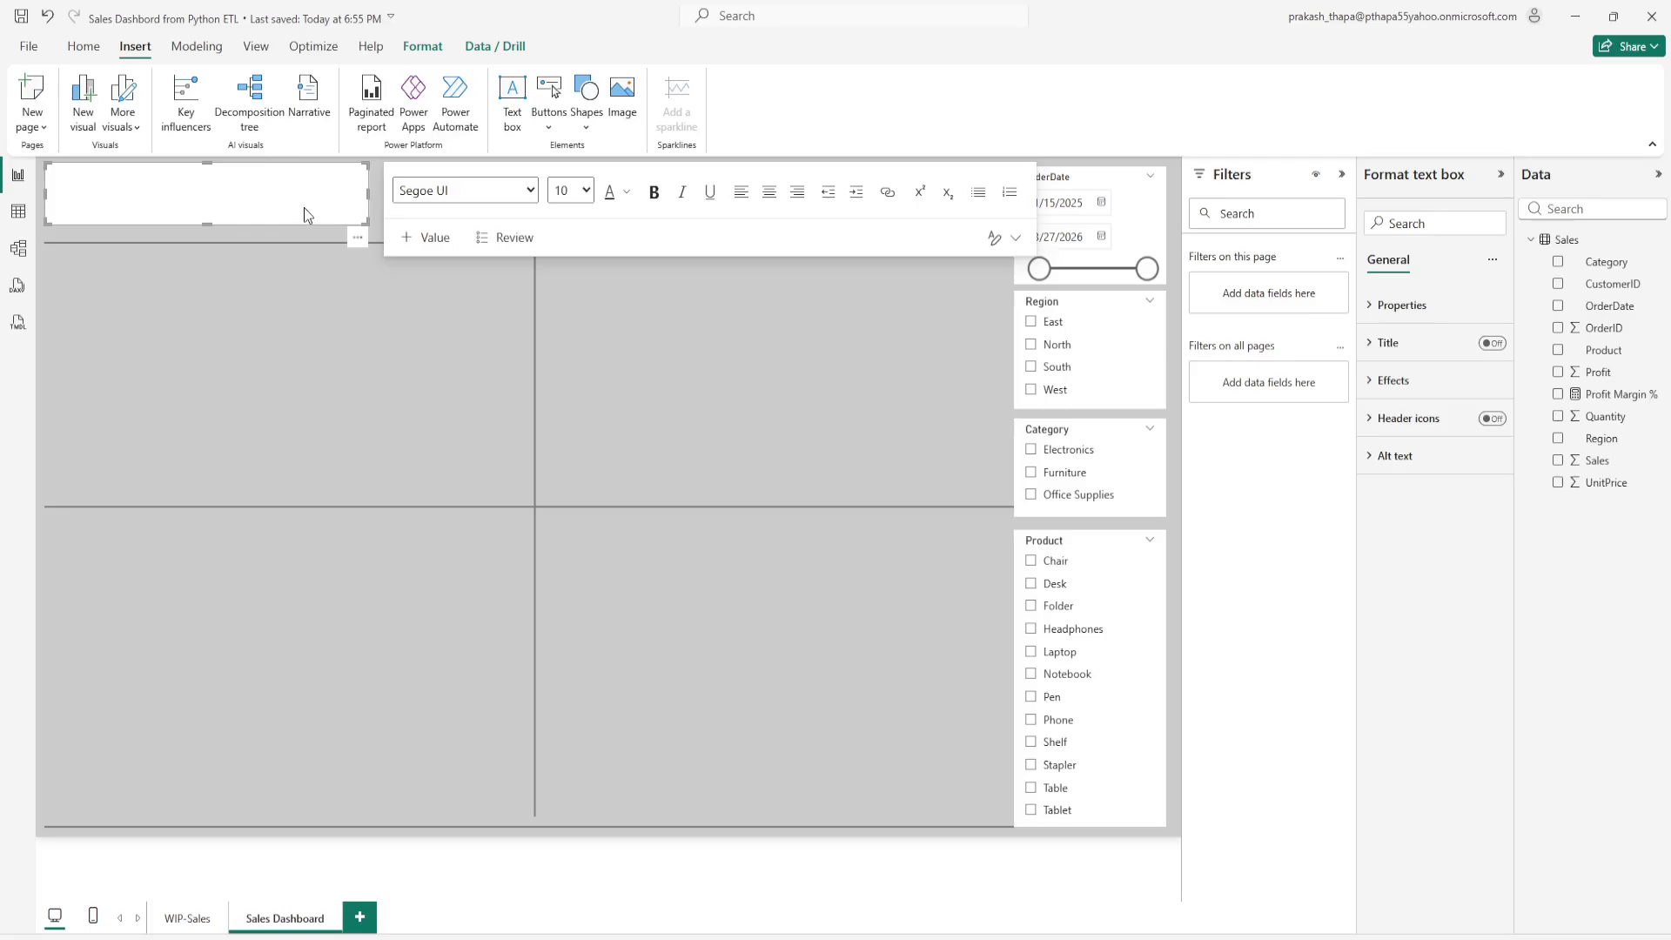
Step: Enter "Sales Performance Dashboard" in the text box as bold size 18 text and reduce the box's height to fit closely
left_click(309, 201)
type("Sales Performance Dashboar")
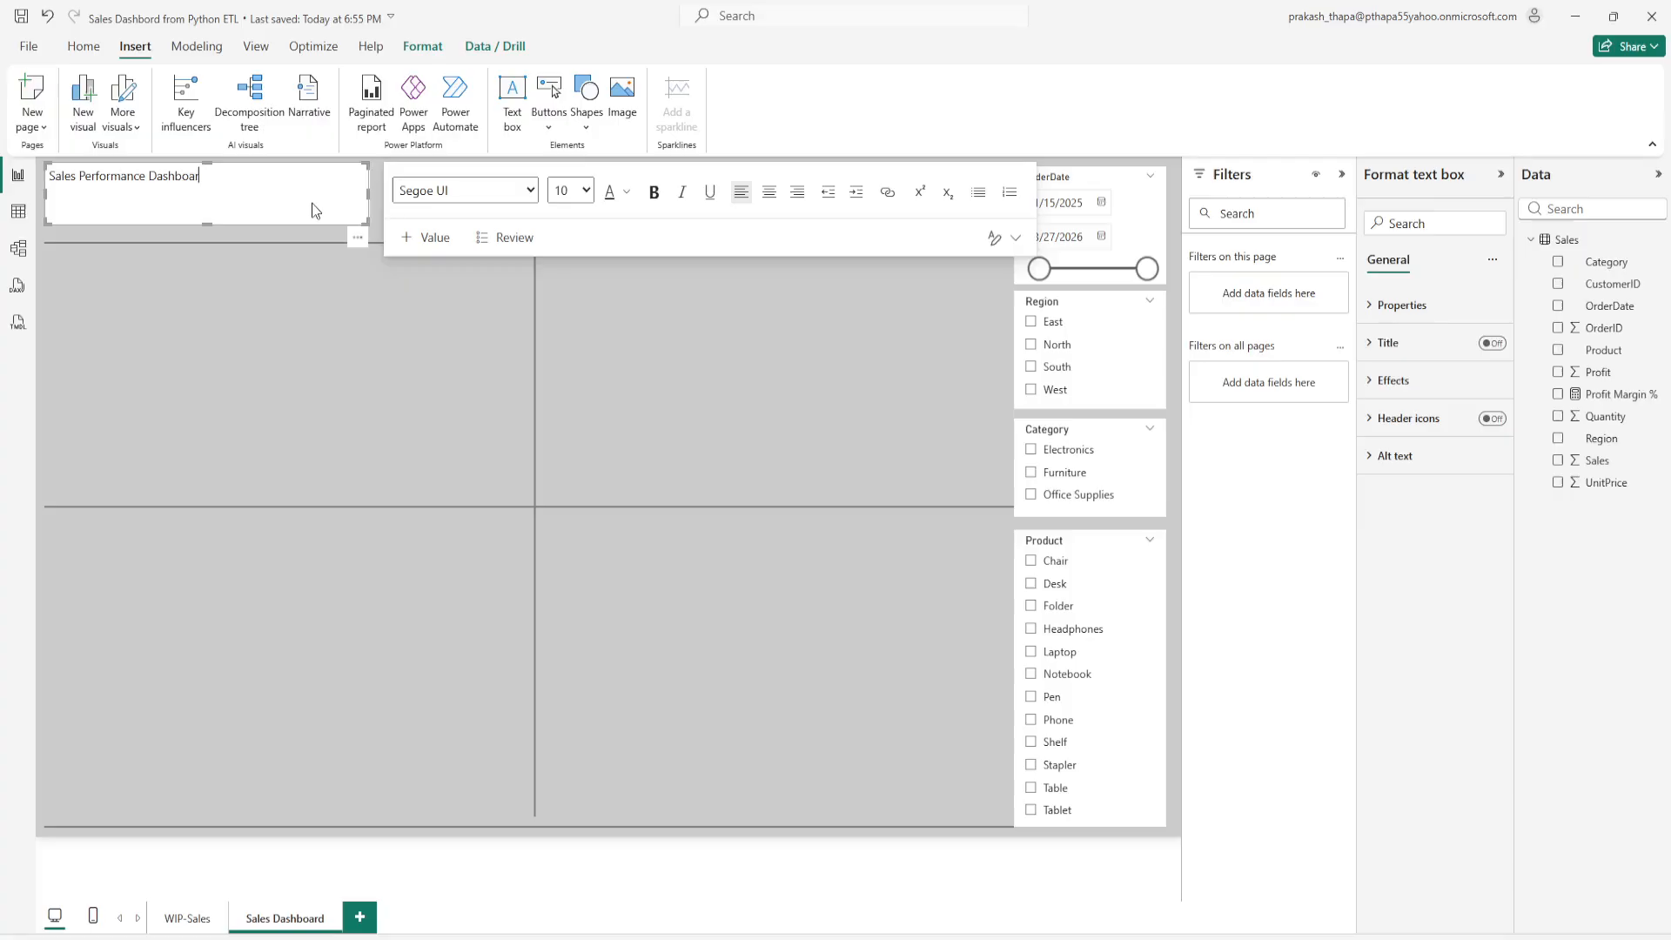
type("d")
key("ctrl+a")
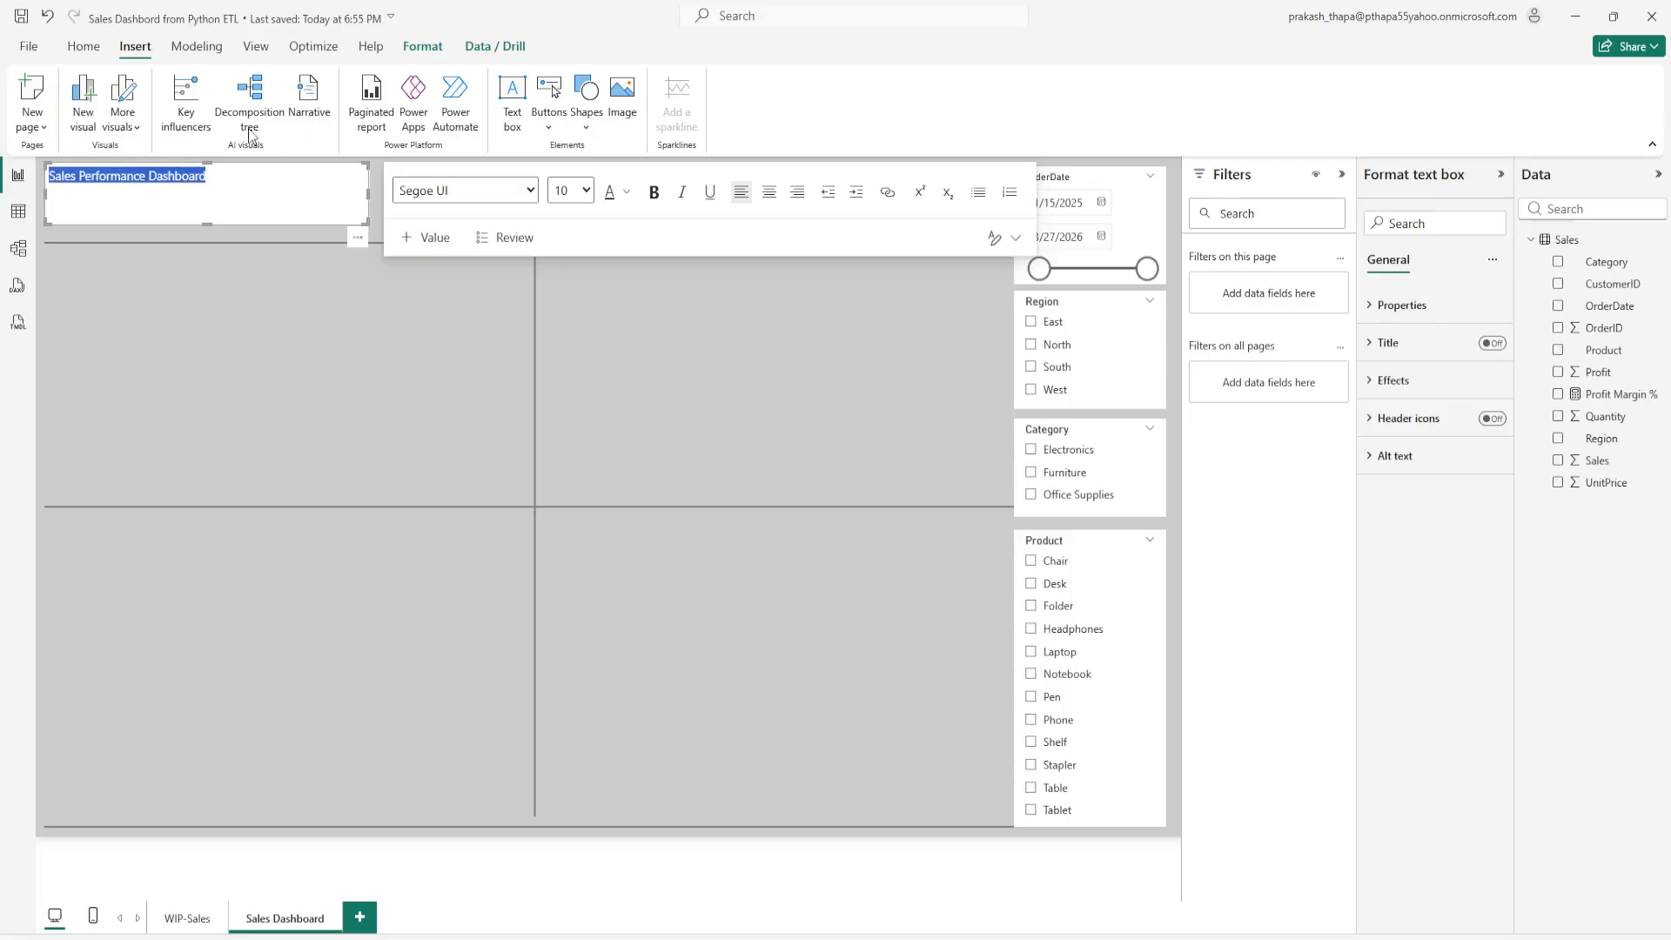
left_click(586, 190)
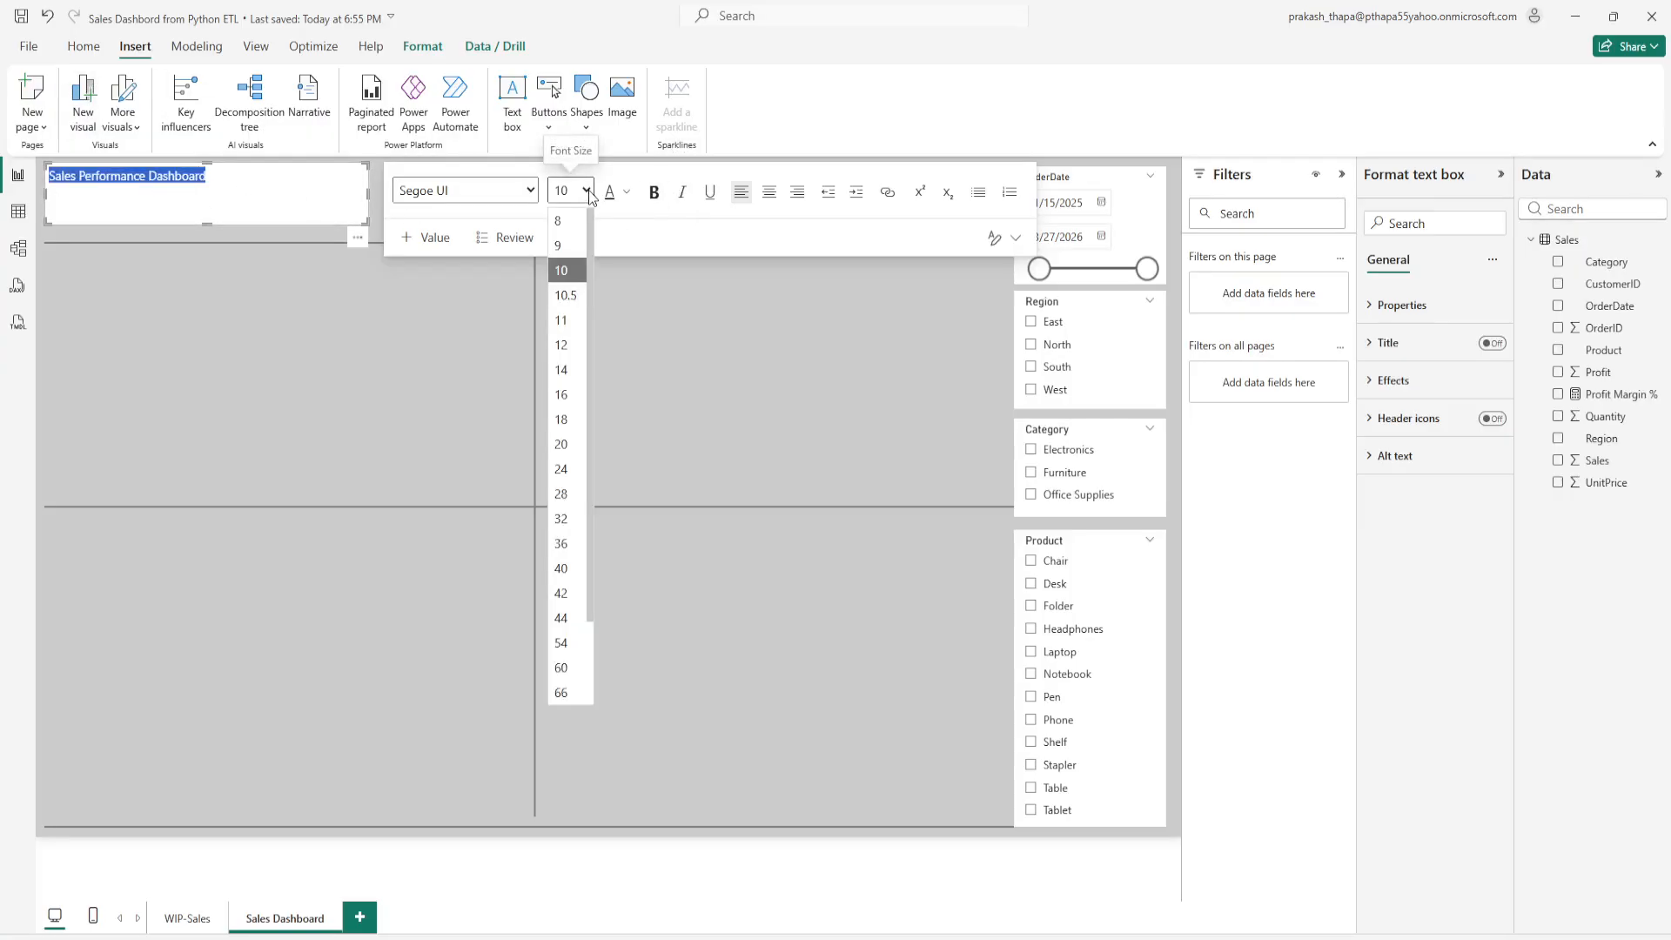
left_click(564, 427)
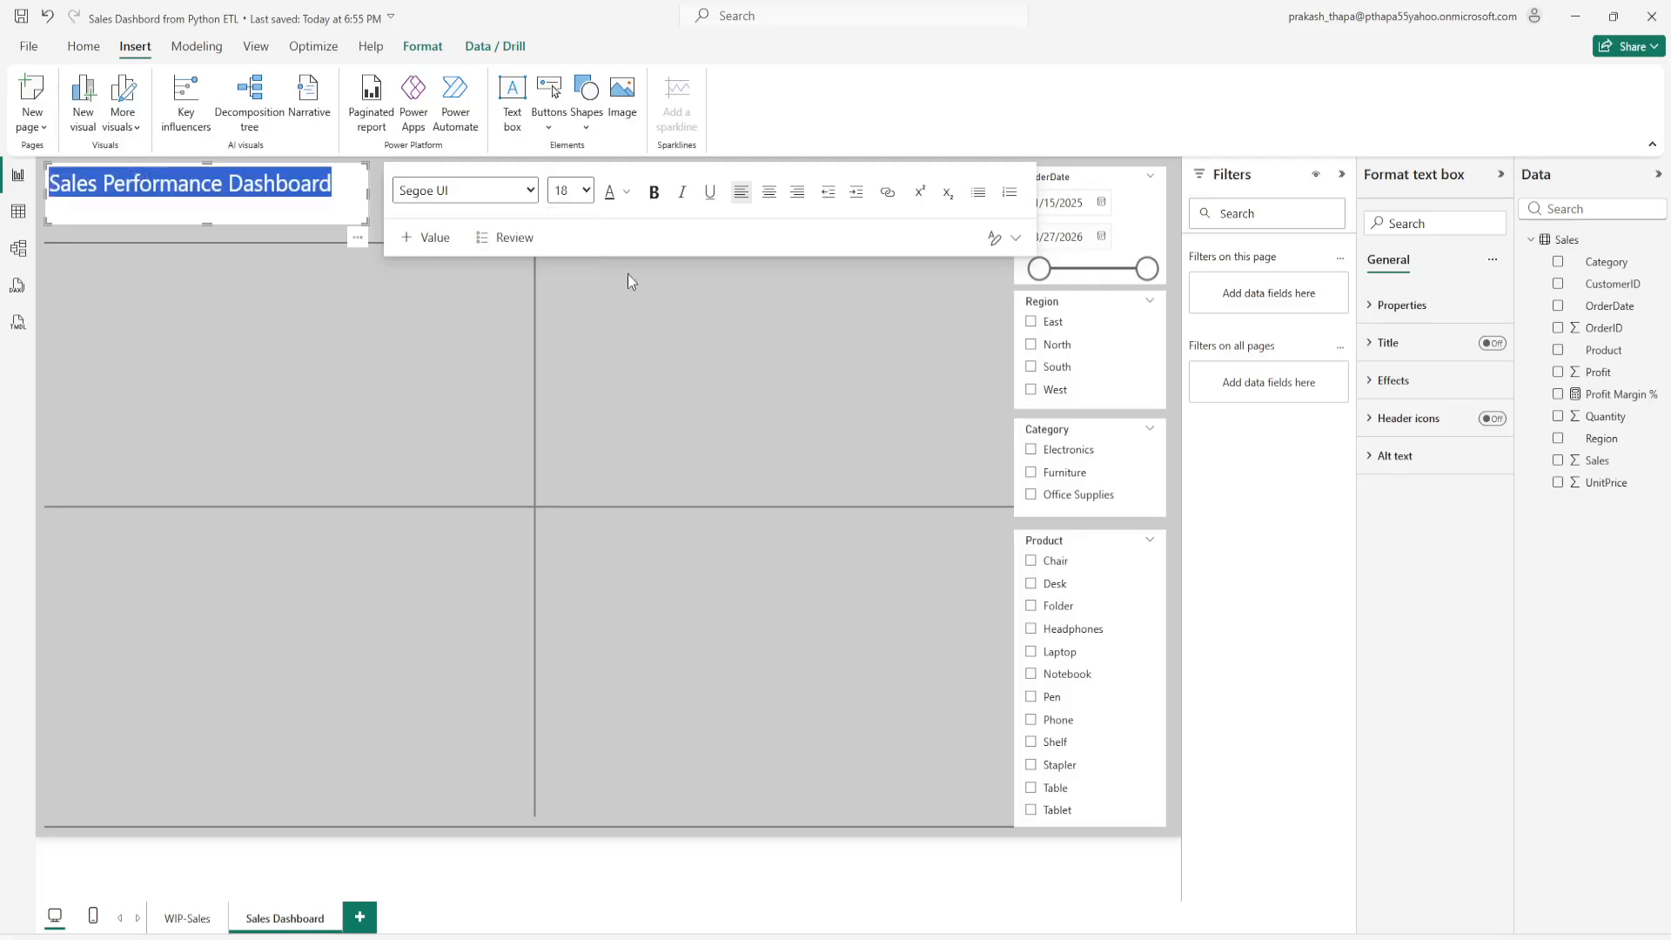
left_click(655, 195)
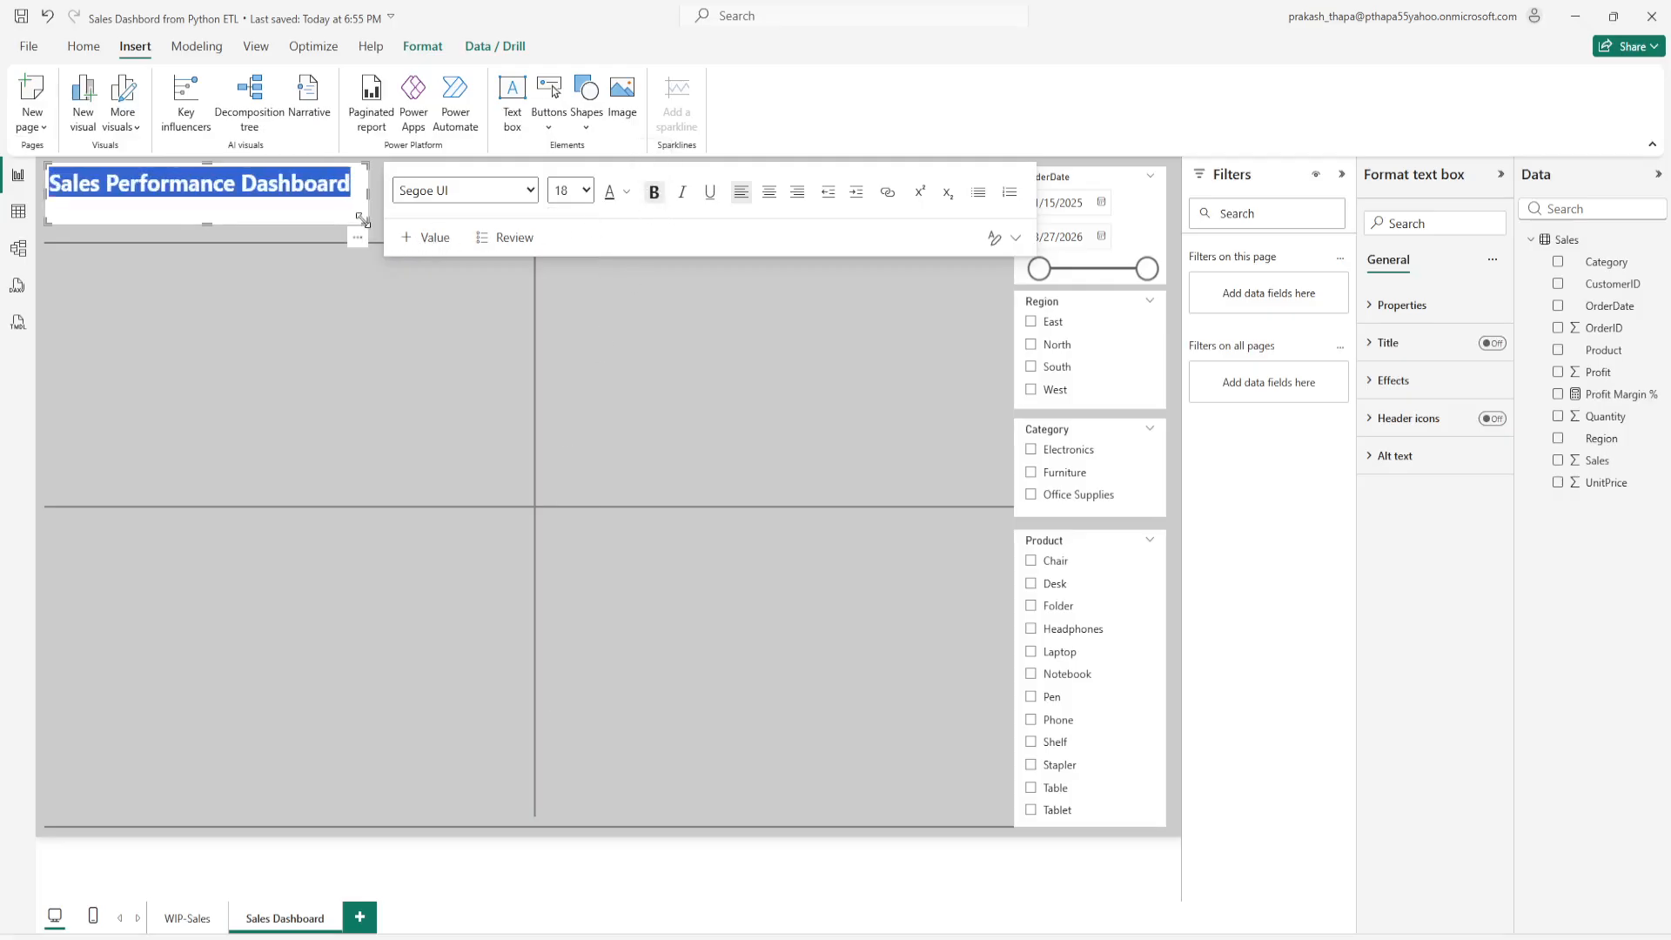
left_click_drag(362, 220, 362, 210)
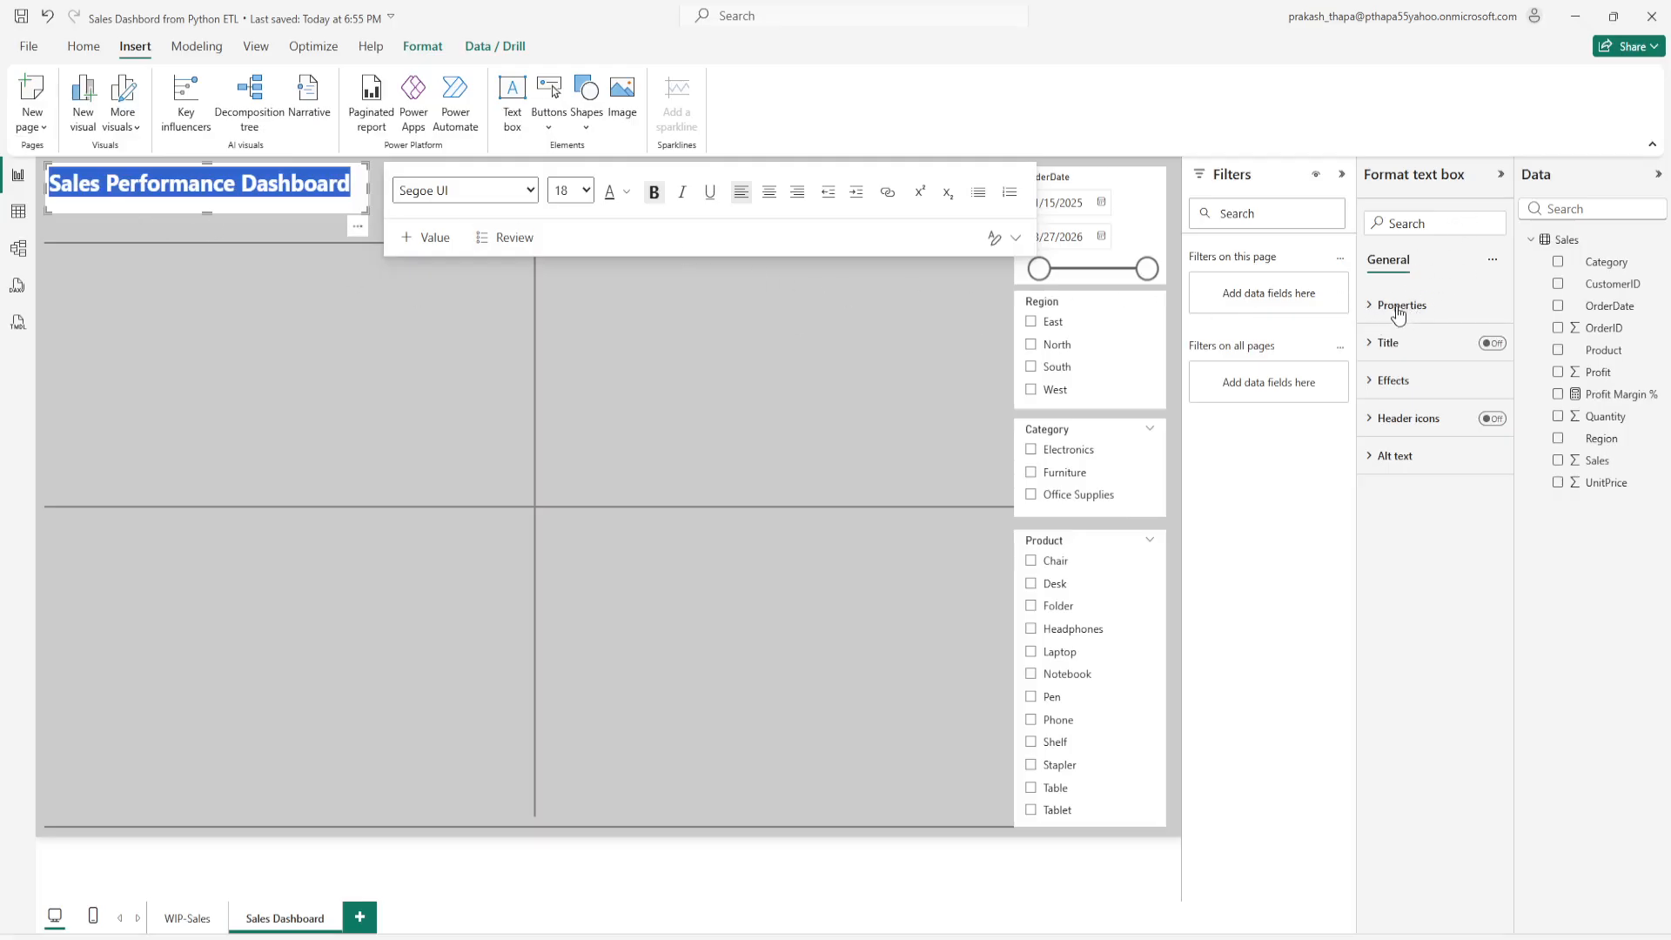
Step: Give the title text box a grey visual border with 6 px rounded corners
left_click(1372, 383)
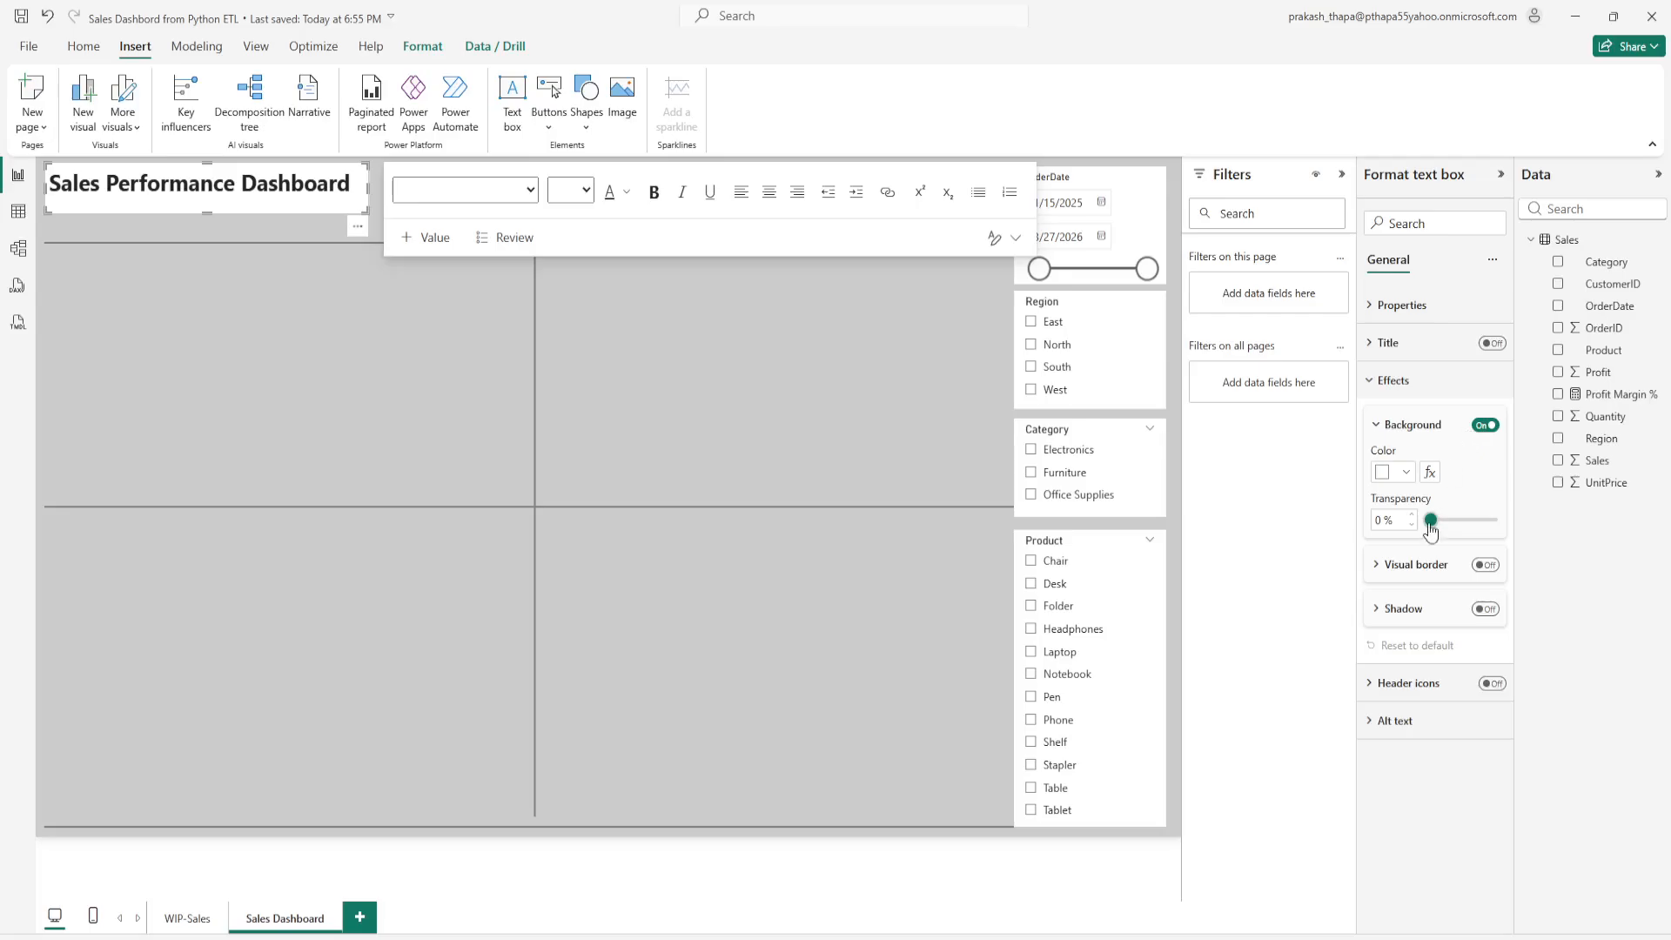
left_click(1485, 565)
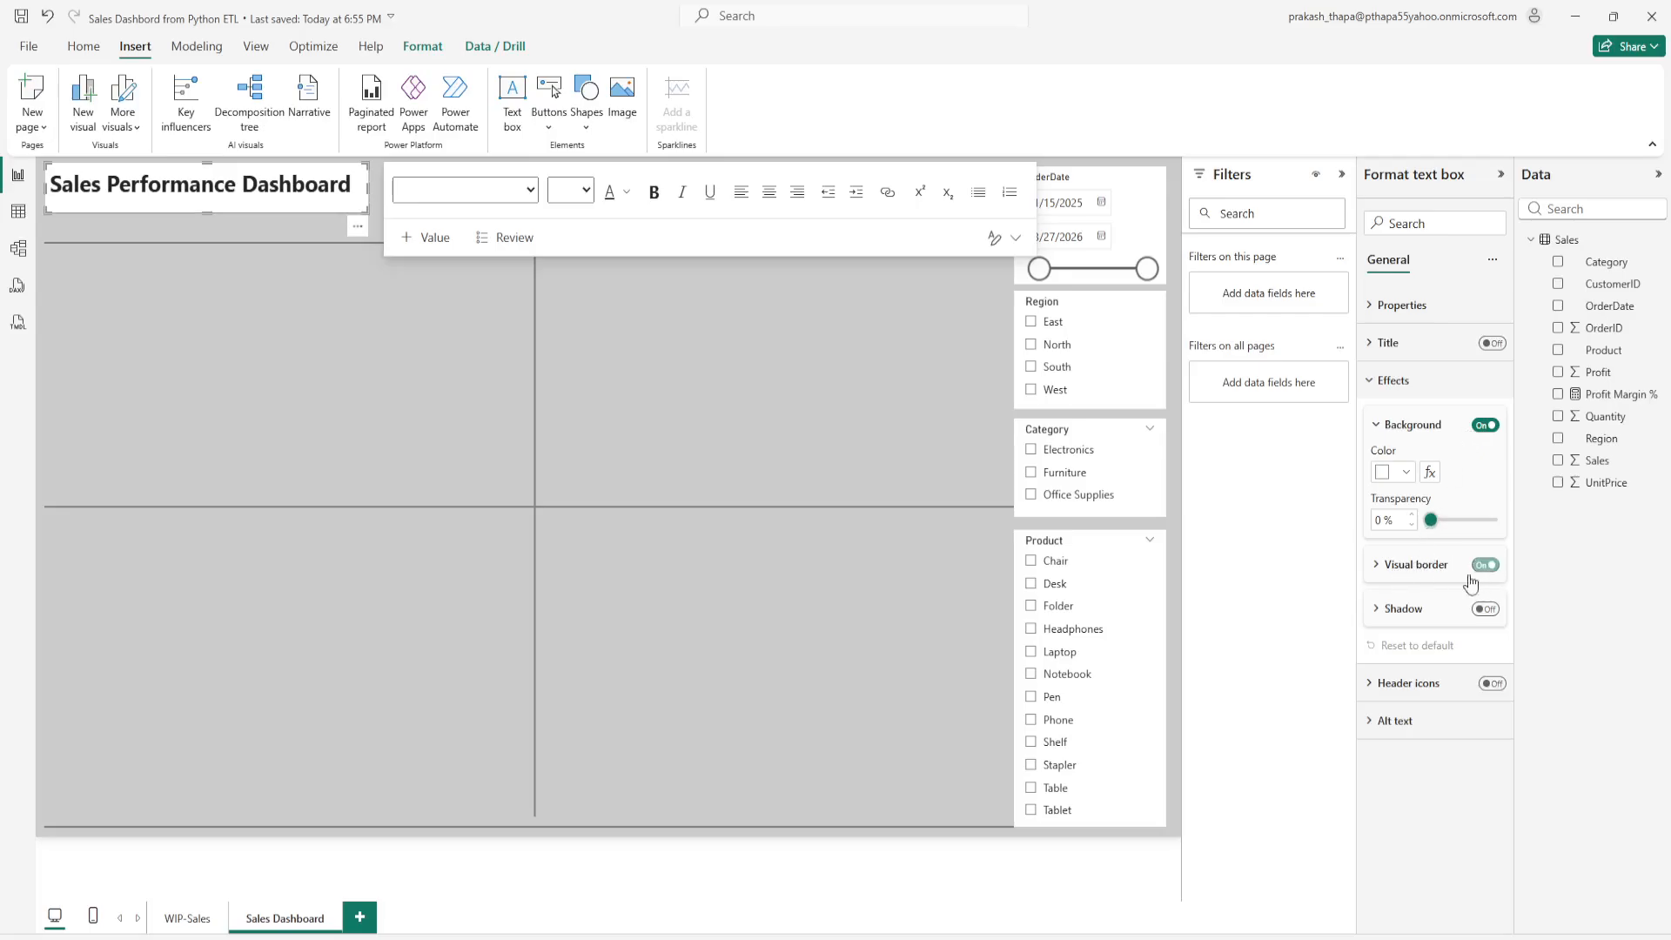
left_click(1391, 567)
left_click(1406, 612)
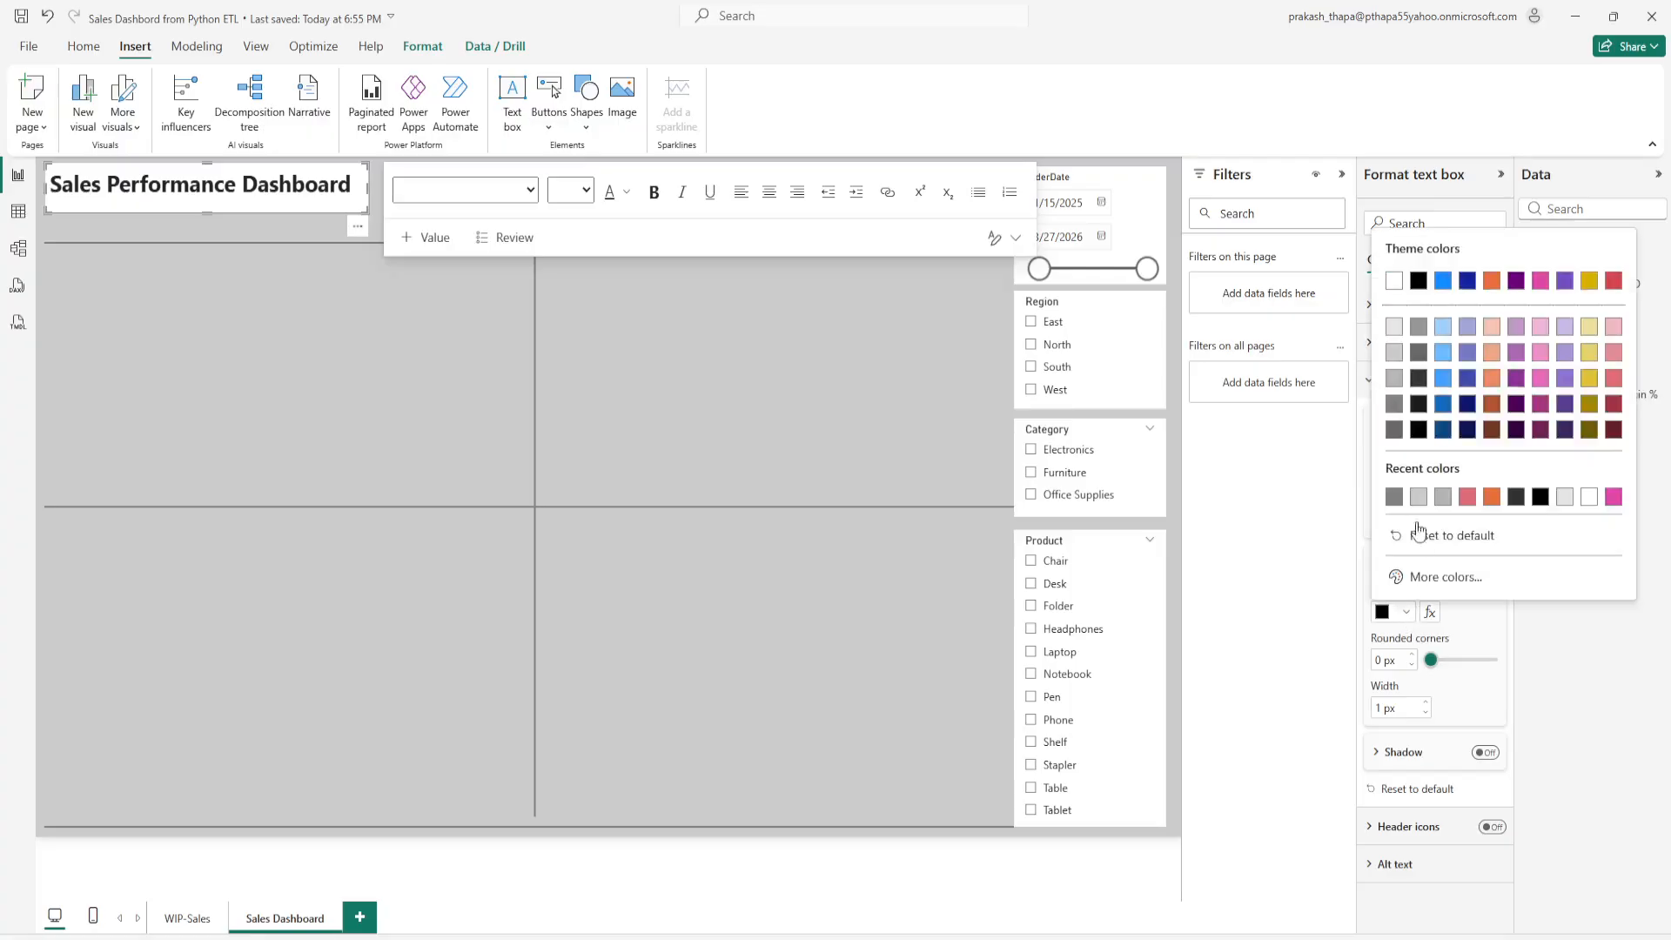
left_click(1394, 496)
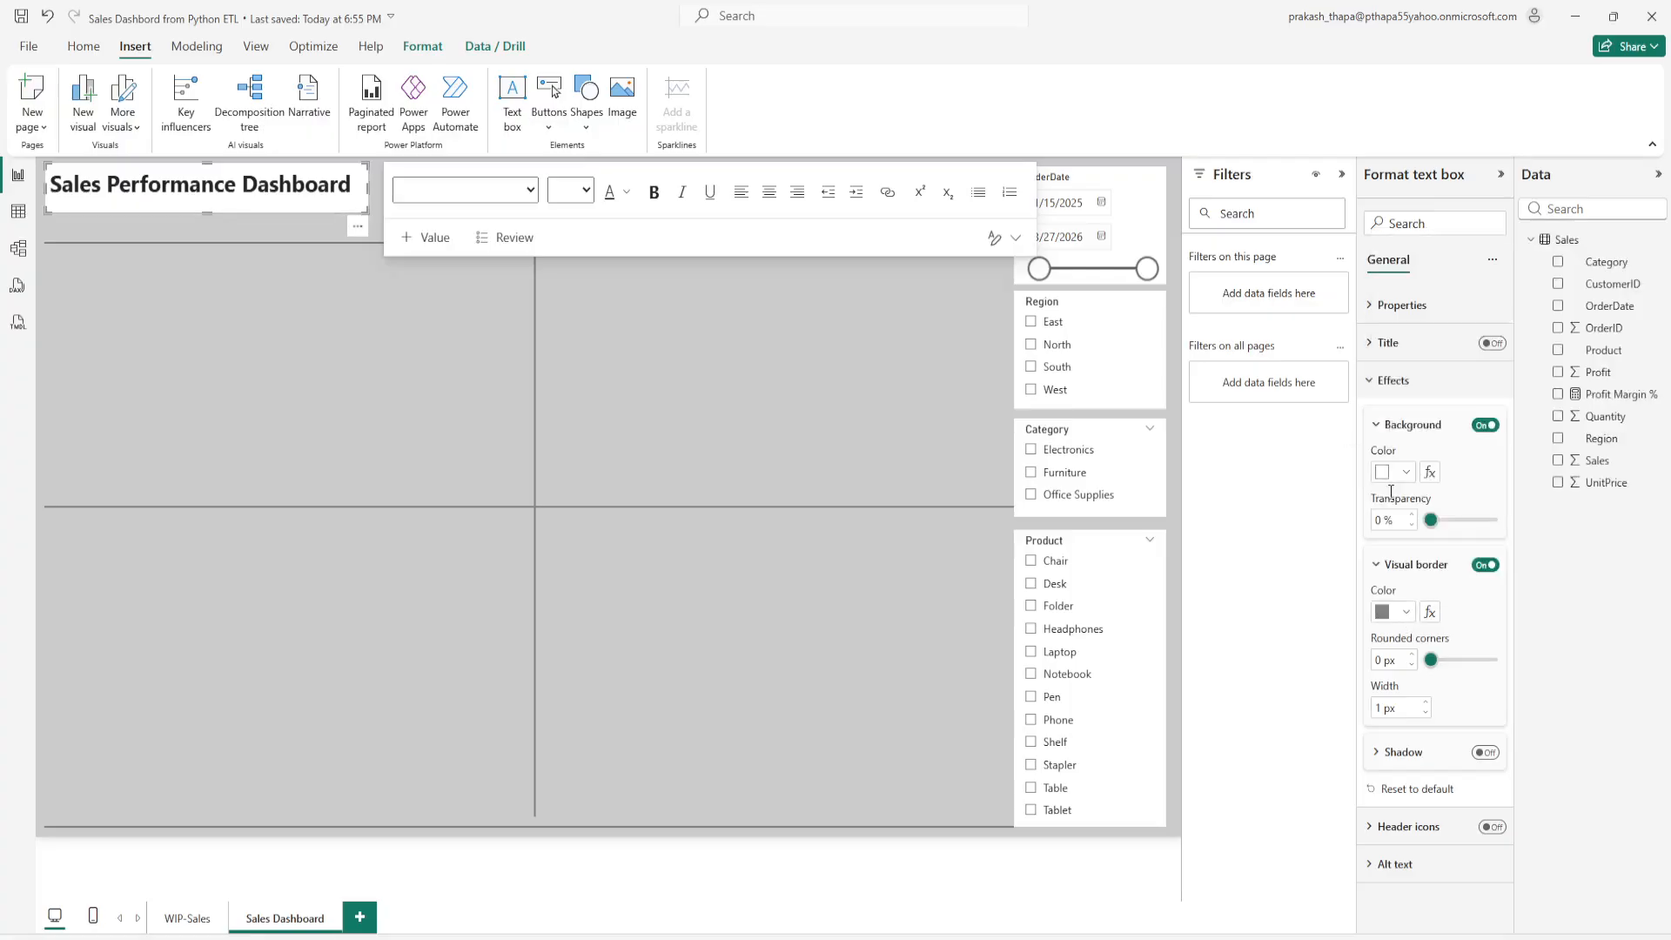
left_click(1412, 657)
left_click(1412, 657)
left_click(1412, 657)
left_click(1412, 656)
left_click(1412, 657)
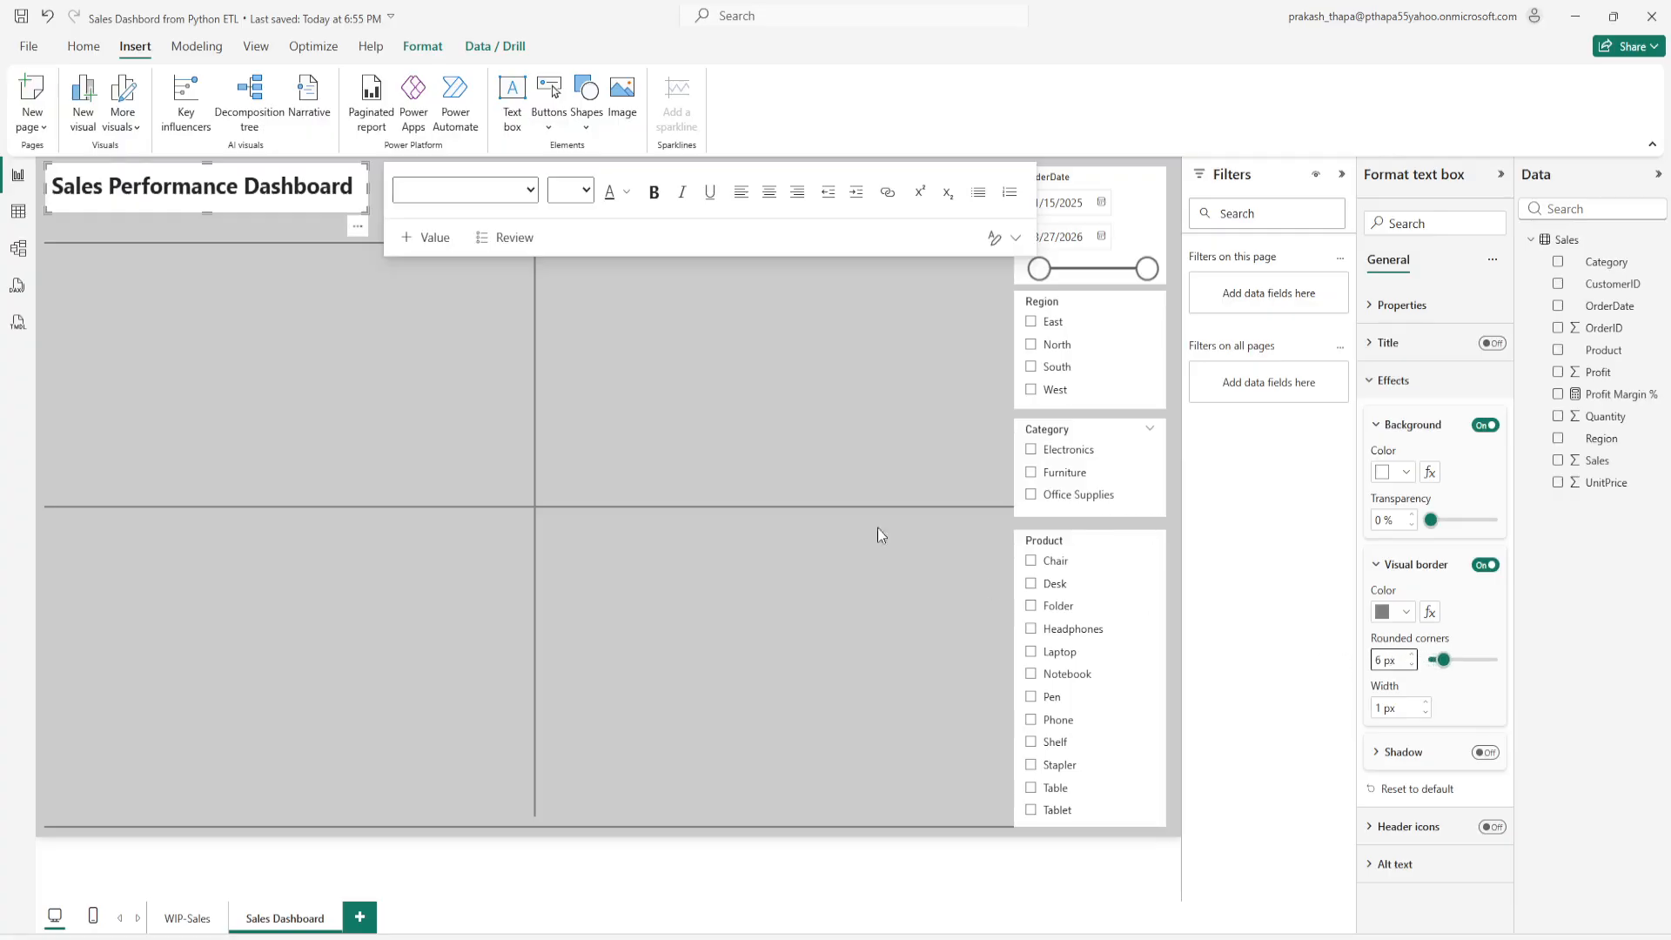
left_click(367, 385)
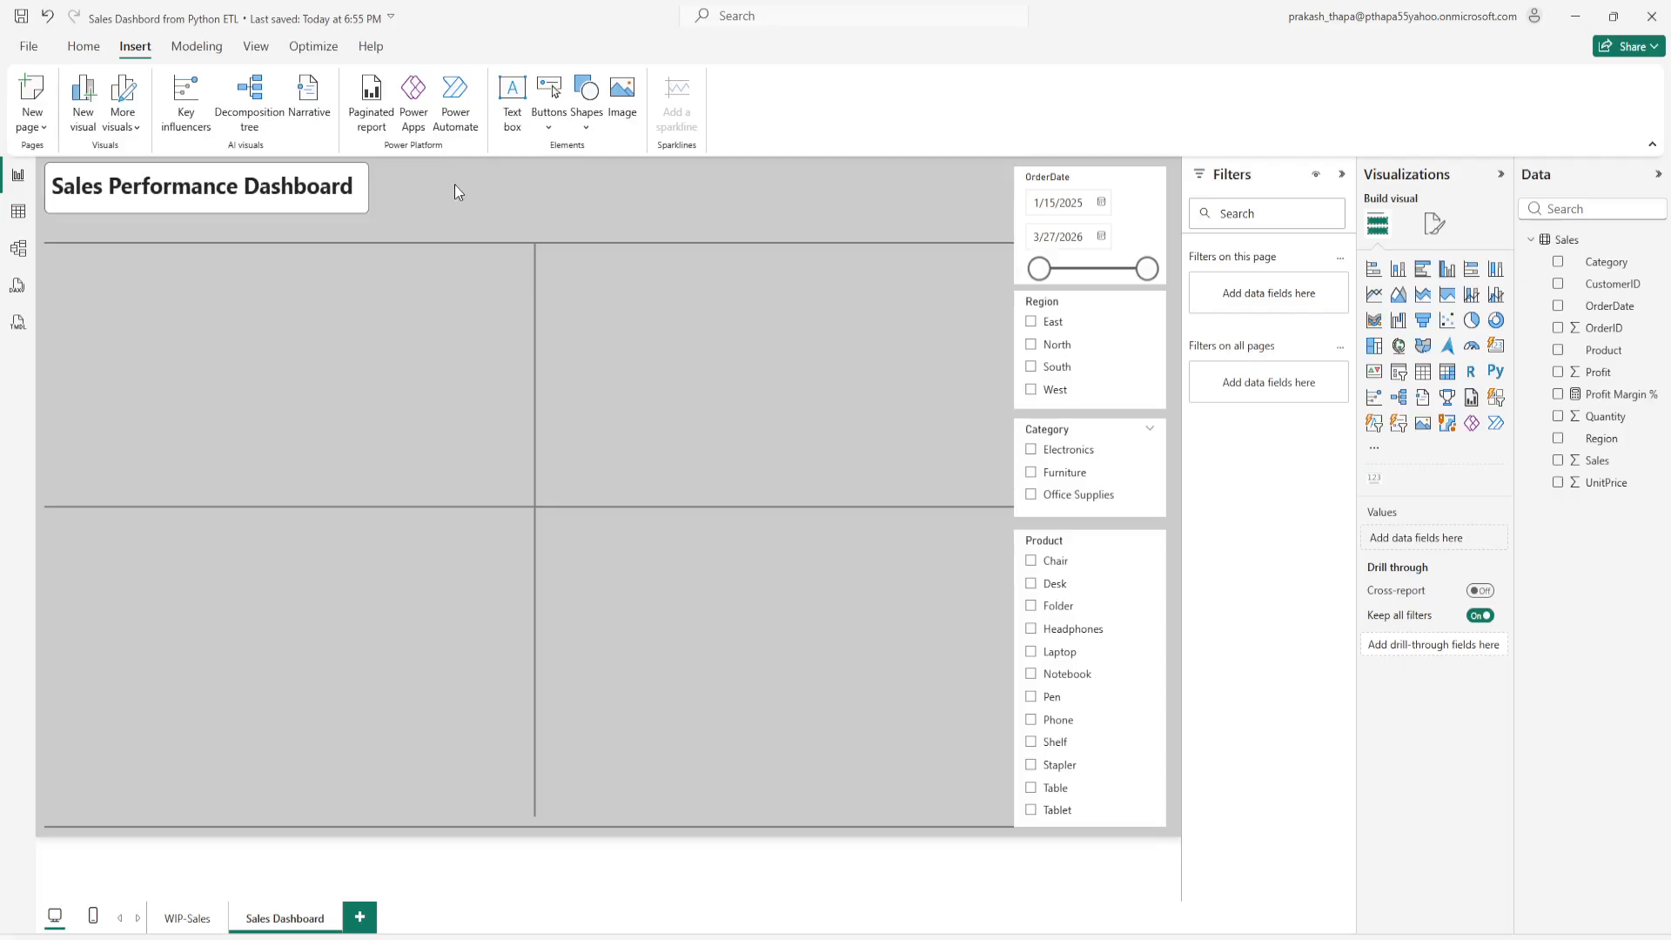
Step: Recolor the "Sales Performance Dashboard" title text red to match the title on WIP-Sales
left_click(324, 183)
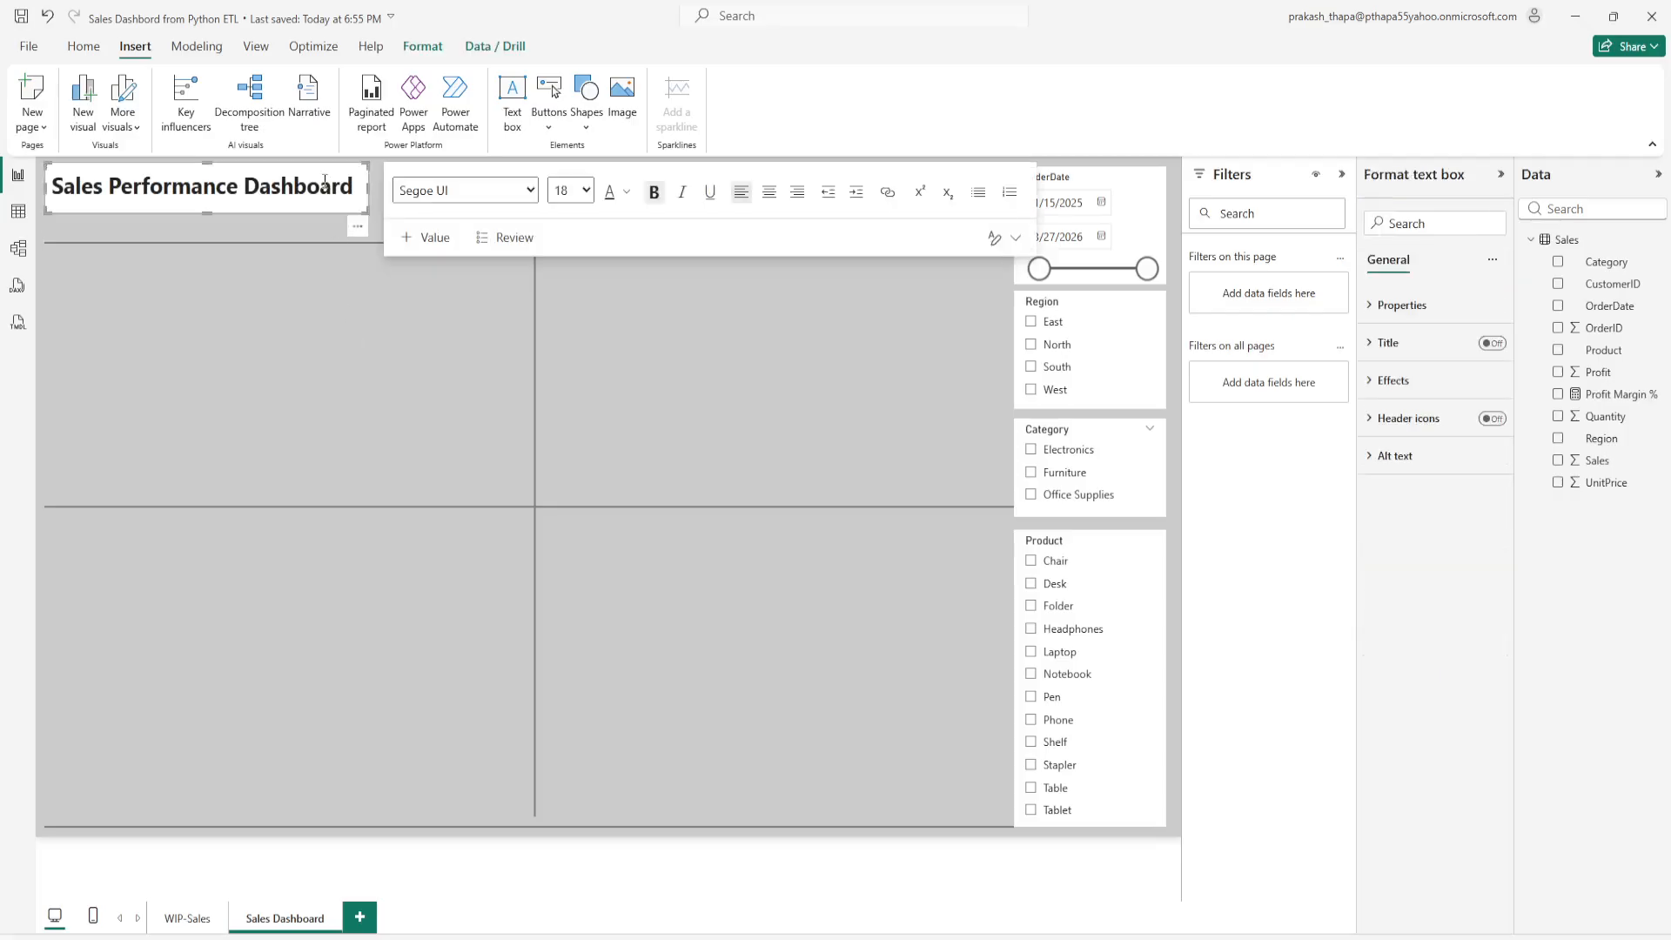
left_click(188, 918)
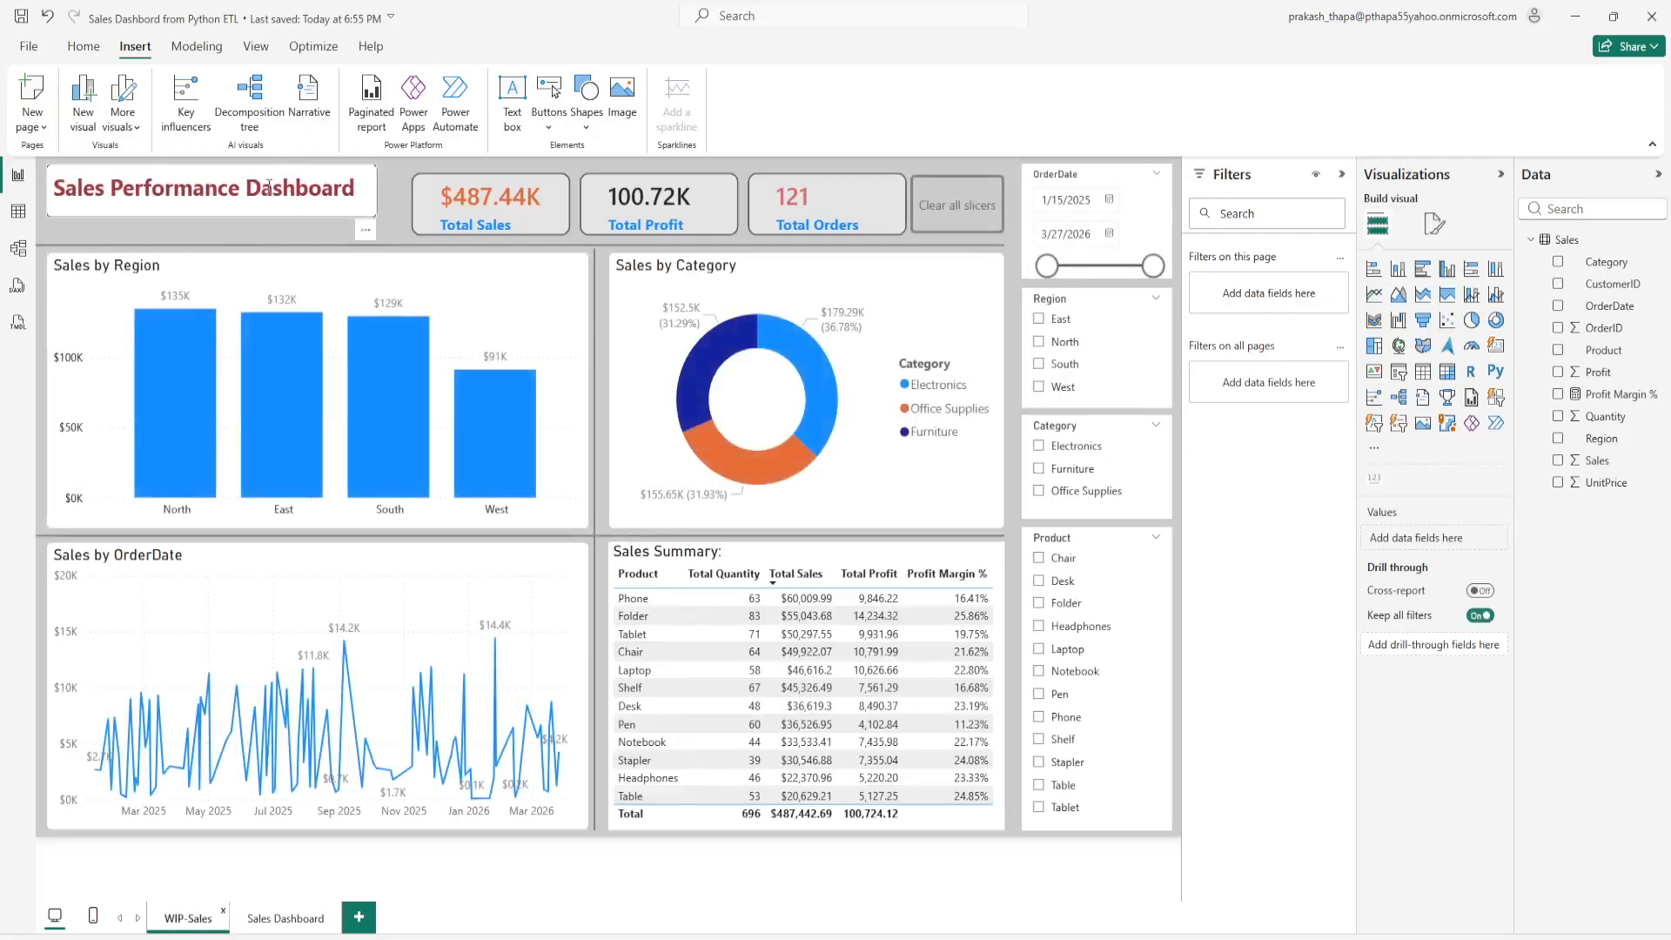
left_click(275, 918)
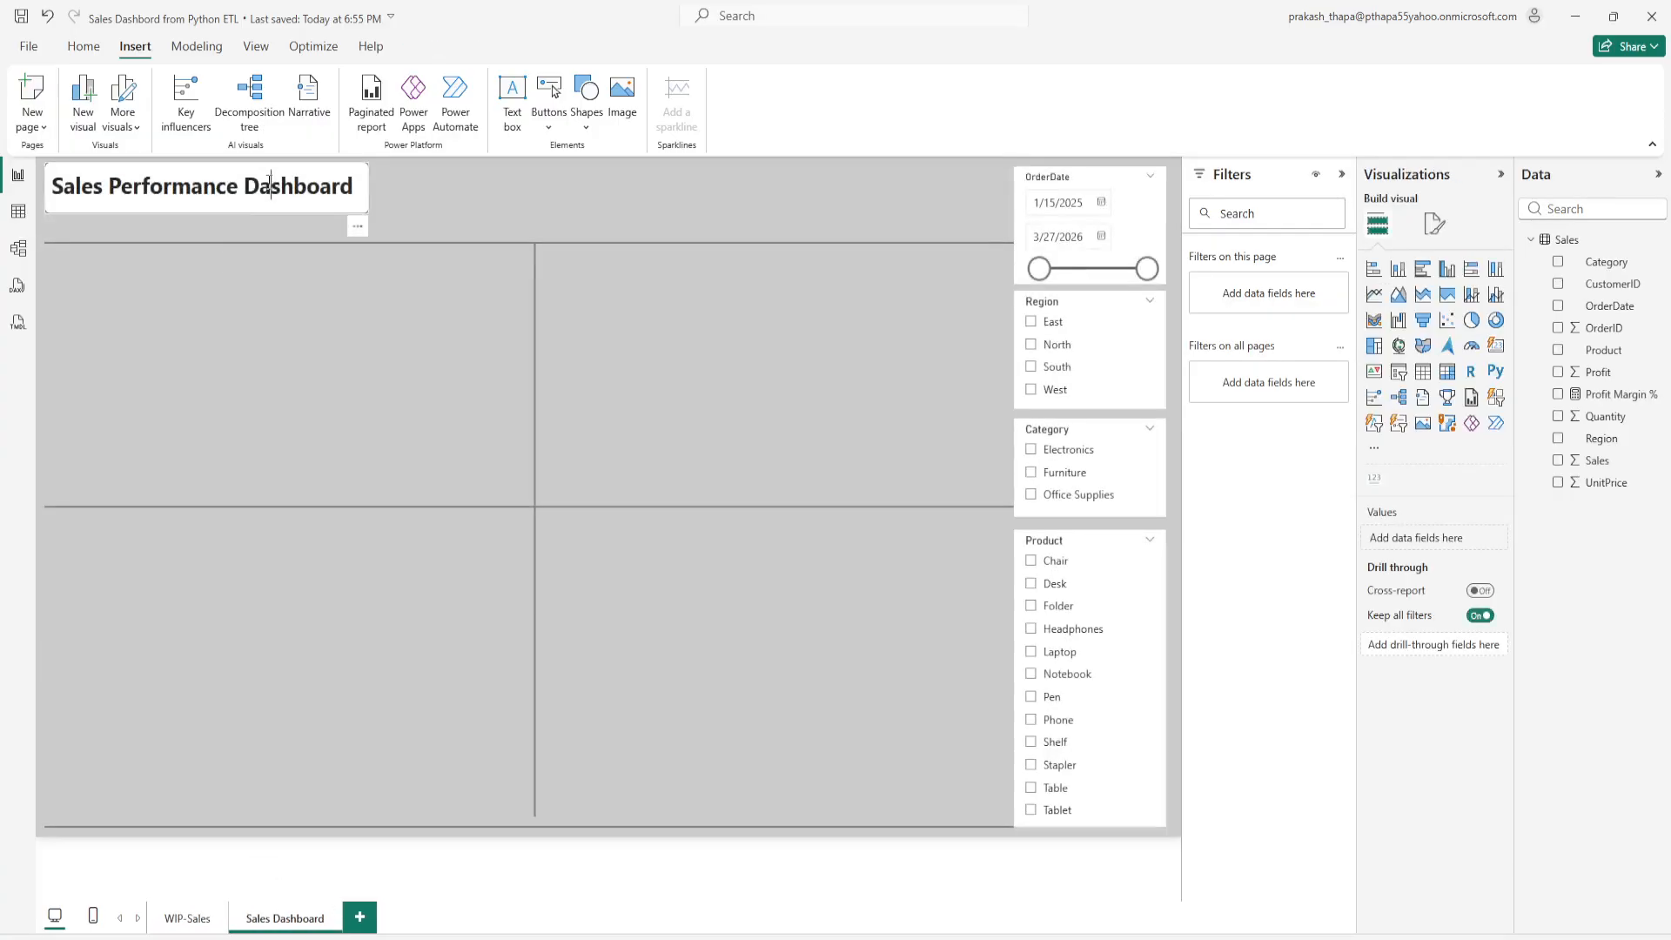
triple_click(270, 185)
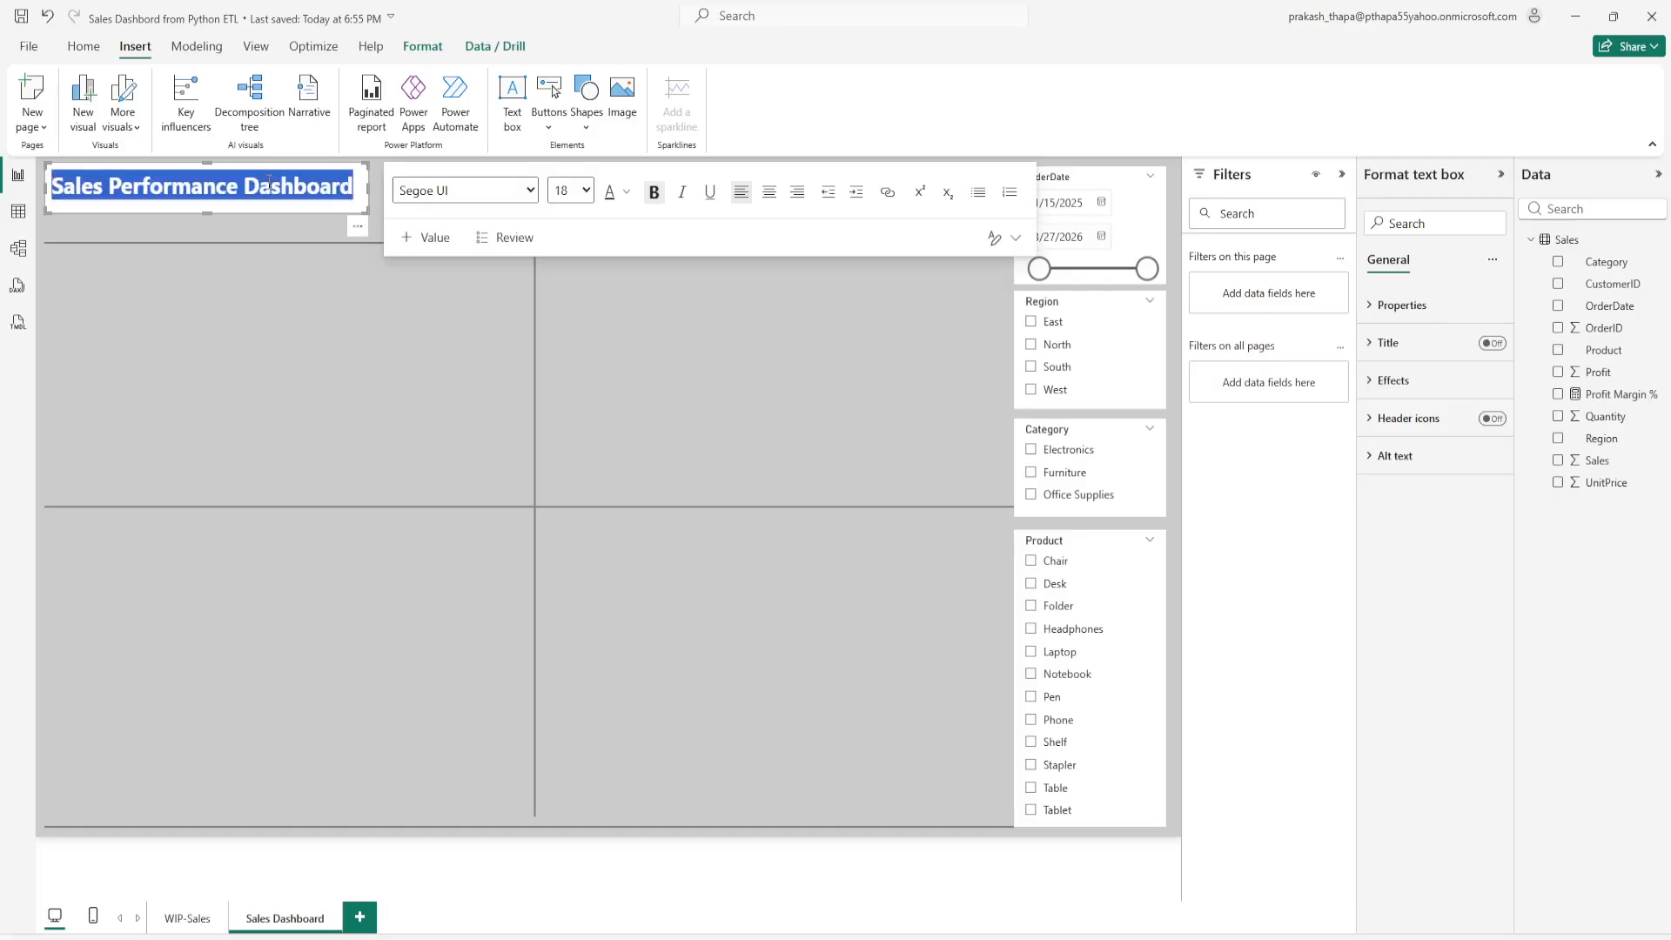
left_click(630, 198)
left_click(862, 256)
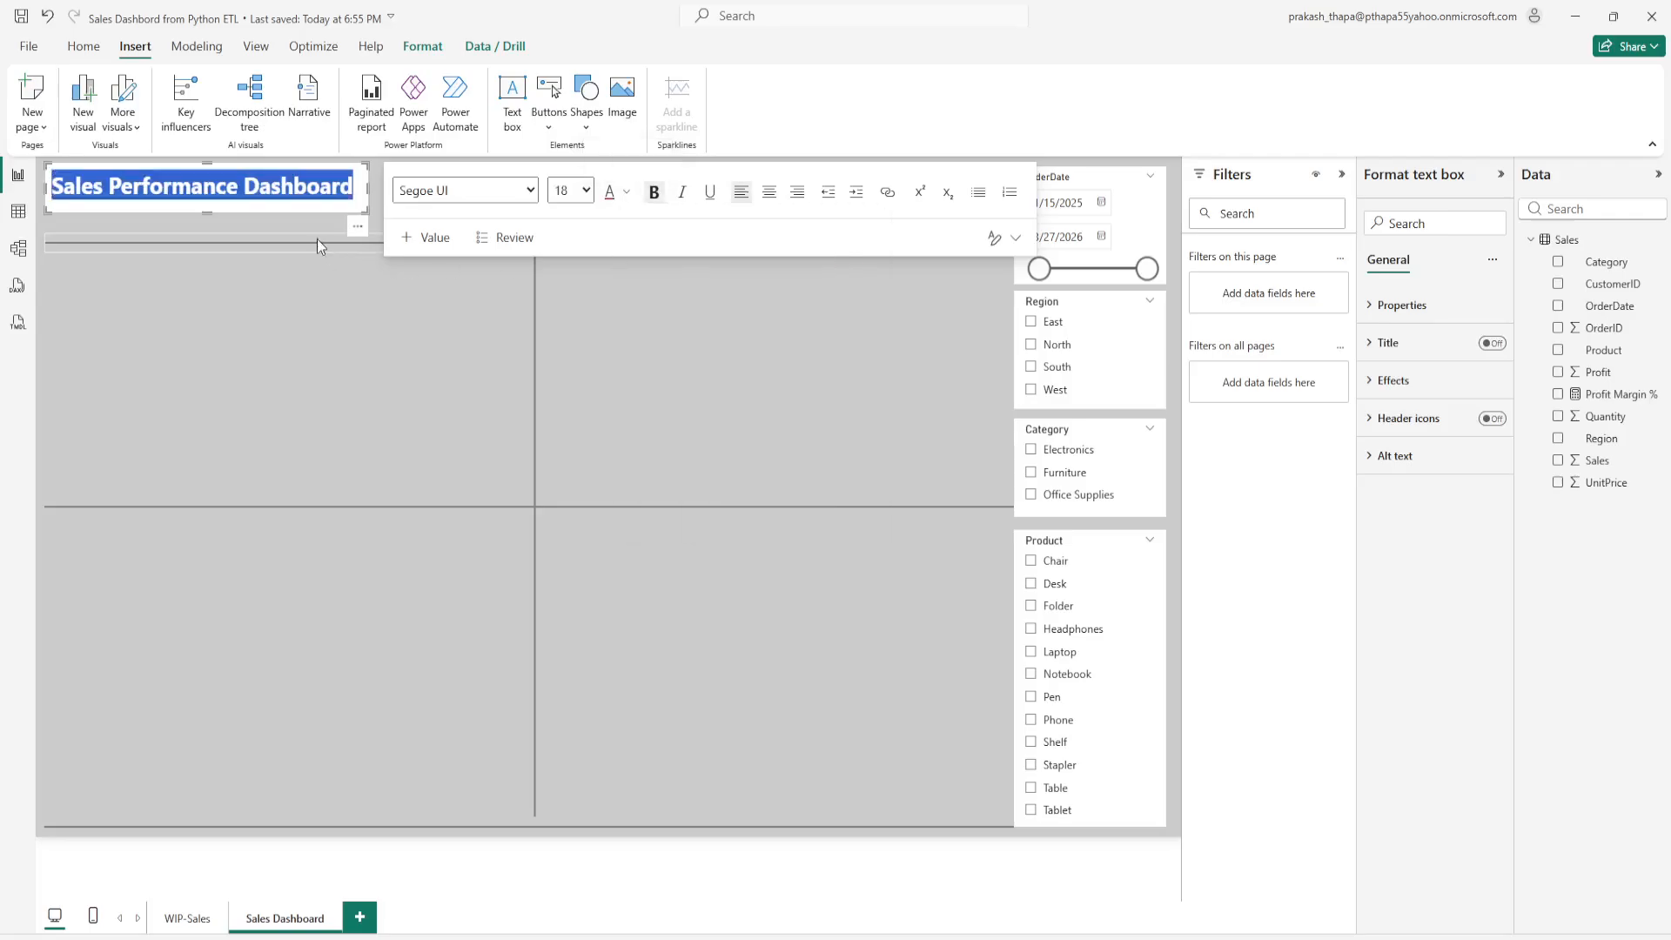
left_click(349, 316)
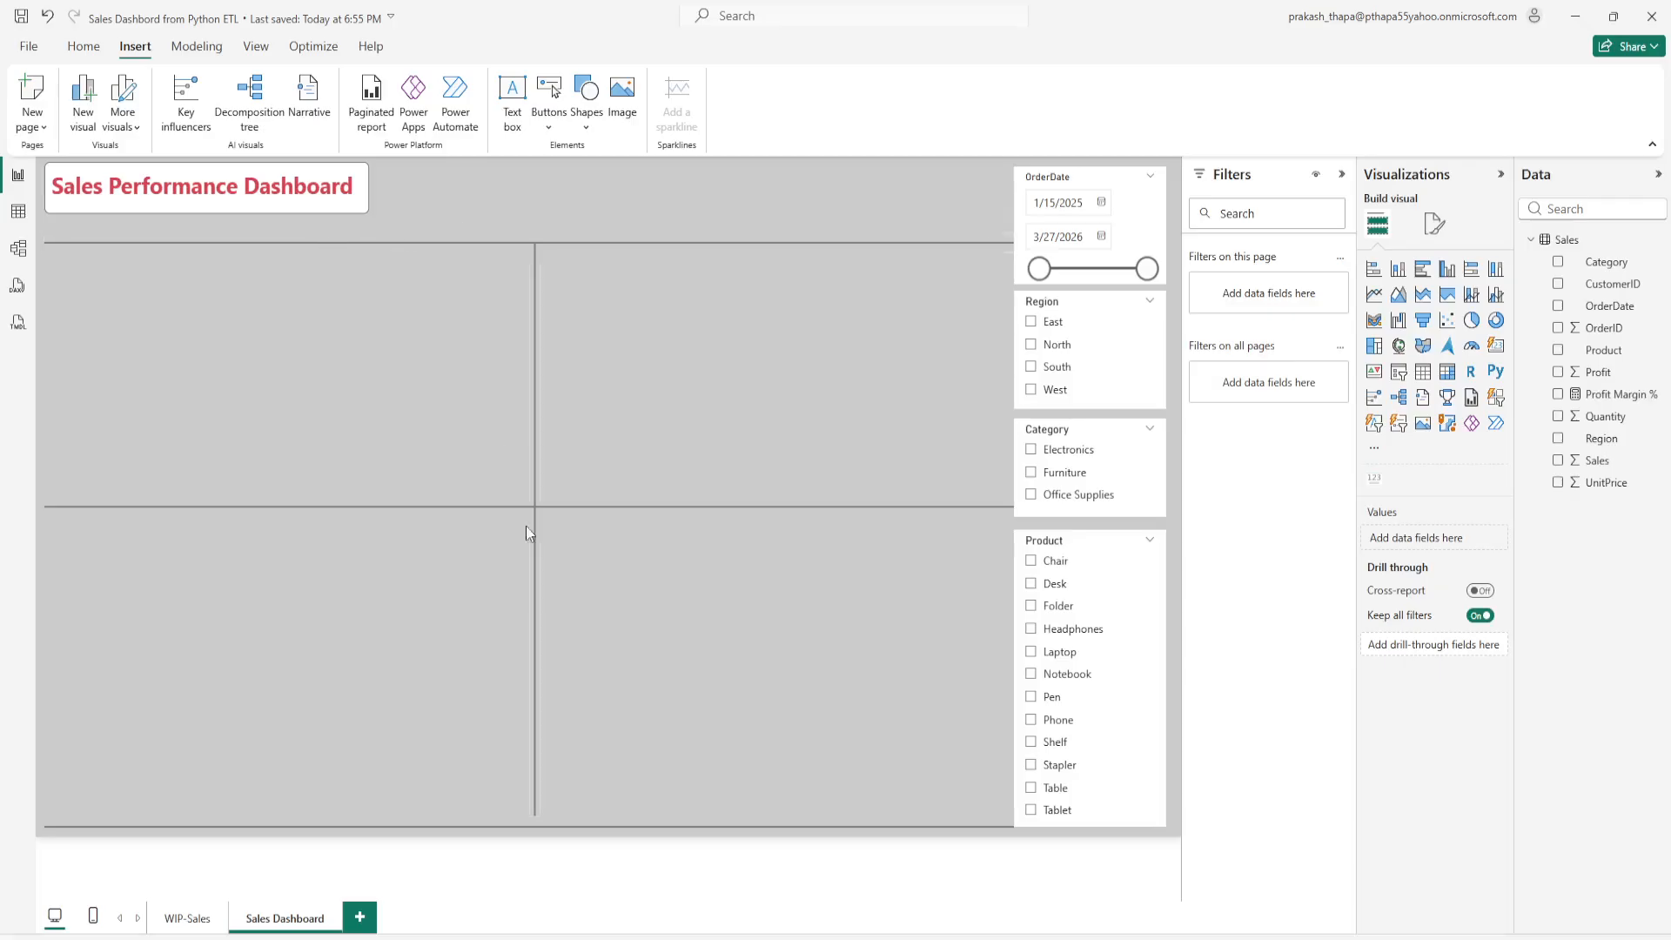
Step: Insert a card visual following WIP-Sales, shrink it to a flat strip, and place it beside the title above the upper divider
left_click(188, 918)
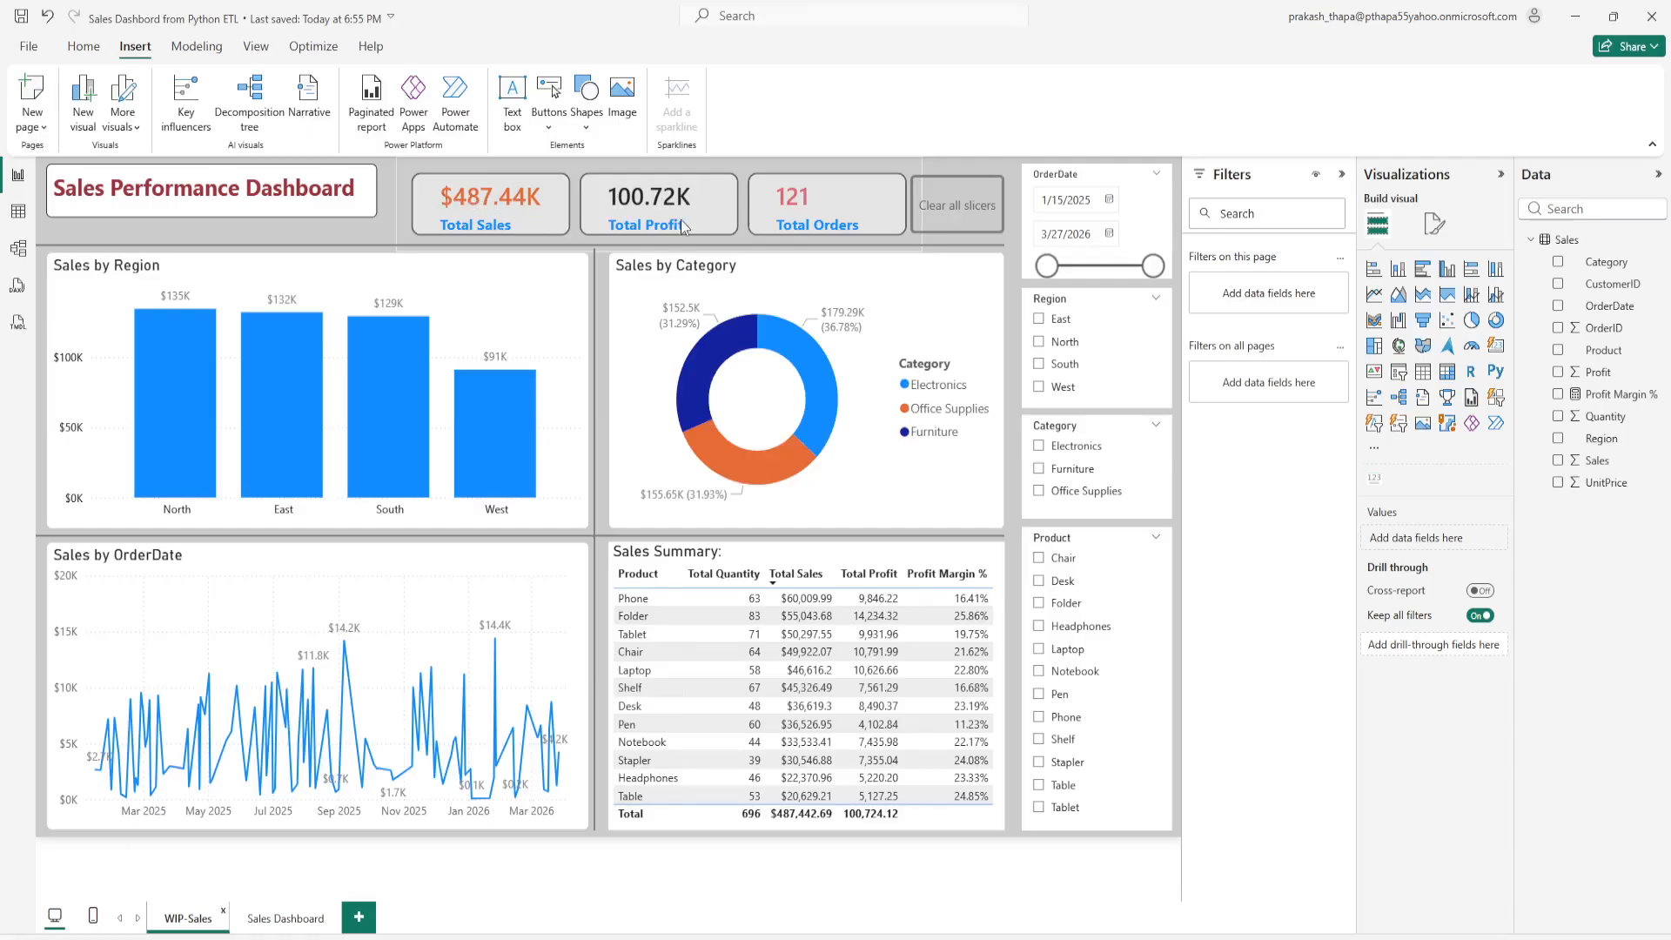
left_click(287, 918)
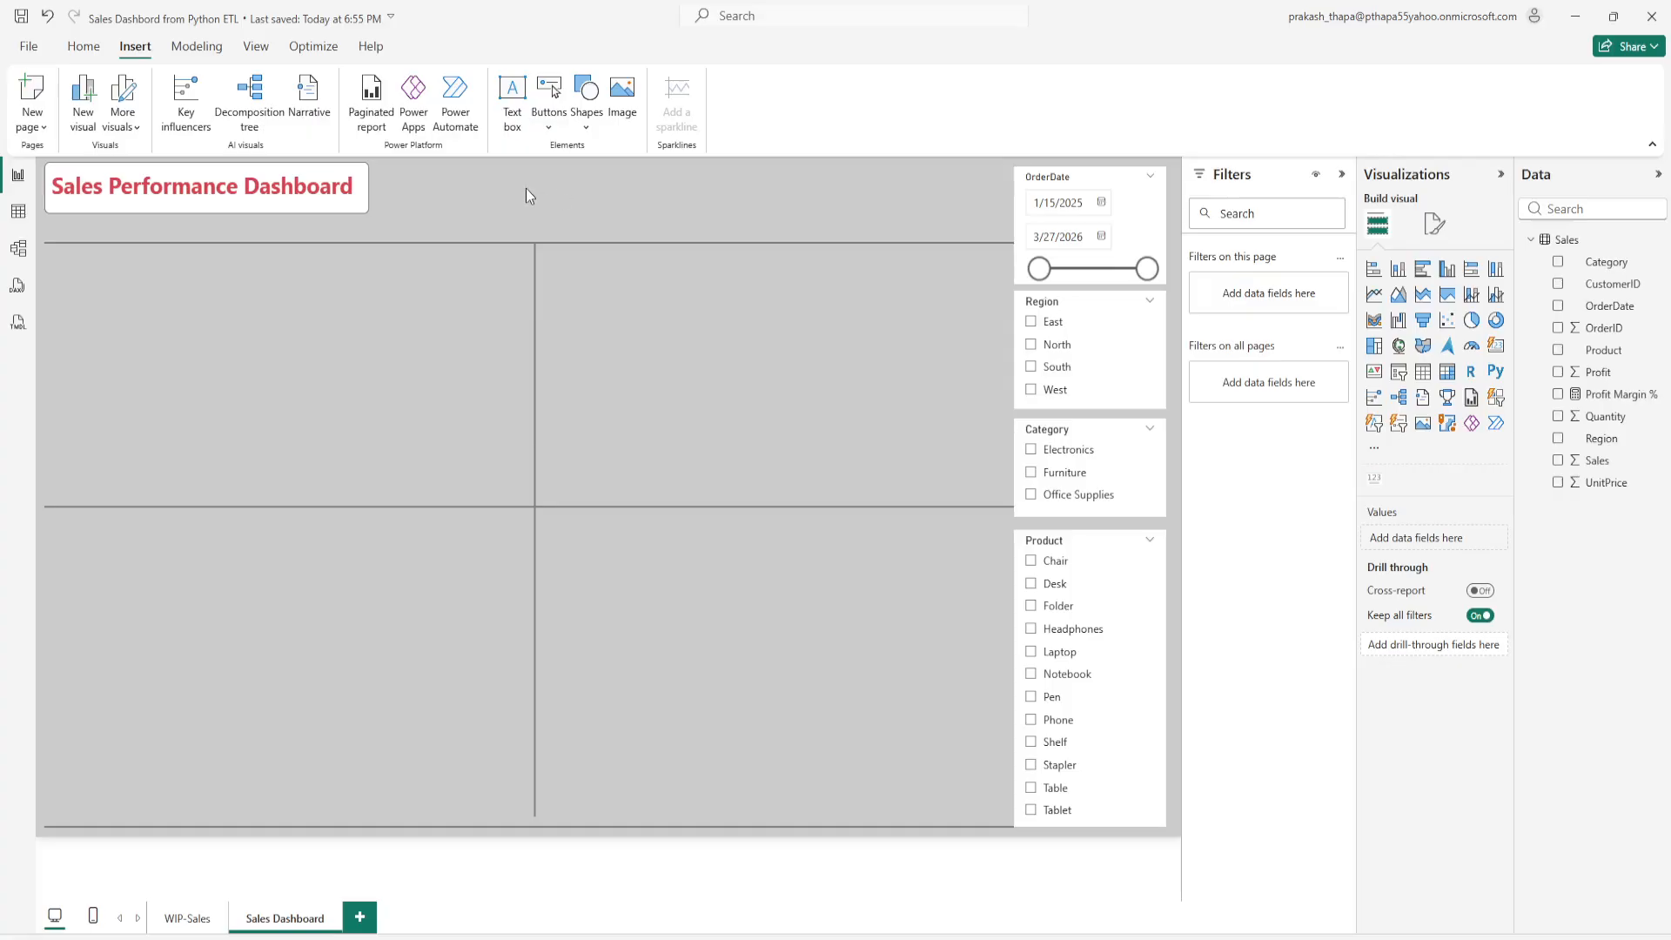
left_click(1496, 348)
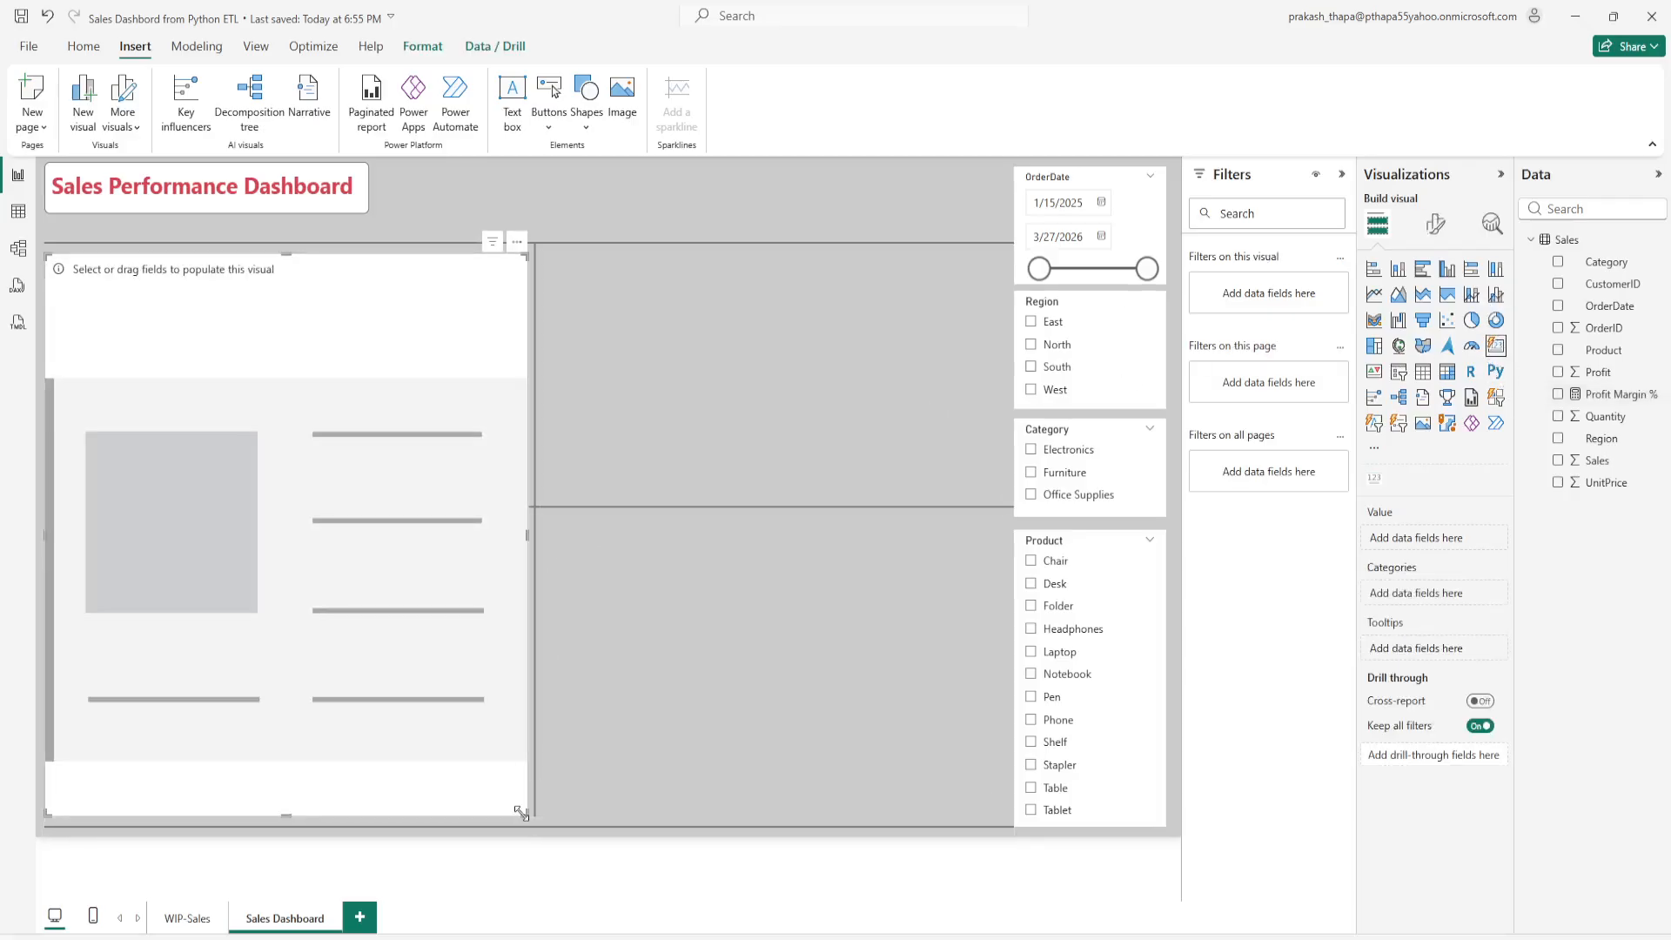
left_click_drag(527, 818, 549, 315)
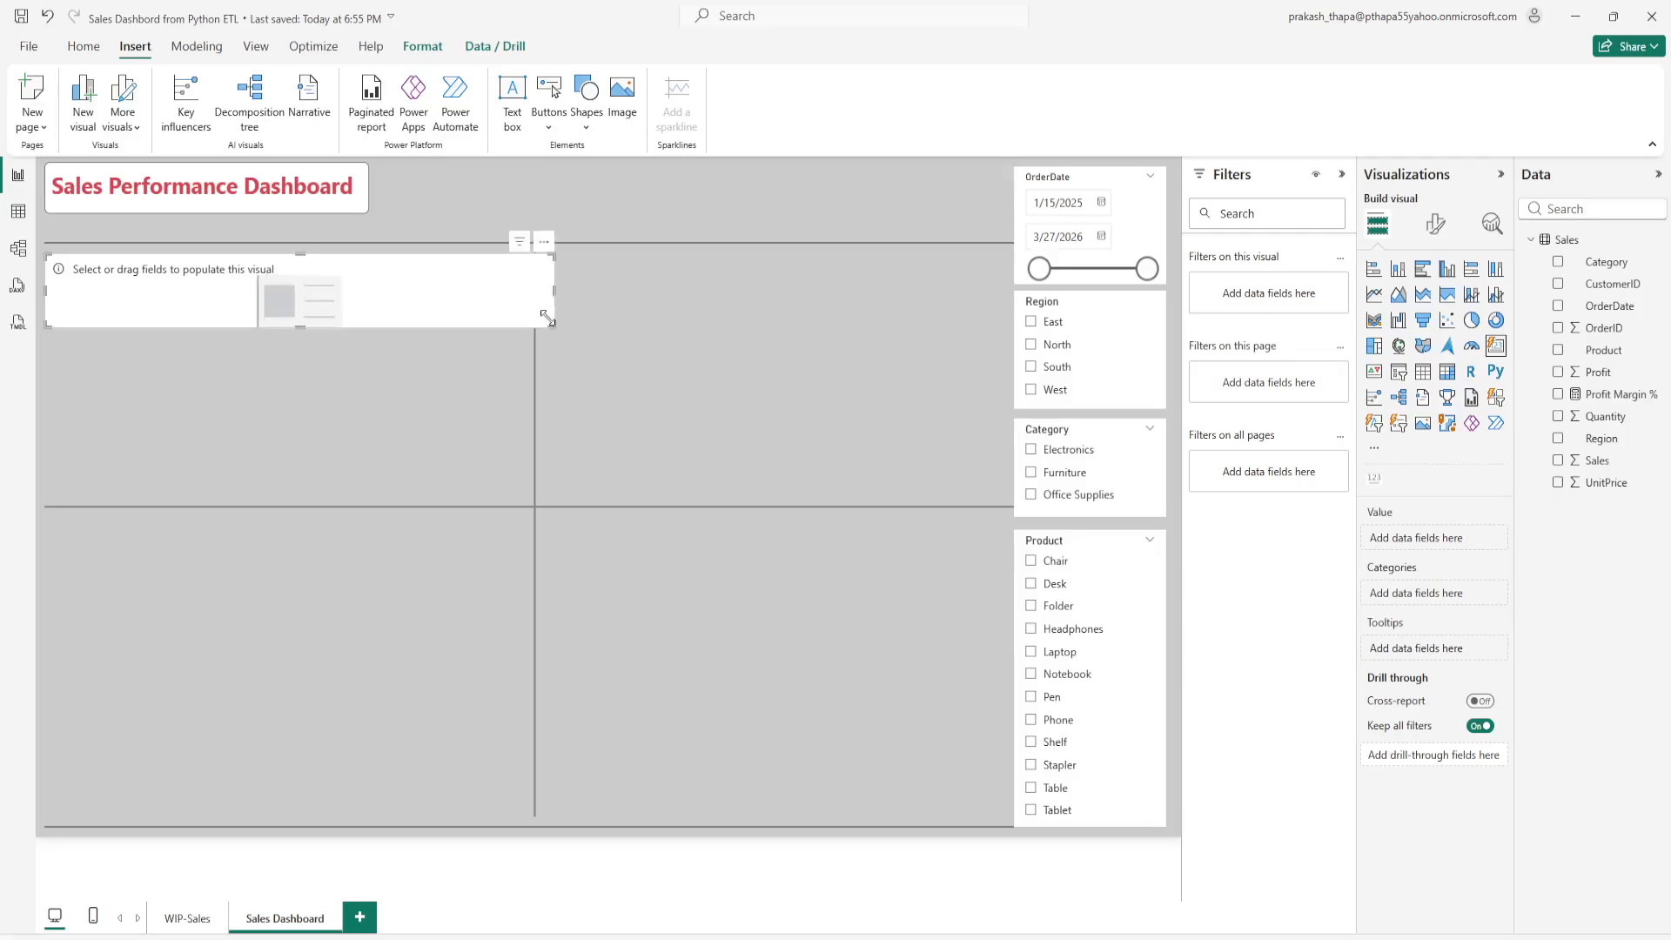
left_click_drag(540, 255, 888, 159)
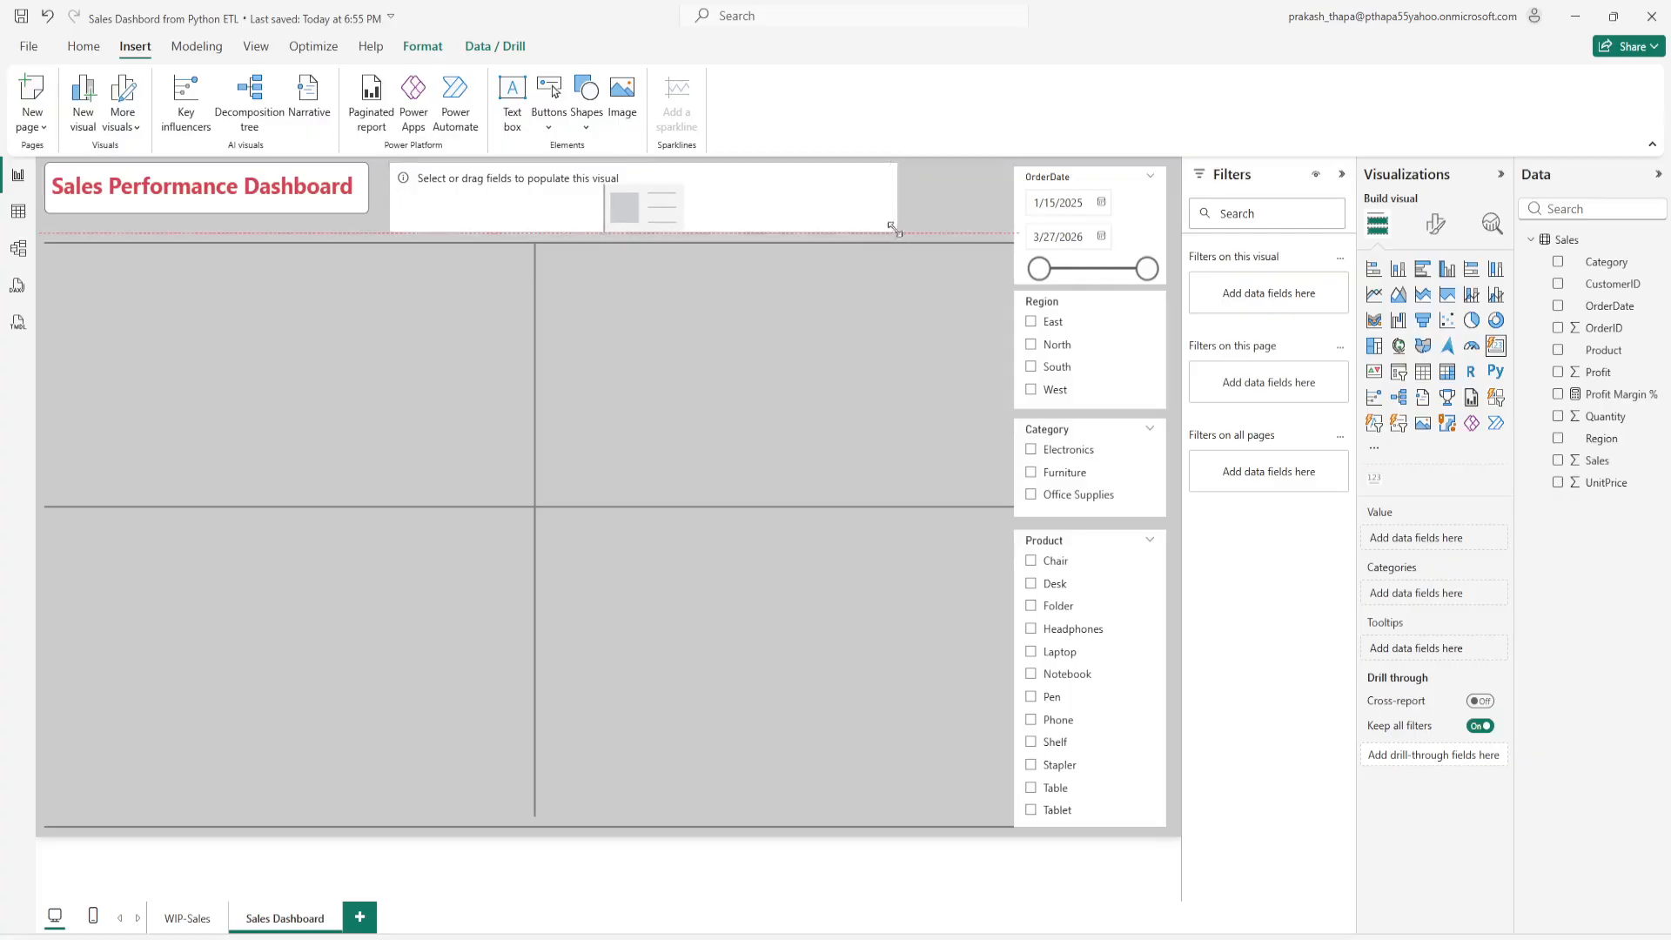
left_click_drag(895, 229, 892, 224)
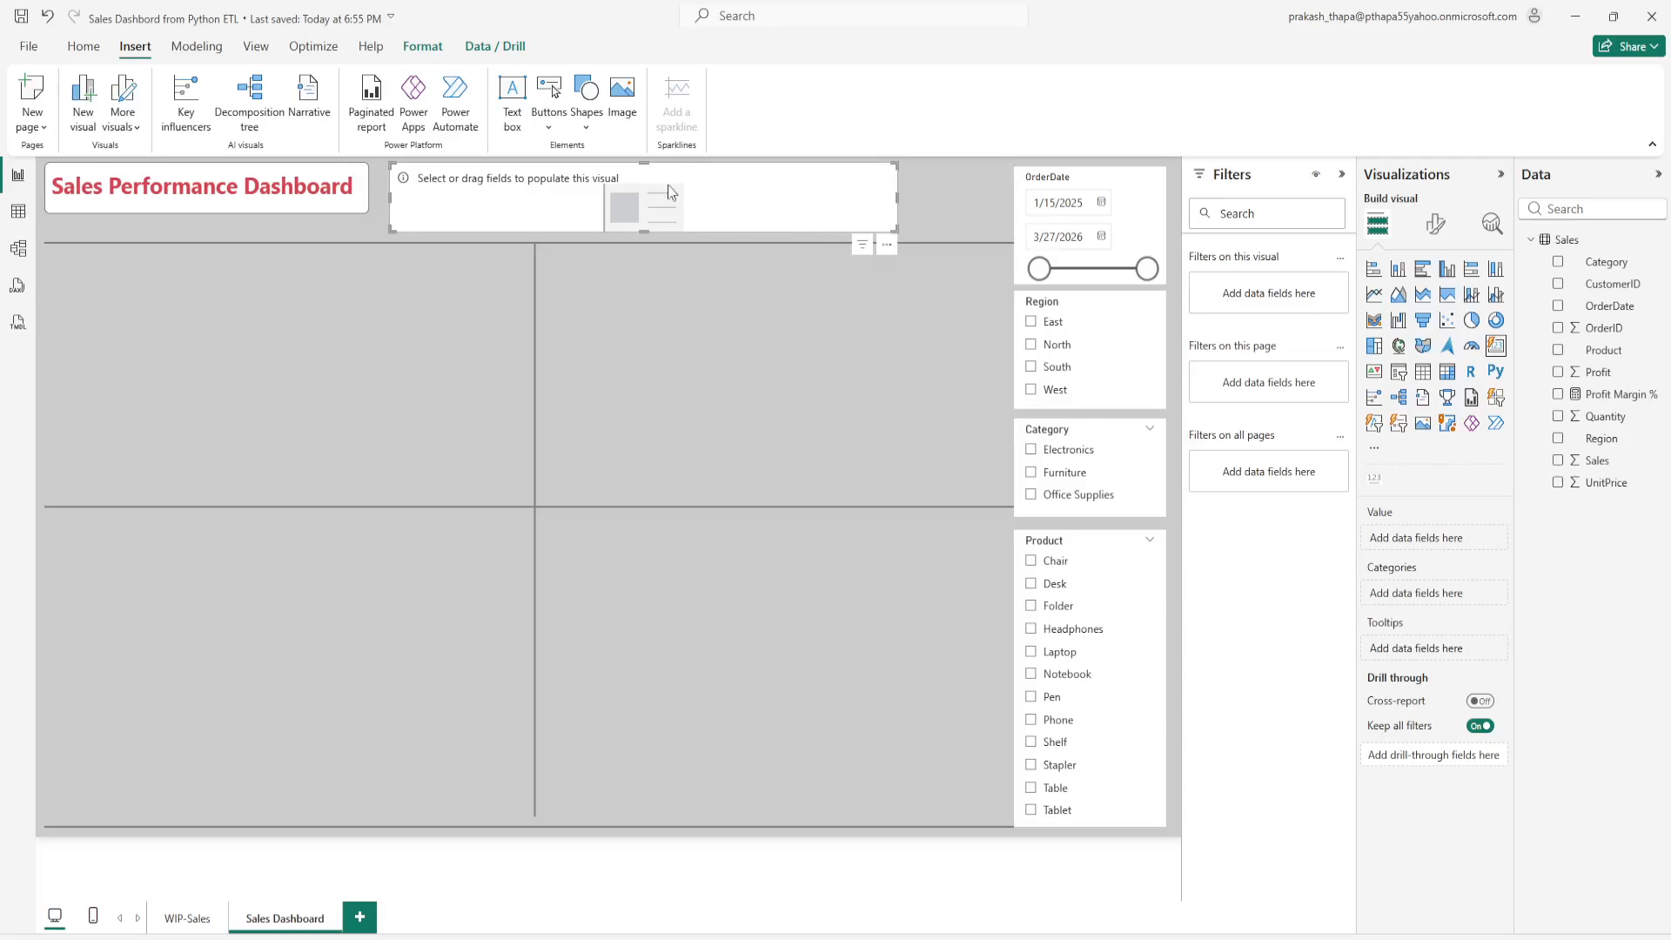
Step: Add the Sales, Profit and Quantity fields to the card visual and increase its height enough to fit the card labels
left_click(1558, 461)
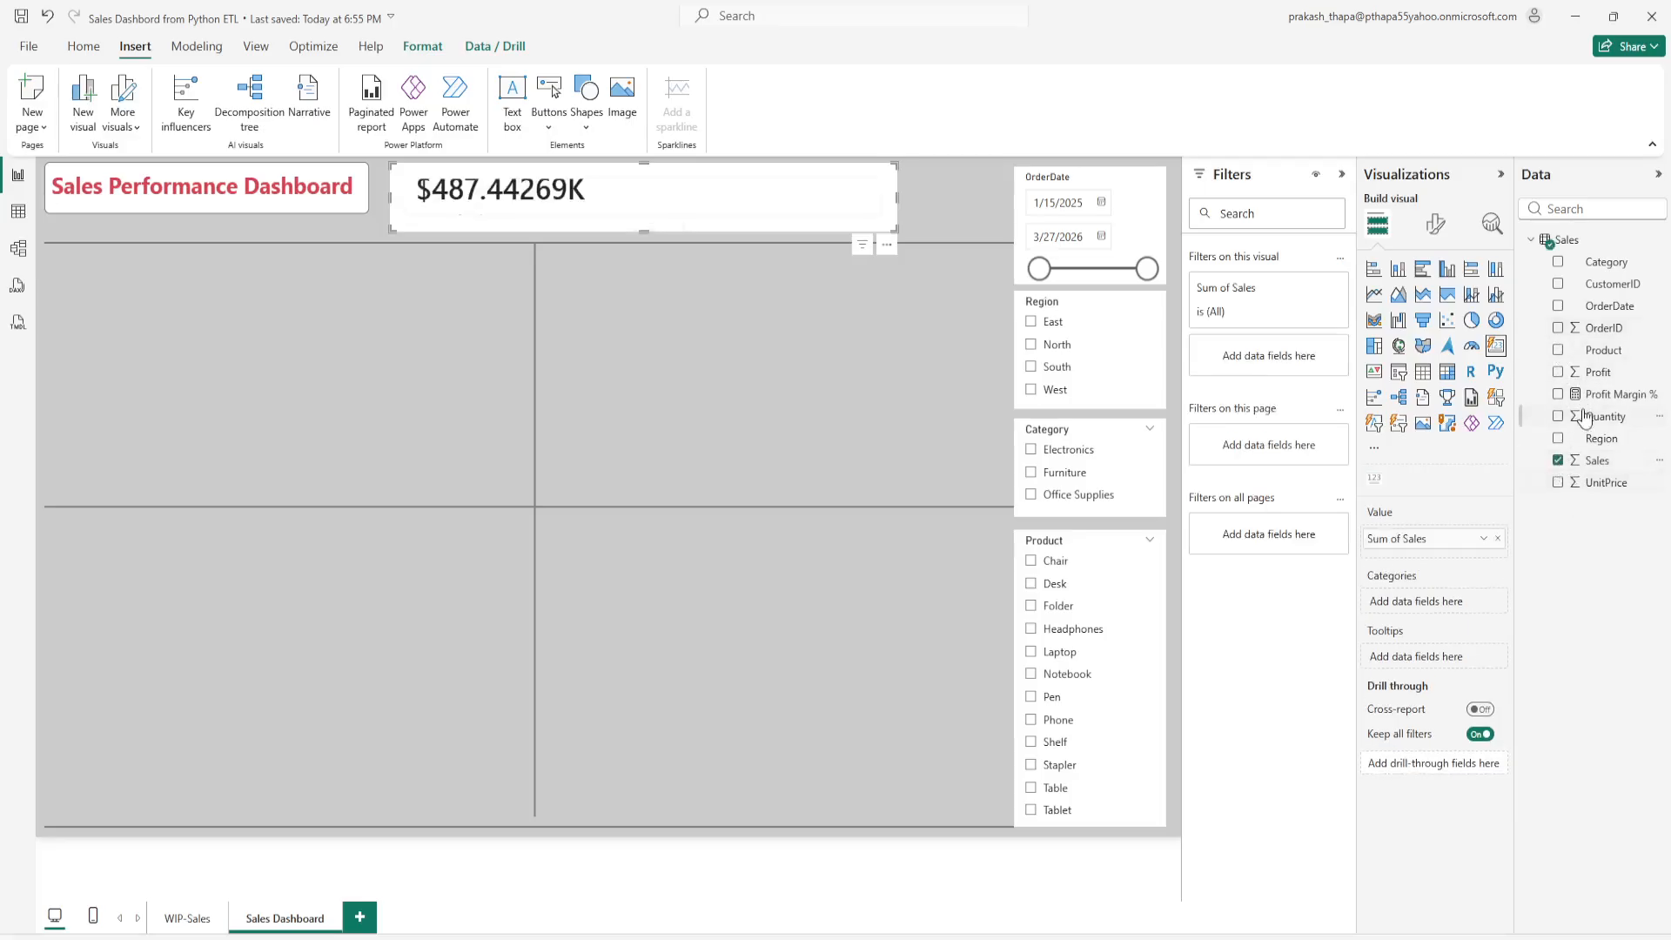
left_click(1559, 373)
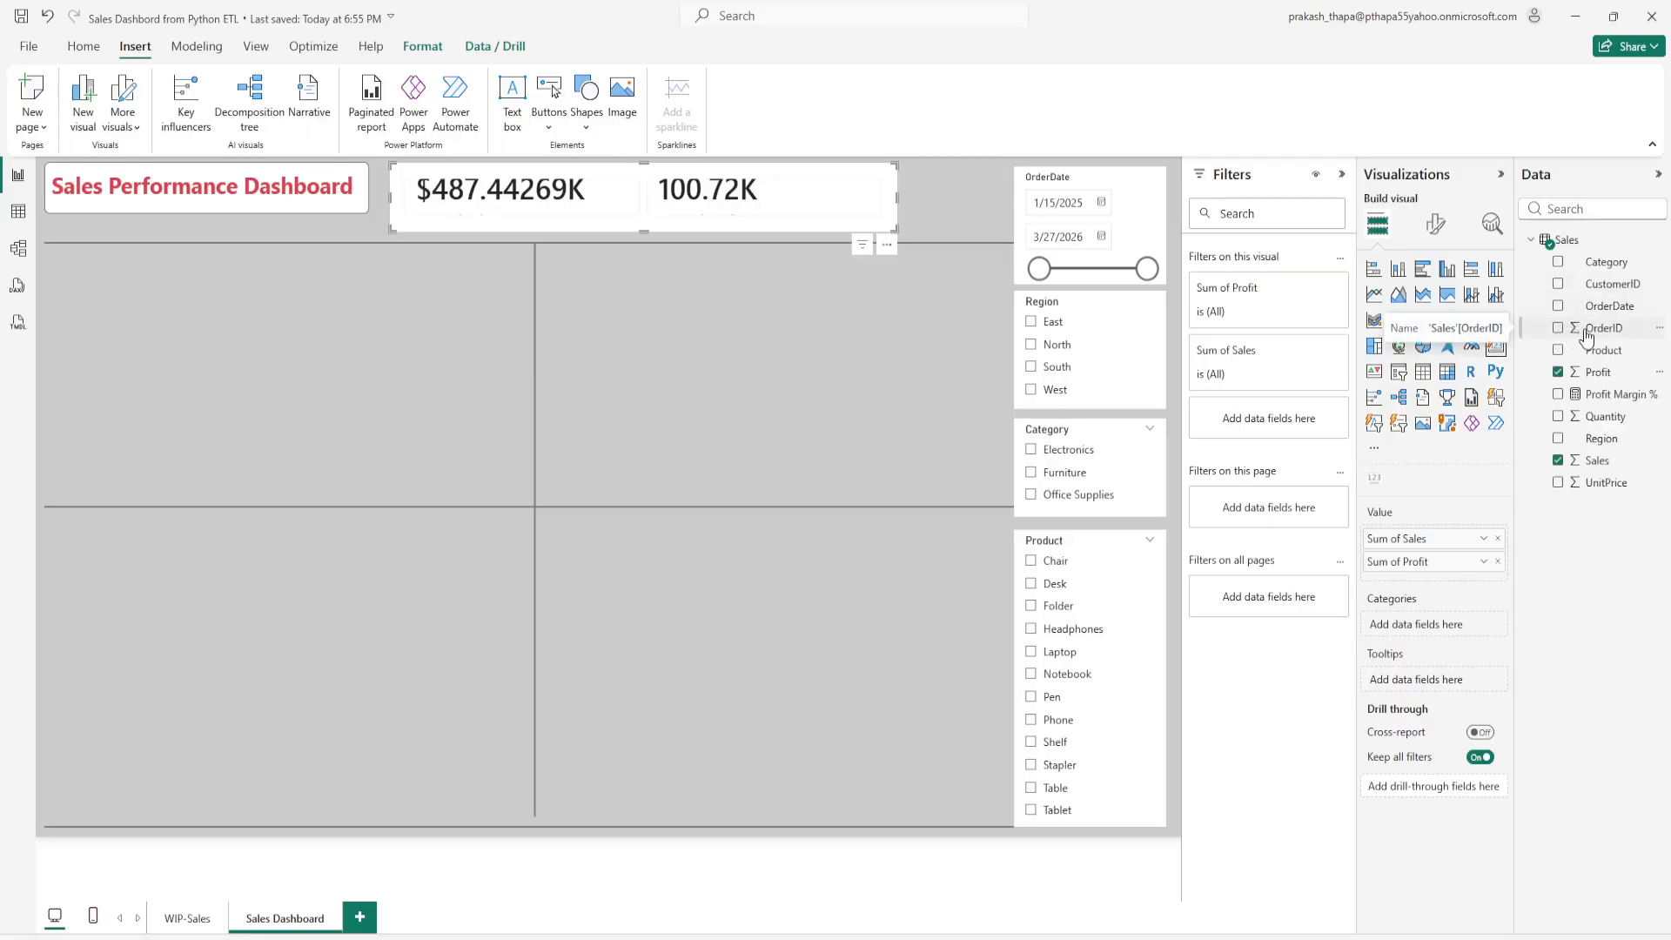
left_click(1558, 417)
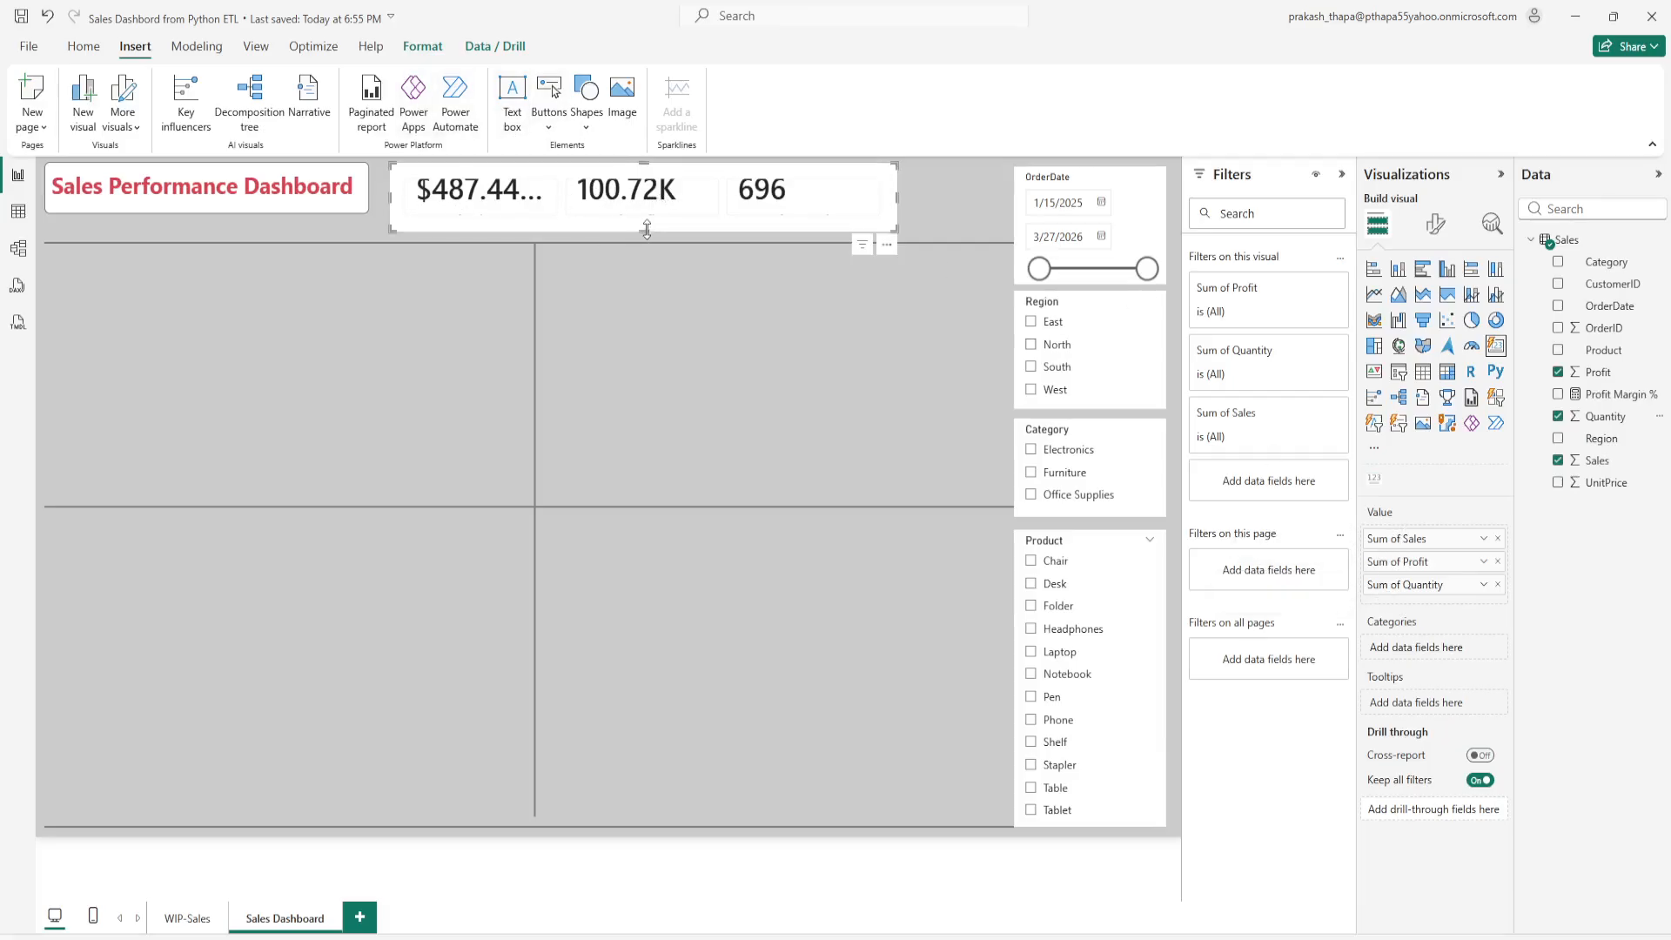
left_click_drag(647, 230, 645, 257)
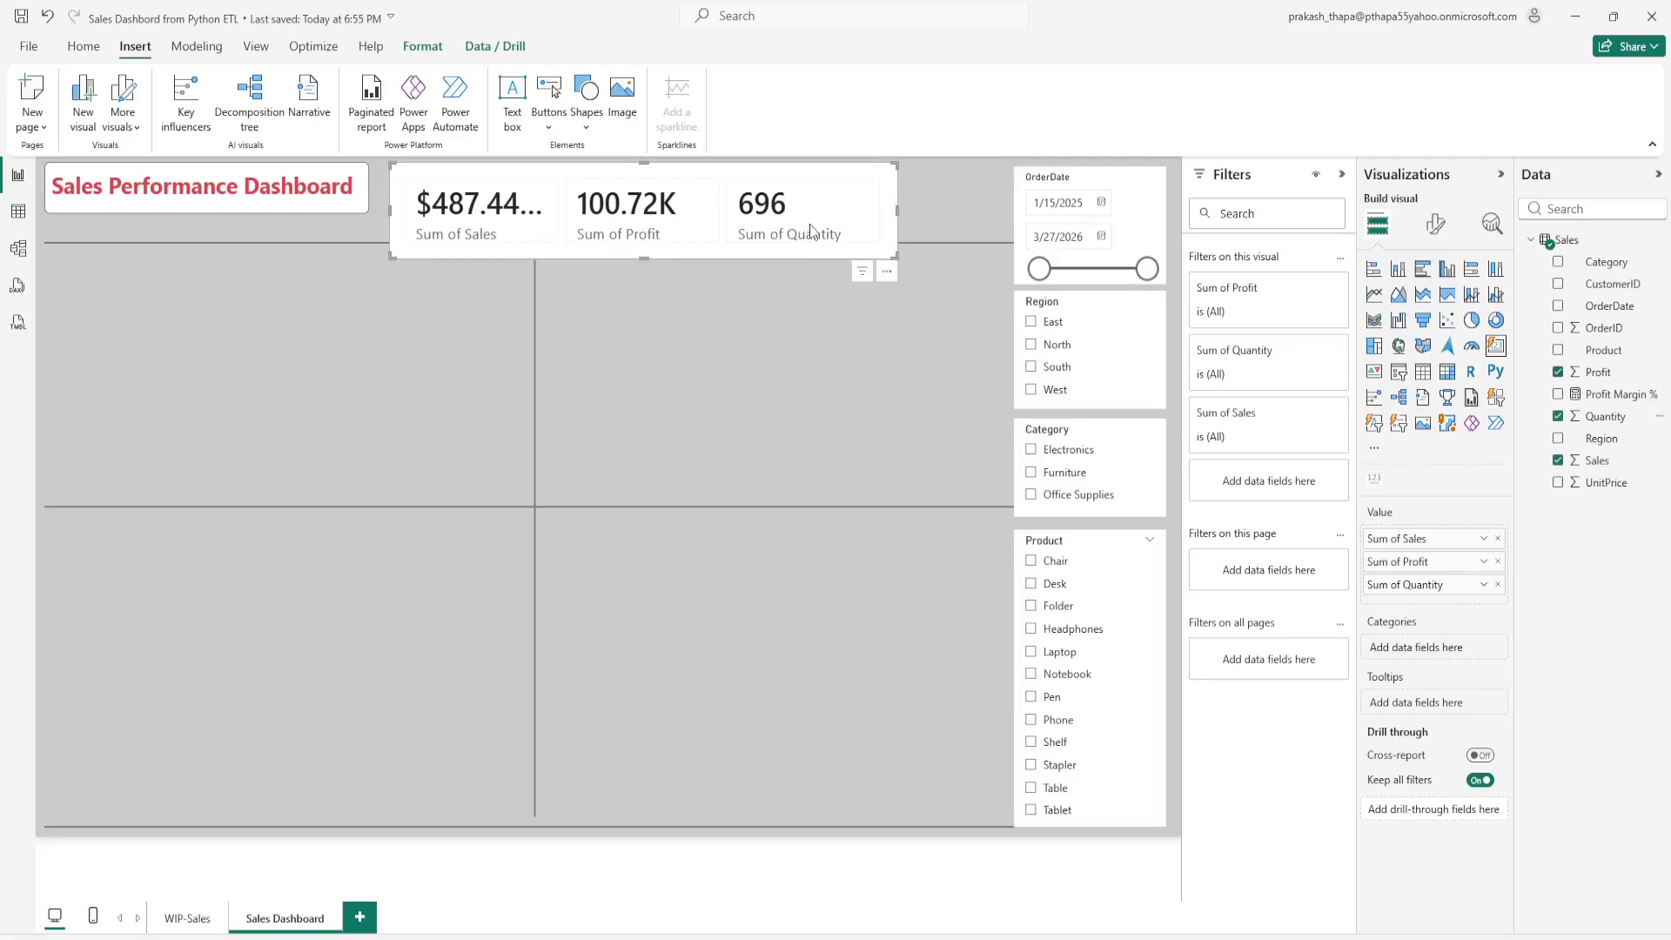
Step: Open the card visual's formatting options and try a different column count in its multi-card layout
left_click(1435, 225)
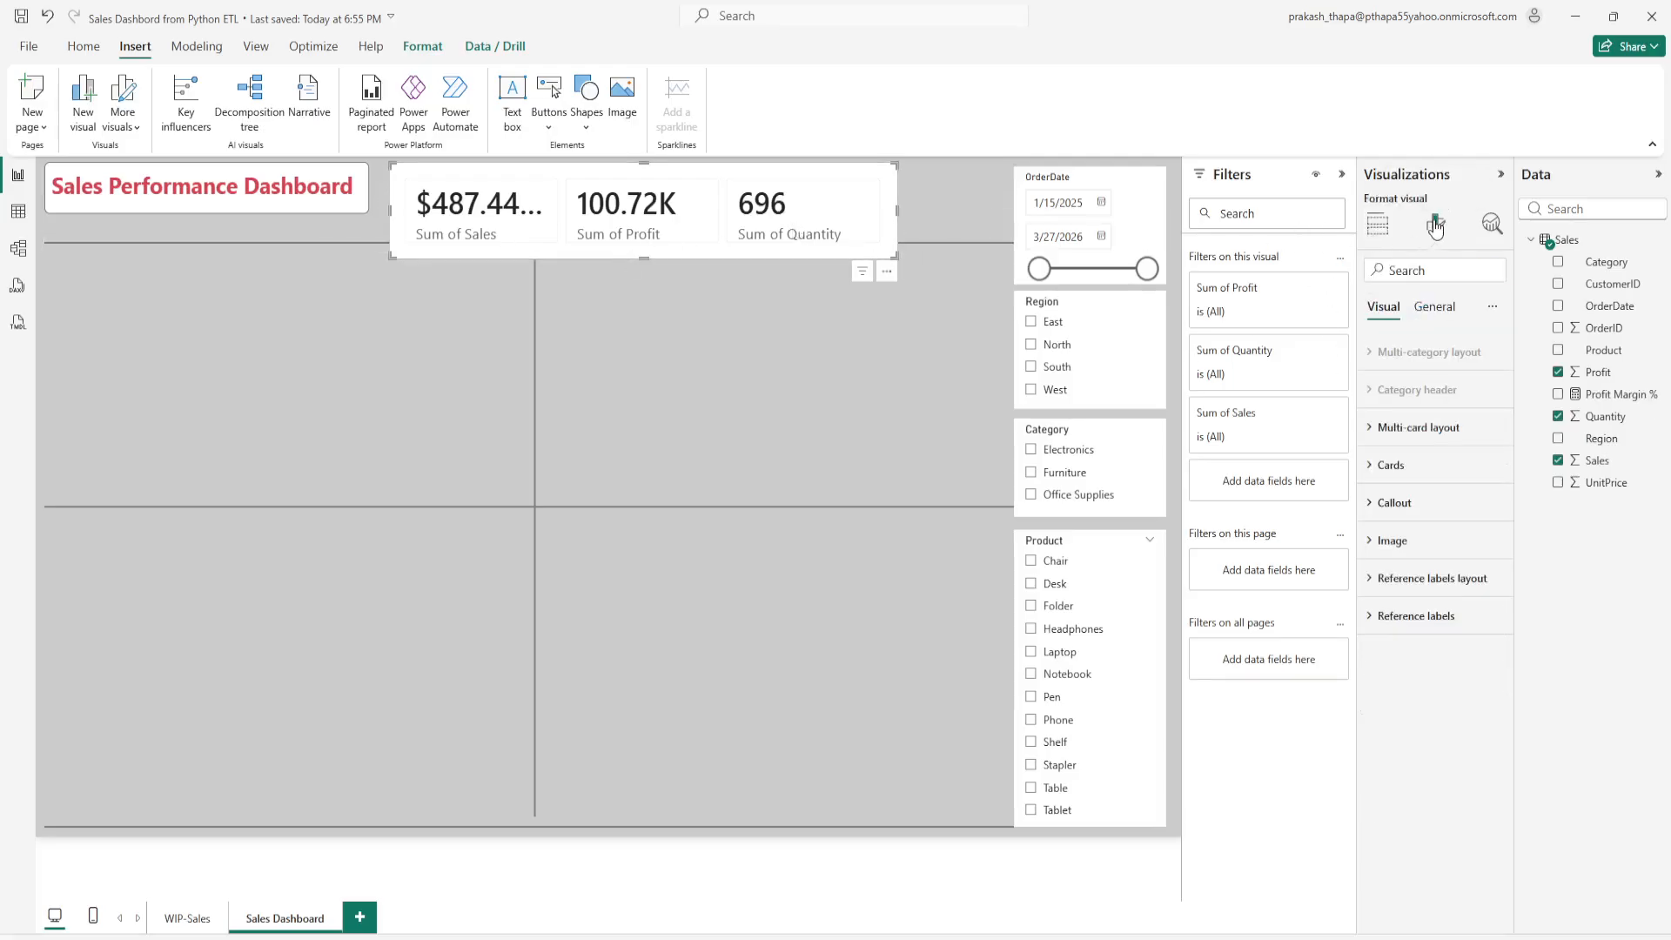
left_click(1374, 428)
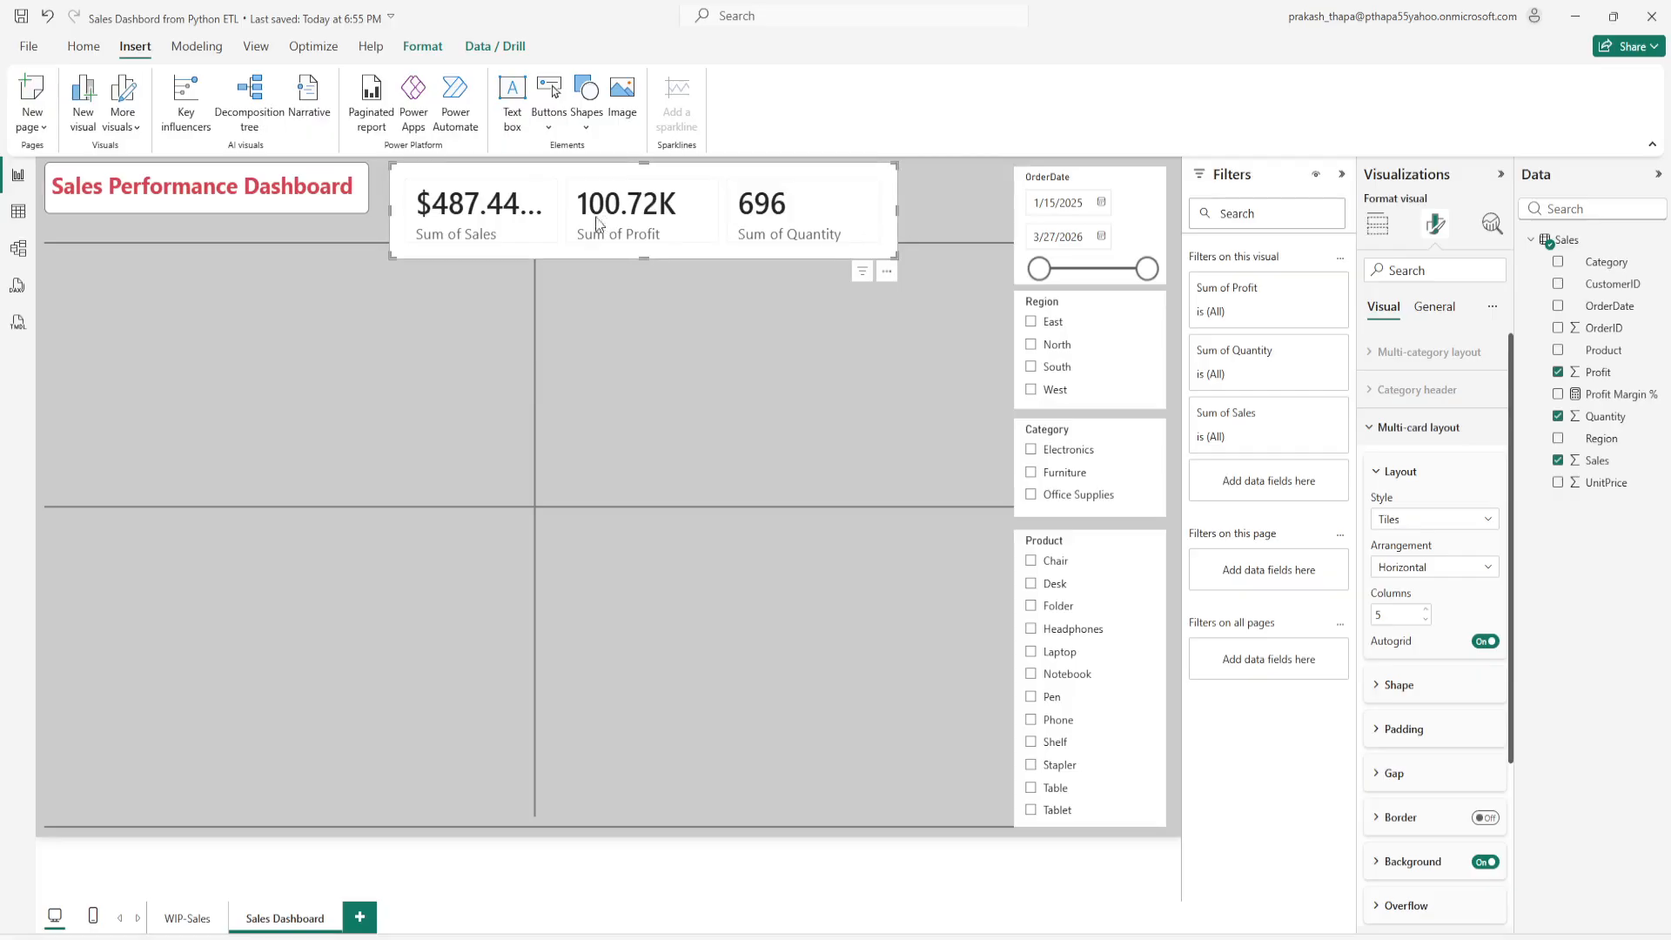
left_click(1426, 619)
left_click(1426, 609)
left_click(1374, 476)
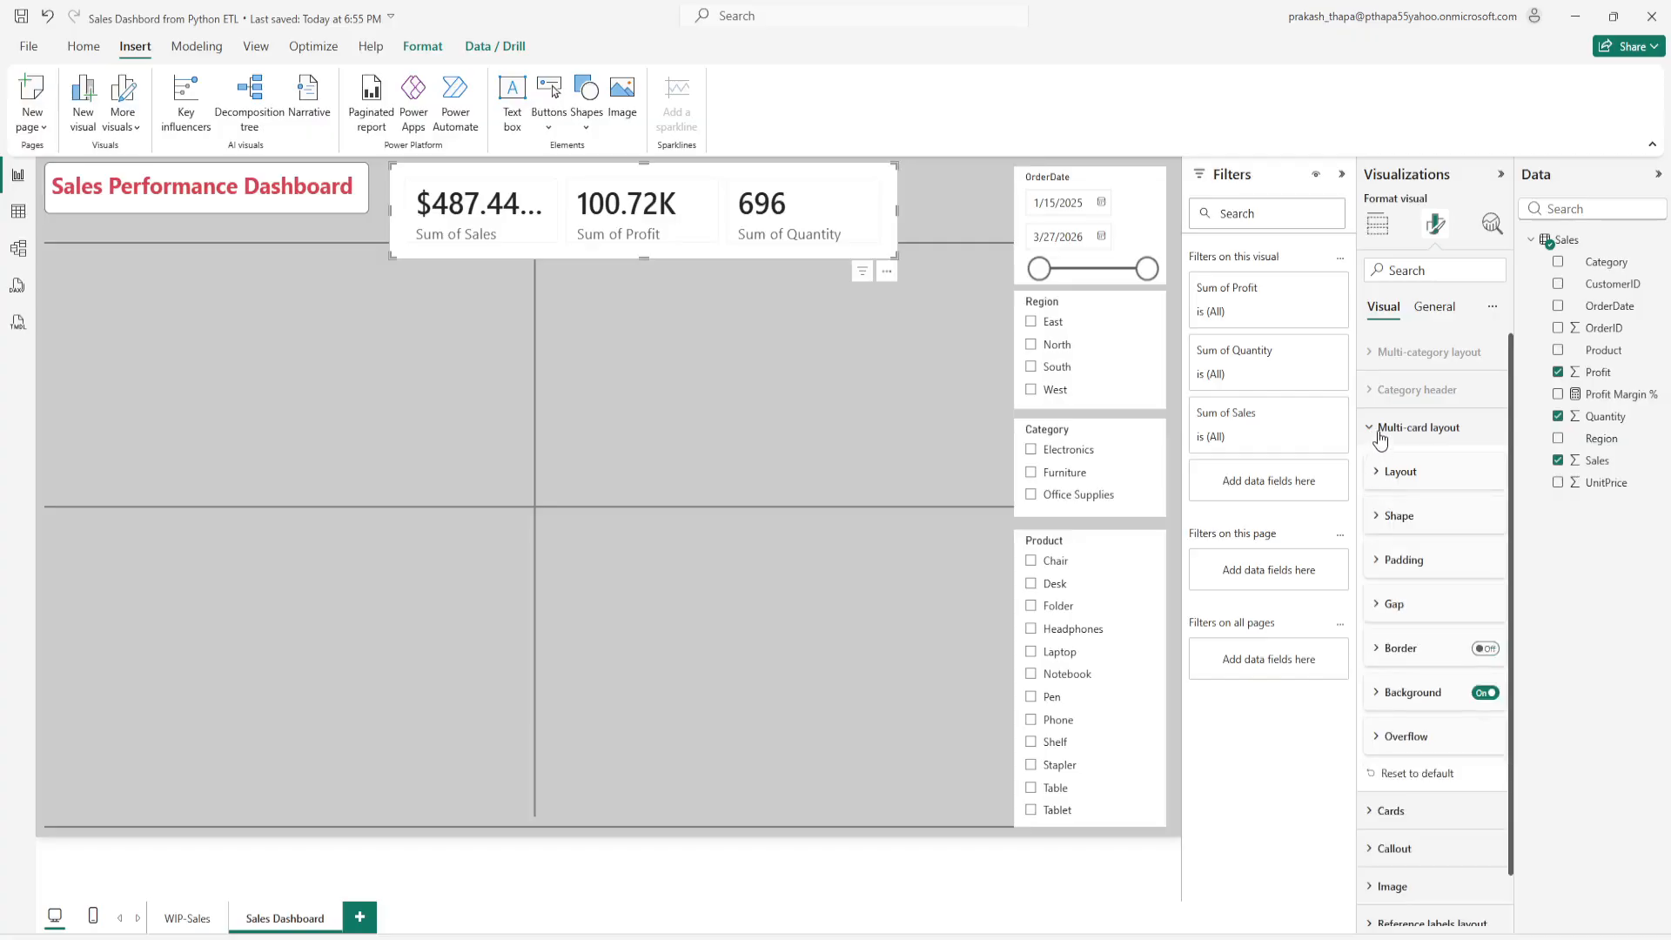
left_click(1433, 309)
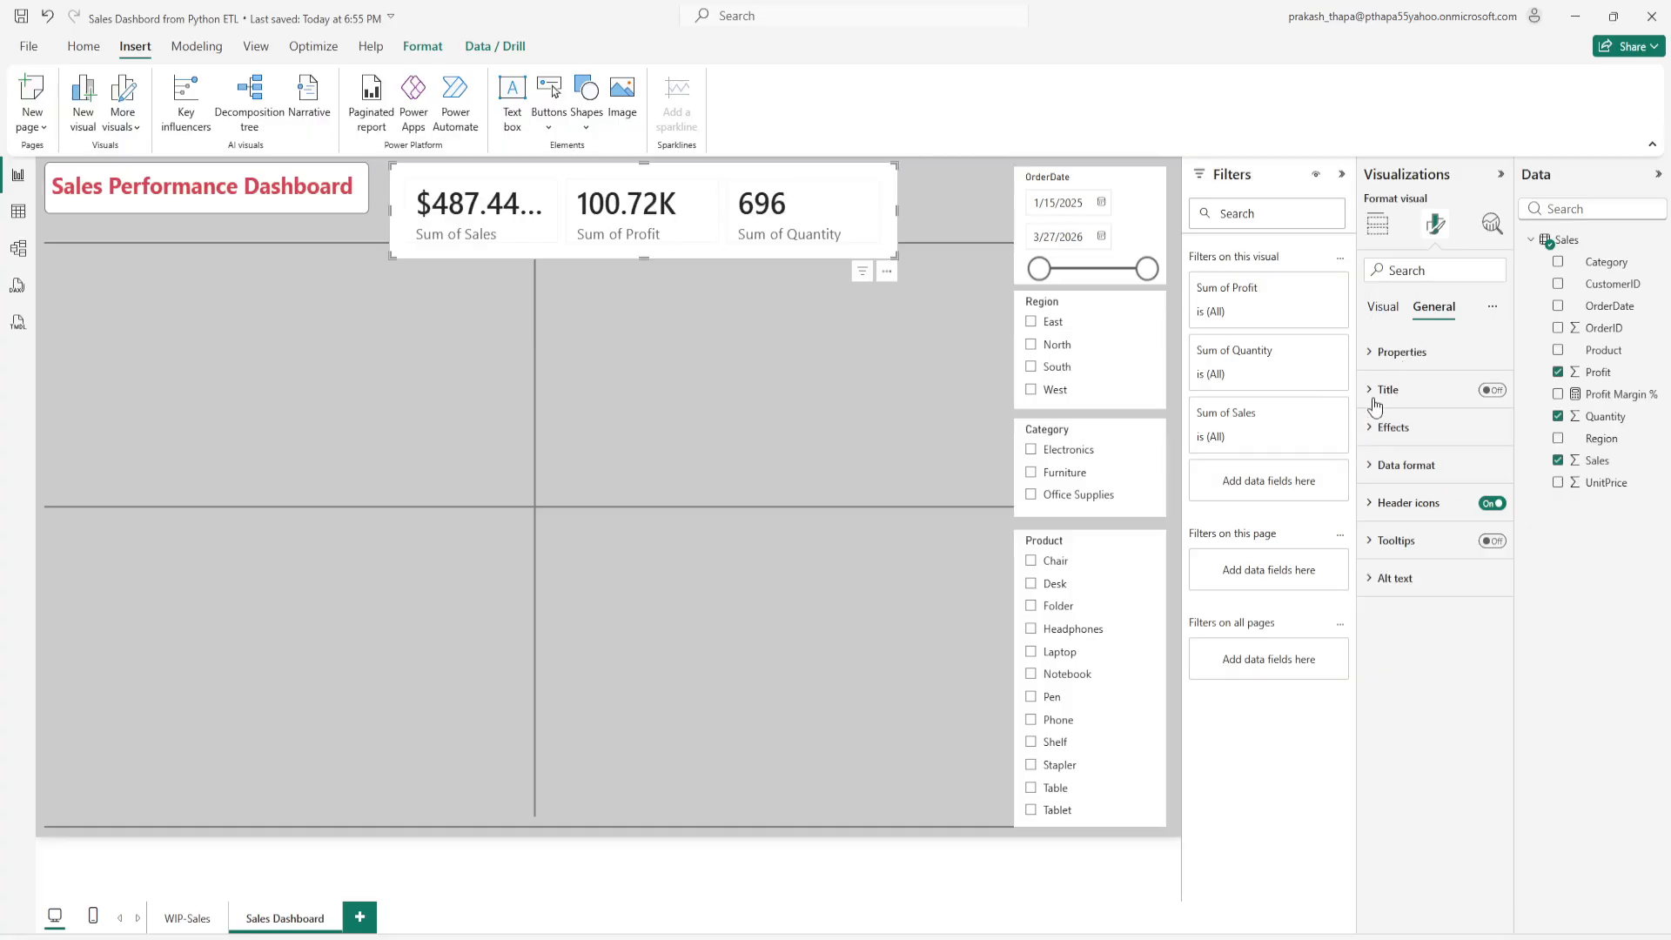
left_click(1381, 315)
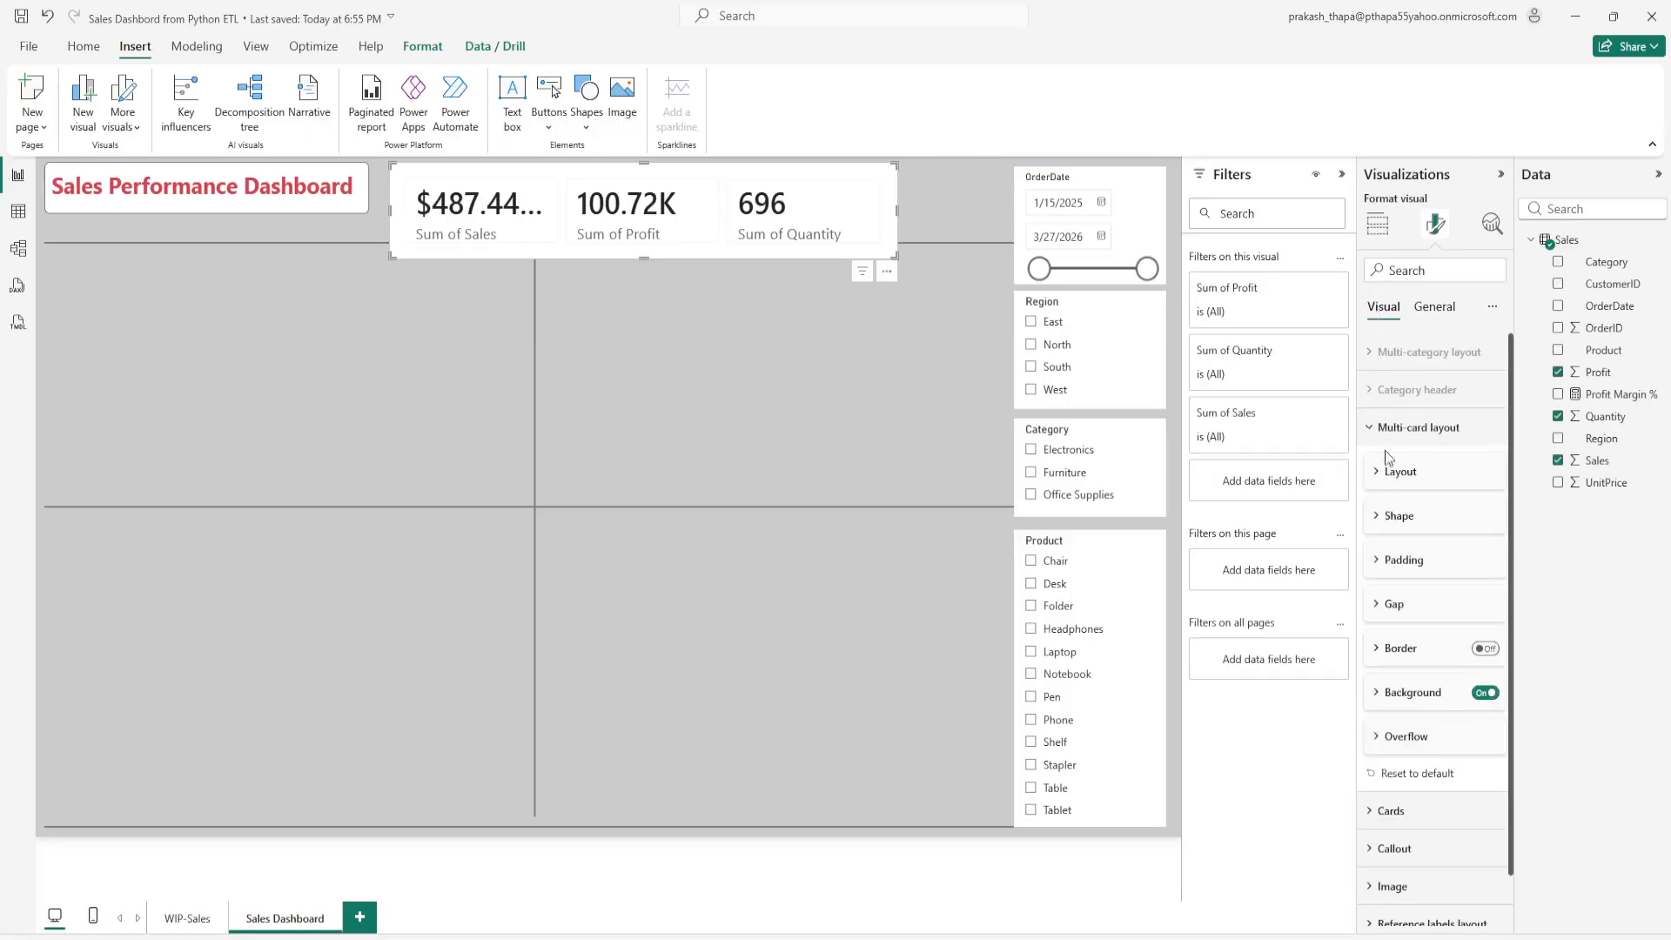
Step: Give all cards in the visual a dark grey border 2 px wide
scroll(1390, 557, "down", 1)
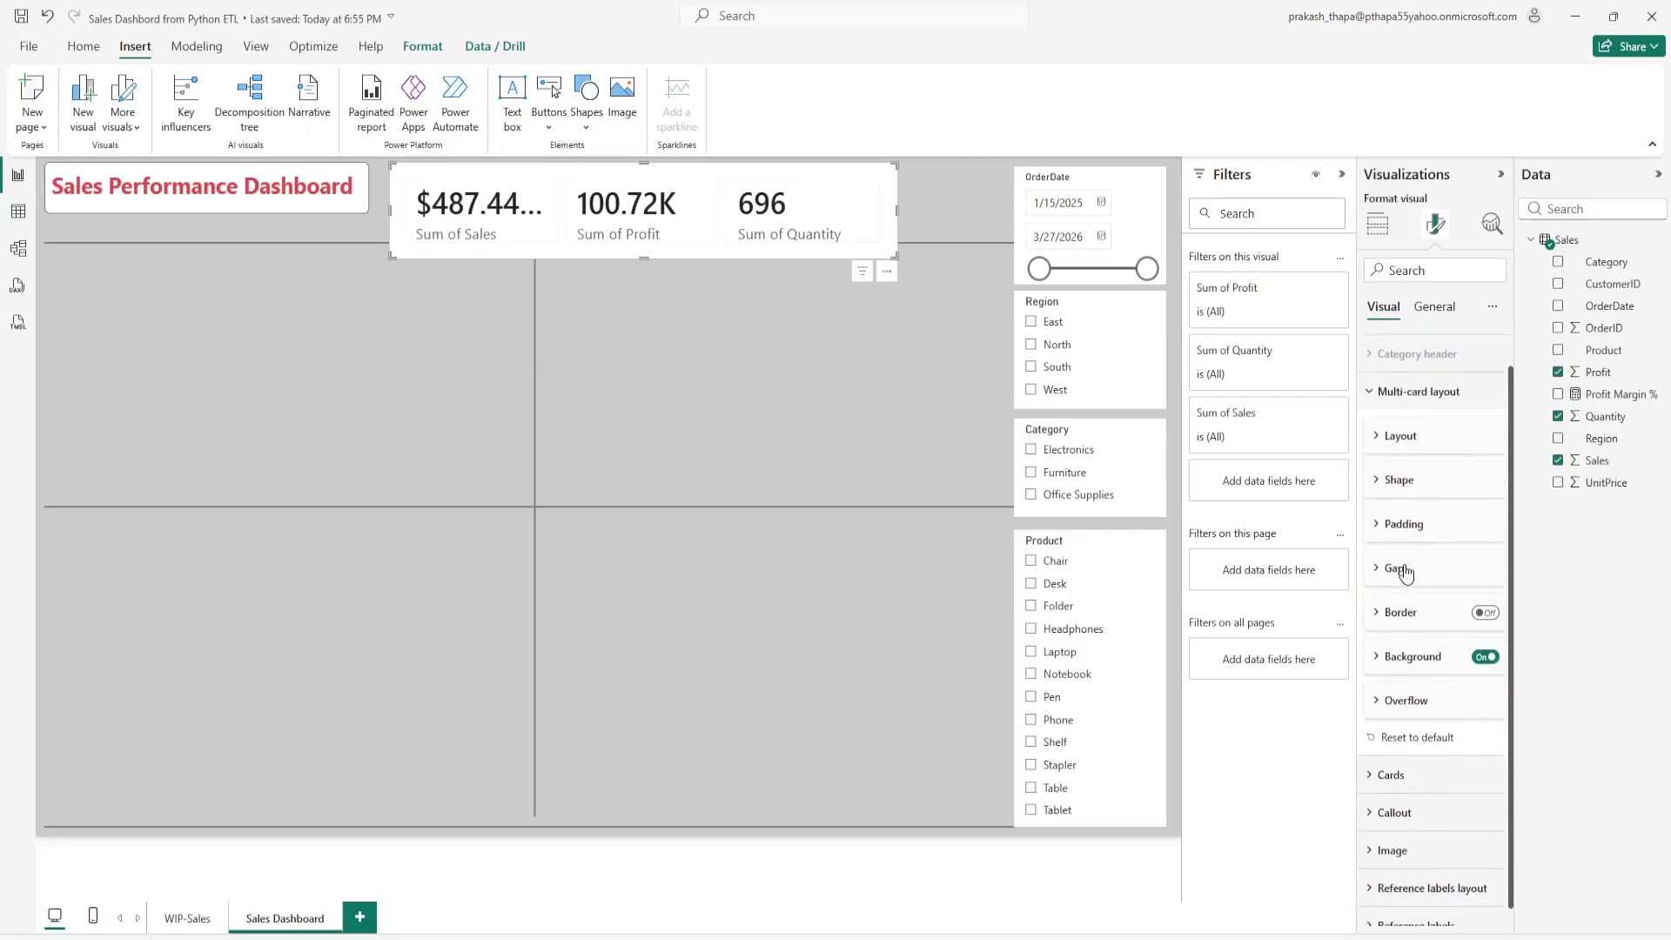
left_click(1377, 757)
scroll(1412, 648, "down", 5)
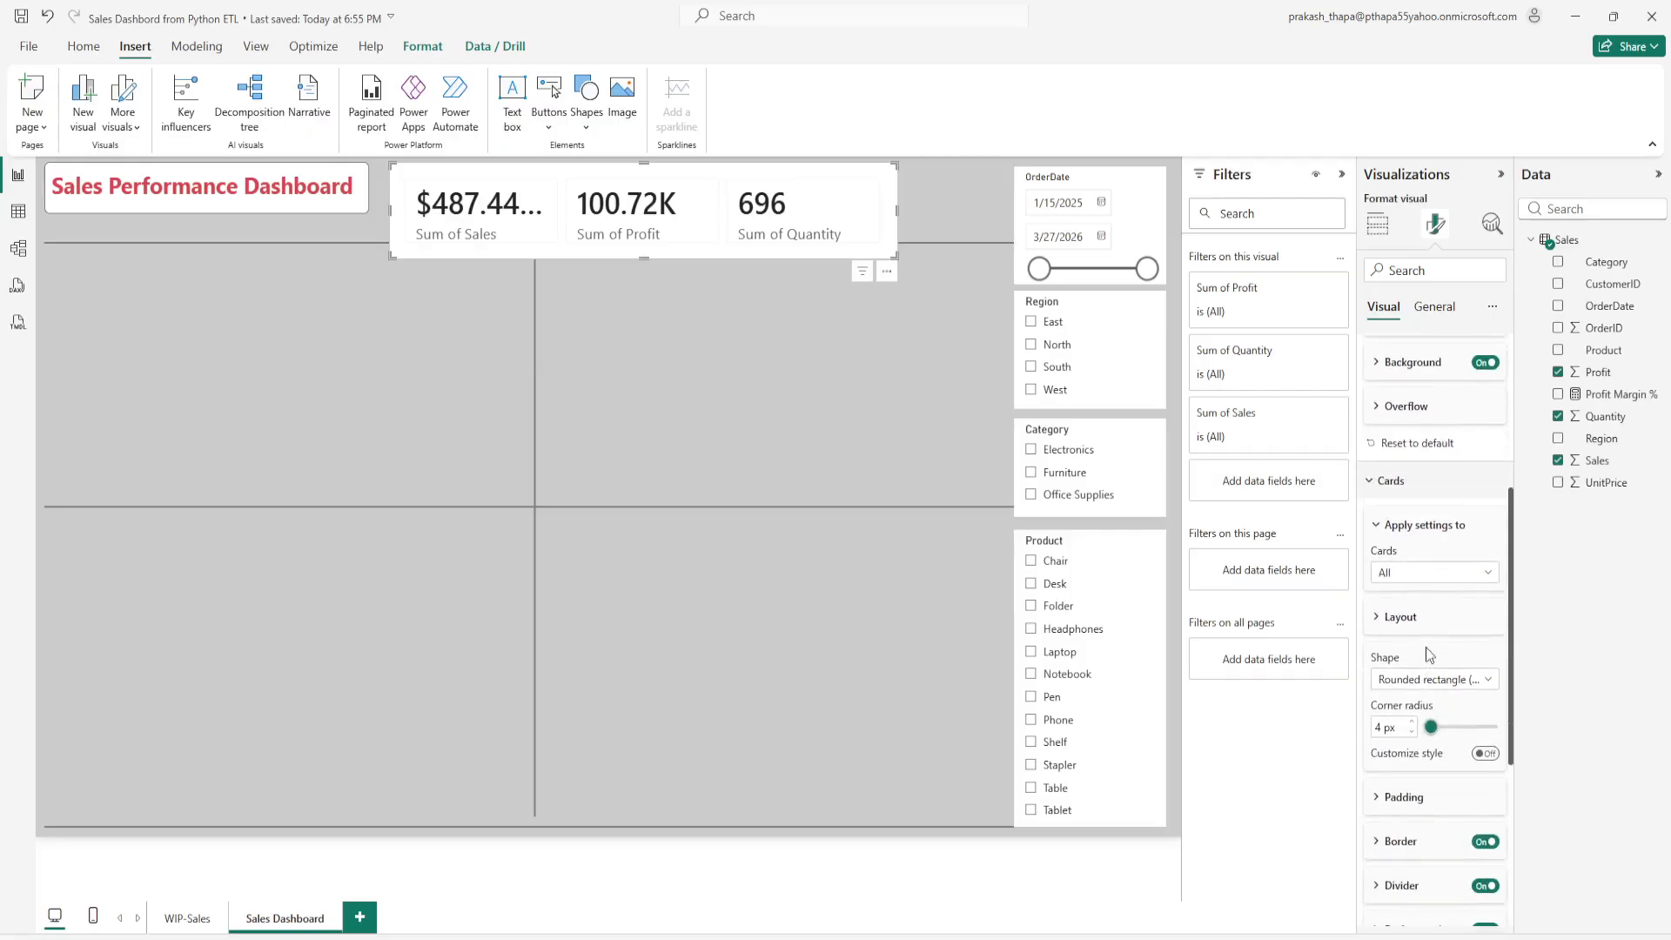
scroll(1412, 645, "down", 4)
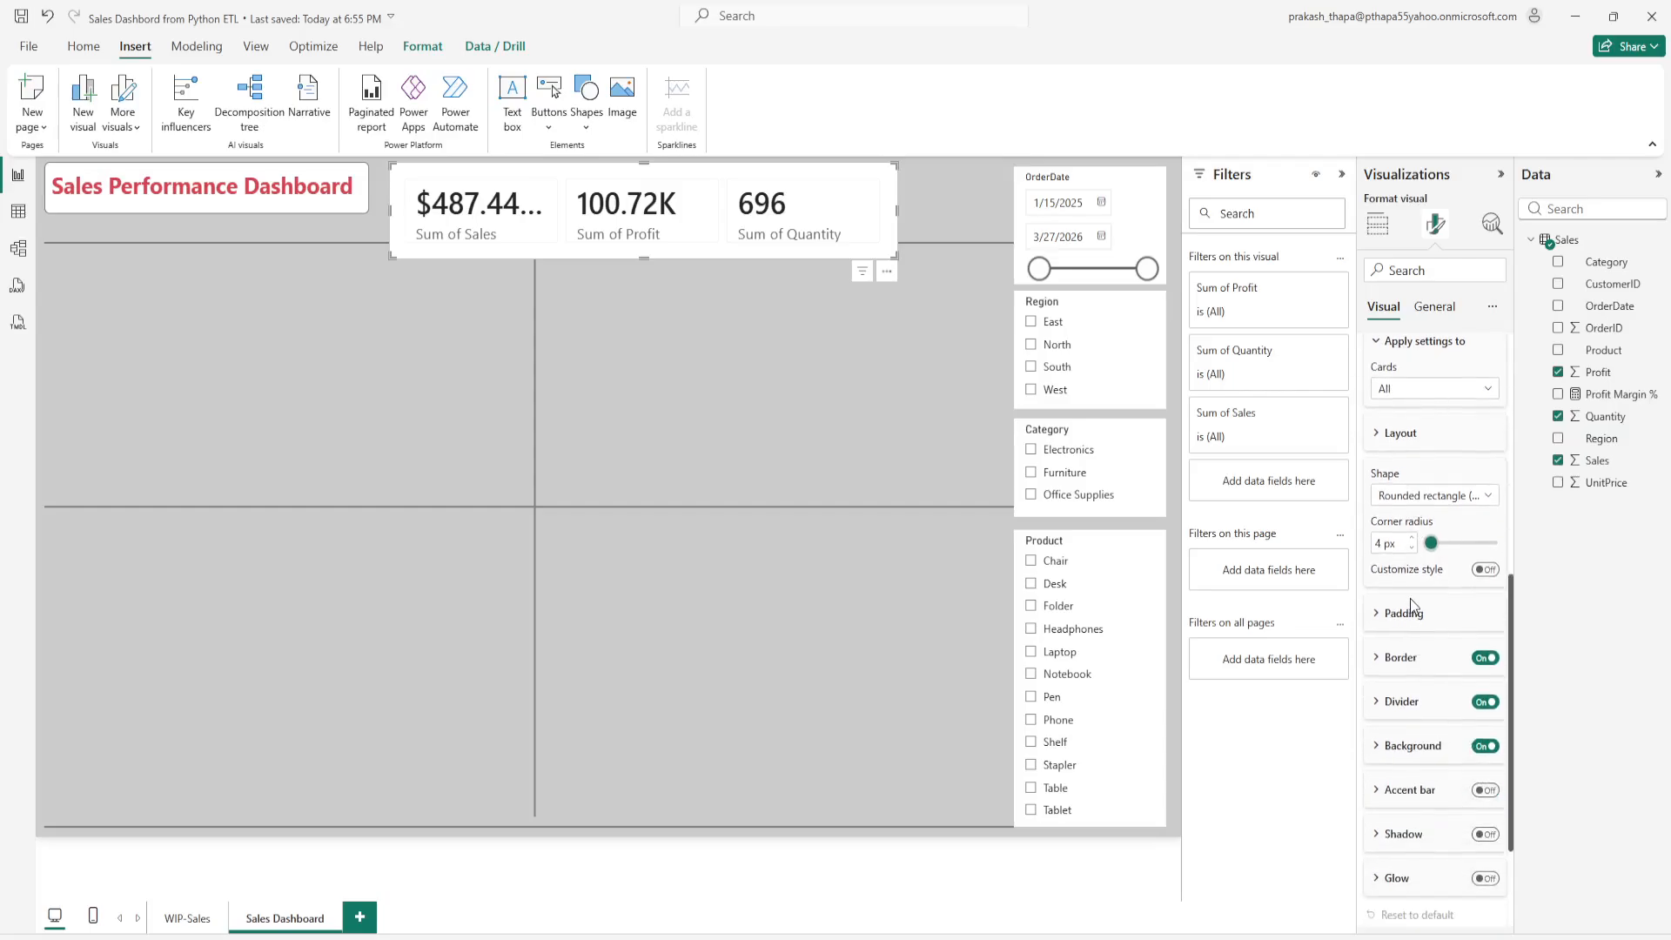
left_click(1378, 664)
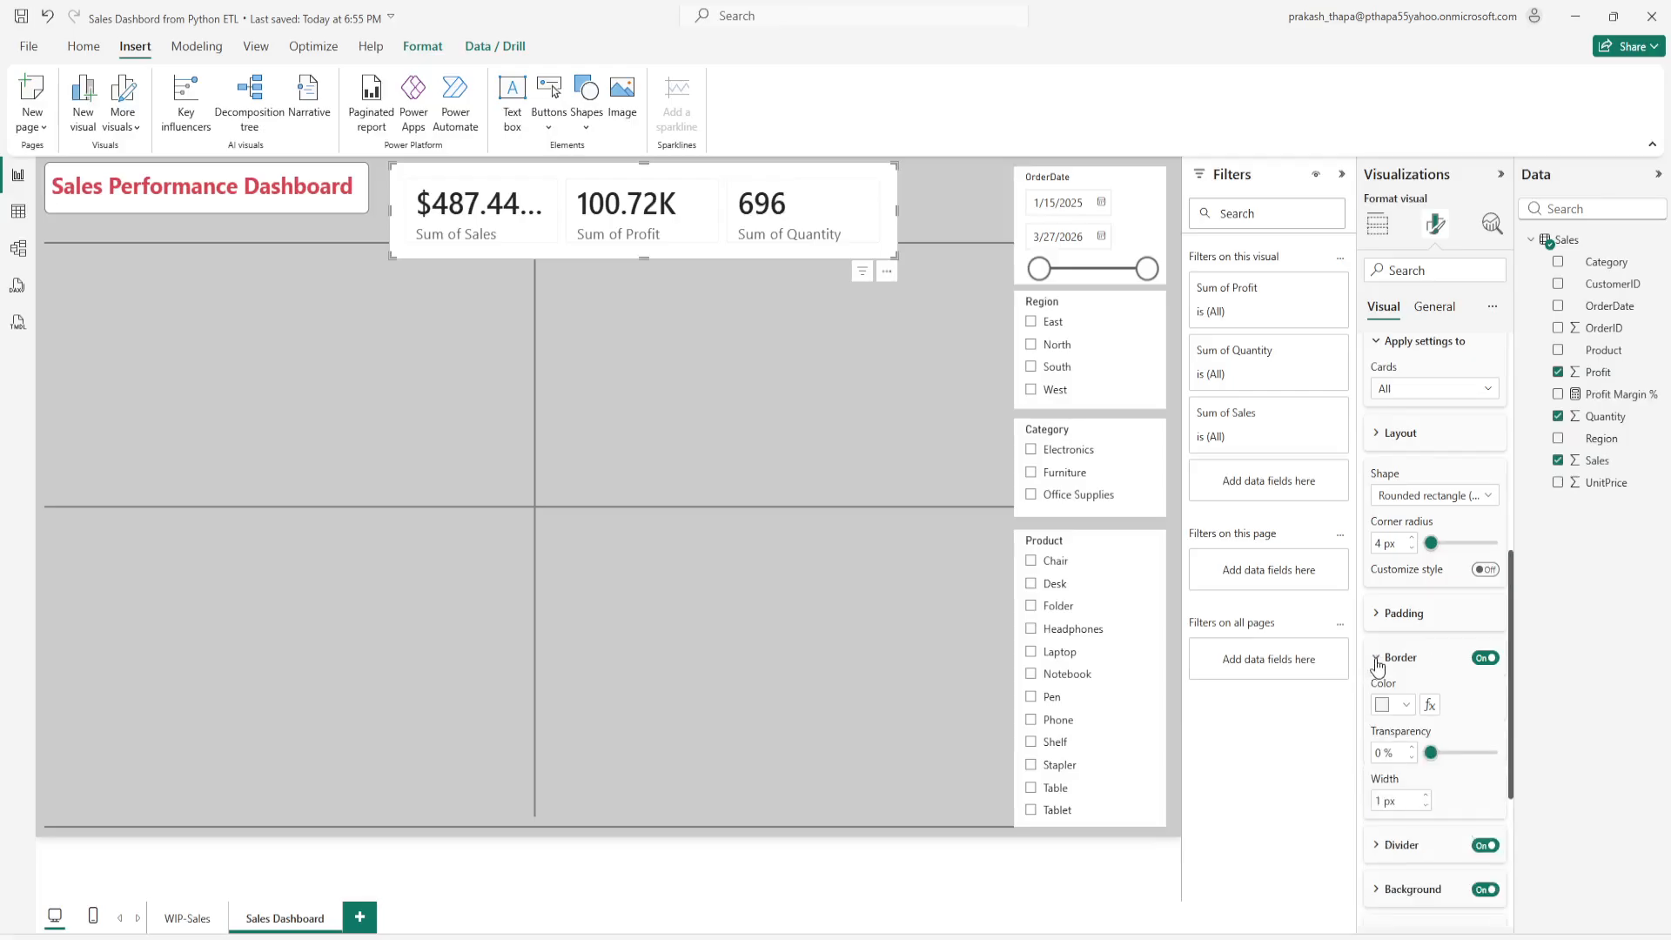
left_click(1403, 707)
left_click(1422, 593)
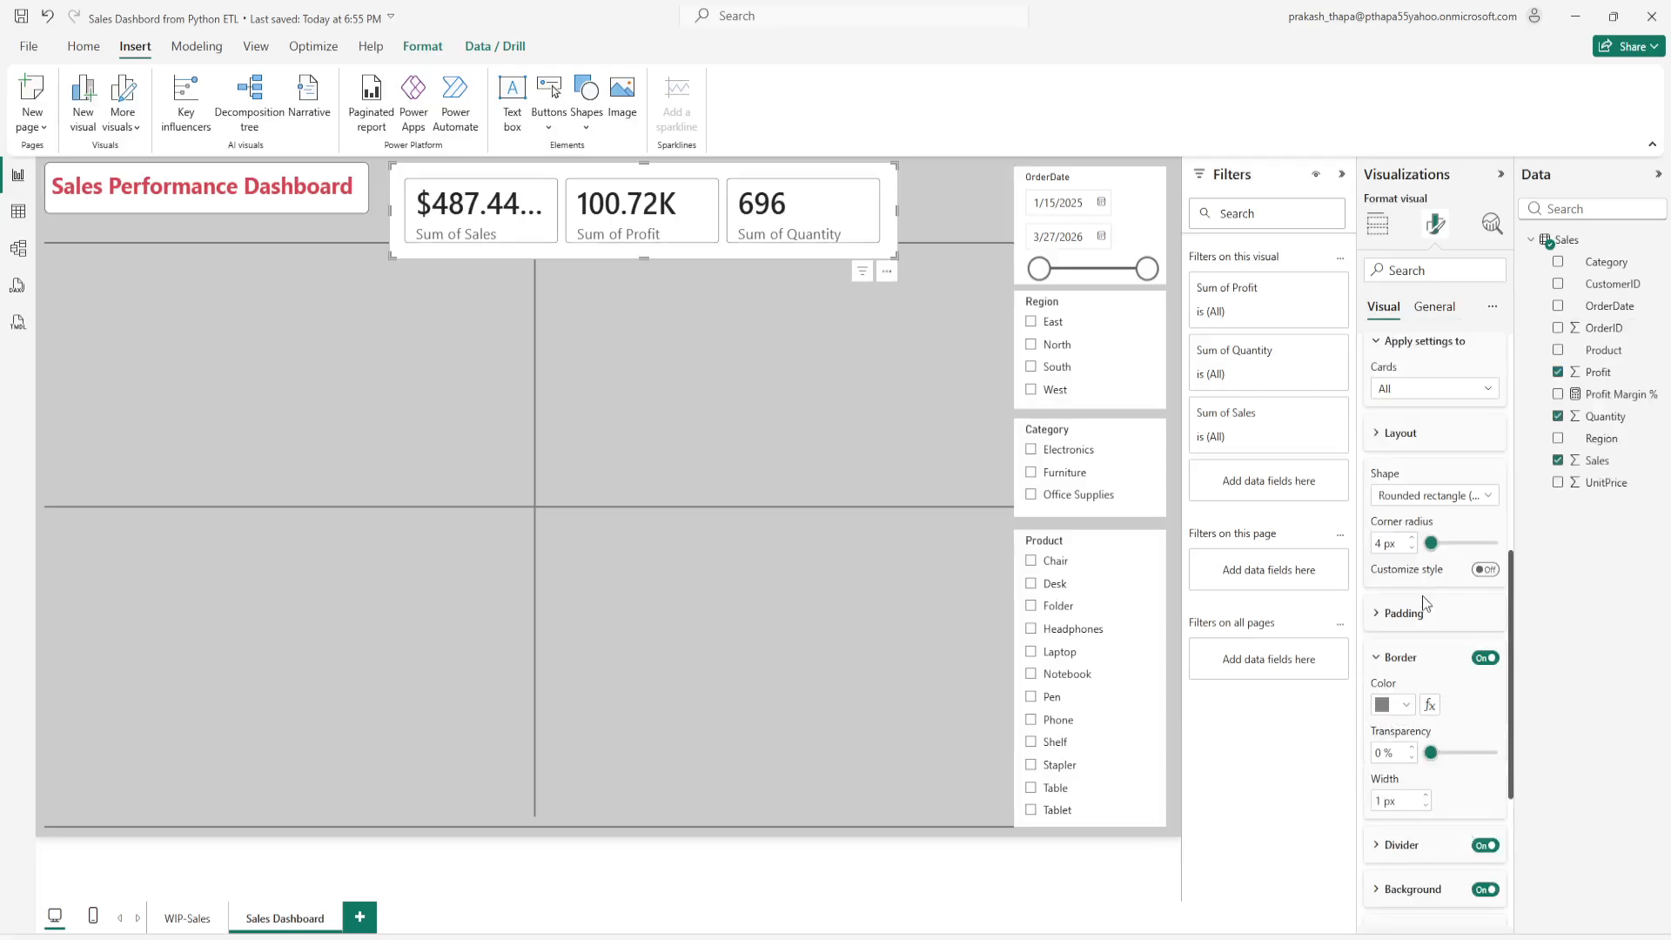
left_click(1407, 705)
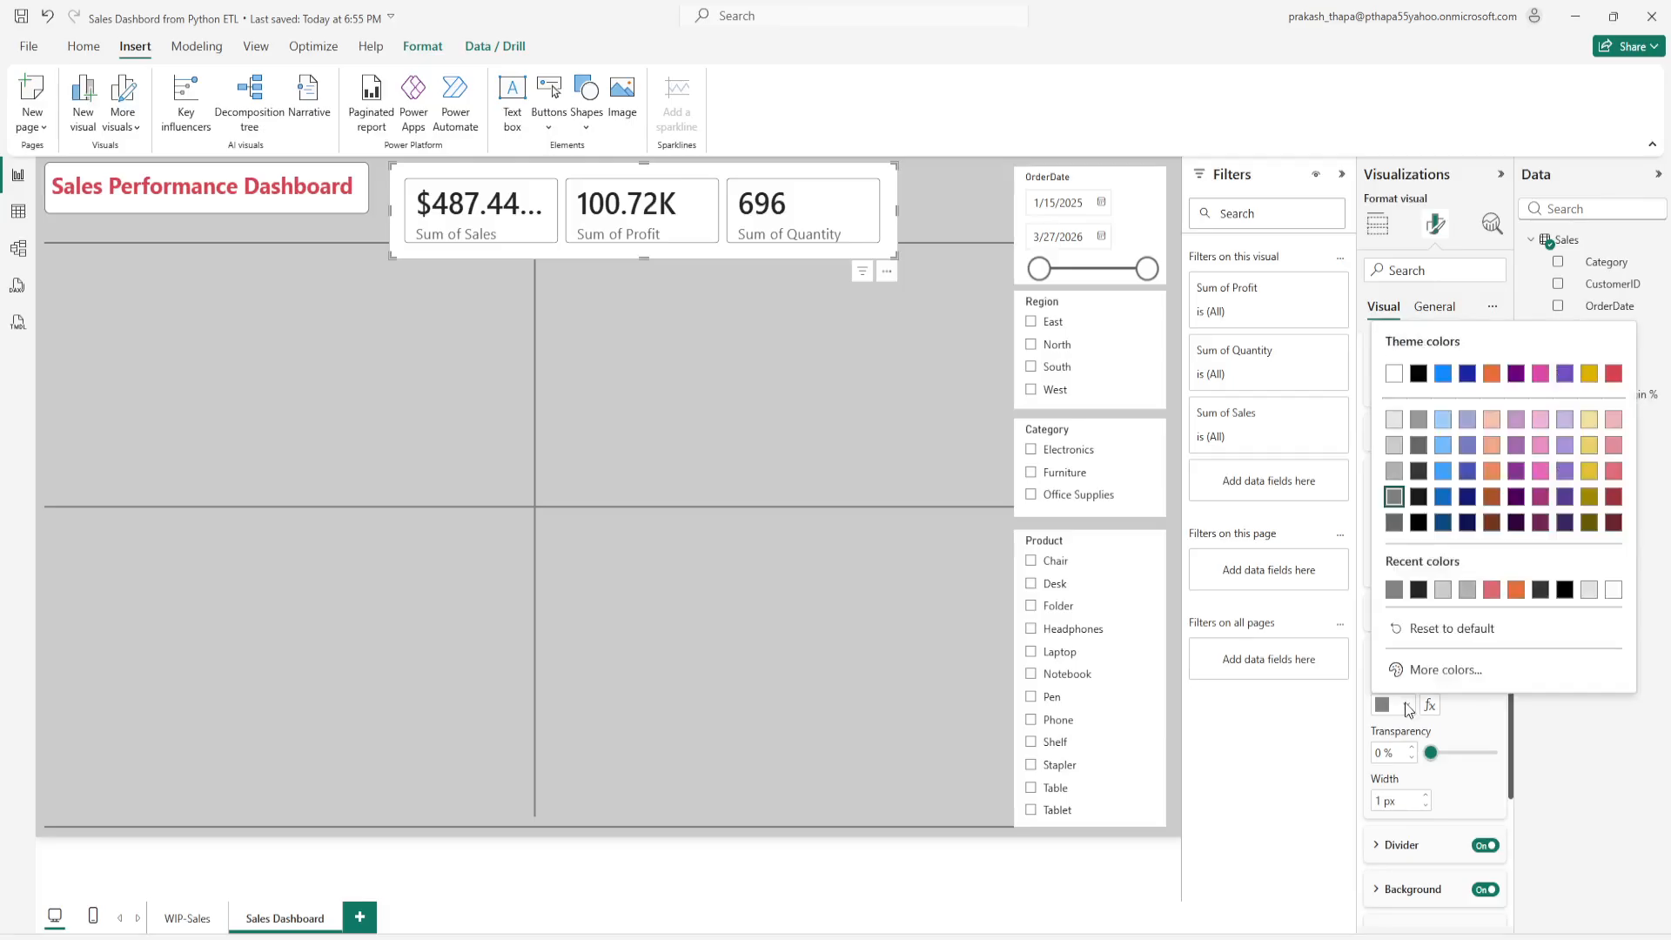
left_click(1398, 523)
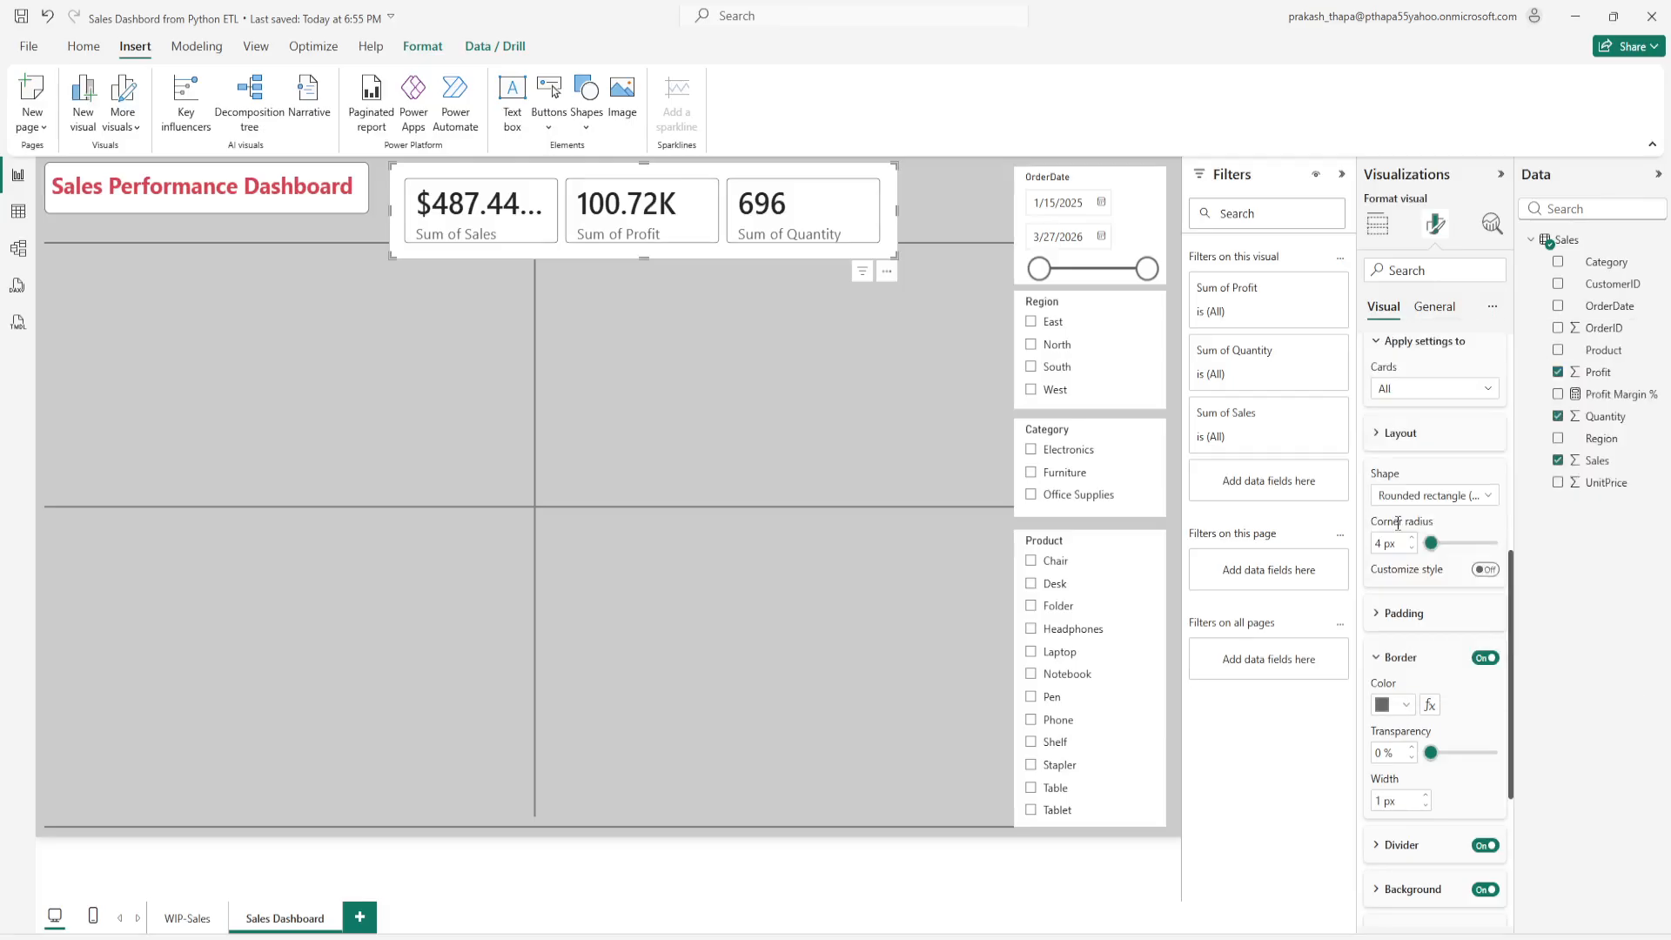
left_click(1425, 796)
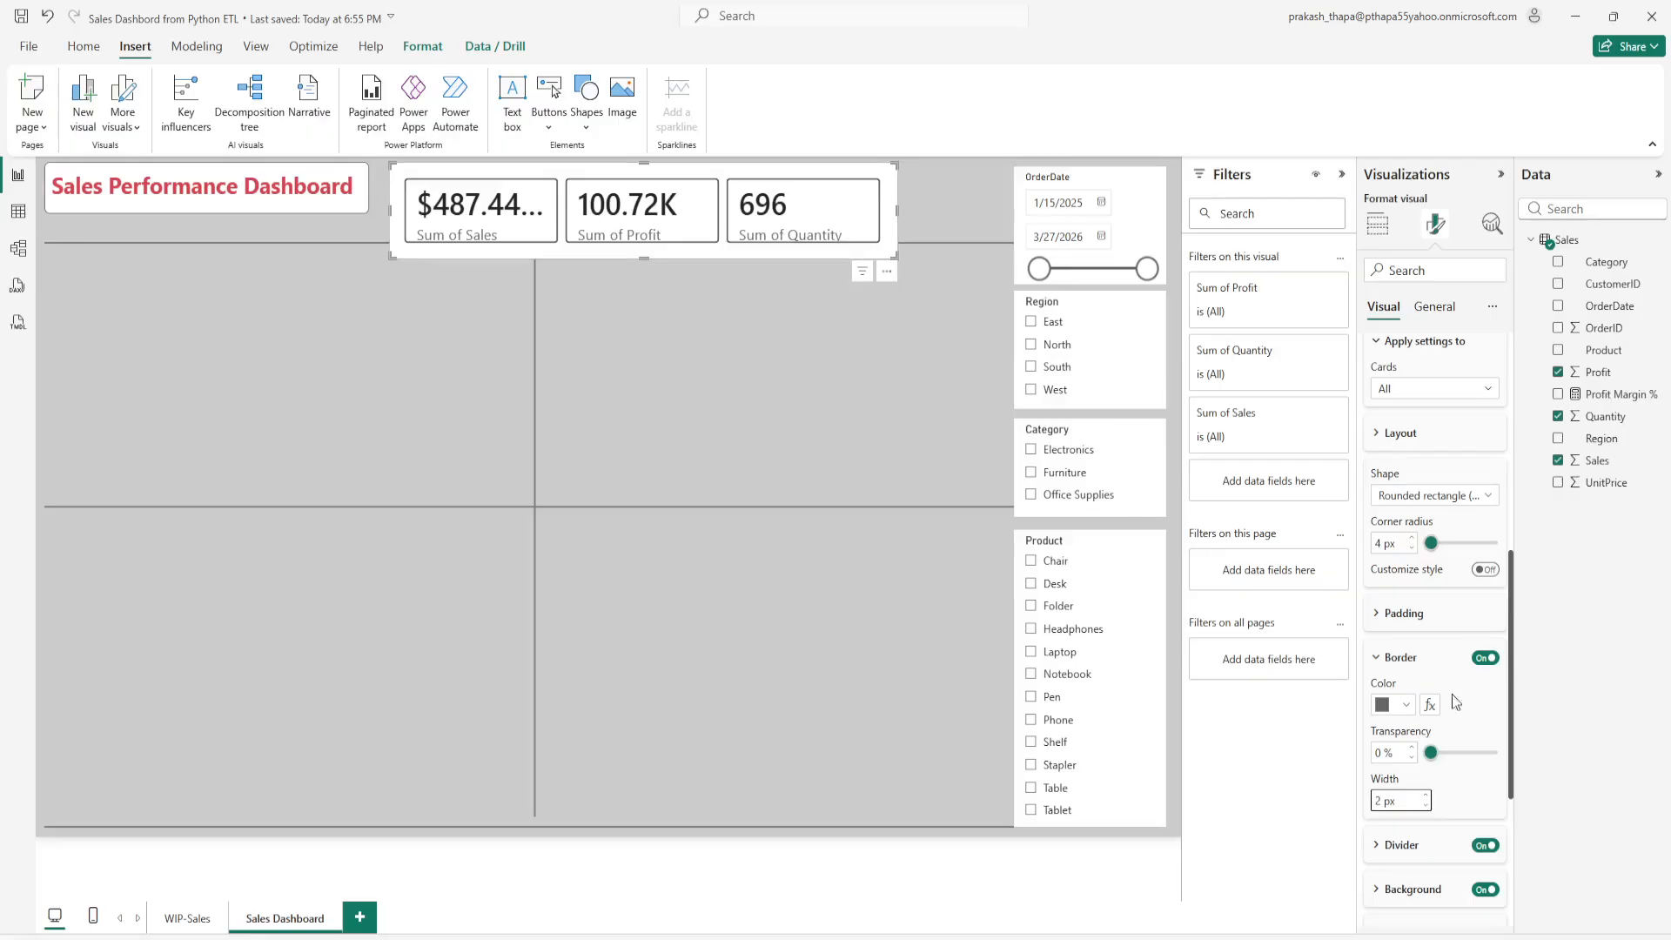
Step: Try turning off the background of the individual cards
scroll(1437, 705, "down", 1)
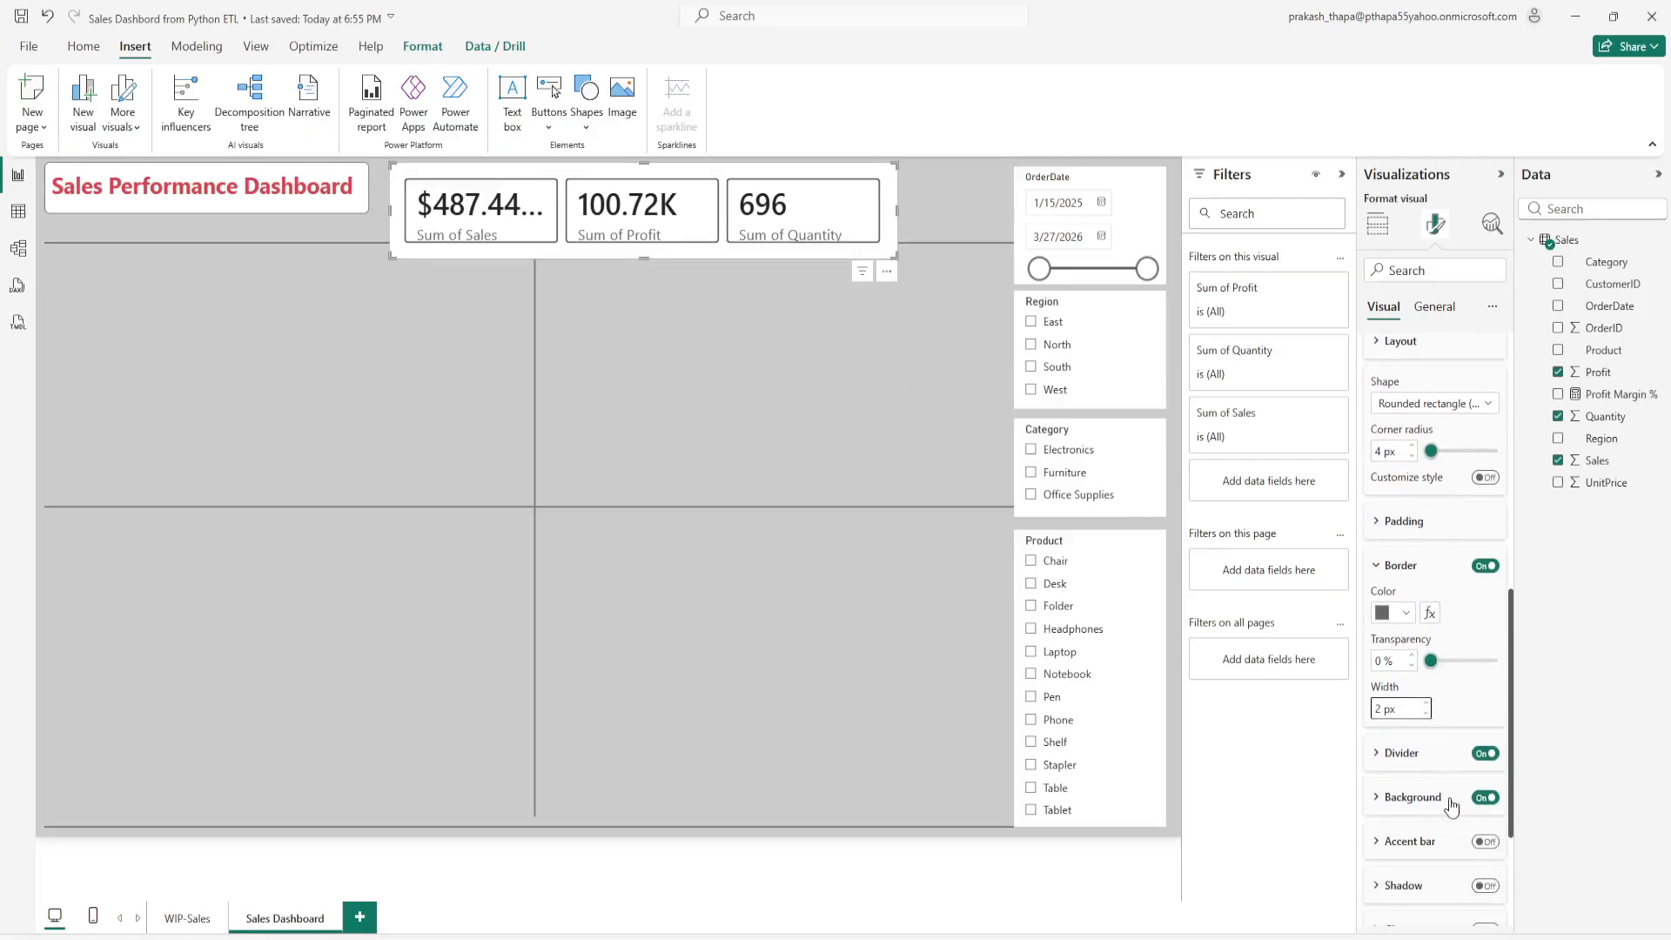
left_click(1482, 798)
left_click(1485, 799)
scroll(1412, 814, "down", 2)
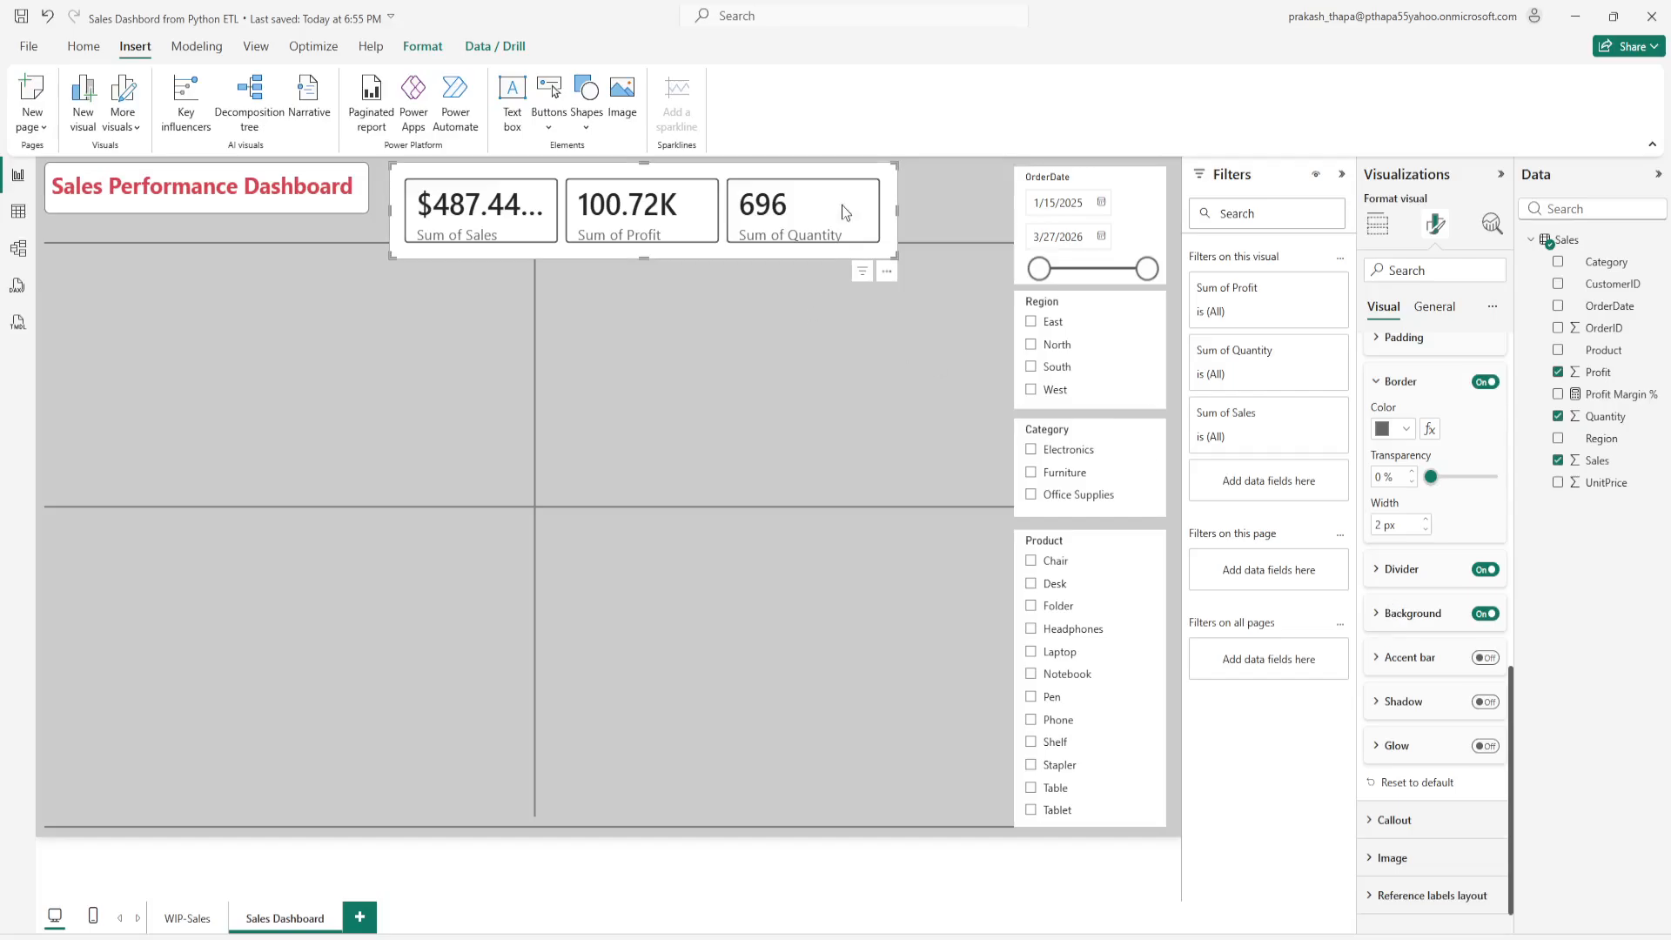
scroll(1397, 580, "up", 1)
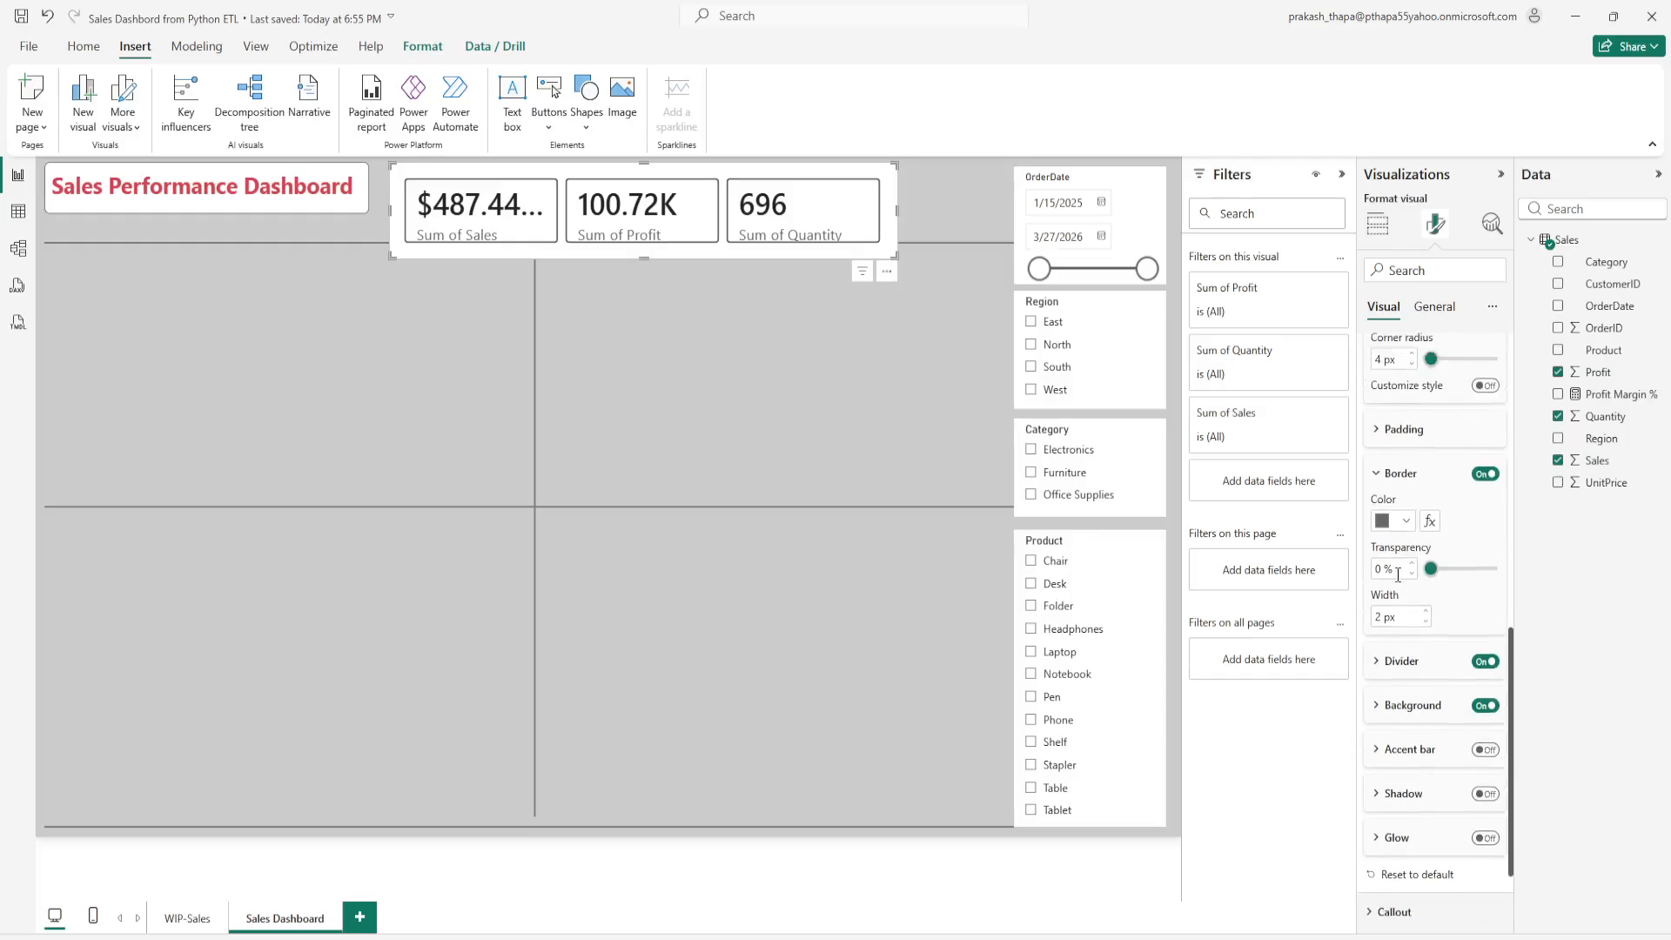
scroll(1398, 583, "up", 2)
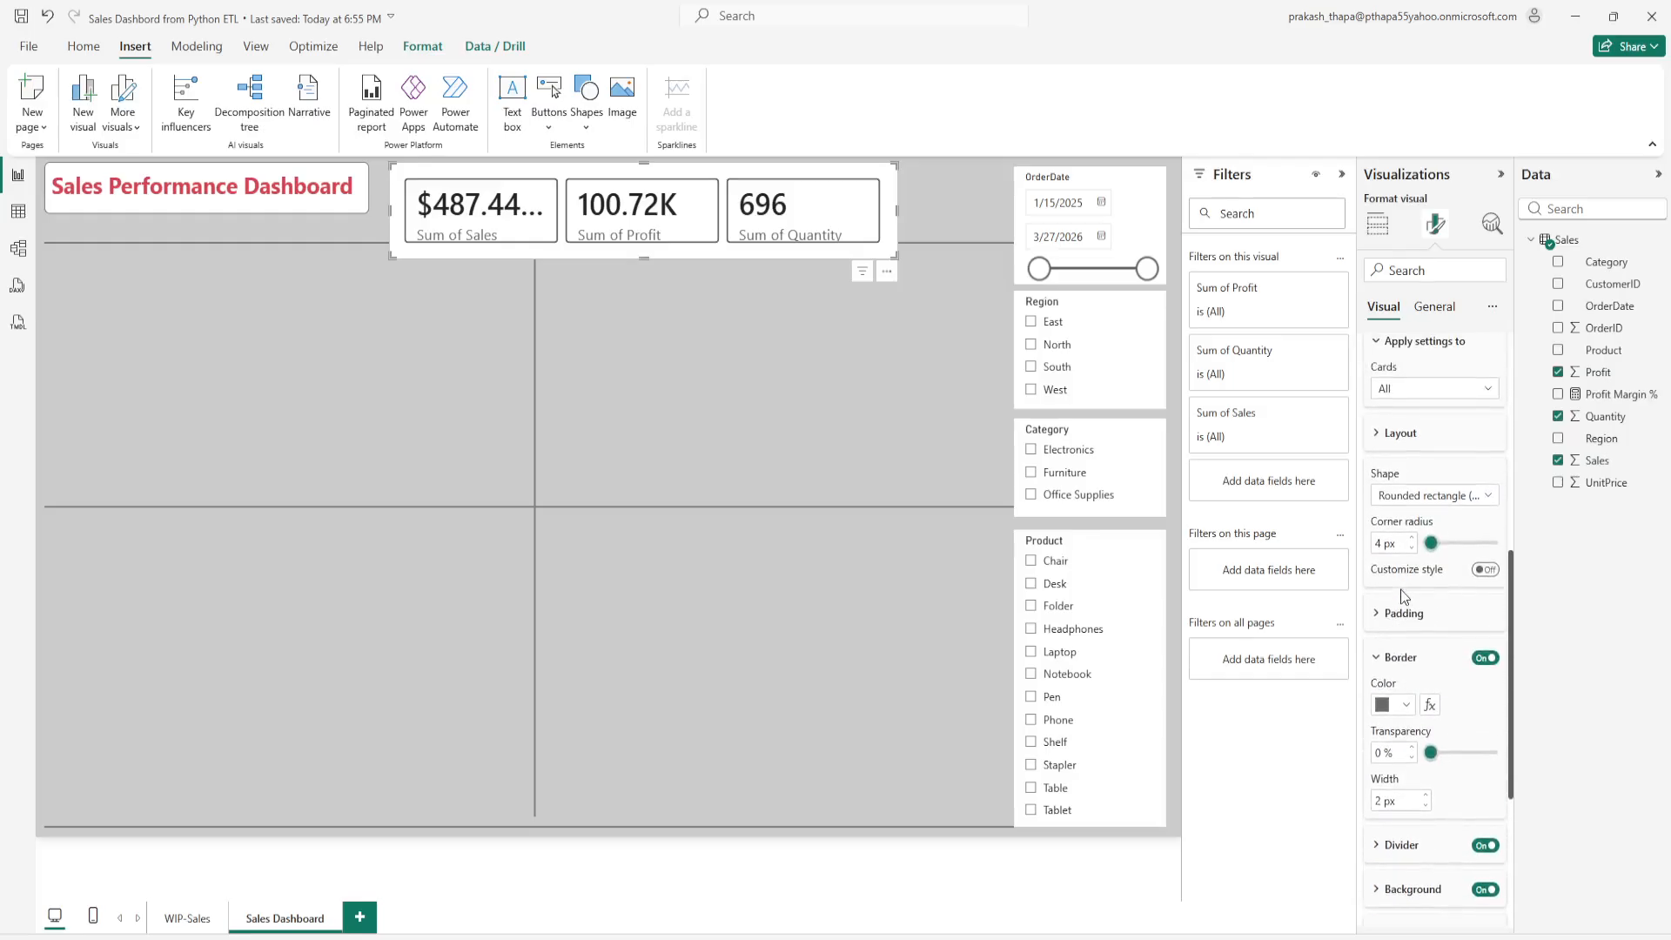
scroll(1404, 596, "up", 3)
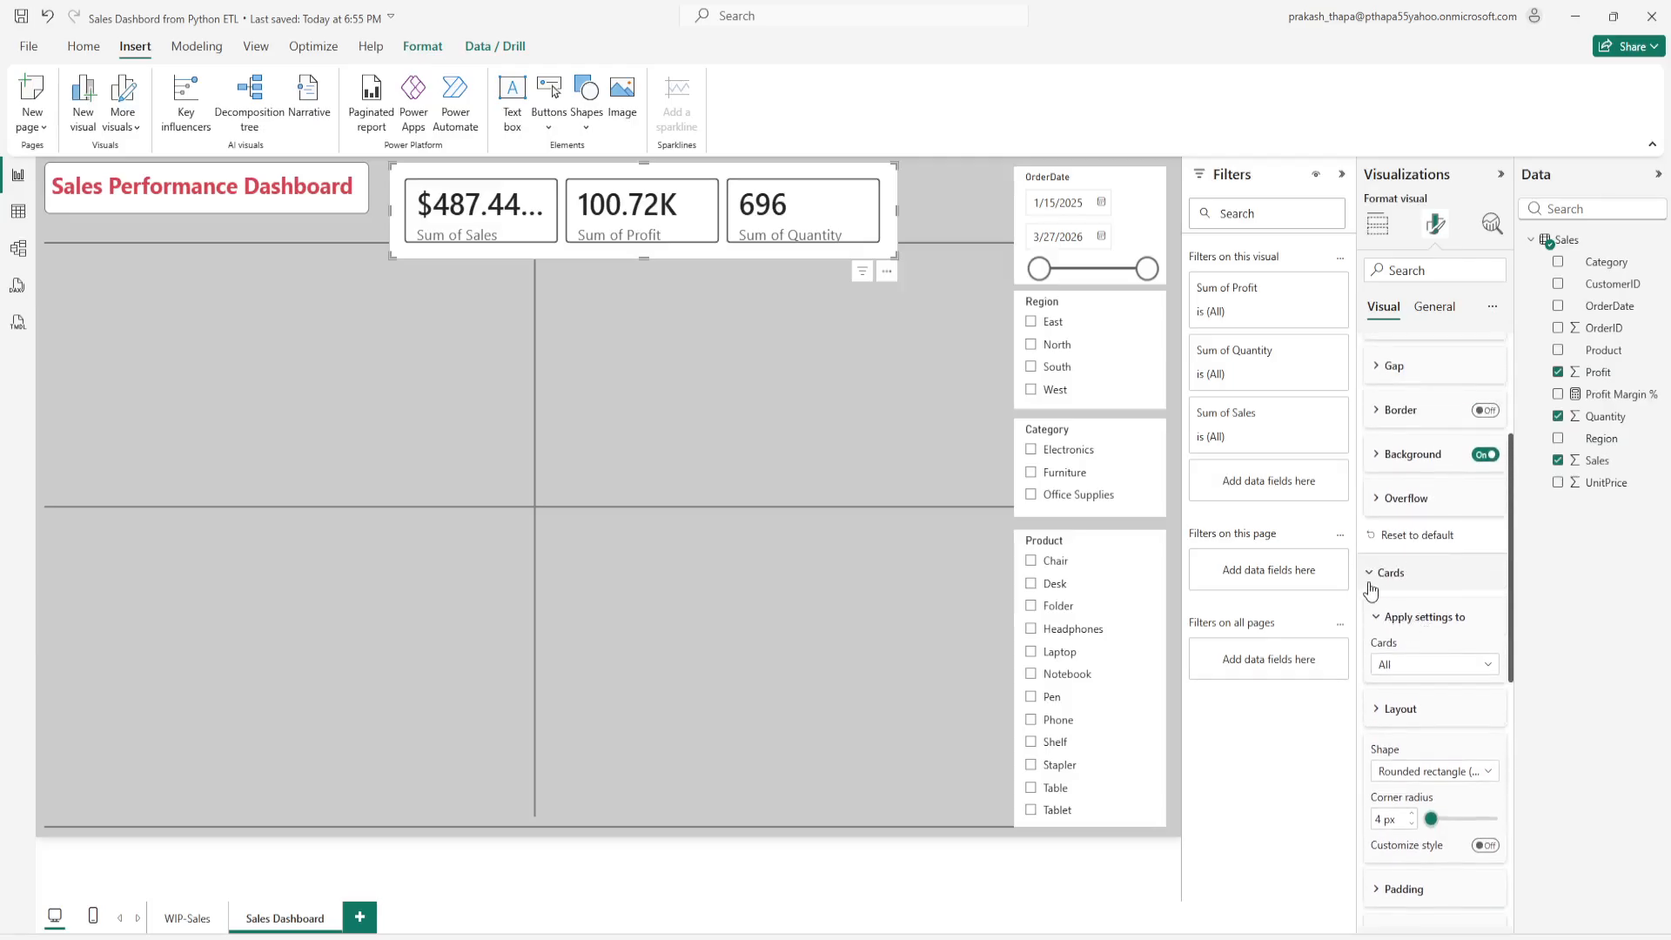
scroll(1410, 549, "up", 3)
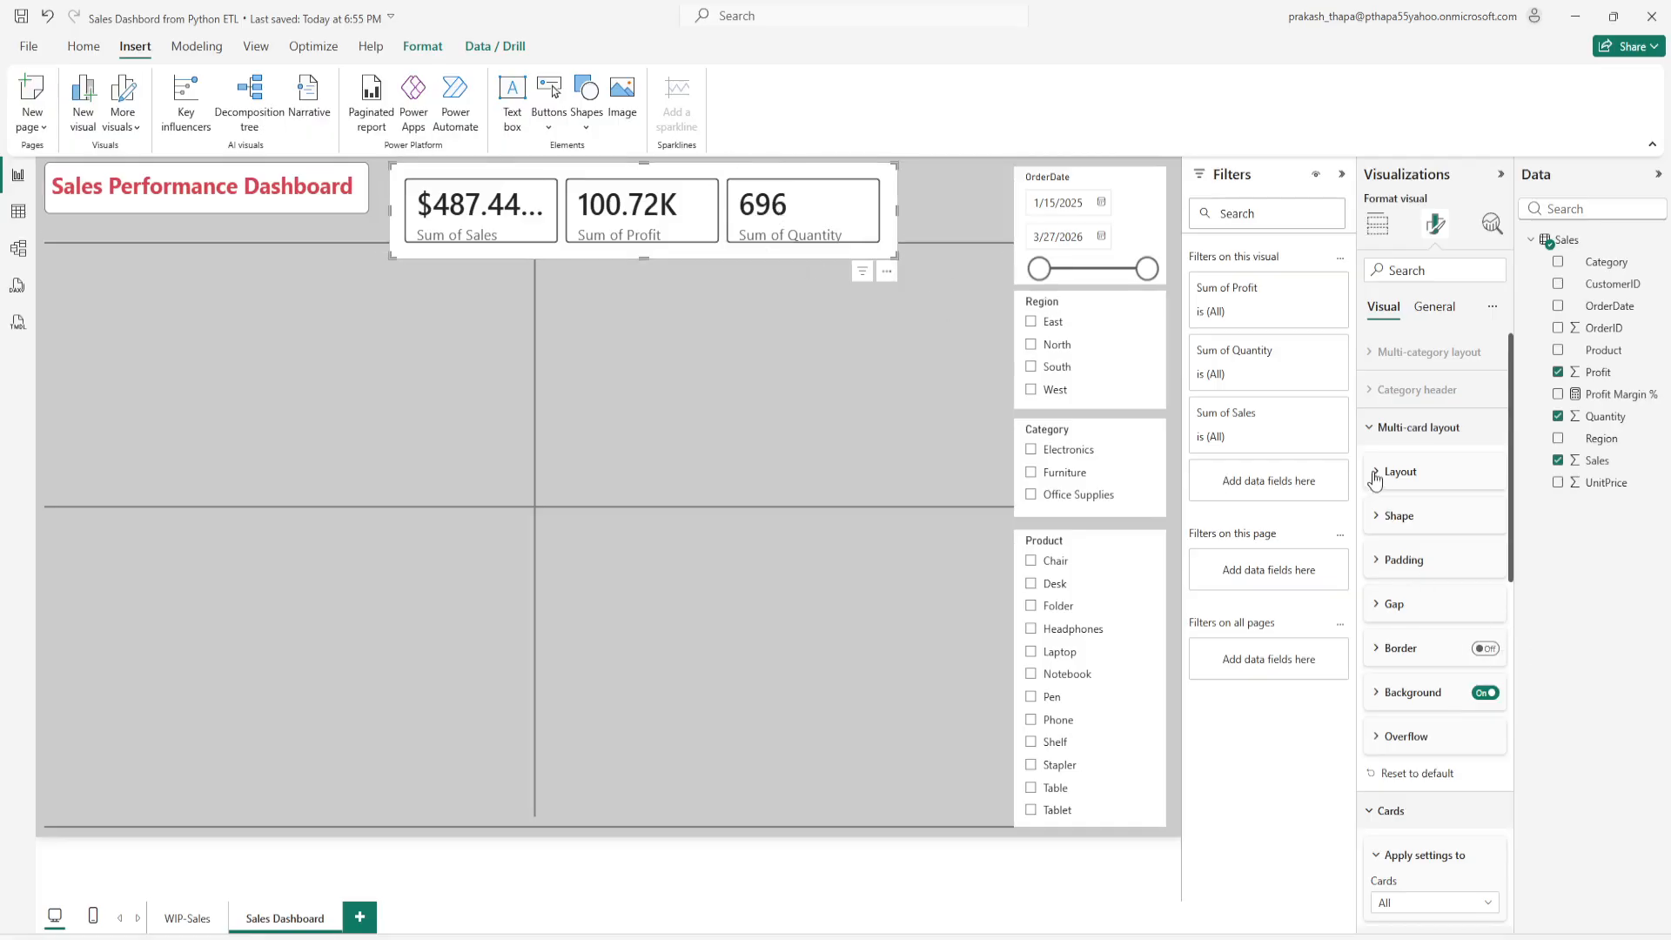
Step: Turn off the card visual's overall background in its general effects settings
left_click(1417, 312)
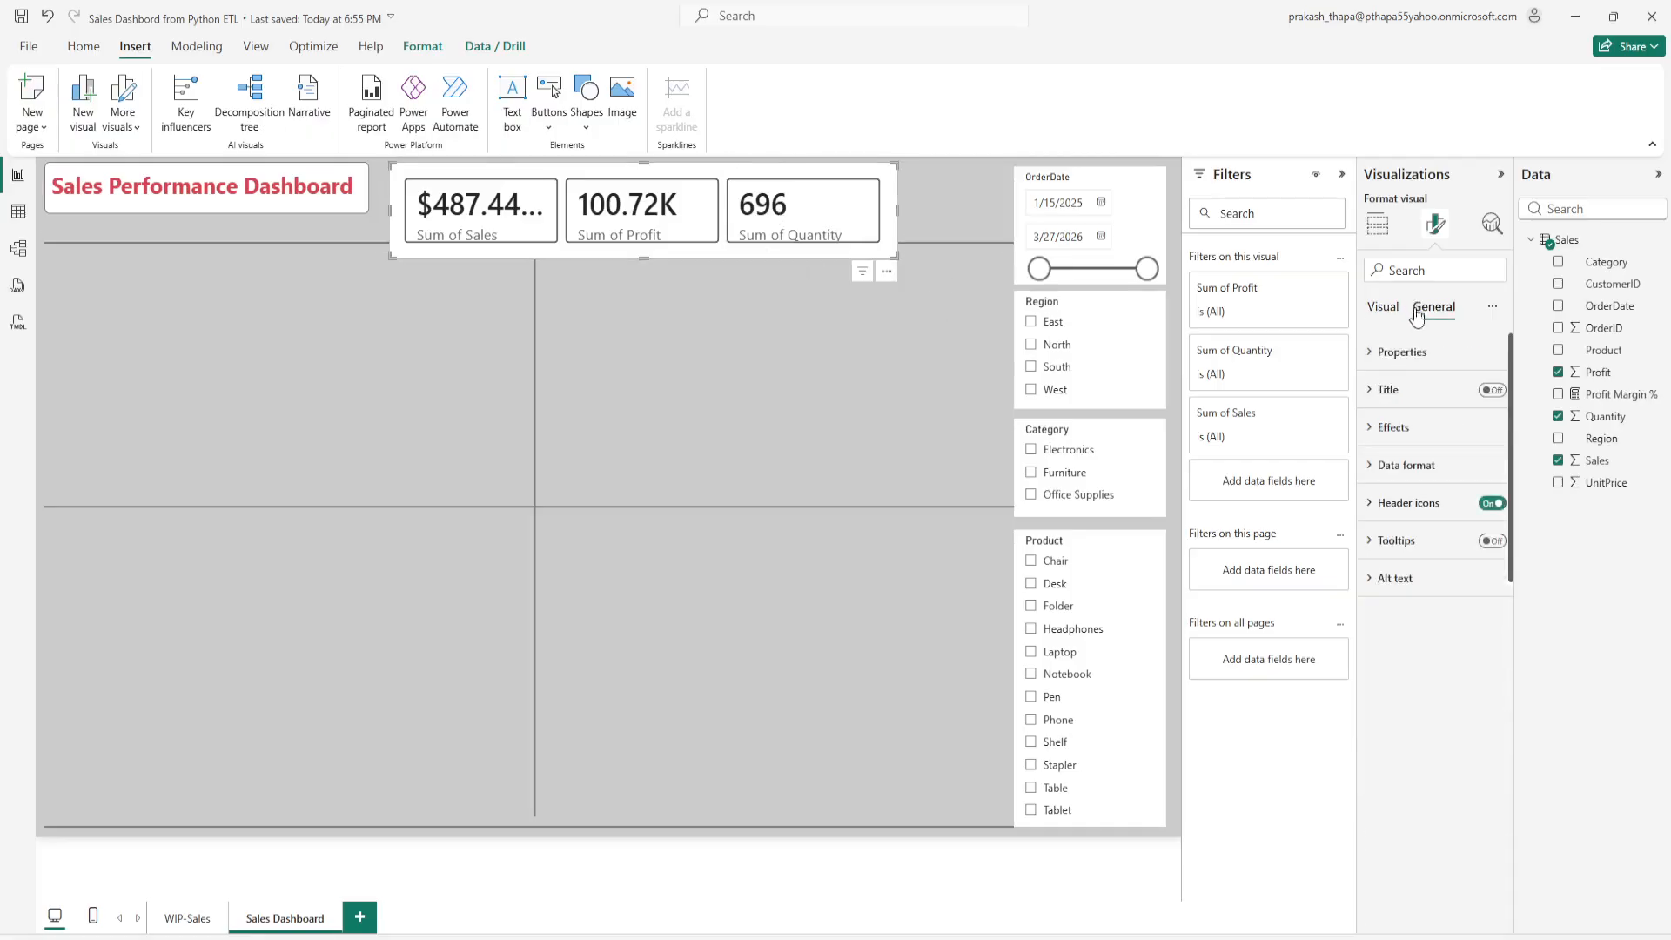
left_click(1384, 427)
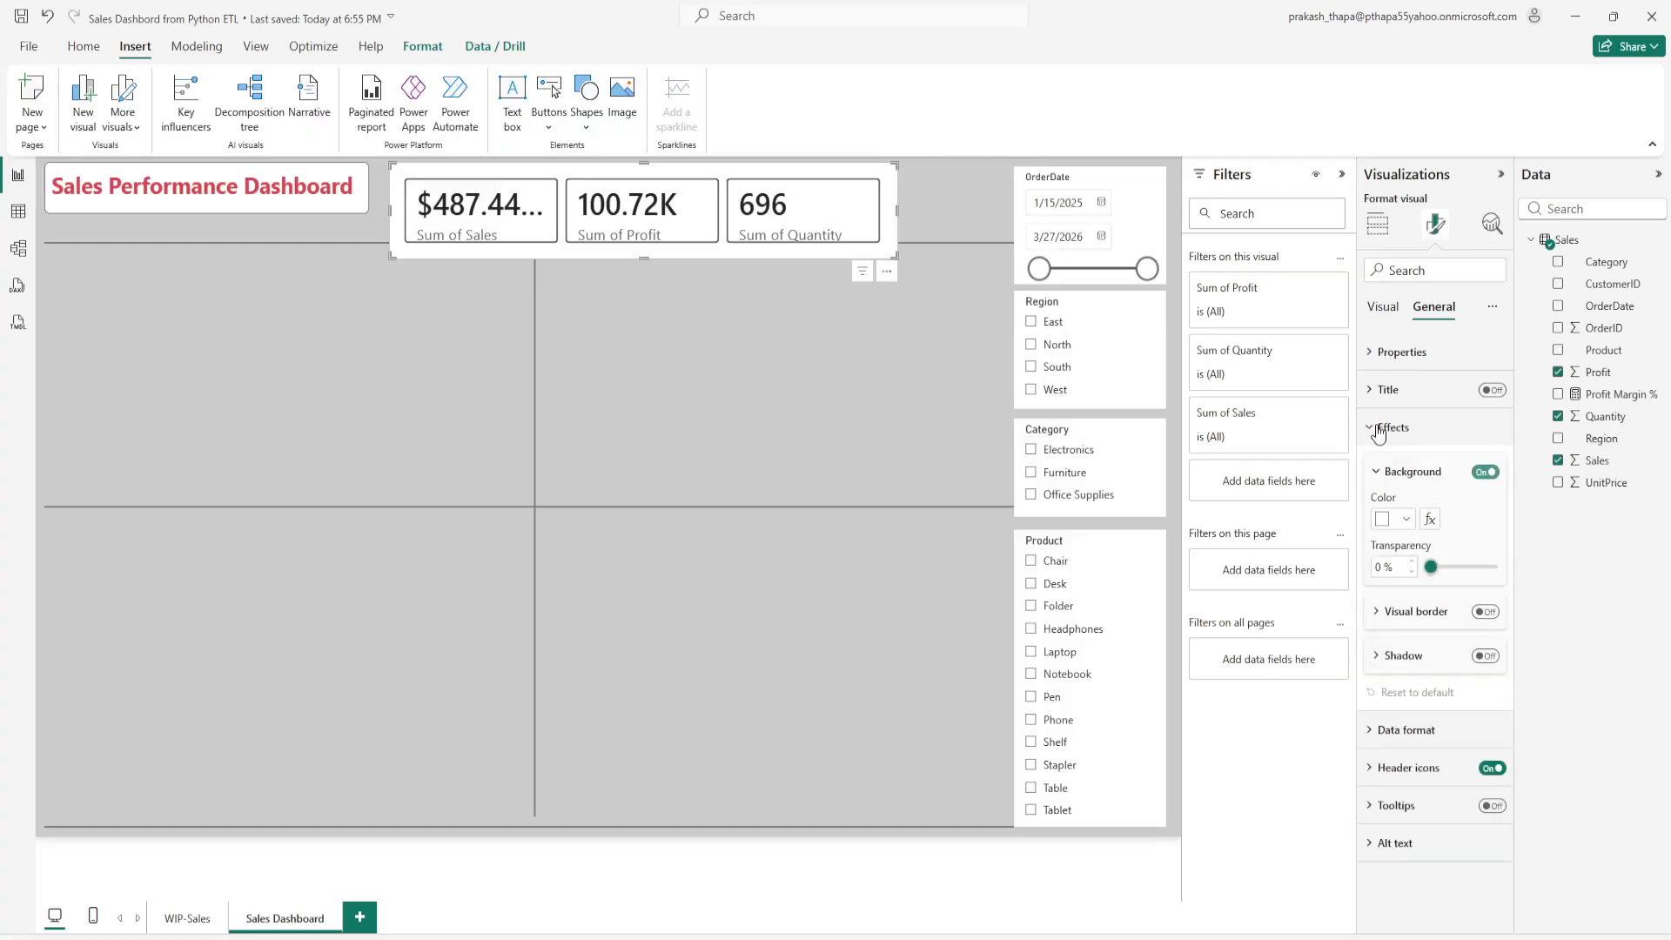
left_click(1483, 473)
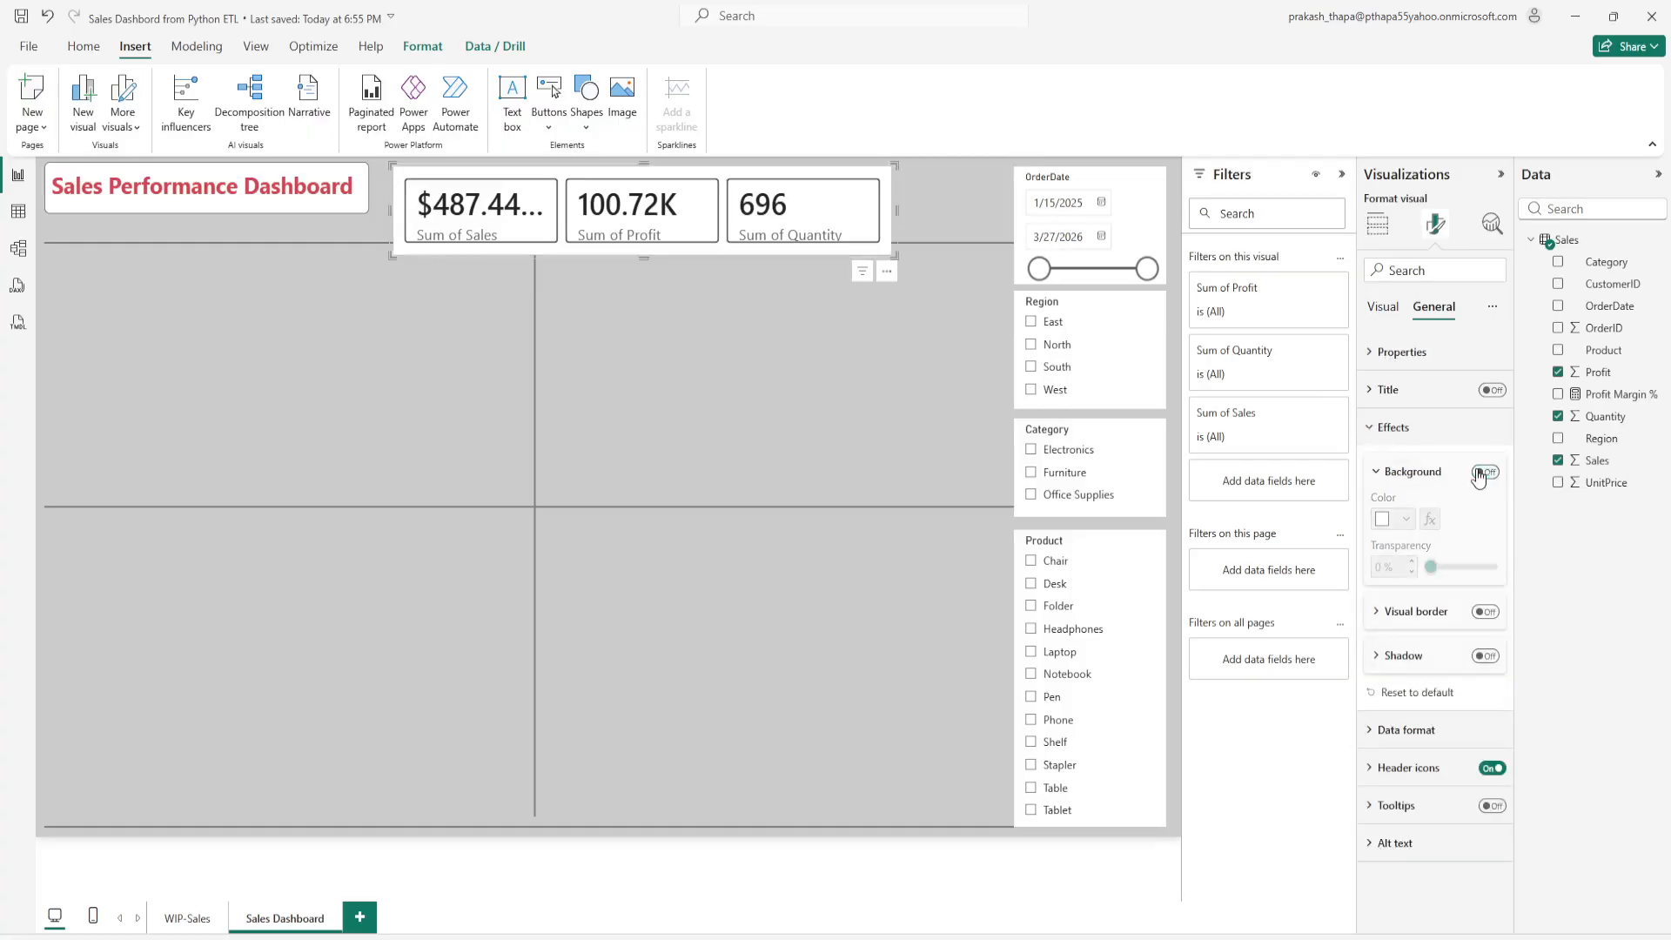
left_click(1482, 472)
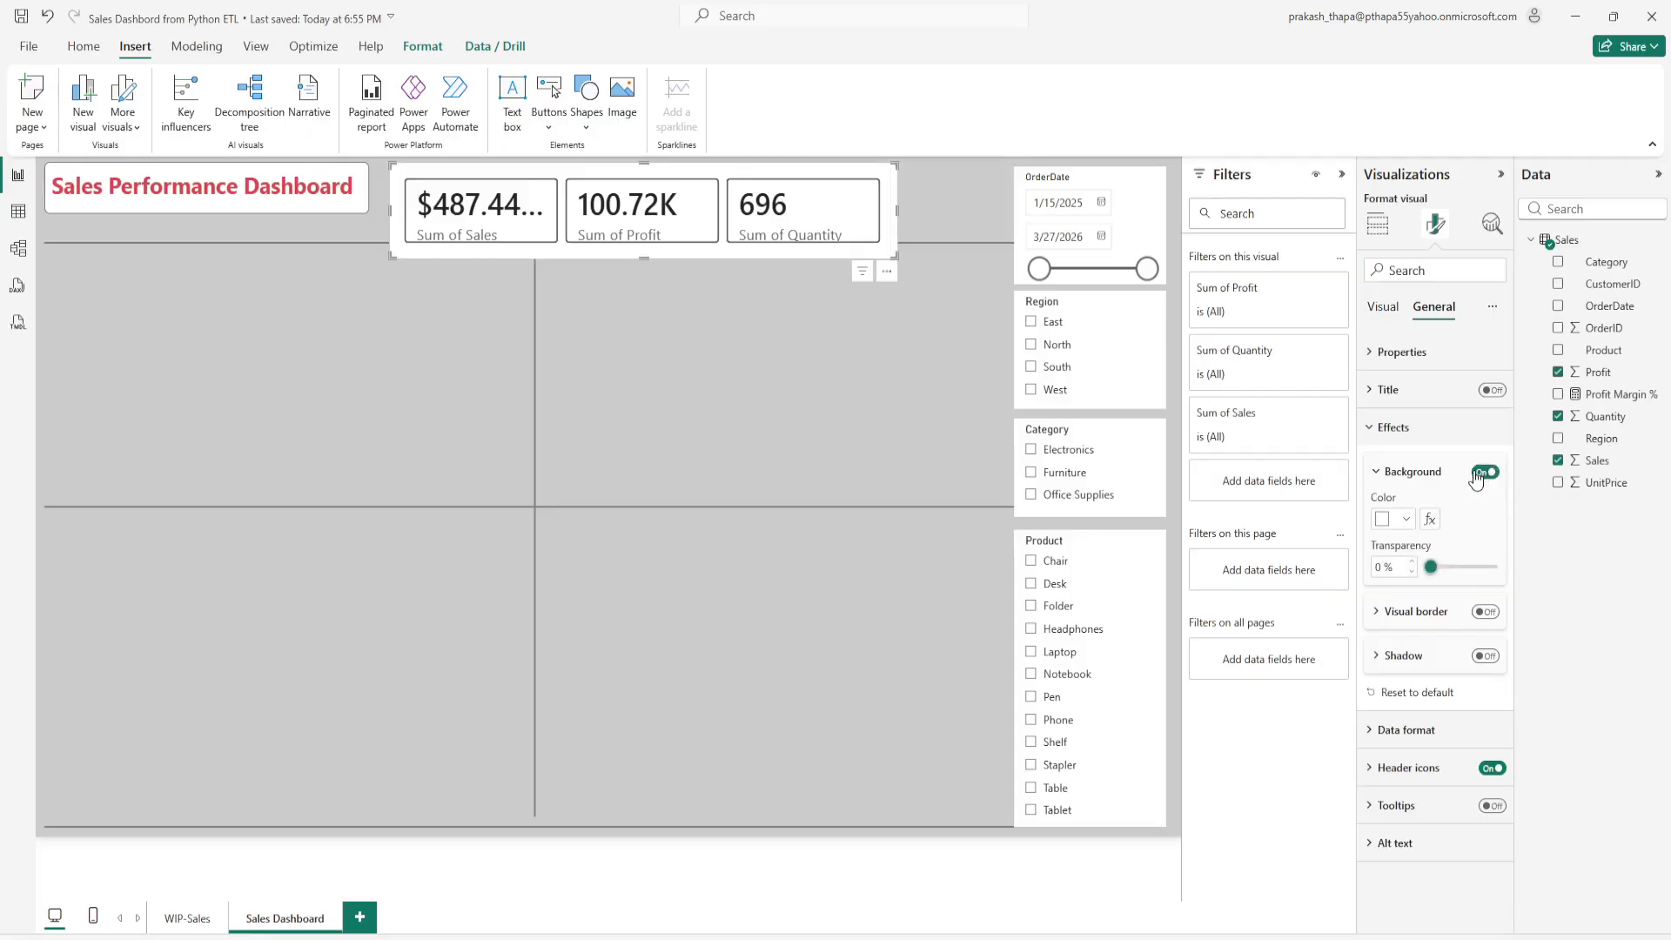
left_click(1483, 472)
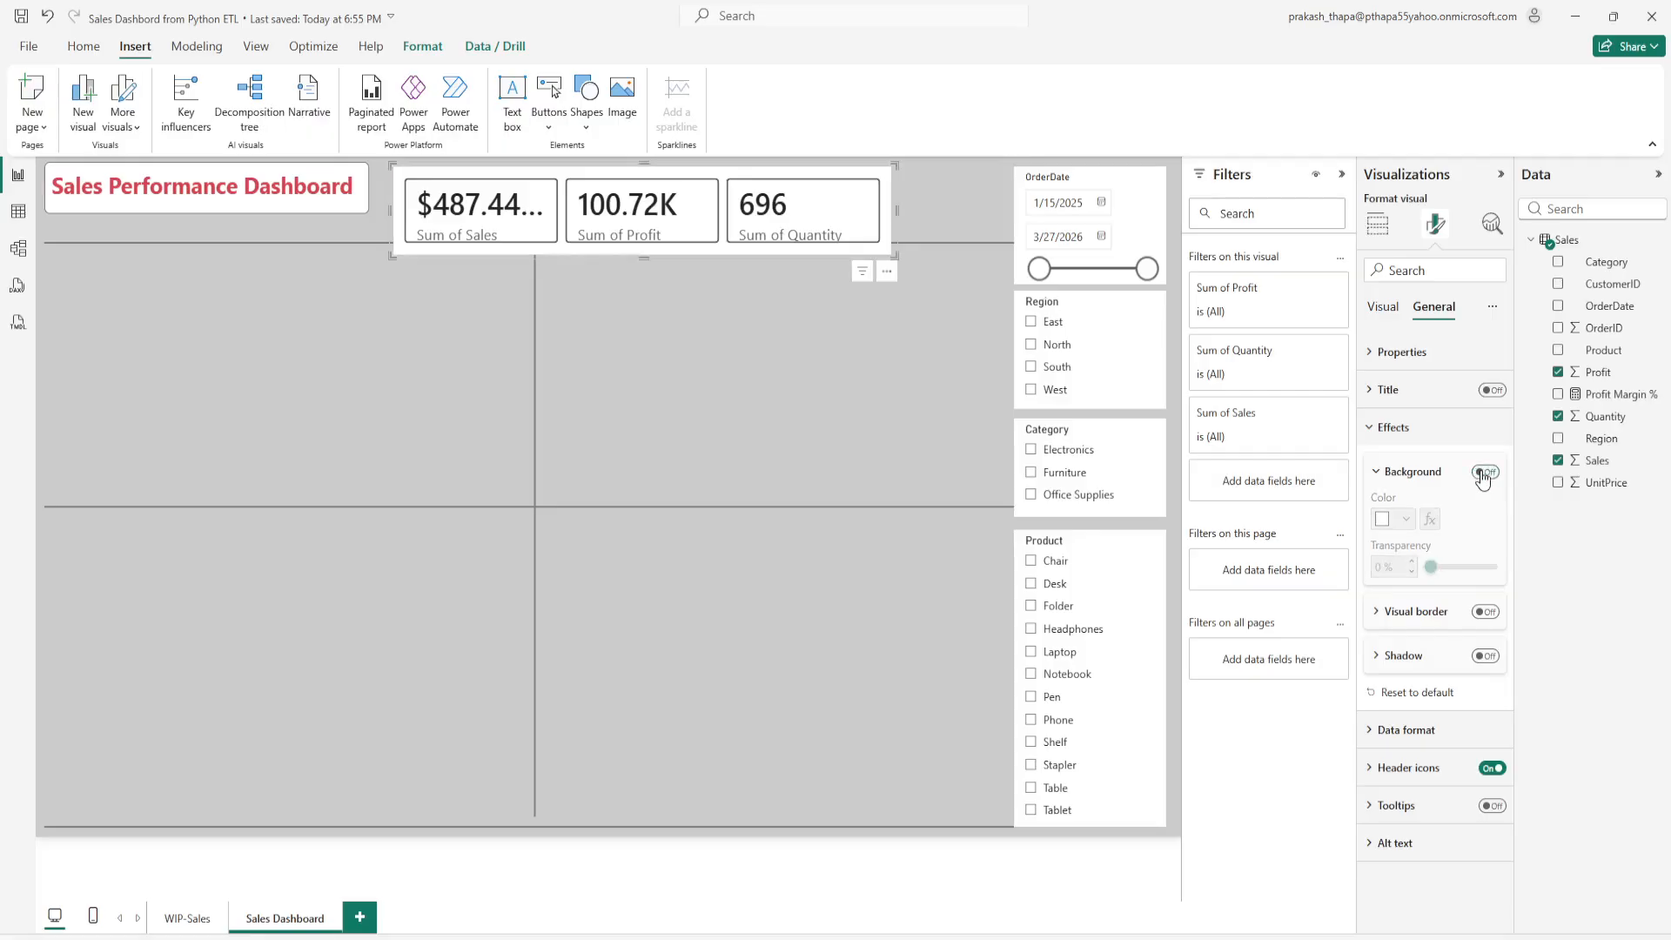
left_click(1481, 475)
left_click(1481, 474)
left_click(1375, 431)
left_click(1383, 307)
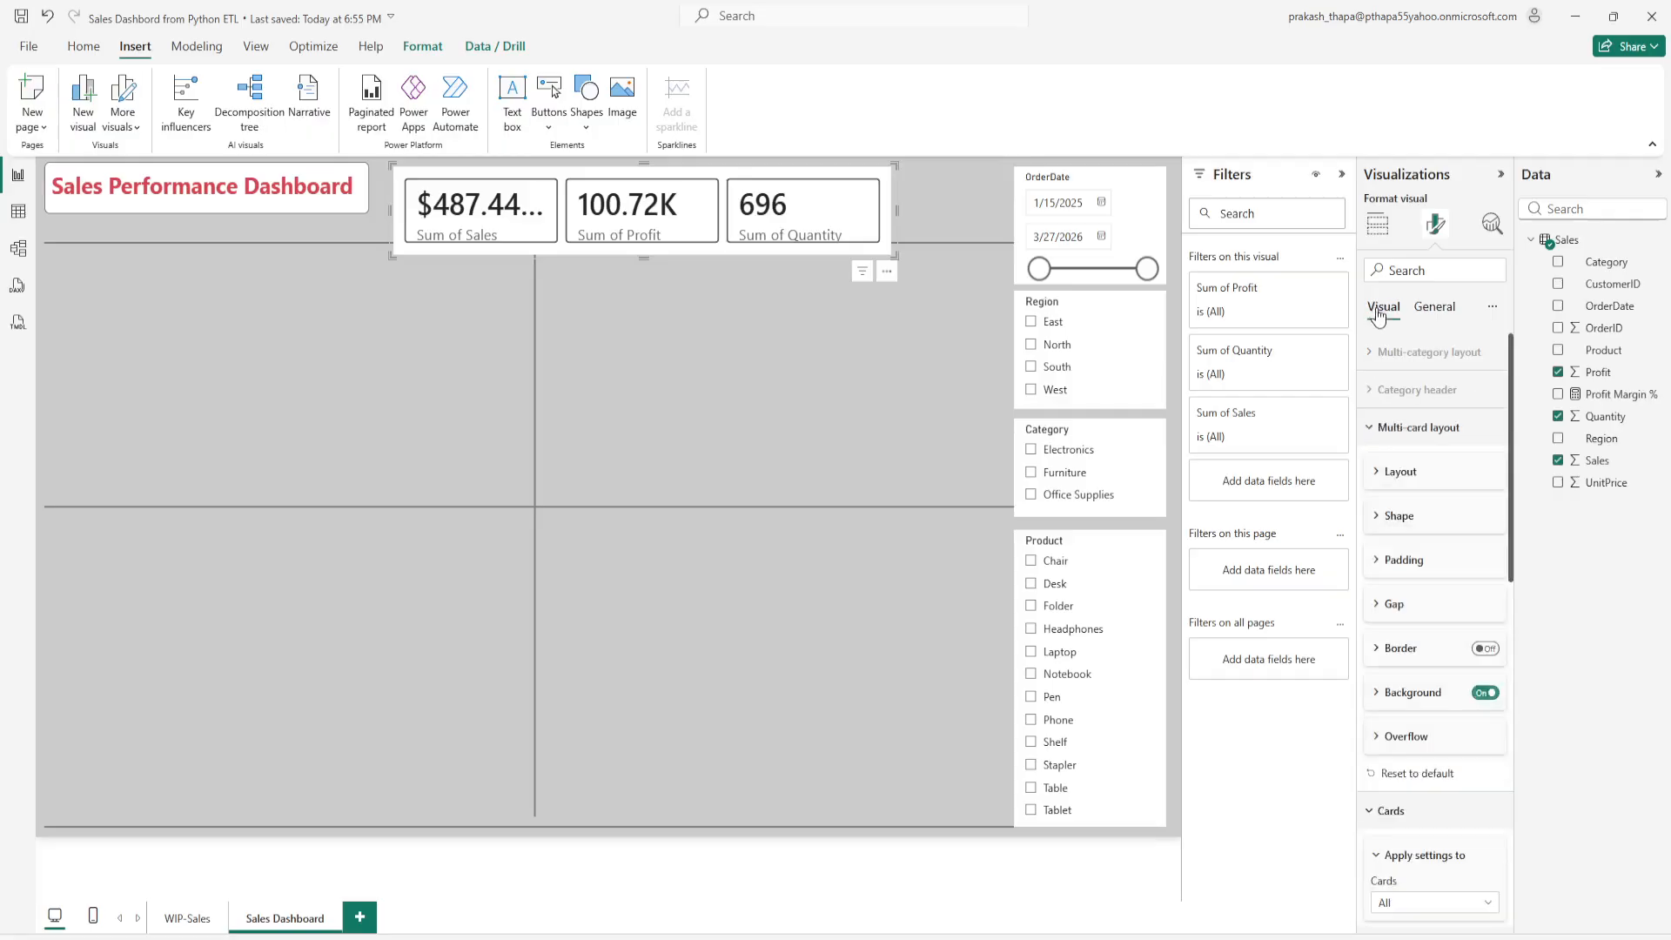
Step: Set the uniform padding of the card visual's multi-card layout to 30 px
left_click(1376, 473)
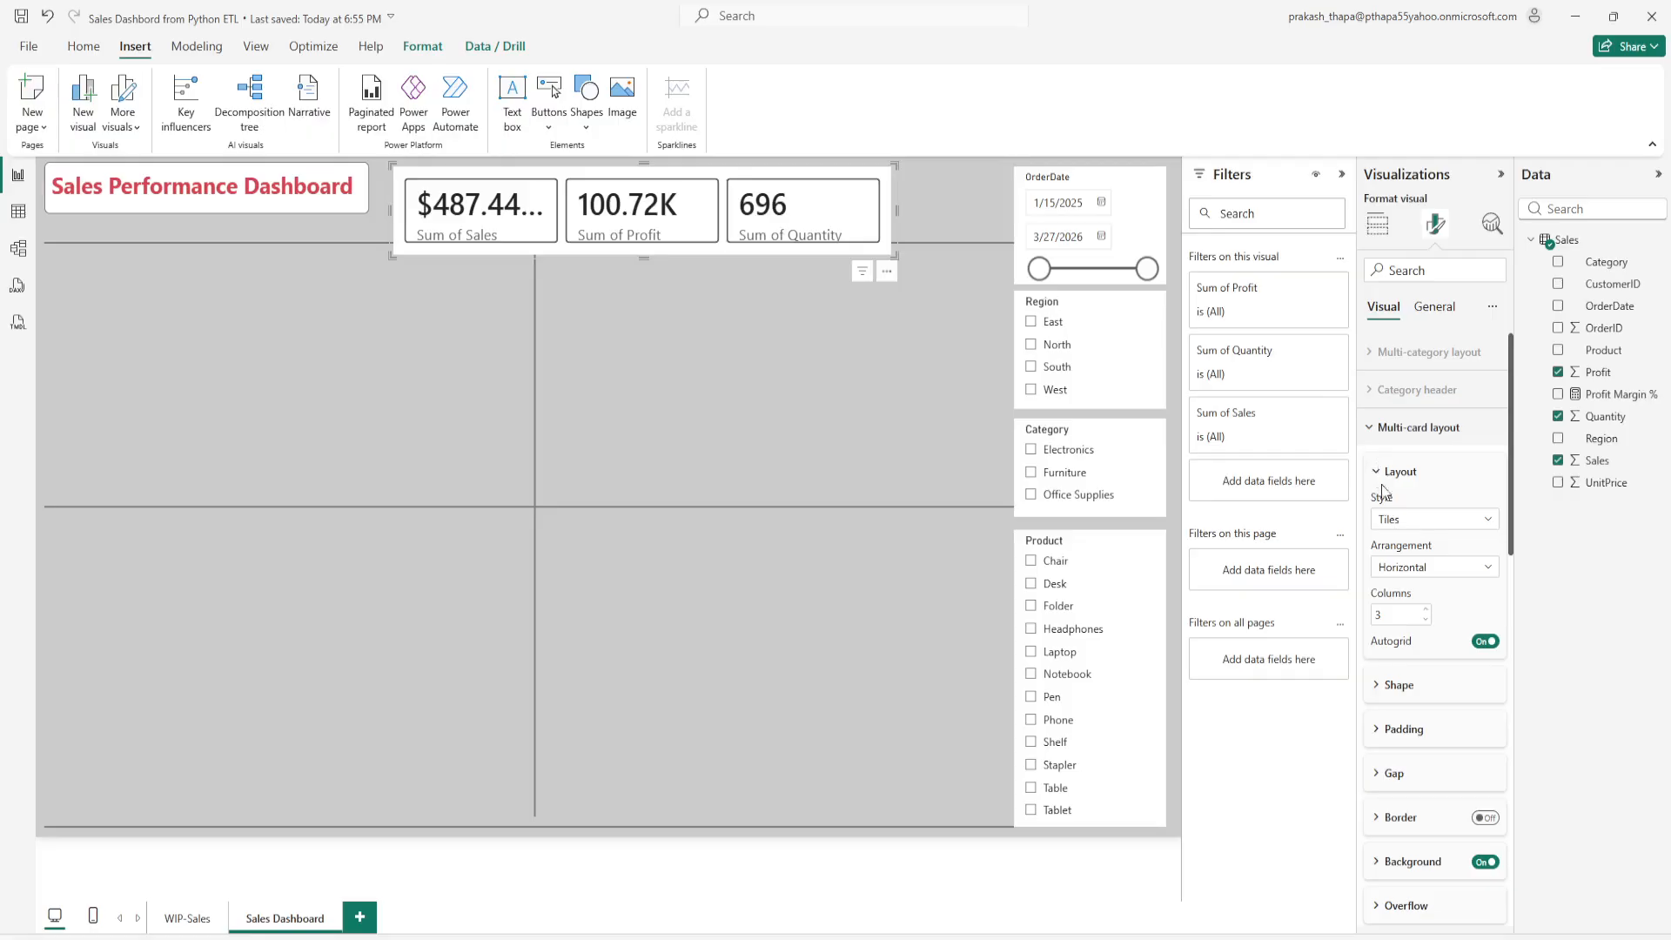
left_click(1374, 689)
scroll(1416, 611, "down", 2)
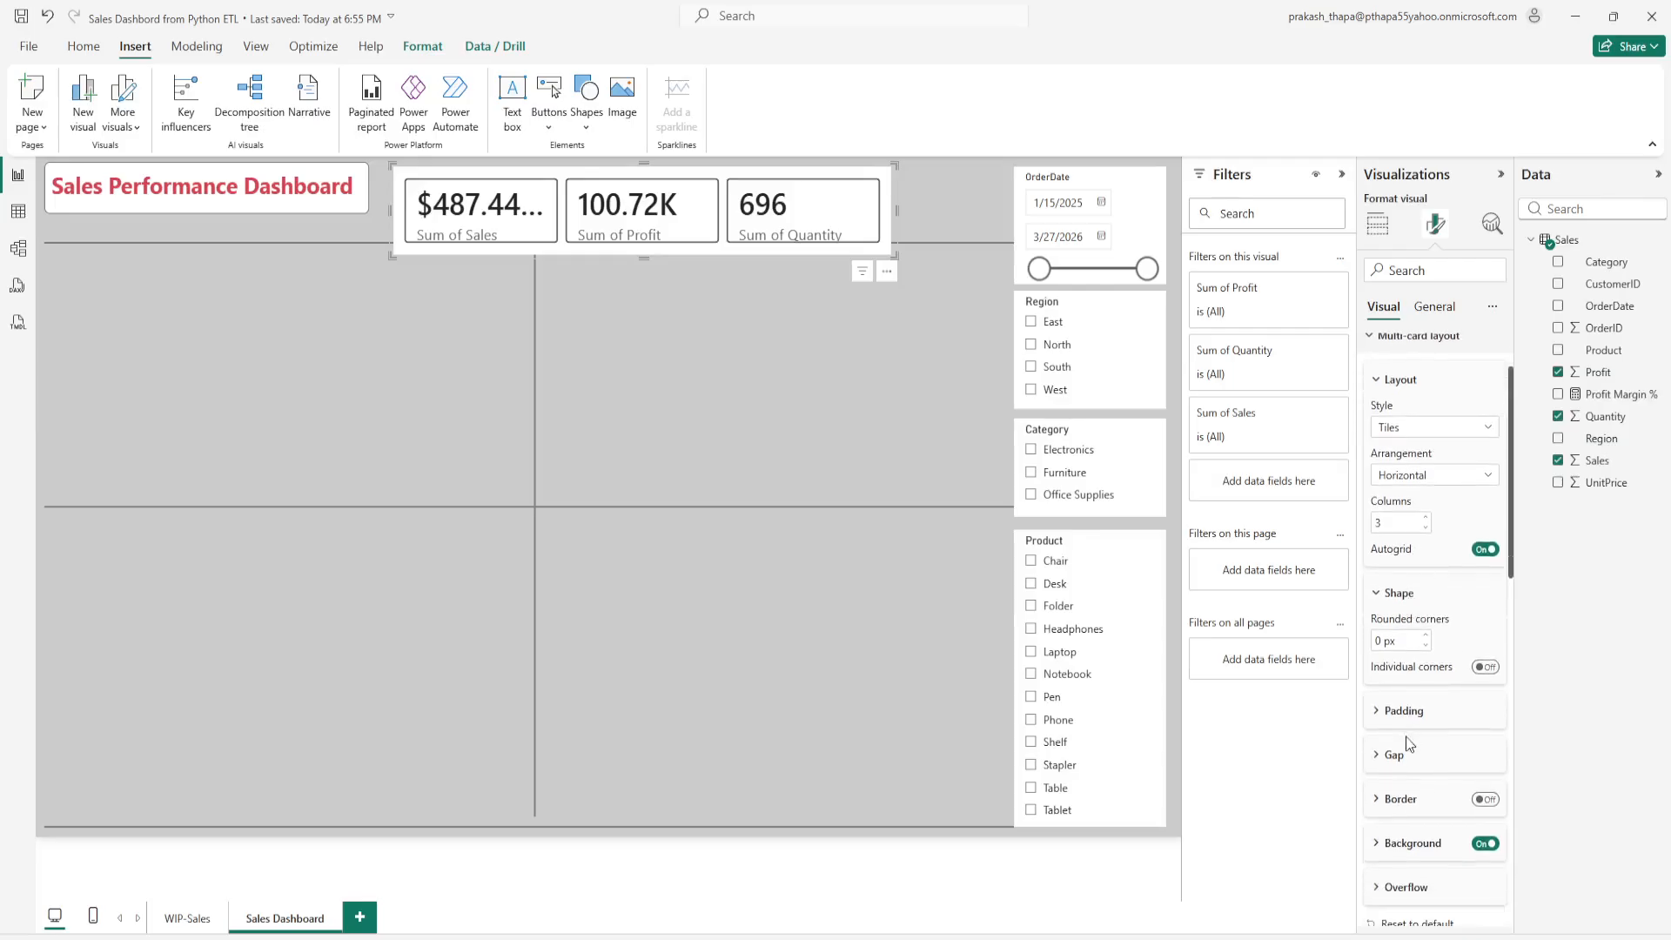
scroll(1411, 714, "down", 2)
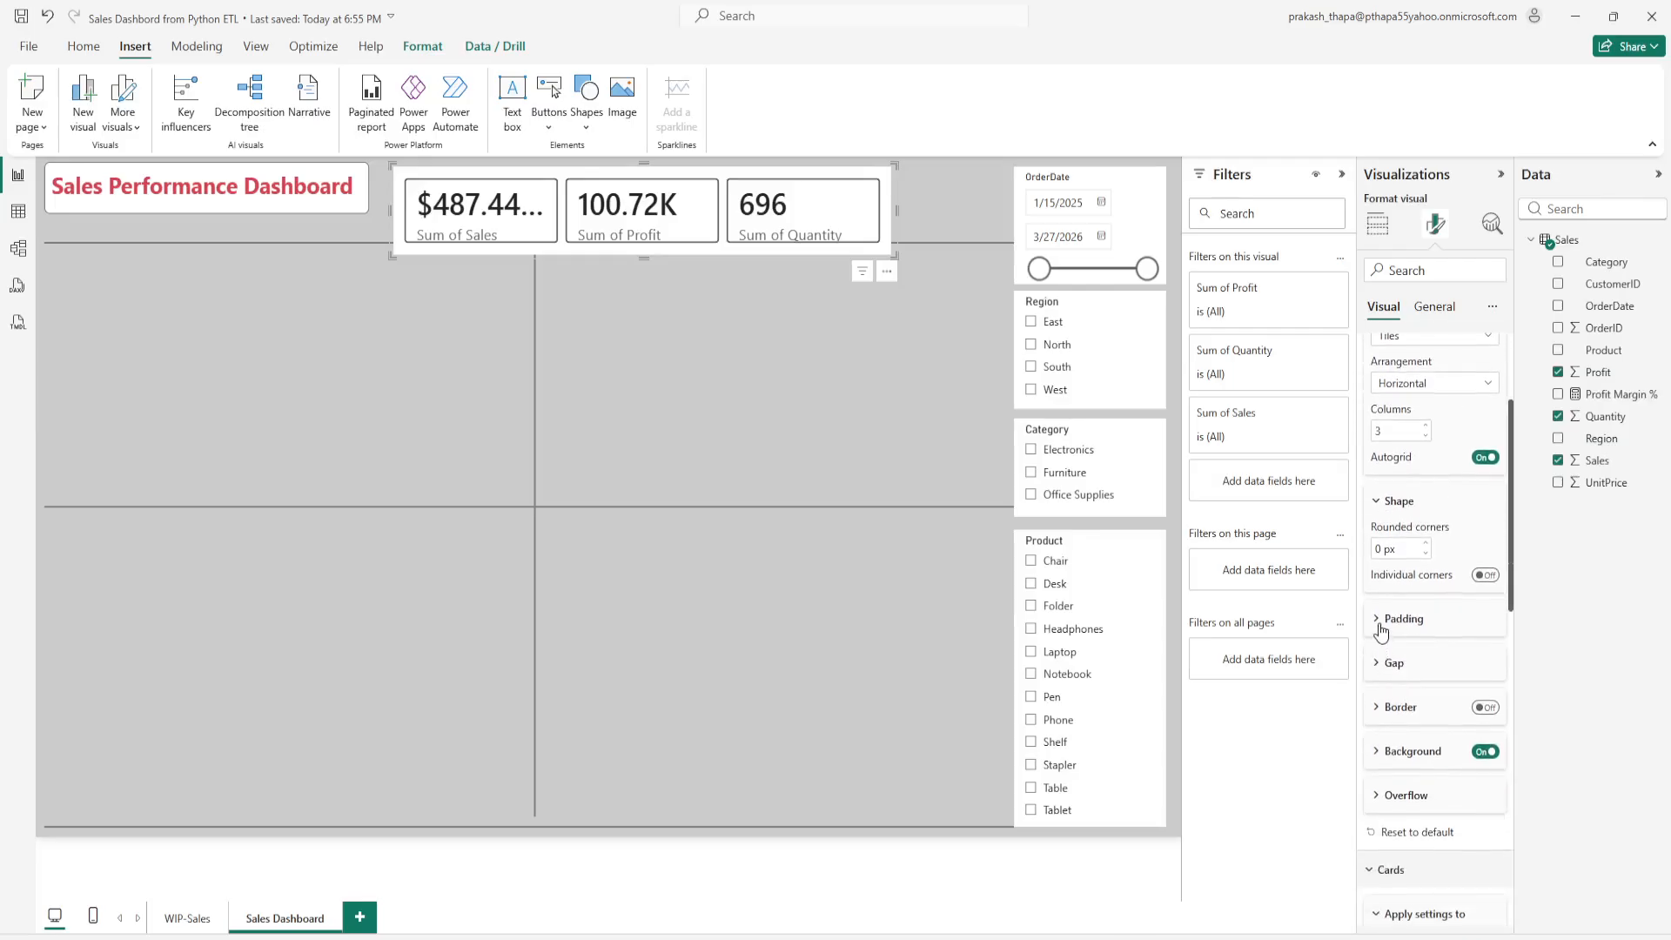
left_click(1381, 621)
double_click(1388, 667)
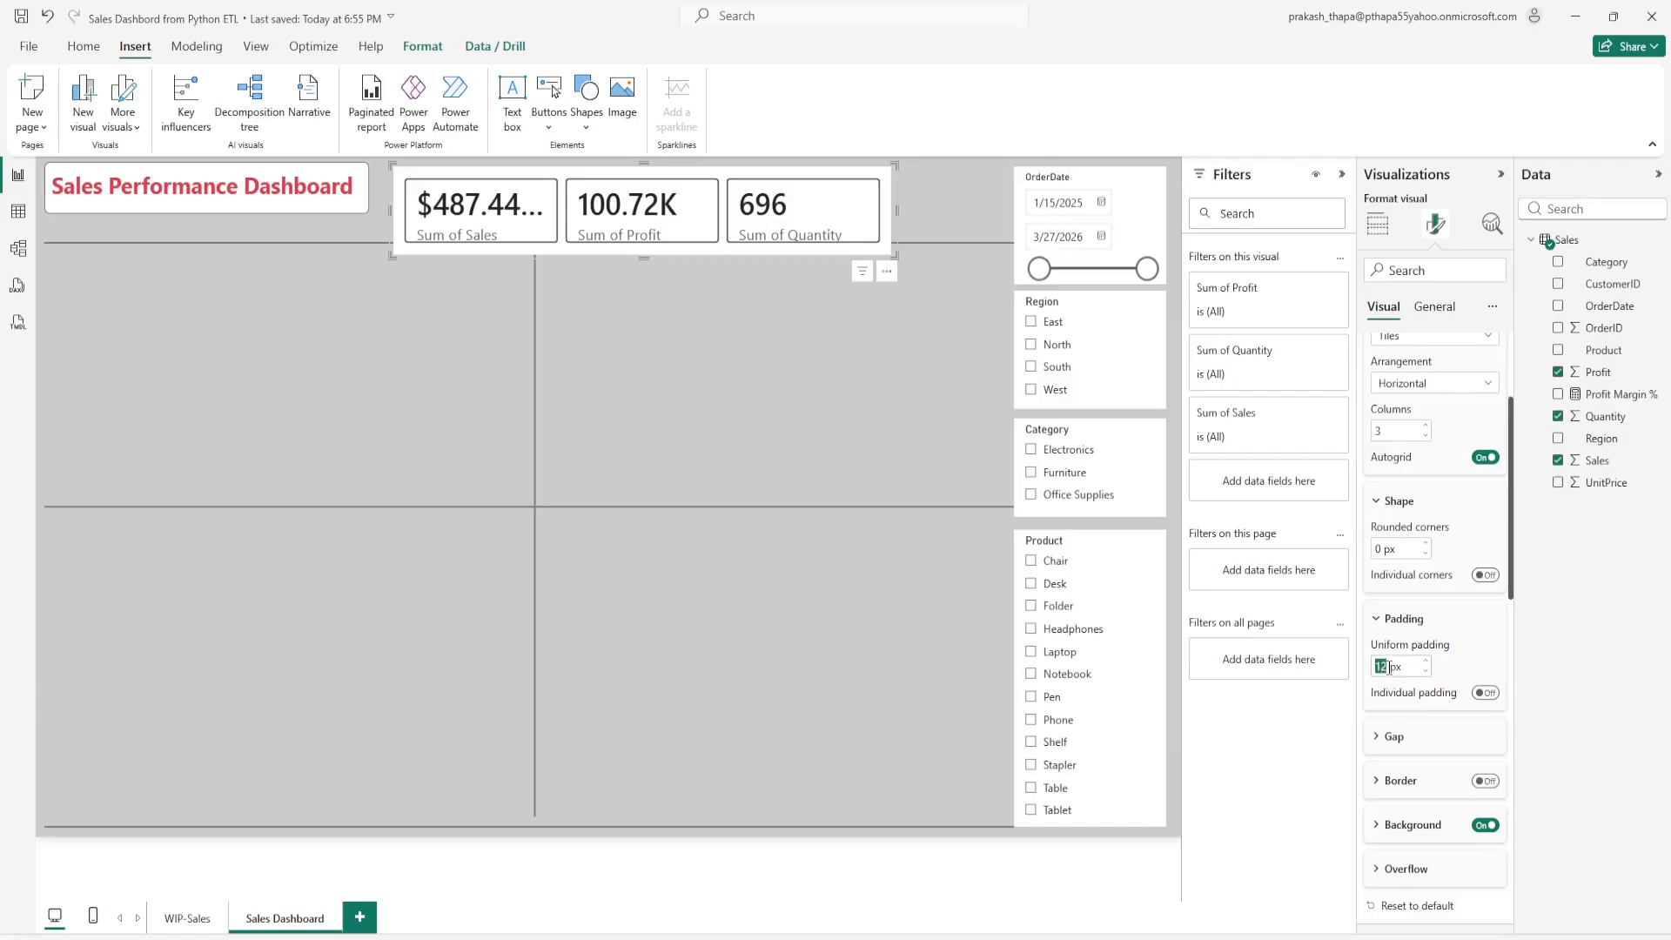
type("30")
key("Return")
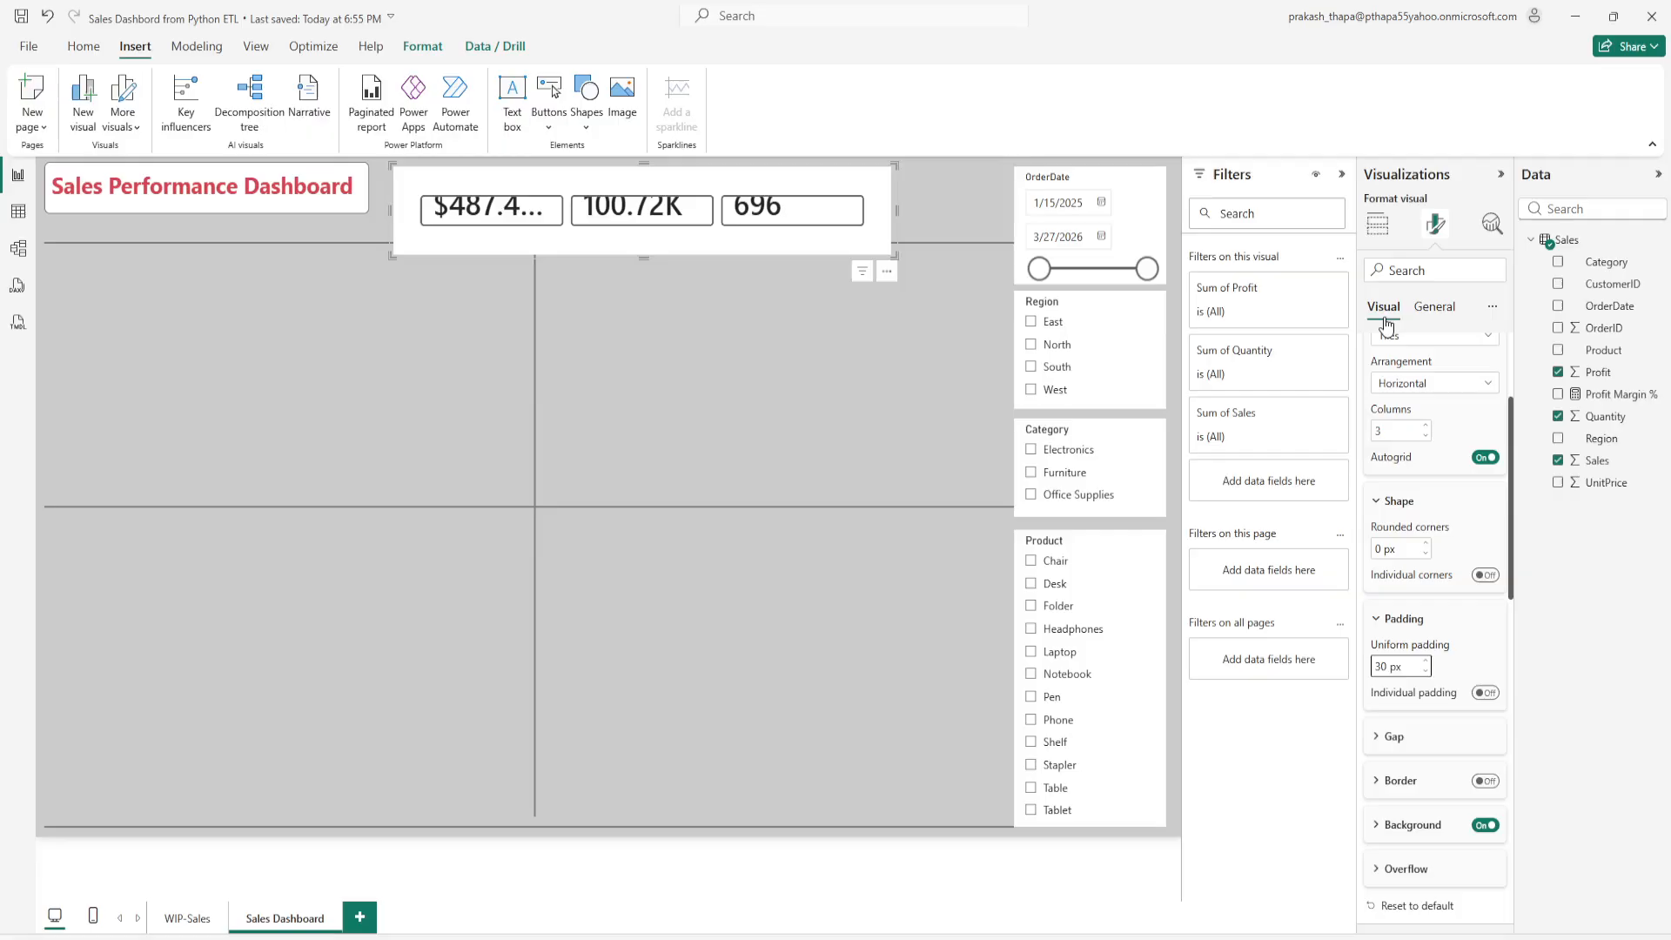
left_click(802, 405)
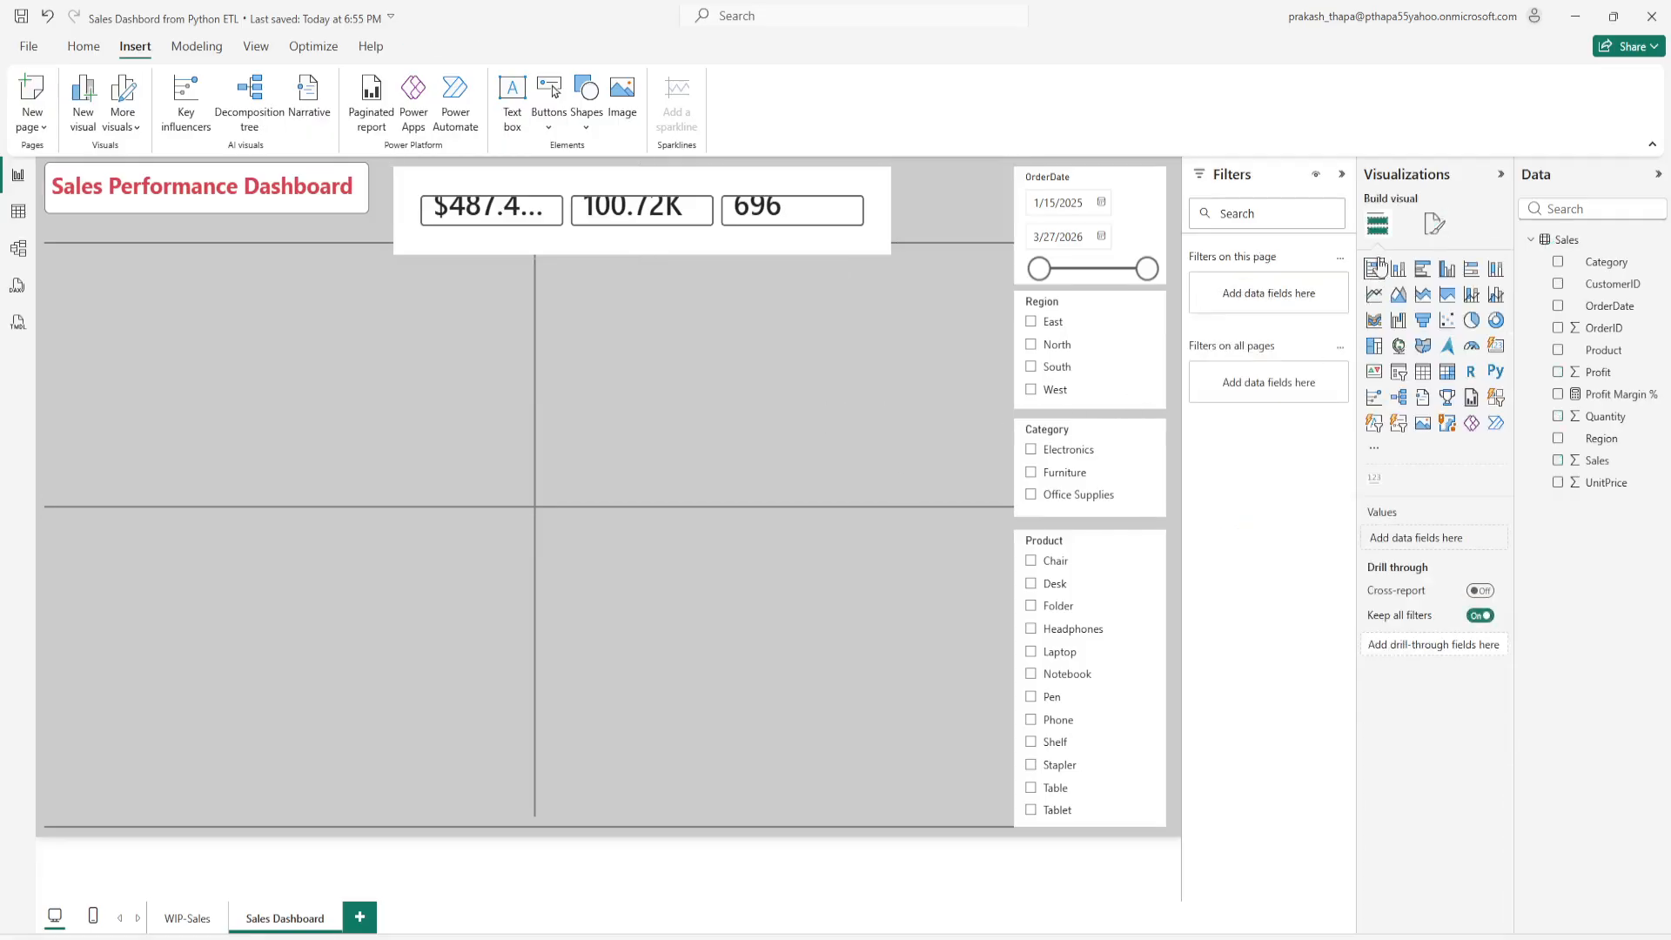
Step: Reduce the callout value font size to 14 for all cards in the card visual
left_click(836, 249)
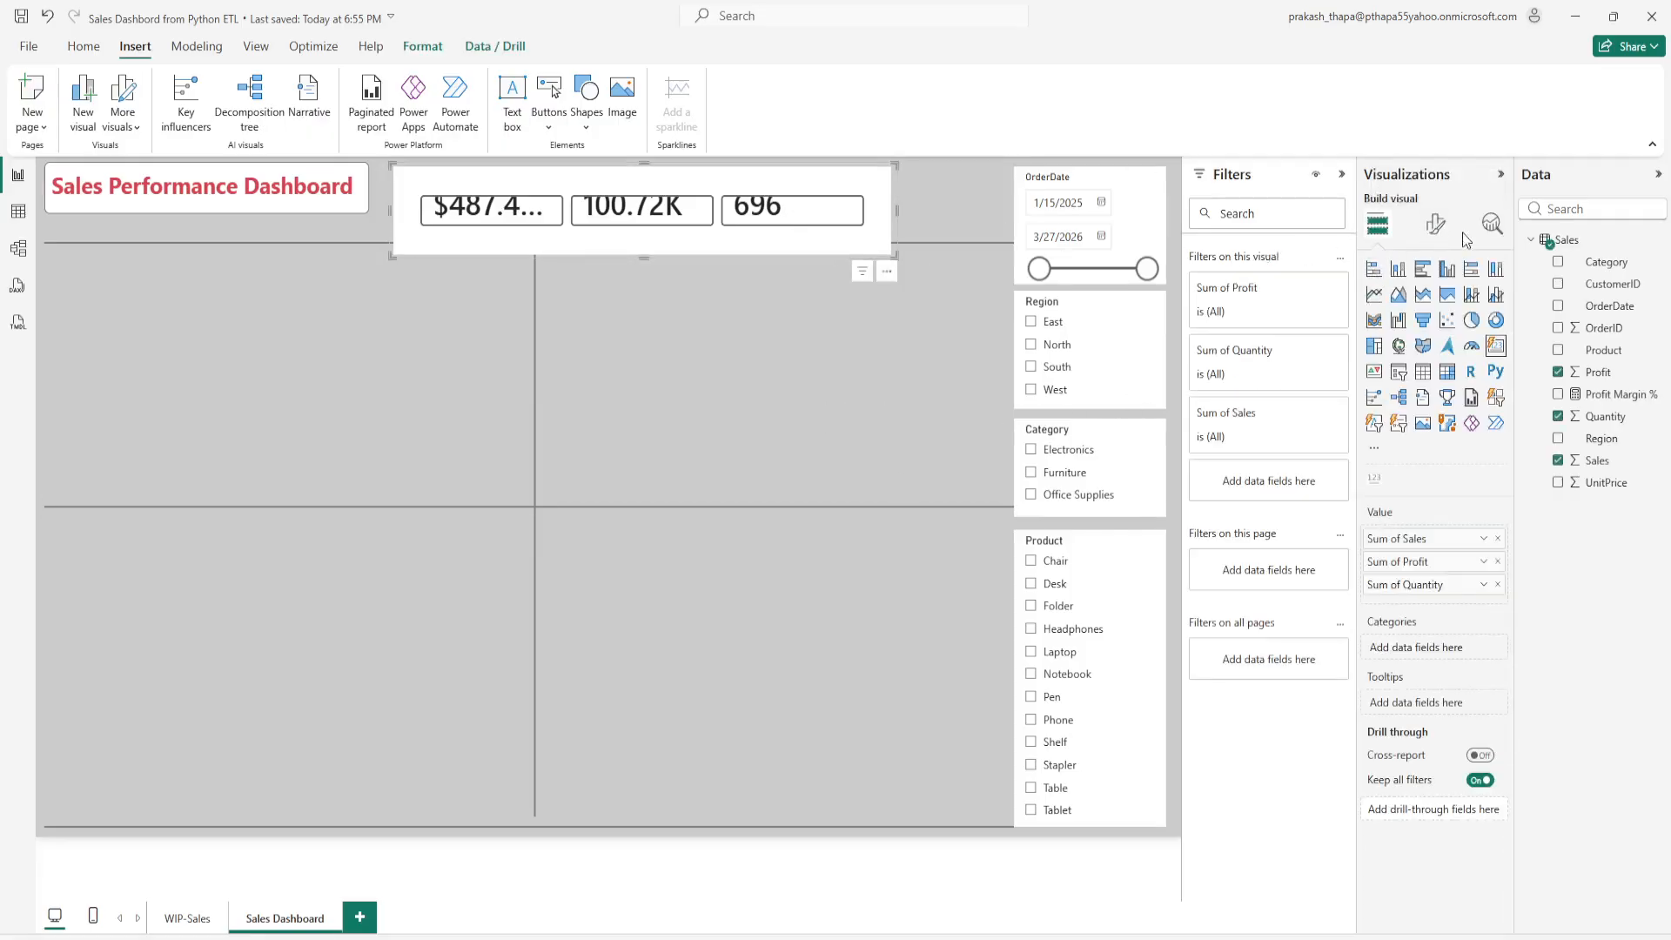
left_click(1435, 224)
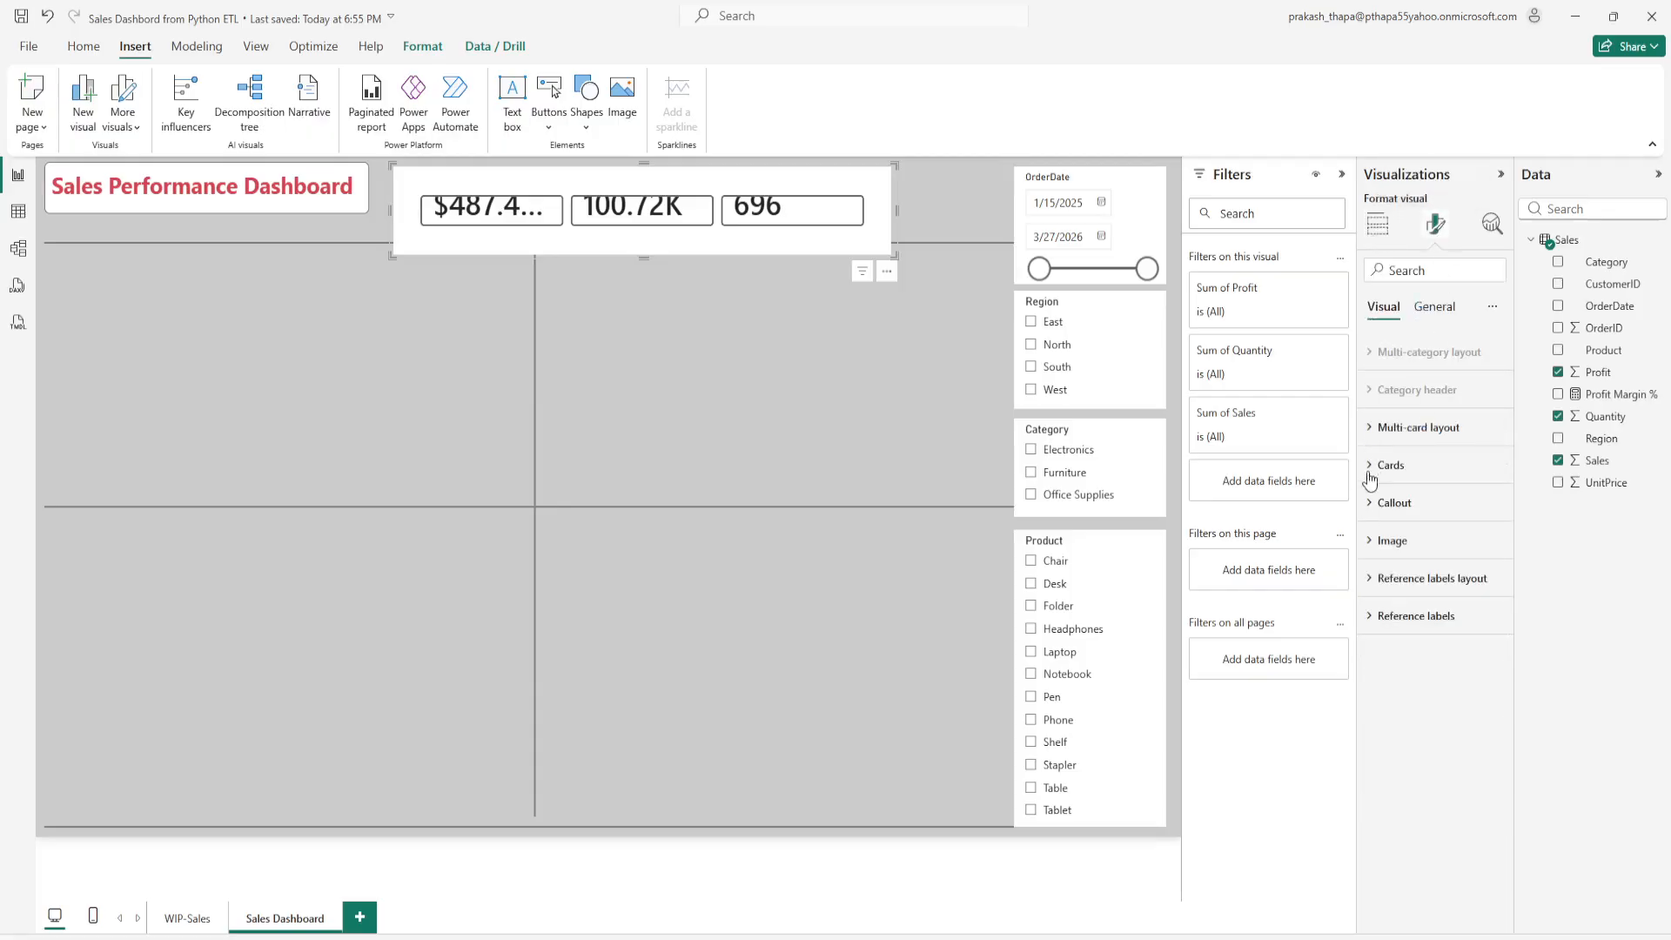
left_click(1382, 503)
scroll(1434, 664, "down", 1)
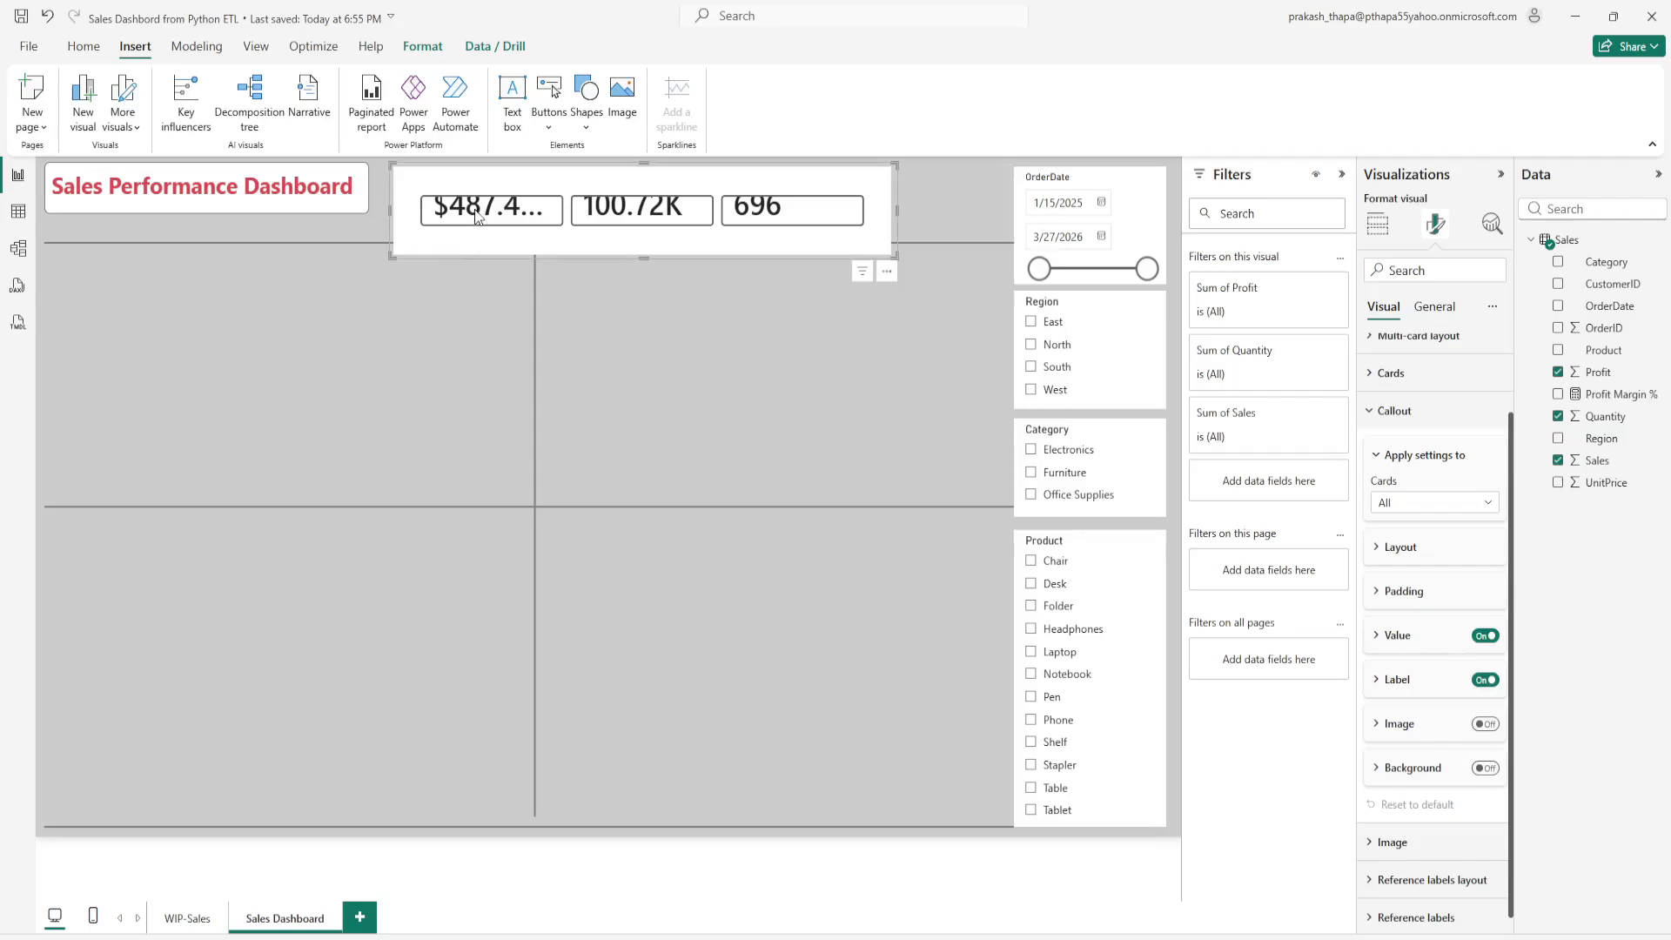
left_click(1391, 636)
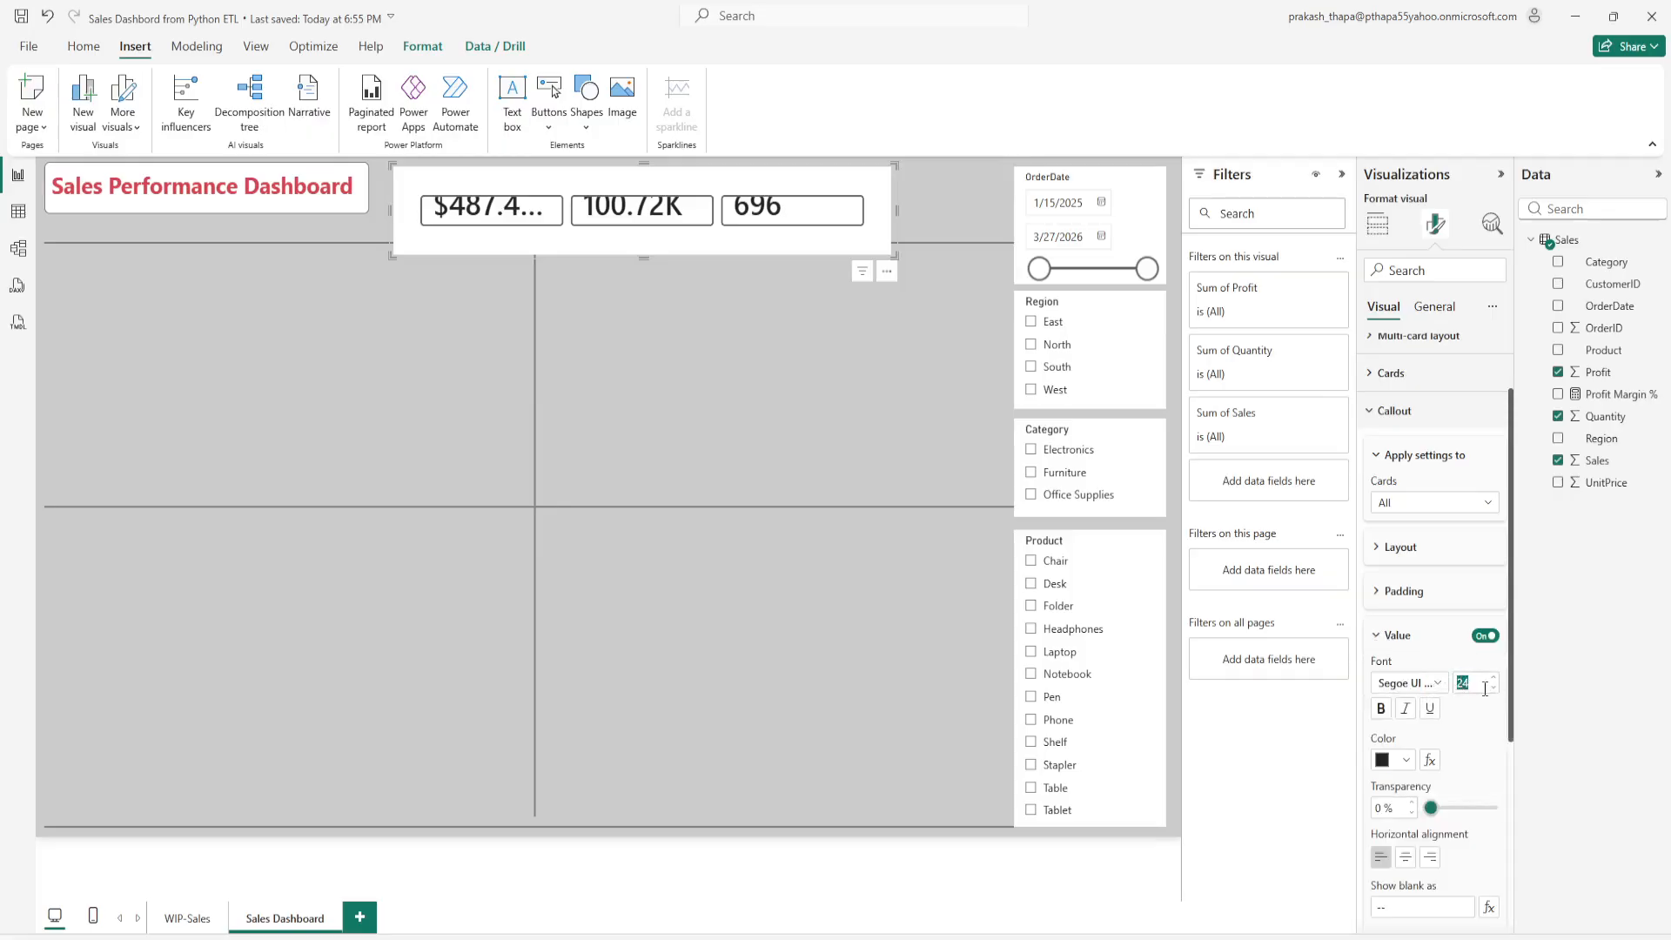
type("12")
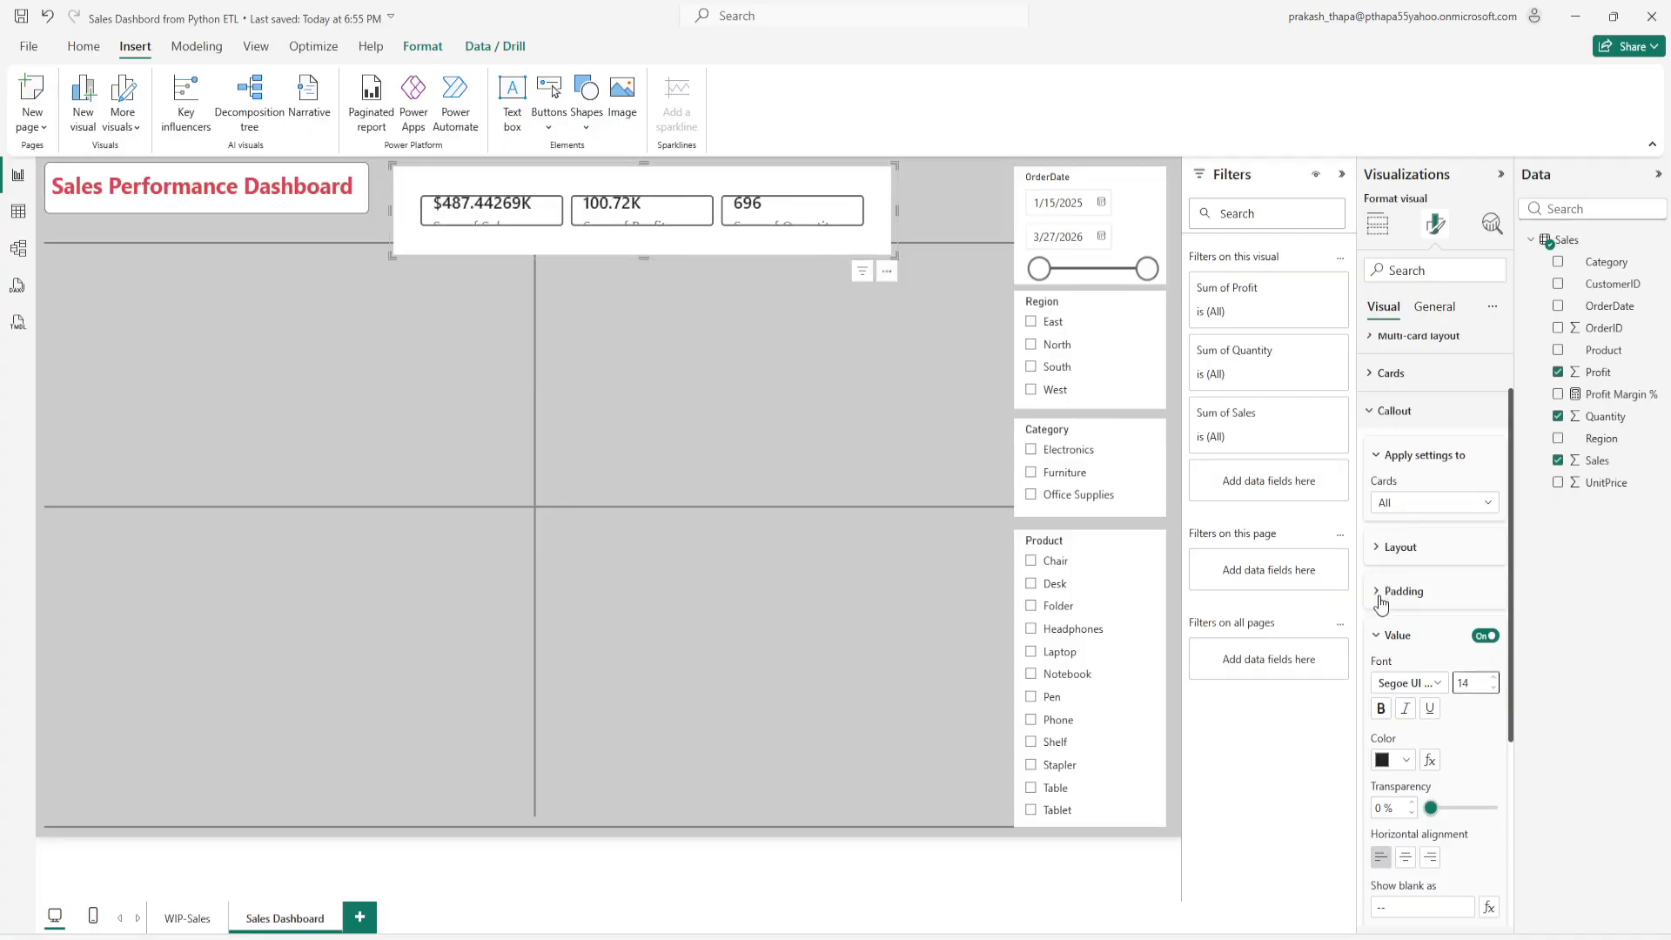
Step: Keep the callout labels turned on and reduce their font size to 10
scroll(1392, 667, "down", 3)
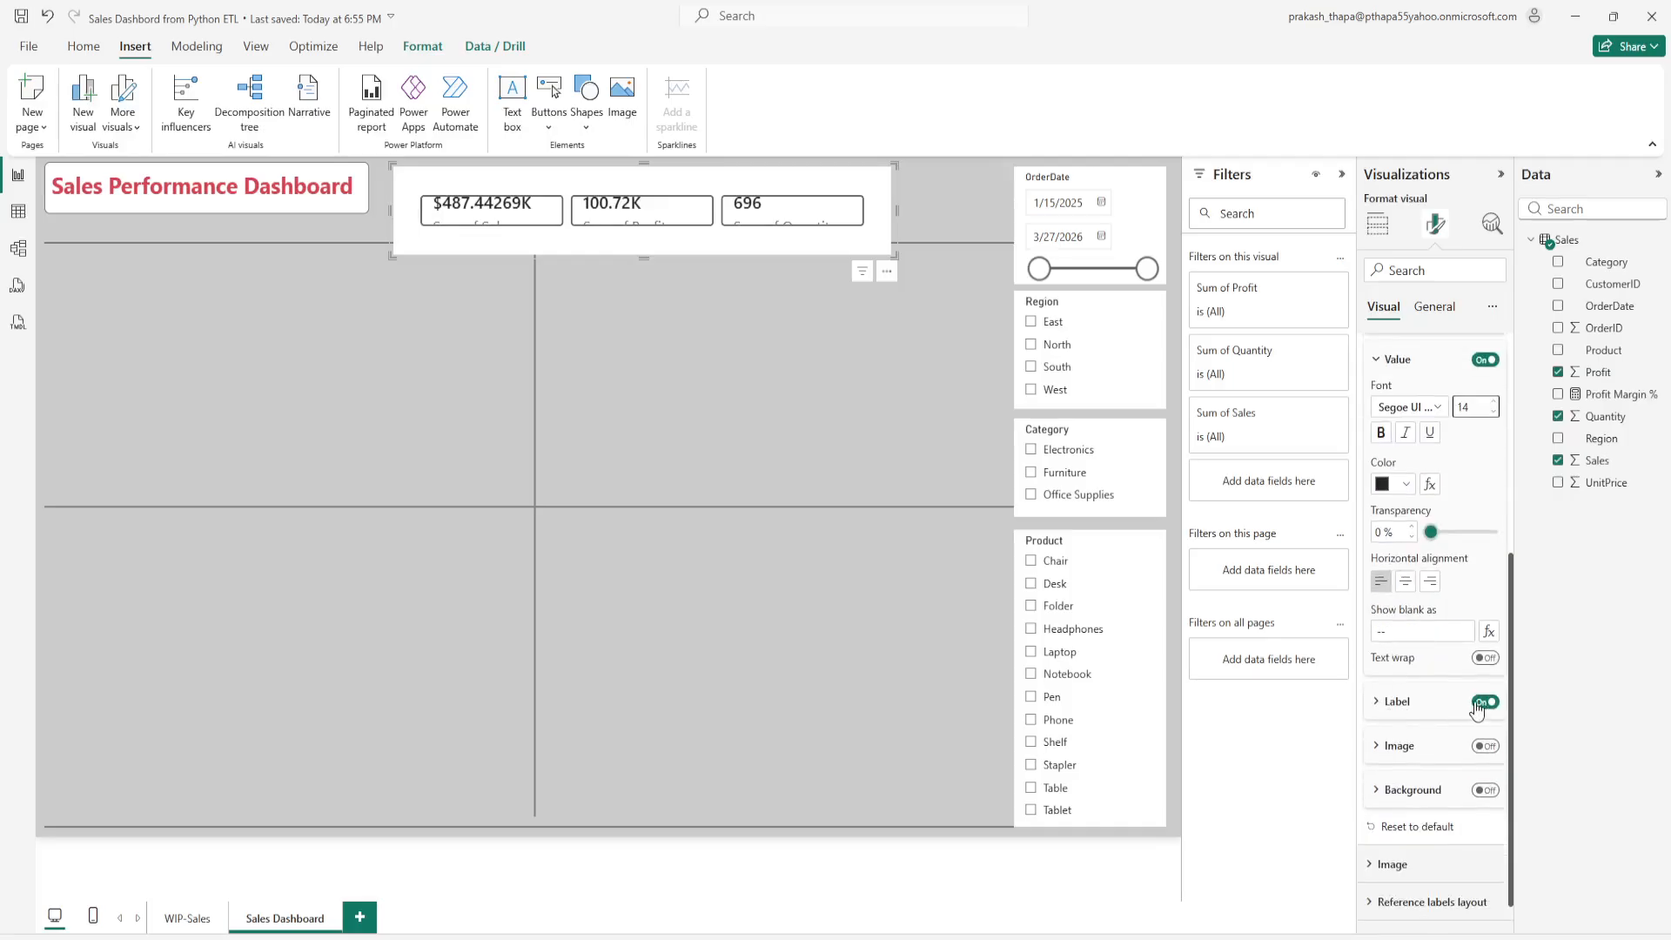
left_click(1479, 704)
left_click(1492, 705)
left_click(1388, 707)
scroll(1442, 810, "down", 1)
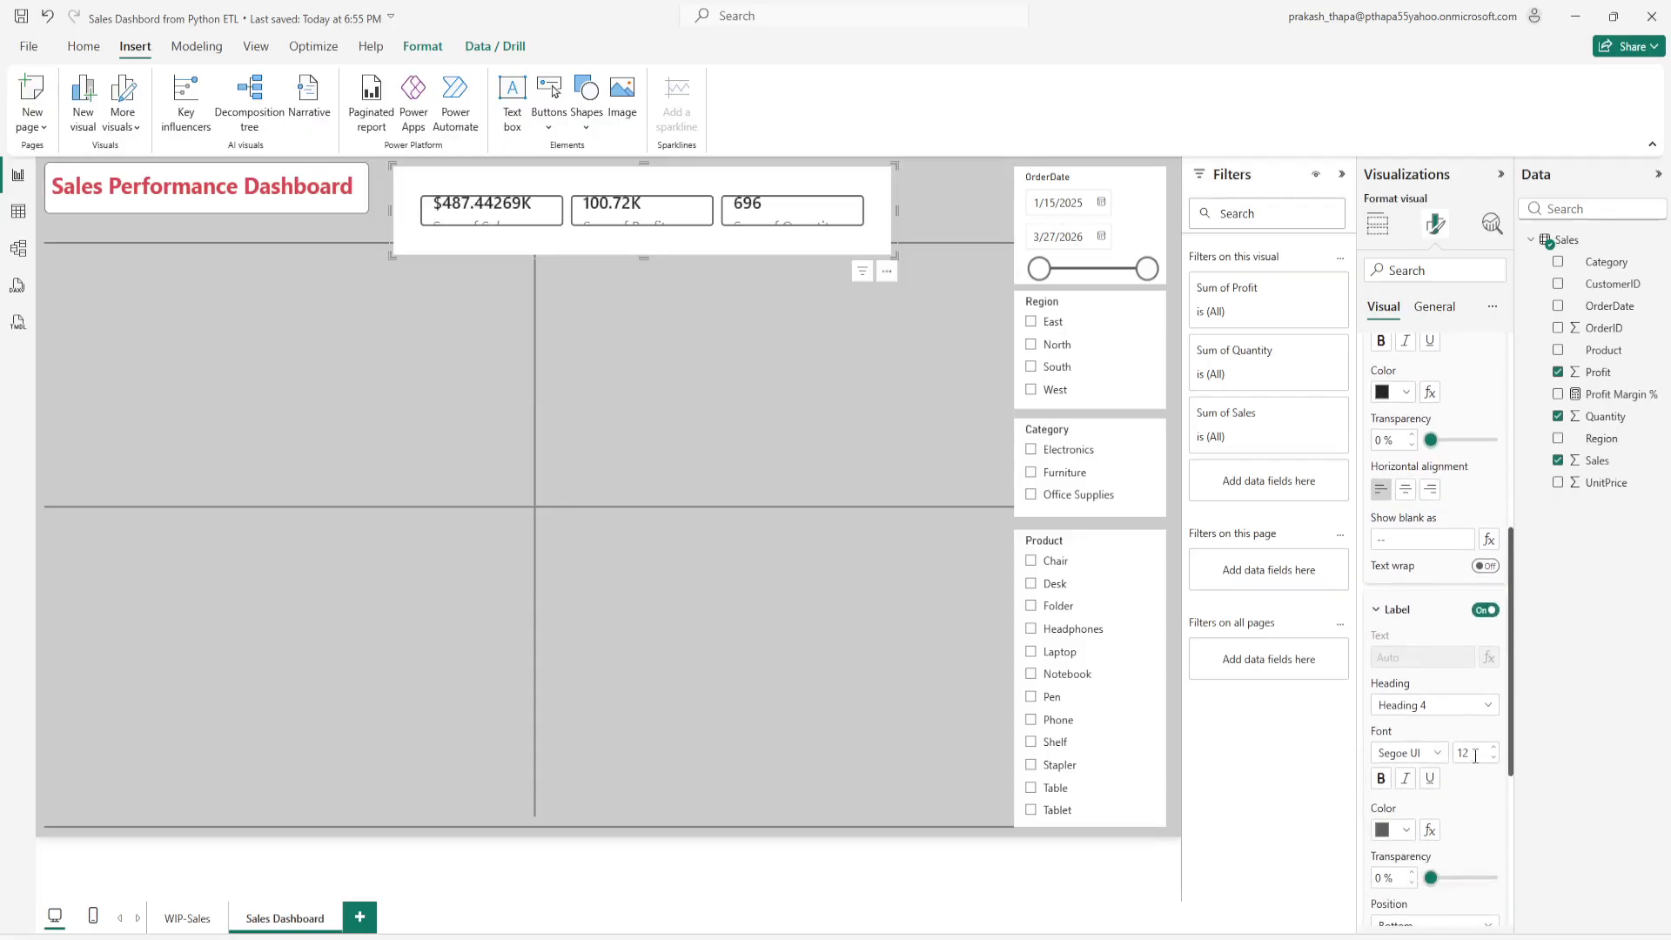
left_click(1494, 760)
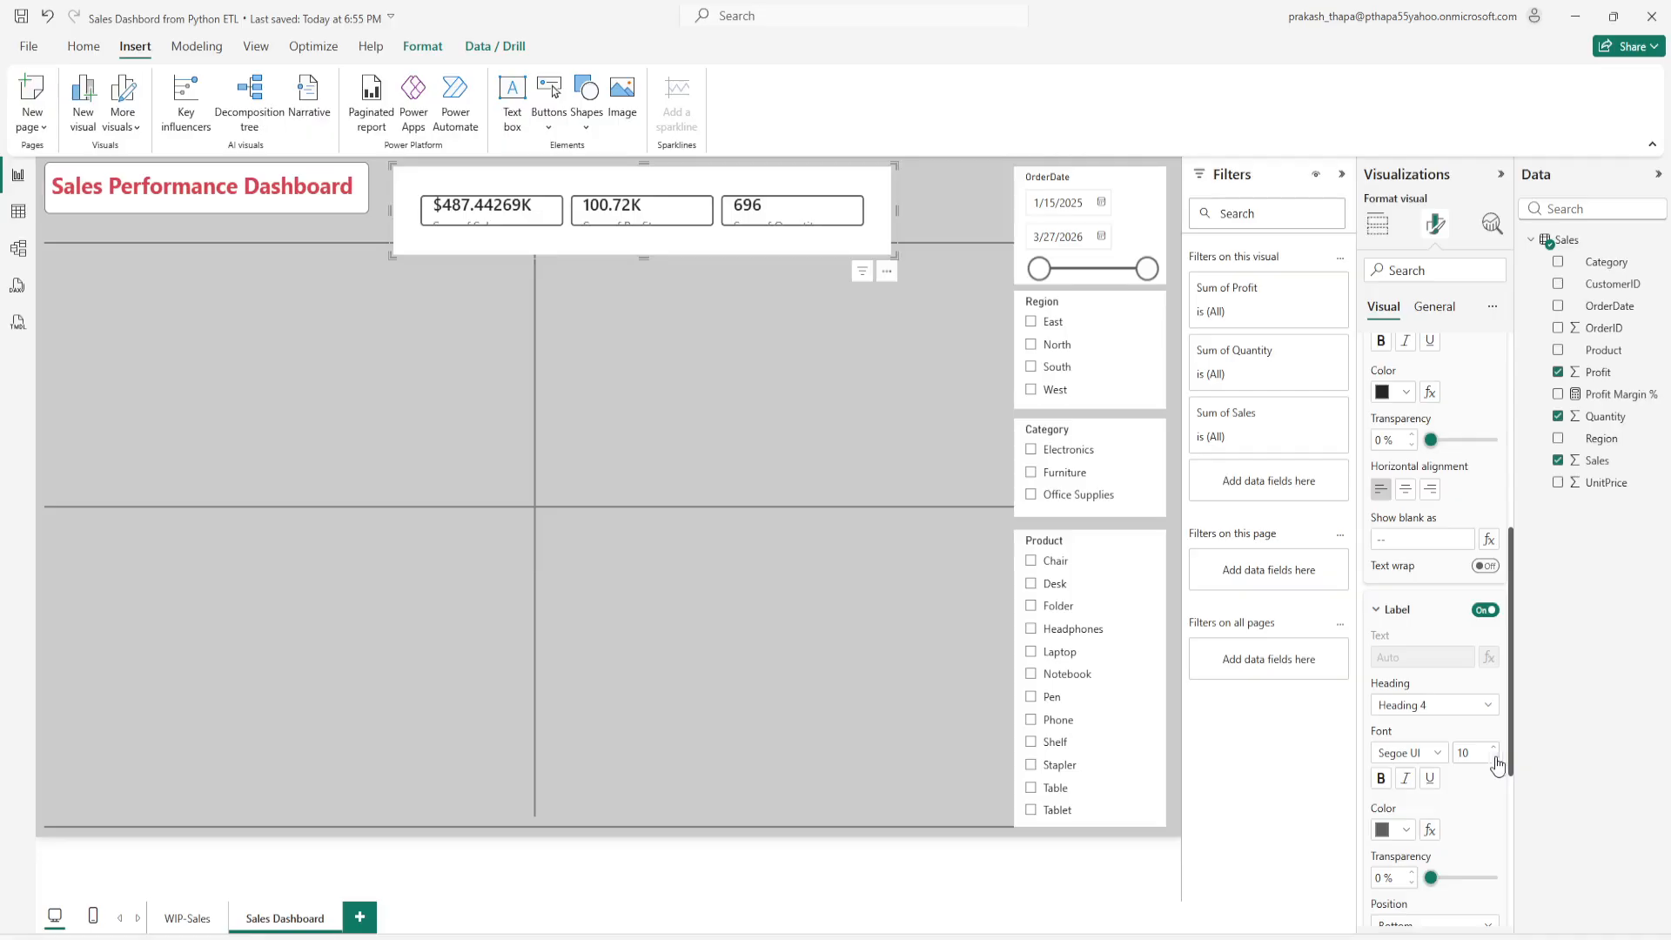
scroll(1443, 798, "down", 3)
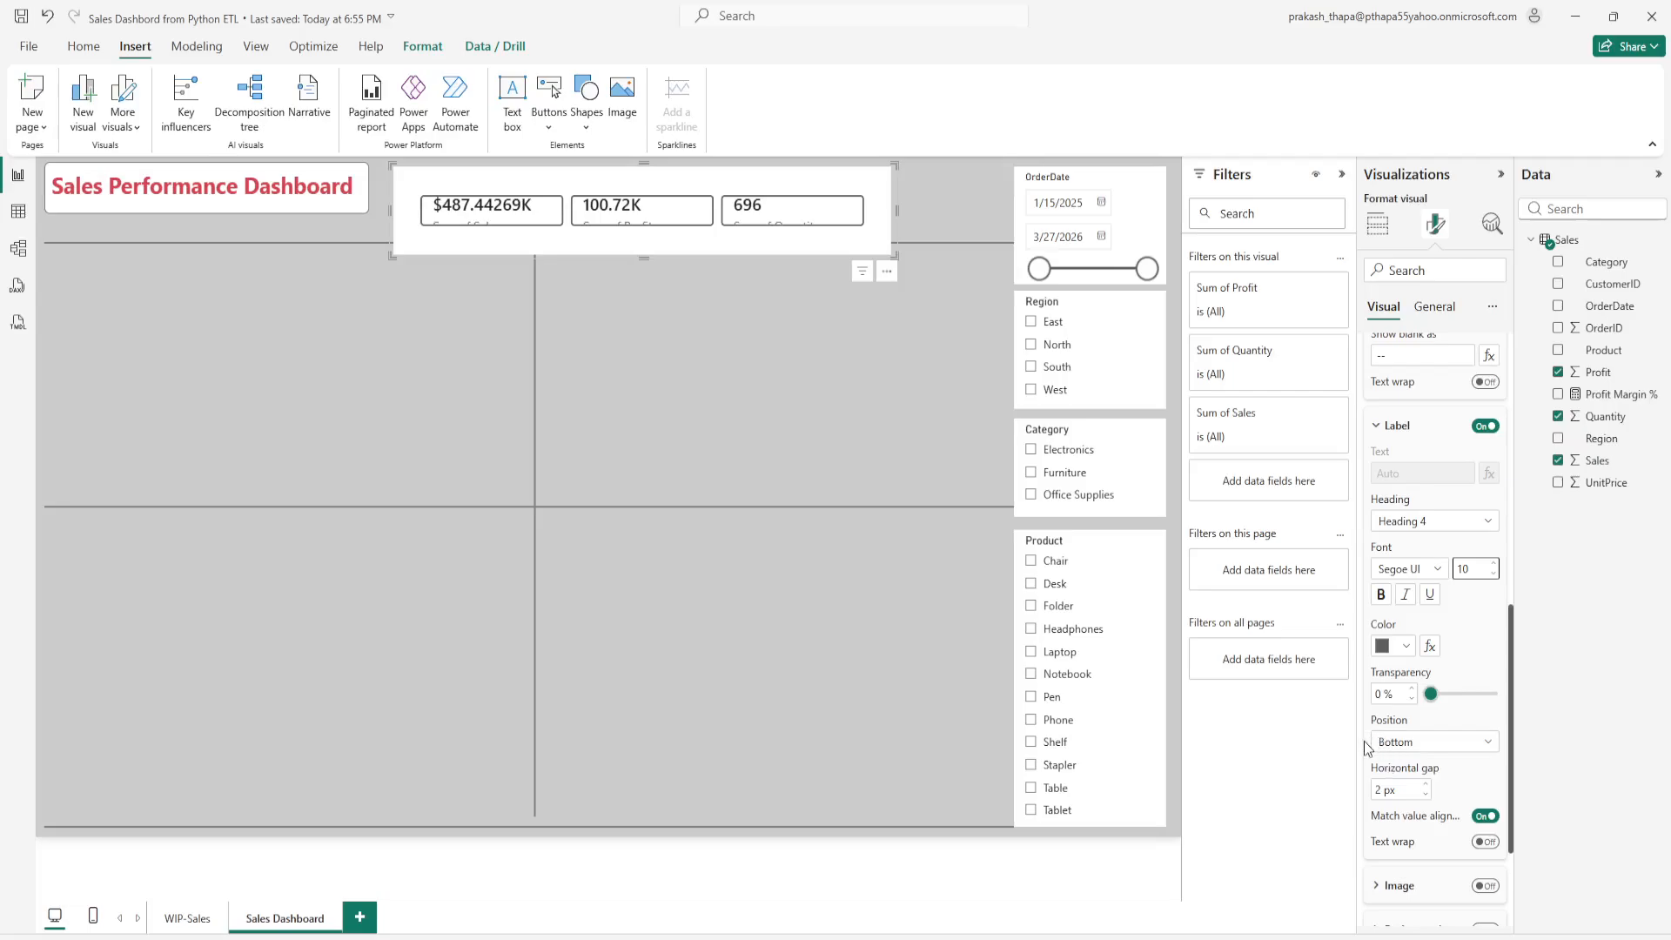
Step: Review the cards' callout layout and padding options and try a value font size of 16 before restoring 14
left_click(530, 173)
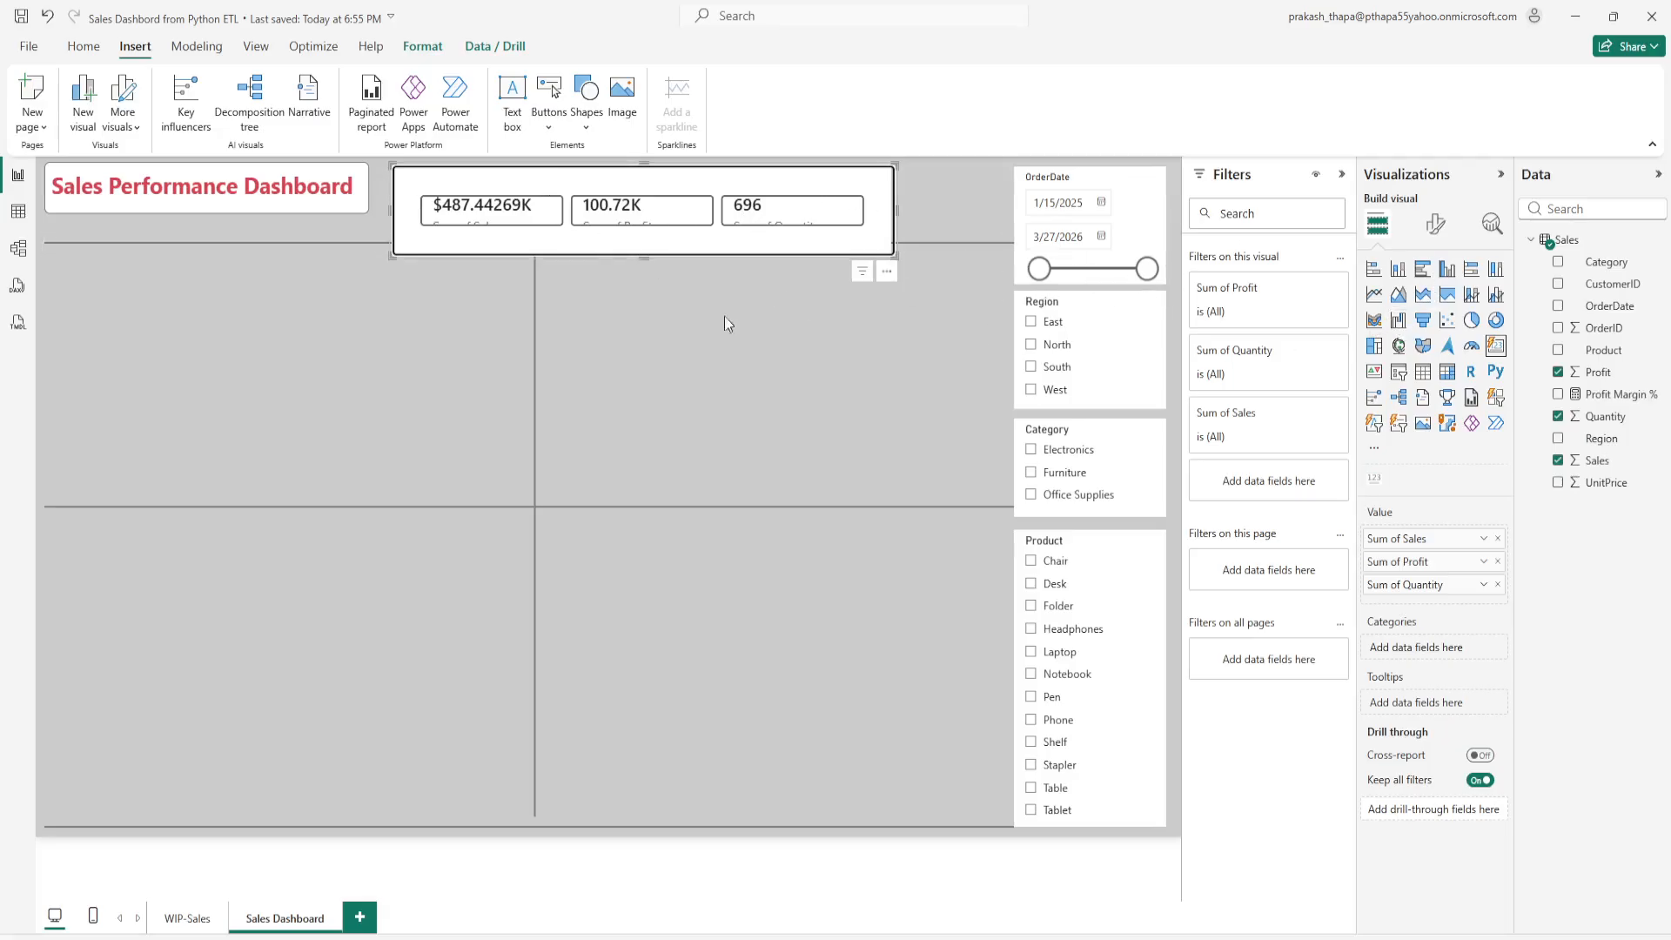
left_click(1435, 225)
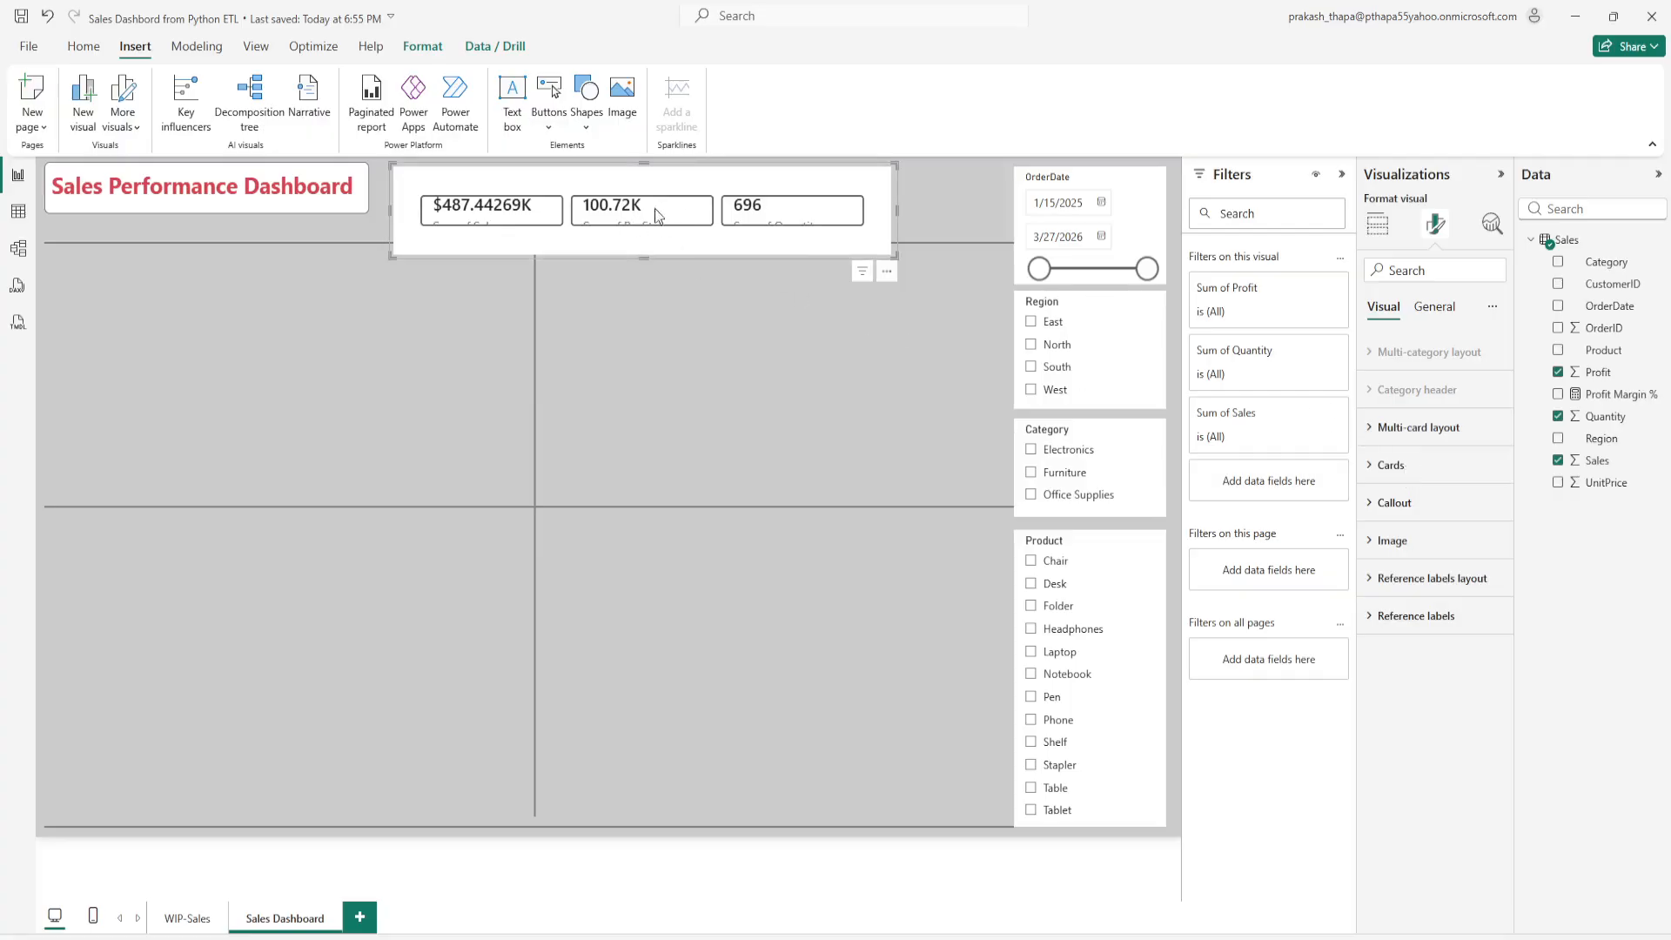
left_click(1374, 505)
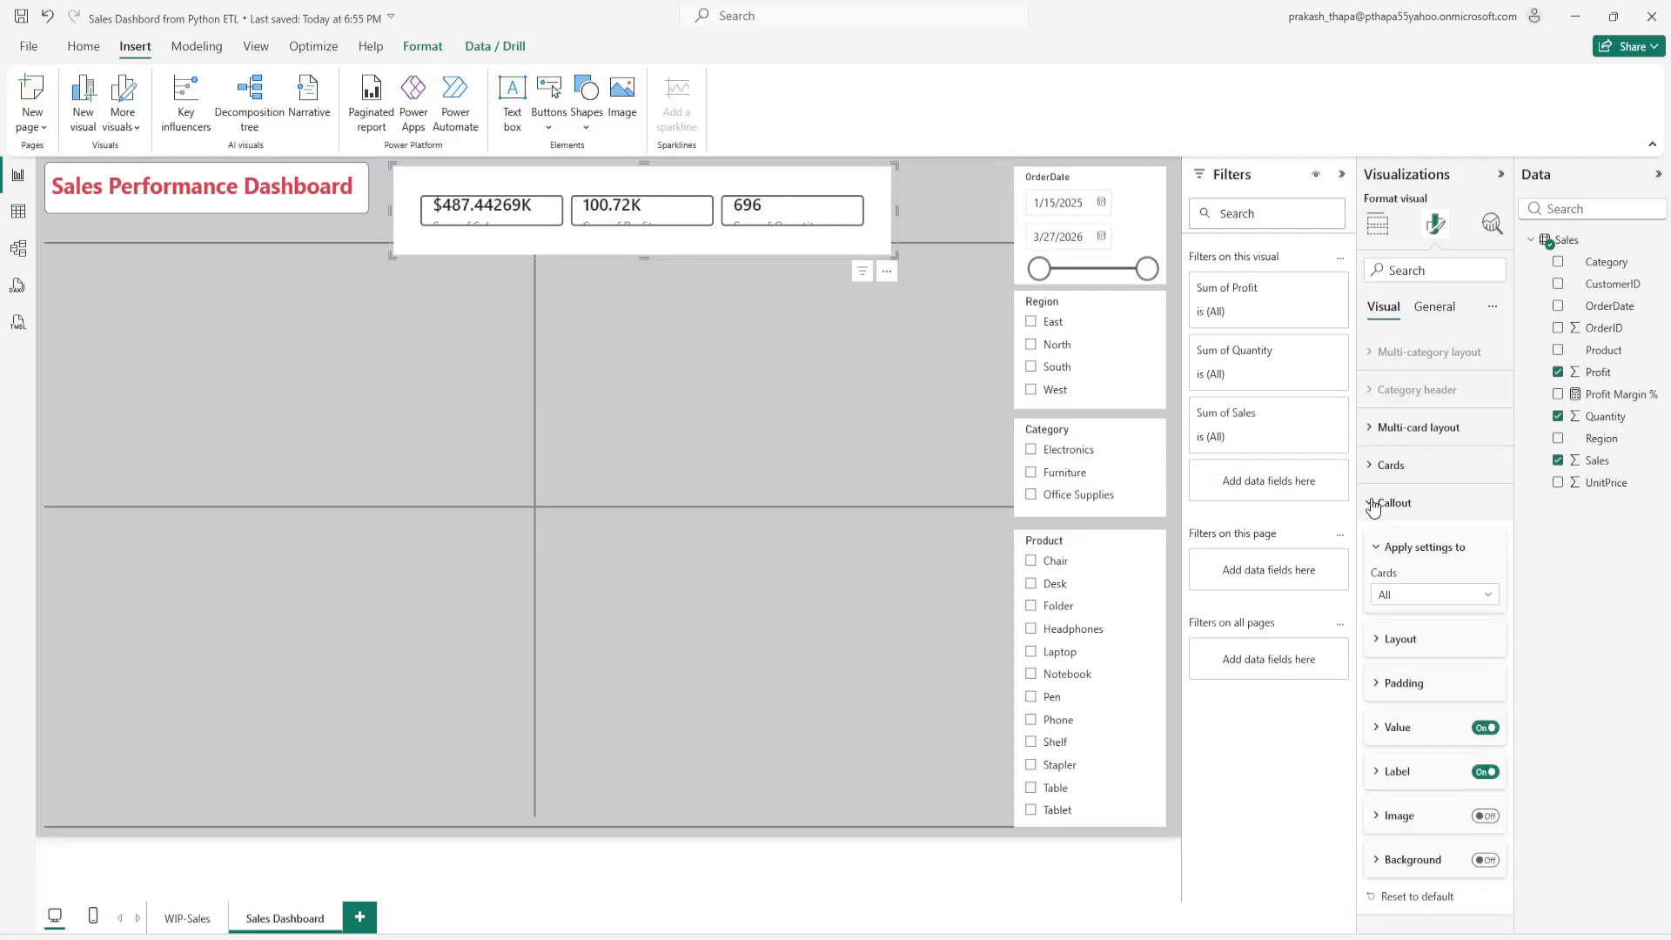
left_click(1378, 641)
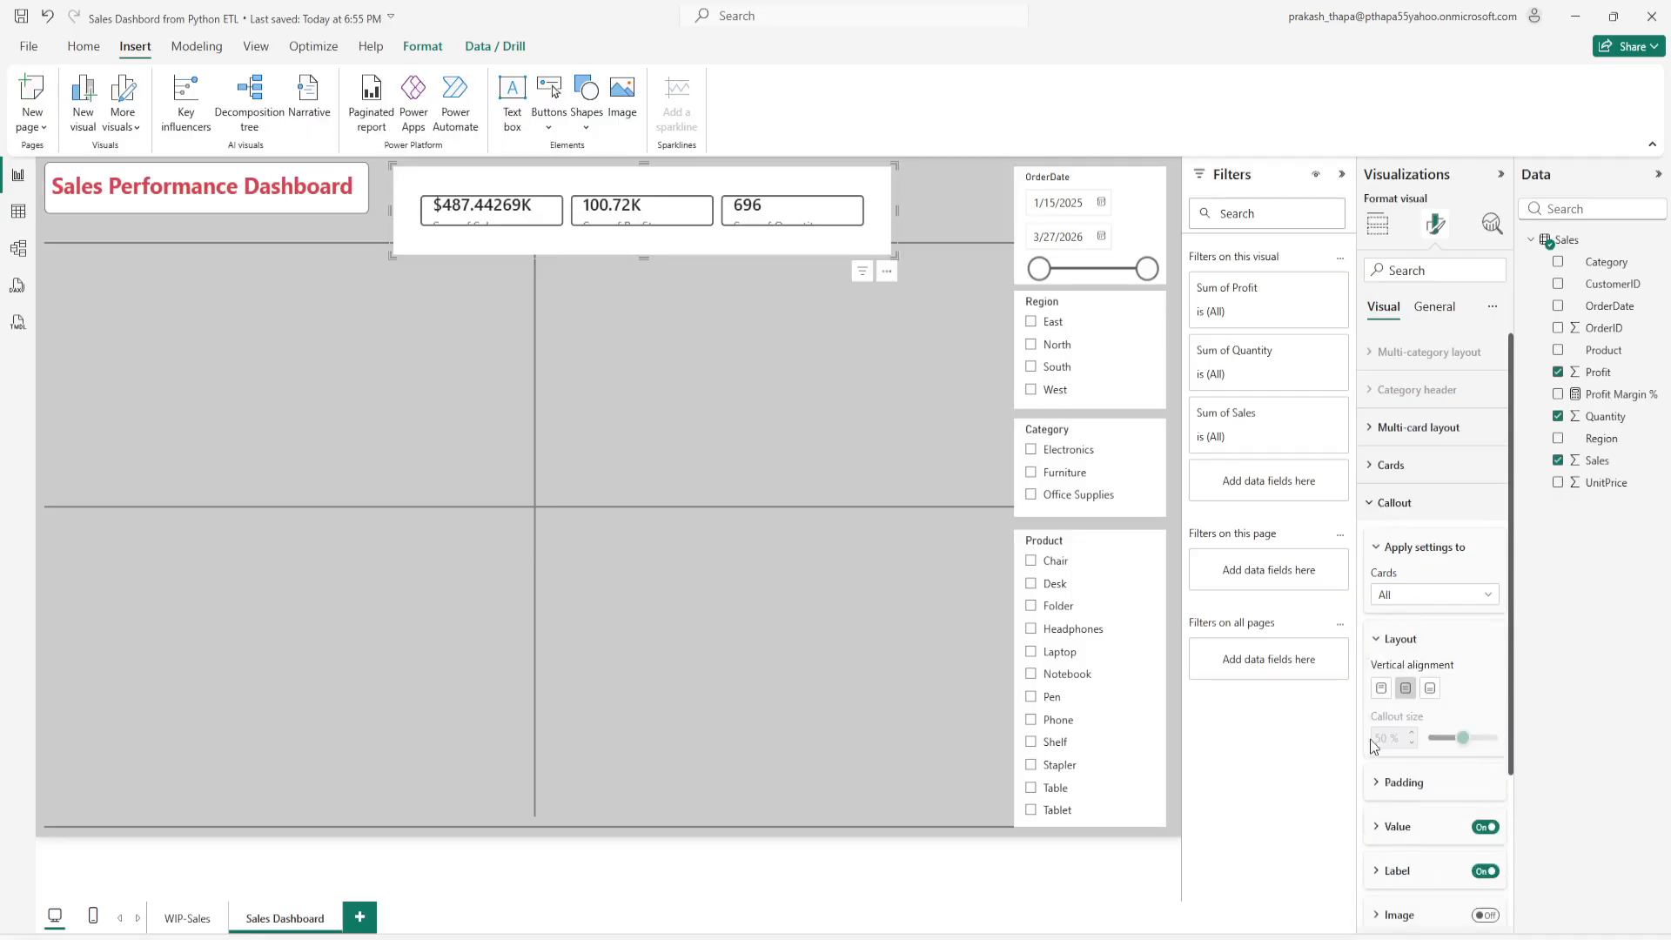
left_click(1378, 783)
scroll(1402, 714, "down", 3)
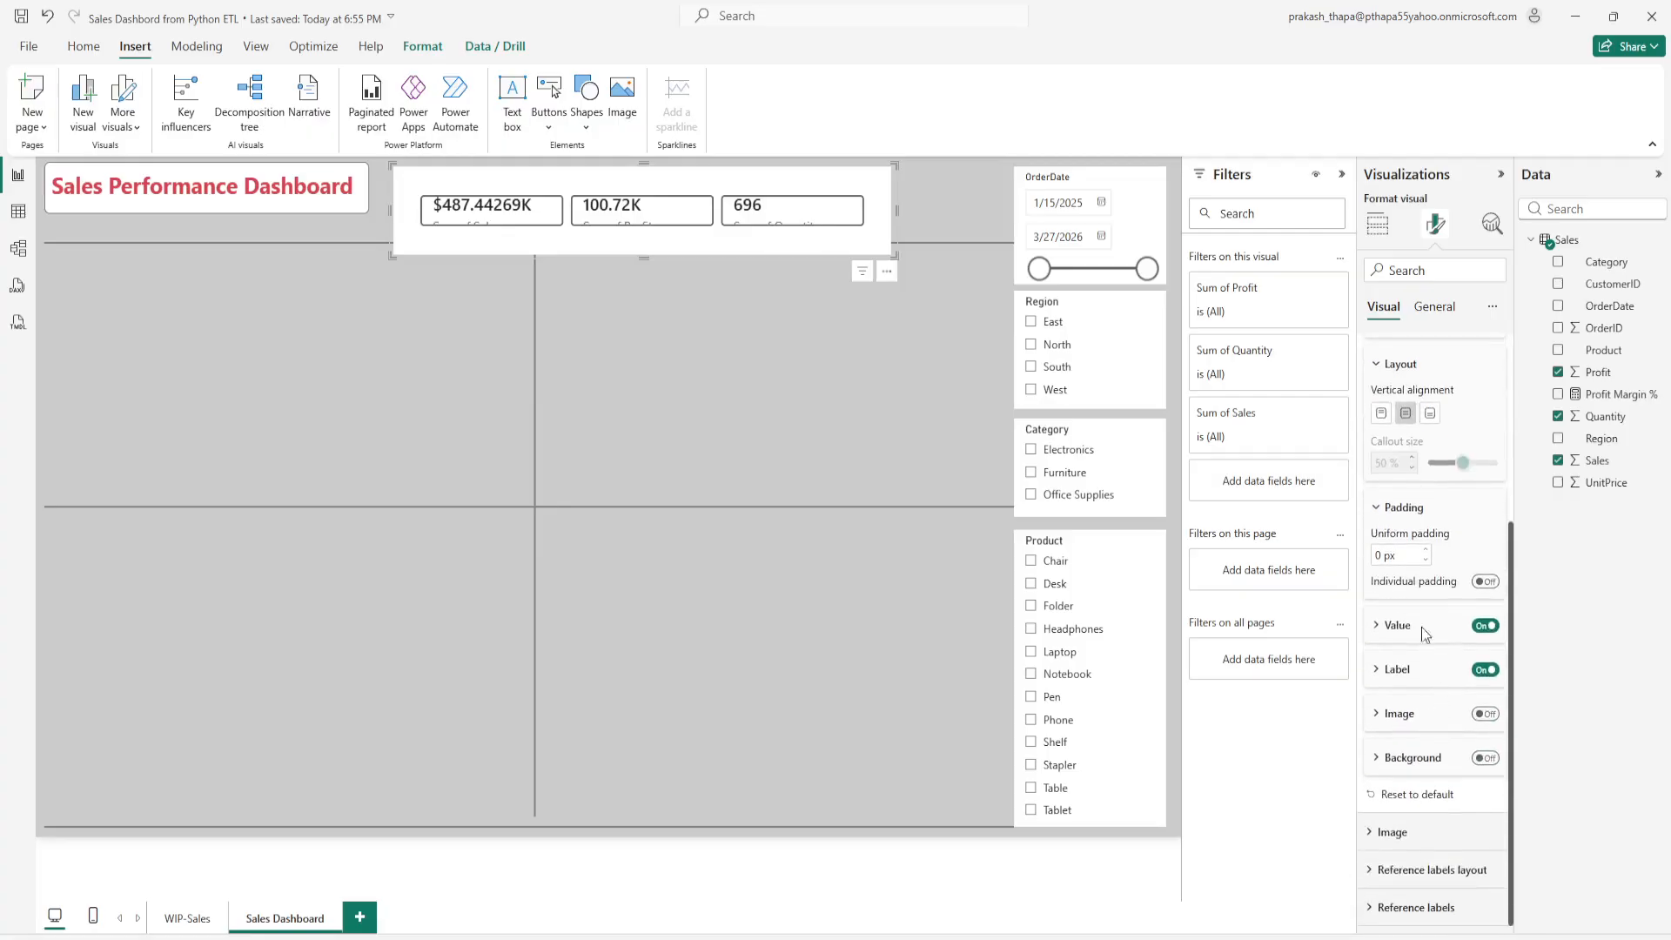
left_click(1381, 512)
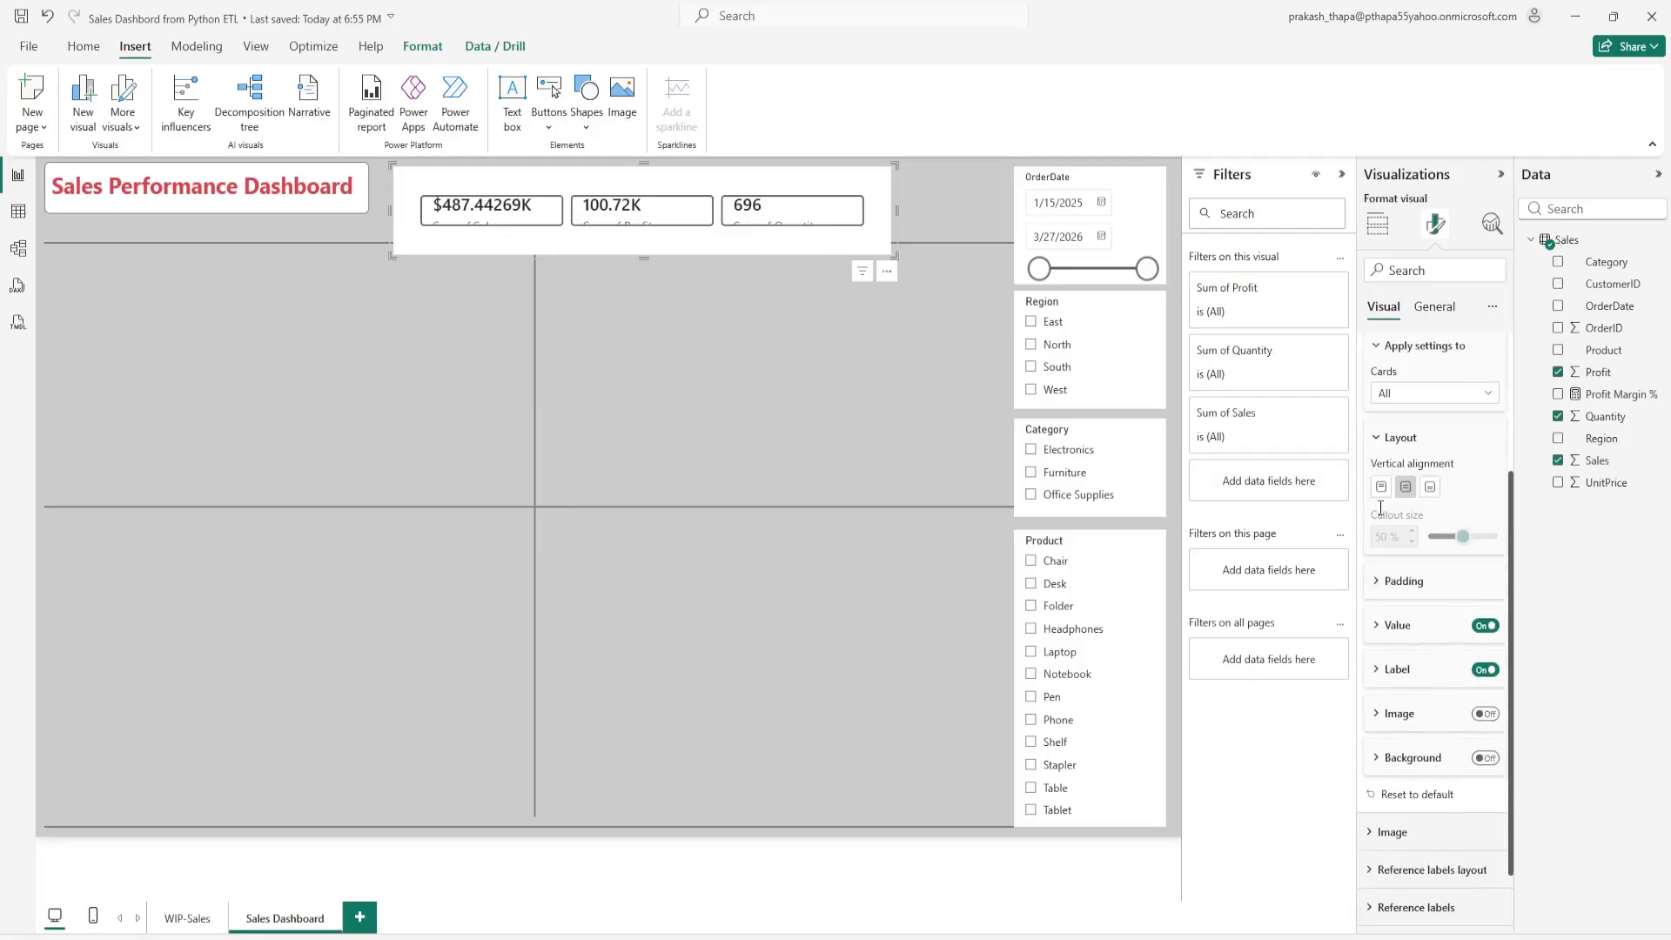
left_click(1386, 630)
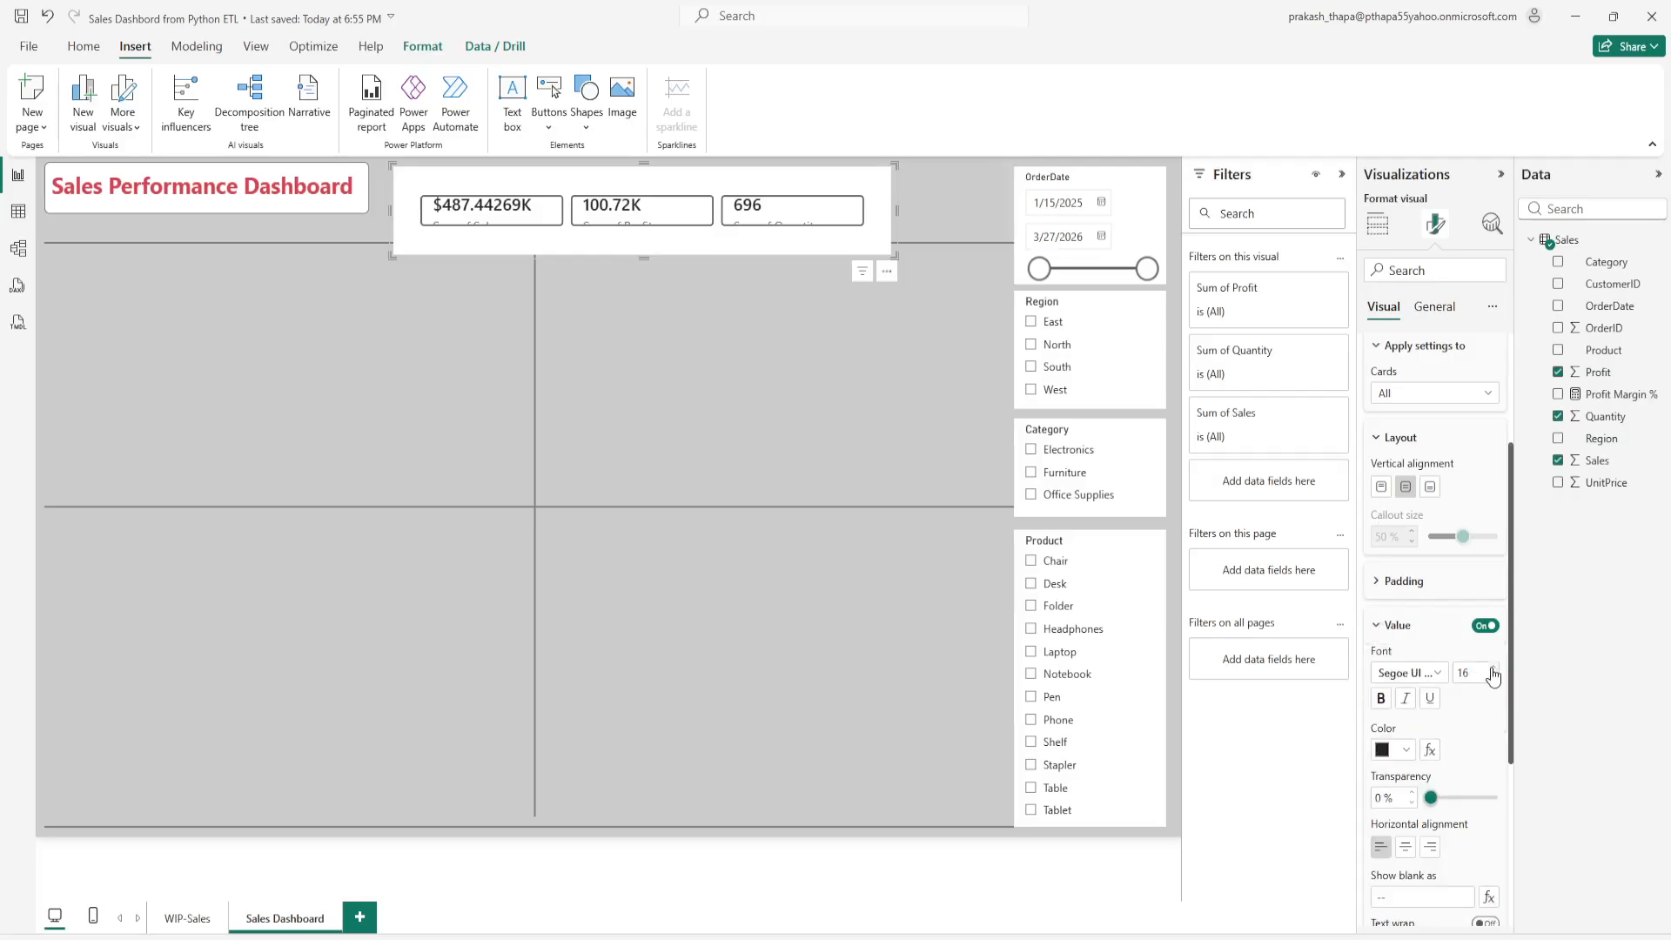
left_click(1494, 681)
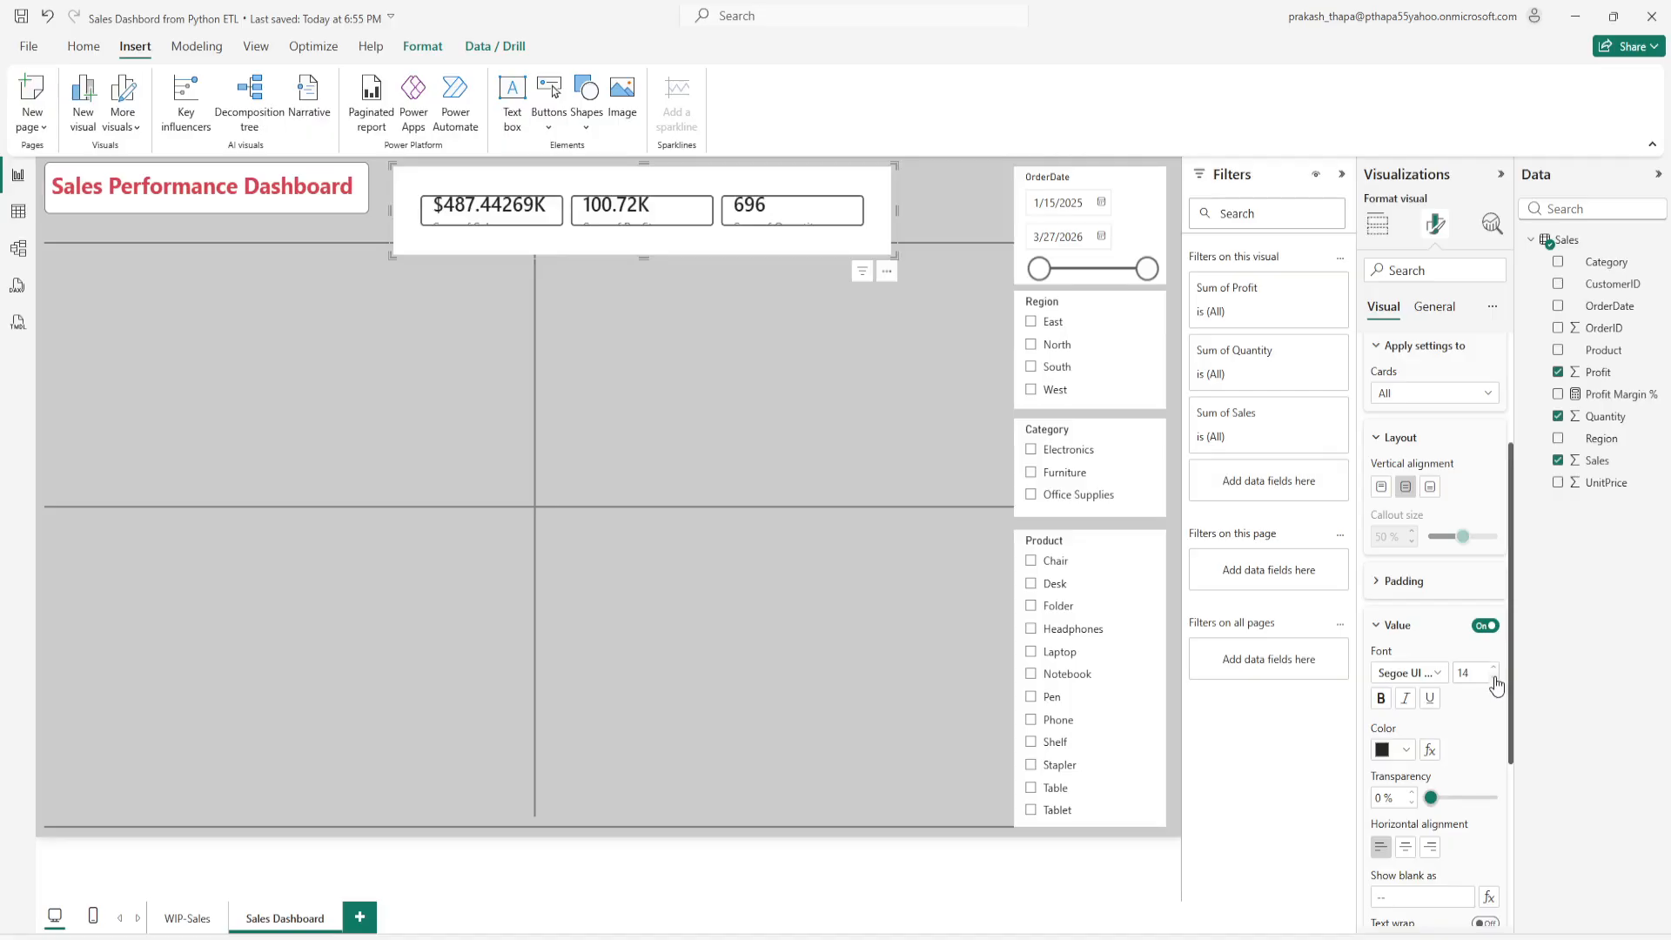
Step: Make the callout labels of all cards bold and colour them theme blue
scroll(1388, 749, "down", 2)
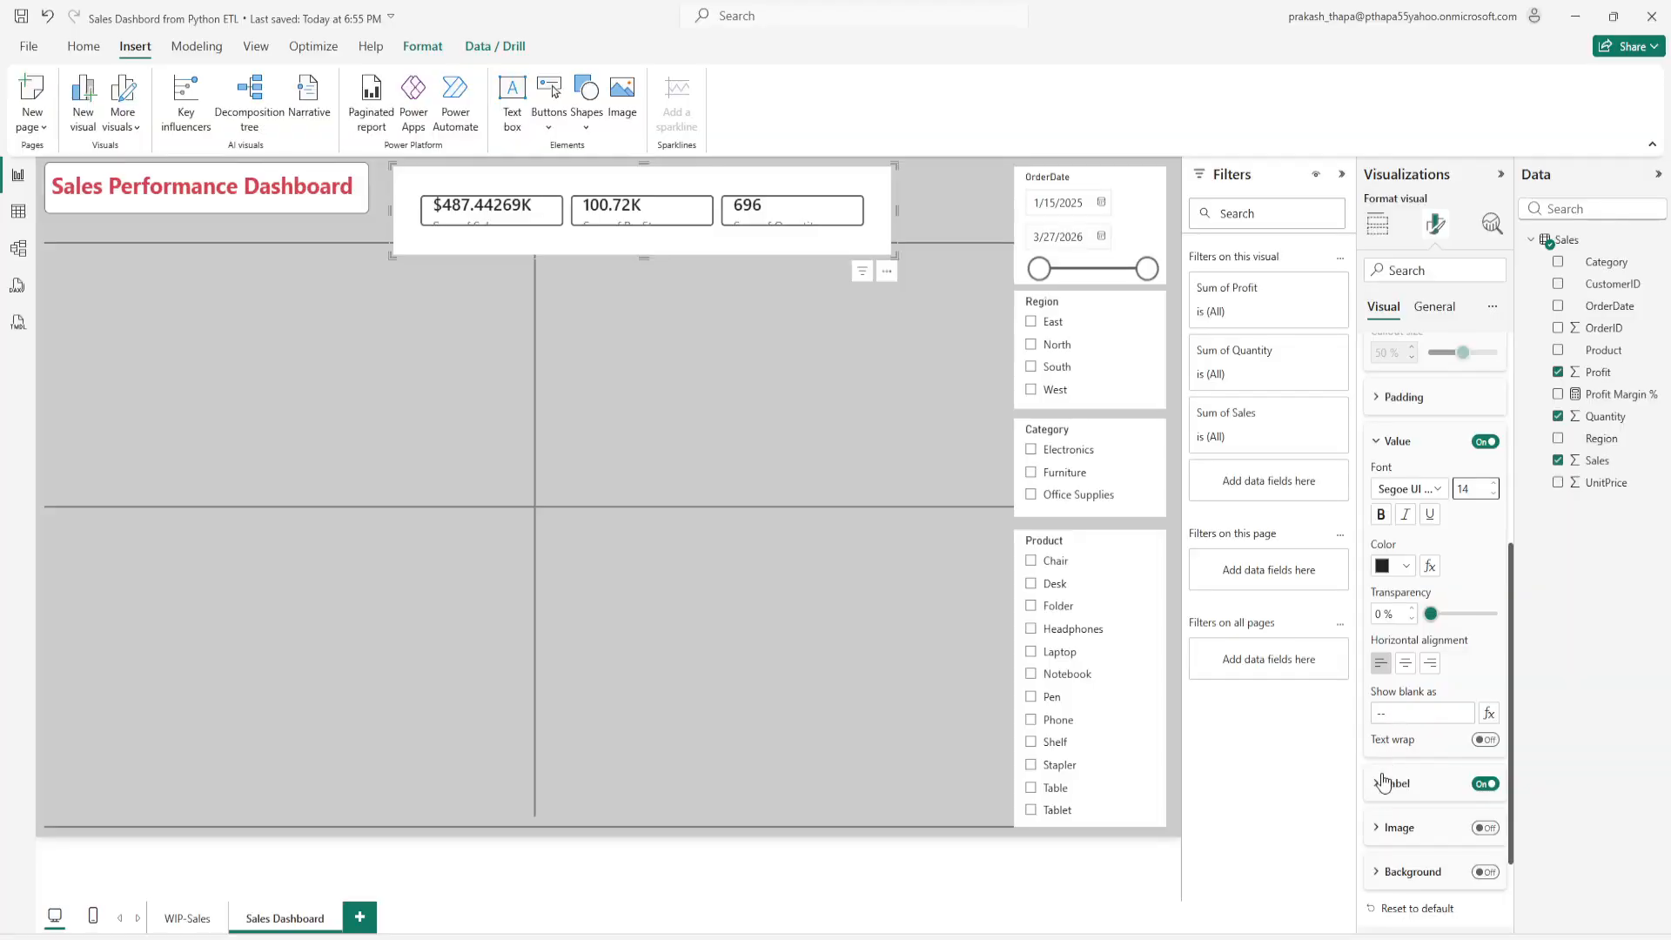
left_click(1384, 786)
scroll(1392, 775, "down", 1)
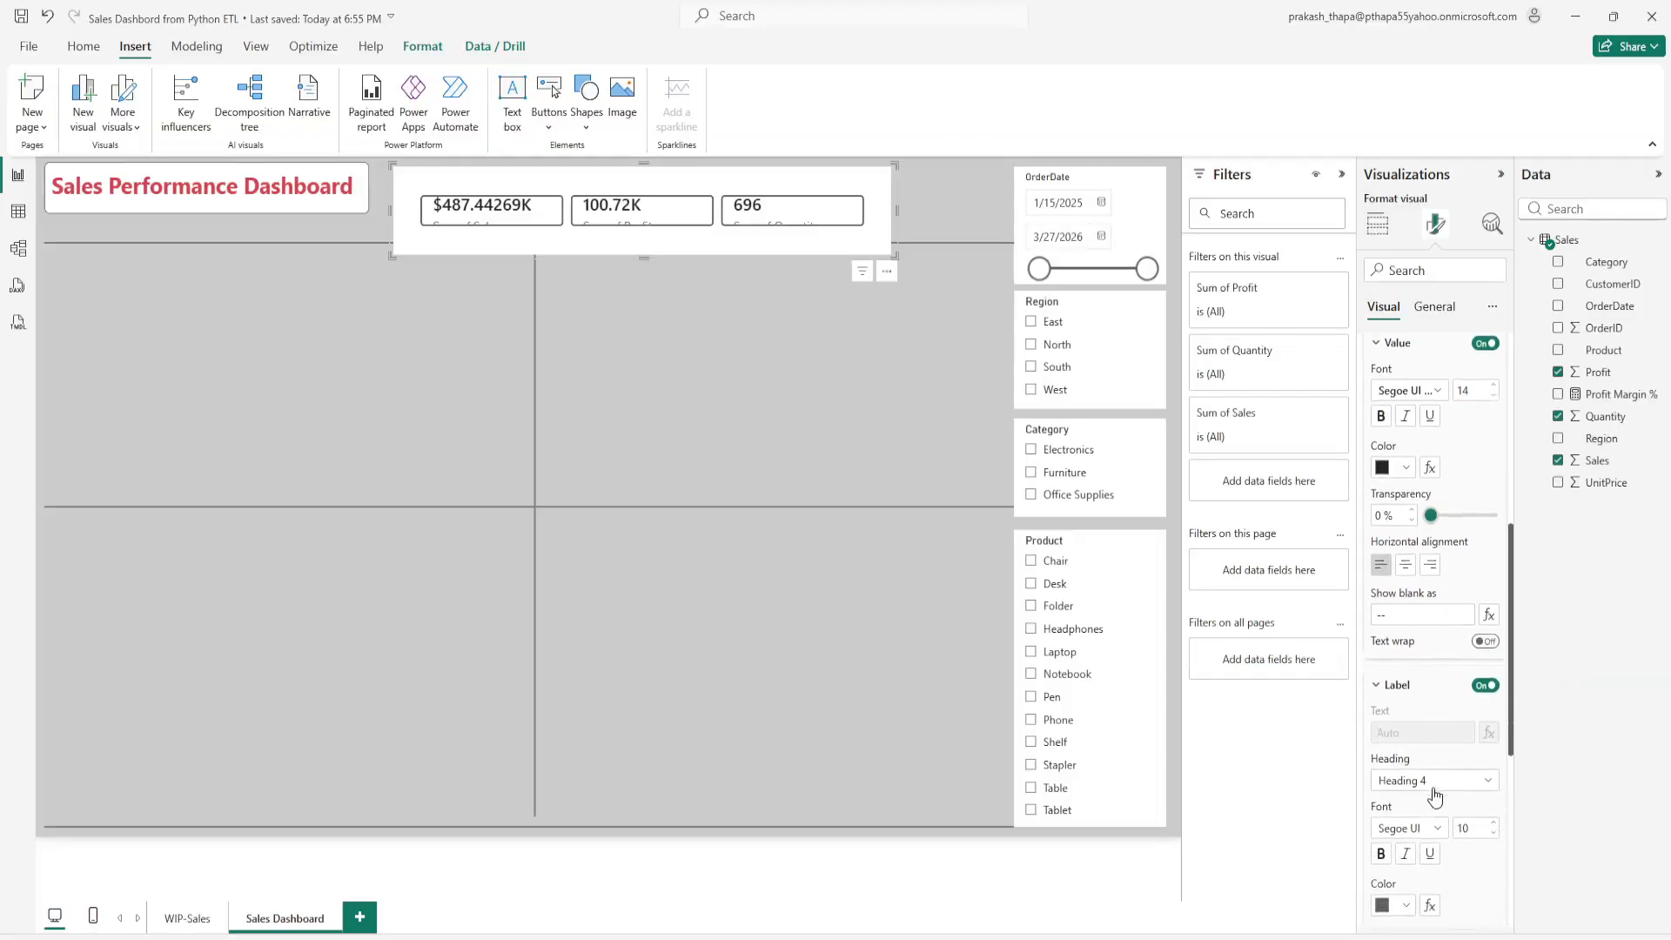
scroll(1433, 788, "down", 1)
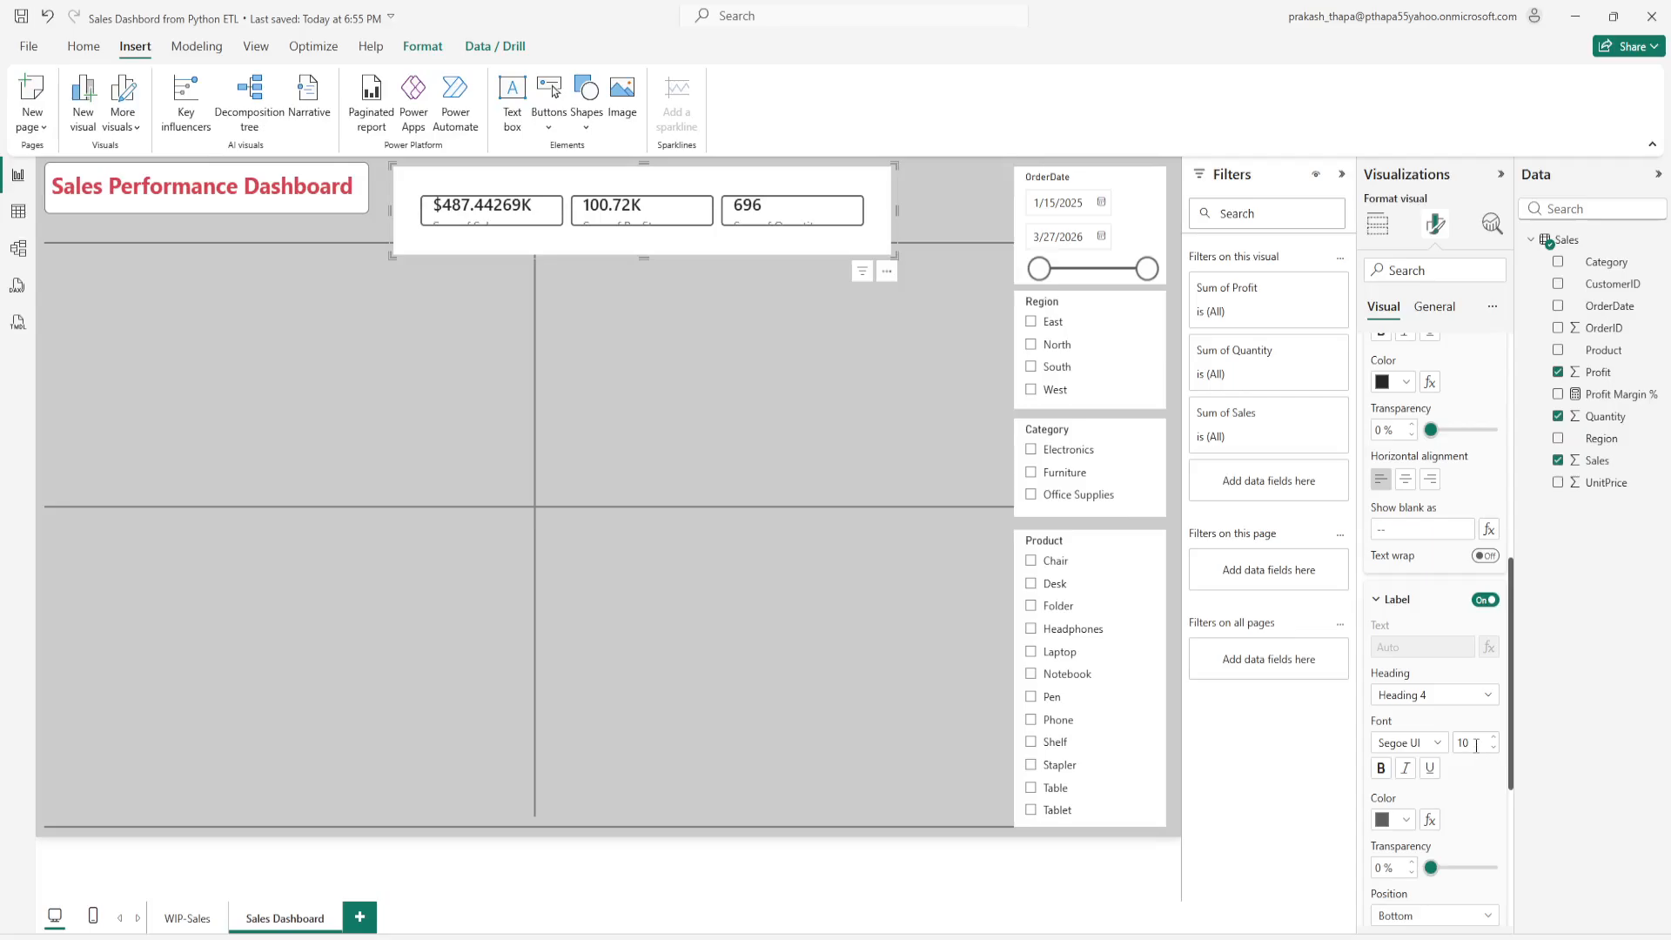
left_click(1401, 820)
left_click(1513, 703)
left_click(1407, 818)
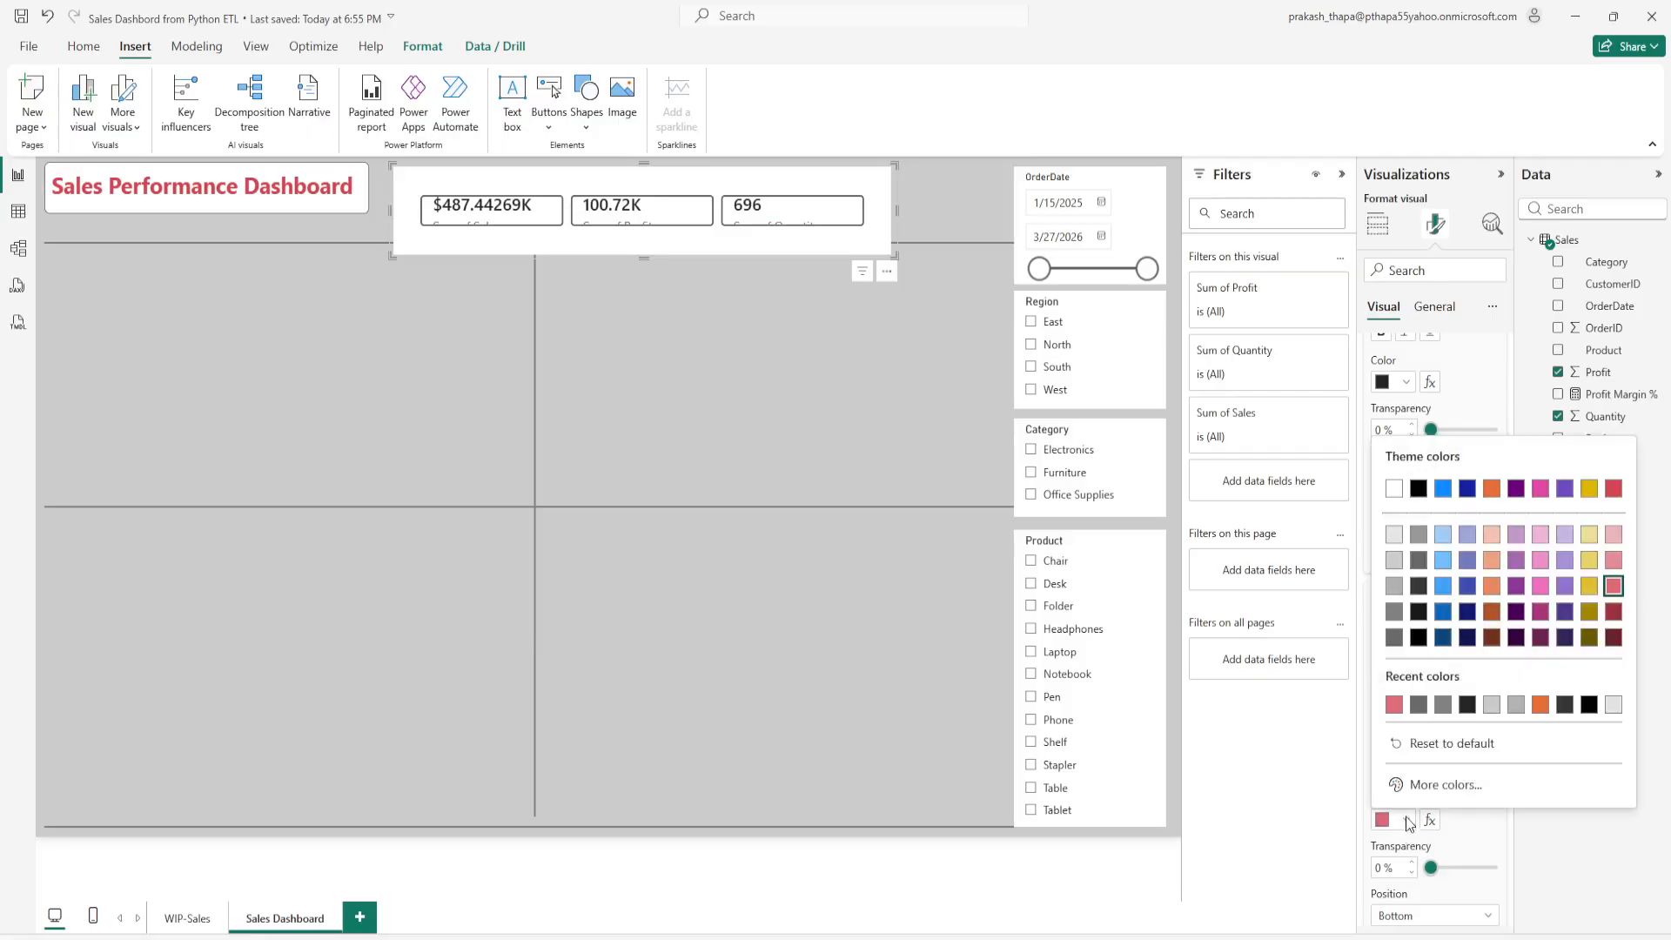
left_click(1444, 490)
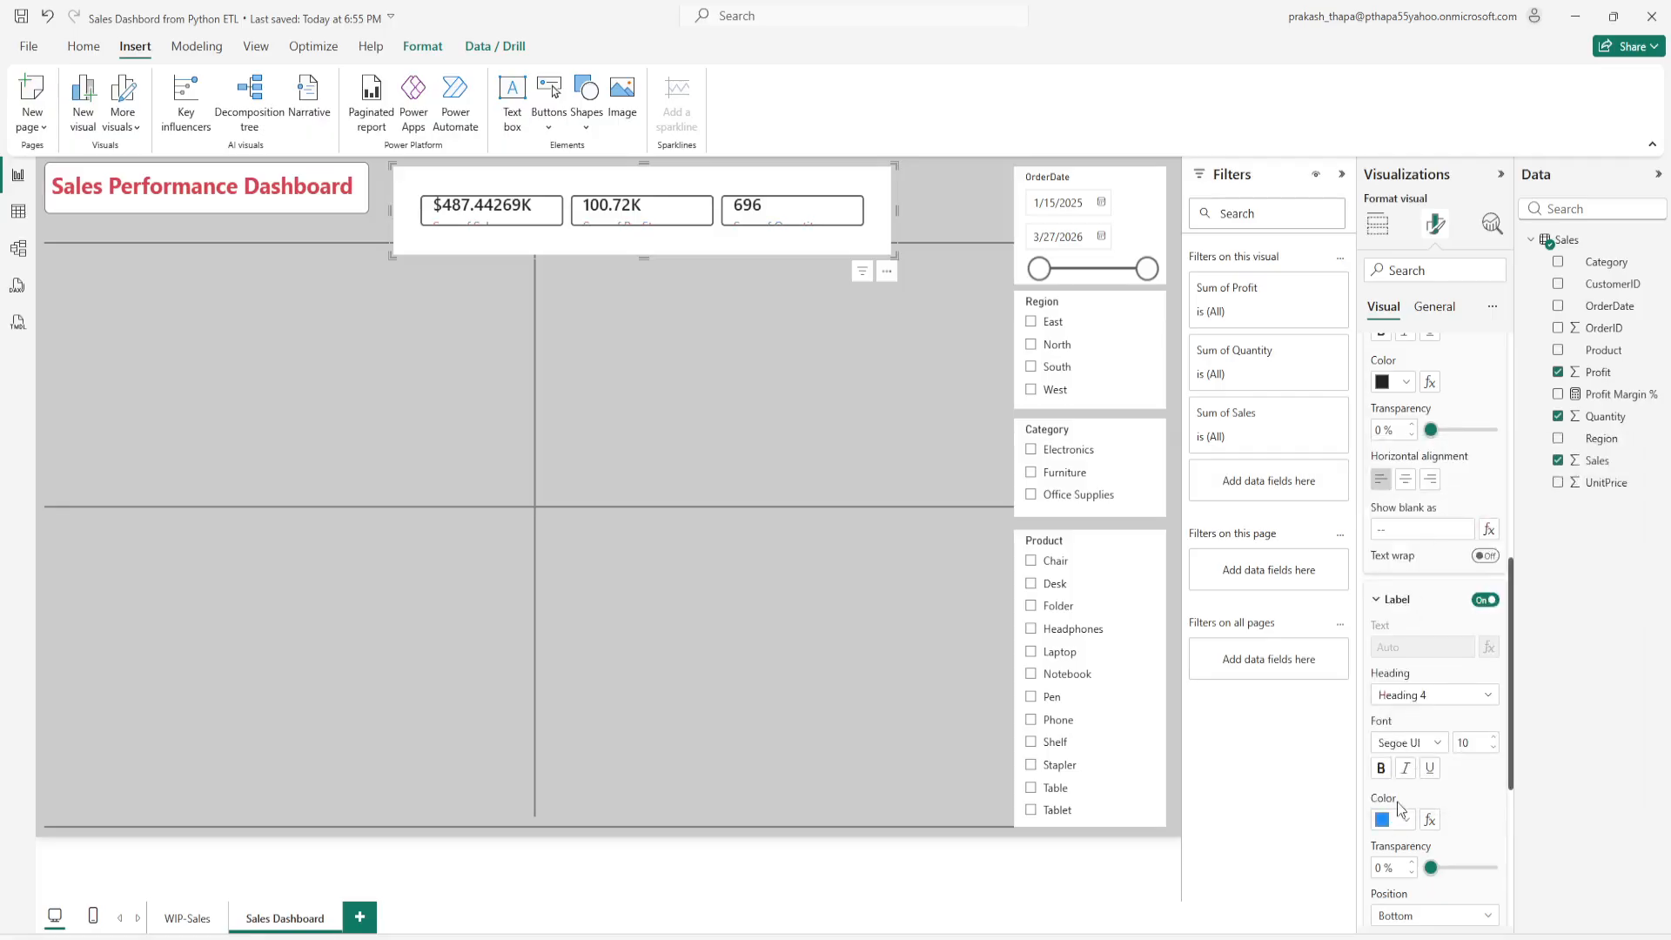
left_click(1383, 768)
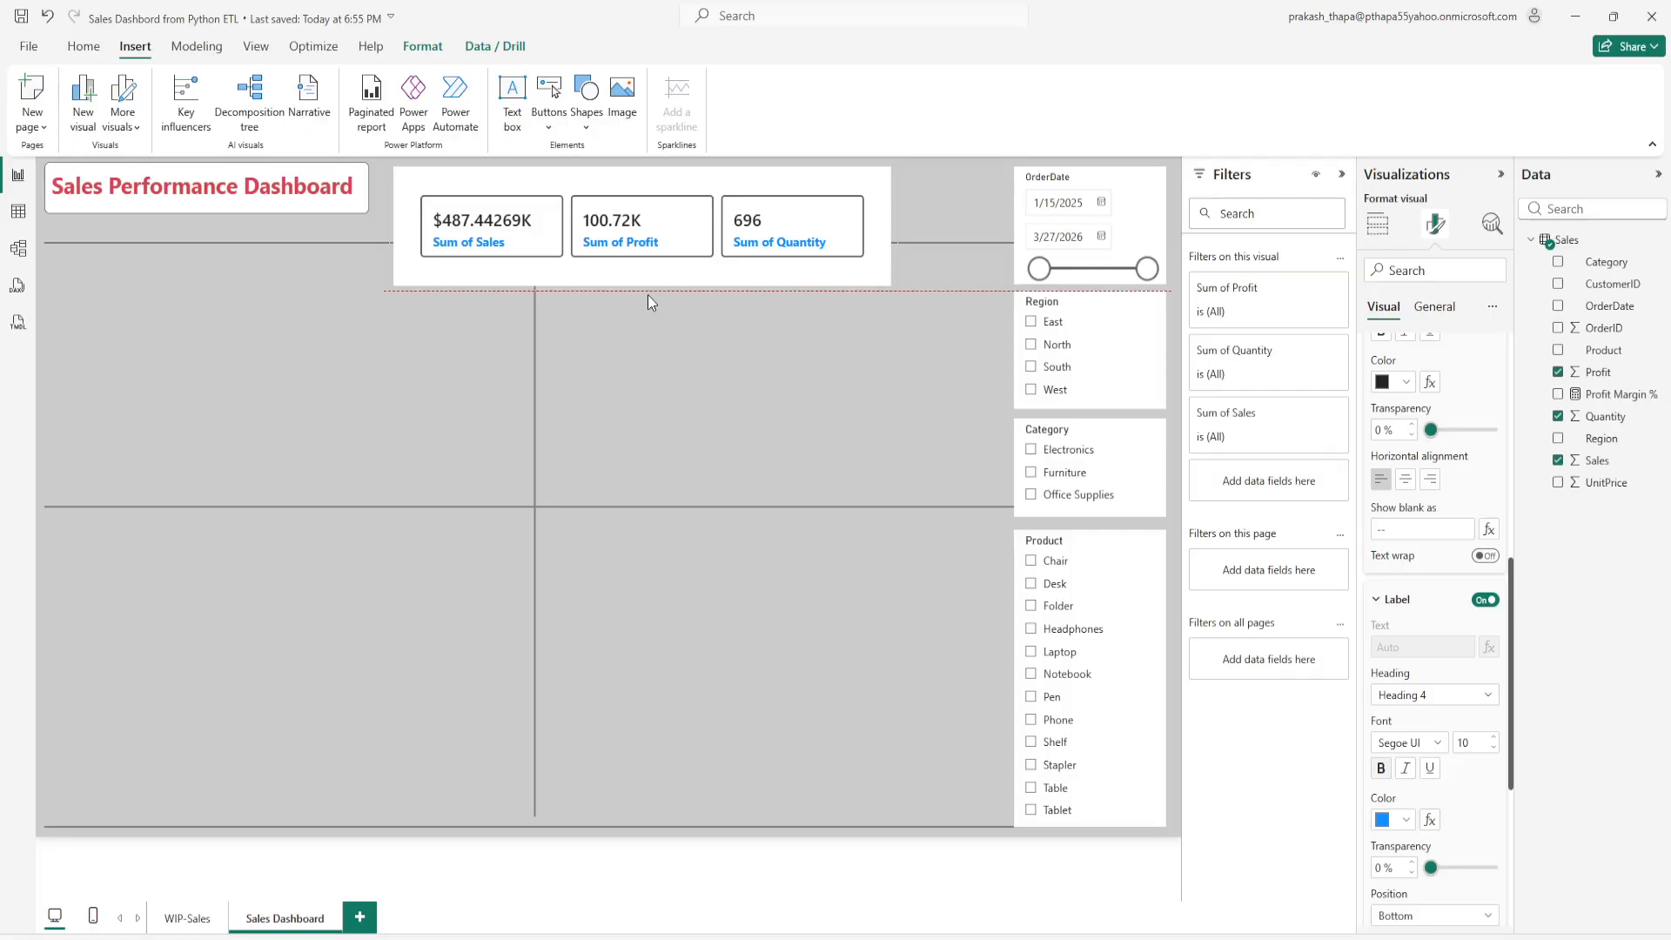
Step: Shorten the card visual slightly from its lower edge and review the remaining callout label and value options
left_click_drag(648, 300, 650, 286)
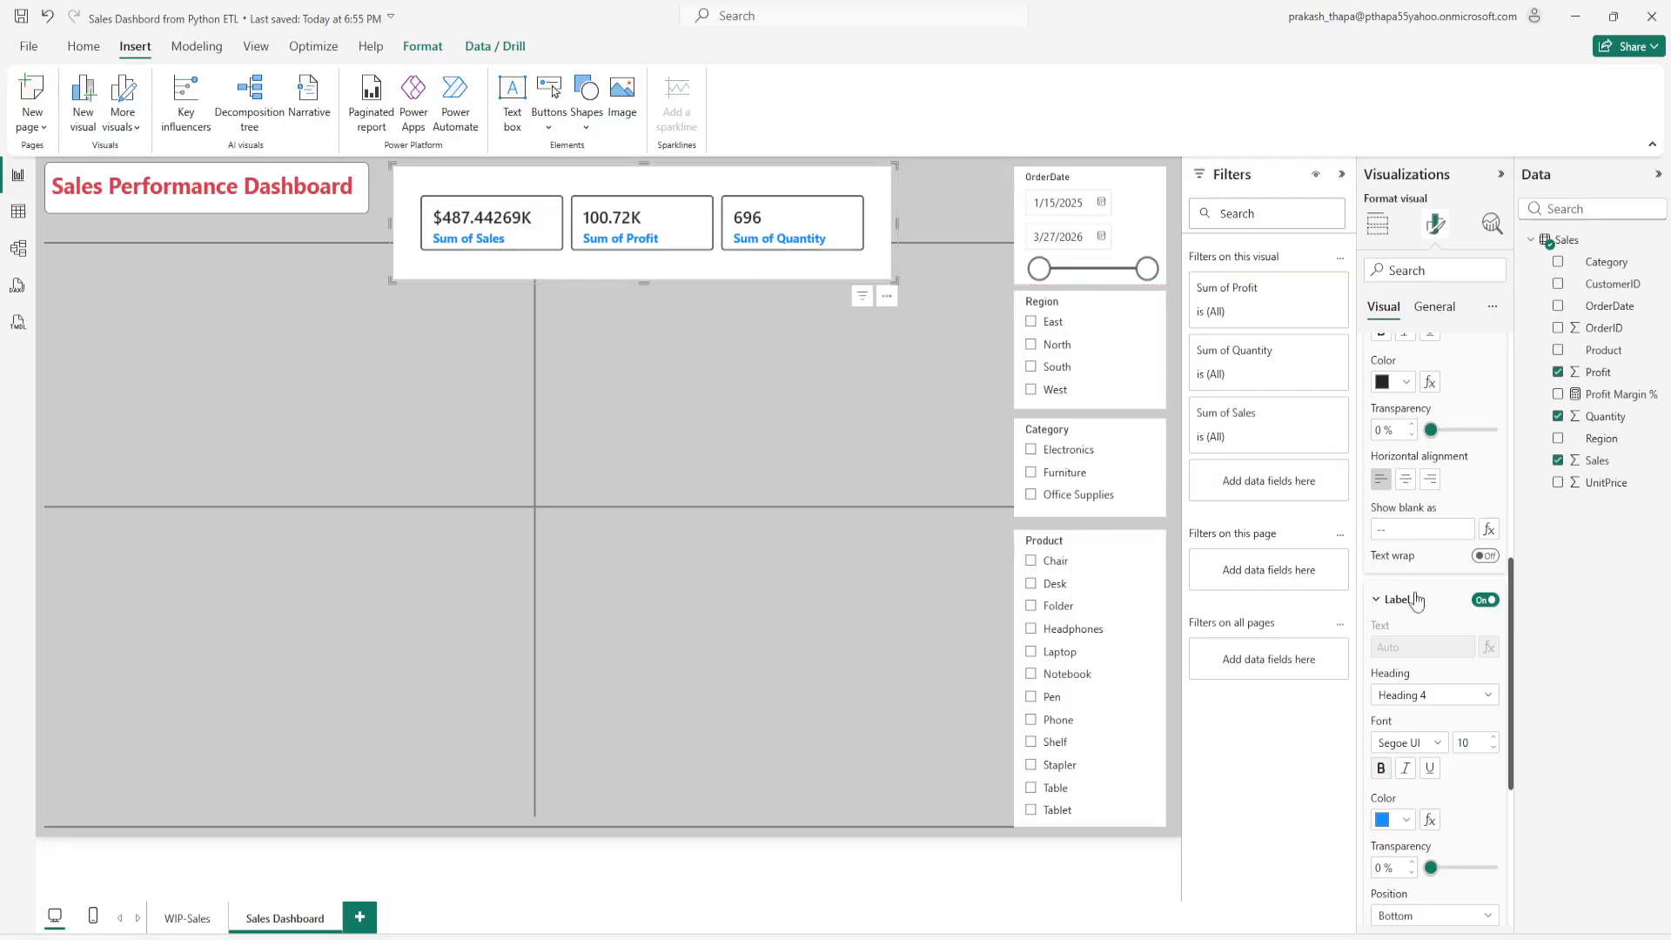
scroll(1420, 766, "down", 3)
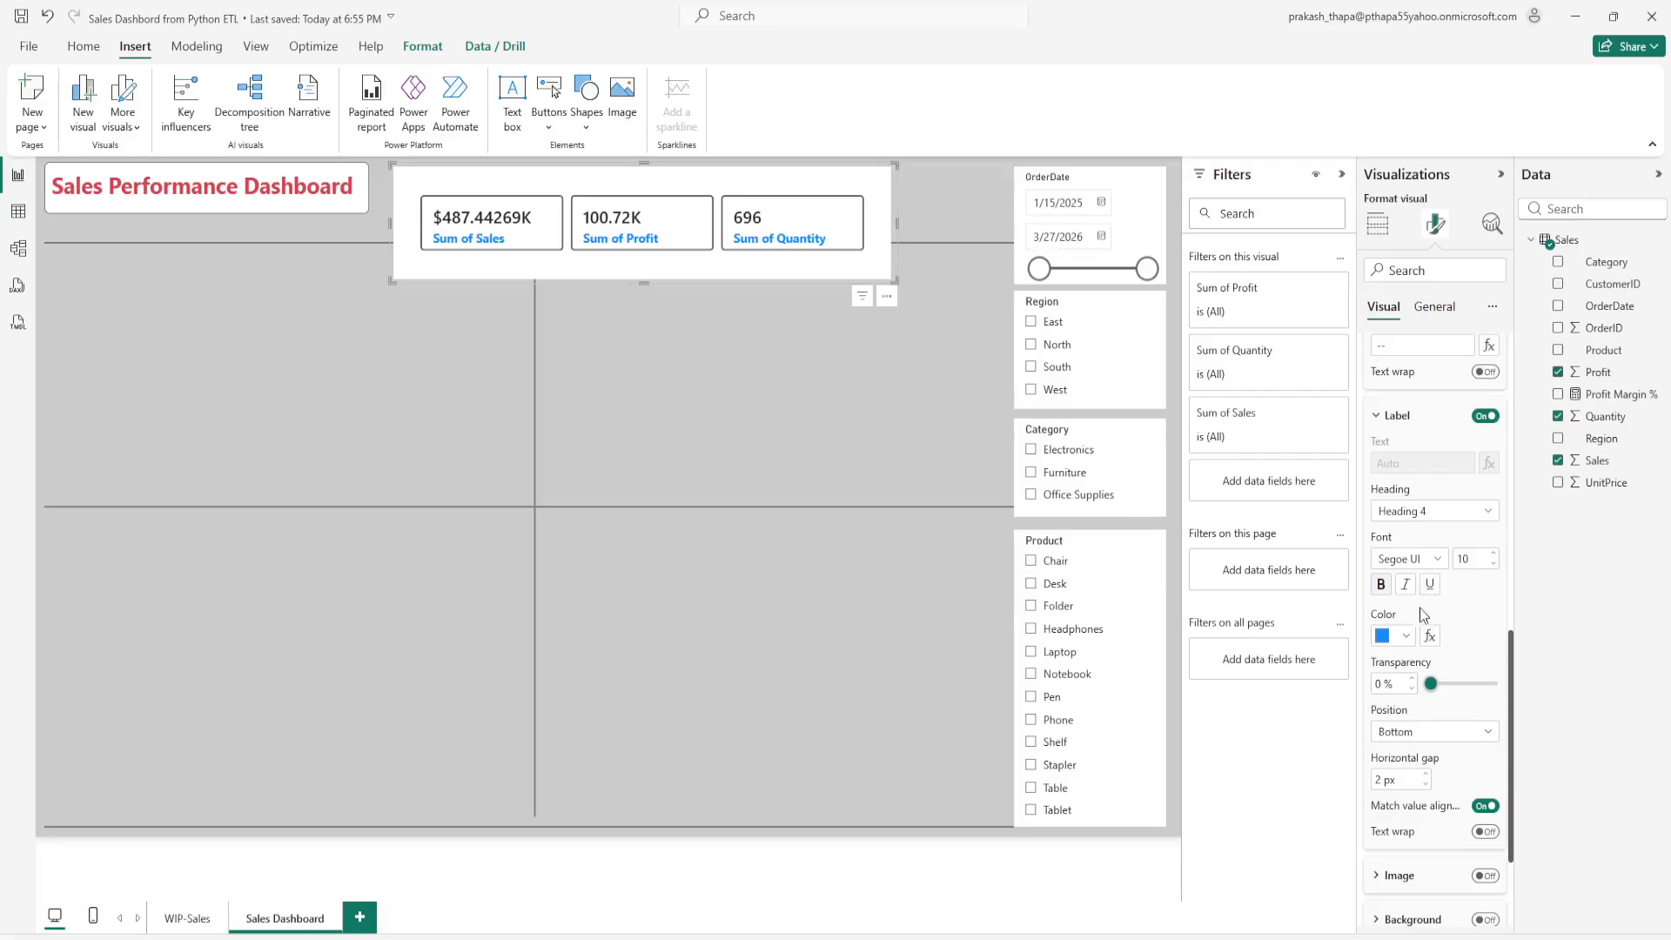
scroll(1428, 611, "down", 3)
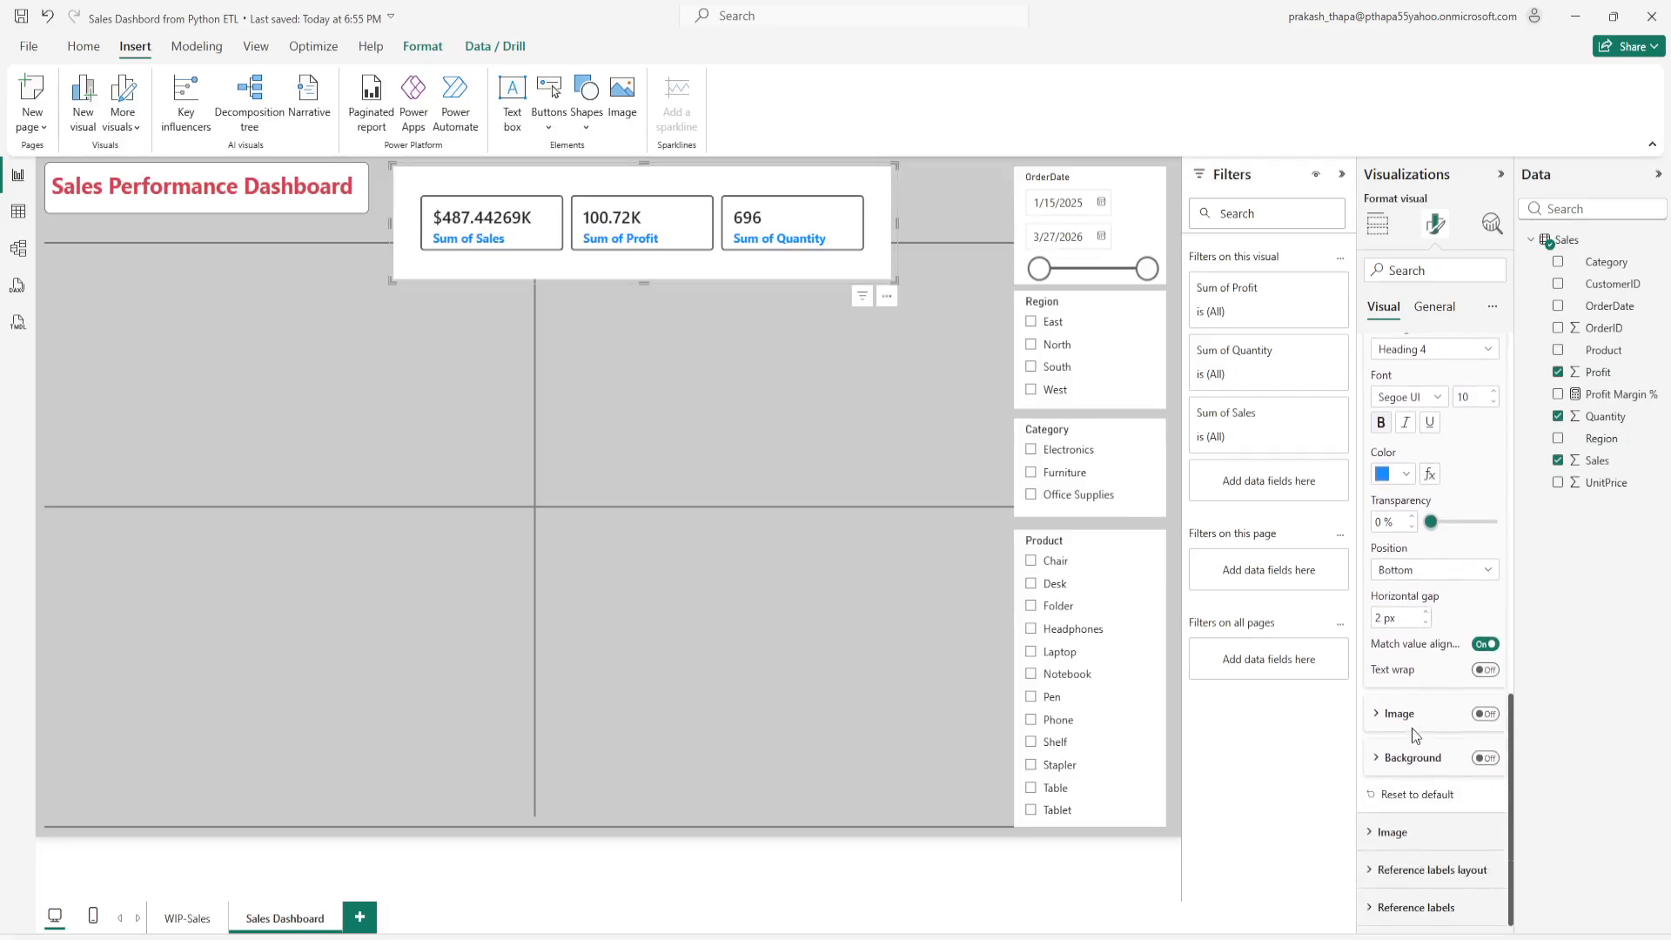
scroll(1428, 679, "up", 5)
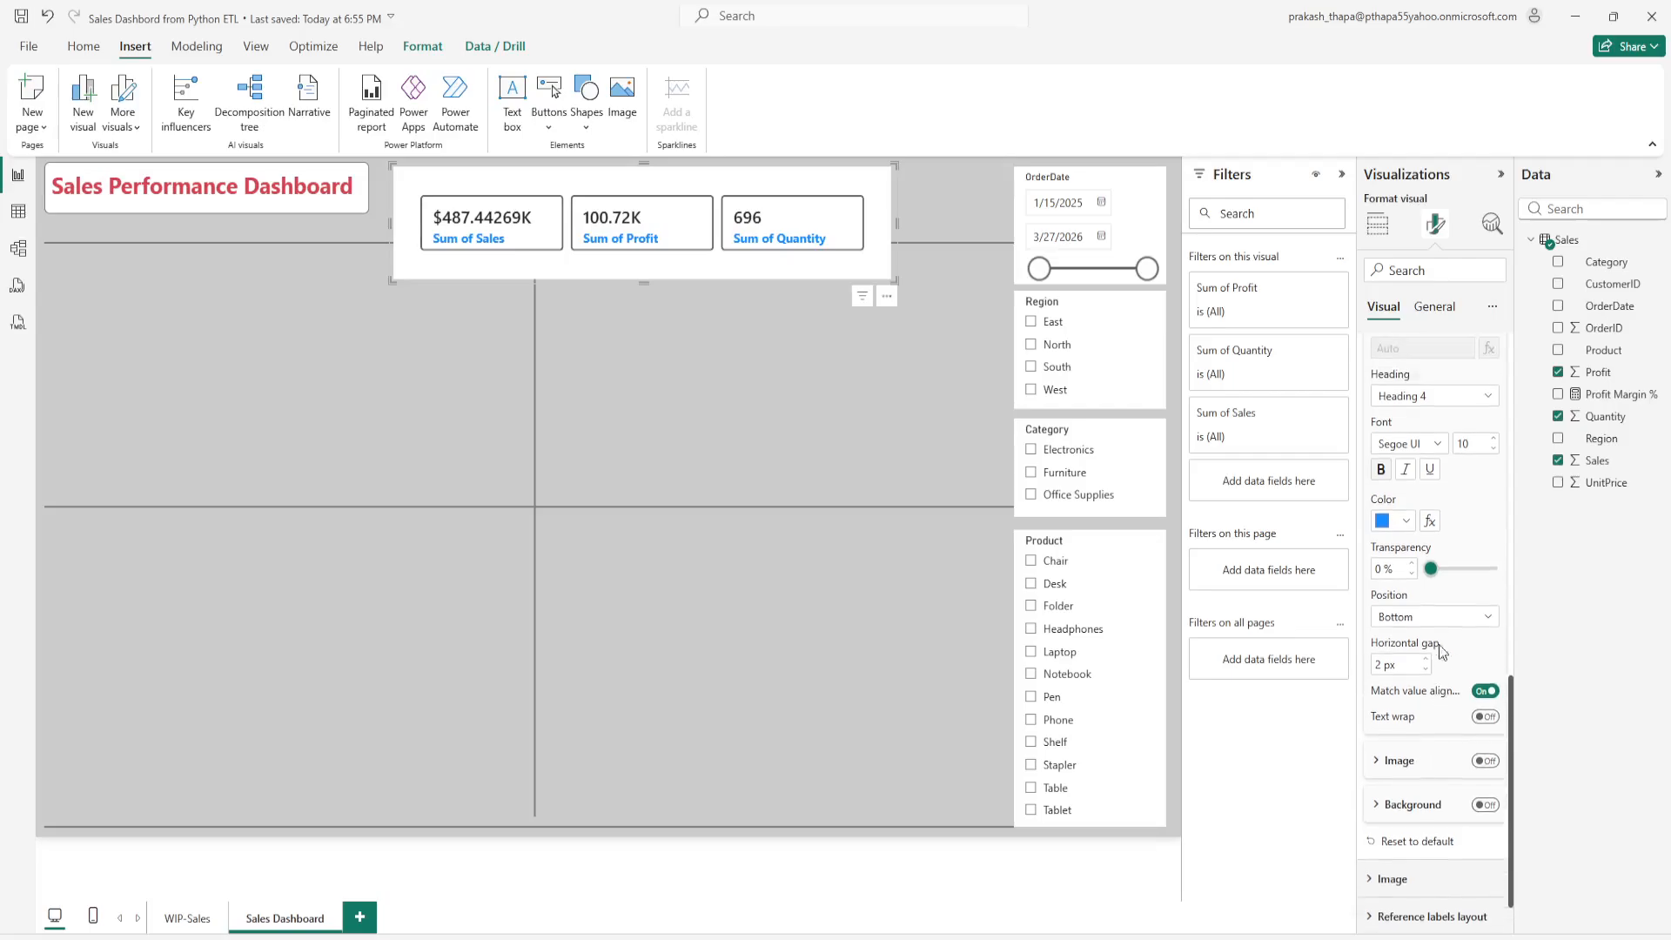
scroll(1456, 619, "up", 3)
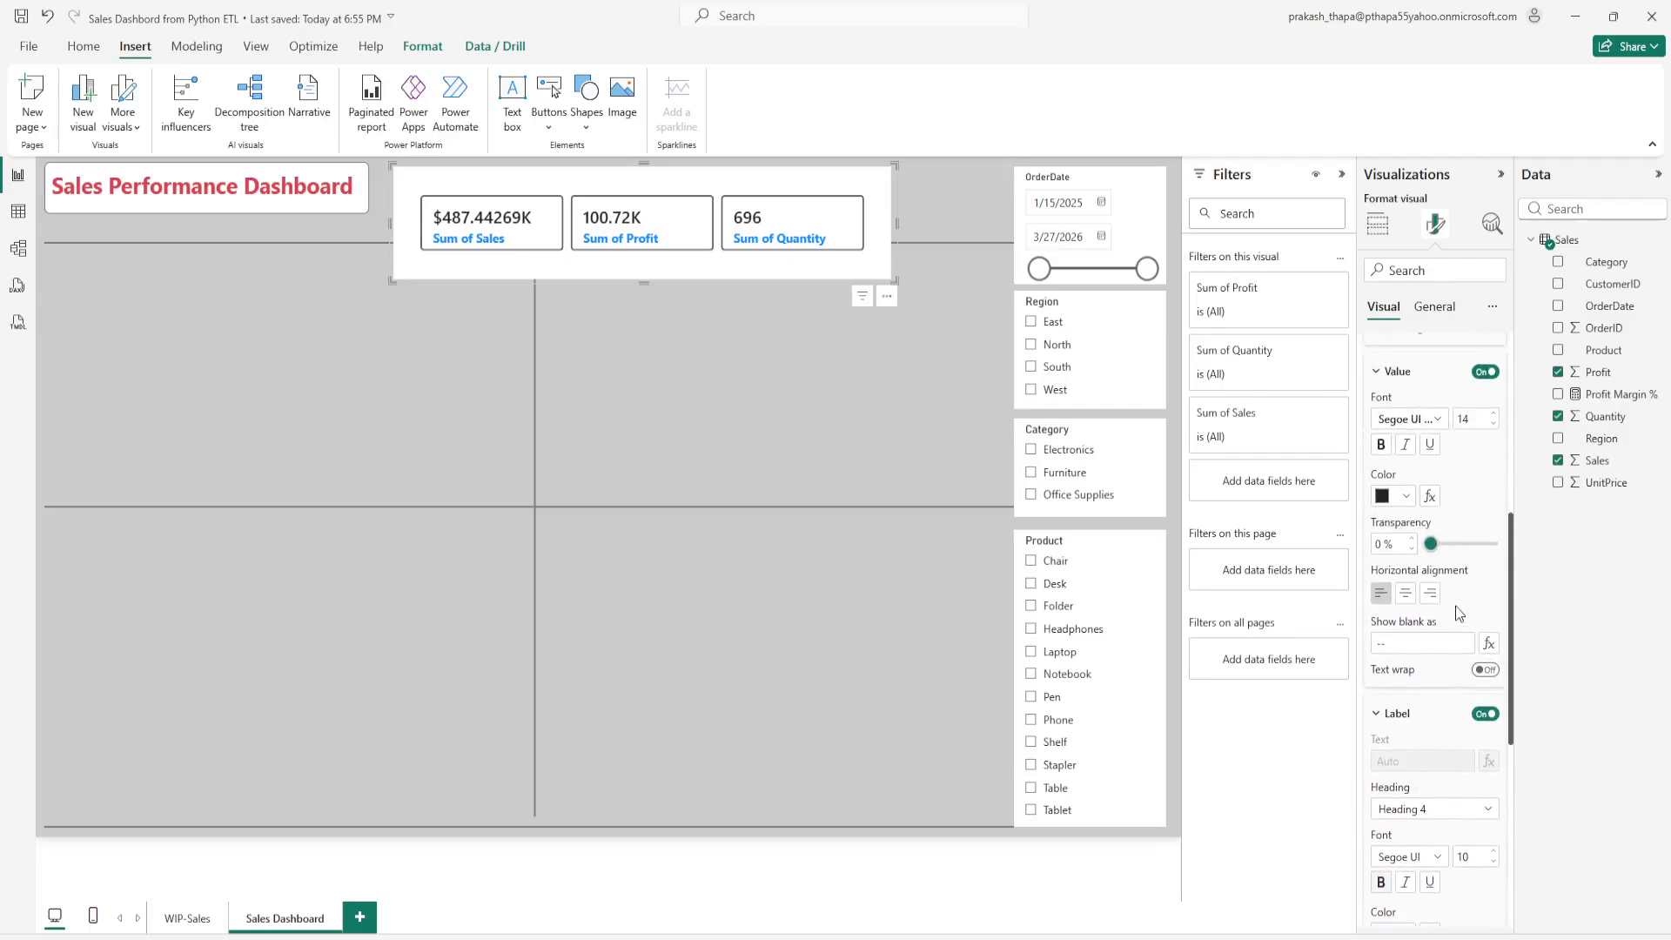
scroll(1405, 644, "up", 5)
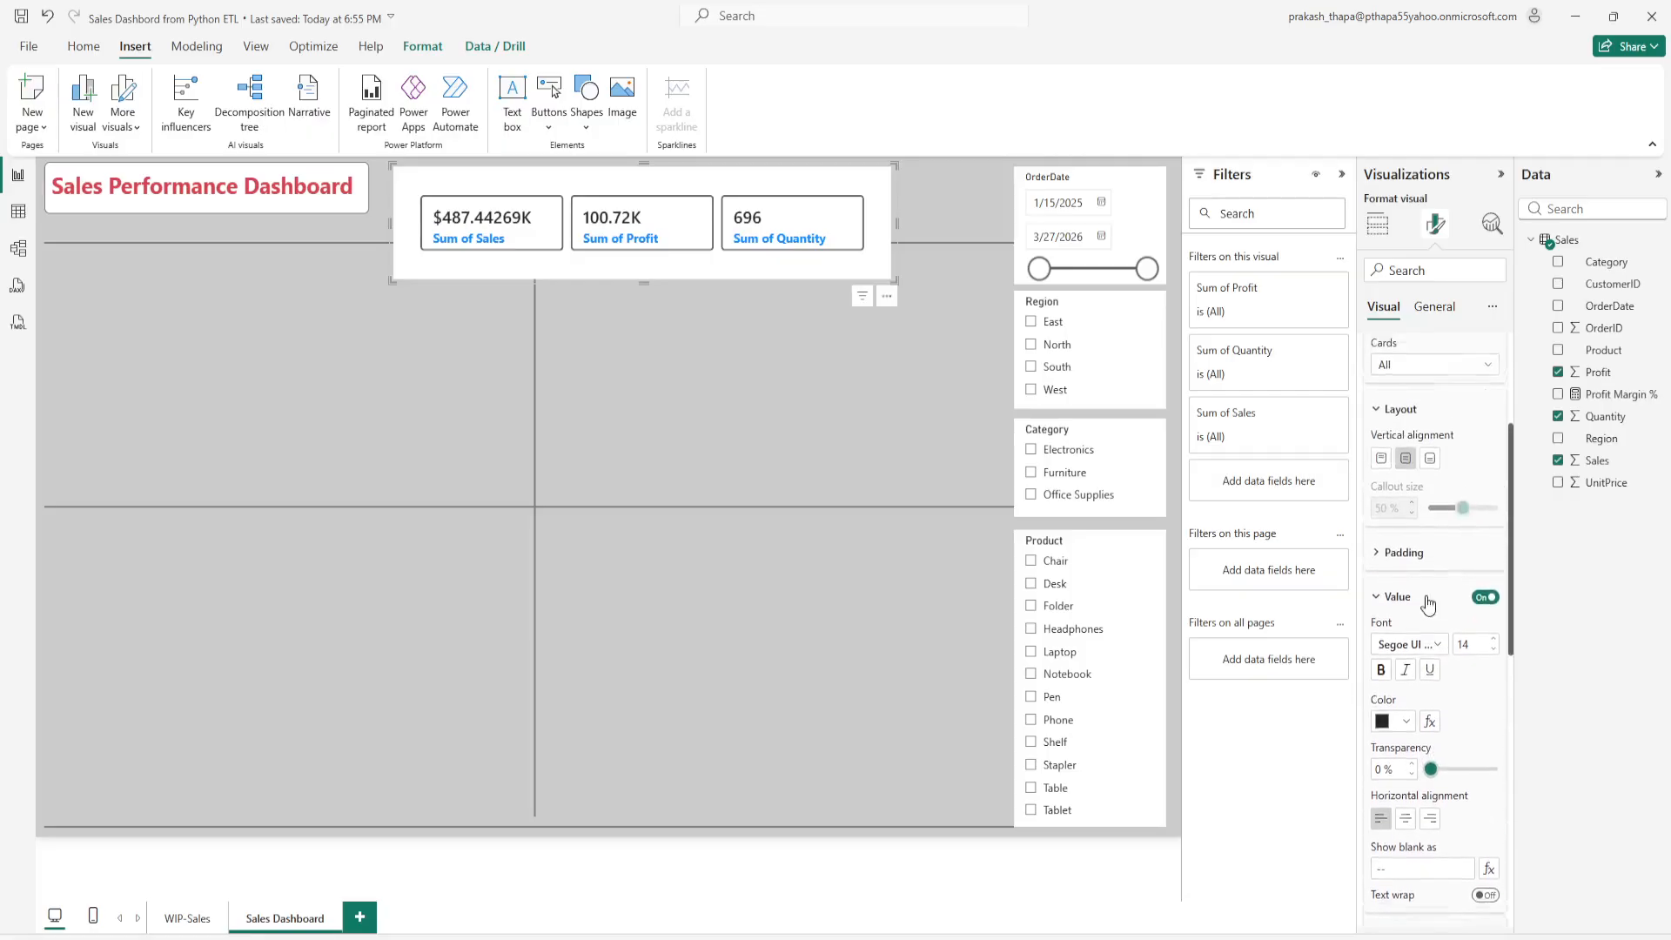
Step: Apply the callout settings to the Sum of Sales card only and set its value to 2 decimal places
scroll(1415, 495, "up", 2)
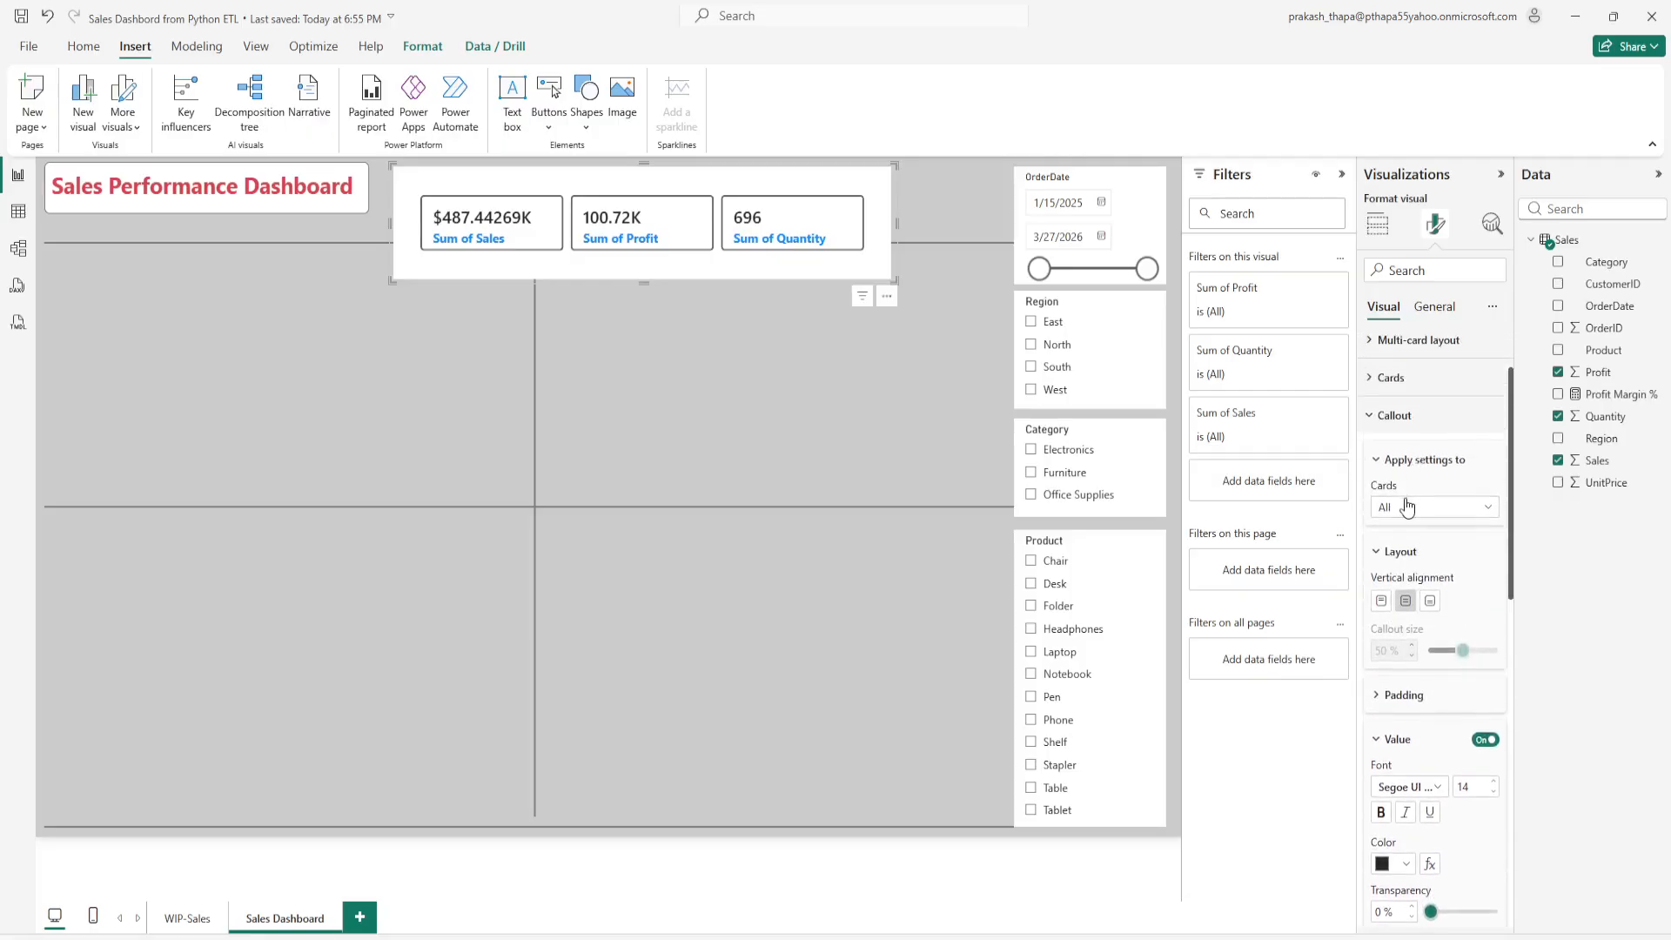
left_click(1407, 506)
left_click(1411, 550)
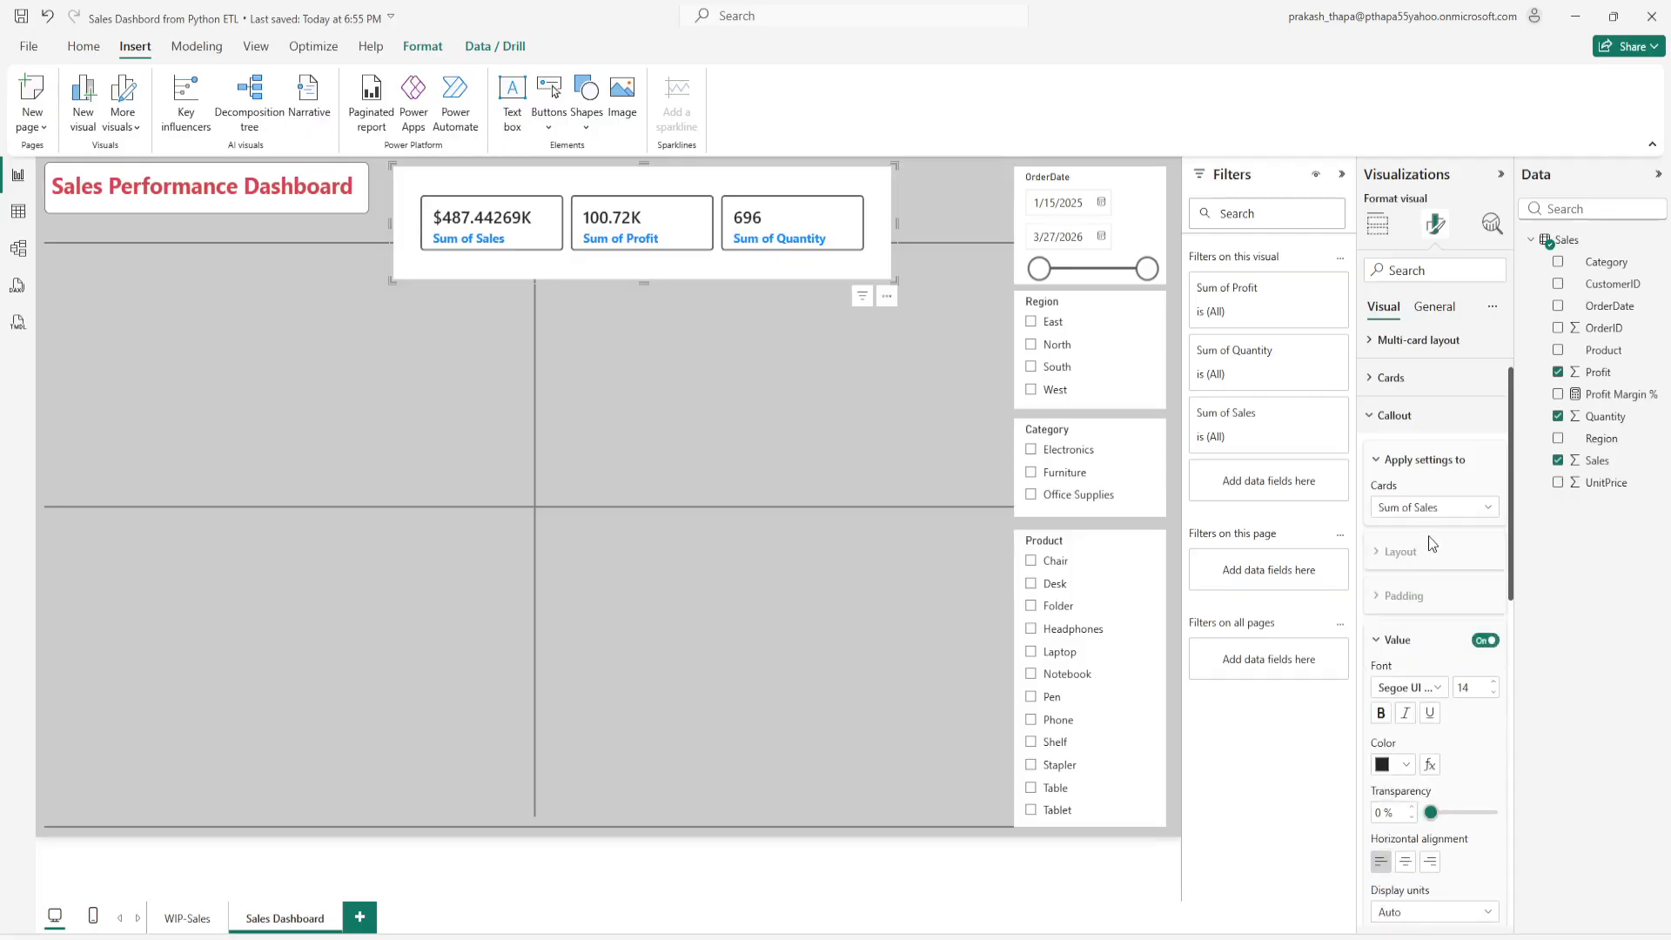
scroll(1428, 540, "down", 4)
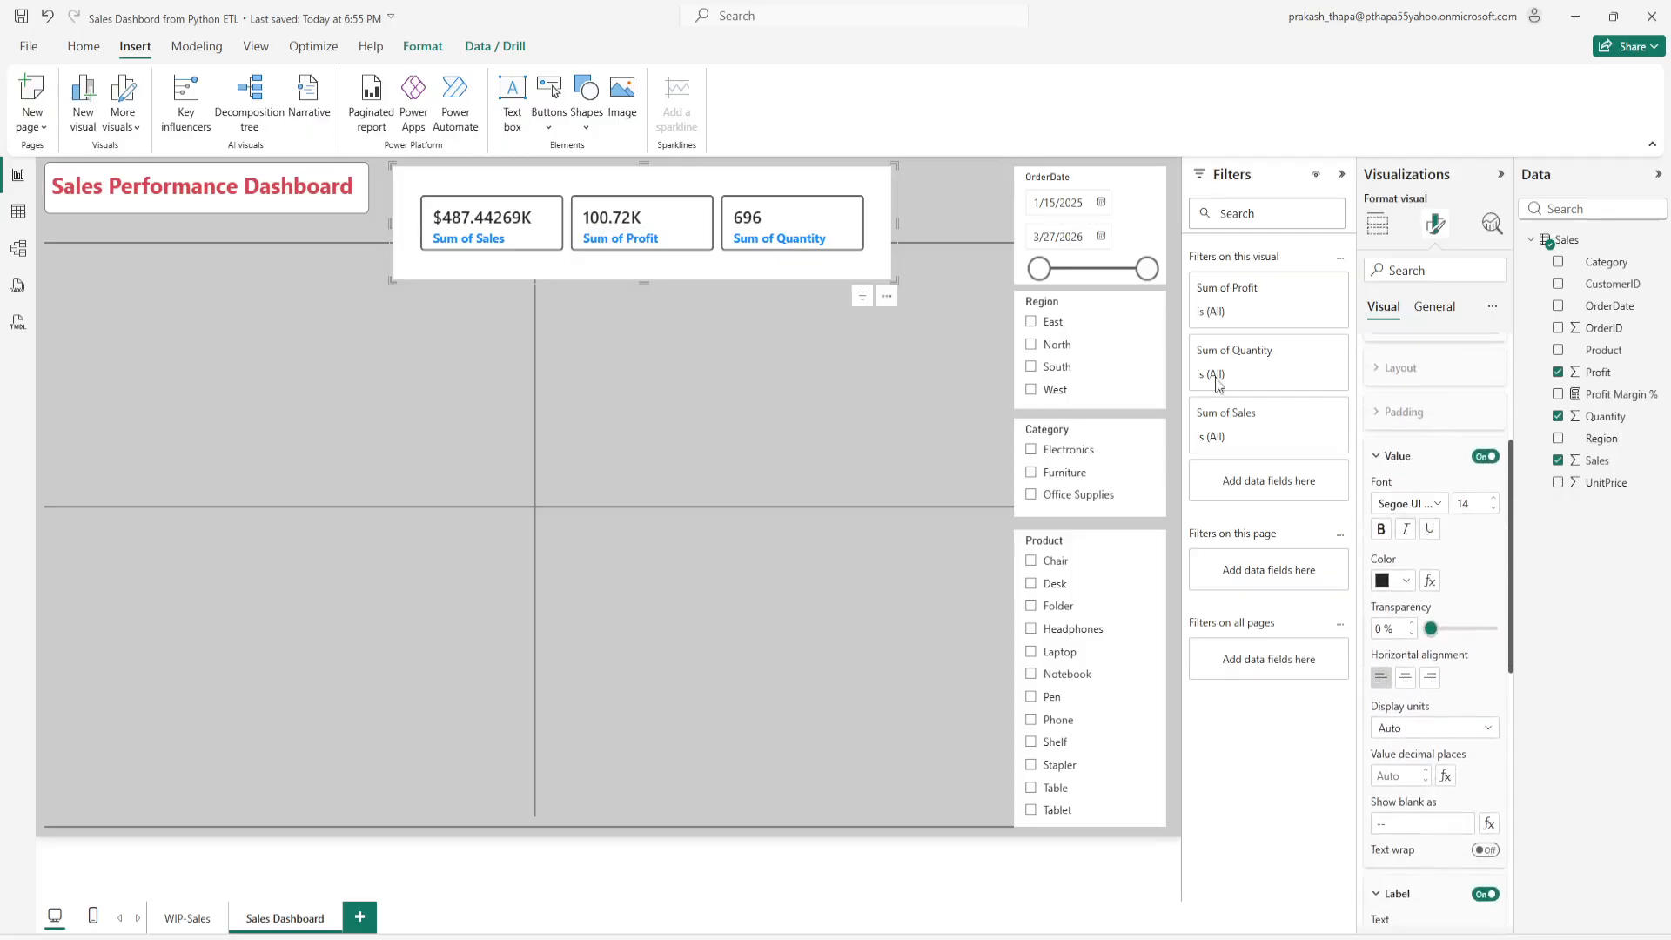
scroll(1419, 522, "up", 4)
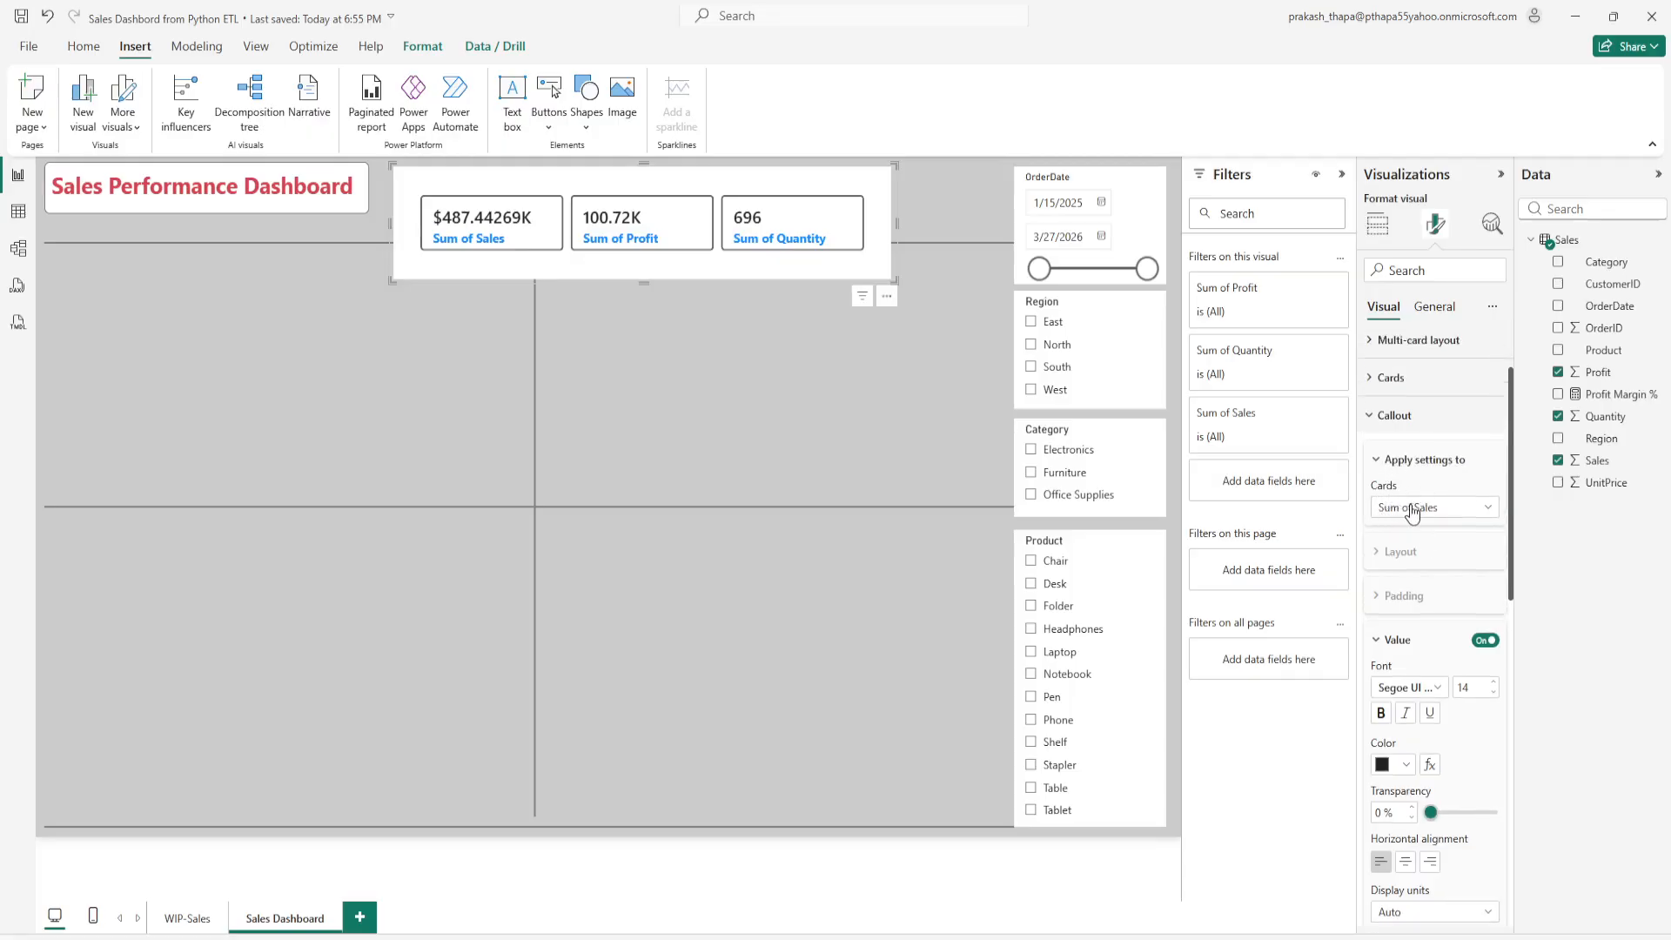
scroll(1399, 703, "down", 2)
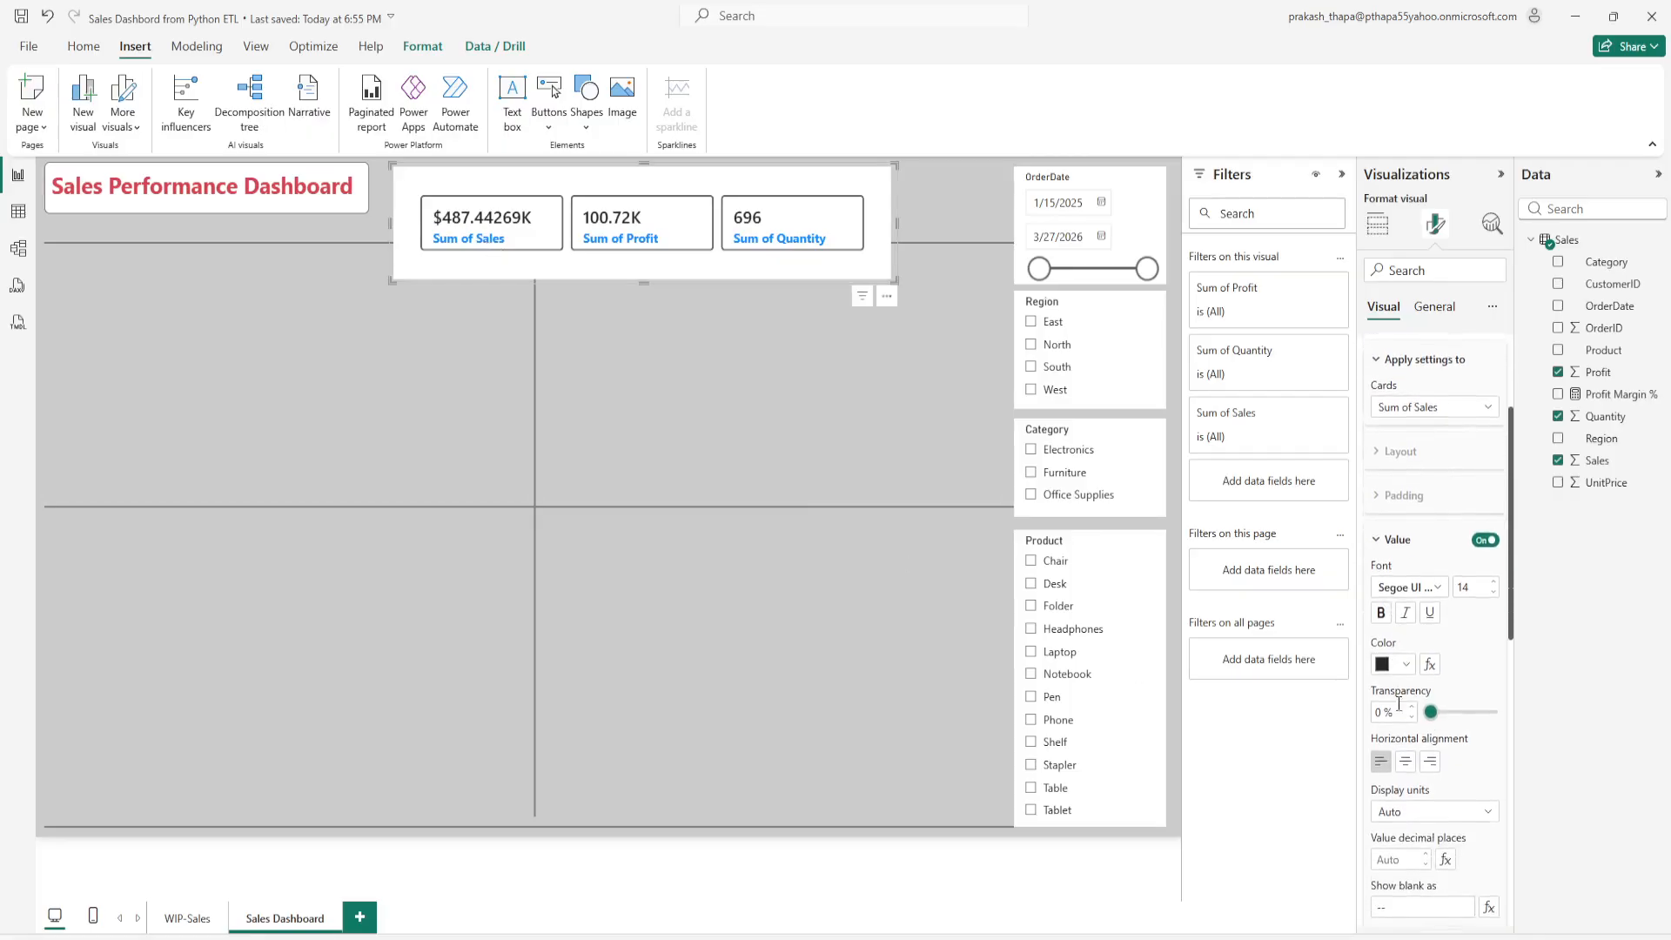
scroll(1399, 704, "down", 2)
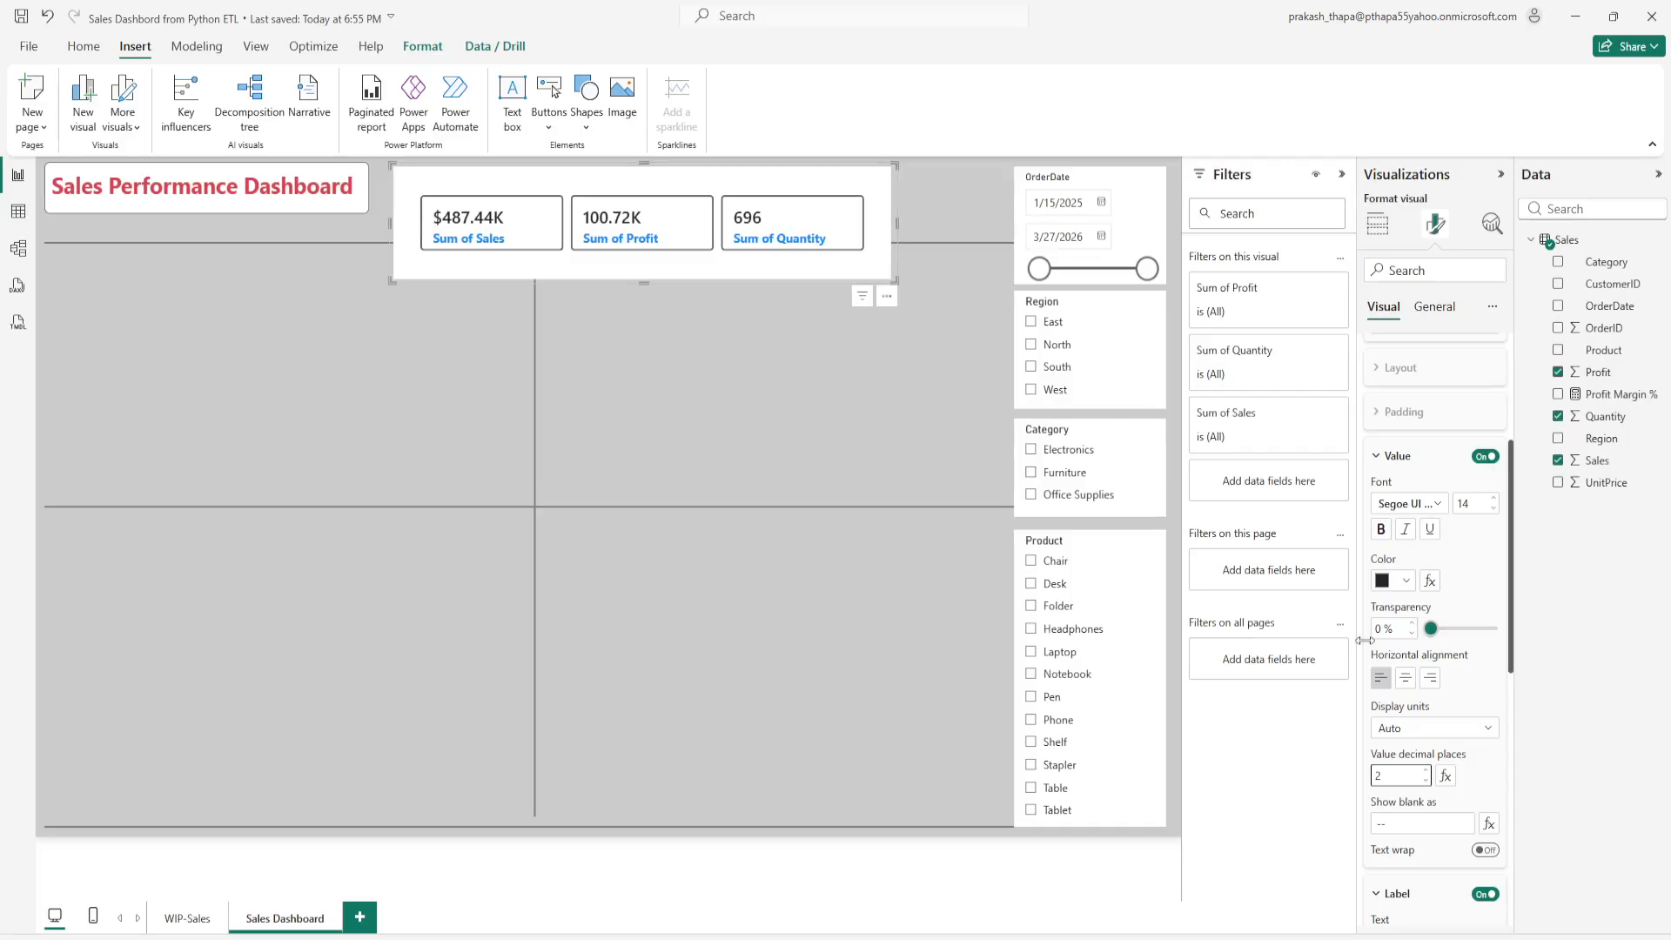
Step: Compare the KPI cards with those on the WIP-Sales page and review the card visual's multi-card layout options
left_click(183, 919)
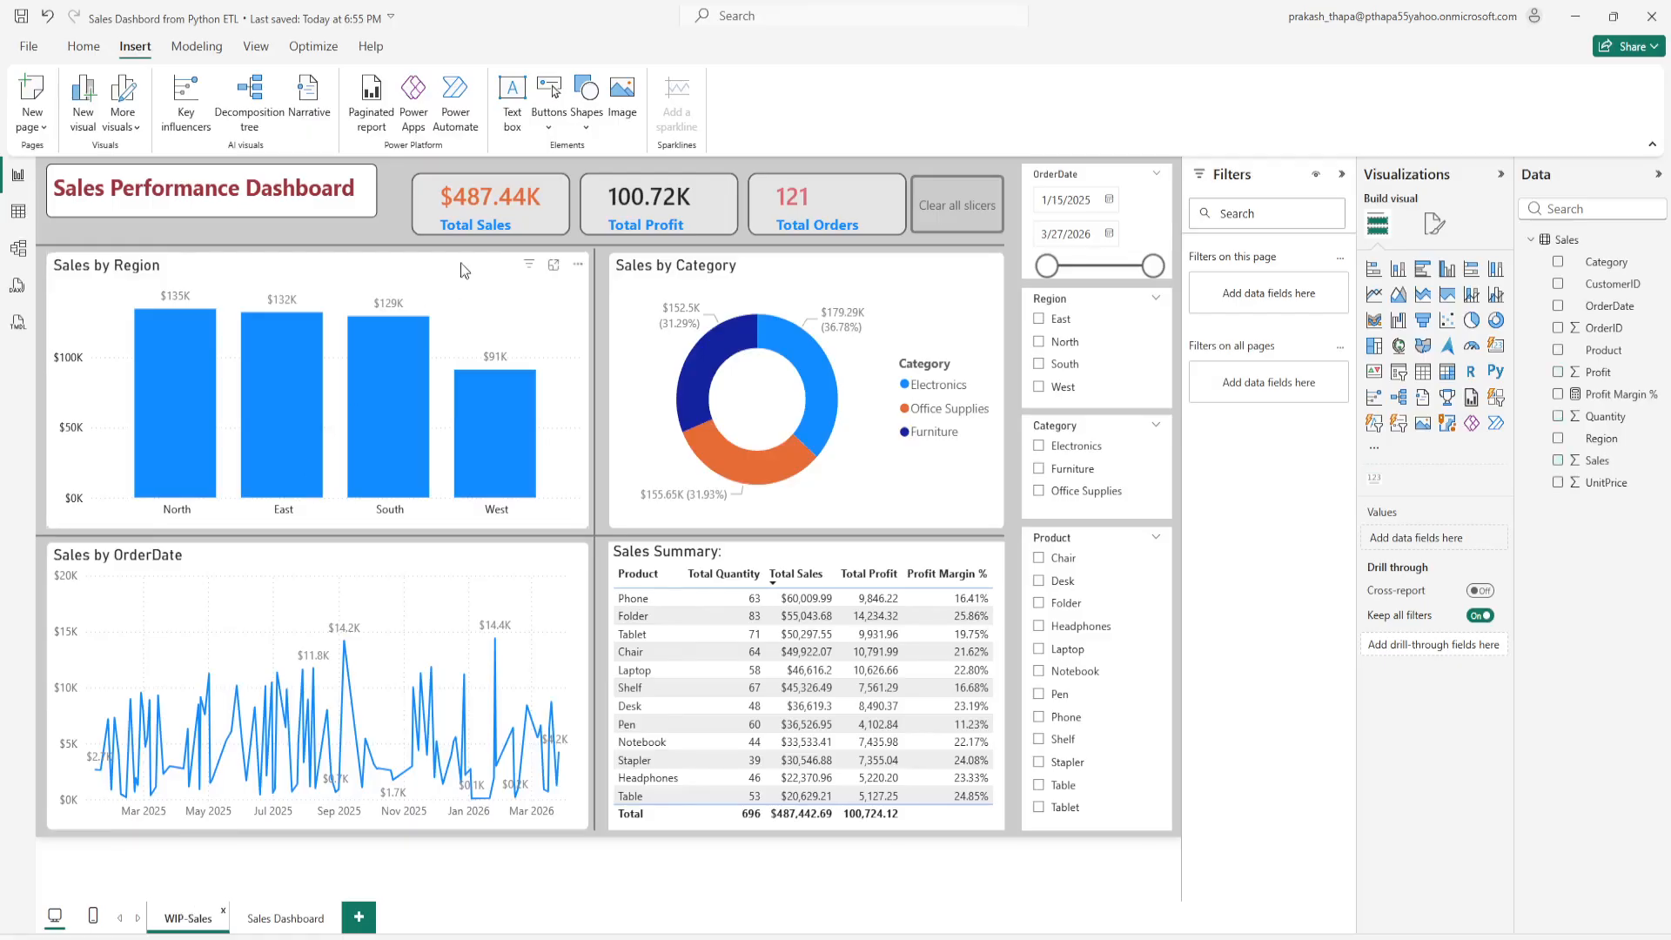
left_click(282, 918)
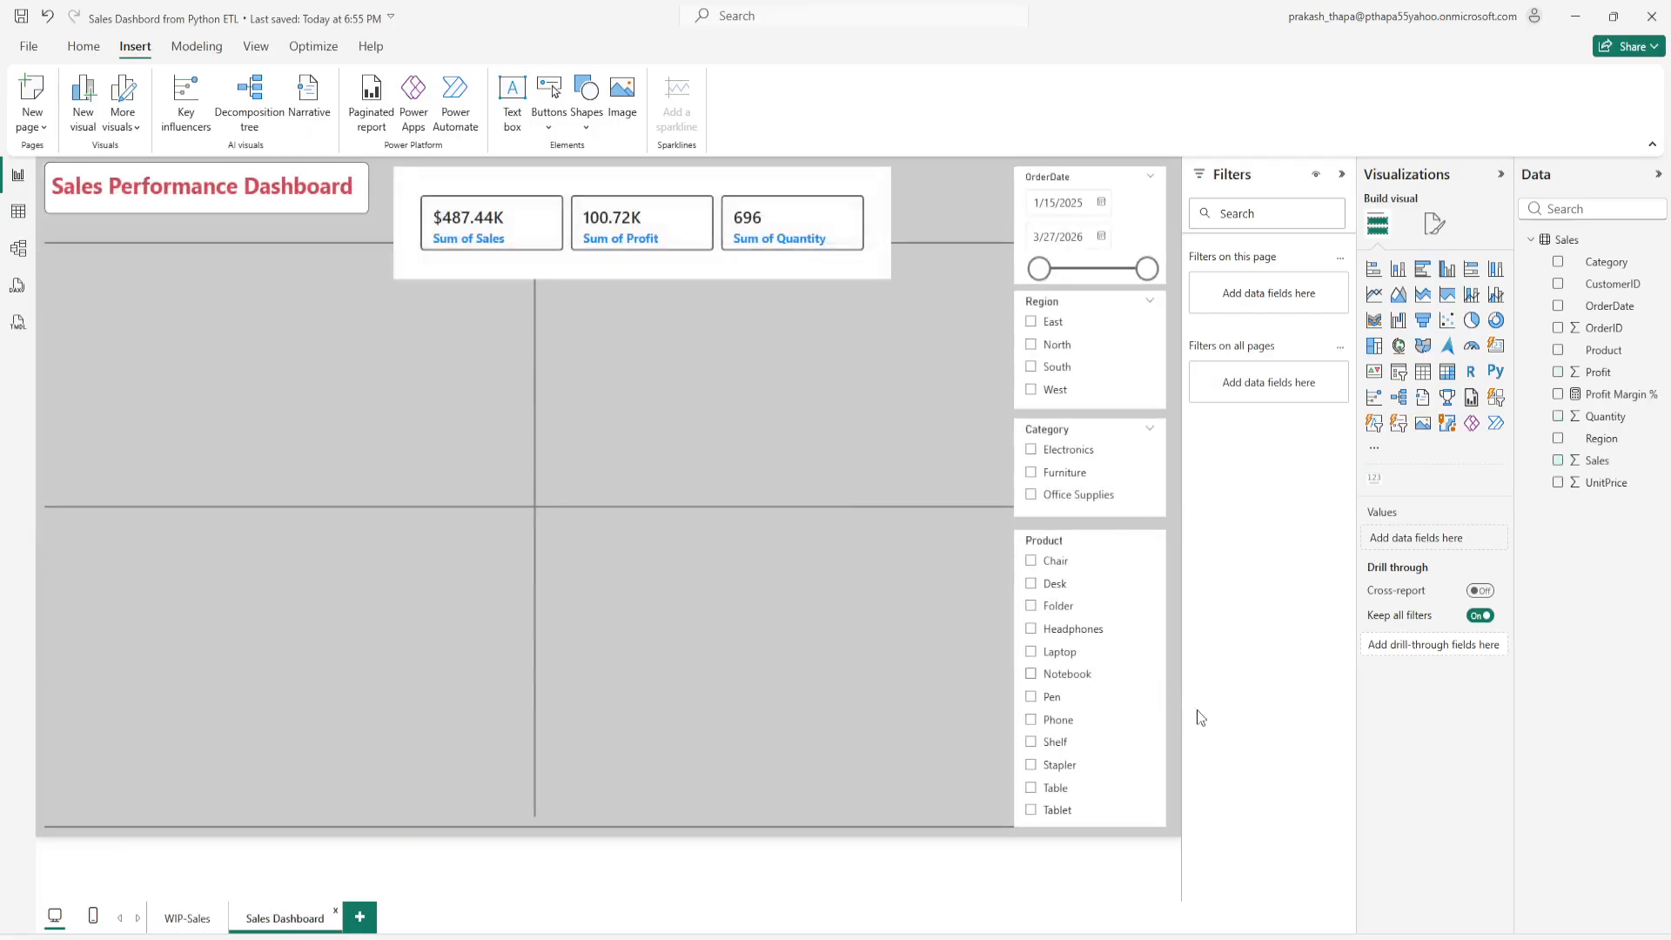
left_click(544, 189)
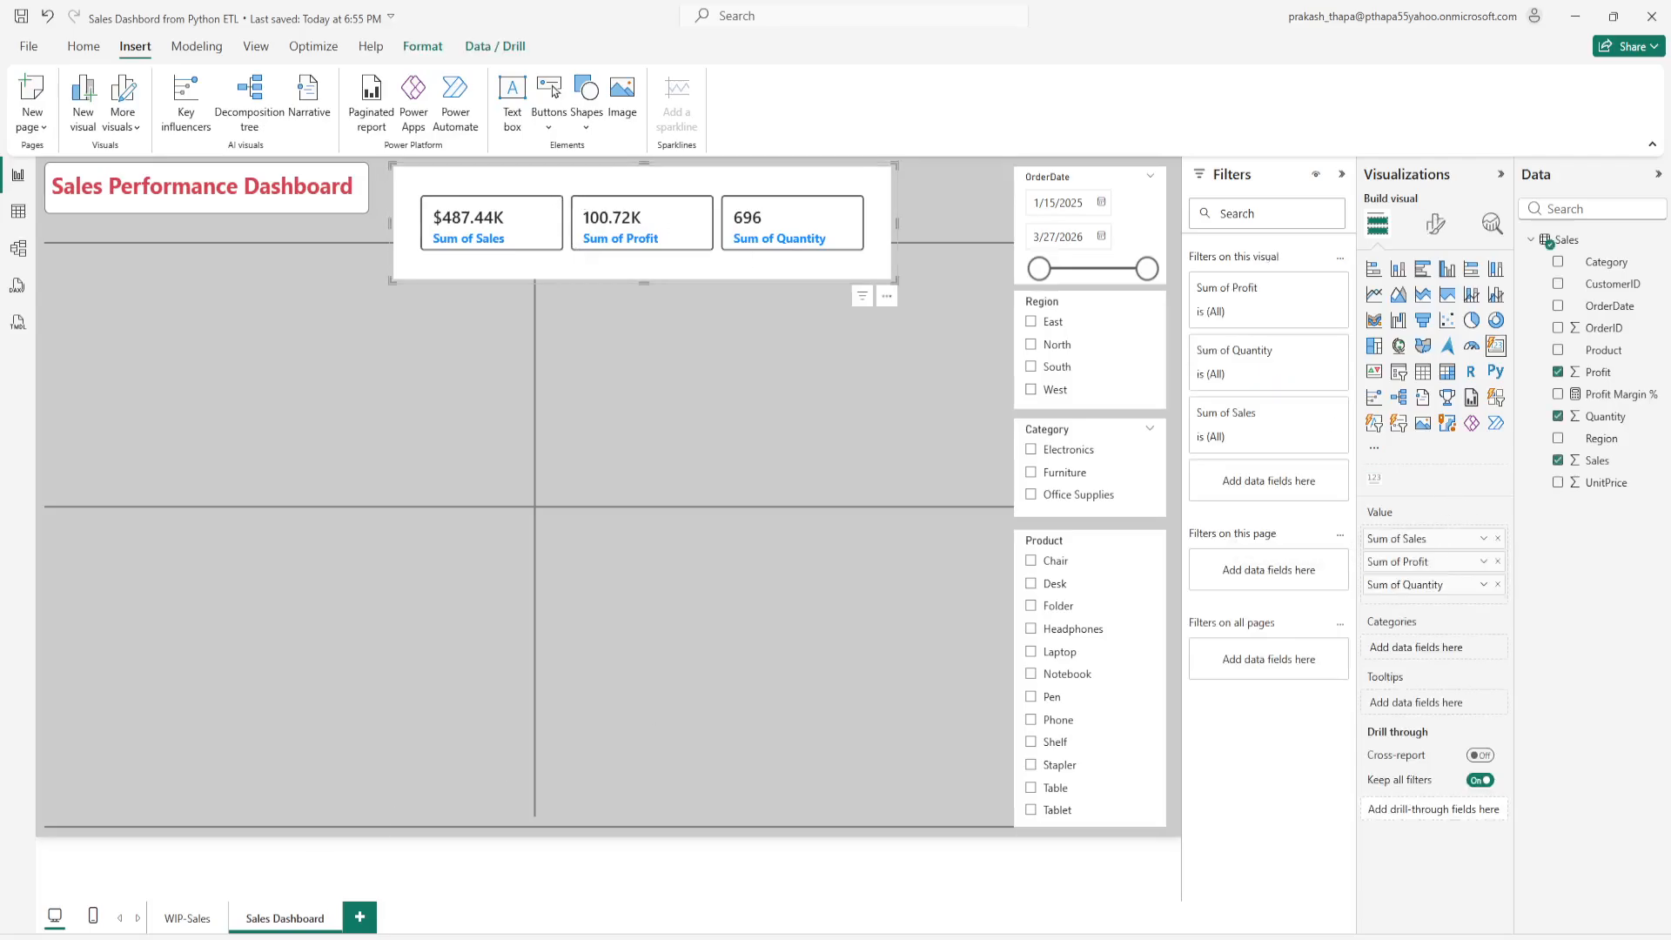
left_click(1438, 228)
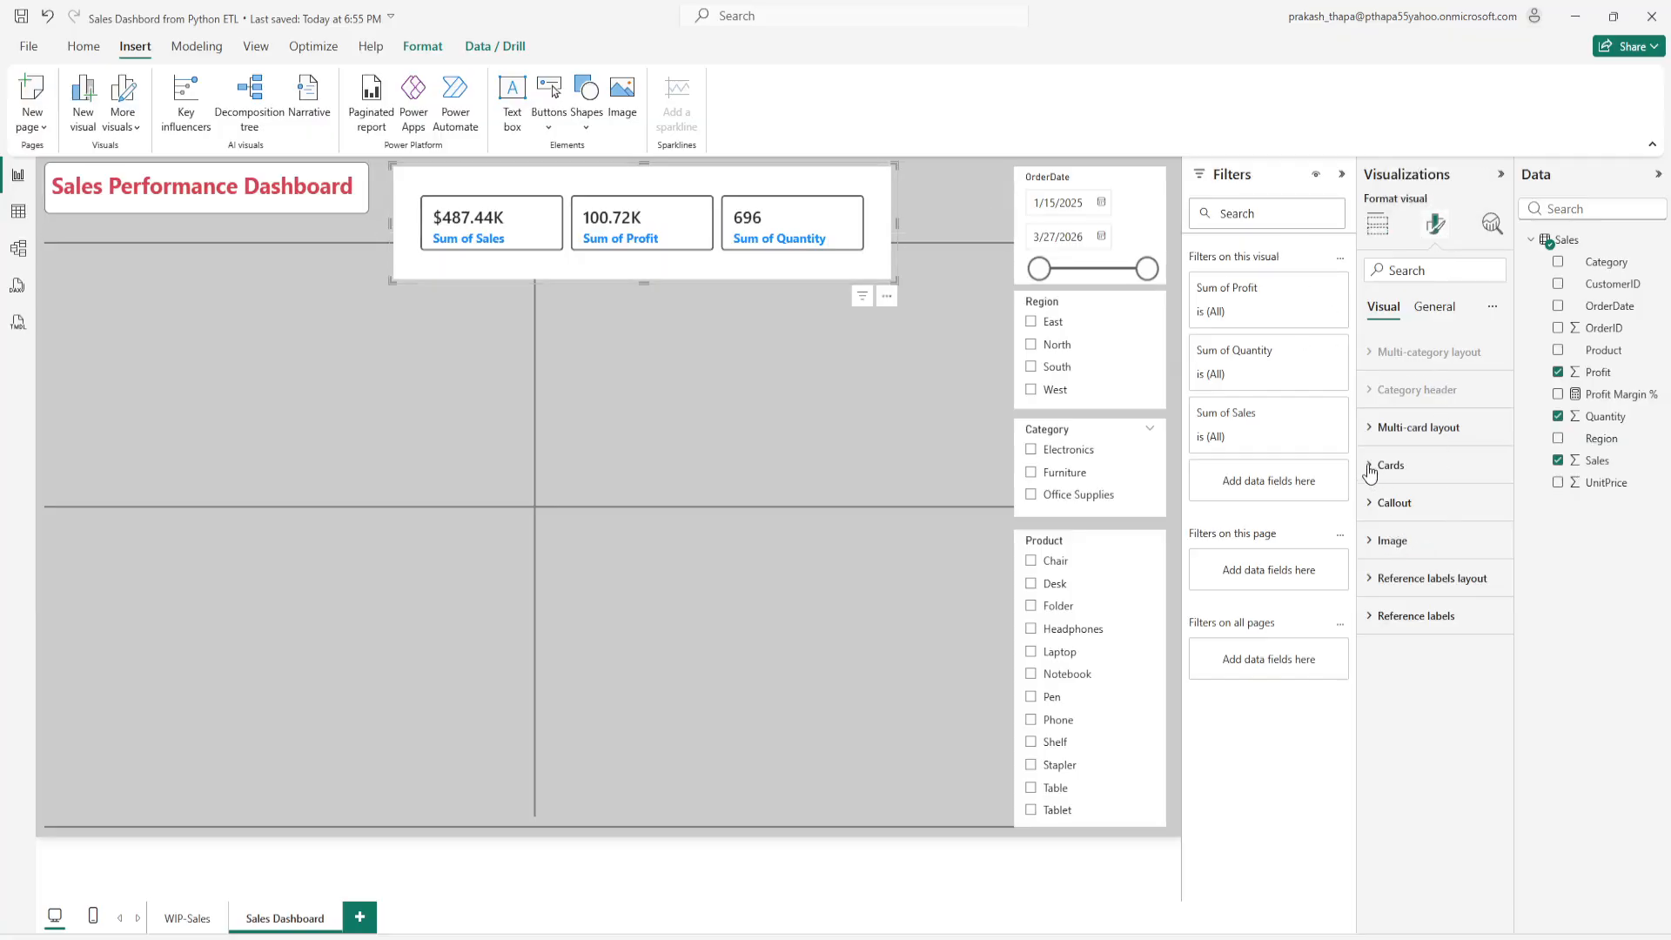
left_click(1375, 427)
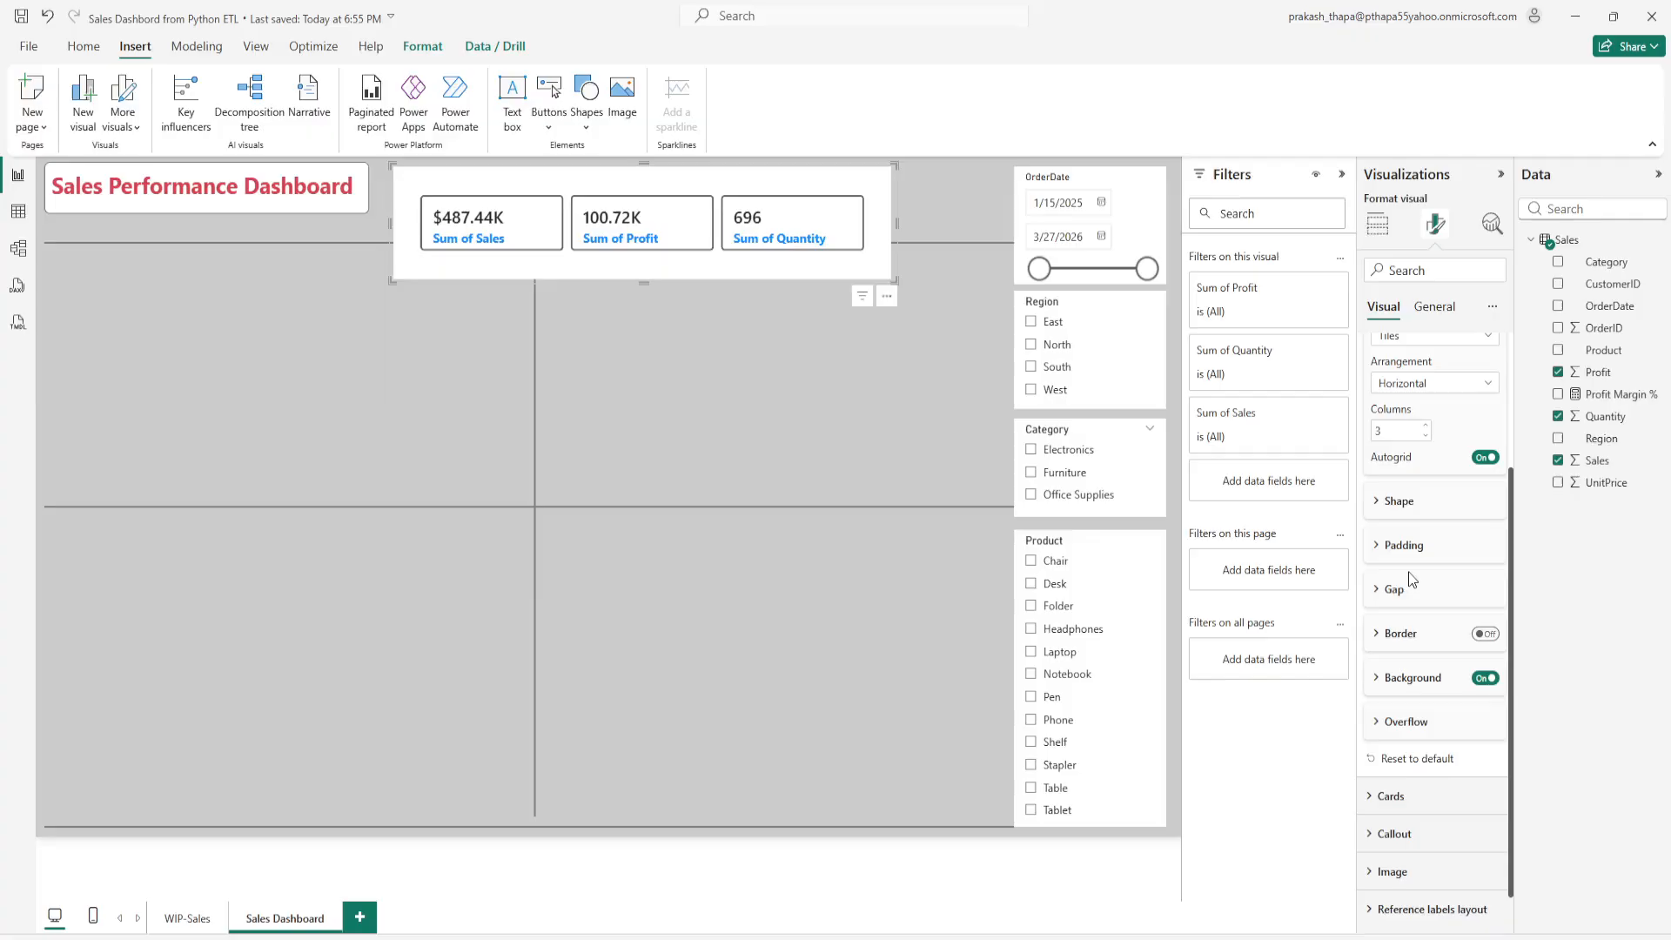
scroll(1411, 571, "down", 1)
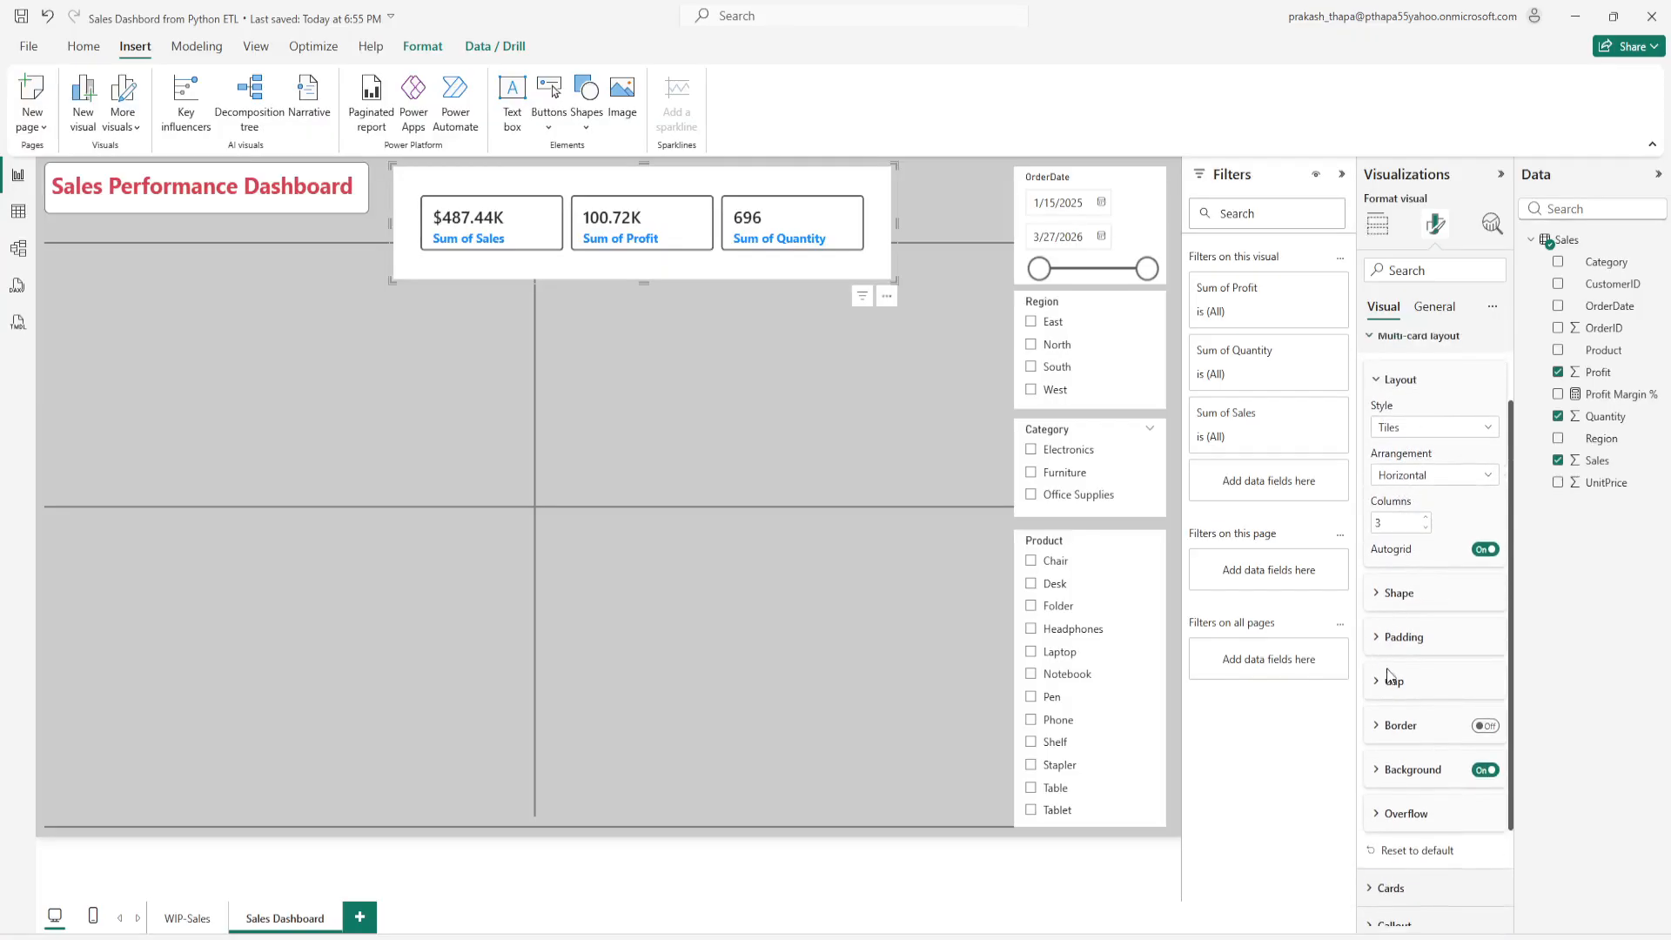
scroll(1387, 672, "down", 1)
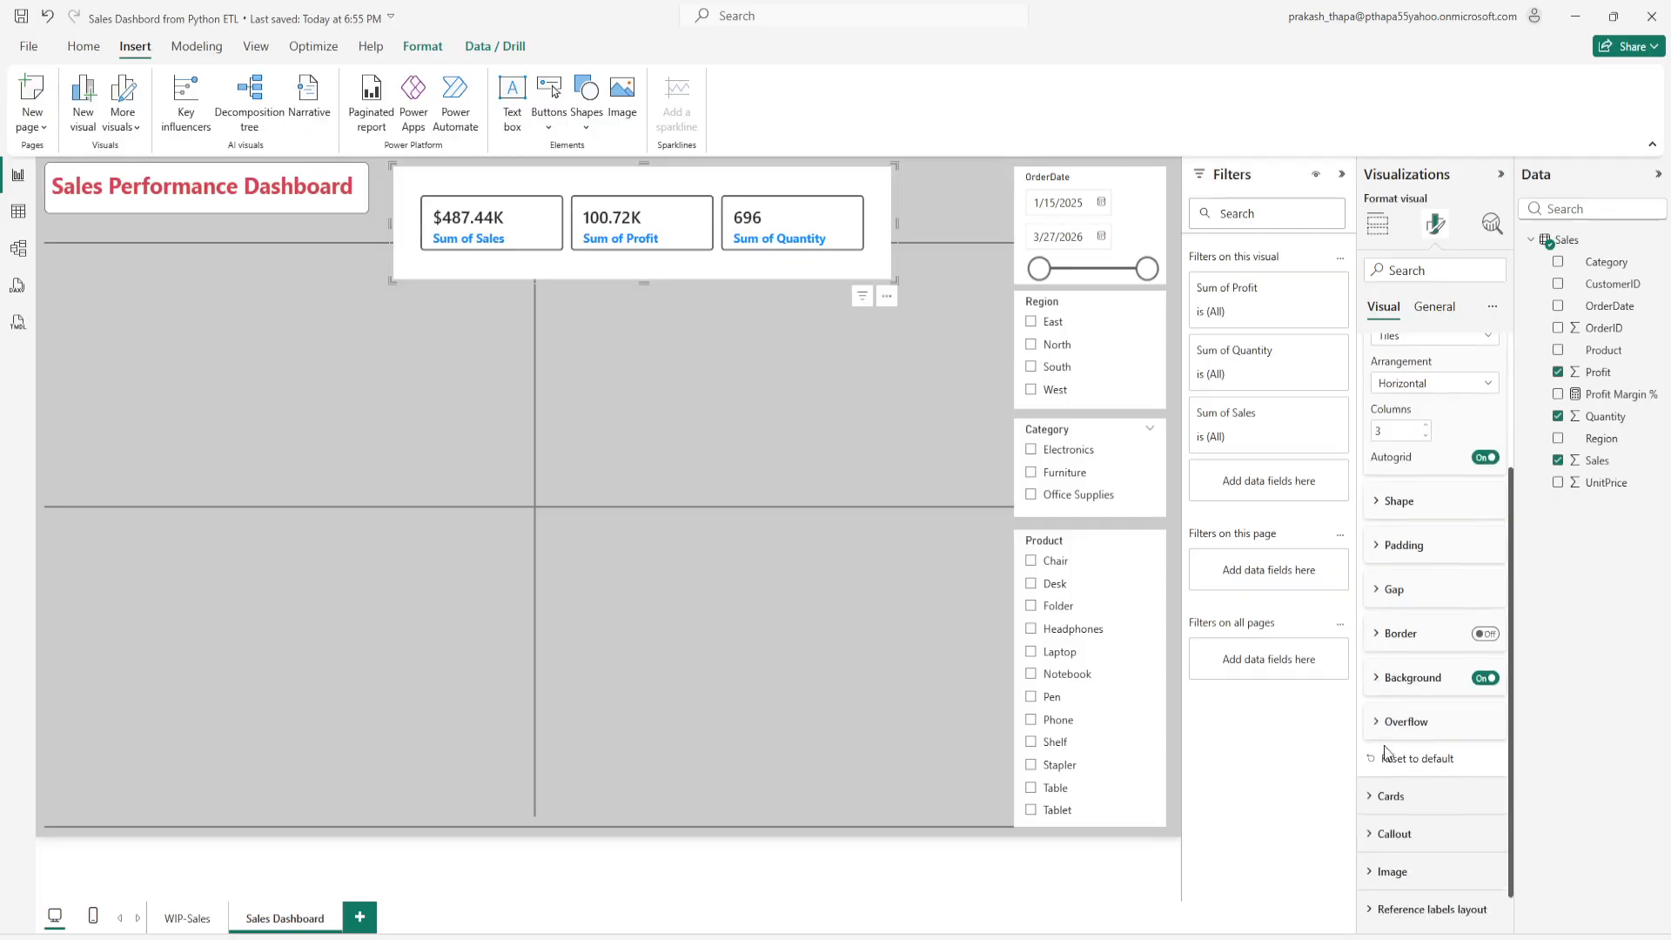
Step: Review the shape, border, background and effect options in the Cards settings for the Sum of Sales card
left_click(1373, 795)
scroll(1430, 749, "down", 2)
scroll(1430, 745, "down", 1)
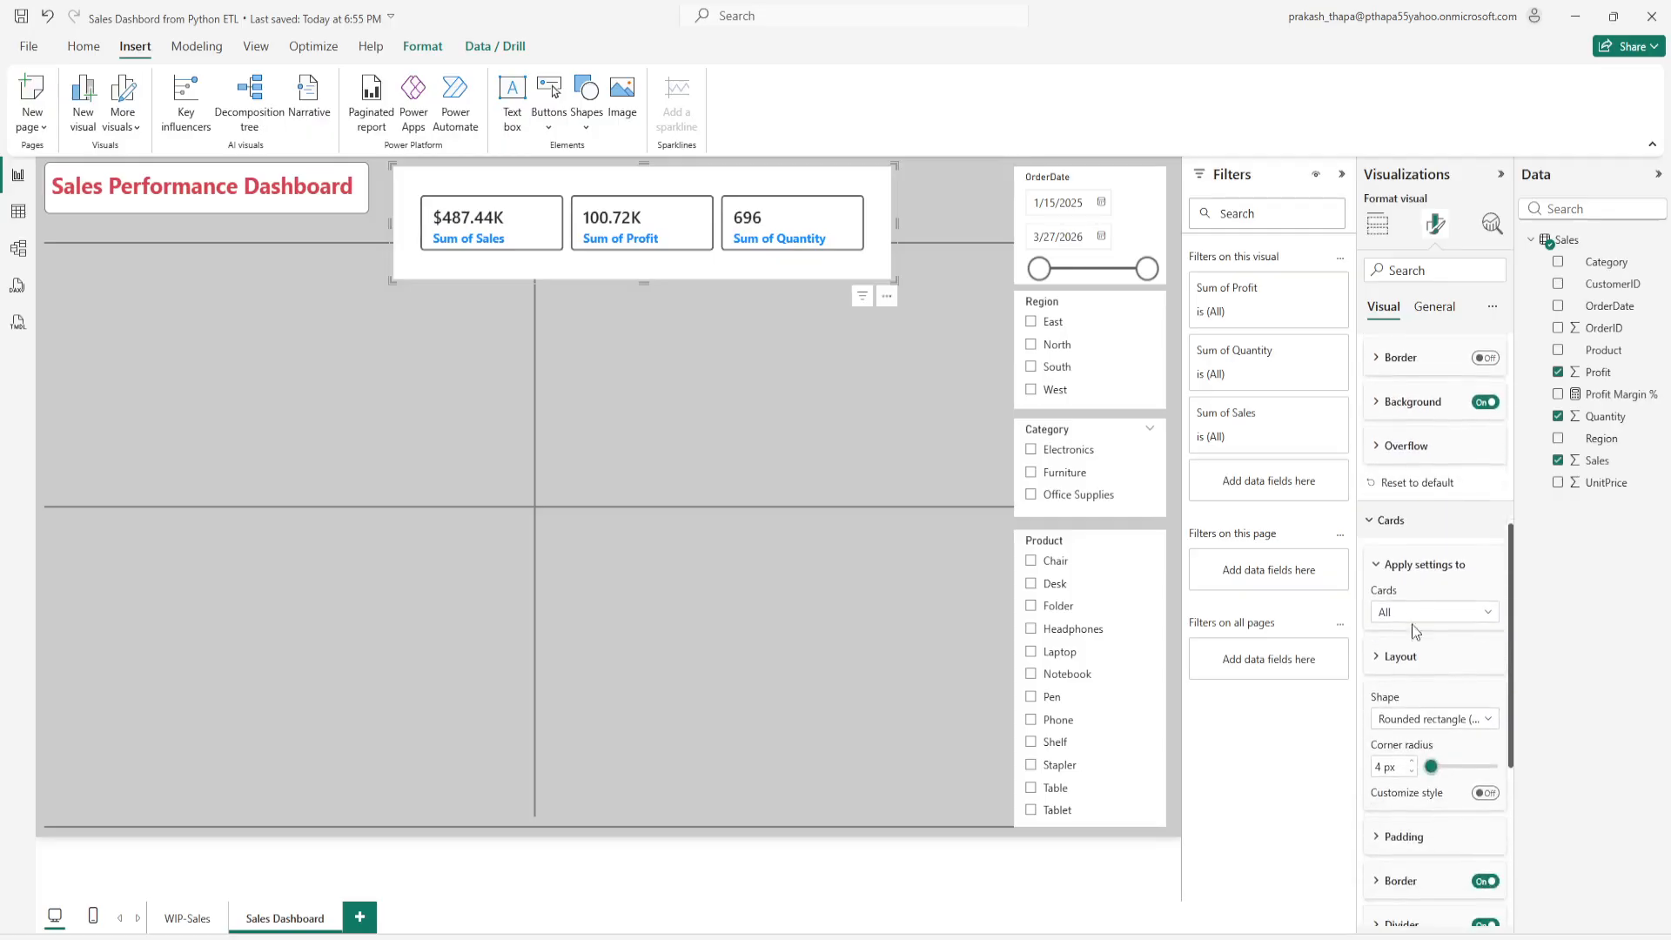
left_click(1412, 612)
left_click(1407, 661)
scroll(1418, 736, "down", 1)
scroll(1393, 783, "down", 2)
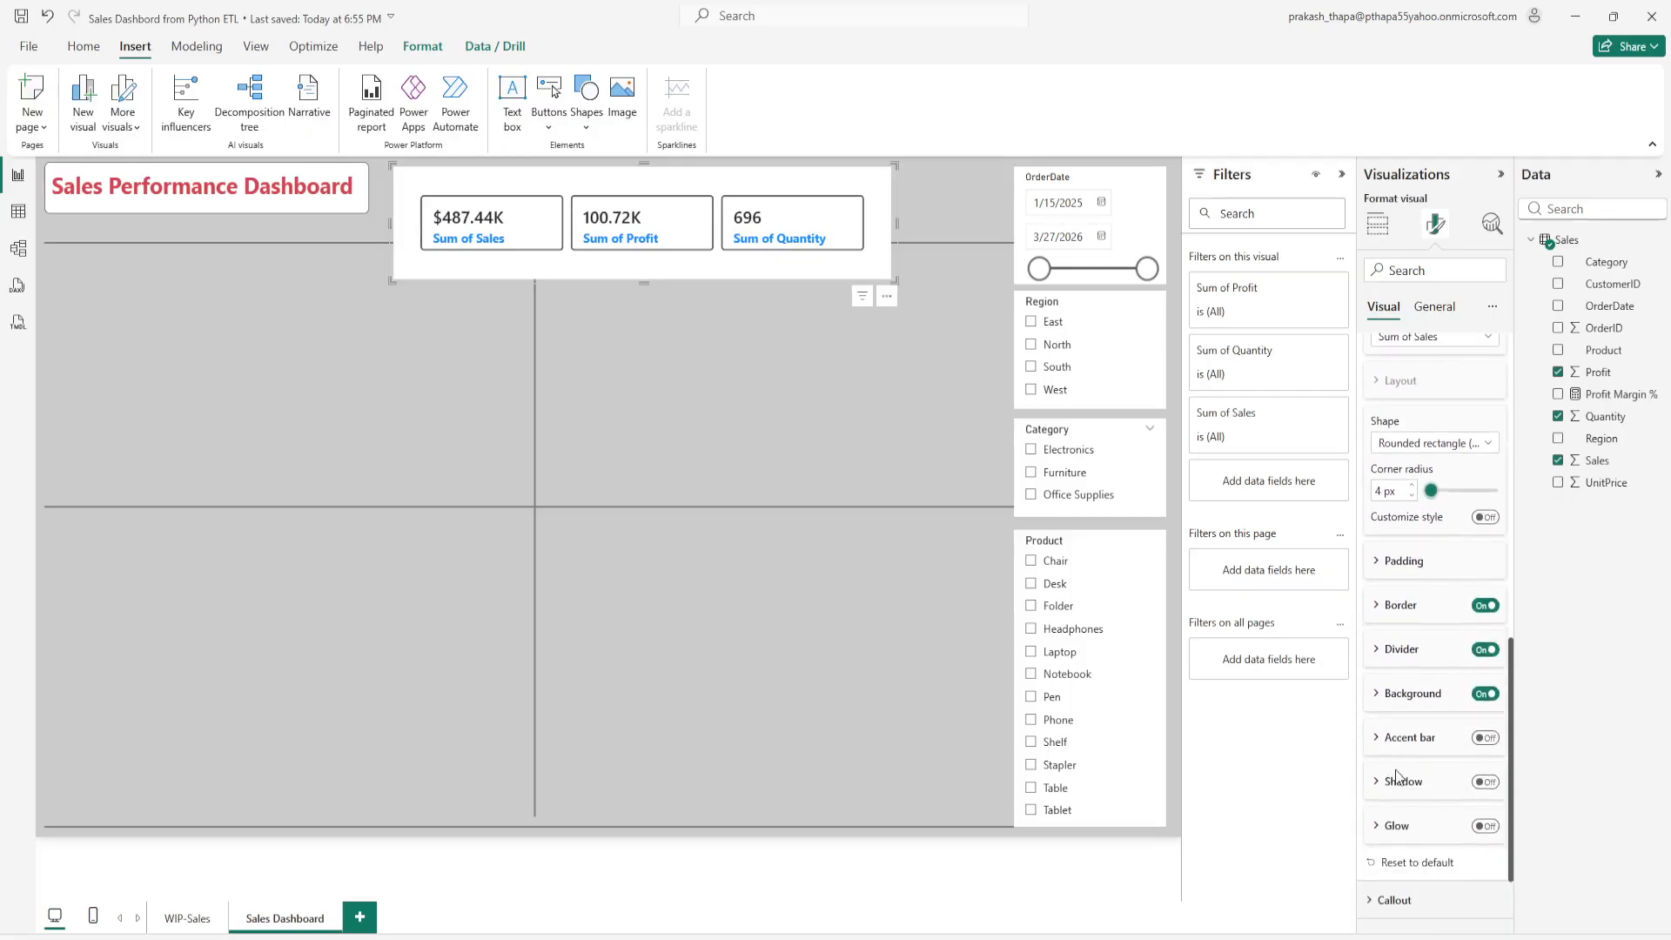
scroll(1414, 703, "up", 1)
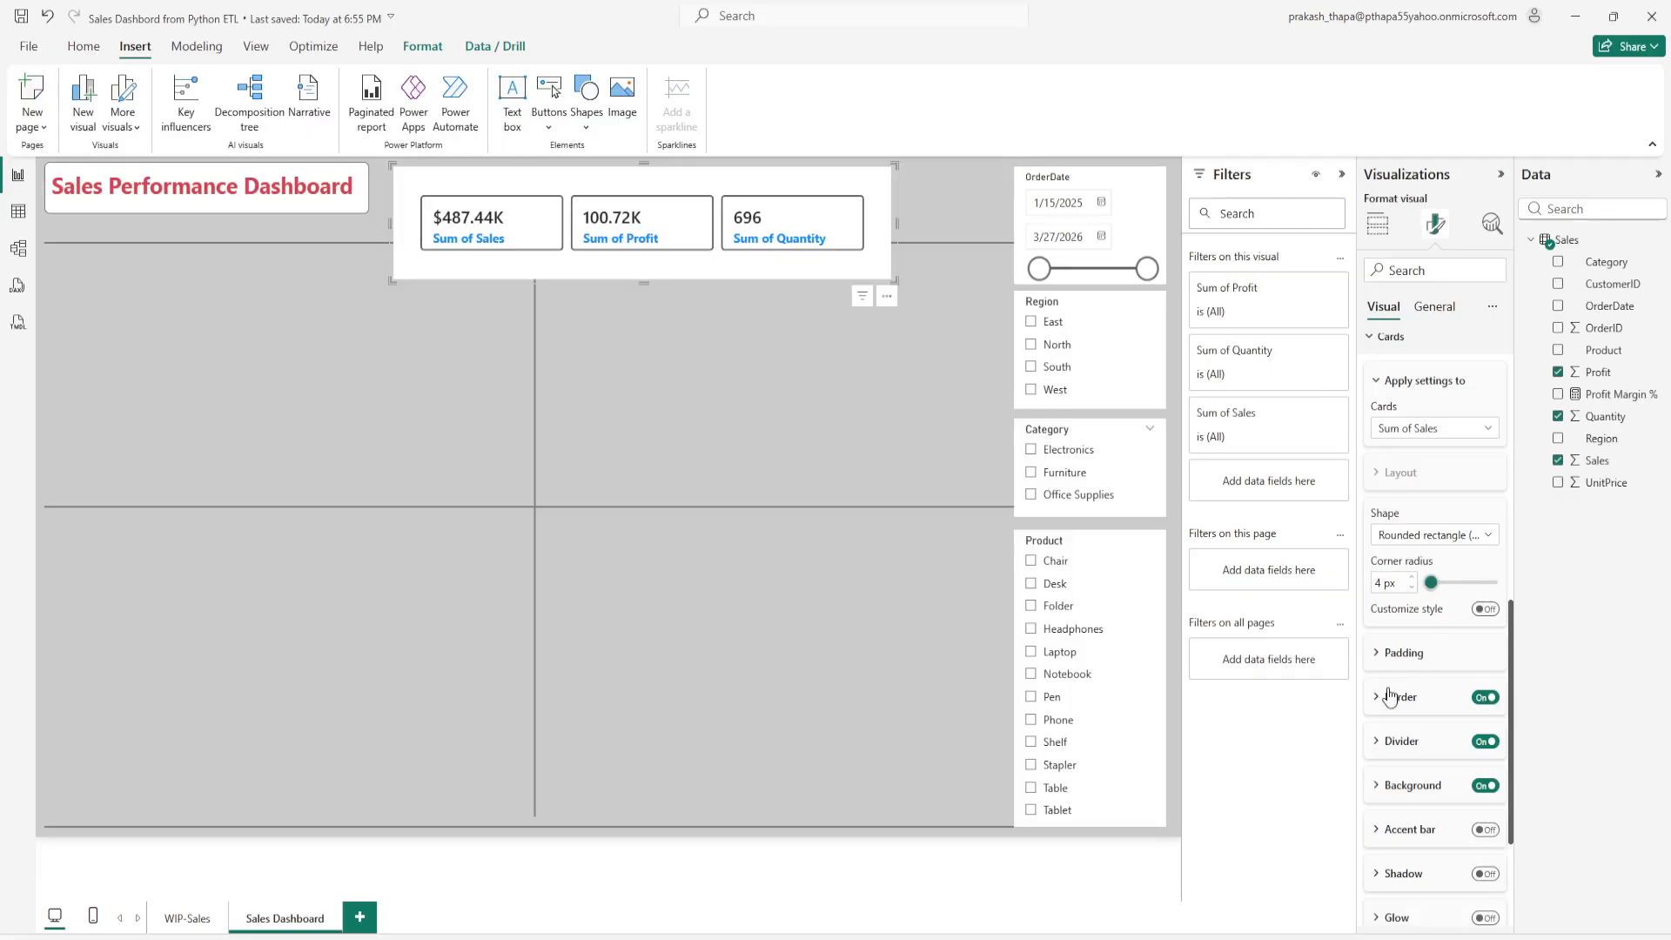
scroll(1423, 695, "down", 1)
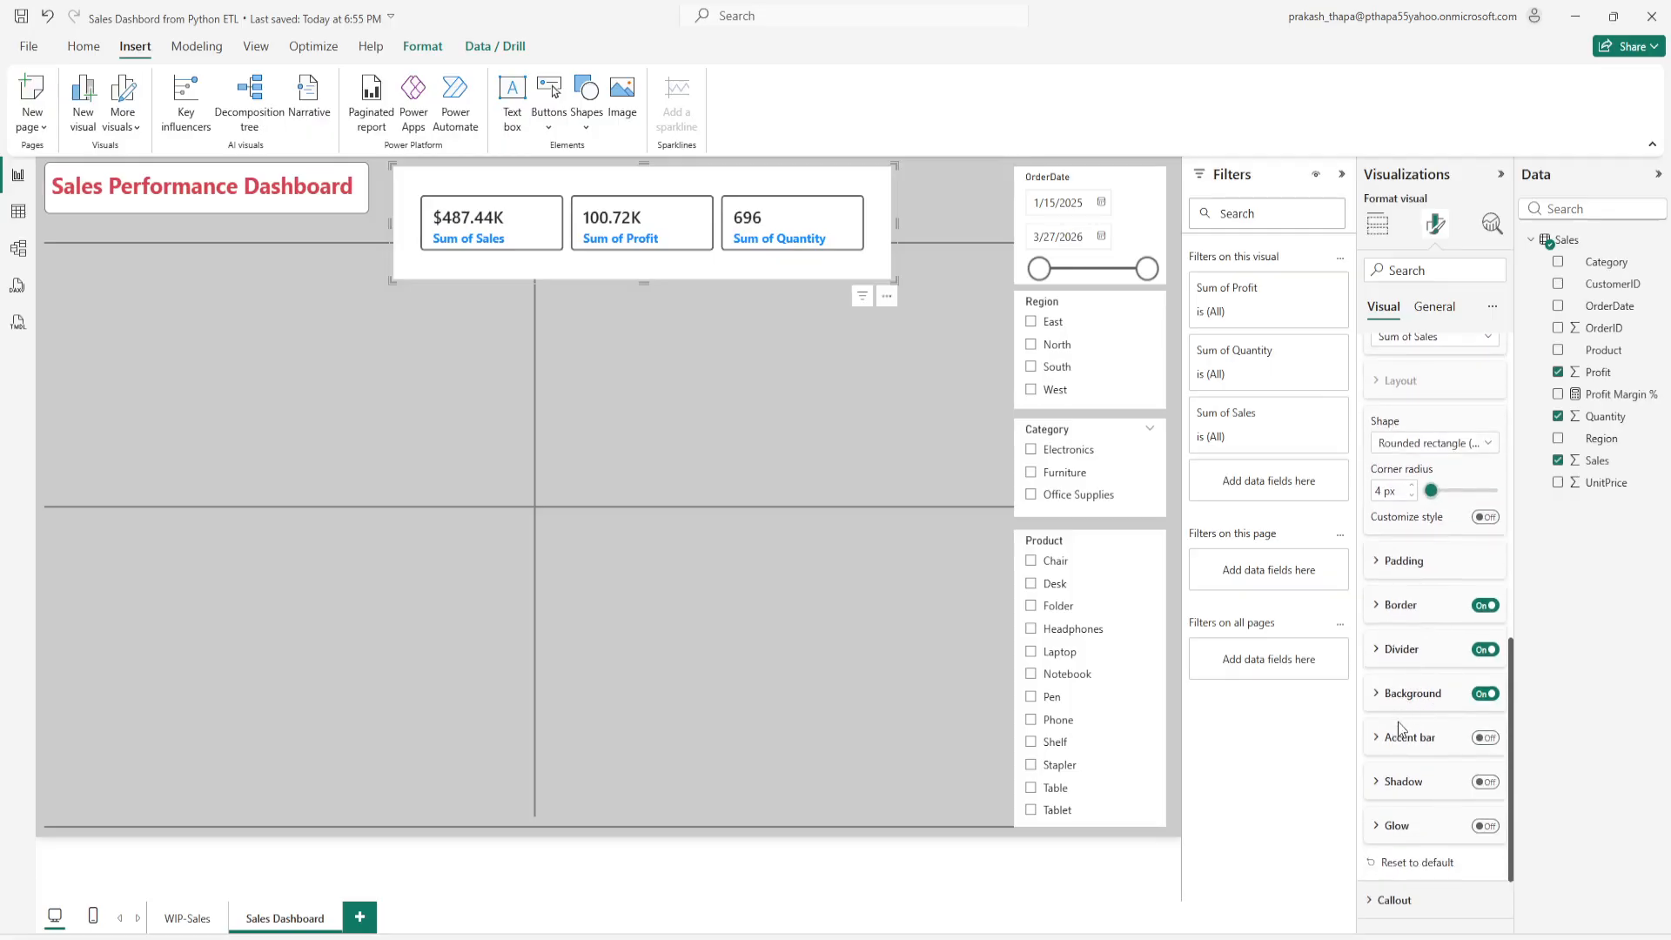
scroll(1411, 713, "down", 1)
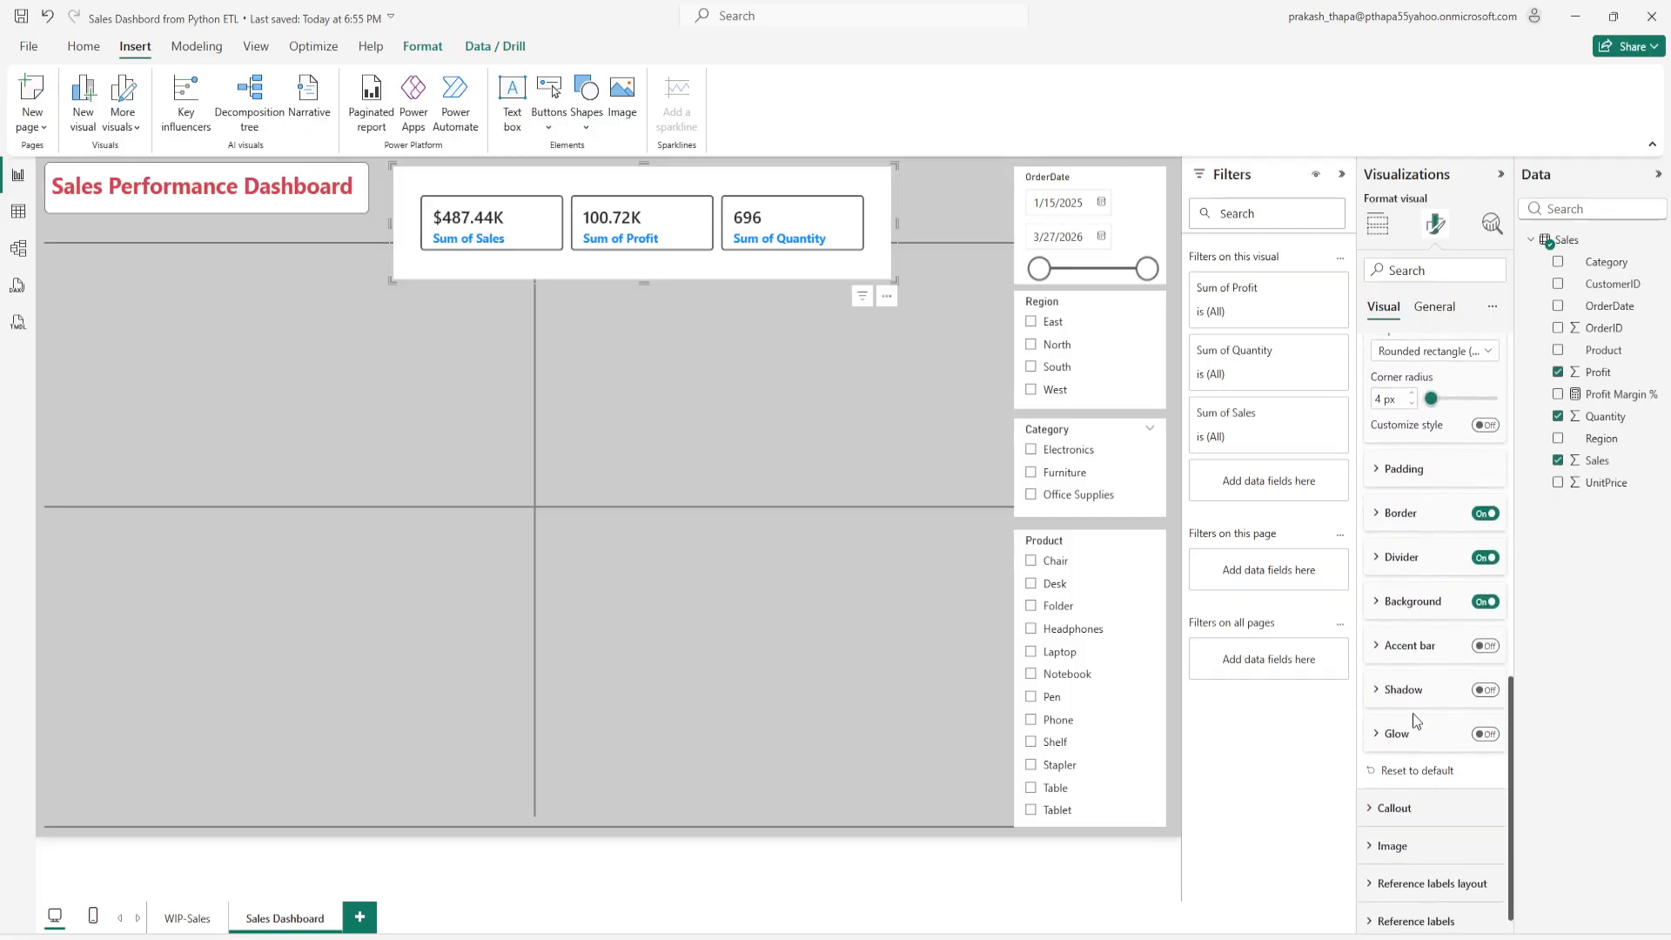
Step: Colour the callout value of the Sum of Sales card theme orange
left_click(1386, 795)
scroll(1403, 739, "down", 2)
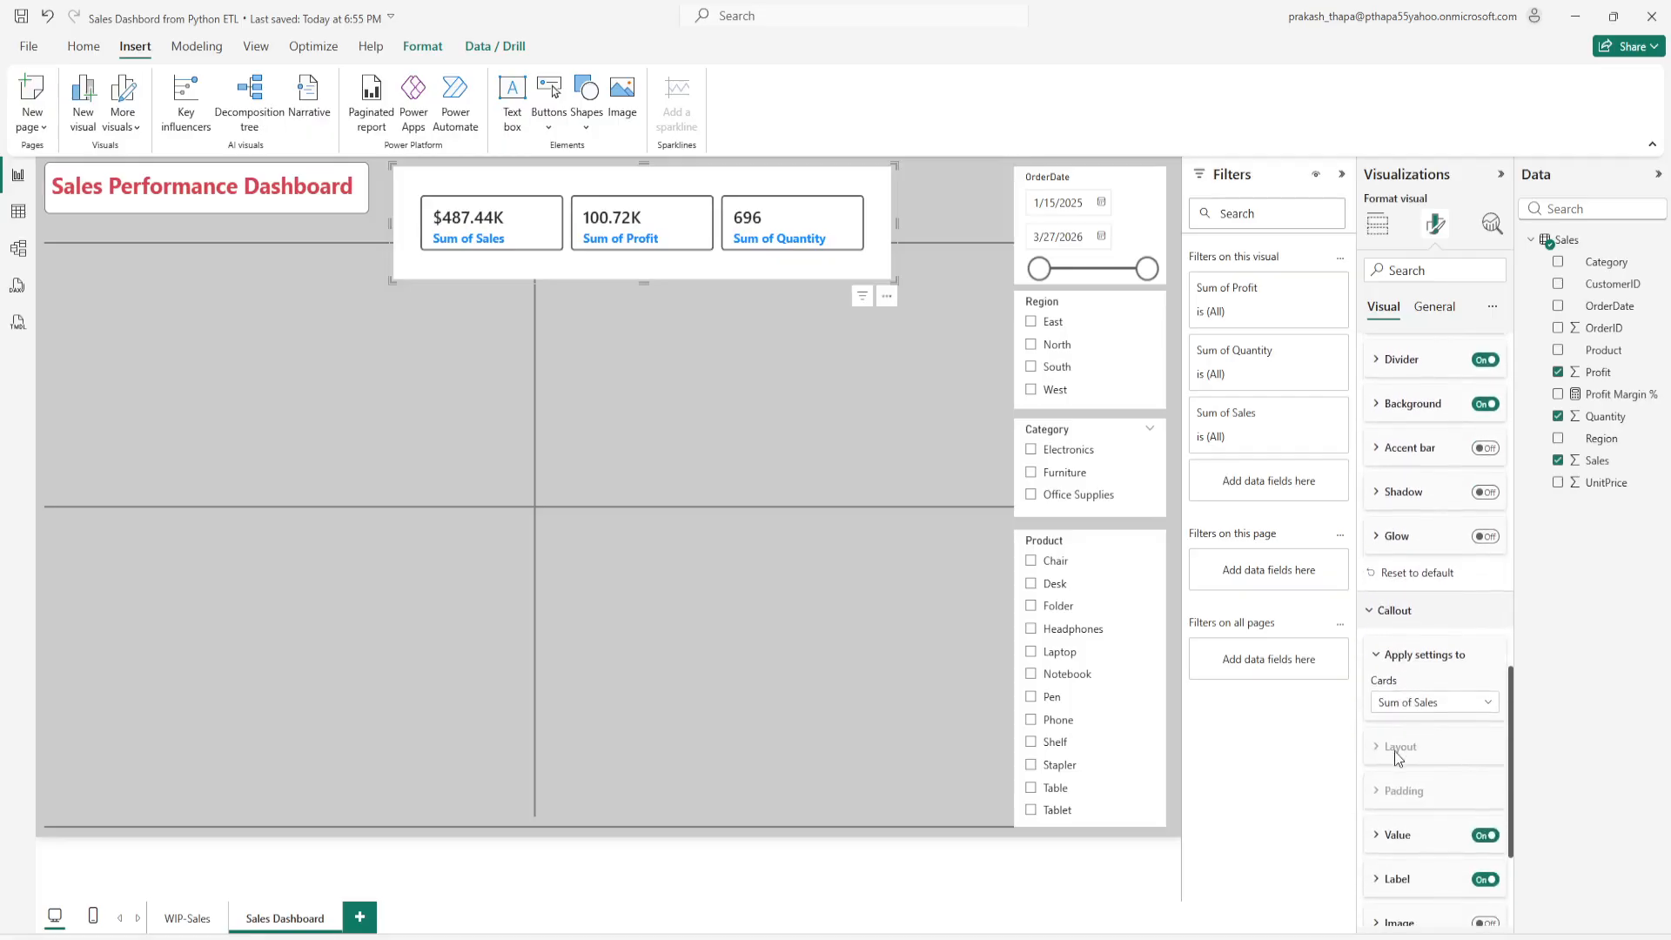
scroll(1384, 784, "down", 1)
left_click(1376, 746)
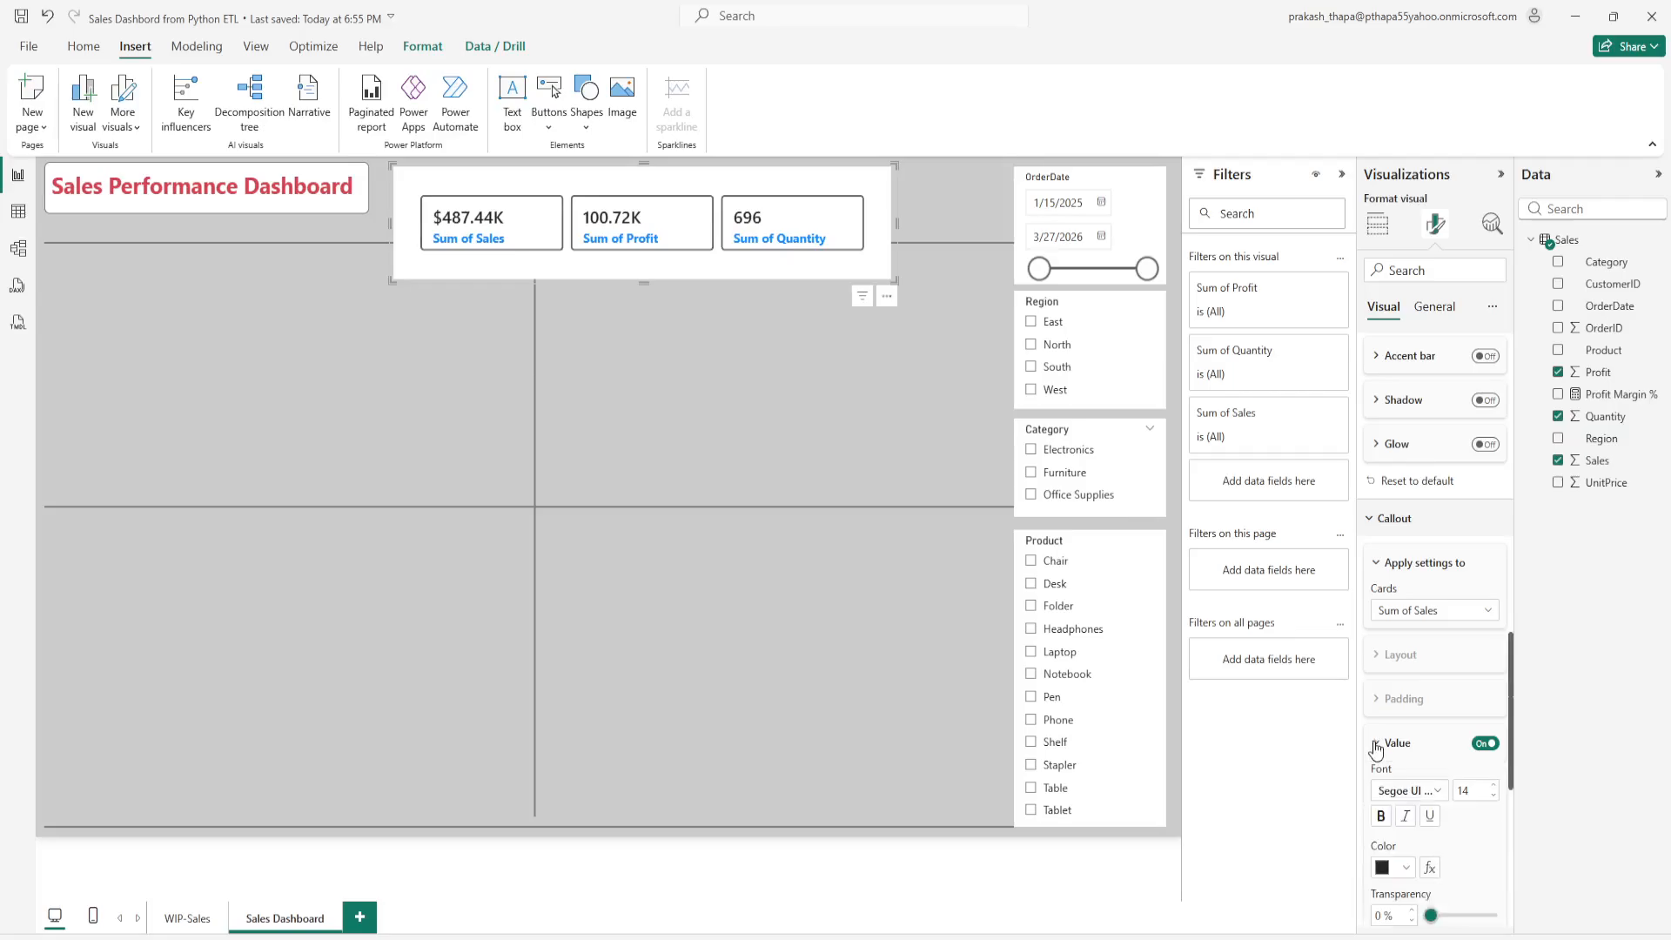
scroll(1428, 723, "down", 2)
left_click(1404, 685)
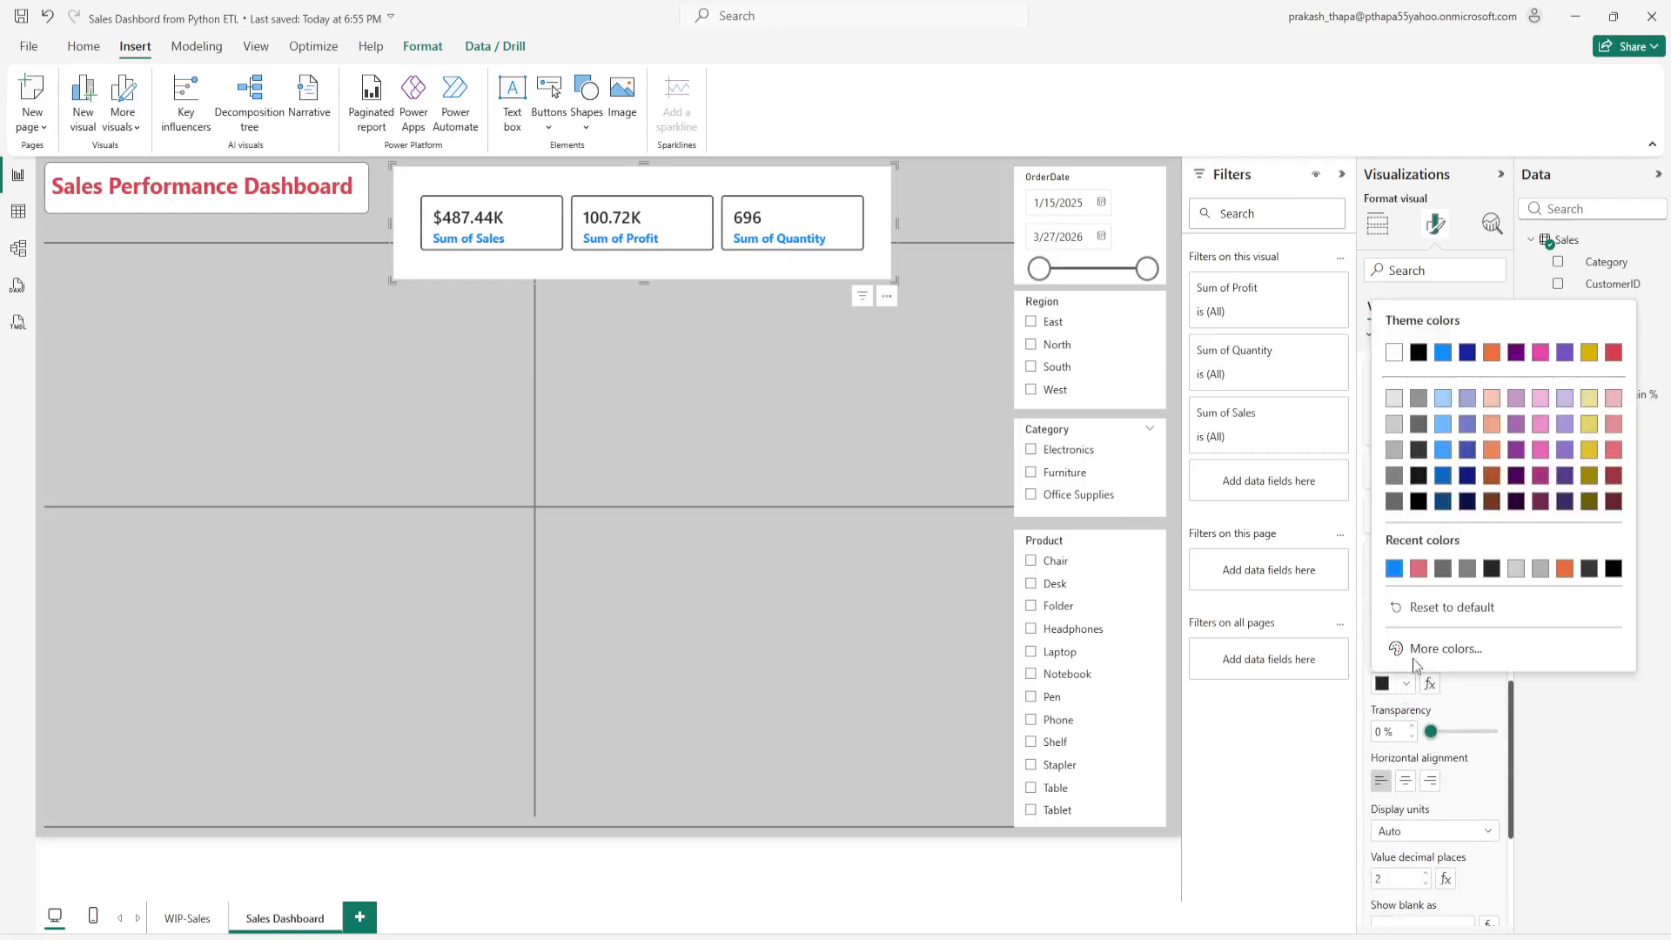
left_click(1494, 357)
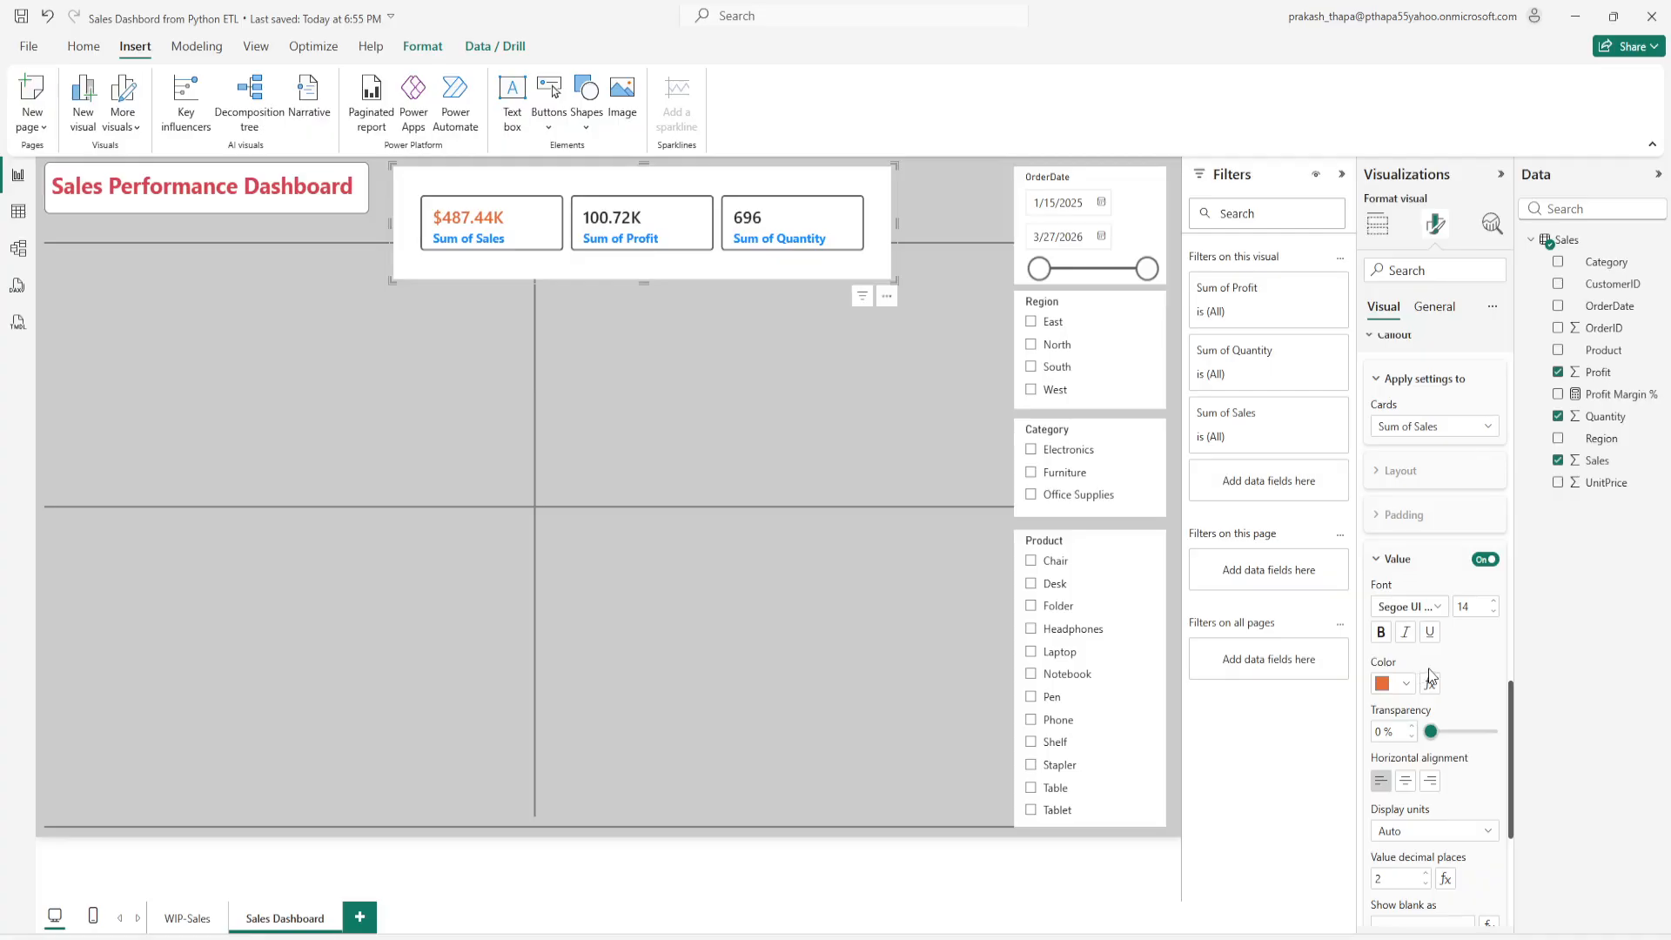
Step: Apply the callout settings to the Sum of Quantity card and colour its value theme red
scroll(1430, 676, "up", 1)
left_click(1436, 519)
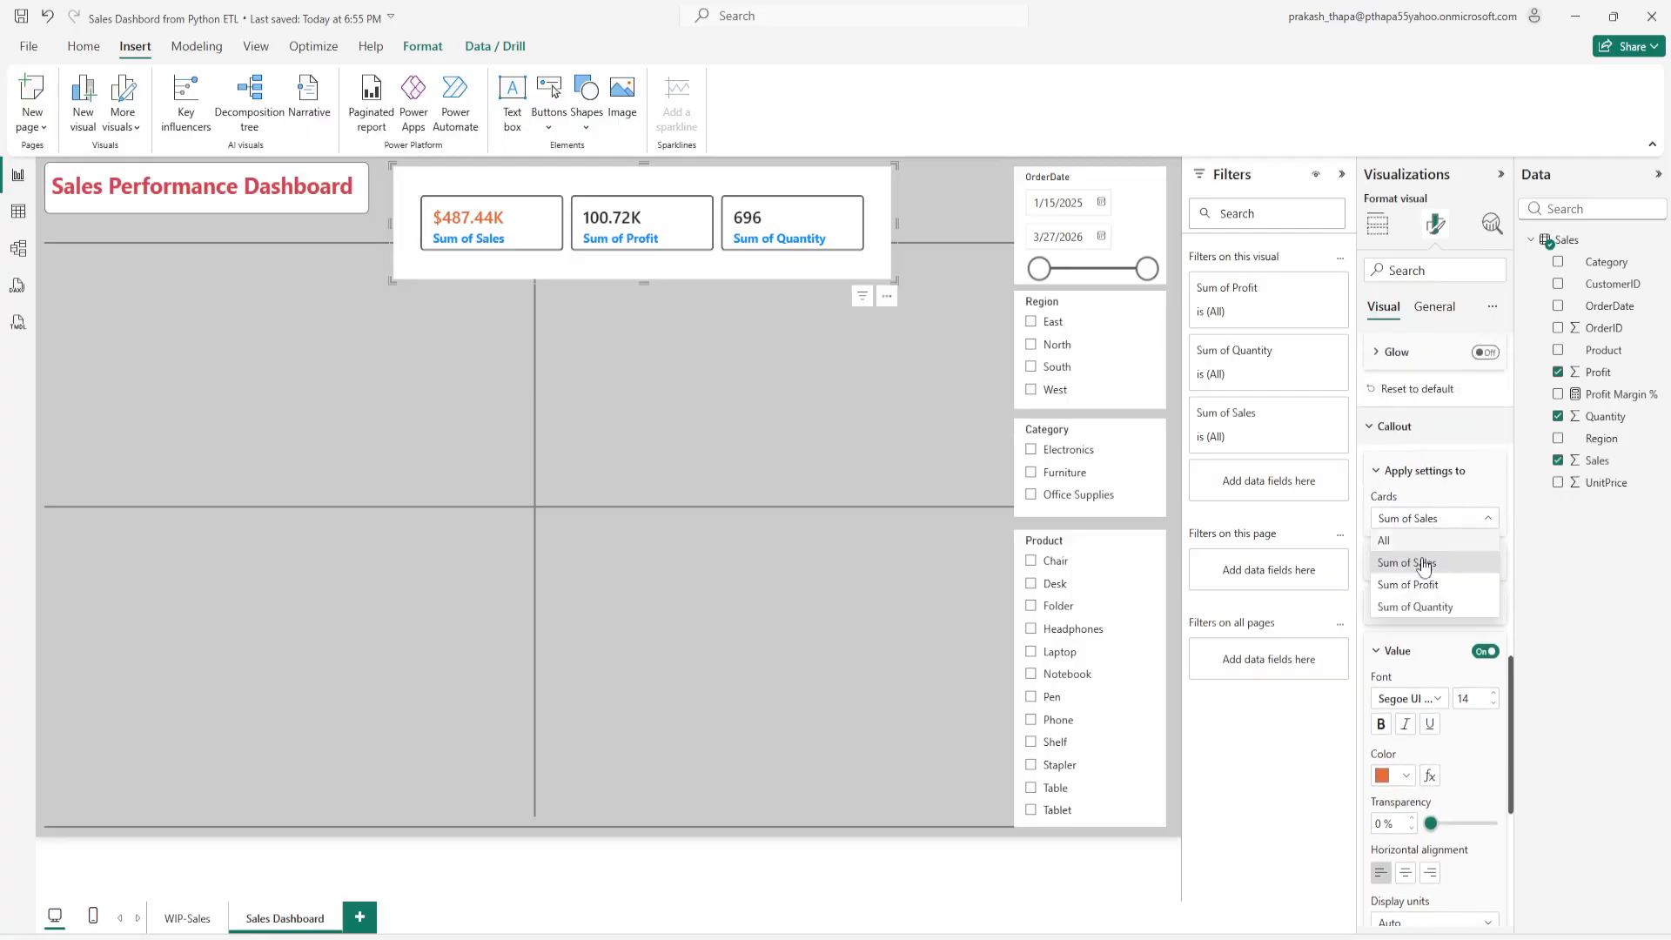
left_click(1419, 609)
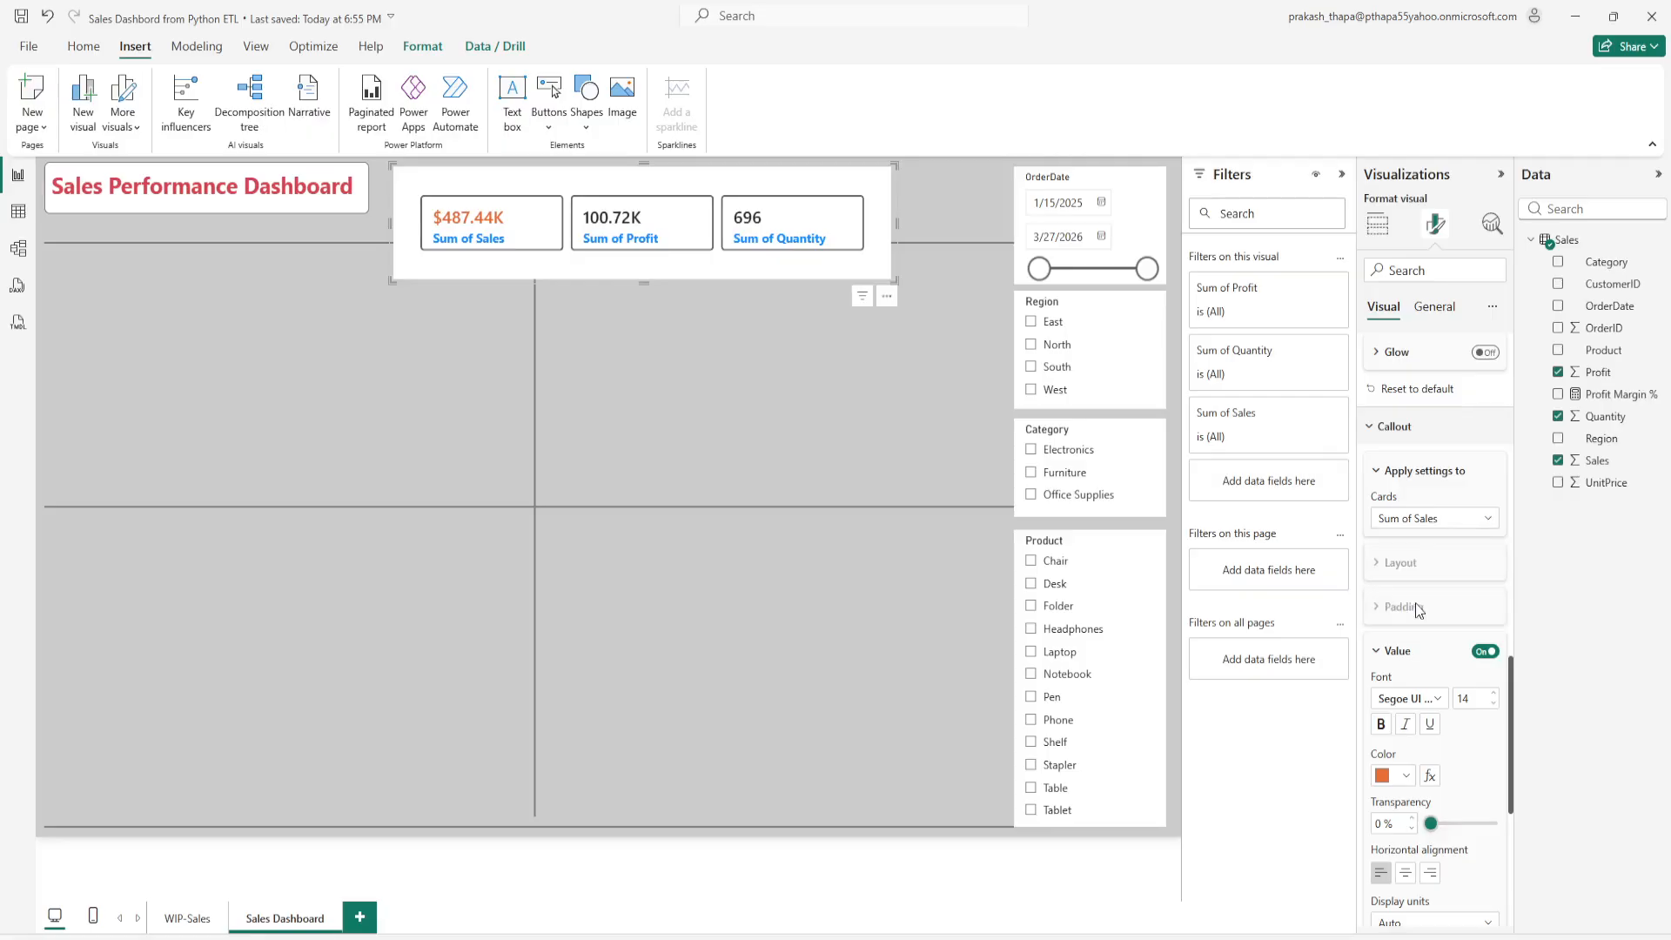
left_click(1406, 775)
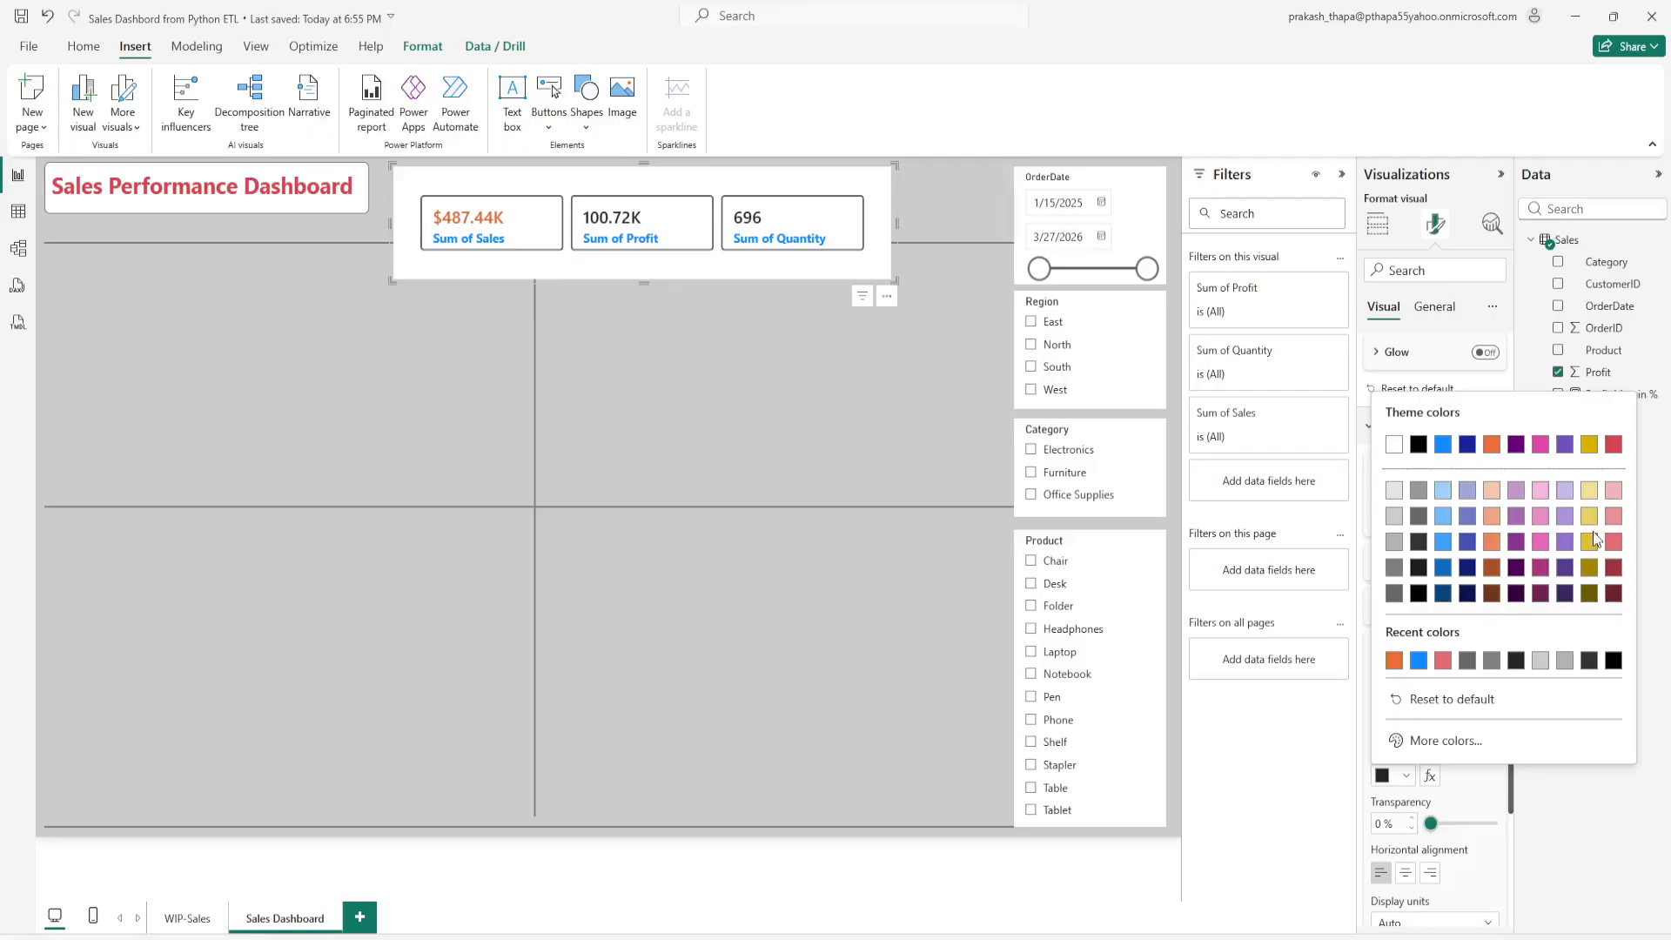
left_click(1613, 445)
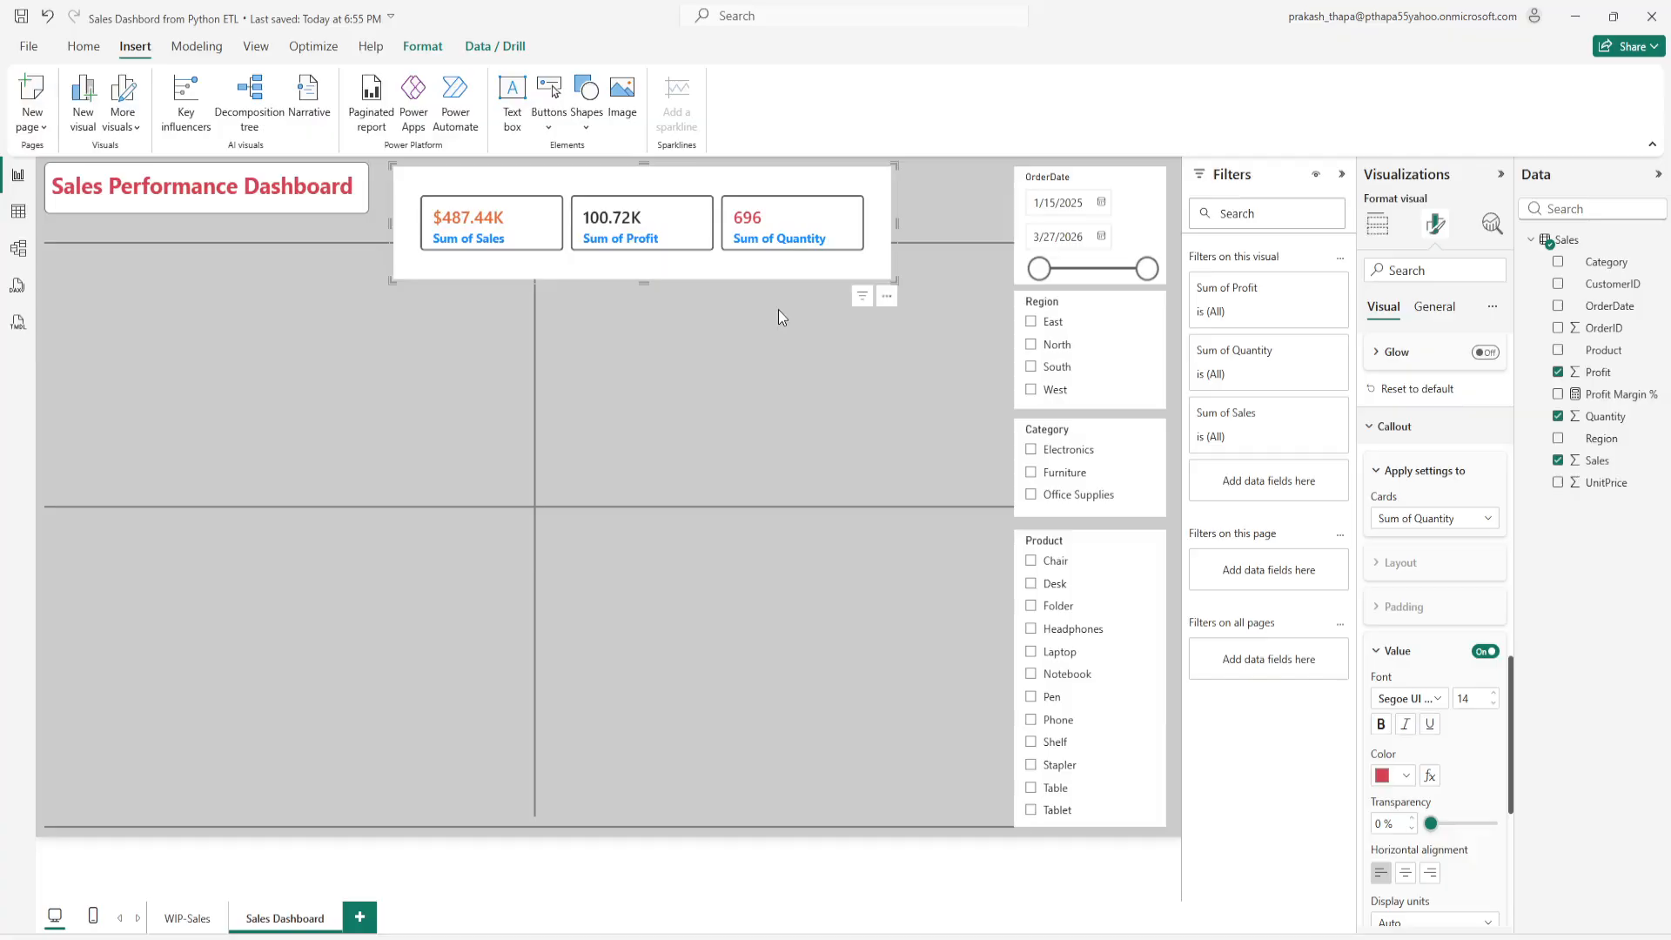
Step: Compare the recoloured cards with the WIP-Sales page and reselect the card visual on the Sales Dashboard page
left_click(211, 924)
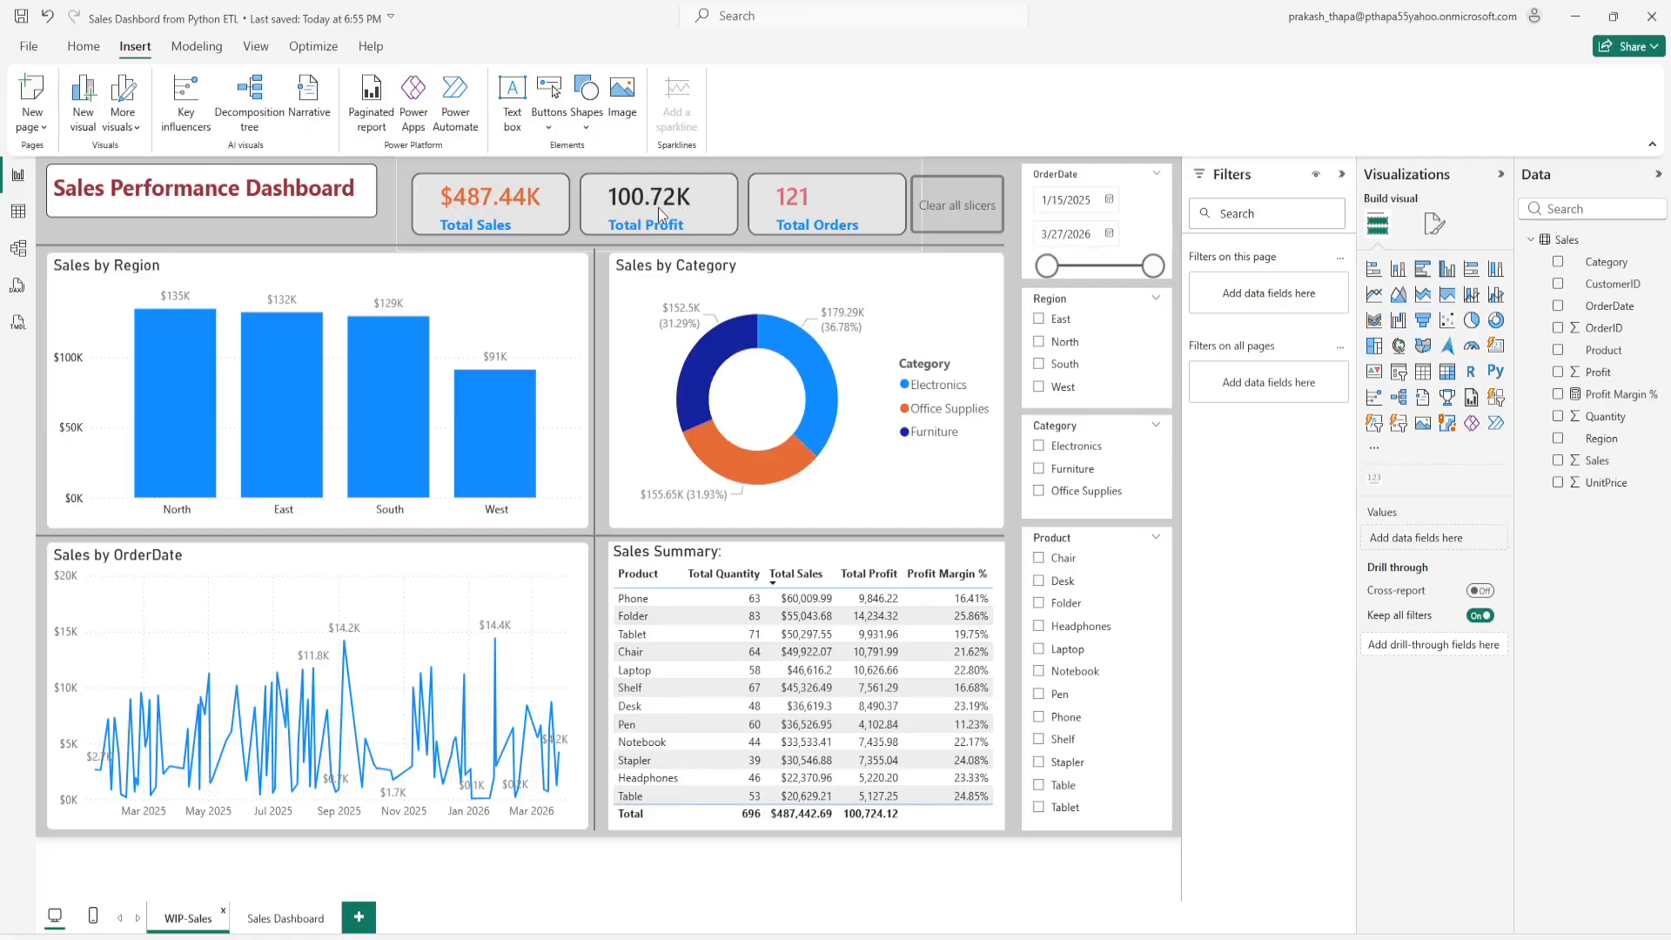
left_click(288, 921)
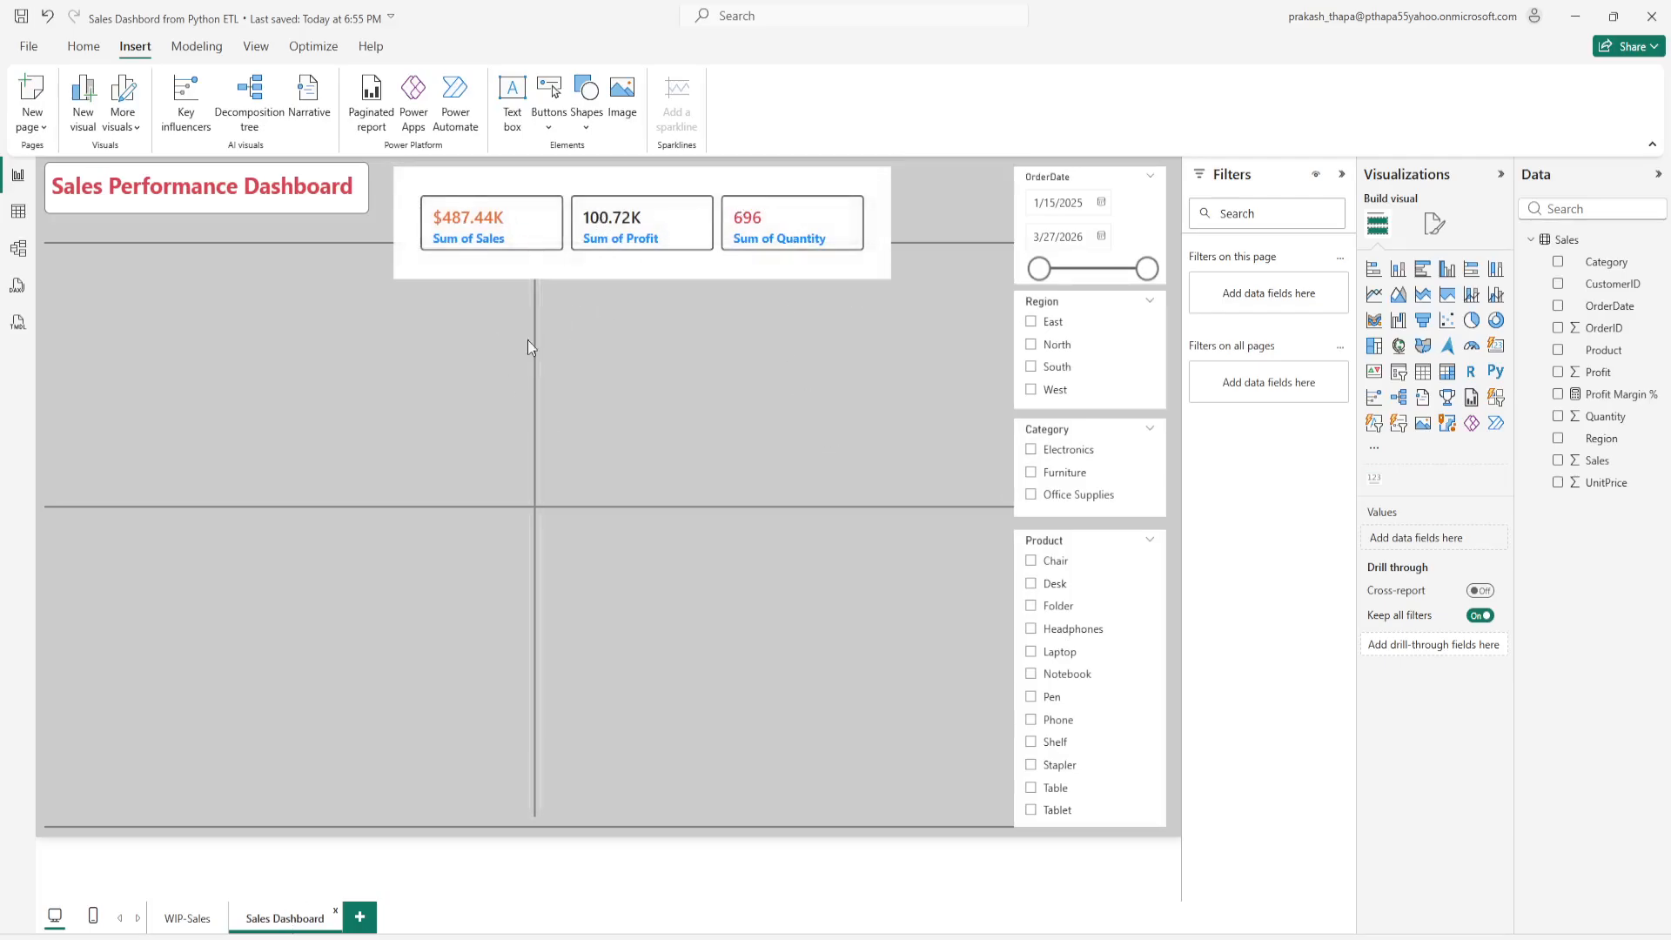
left_click(583, 270)
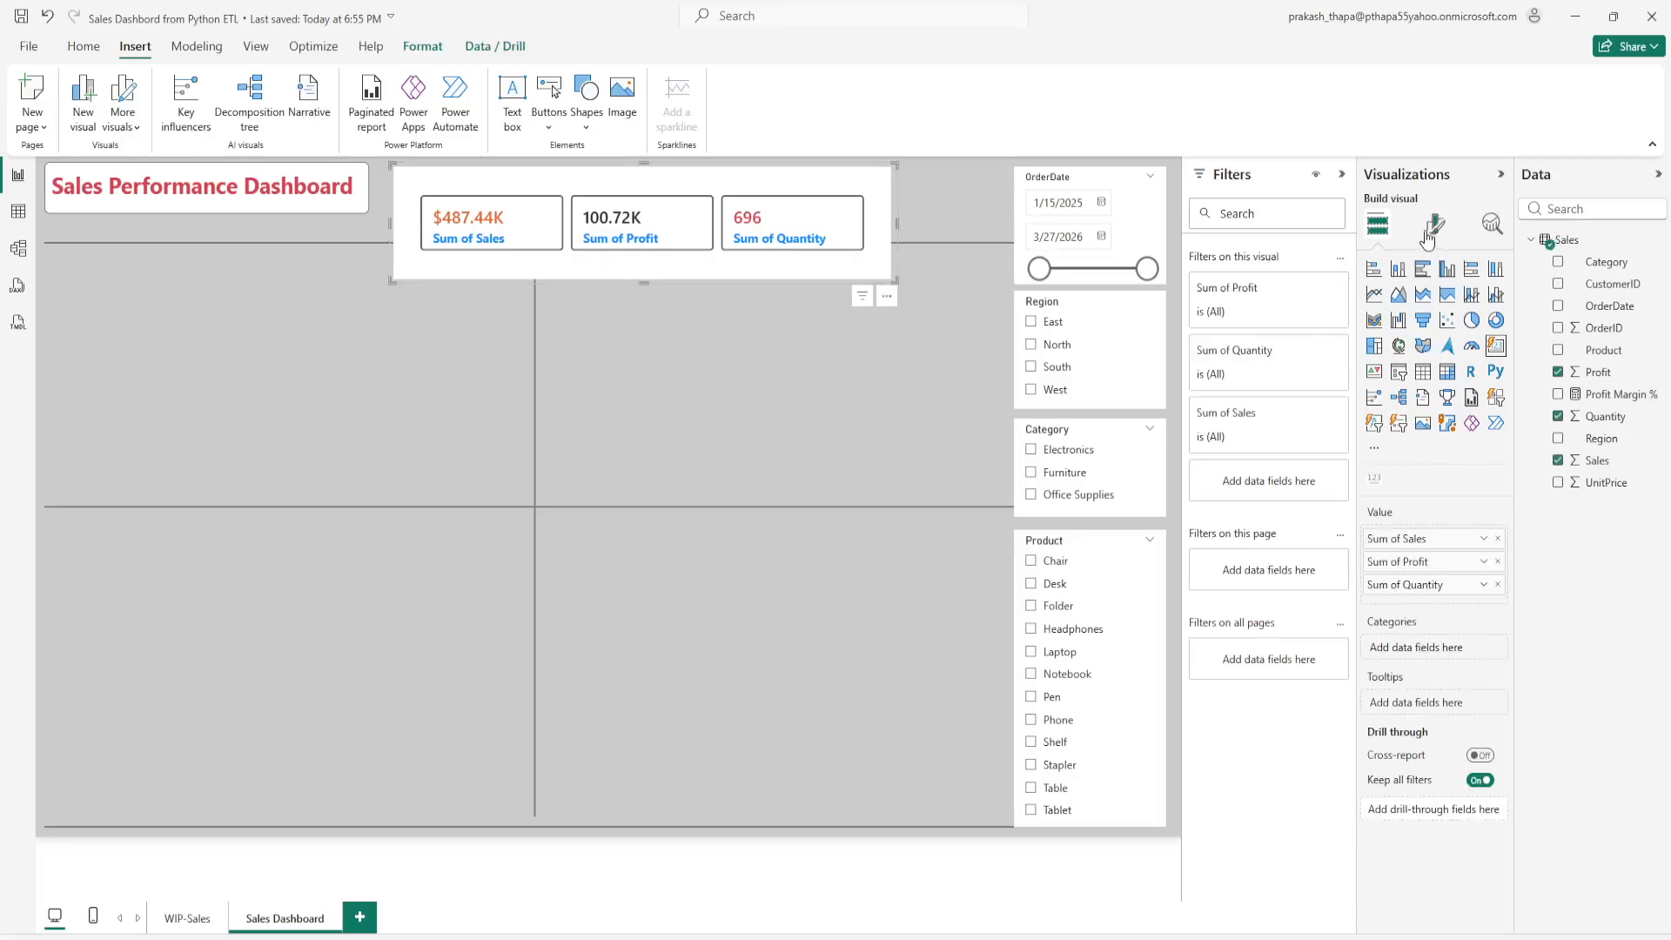
Step: Rename the Sum of Sales value in the card visual as Total Sales
right_click(1387, 544)
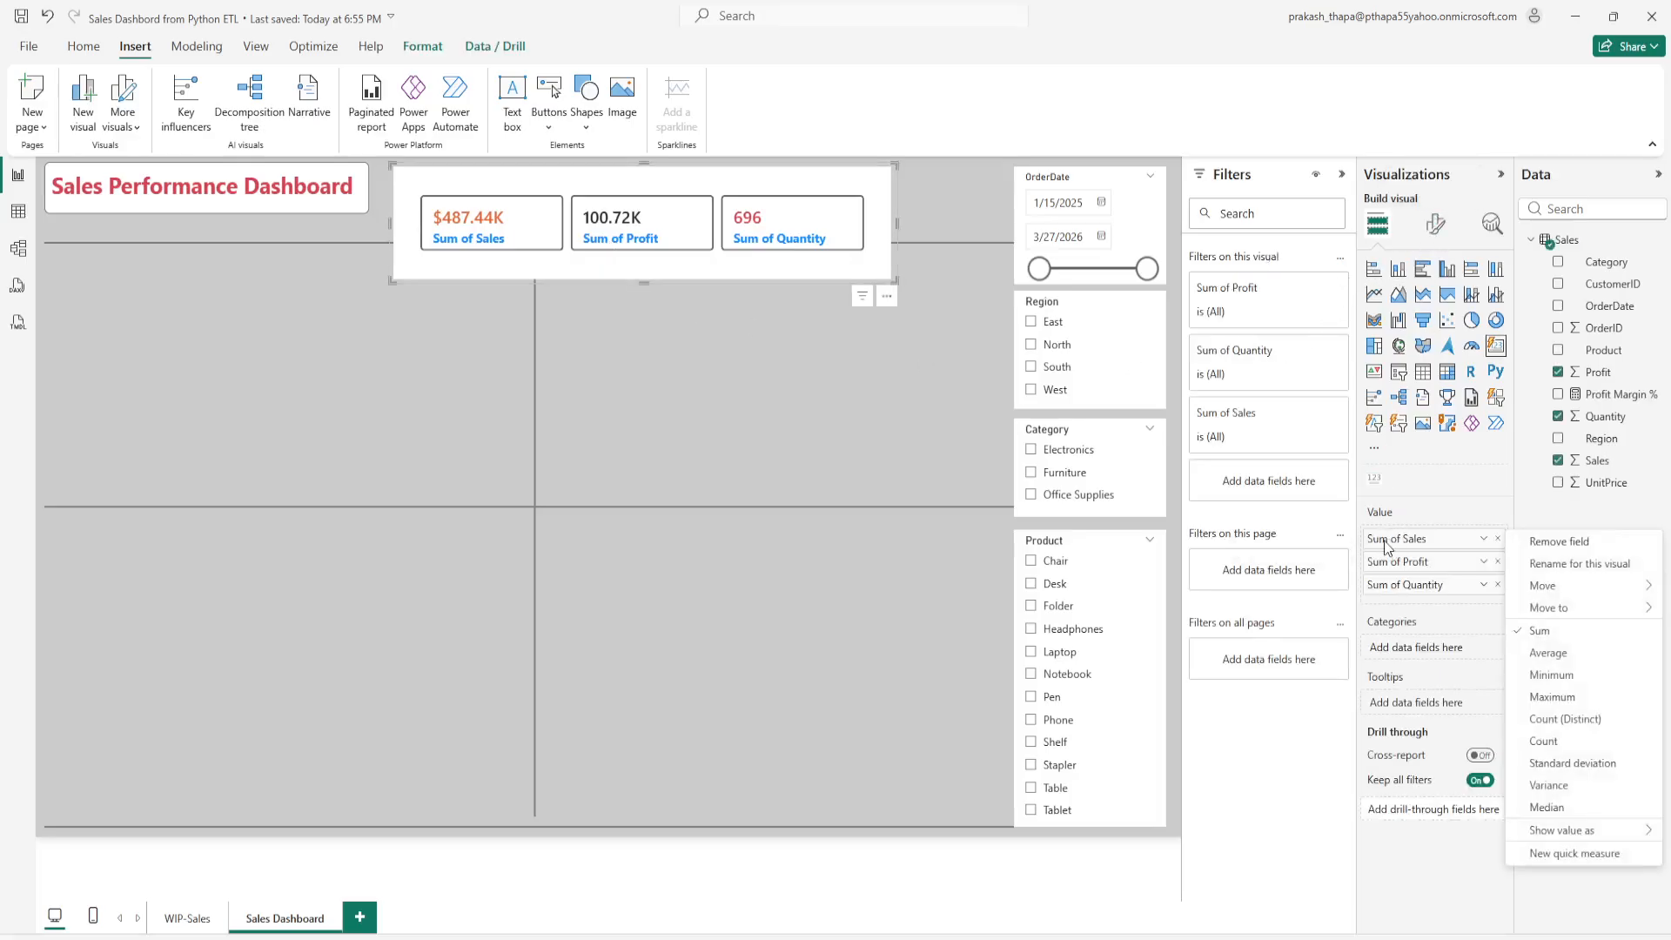
left_click(1595, 561)
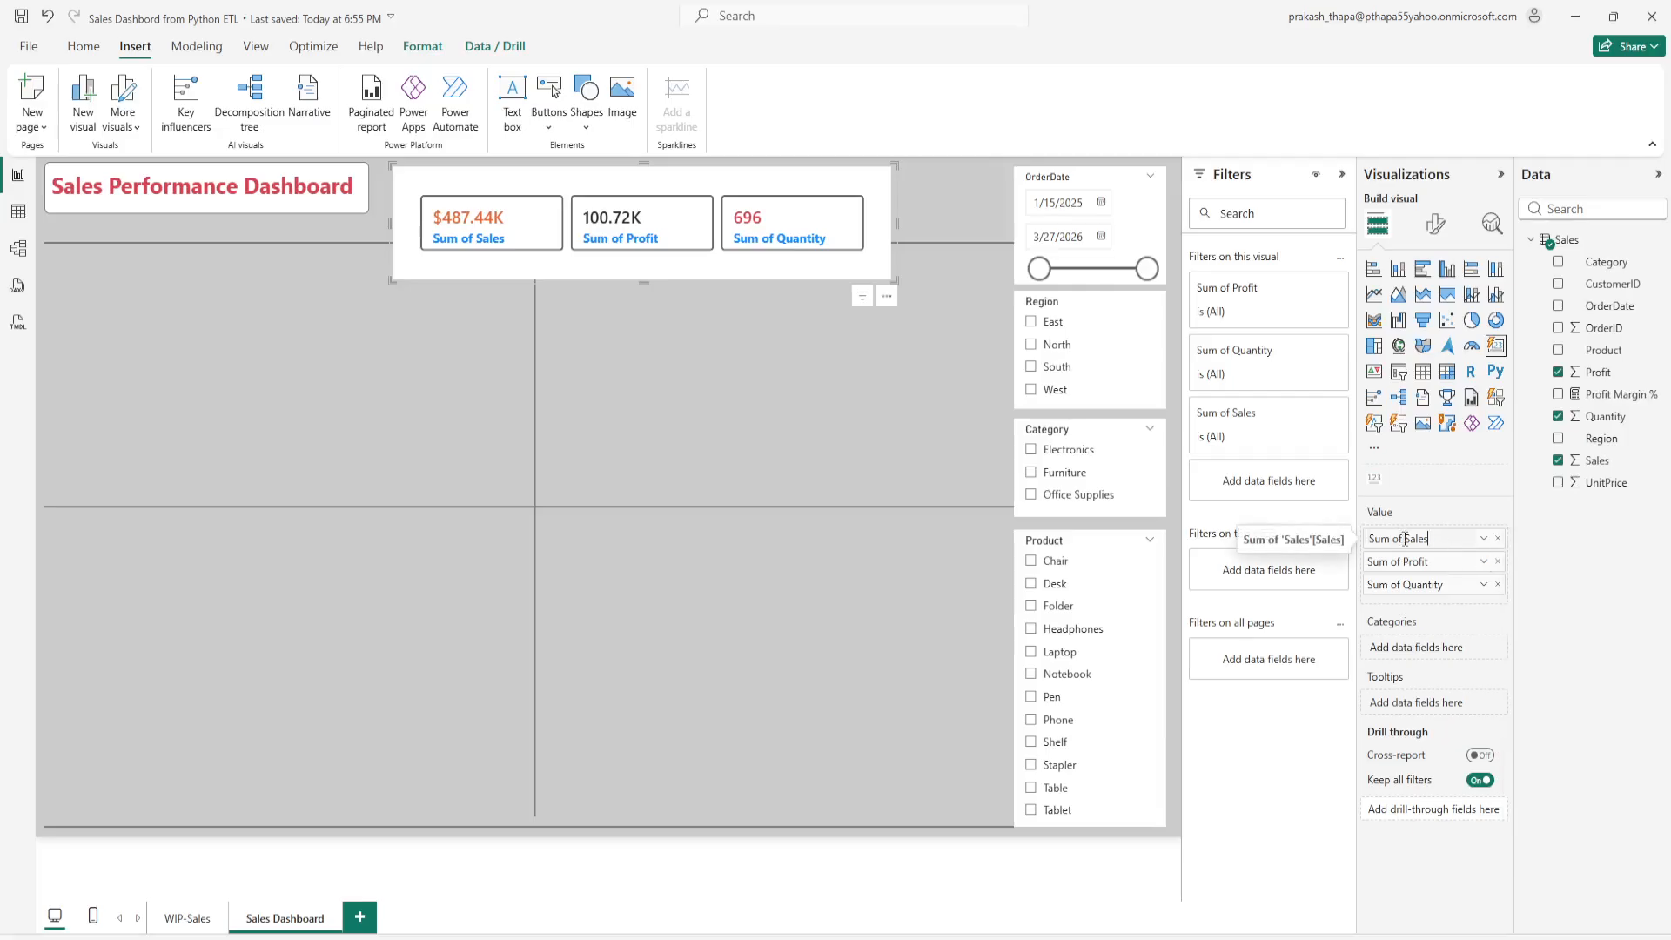
left_click_drag(1404, 539, 1369, 539)
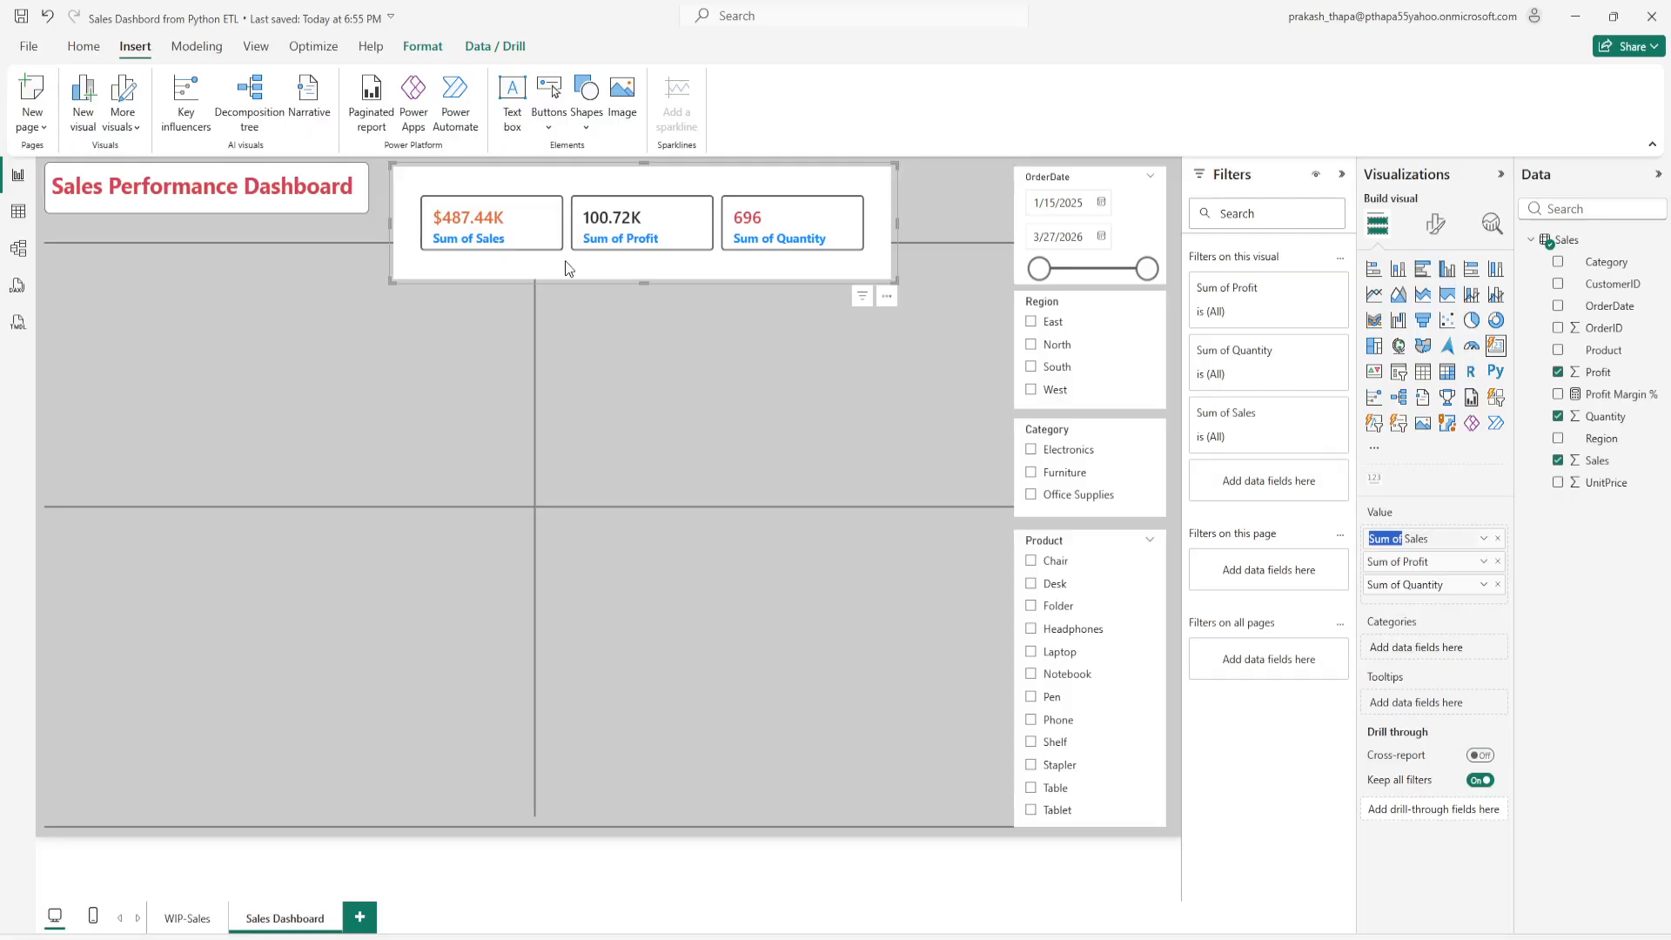
type("Total")
key("Return")
Step: Rename the Sum of Profit value in the card visual as Total Profit
right_click(1396, 562)
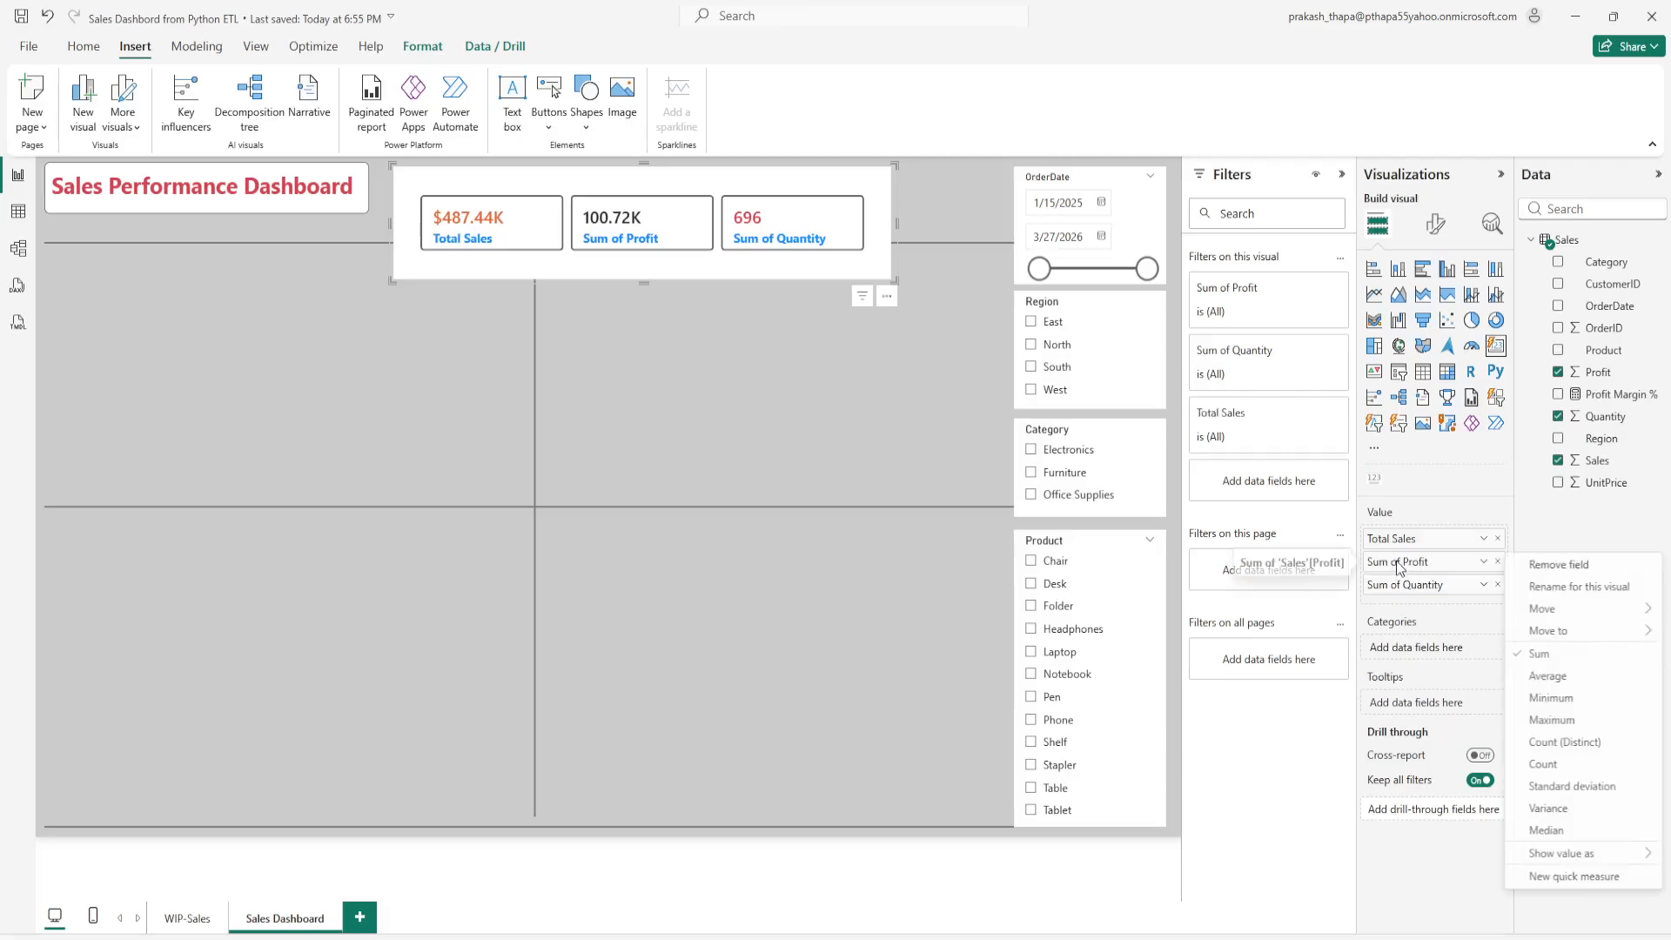
left_click(1559, 587)
left_click_drag(1403, 562, 1358, 567)
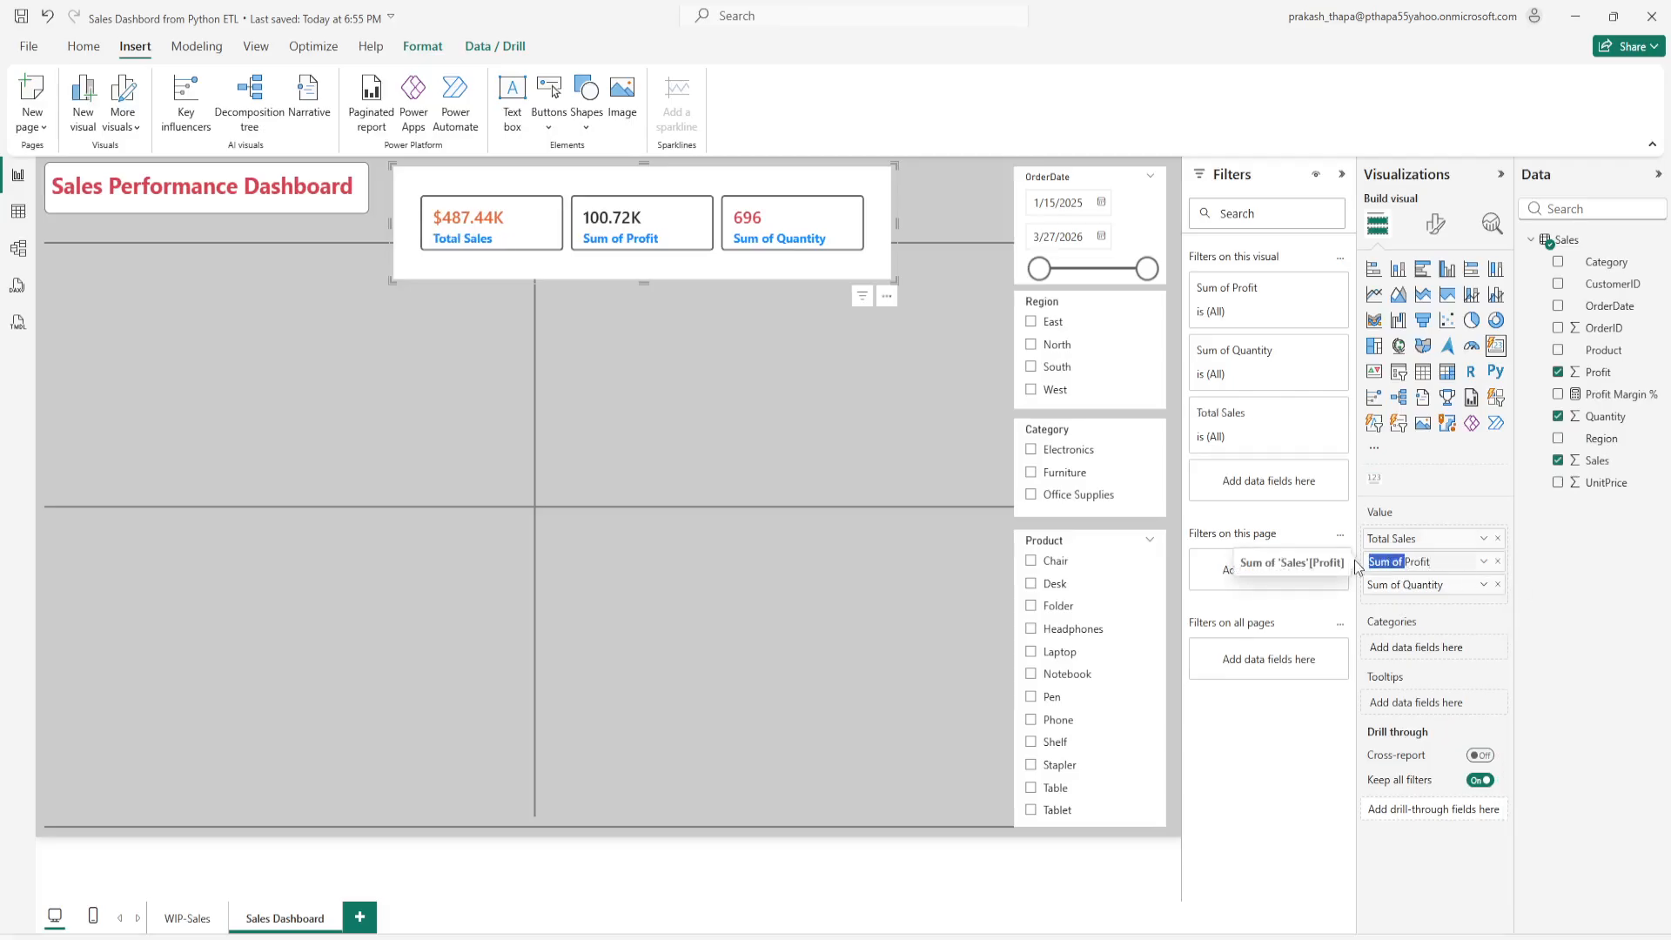
type("Total")
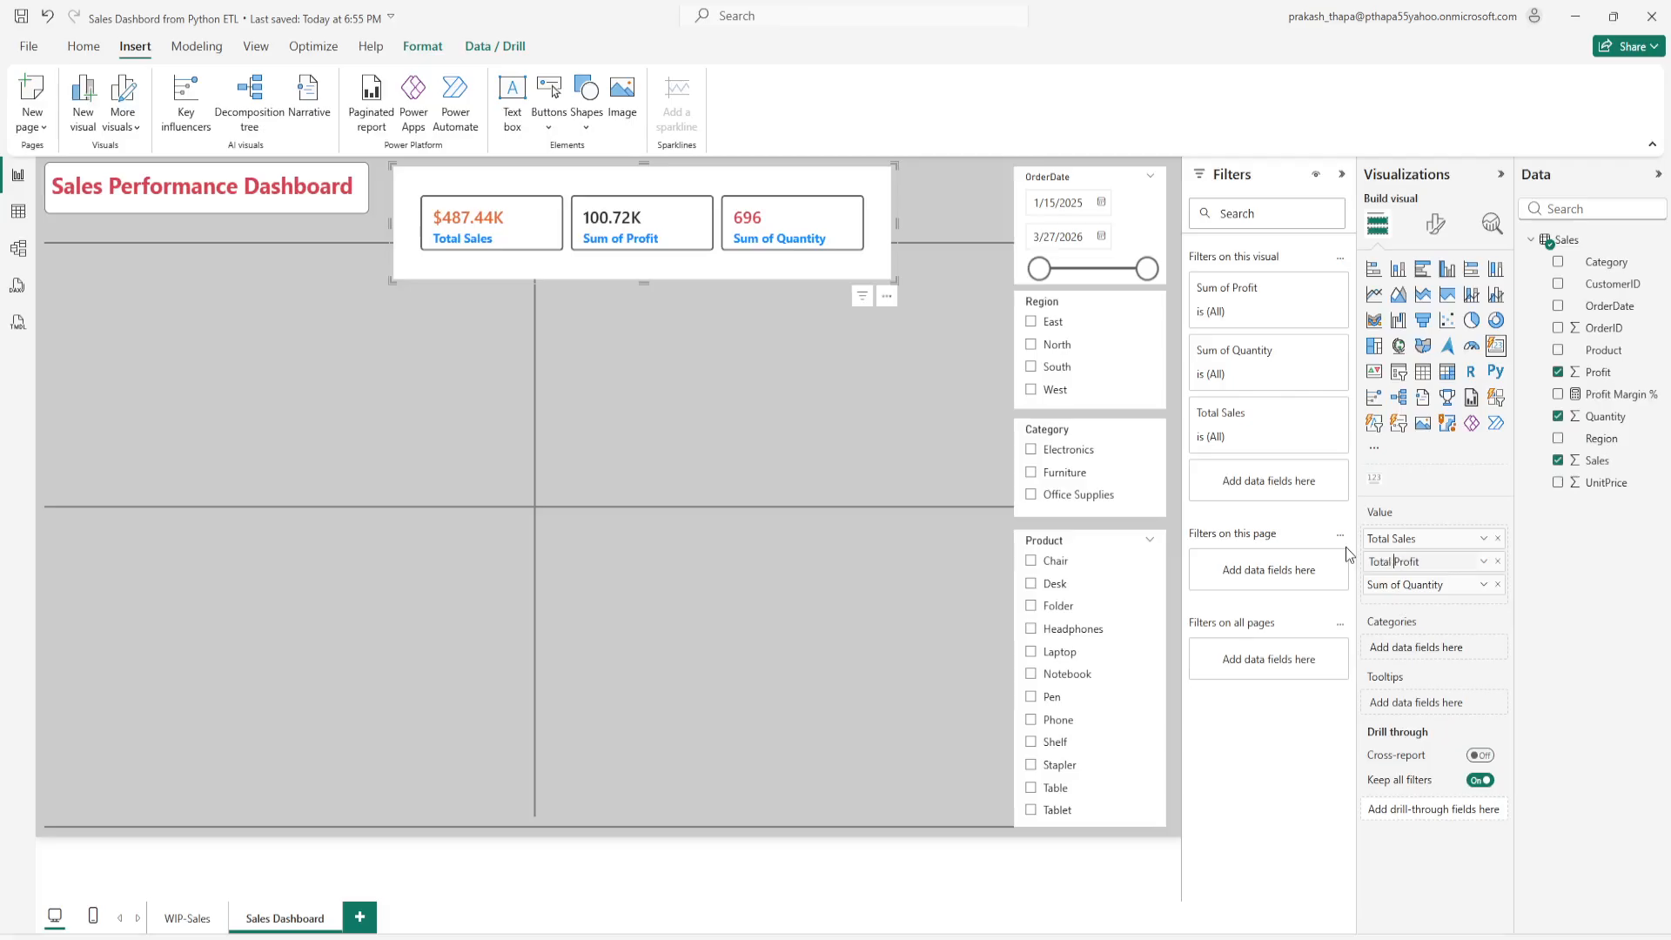
key("Return")
Step: Rename the Sum of Quantity value in the card visual as Total Orders
right_click(1426, 585)
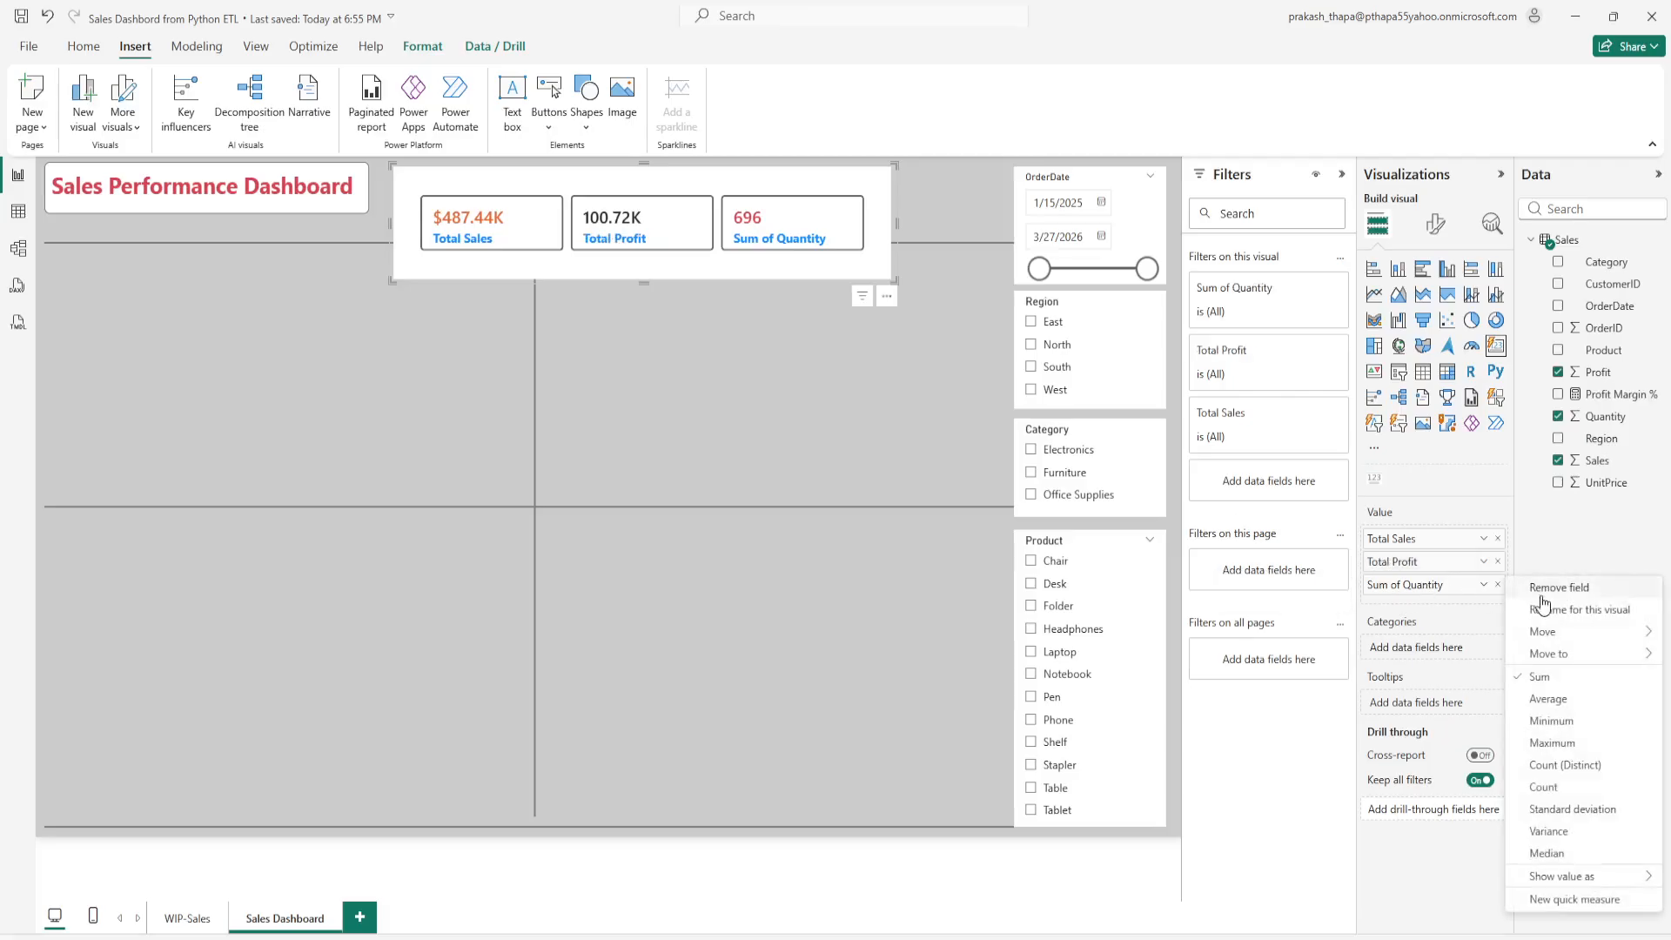
left_click(1554, 606)
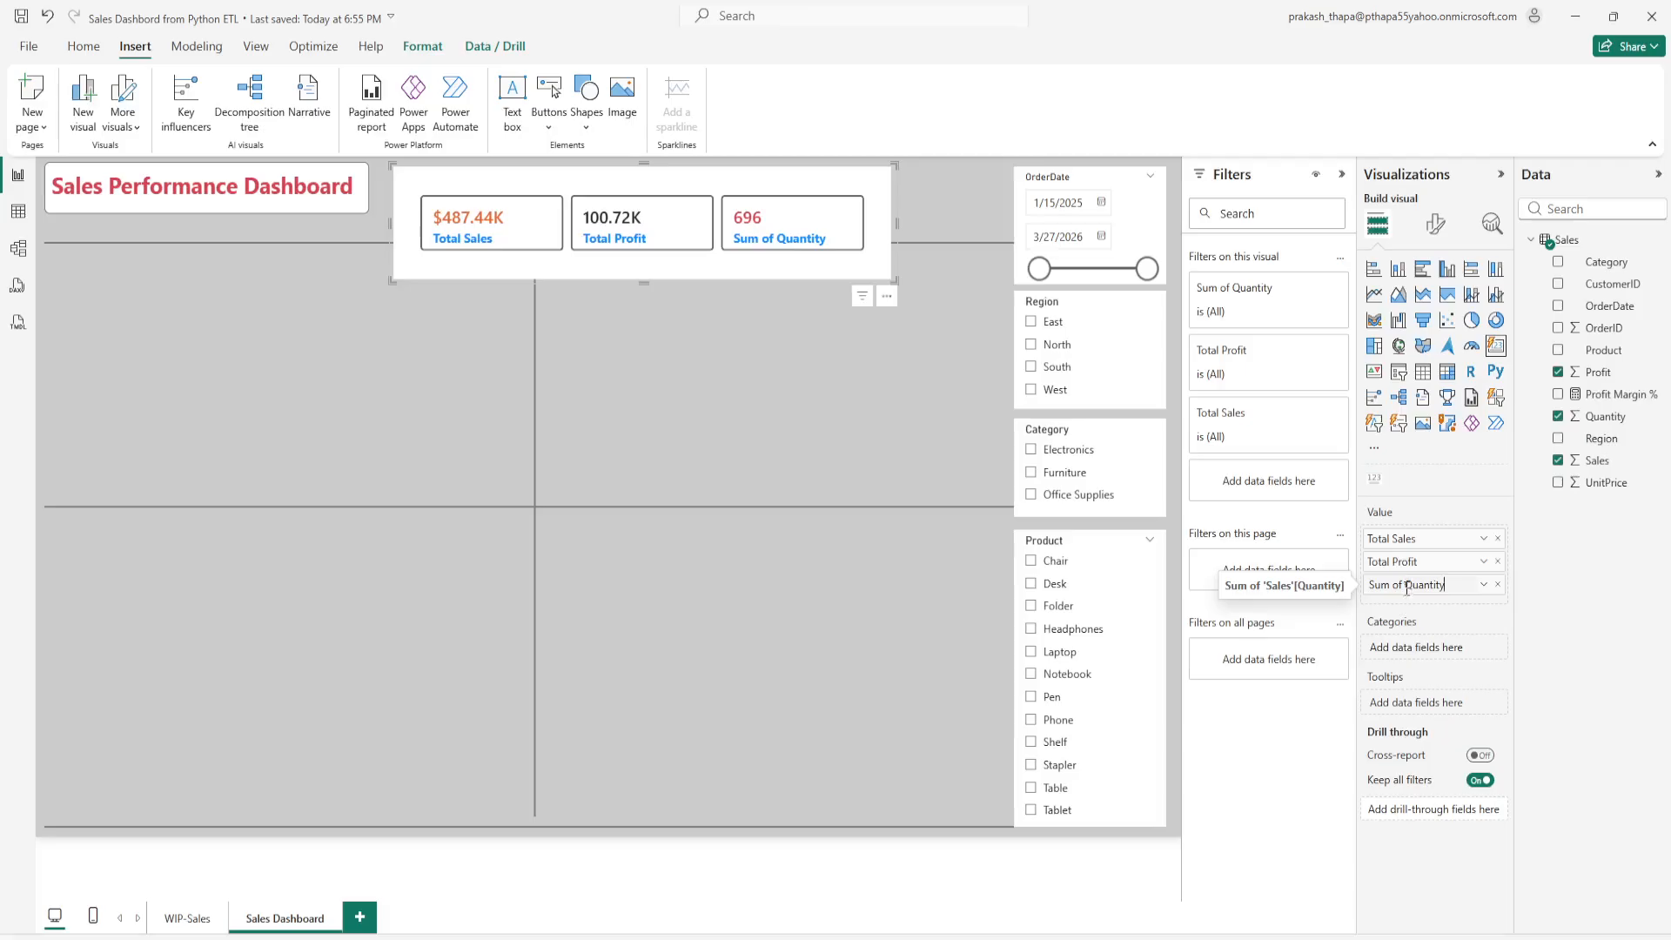
key("ctrl+a")
type("Total Q")
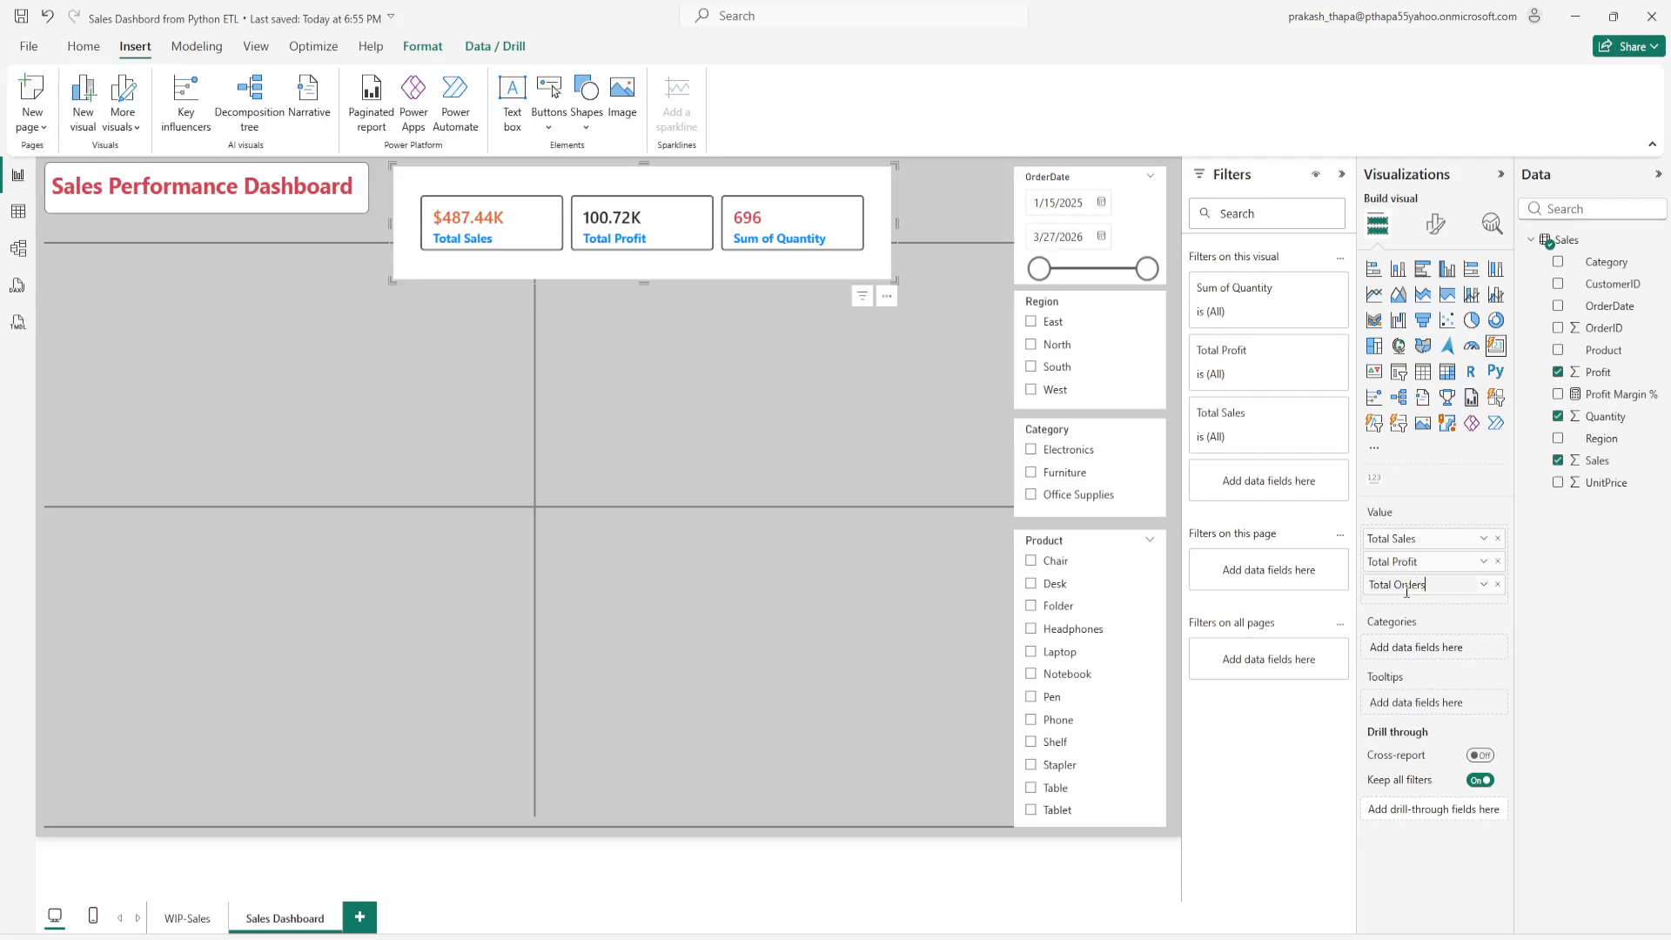
key("Return")
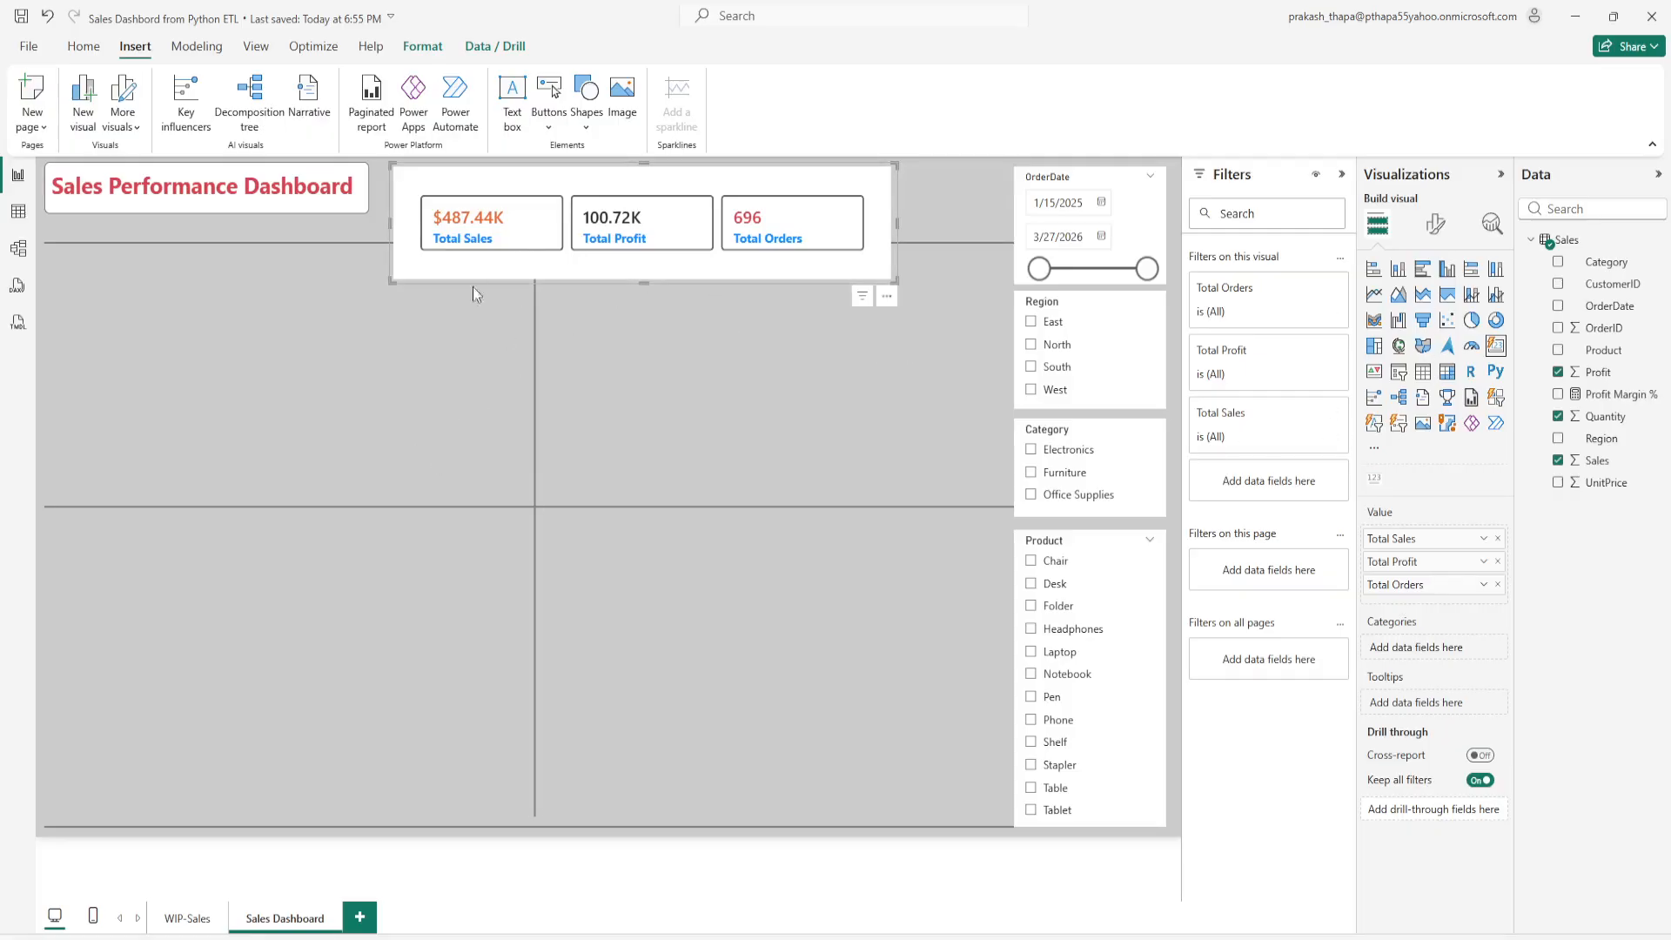
Step: Set the multi-card layout background of the KPI card visual to the recent light grey that matches the page
left_click(1435, 225)
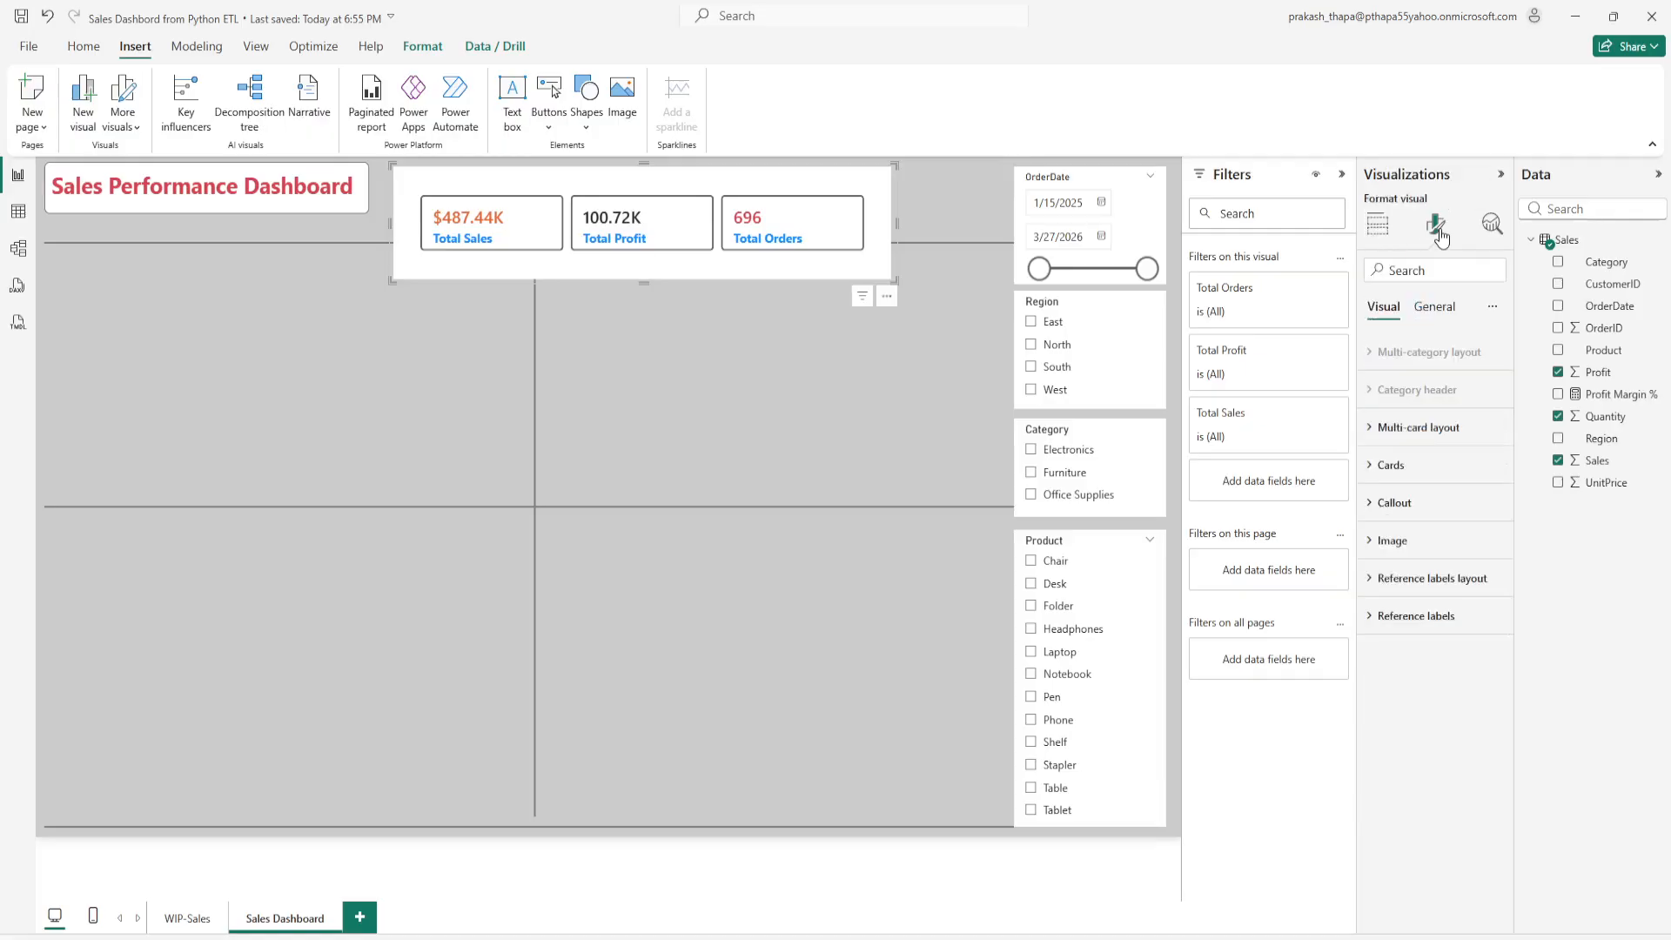
left_click(1375, 427)
scroll(1414, 601, "down", 3)
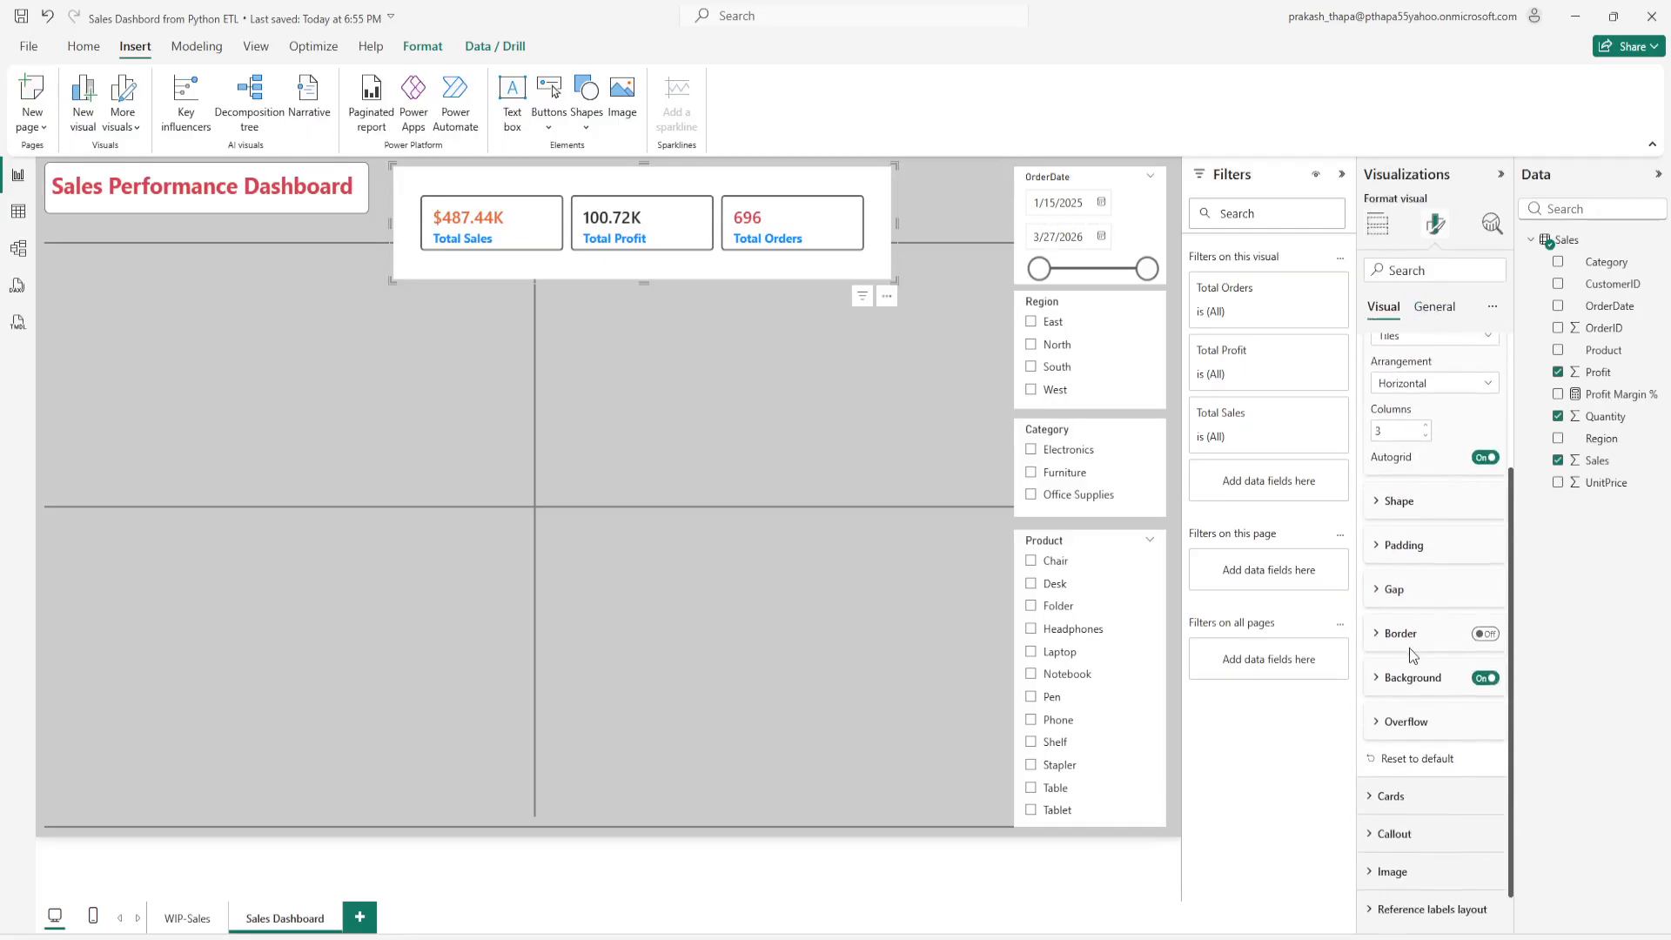
left_click(1382, 683)
left_click(1408, 727)
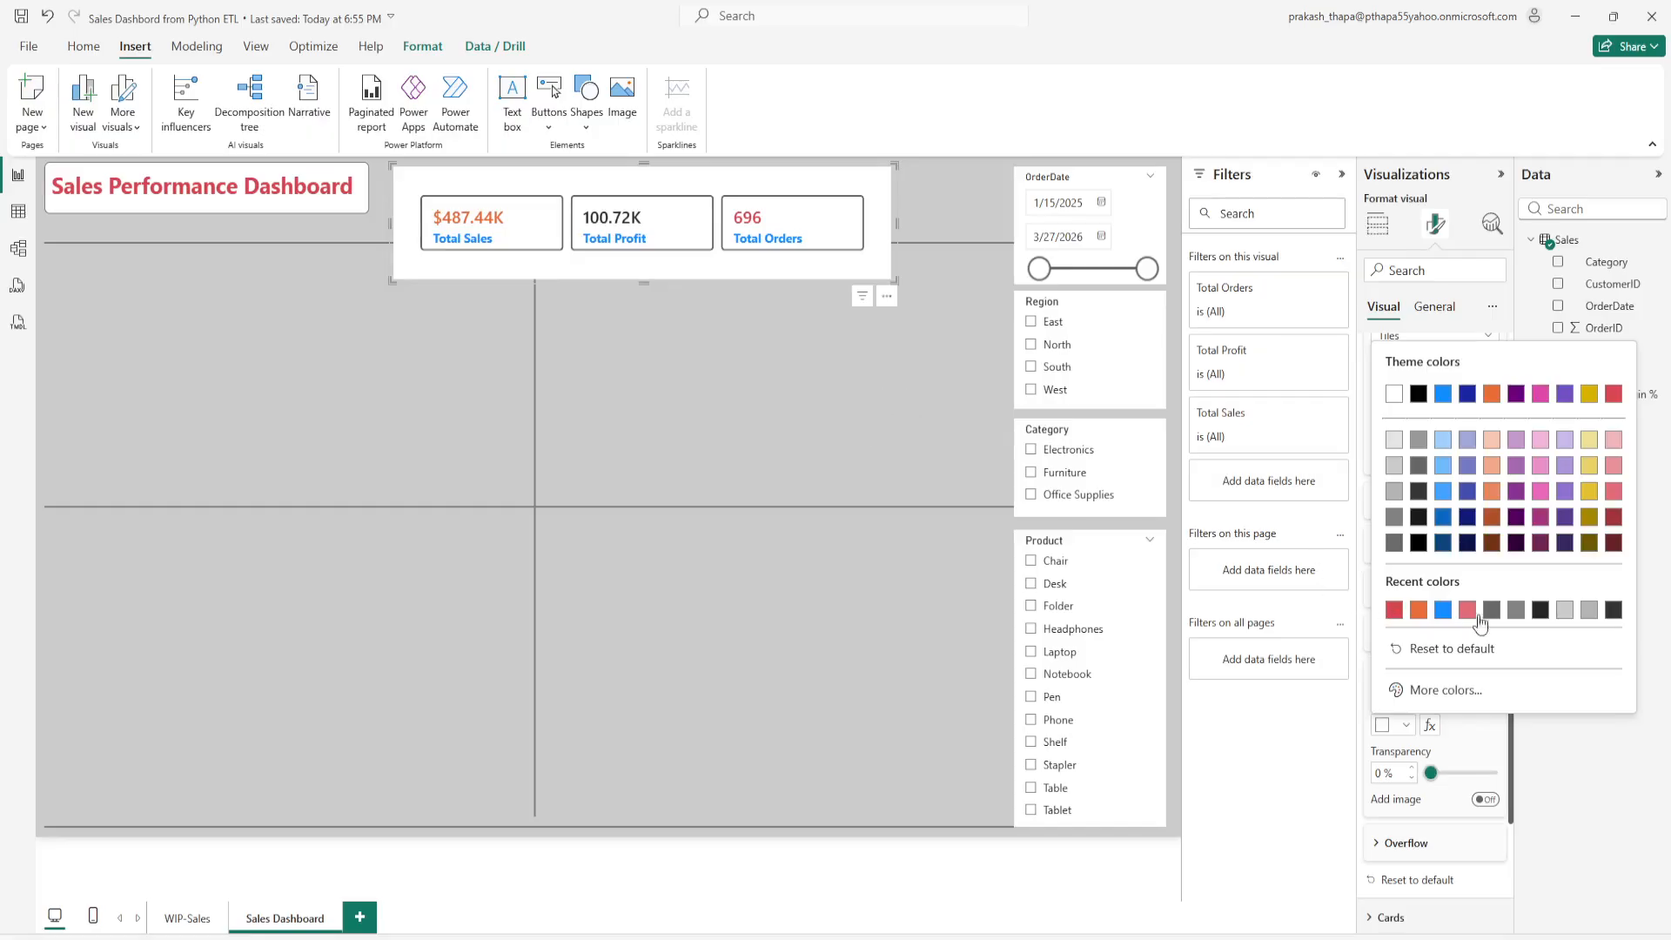
left_click(1566, 610)
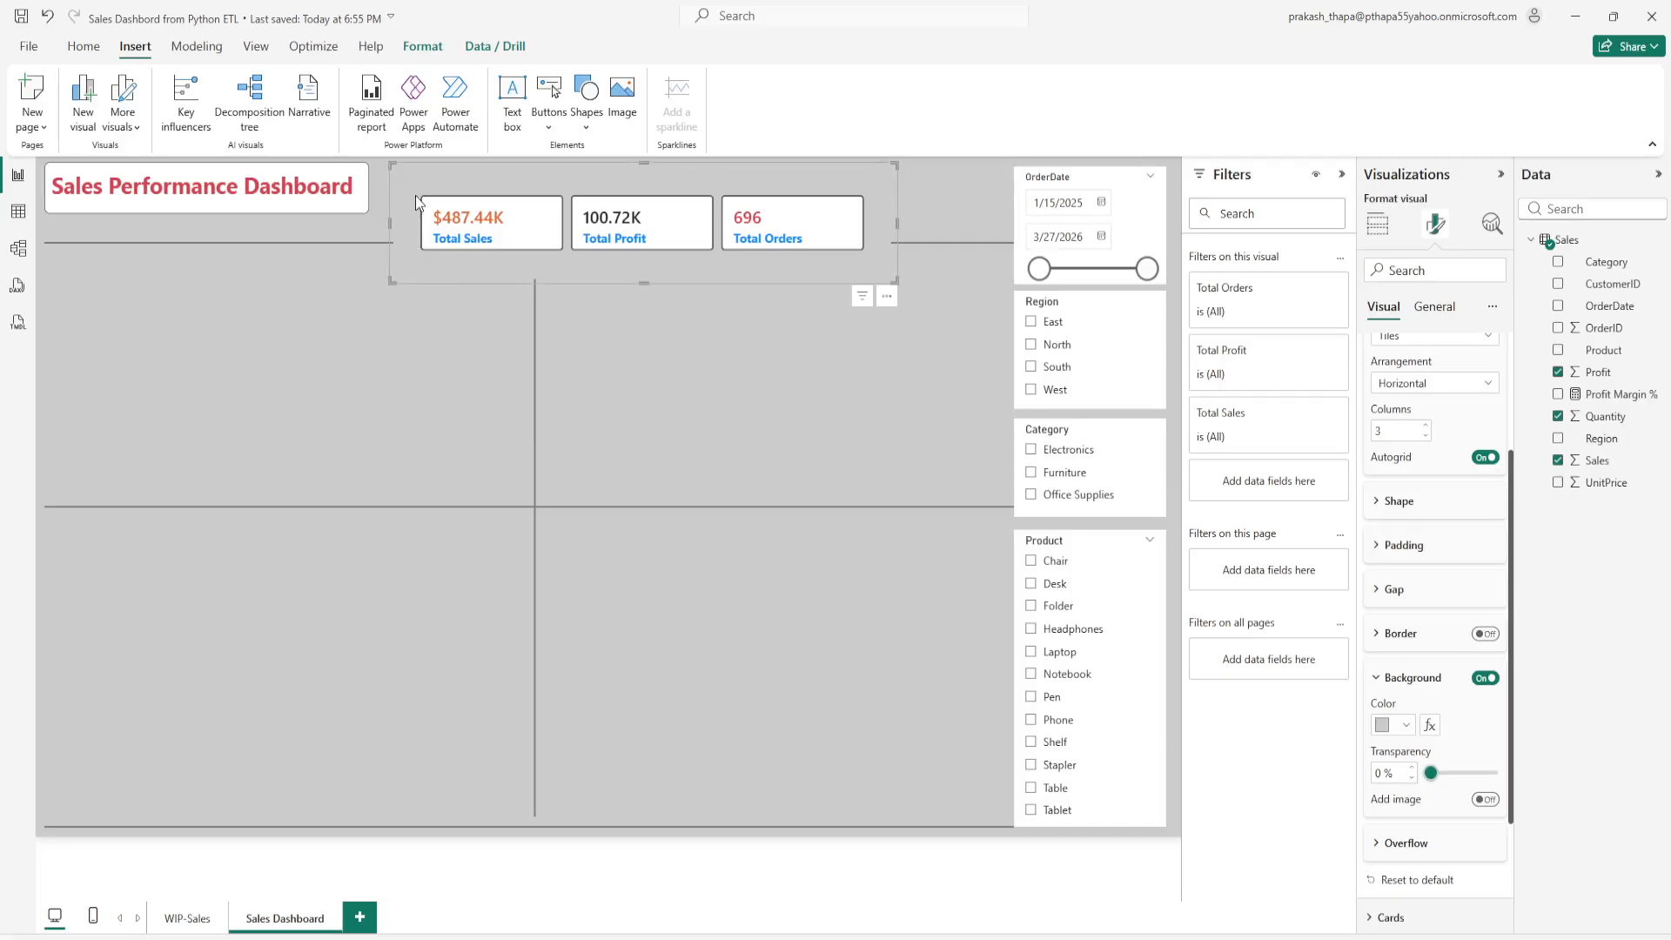
left_click(773, 318)
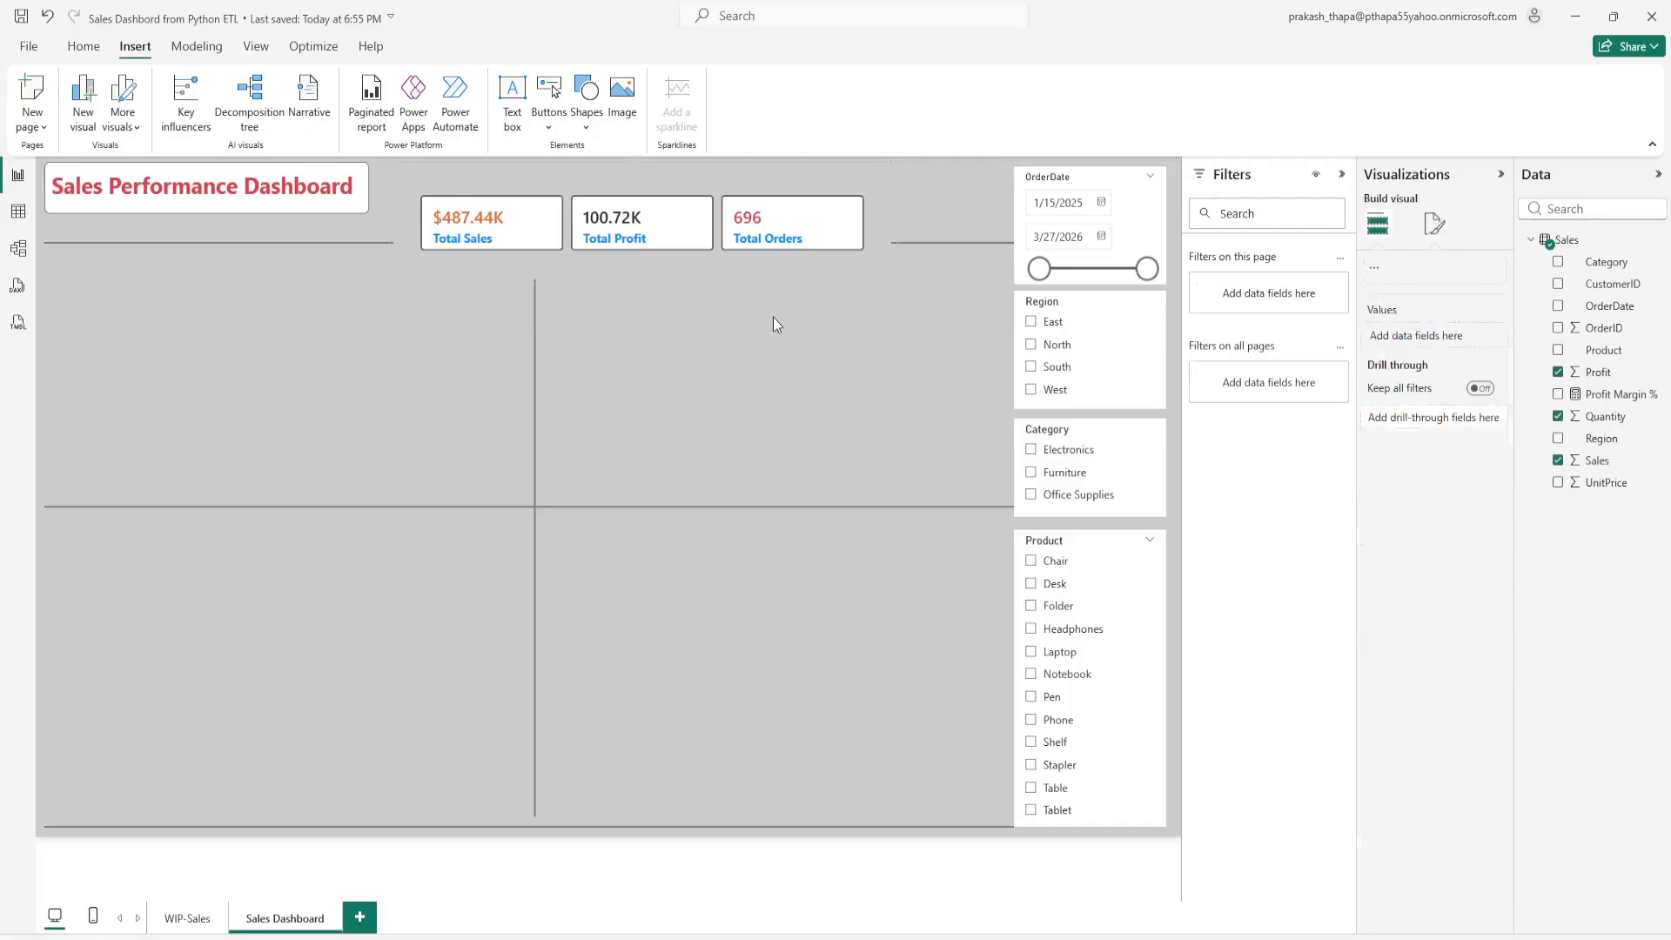
left_click(717, 268)
left_click_drag(640, 282, 639, 274)
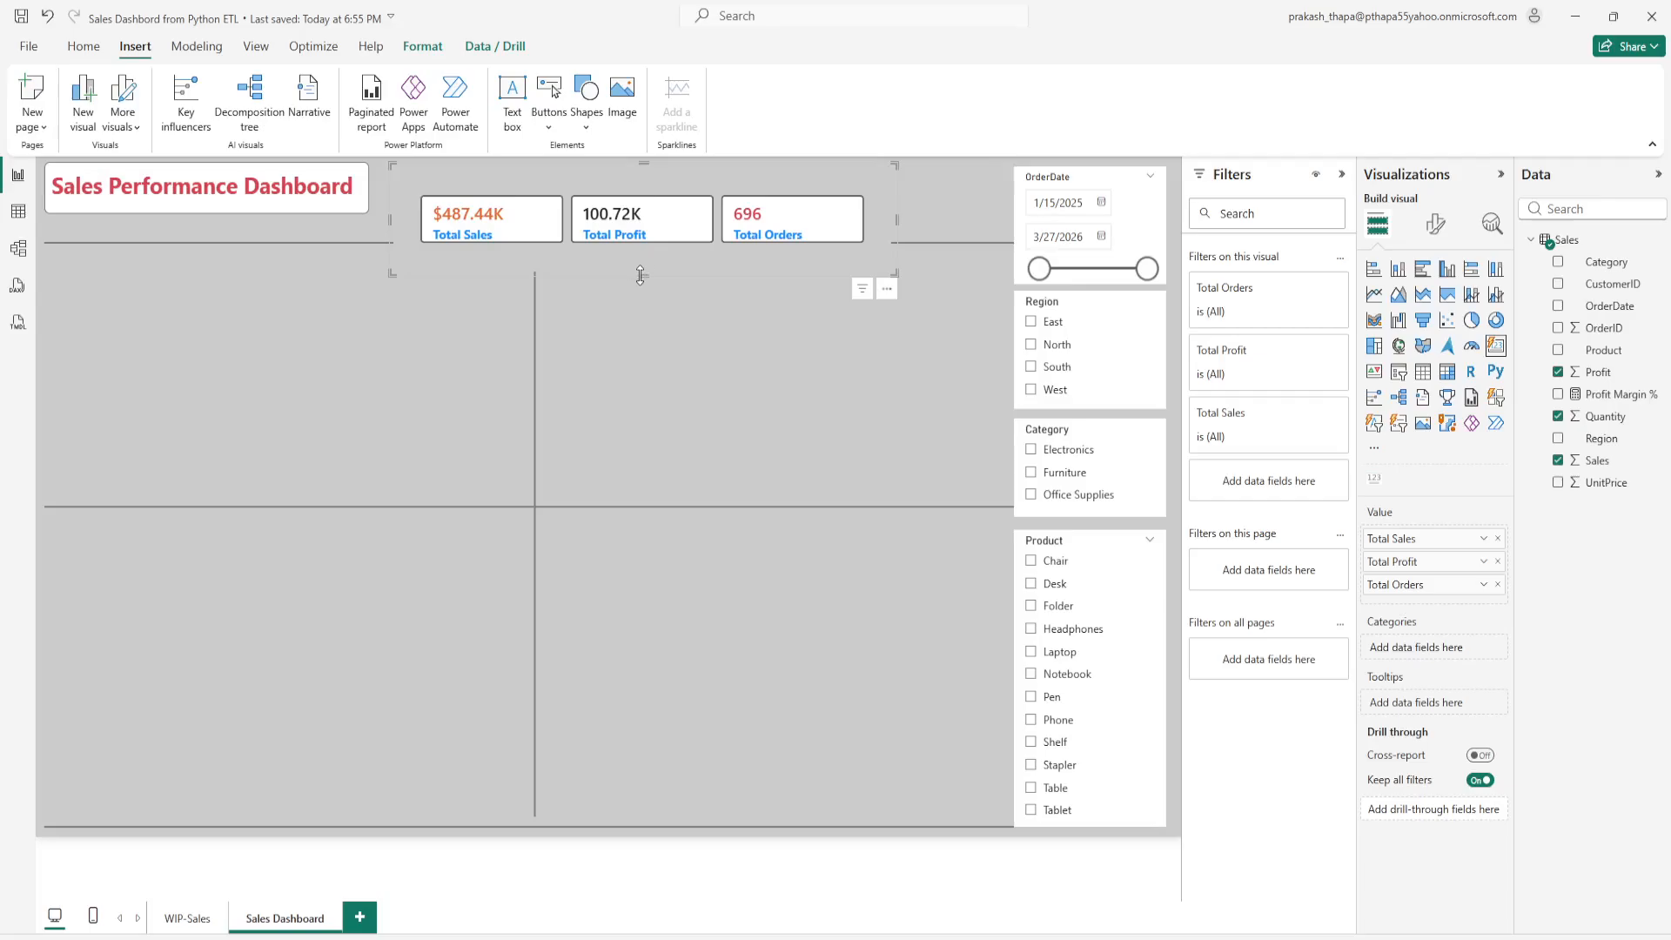
left_click_drag(640, 275, 639, 282)
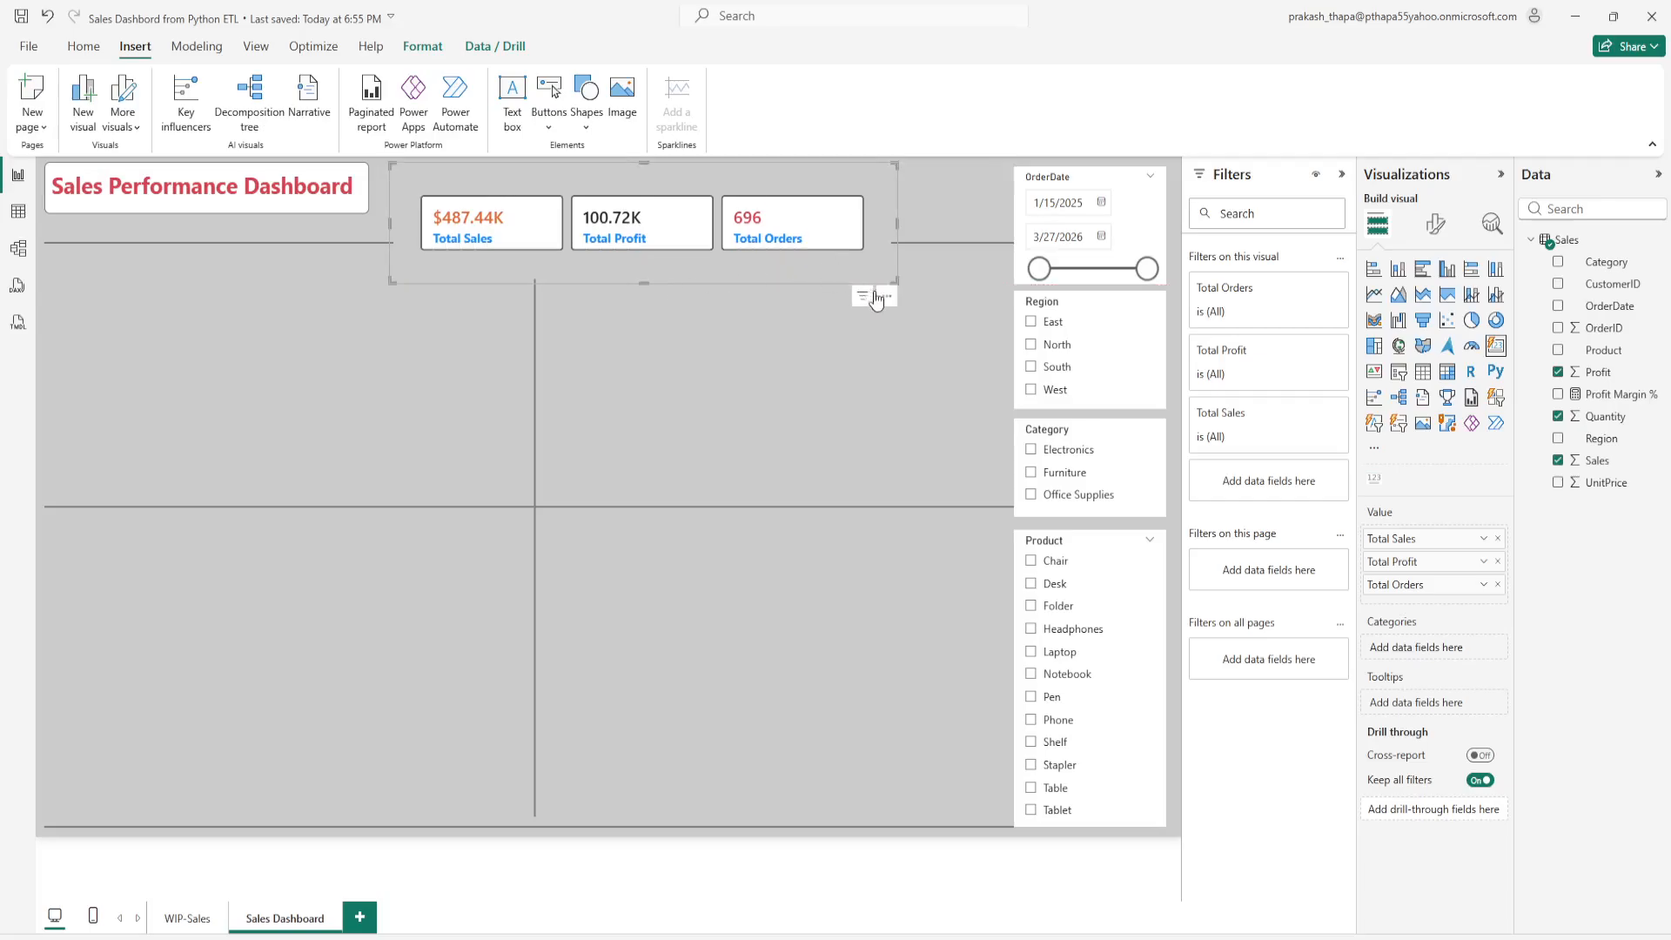
left_click(886, 298)
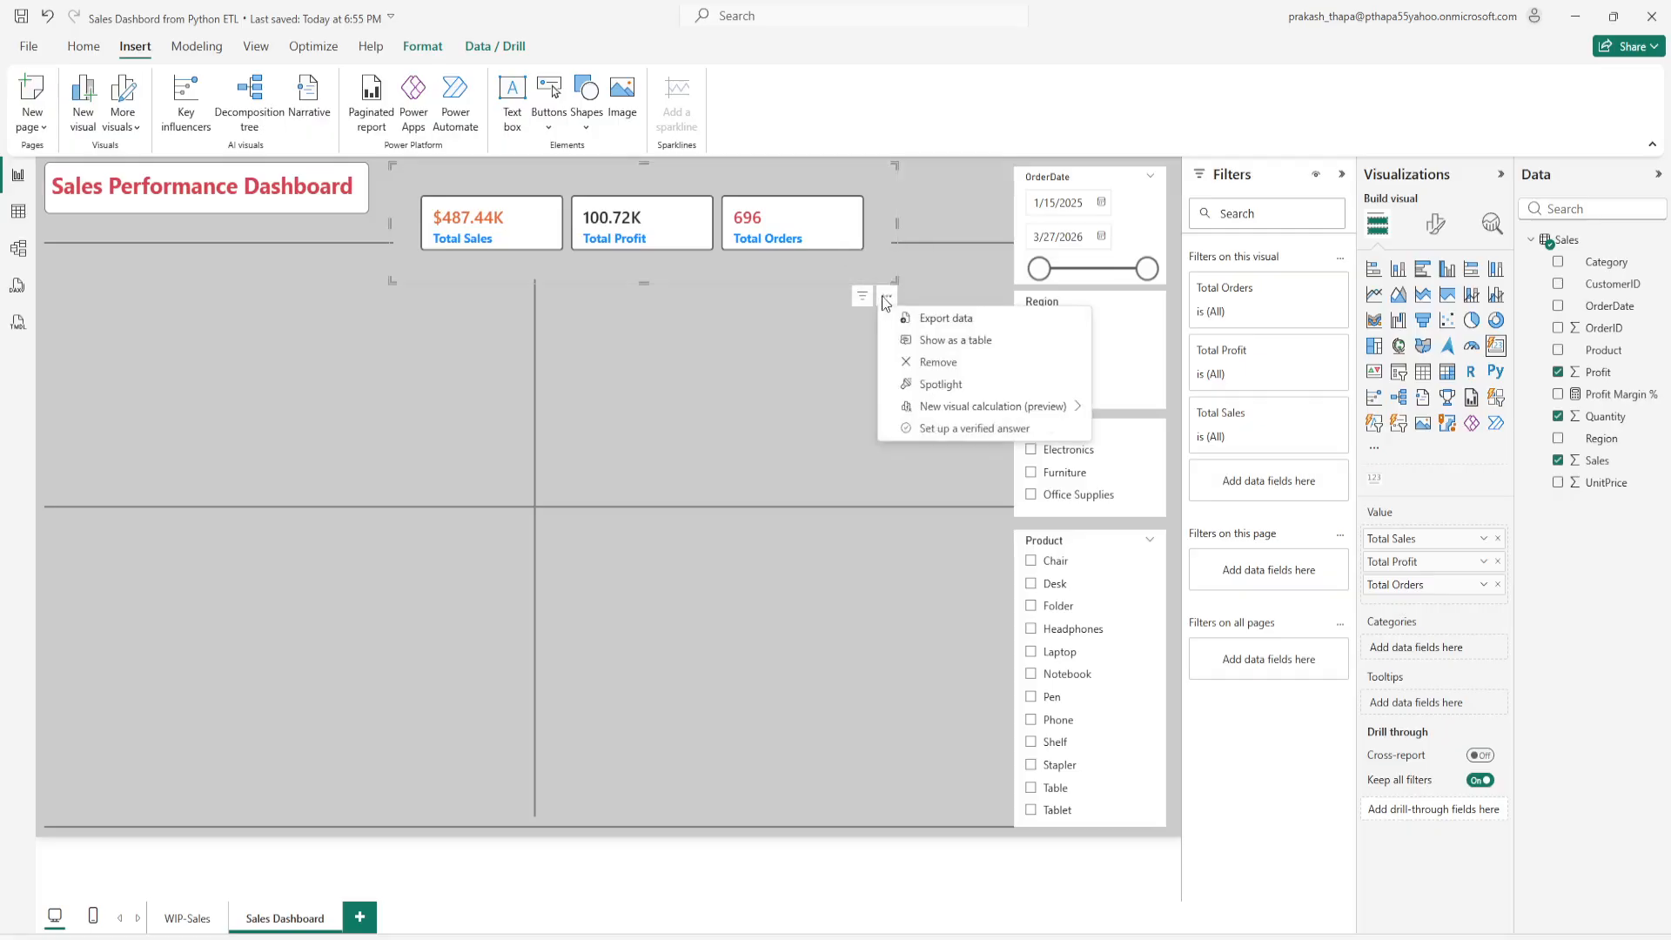
left_click(885, 298)
Step: Move the KPI card visual slightly up and to the left, trimming its height from the upper edge
left_click_drag(882, 297, 879, 271)
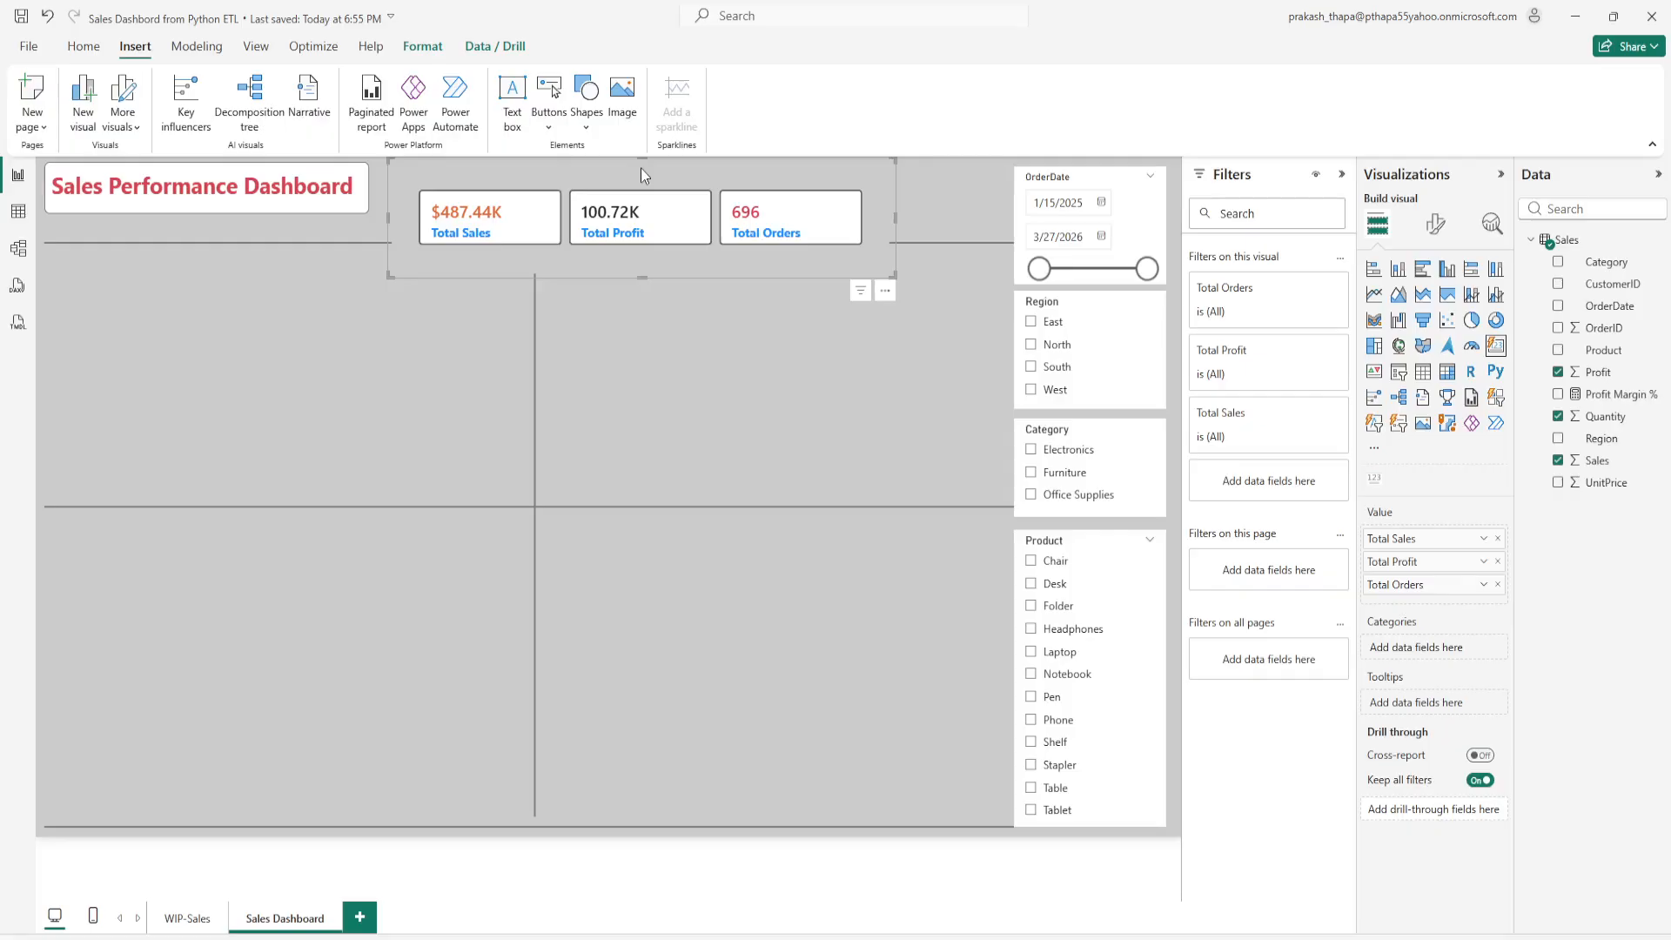
left_click_drag(642, 170, 643, 171)
left_click_drag(641, 168, 641, 175)
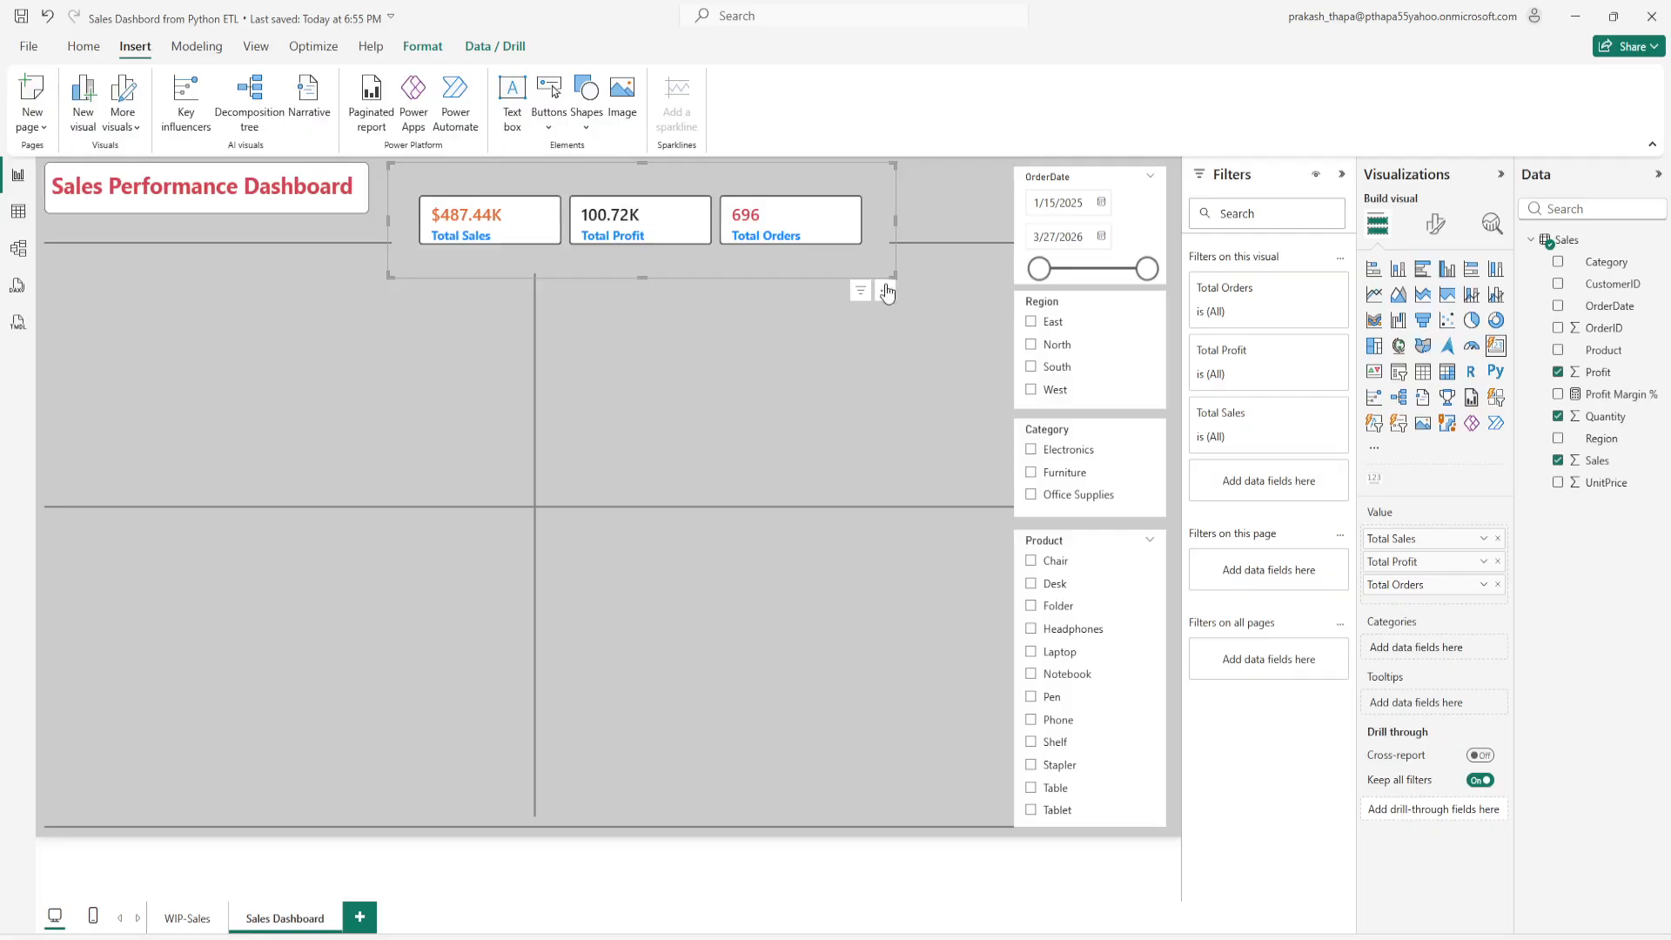
left_click_drag(887, 293, 872, 263)
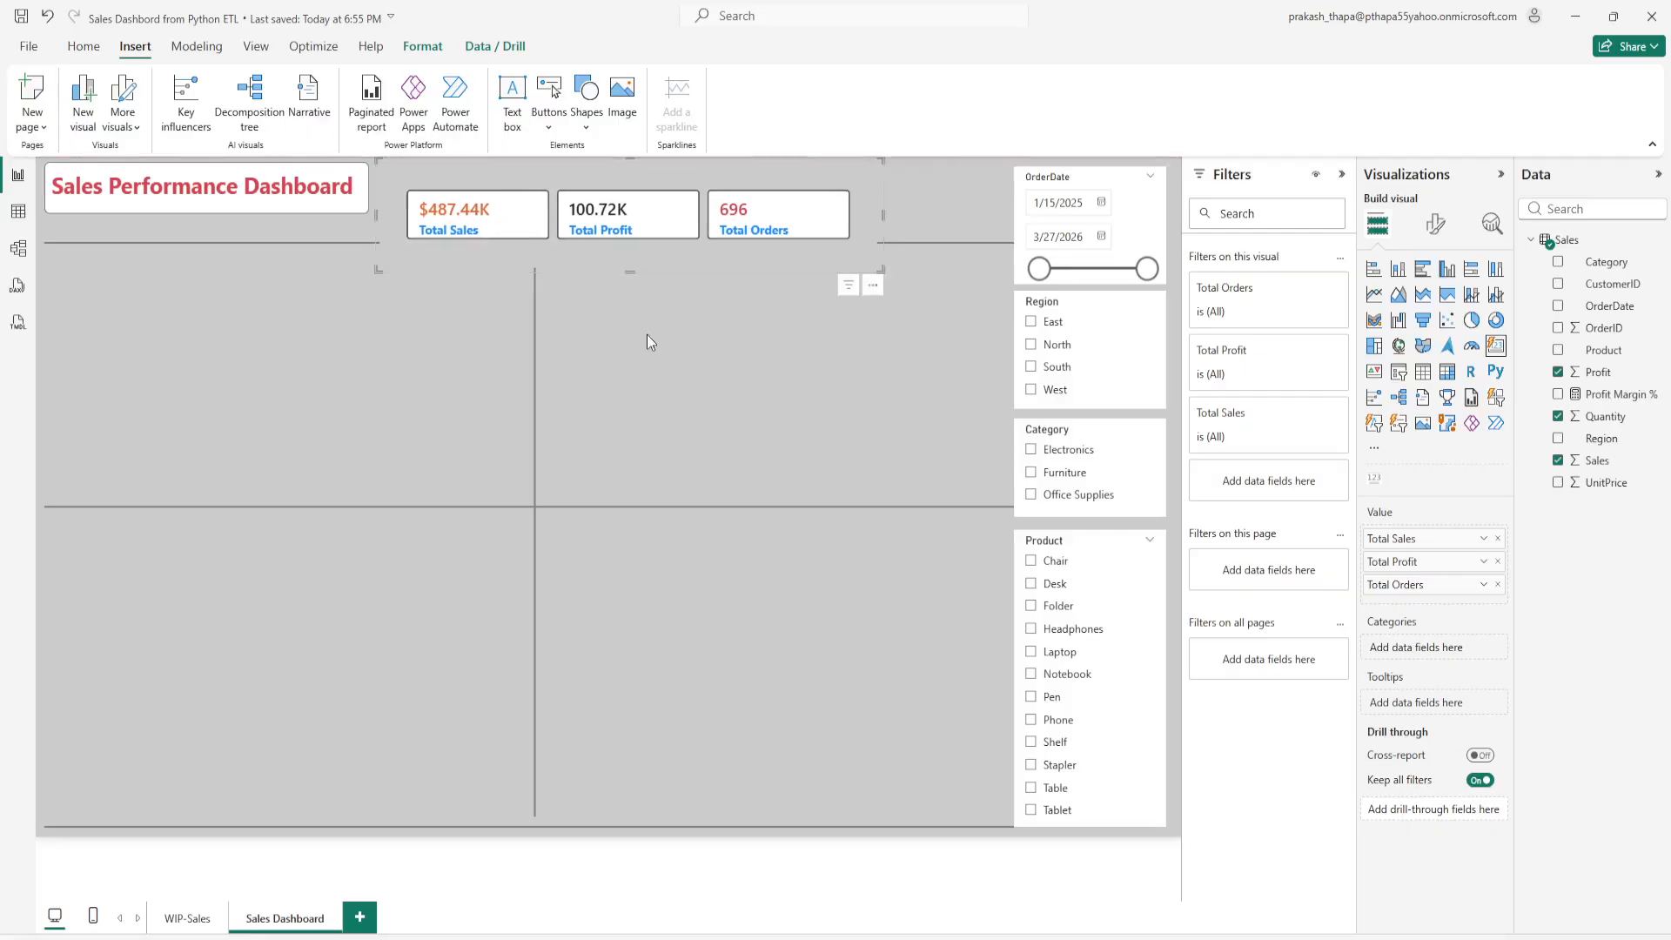
left_click(646, 334)
Step: Narrow the KPI card visual, shift it closer to the dashboard title and adjust its height to fit the card labels
left_click(748, 170)
left_click_drag(883, 270, 823, 265)
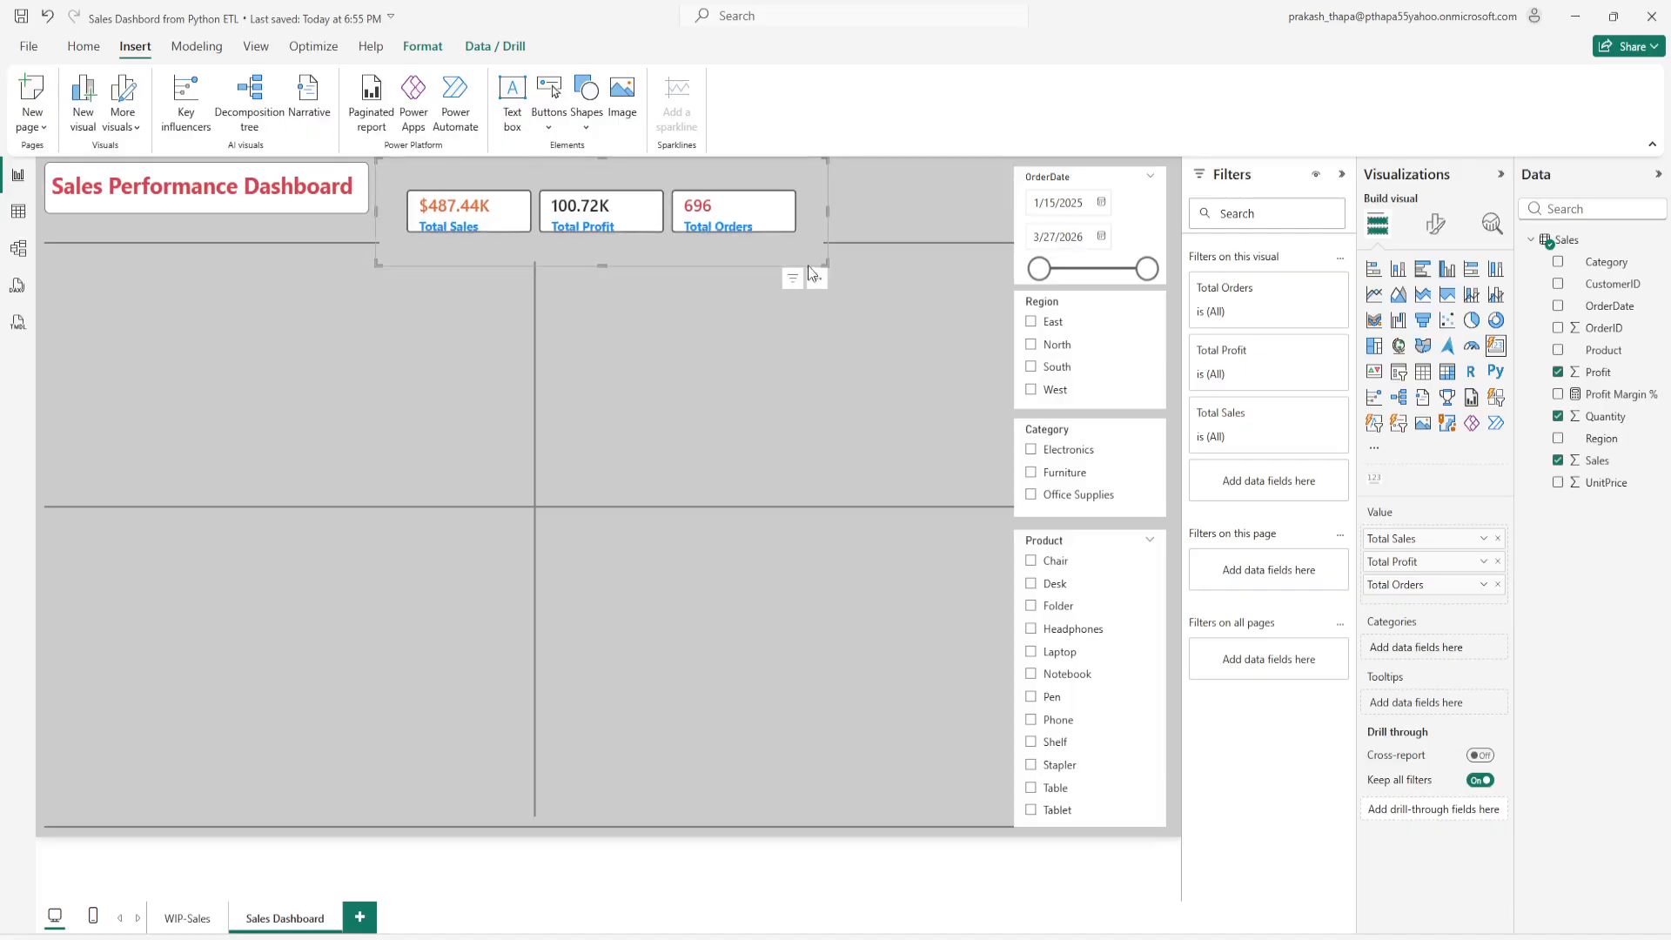
left_click_drag(816, 278, 807, 258)
left_click_drag(600, 266, 598, 271)
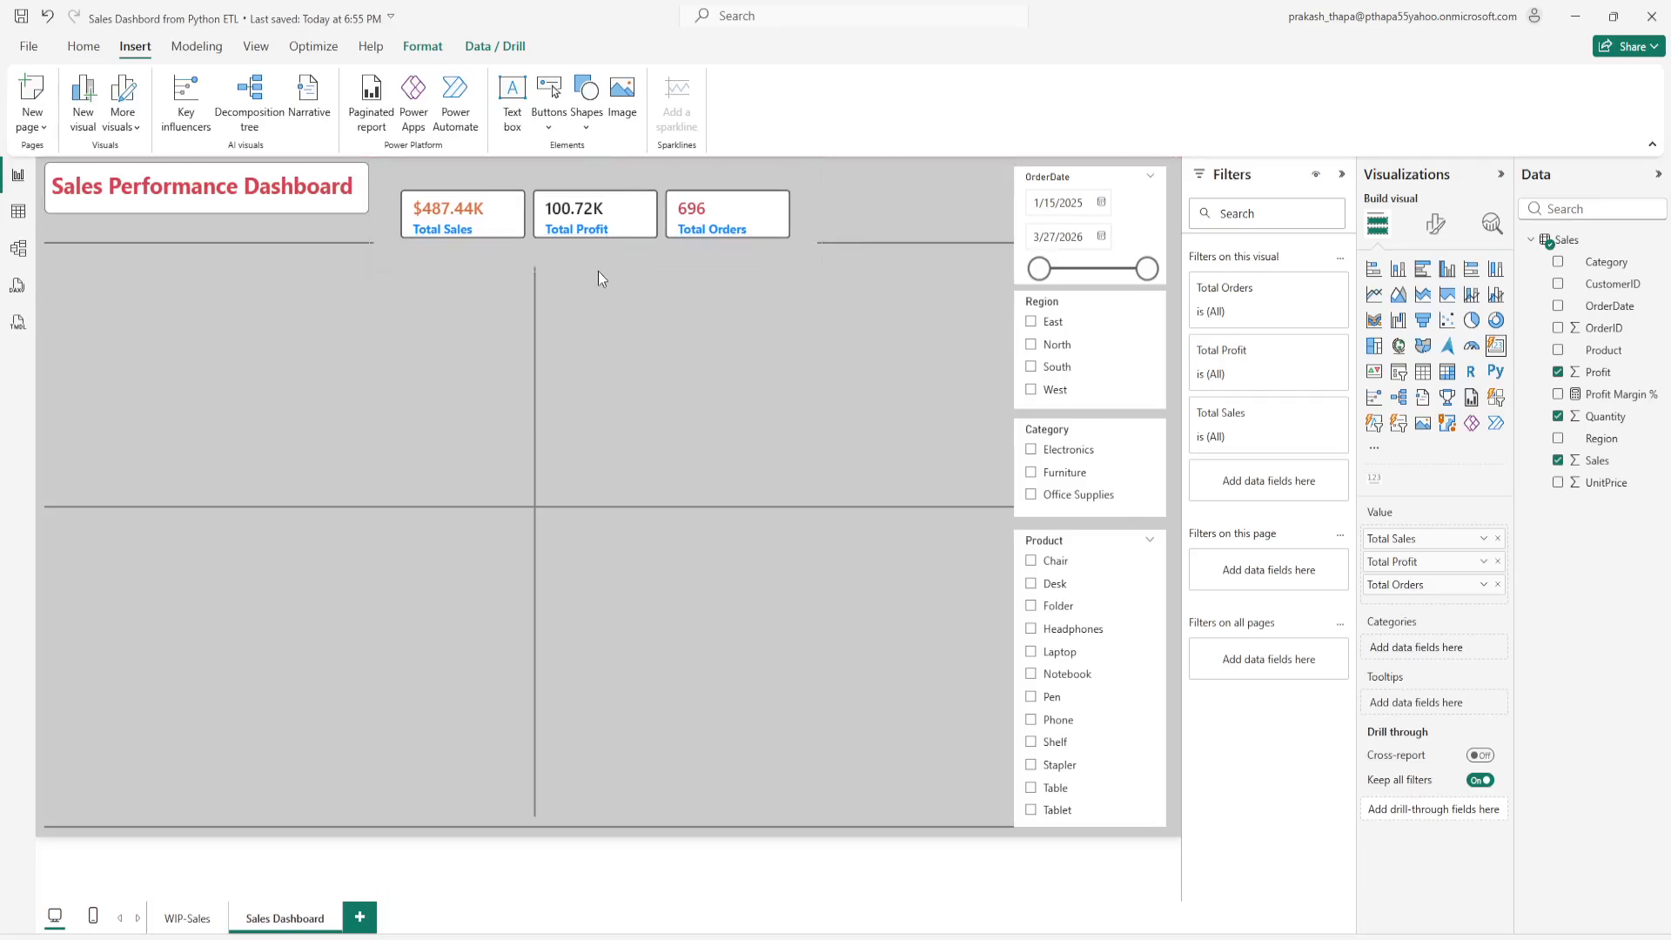
left_click(645, 331)
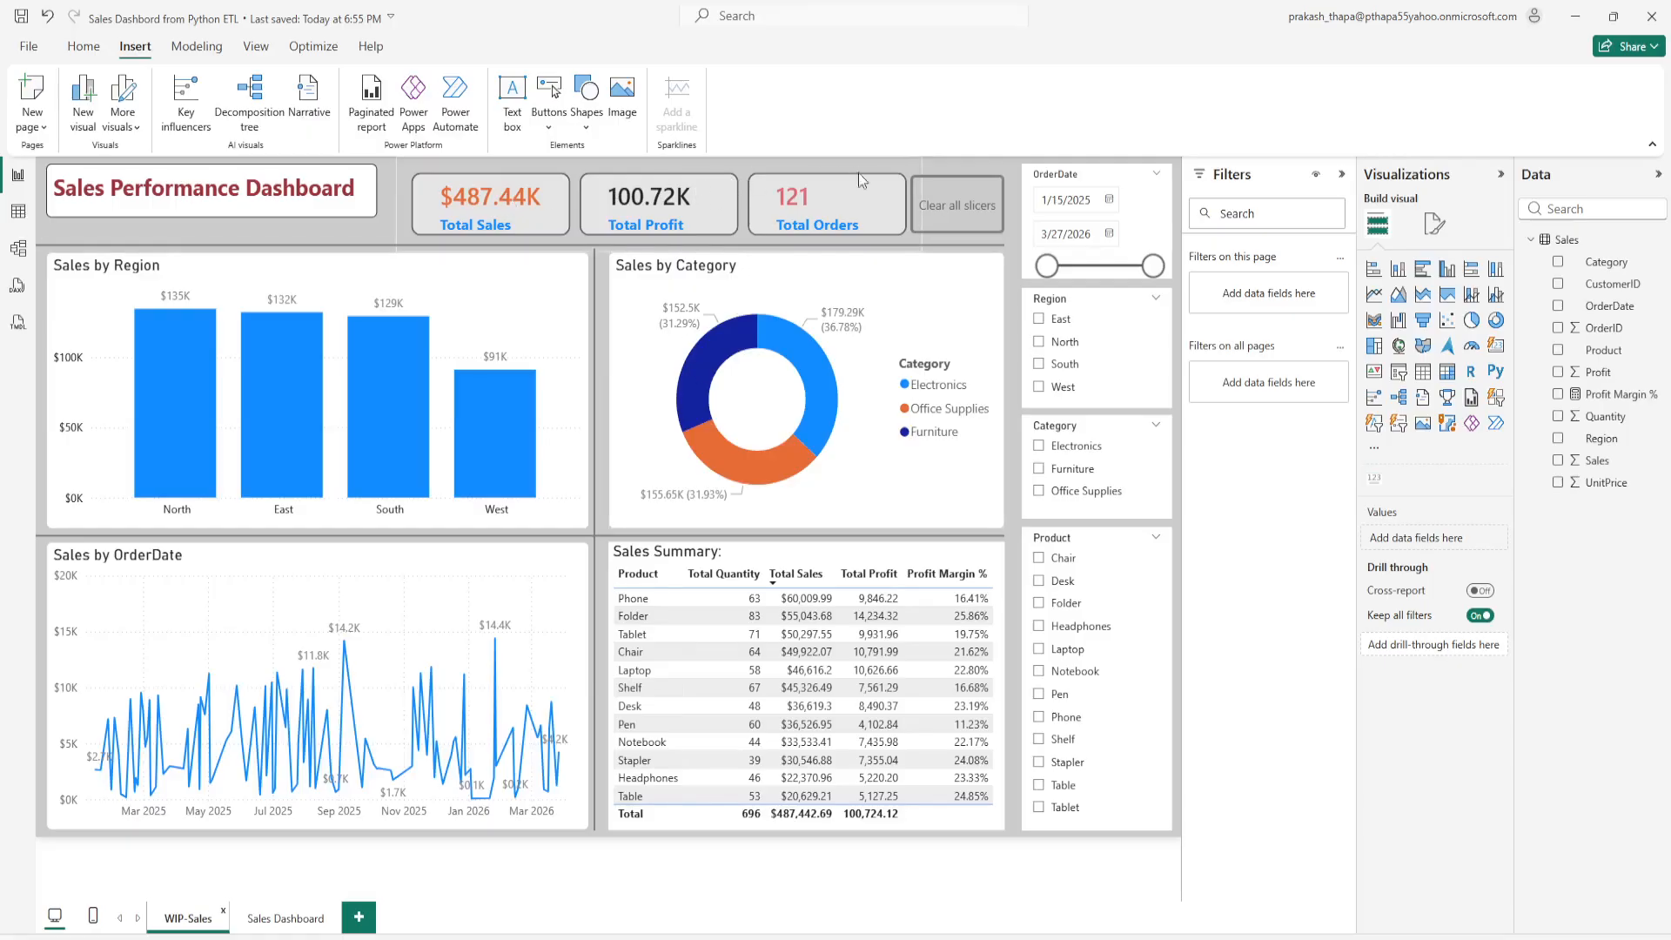
Step: Return to the Sales Dashboard page and enlarge the KPI card visual slightly in width and height
left_click(272, 921)
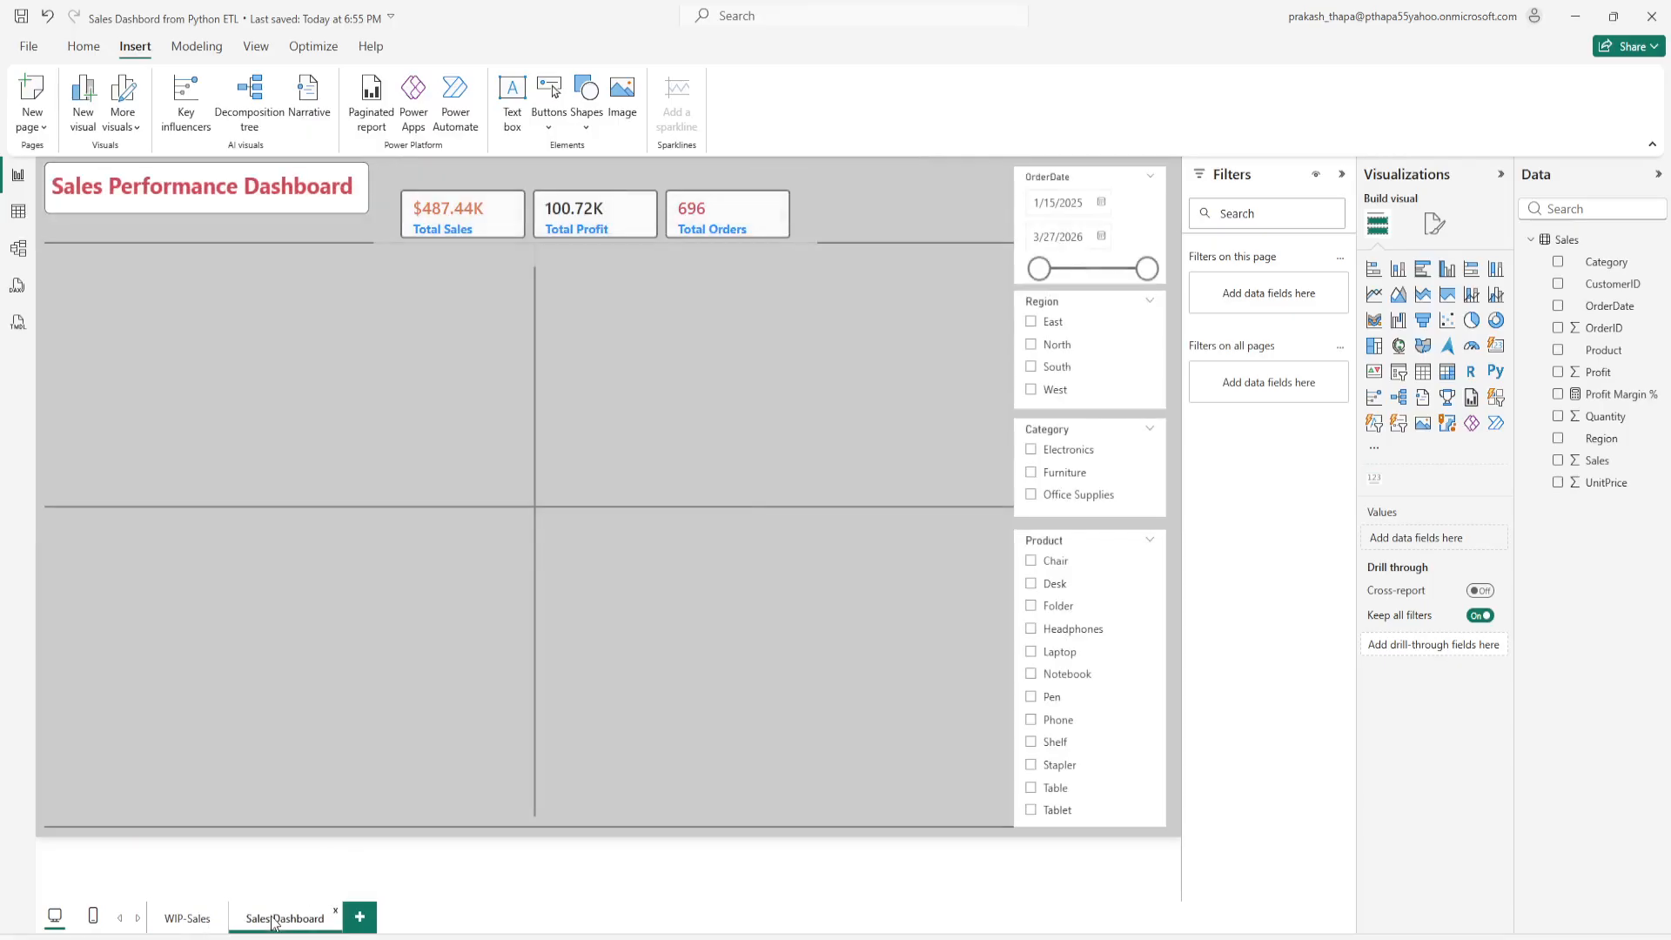
left_click(574, 269)
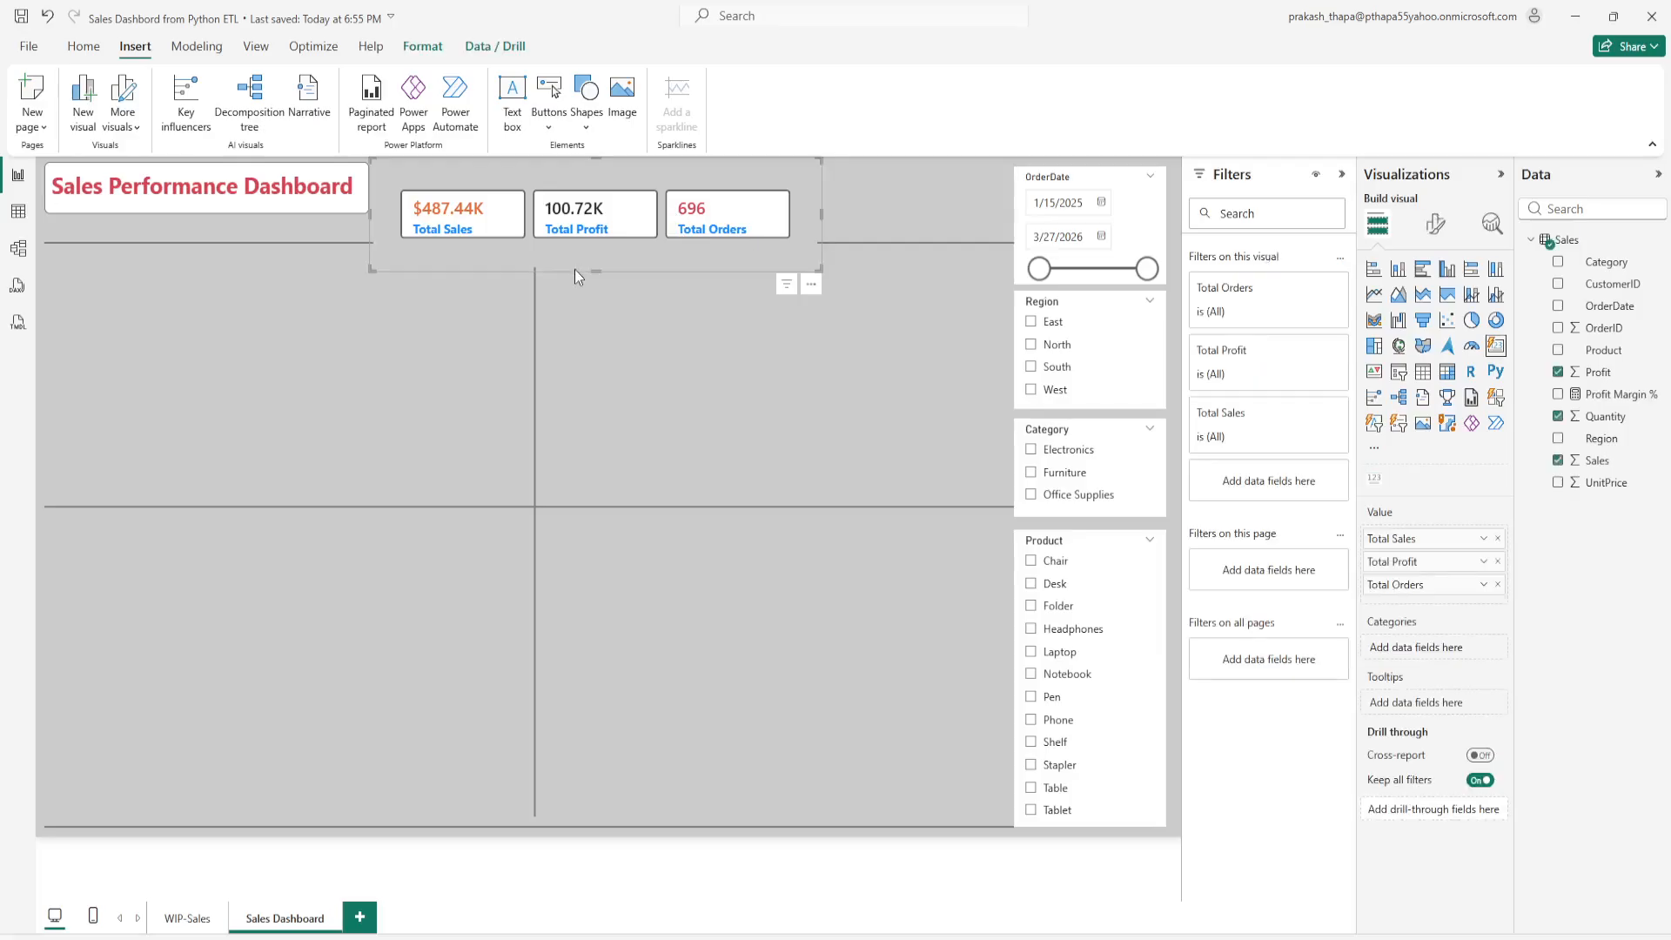
left_click_drag(602, 270, 834, 163)
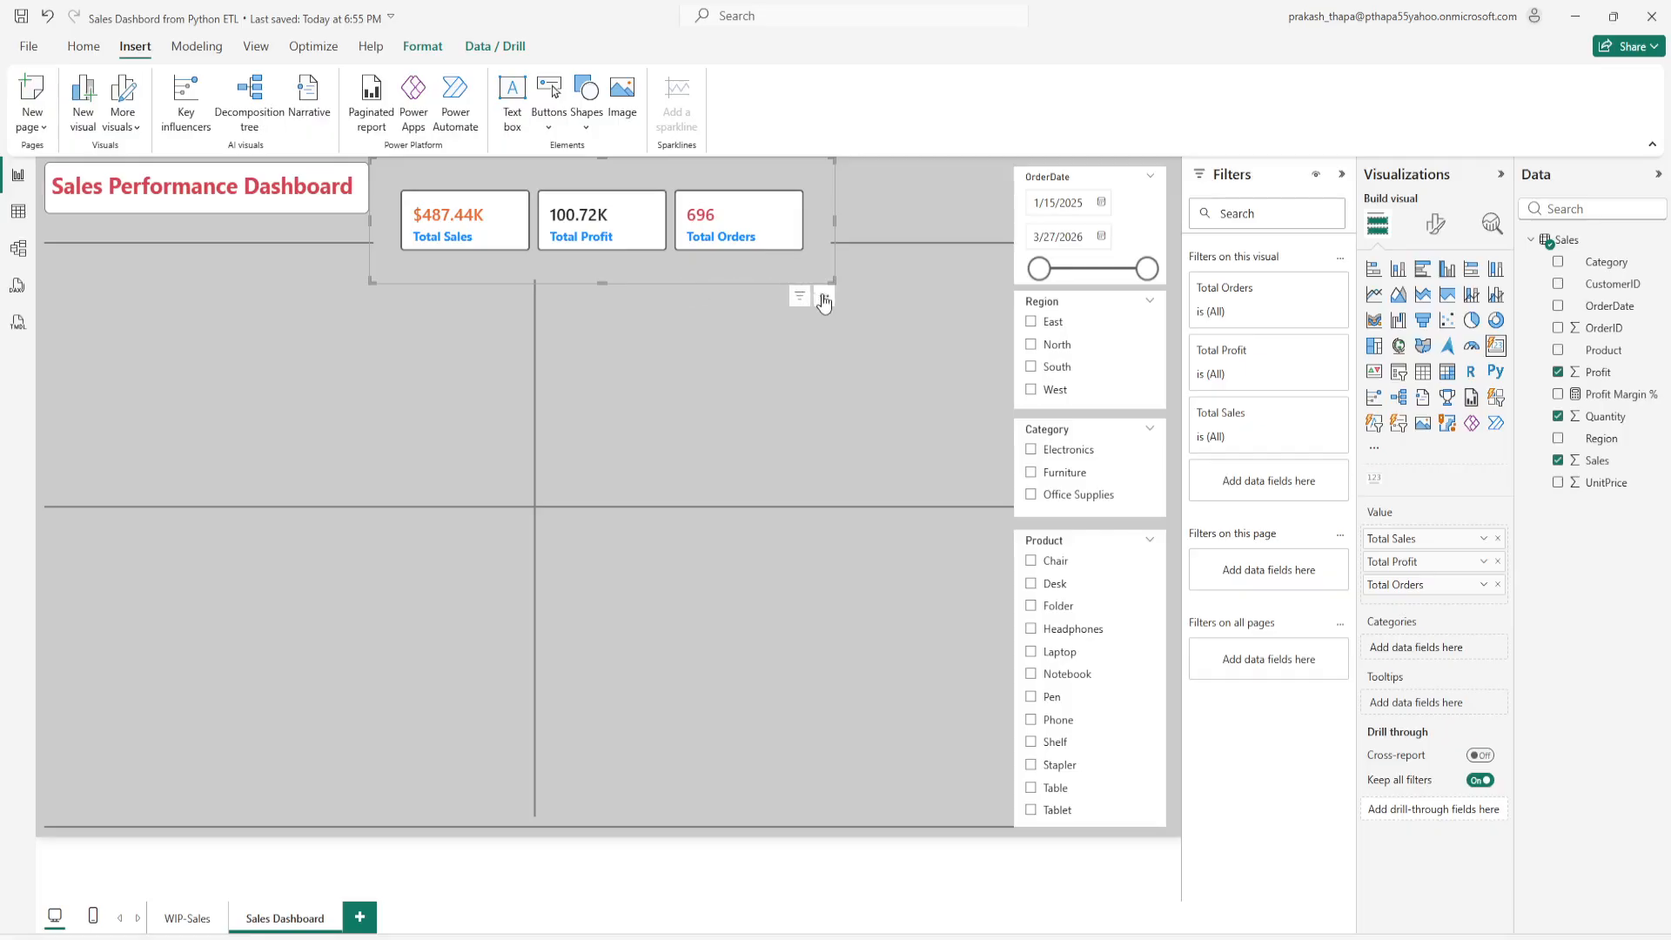
Step: Nudge the KPI card visual left towards the Sales Performance Dashboard title
key("Left")
key("Left")
key("Left")
key("Left")
key("Left")
key("Left")
key("Left")
key("Left")
key("Left")
key("Left")
key("Left")
key("Left")
key("Left")
key("Left")
key("Left")
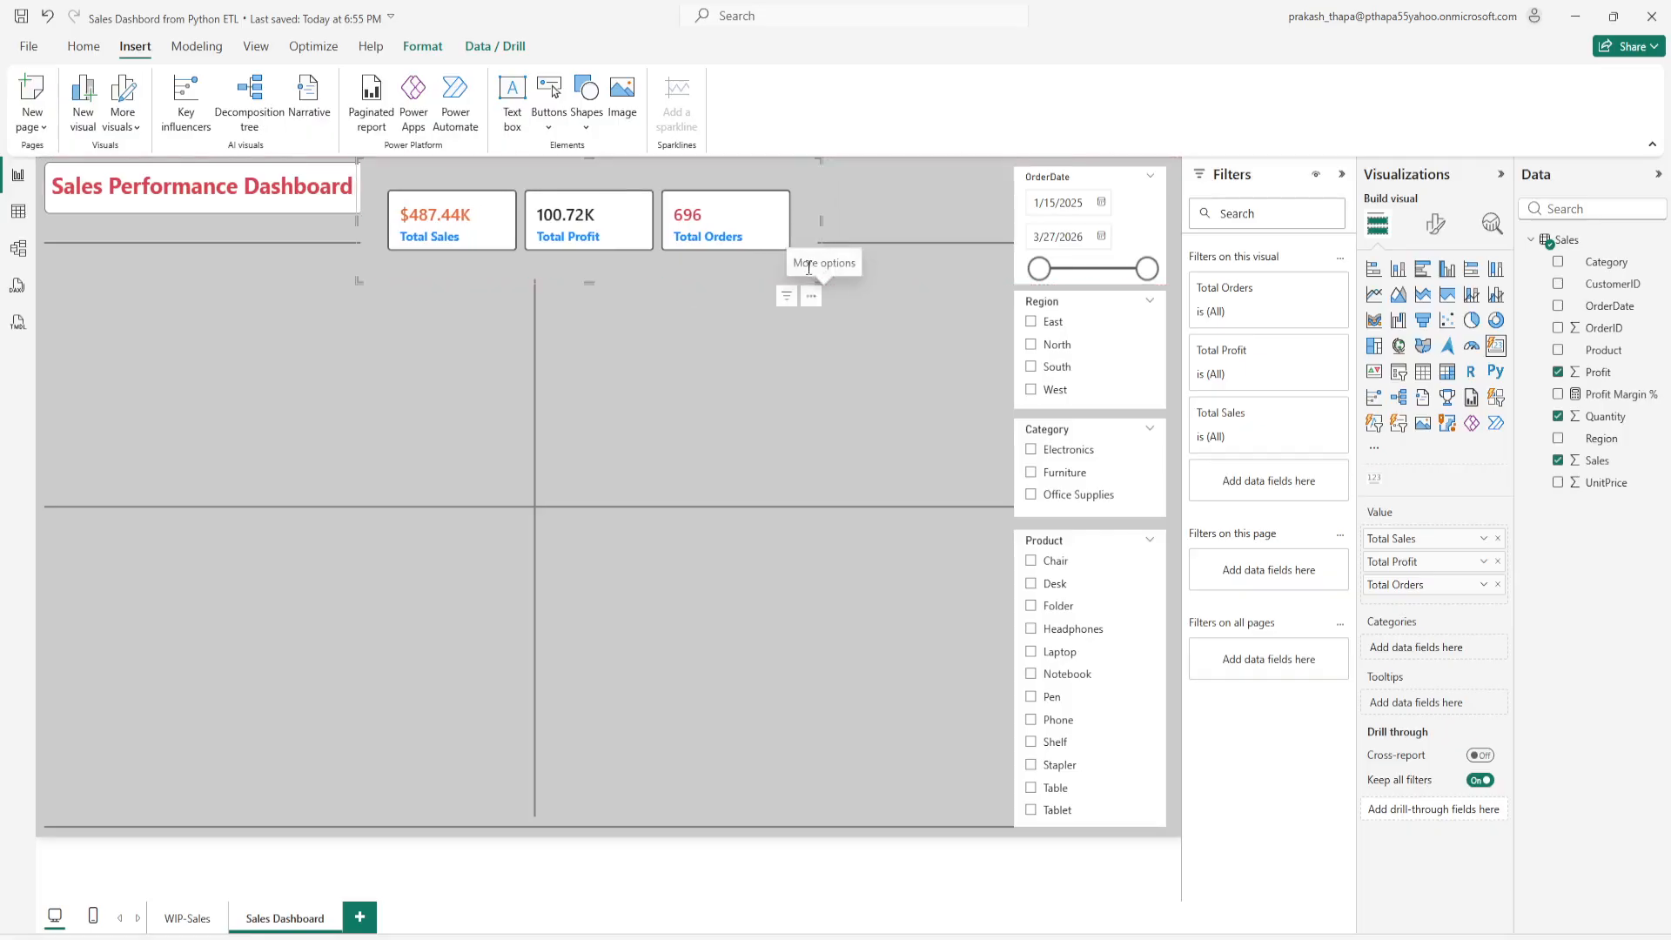
Step: Reduce the KPI card visual's height from its lower edge to bring the cards above the horizontal divider line
left_click(596, 281)
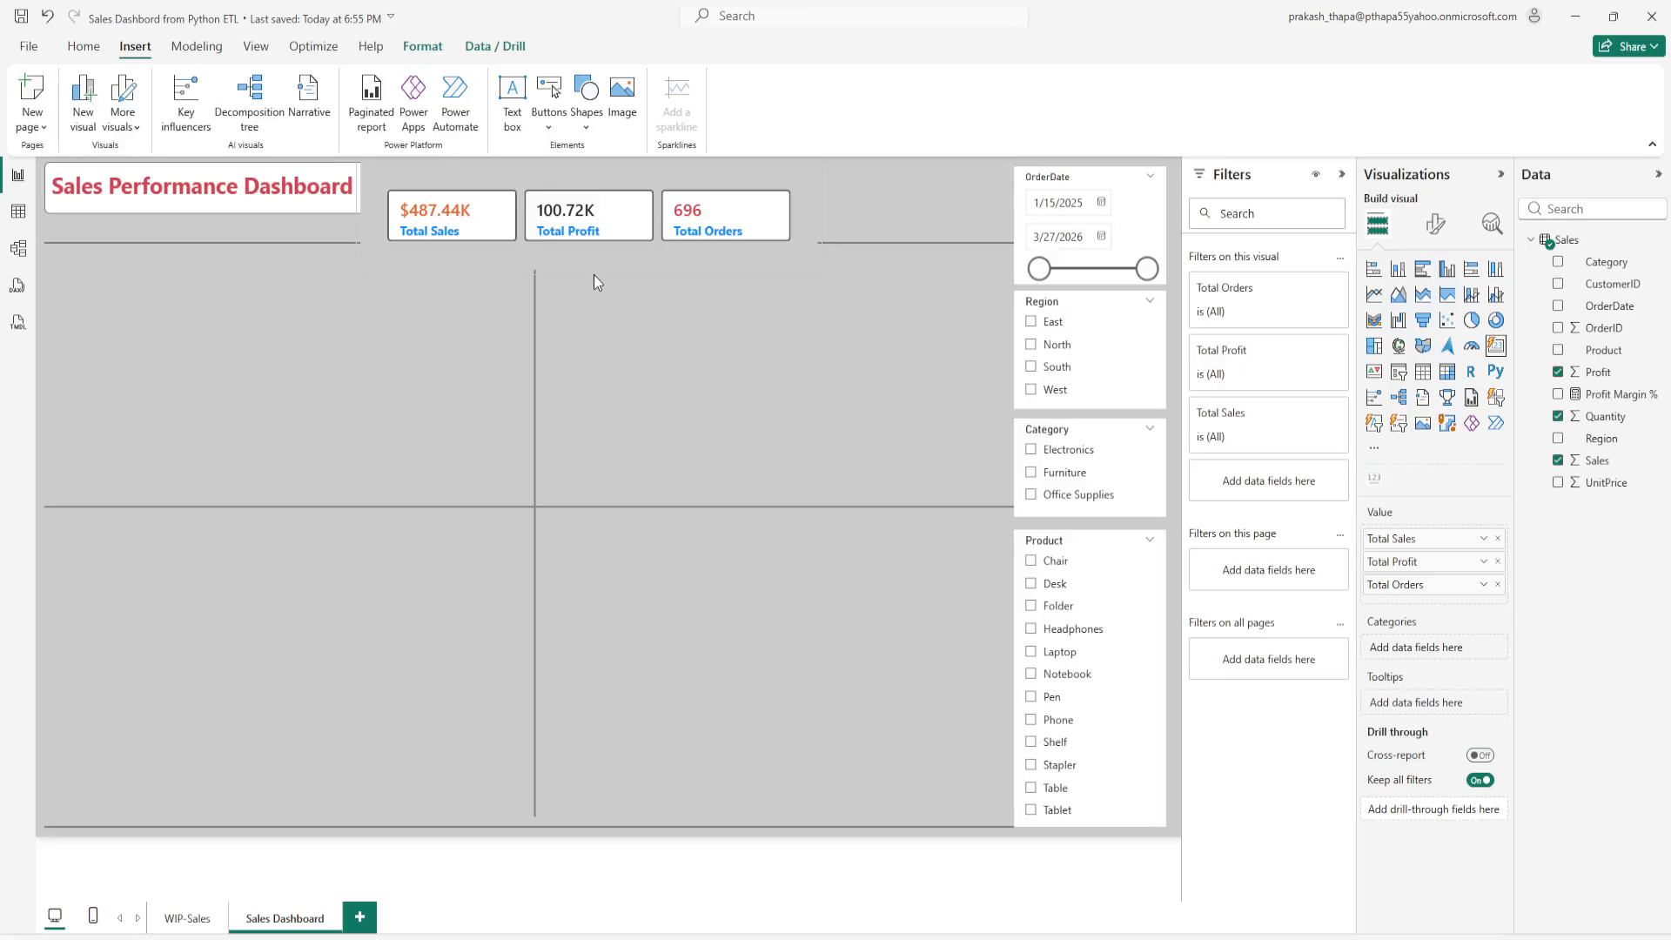
left_click(673, 228)
left_click(591, 273)
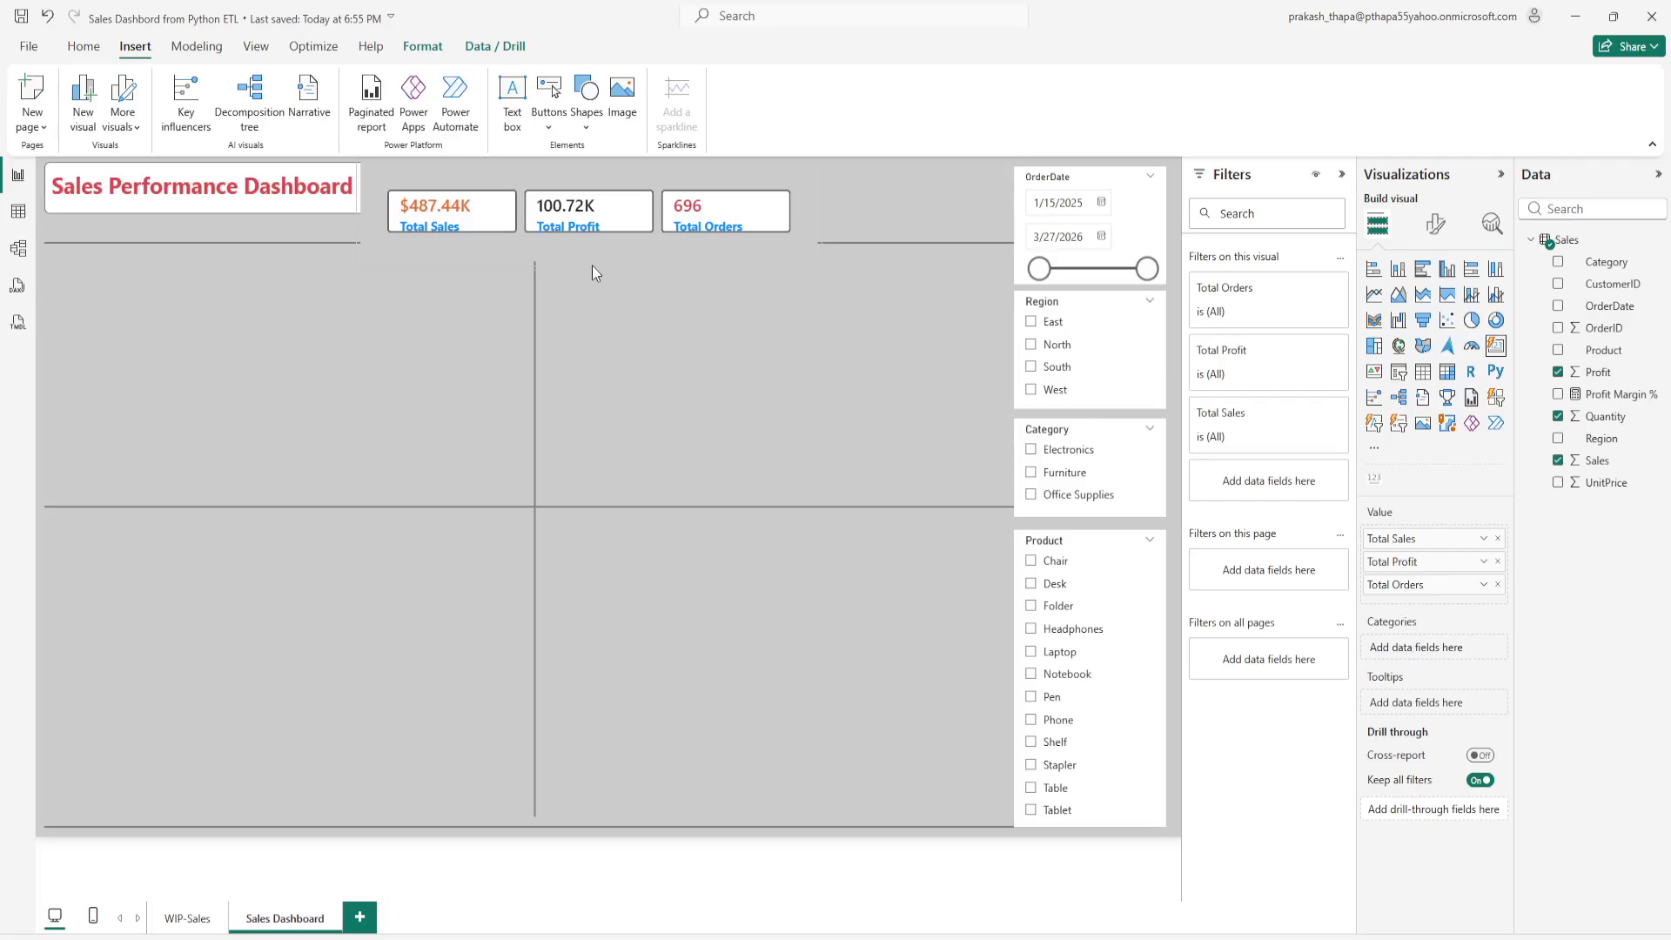
left_click(867, 209)
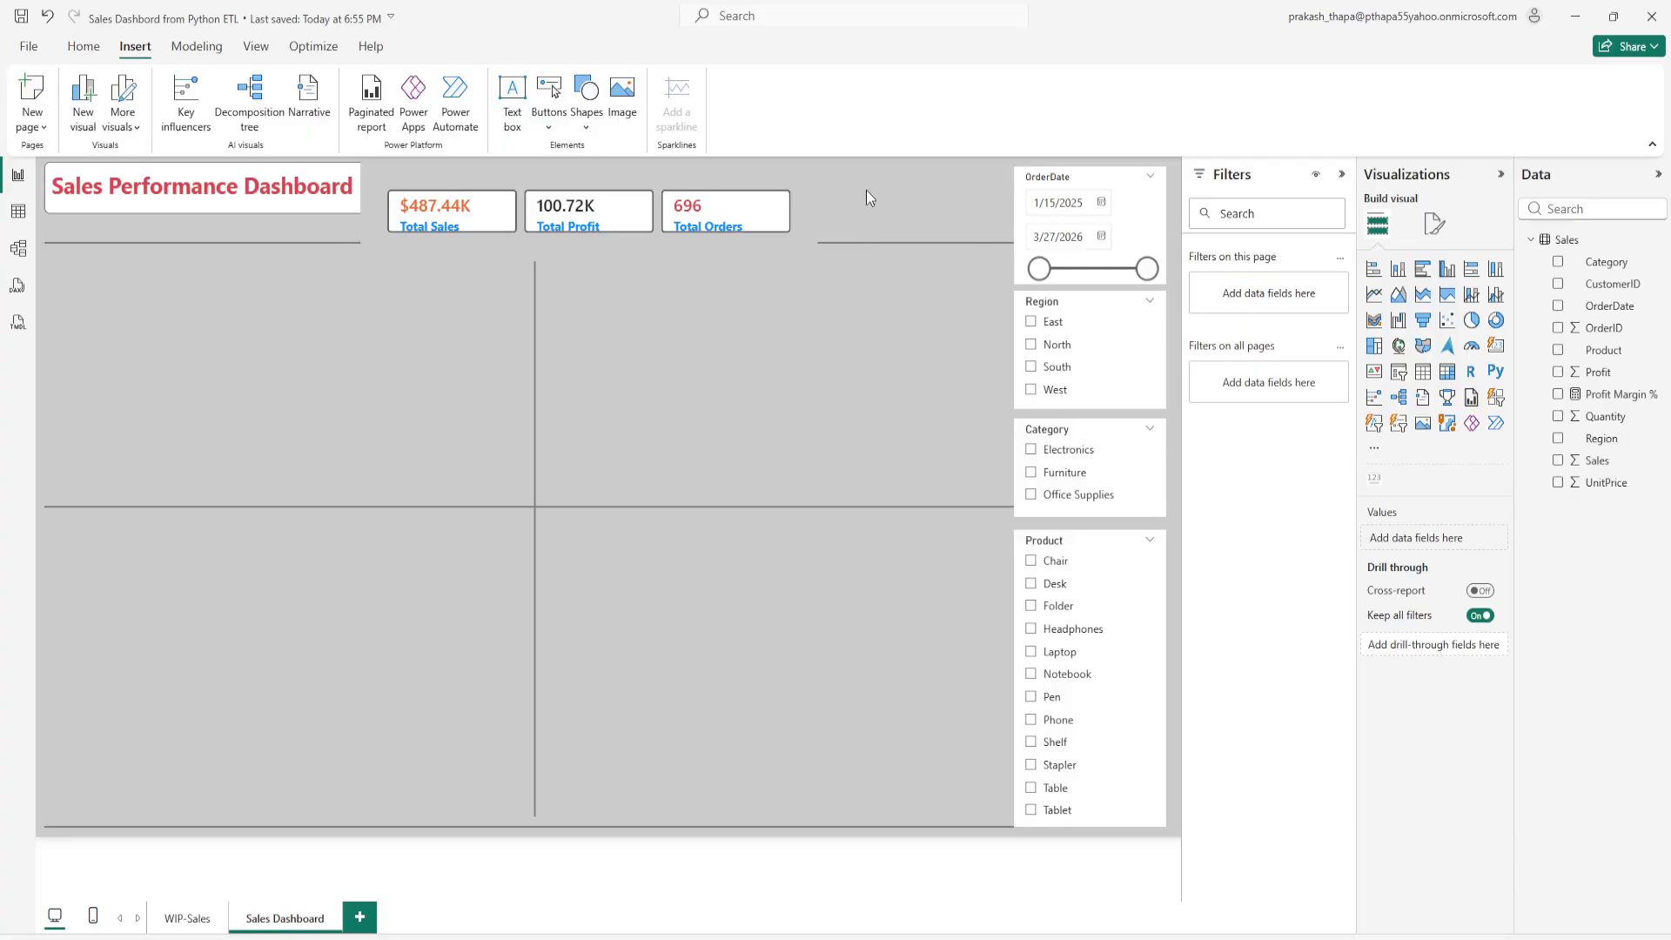
left_click(689, 257)
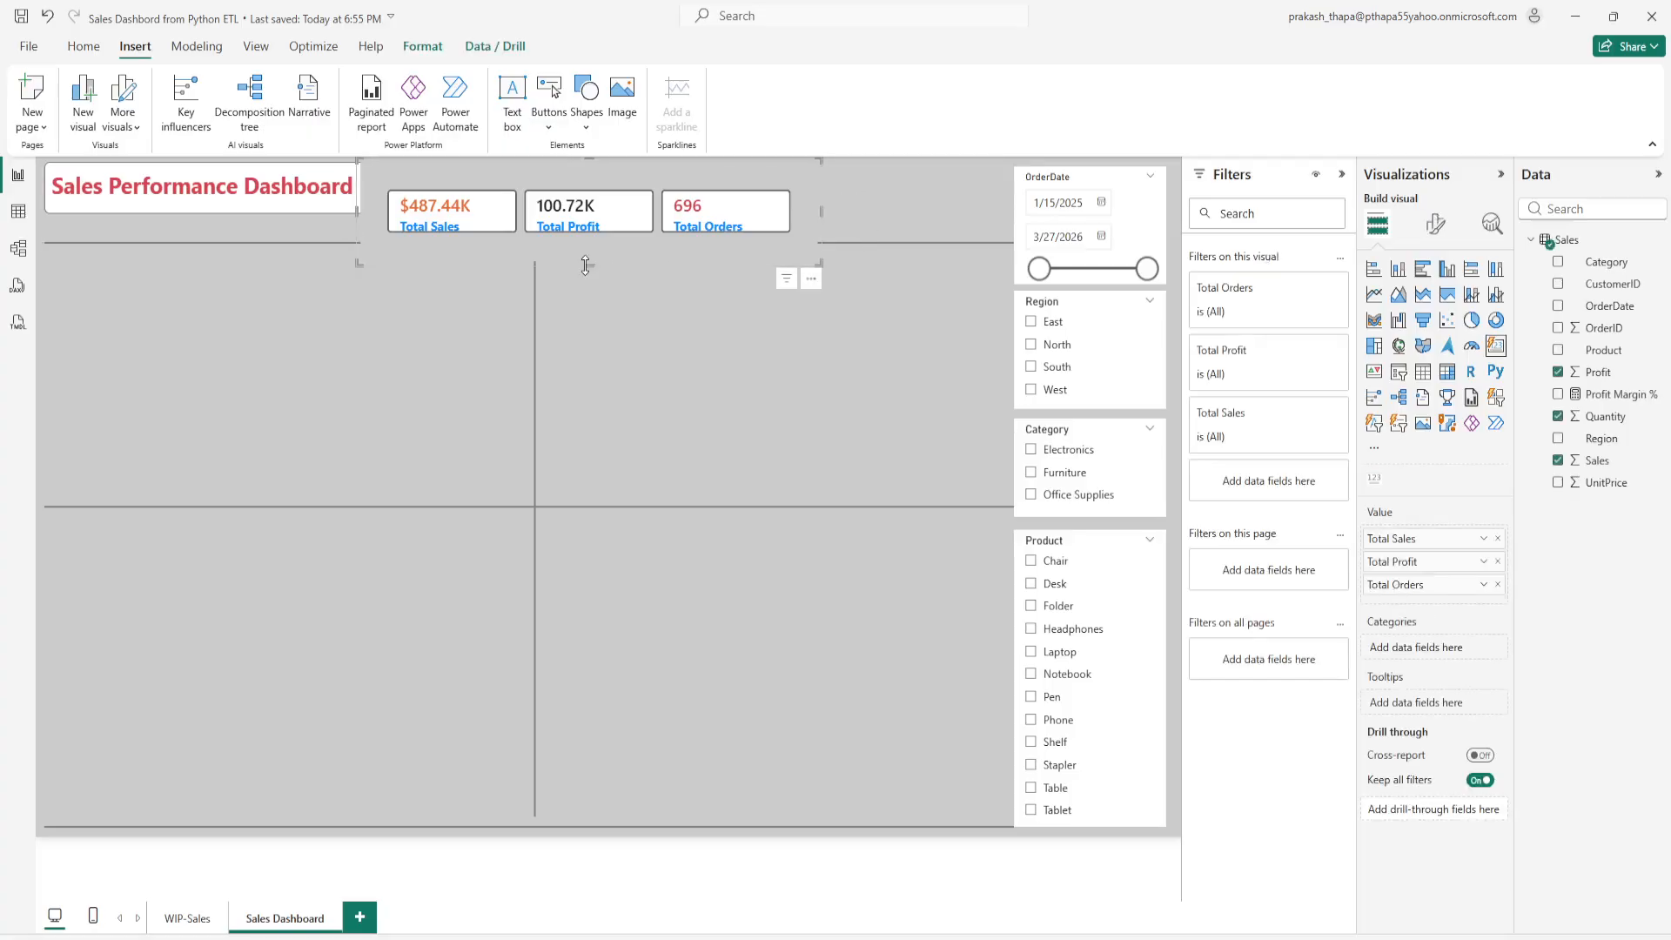
left_click(742, 315)
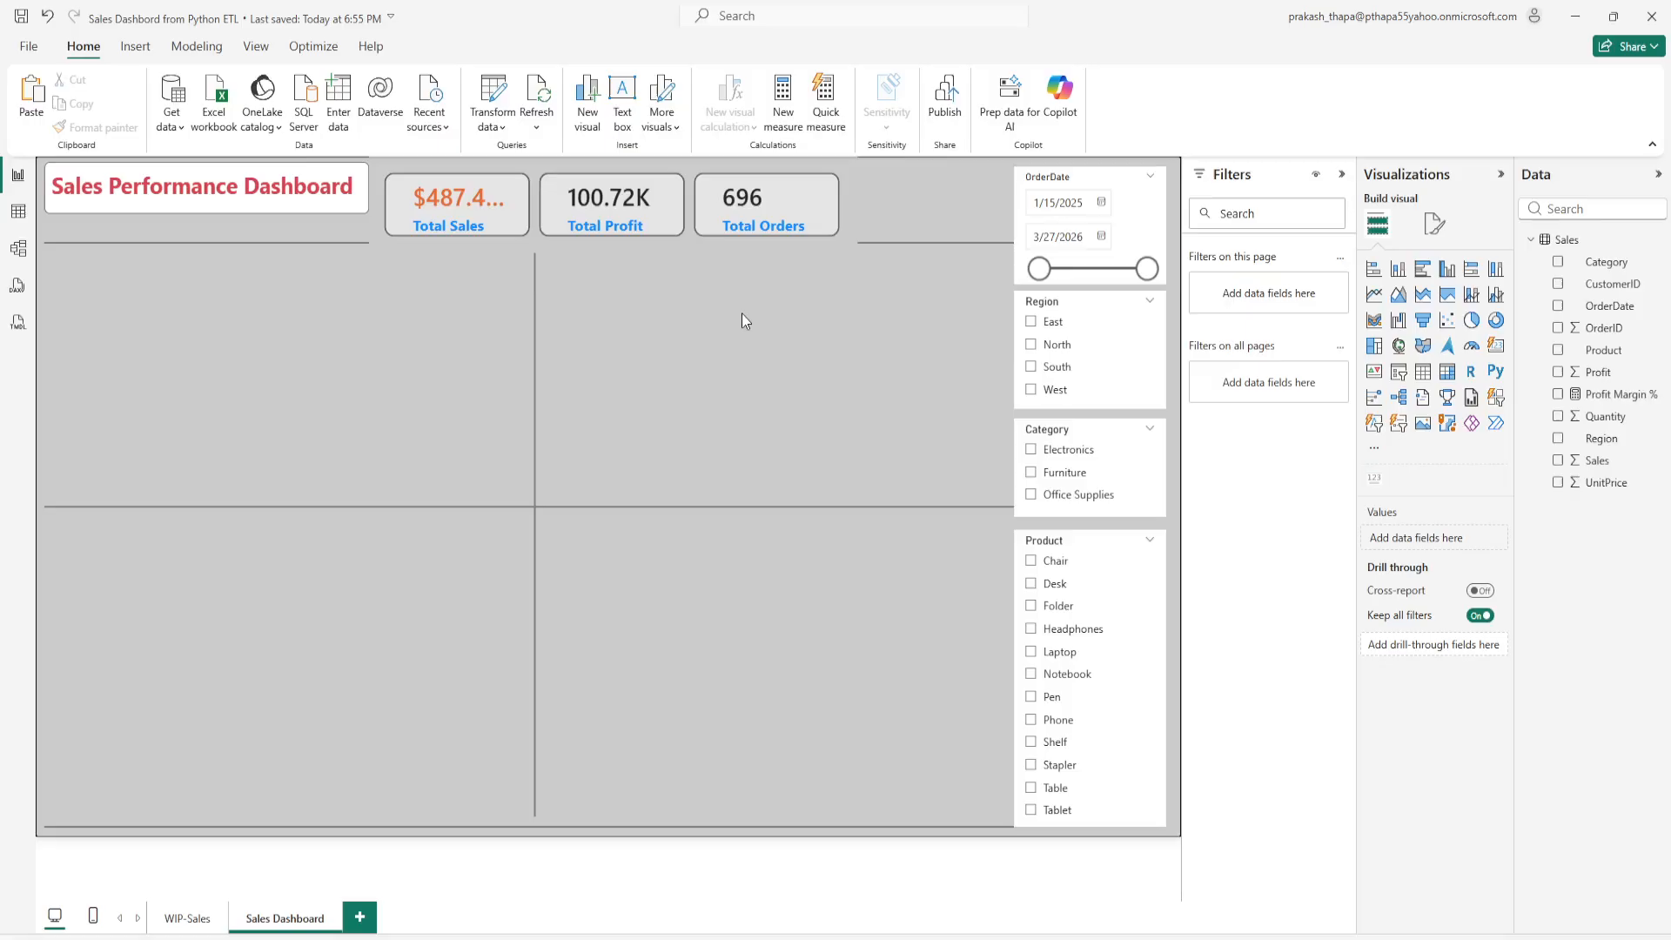
left_click(803, 170)
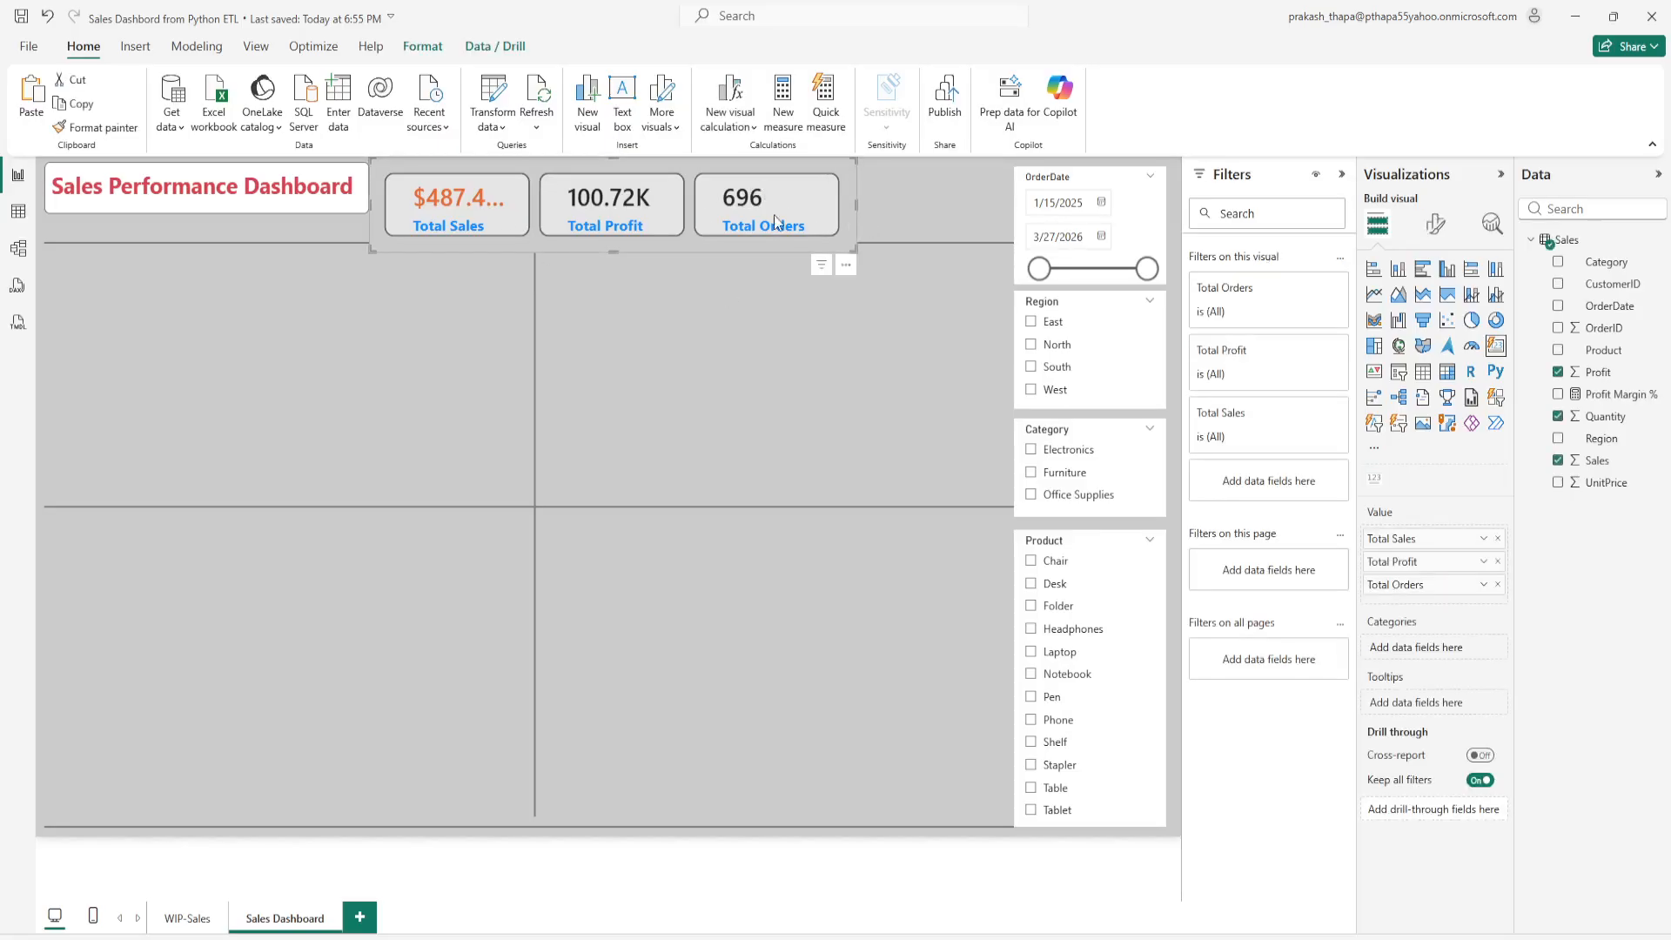
left_click(839, 259)
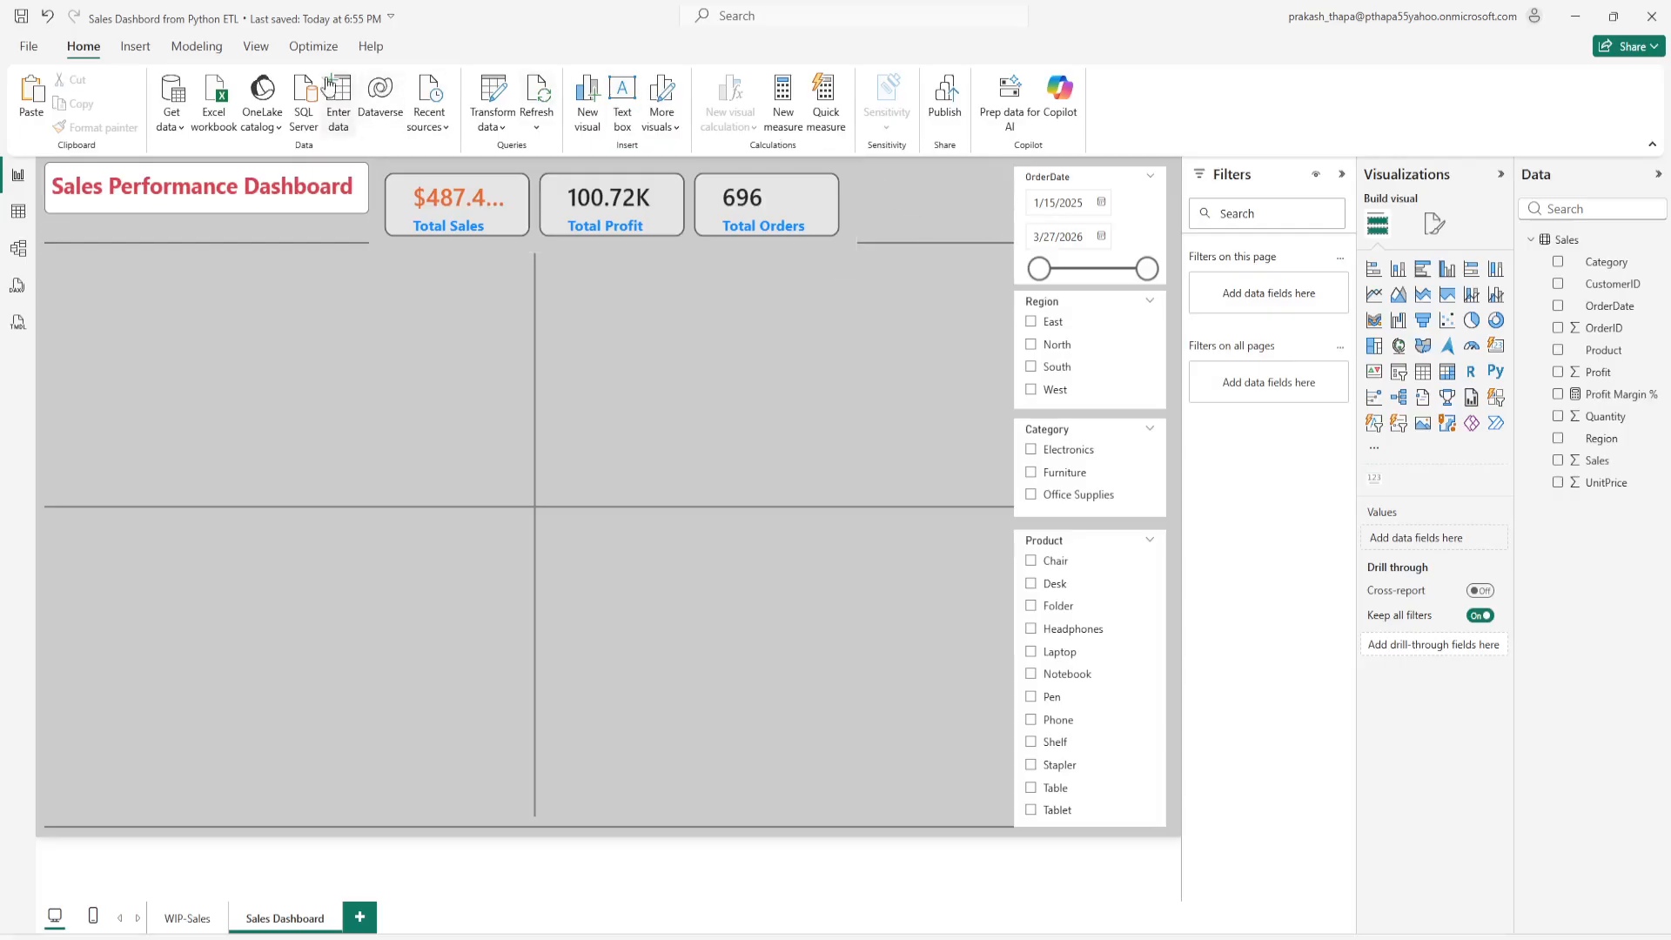
Step: Move the KPI card visual beneath the horizontal divider line shape in the page's layer order
left_click(252, 50)
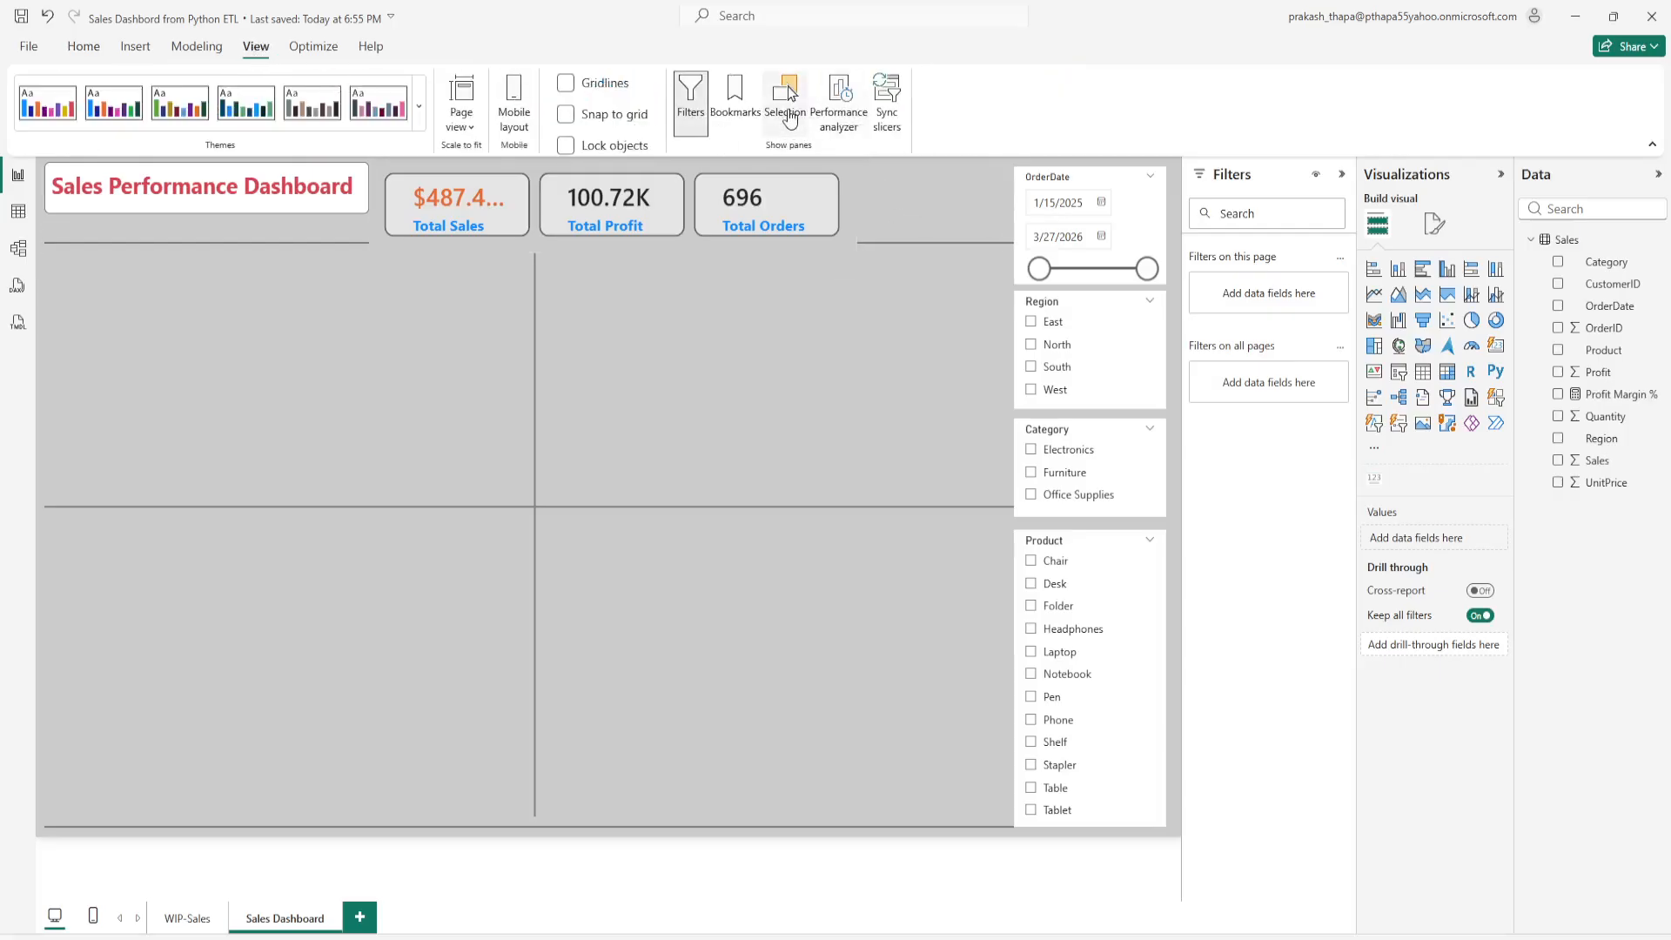
left_click(789, 116)
left_click(738, 219)
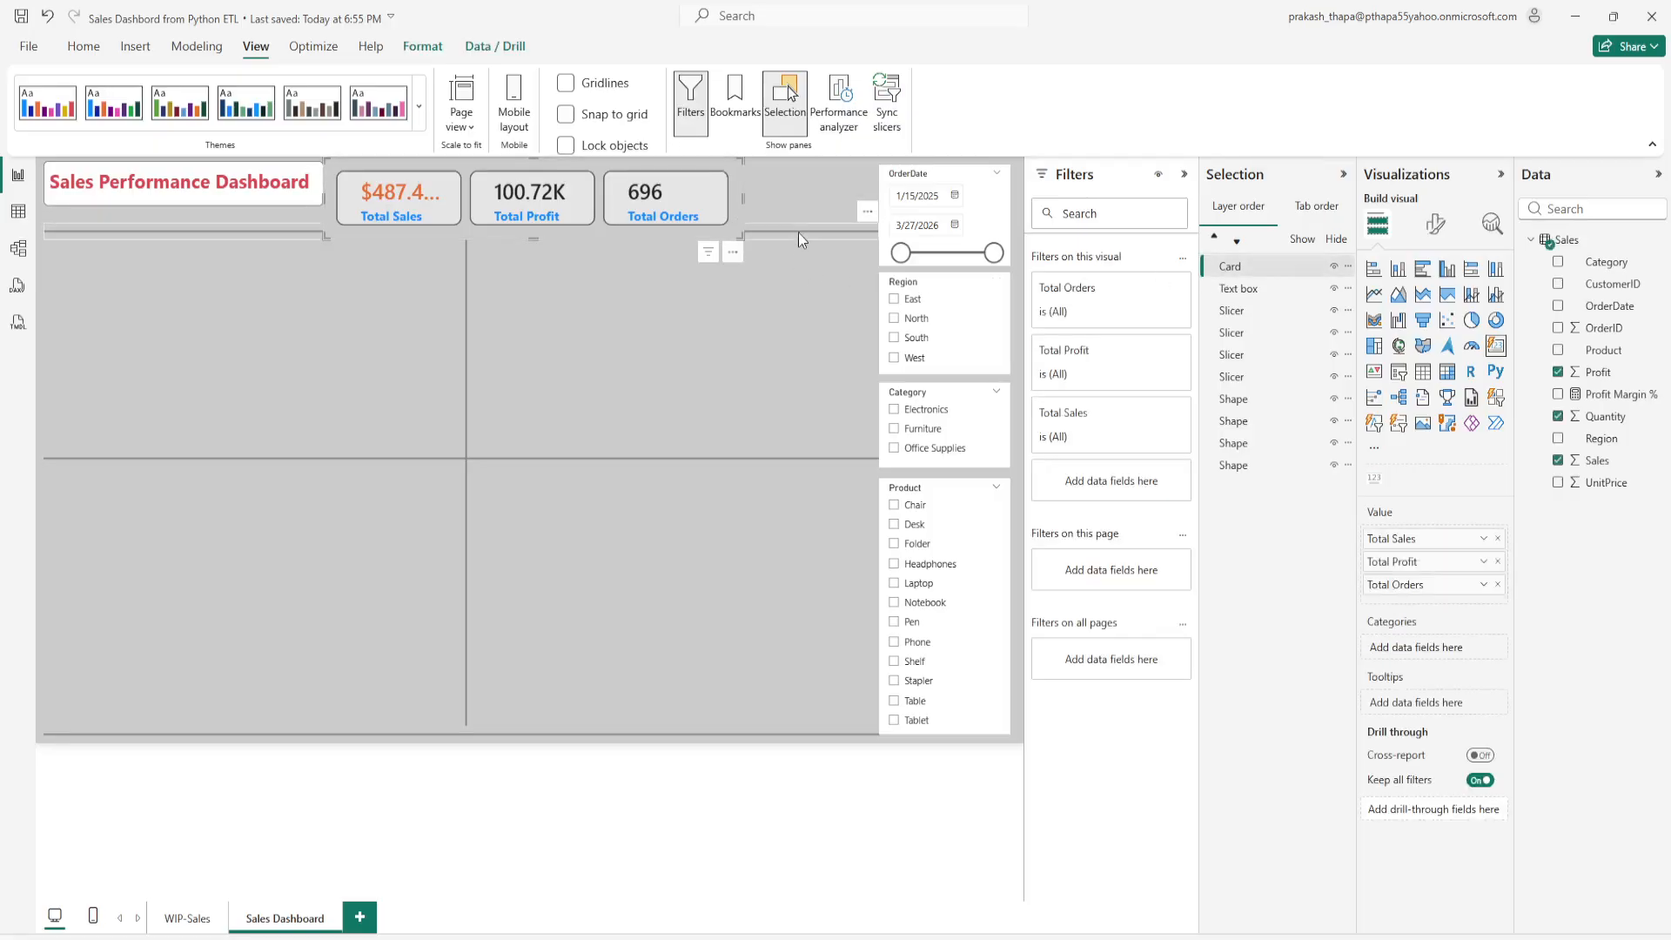
left_click(1248, 424)
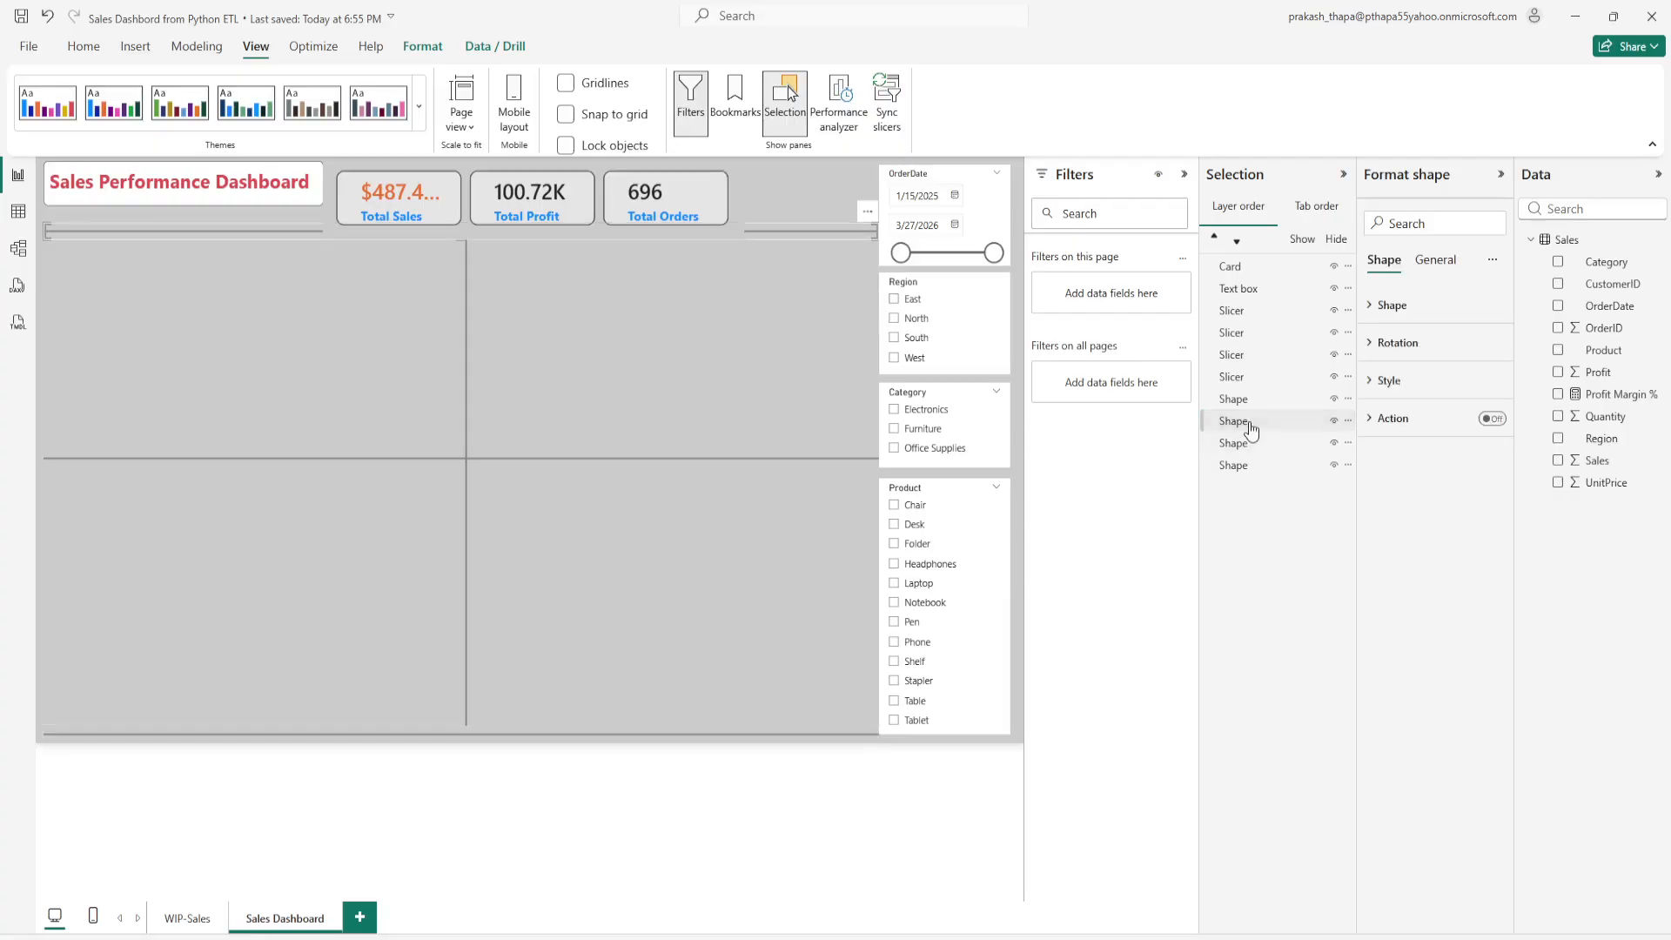
left_click_drag(1242, 276, 1240, 428)
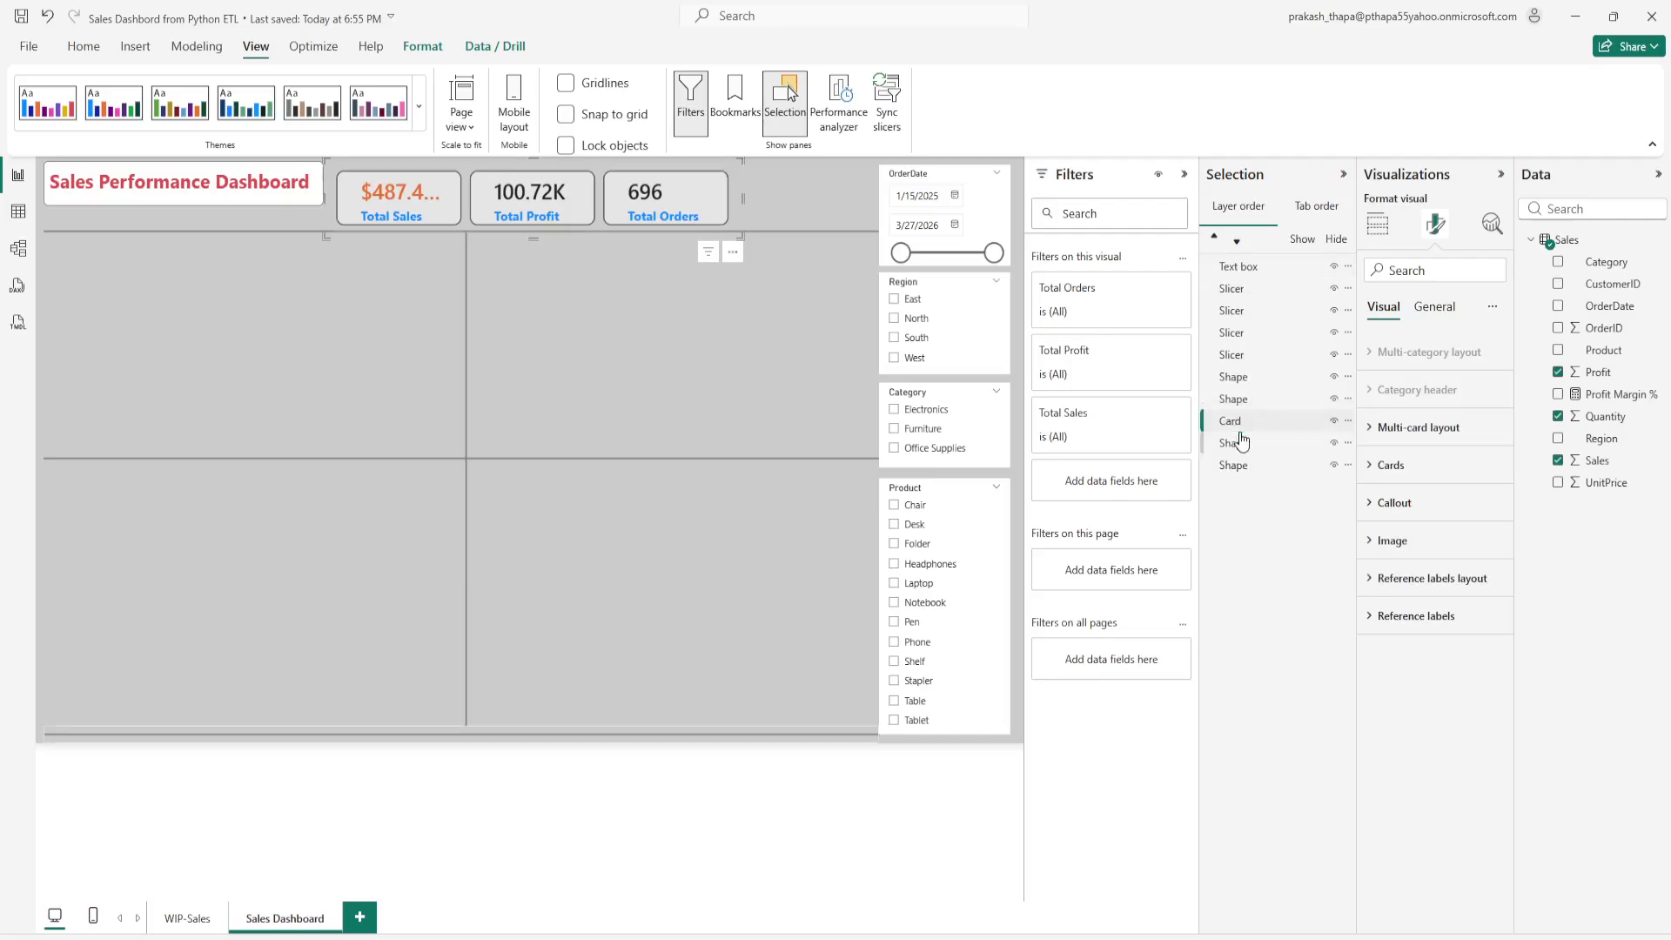
left_click(818, 198)
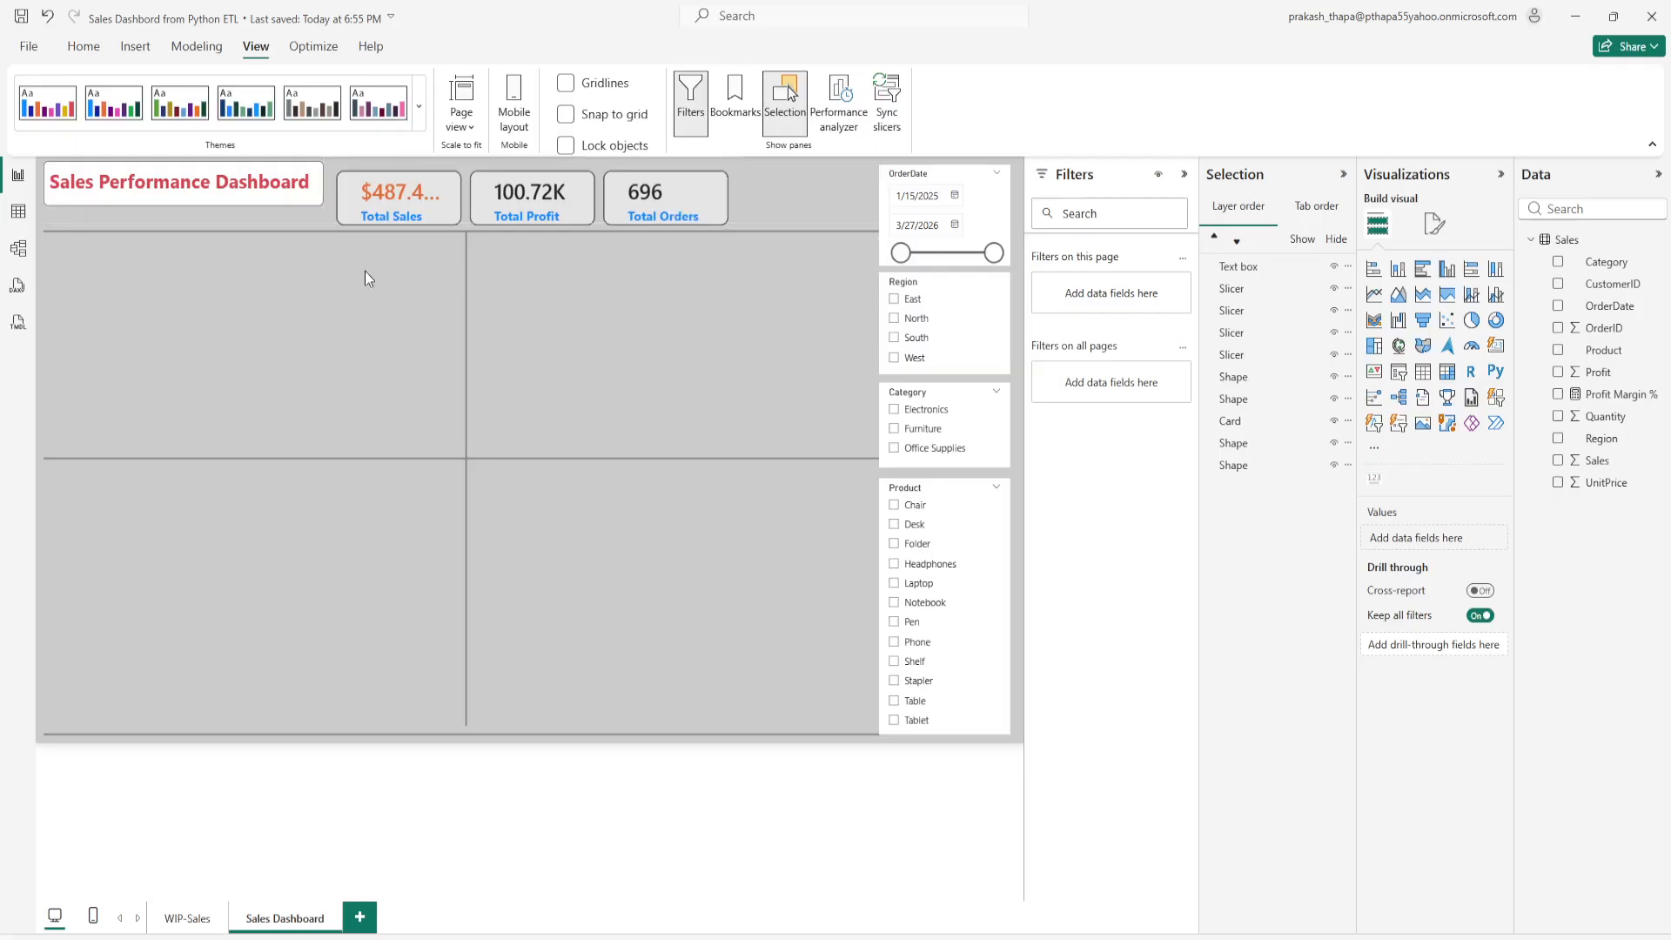
left_click(786, 86)
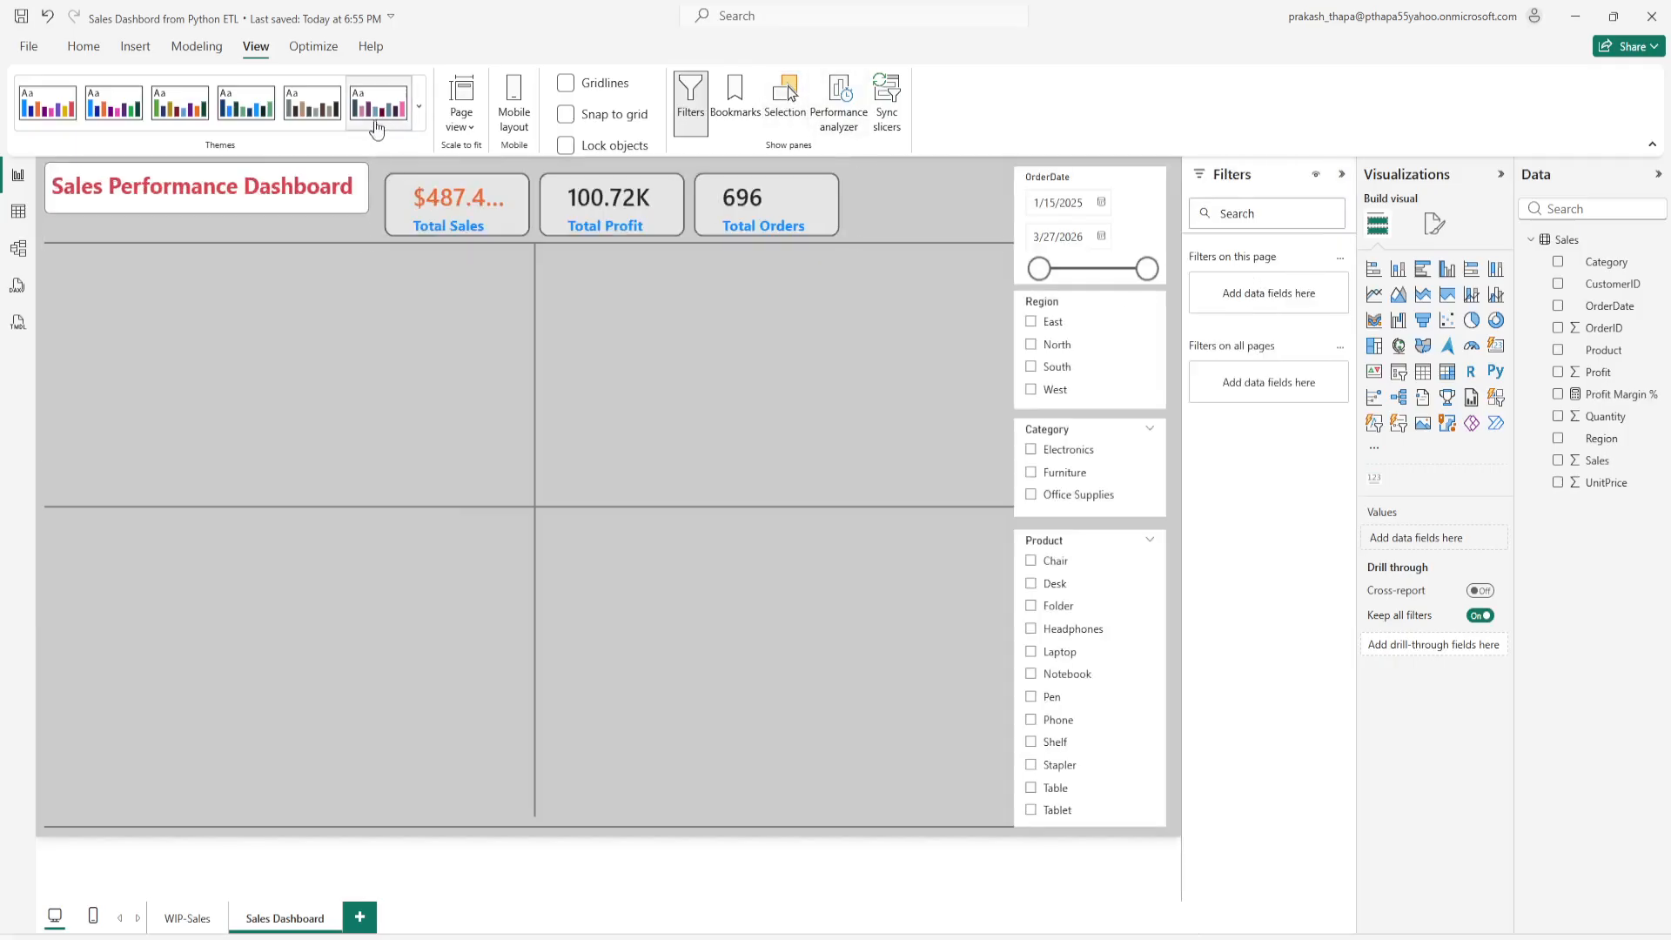
left_click(84, 47)
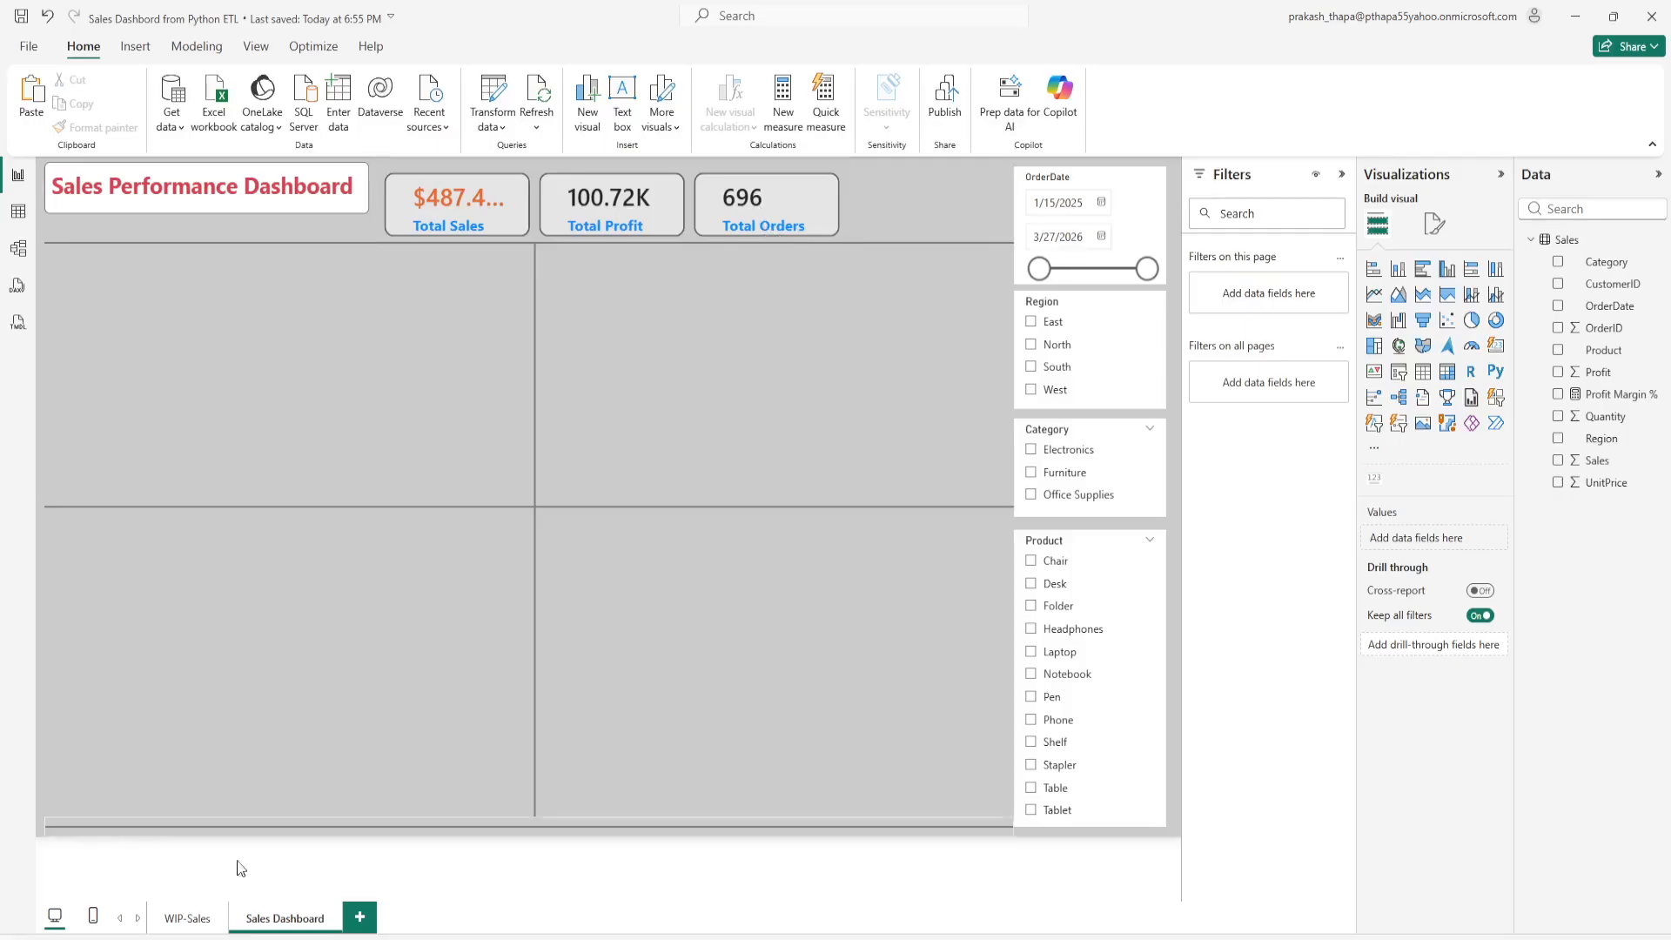
Step: Compare the KPI cards with the WIP-Sales page and widen the Sales Dashboard card visual, keeping its height tall enough for the labels
left_click(173, 920)
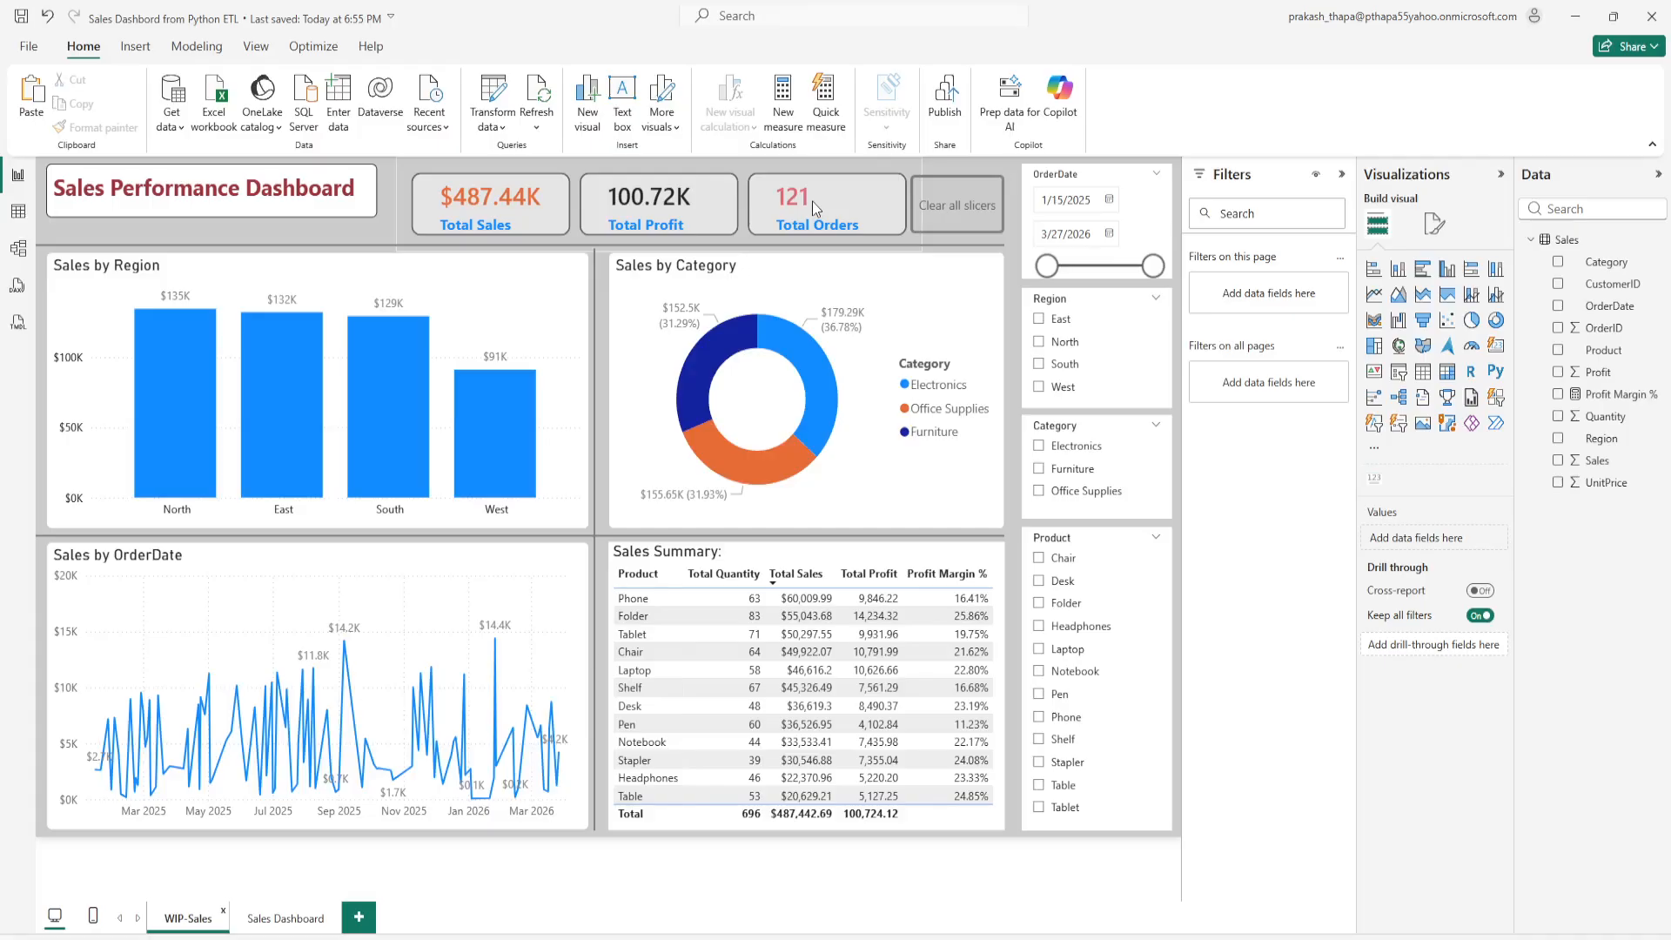
left_click(973, 218)
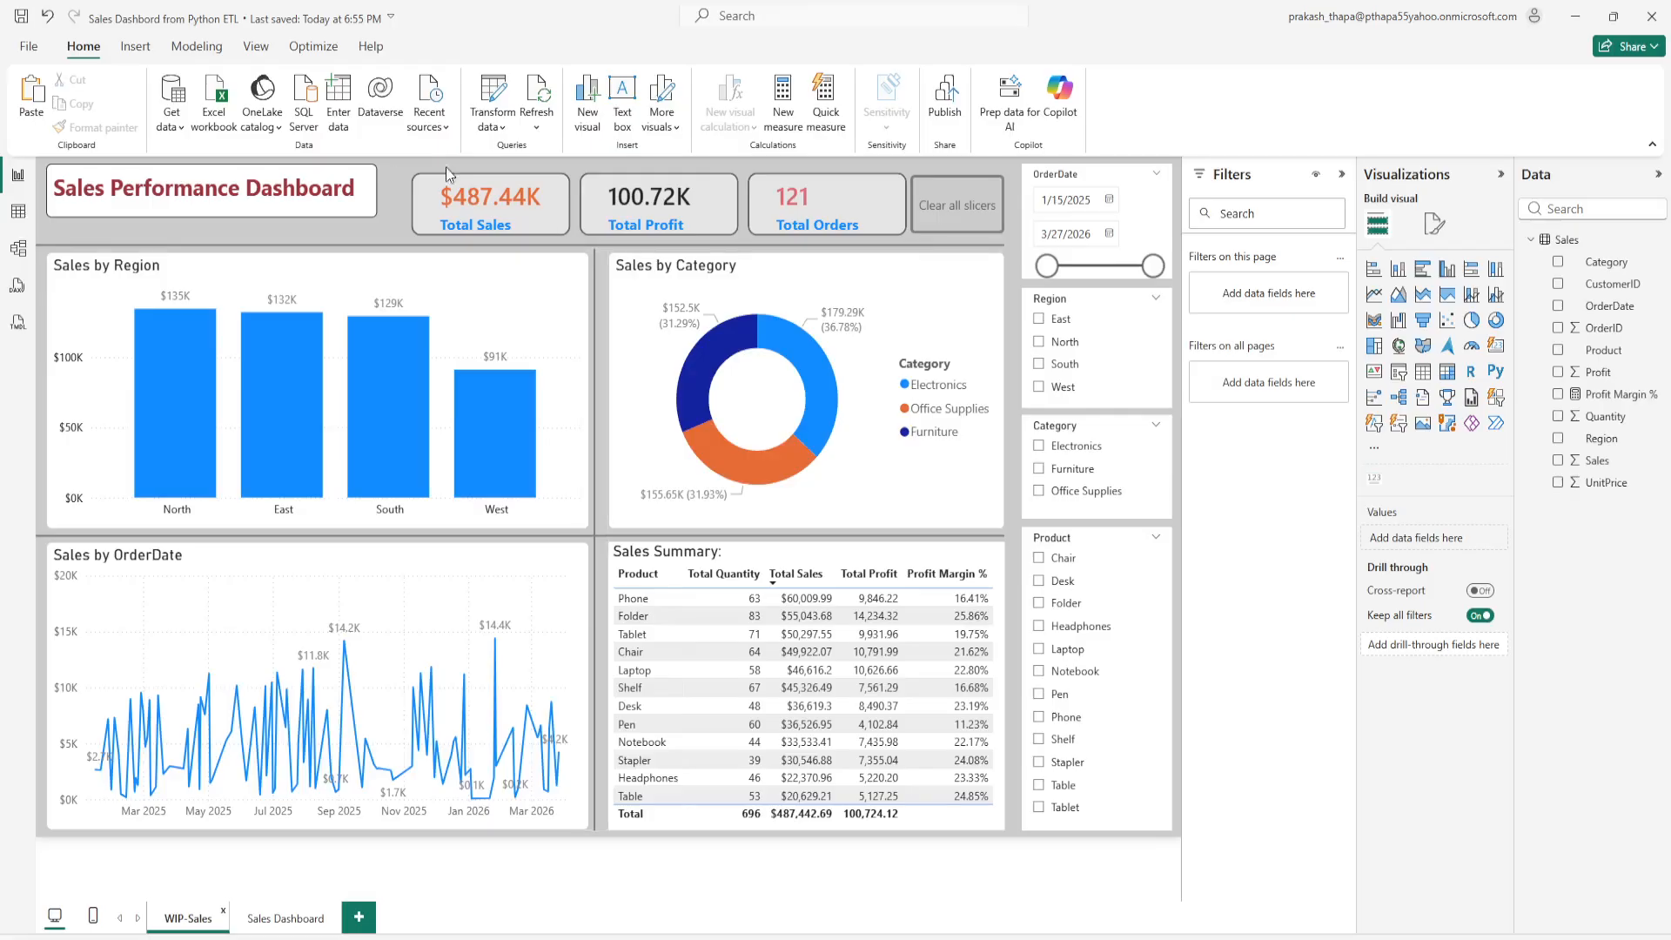
left_click(303, 920)
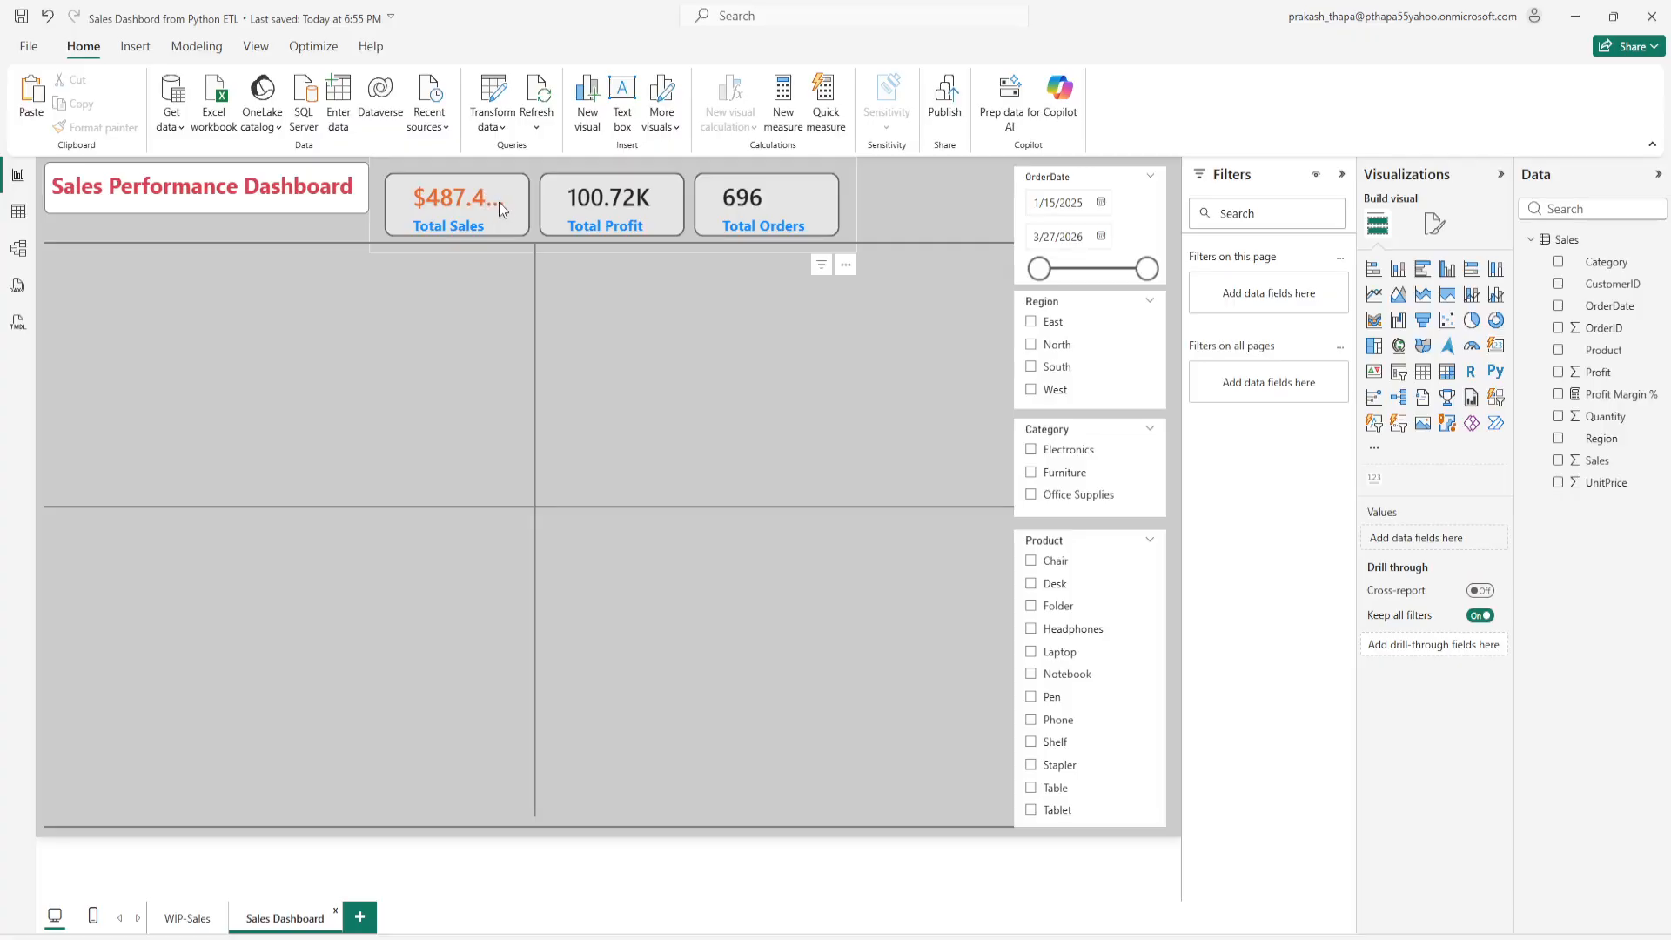
left_click(848, 211)
left_click_drag(858, 251, 883, 240)
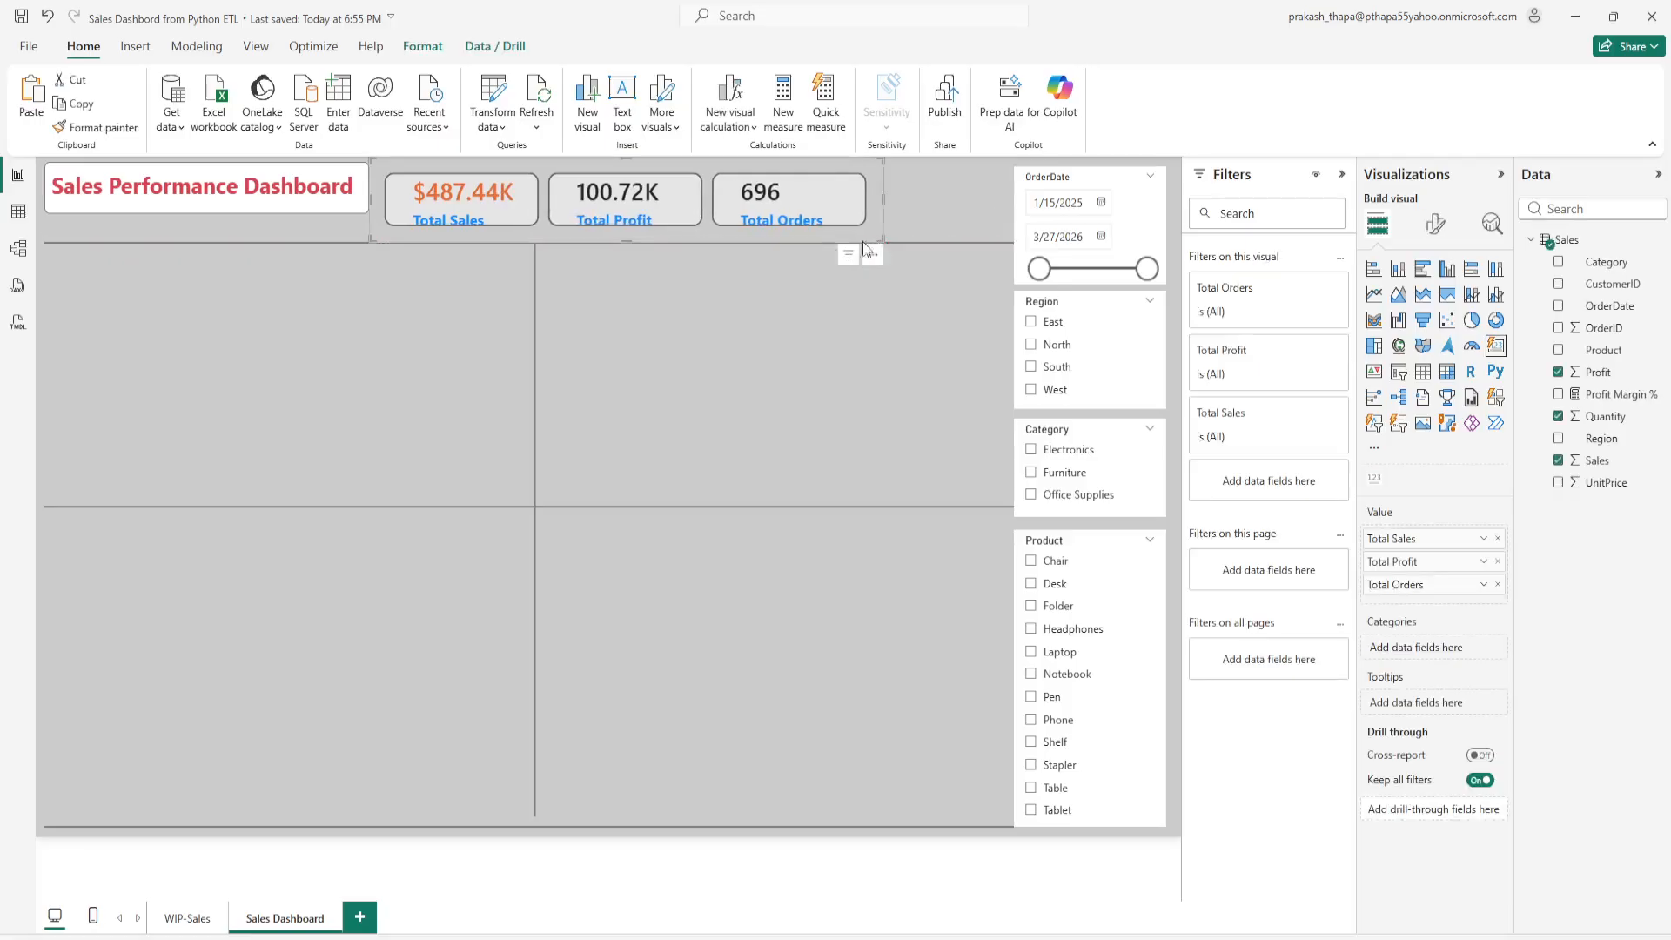
left_click_drag(628, 238, 628, 244)
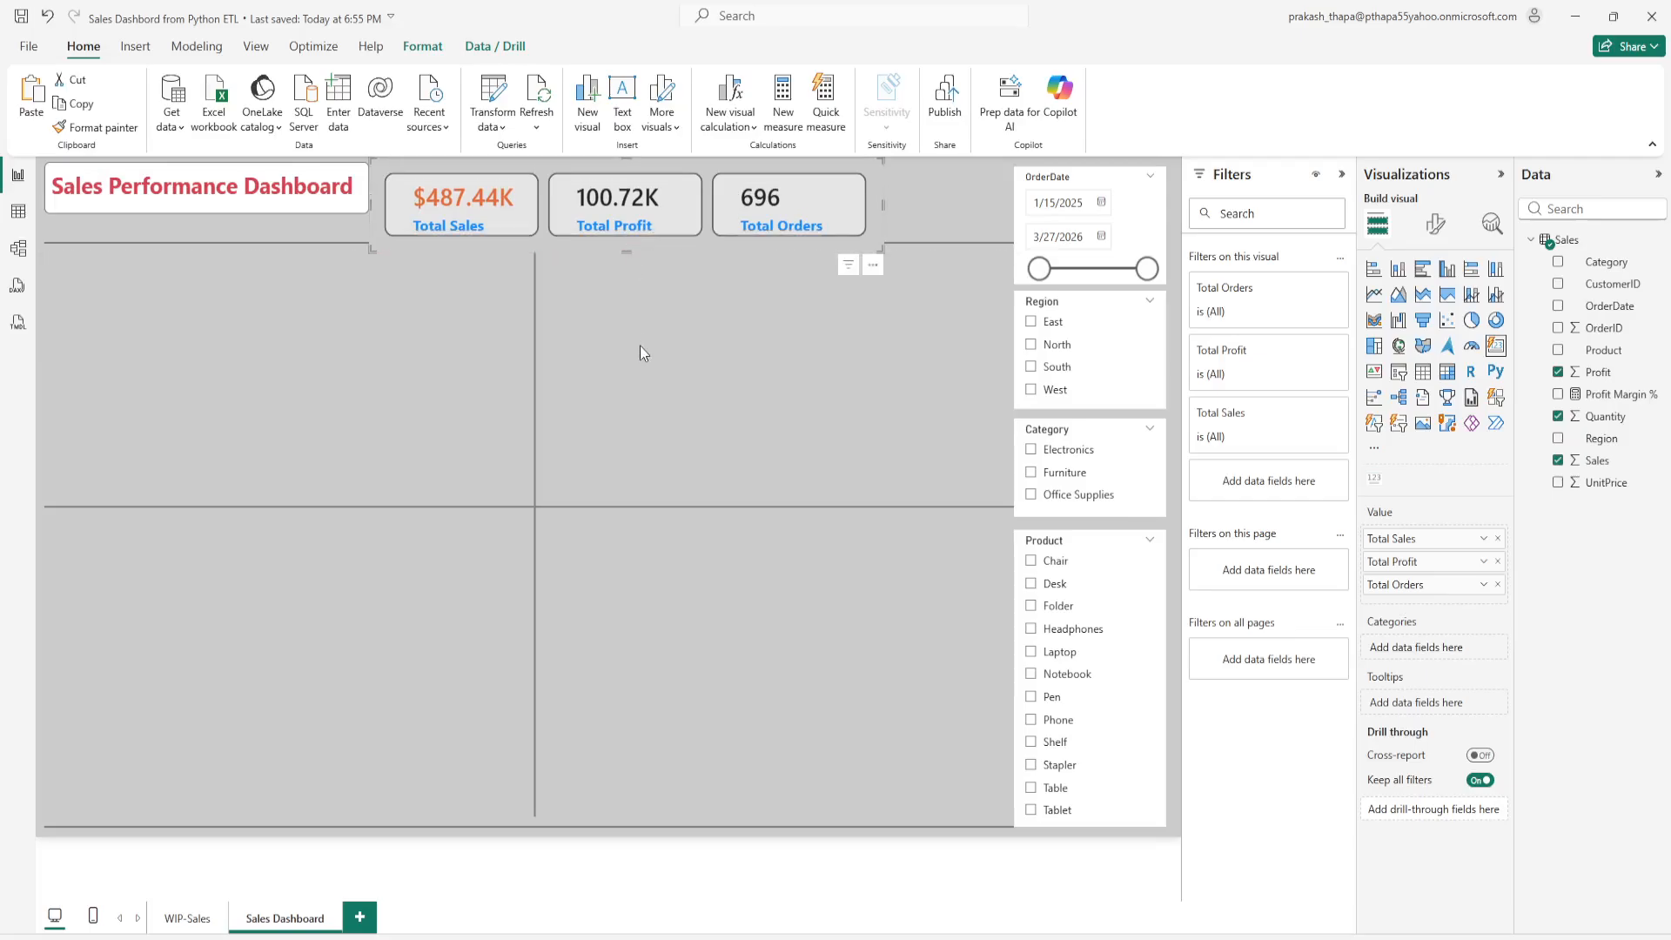
left_click(641, 346)
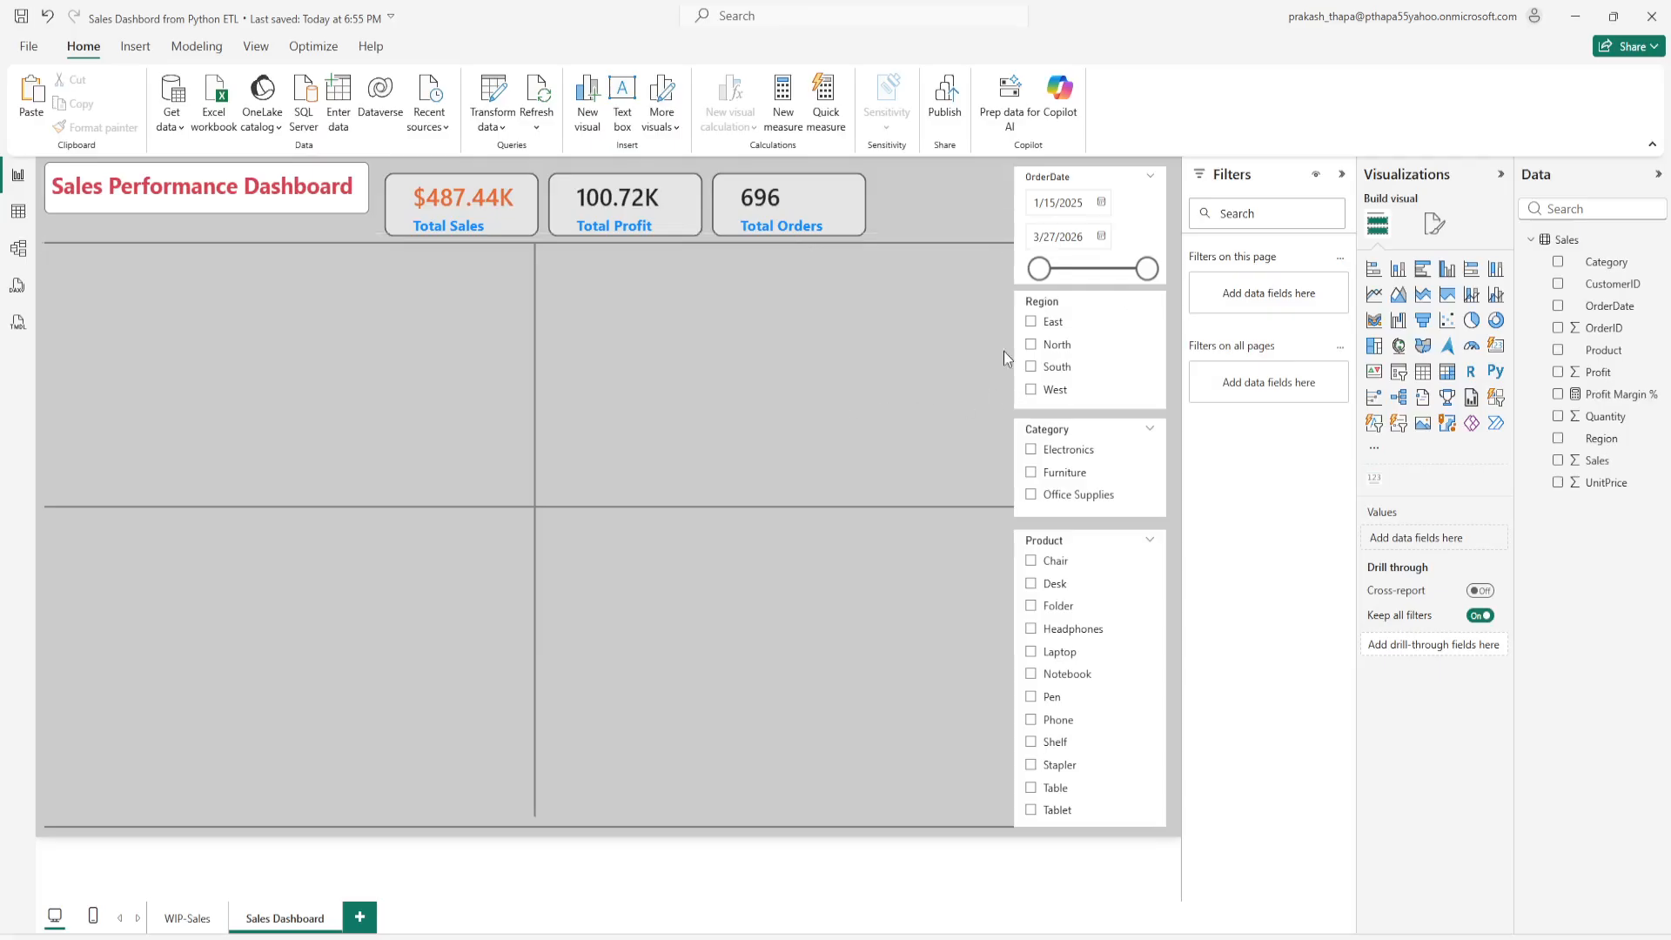
Step: Test the slicers by filtering on region North and category Electronics, and clear both selections
left_click(1045, 344)
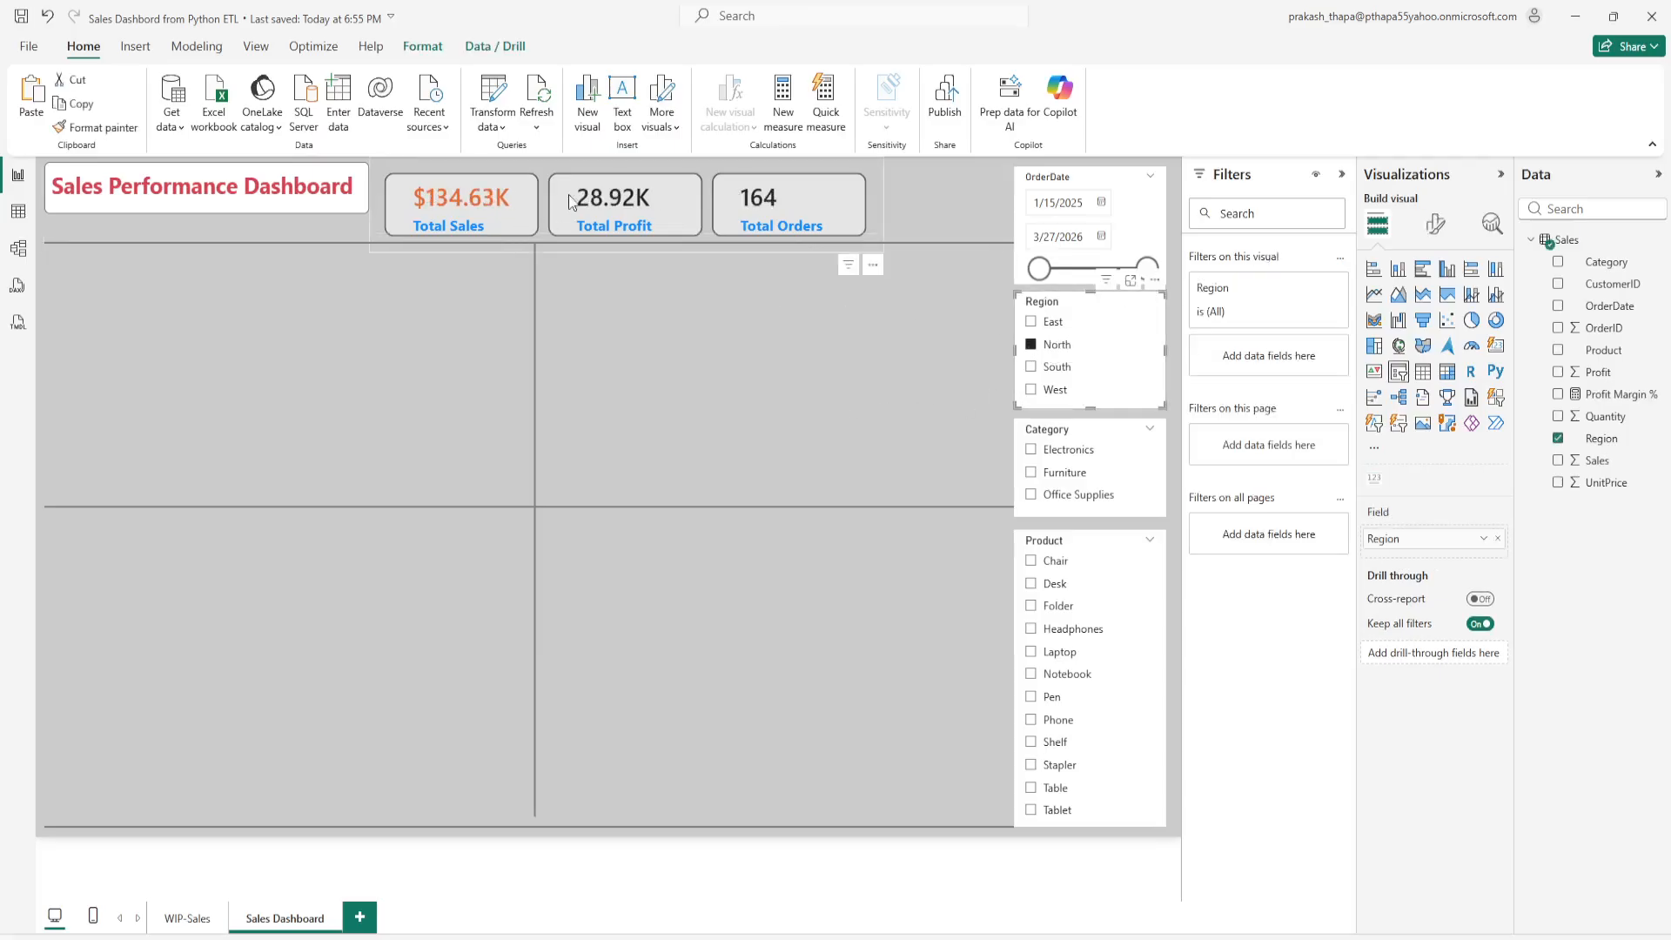
left_click(1051, 449)
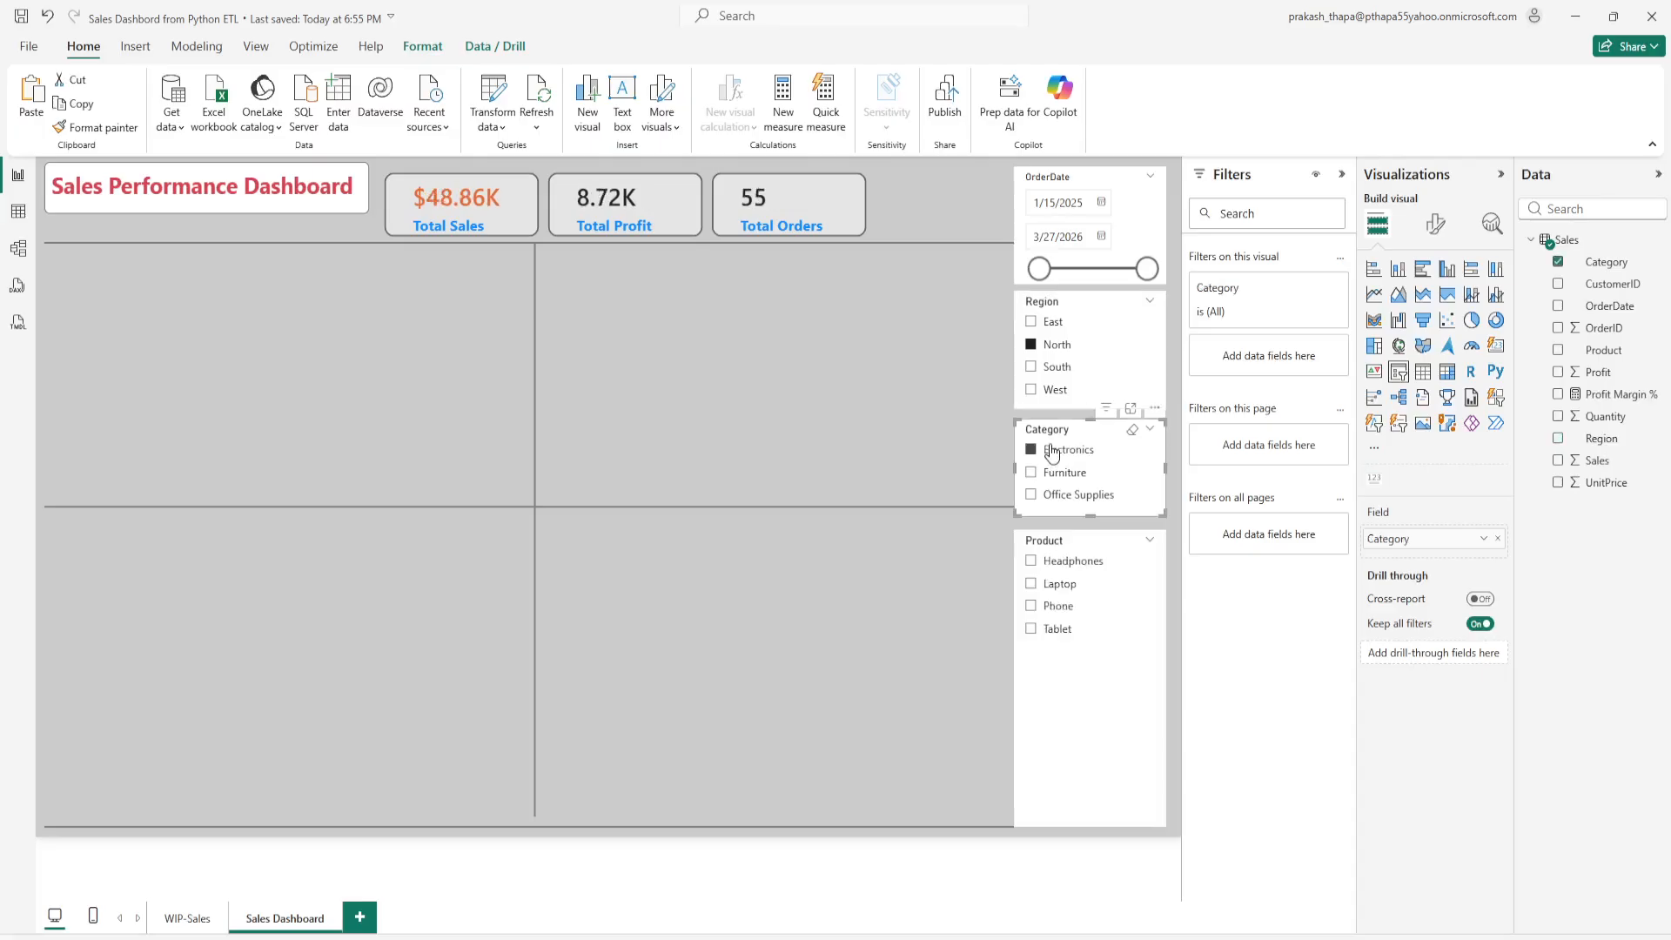
left_click(1133, 429)
left_click(1132, 301)
left_click(938, 193)
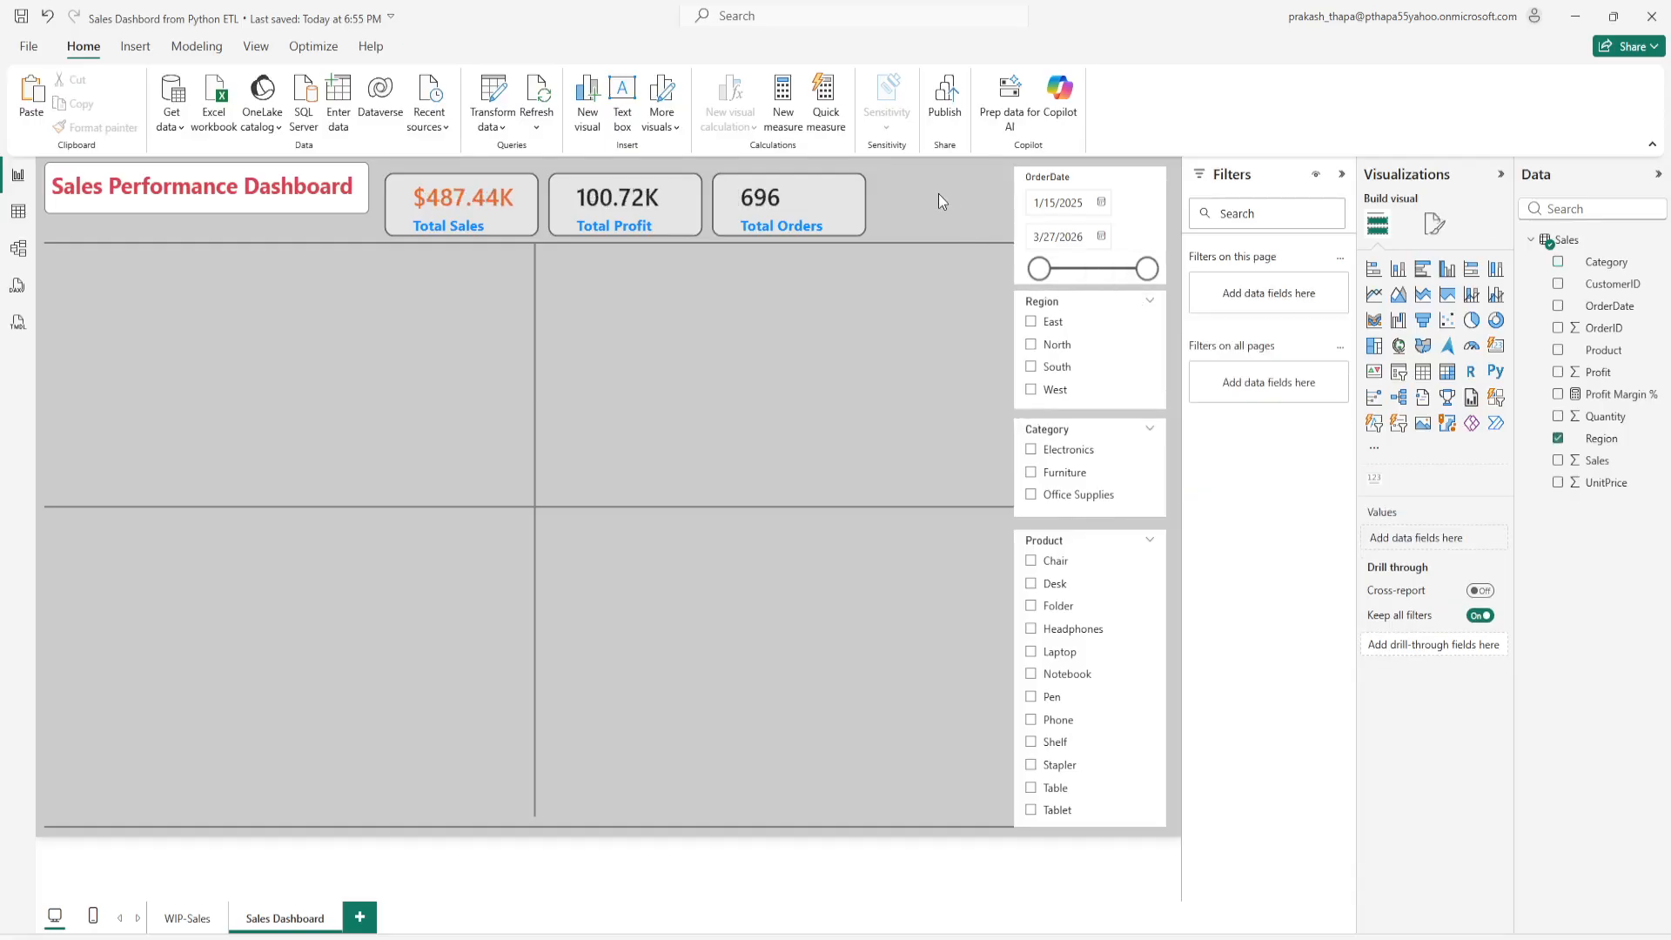
Step: Insert a Clear all slicers button and narrow it to fit between the Total Orders card and the OrderDate slicer
left_click(136, 47)
left_click(549, 117)
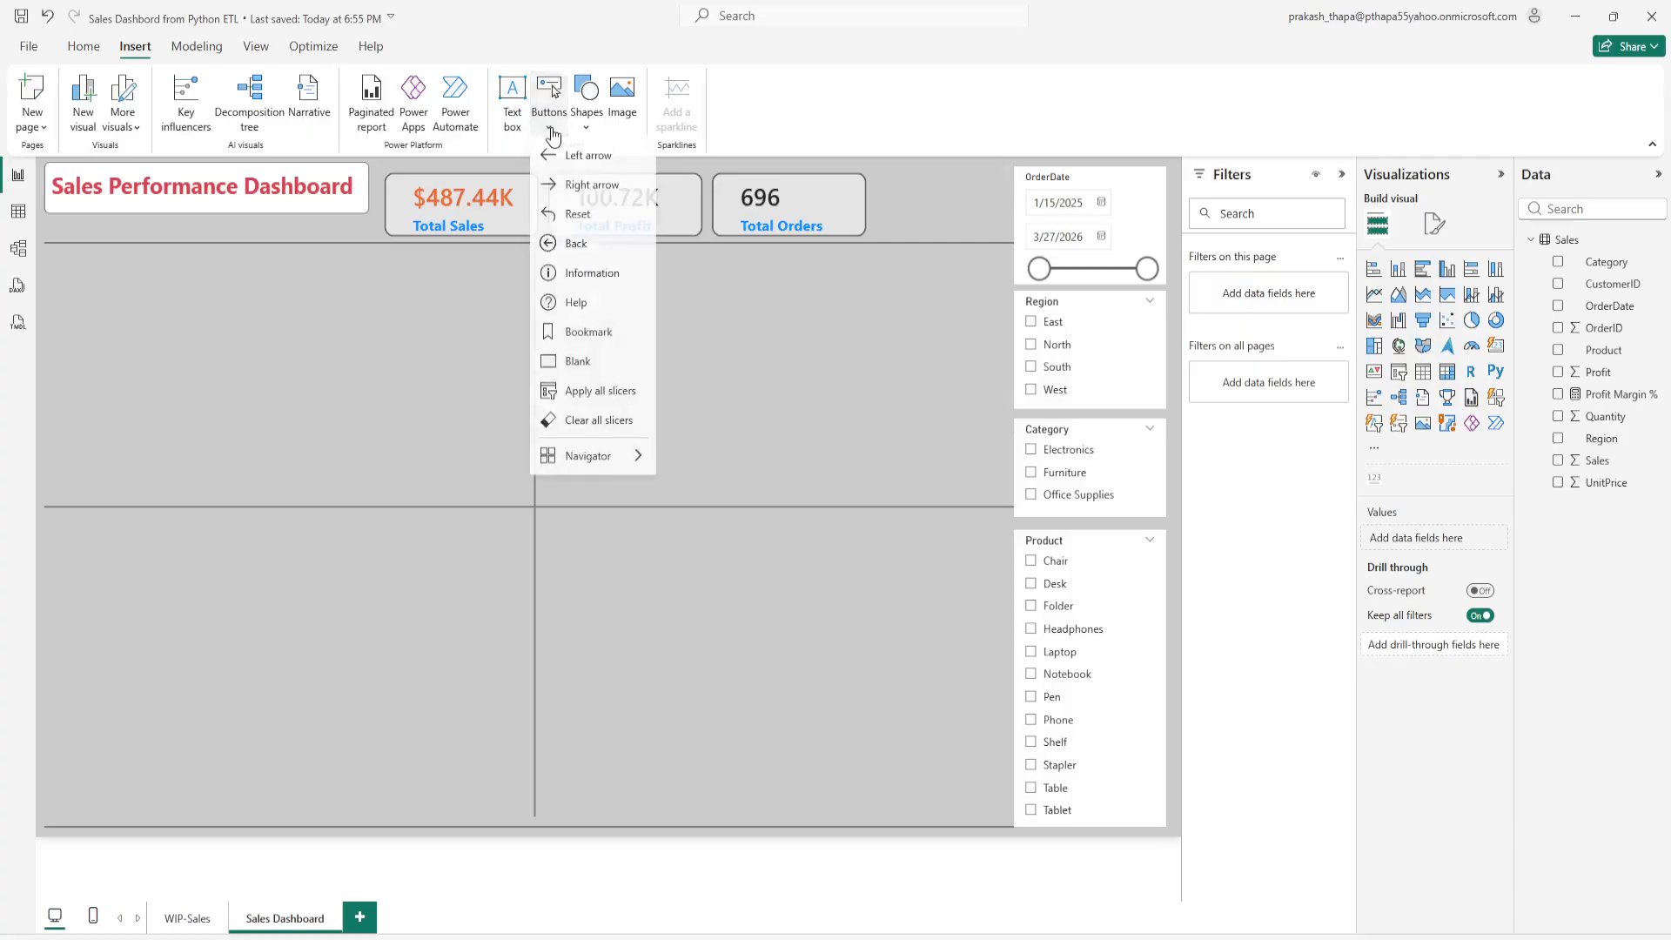
left_click(595, 421)
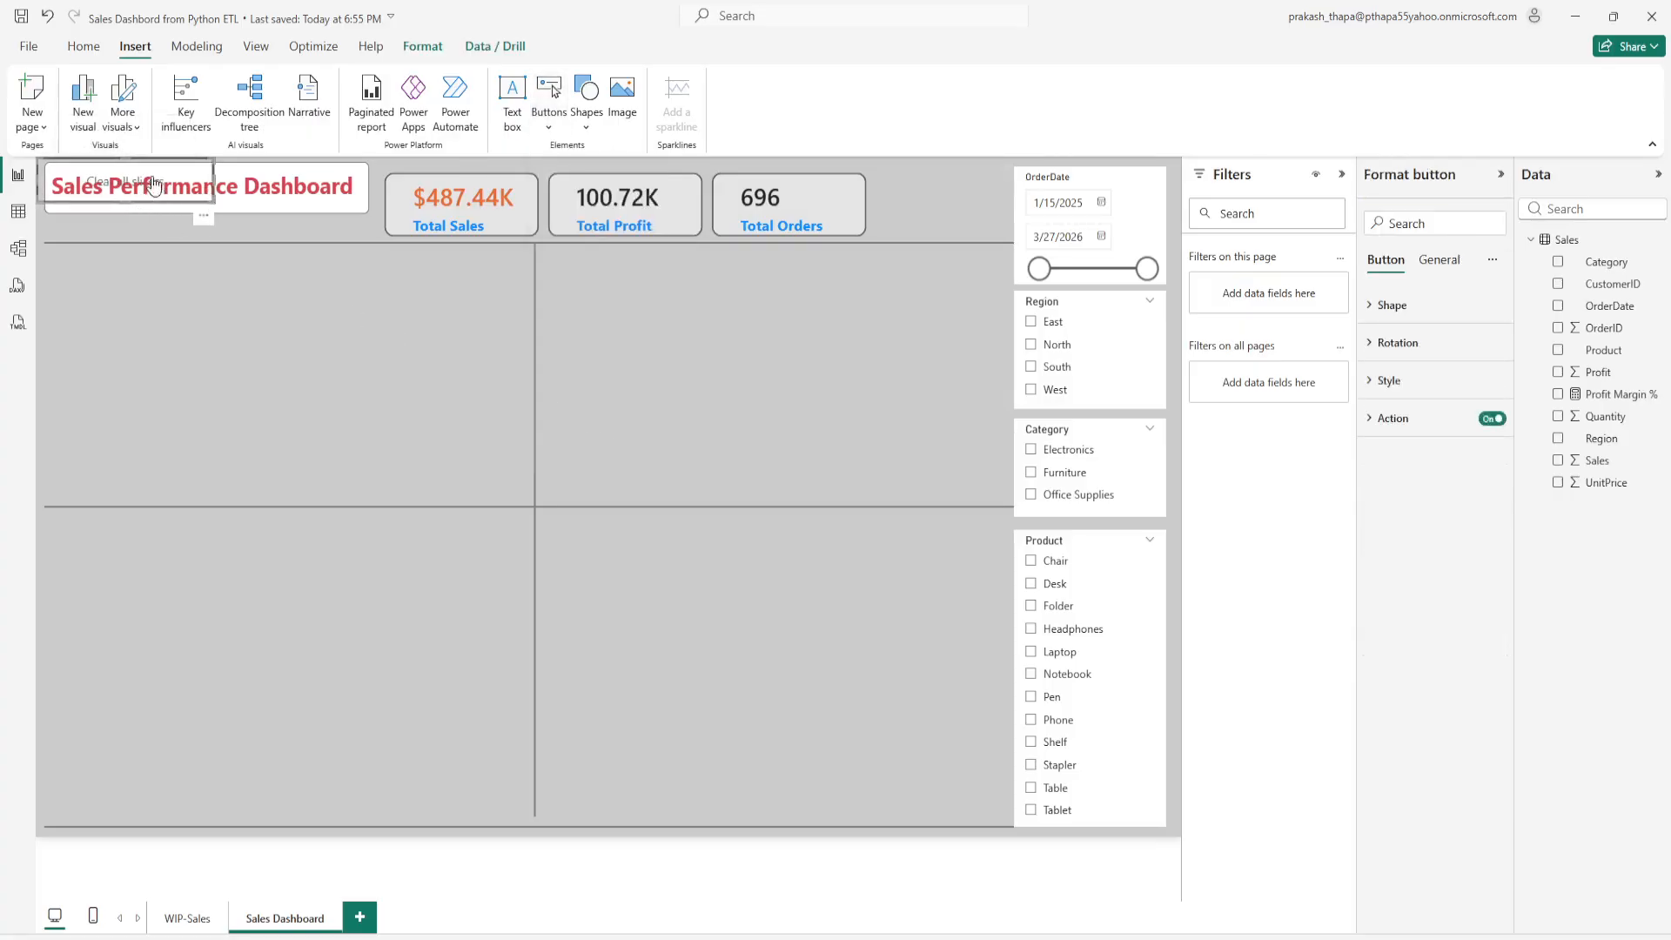
left_click_drag(206, 223, 1001, 234)
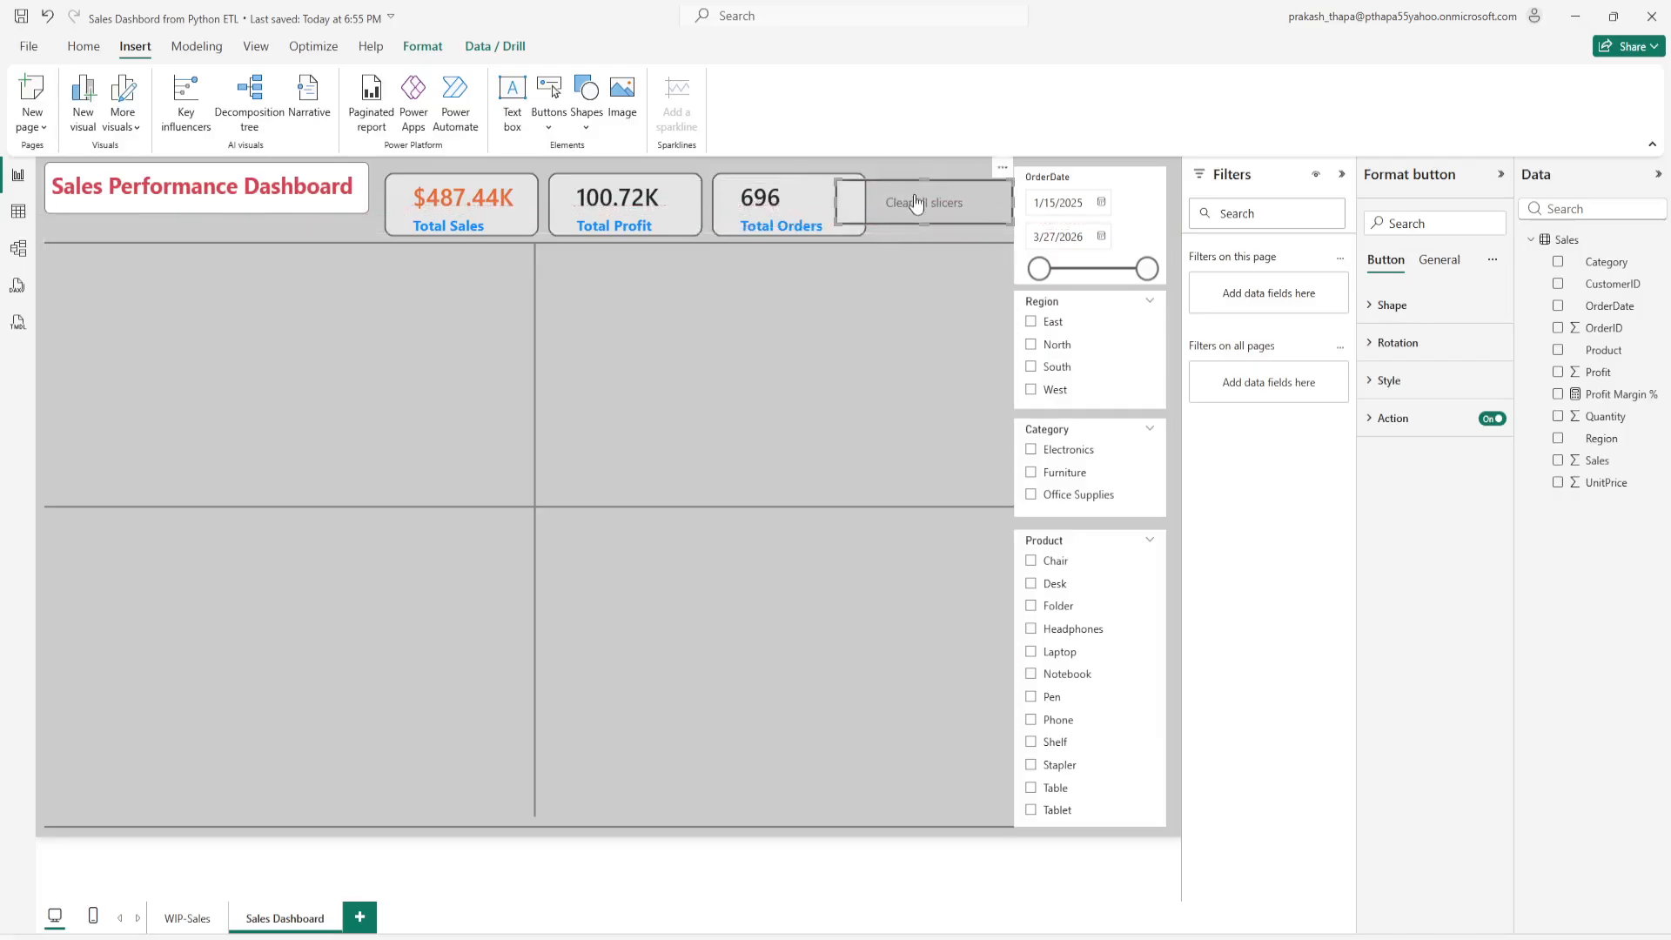
left_click_drag(834, 215, 886, 220)
left_click_drag(998, 165, 992, 168)
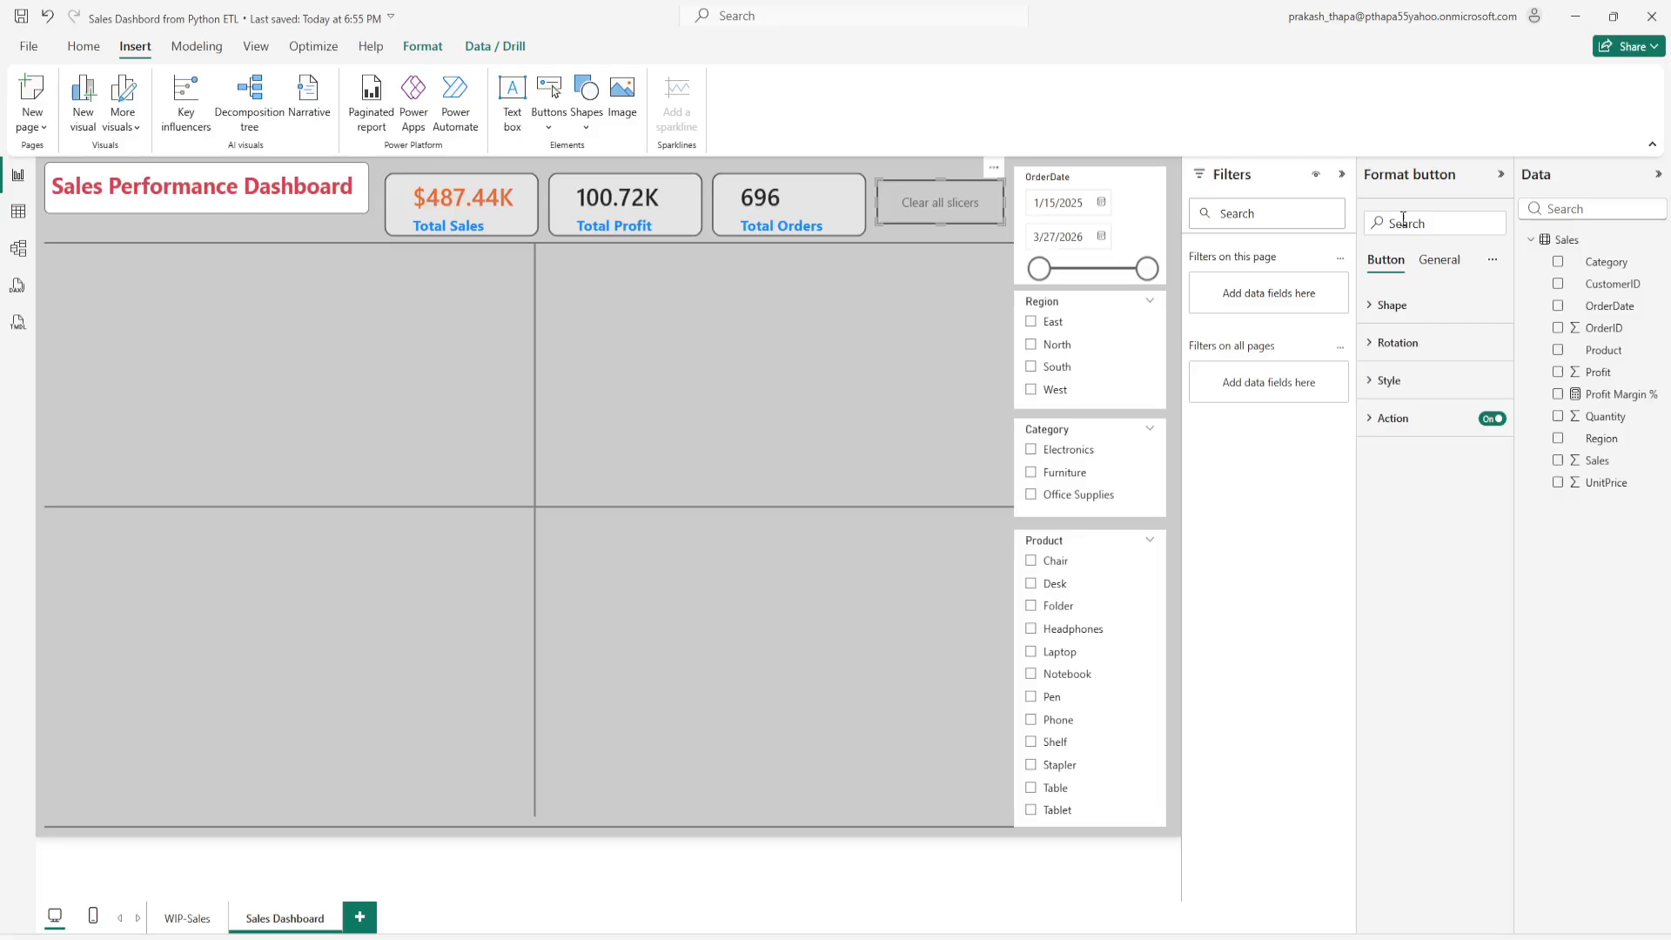
left_click(1388, 306)
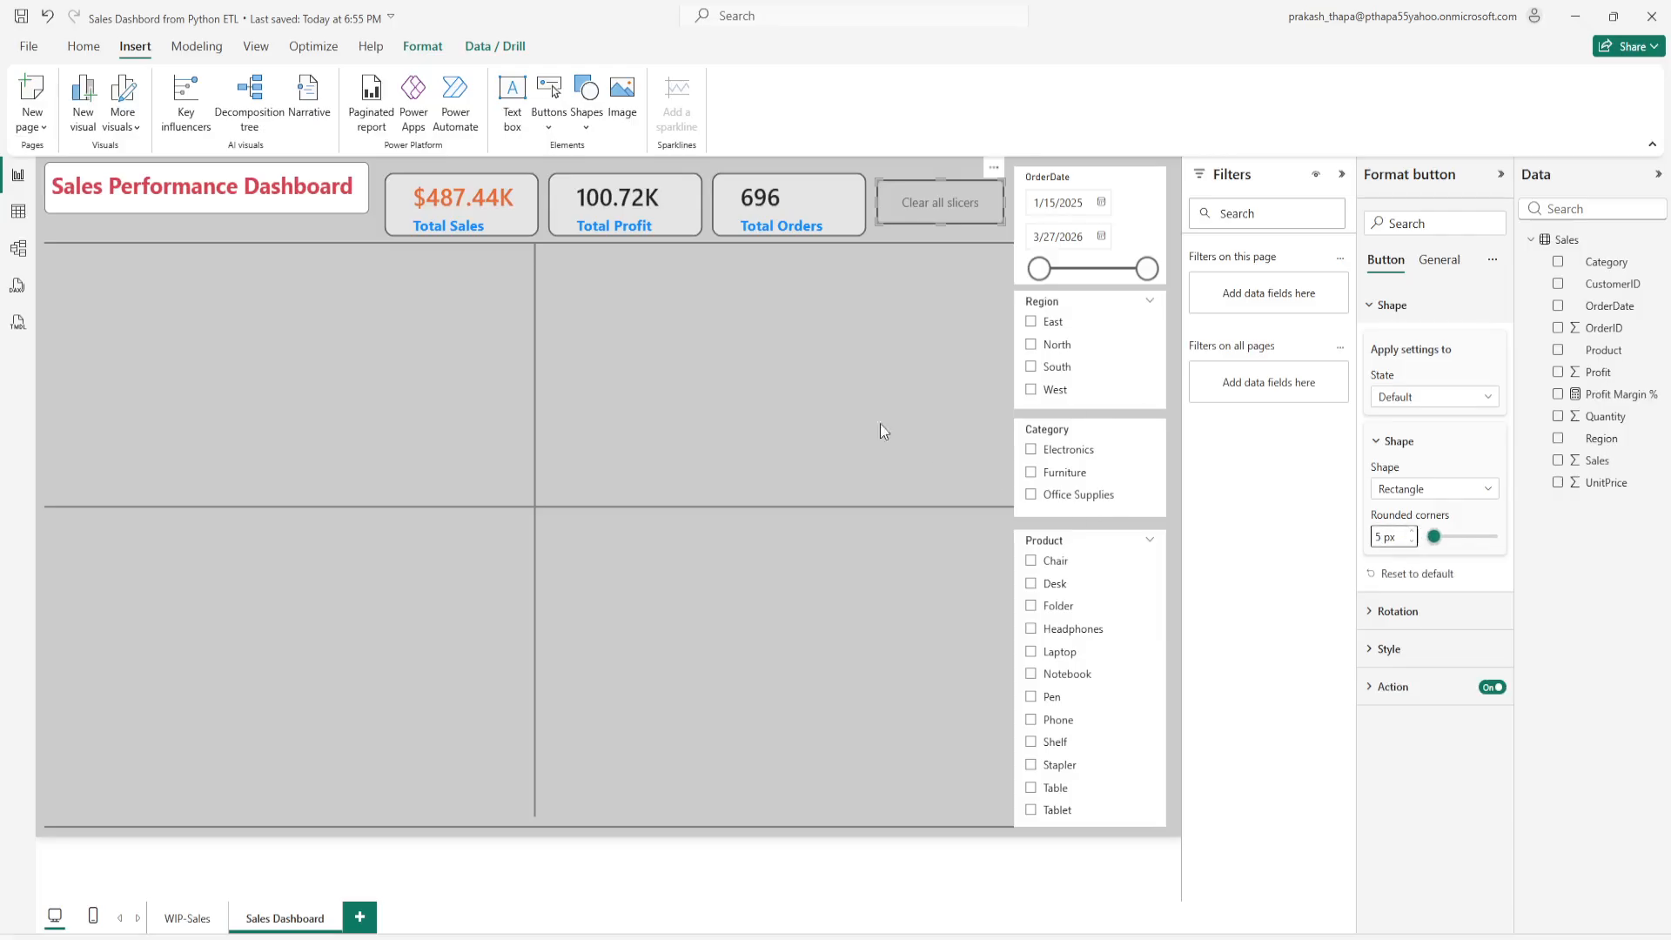
left_click(859, 388)
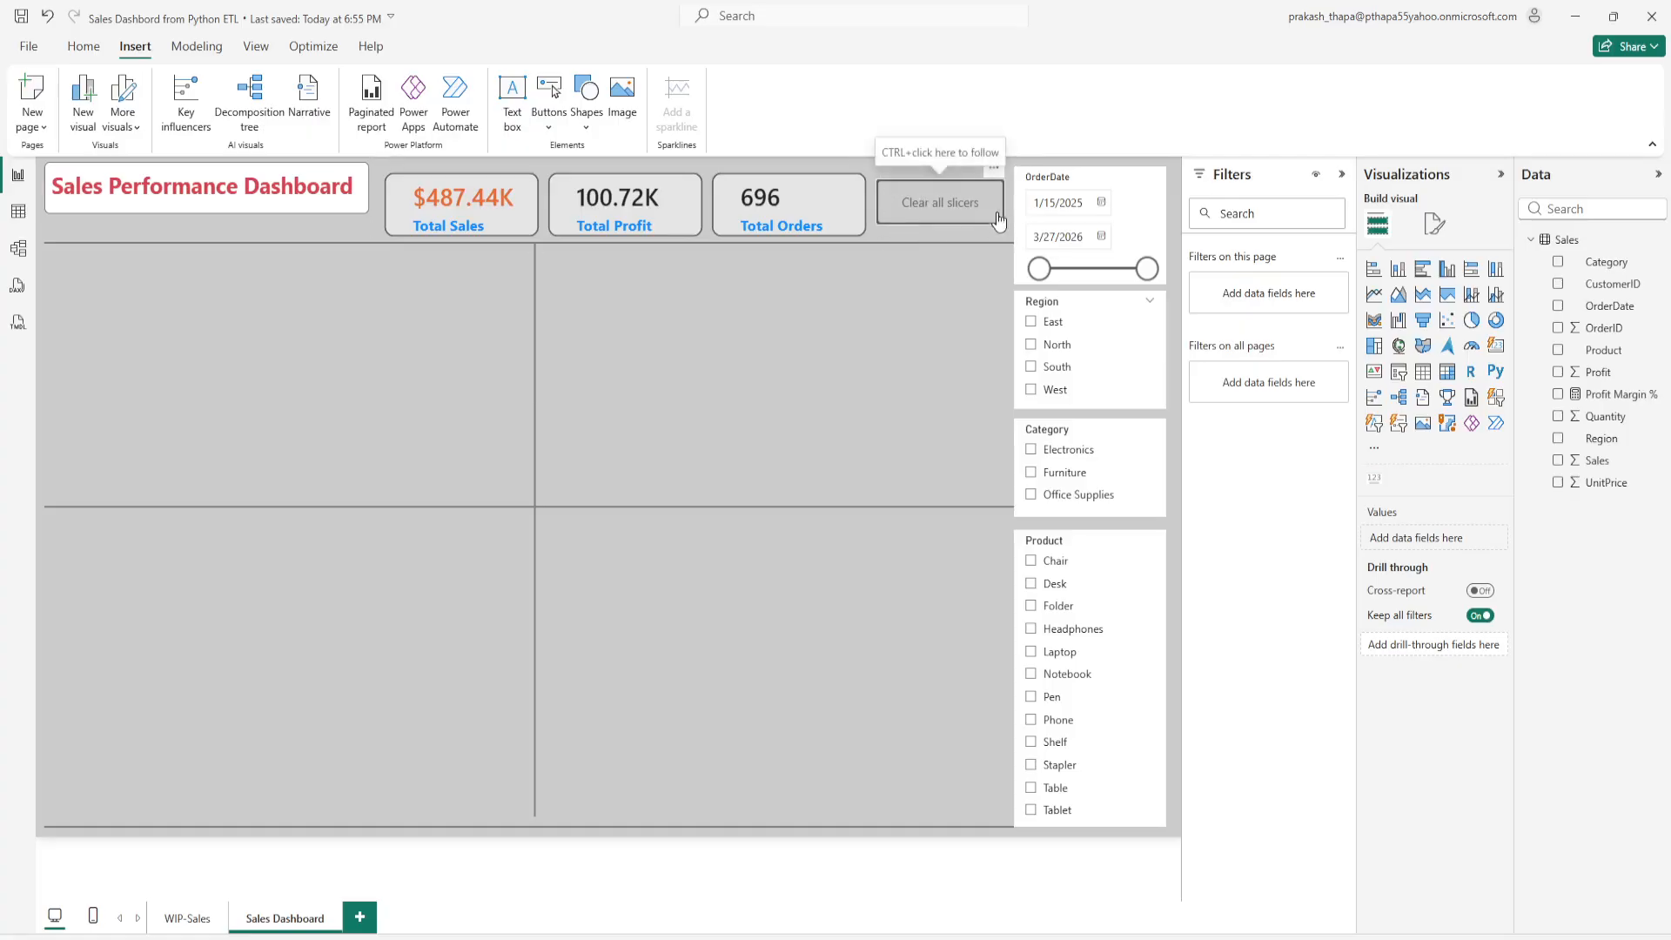
Step: Test the Clear all slicers button after filtering on region North, category Electronics and product Laptop
left_click(1050, 348)
left_click(1049, 450)
left_click(1061, 587)
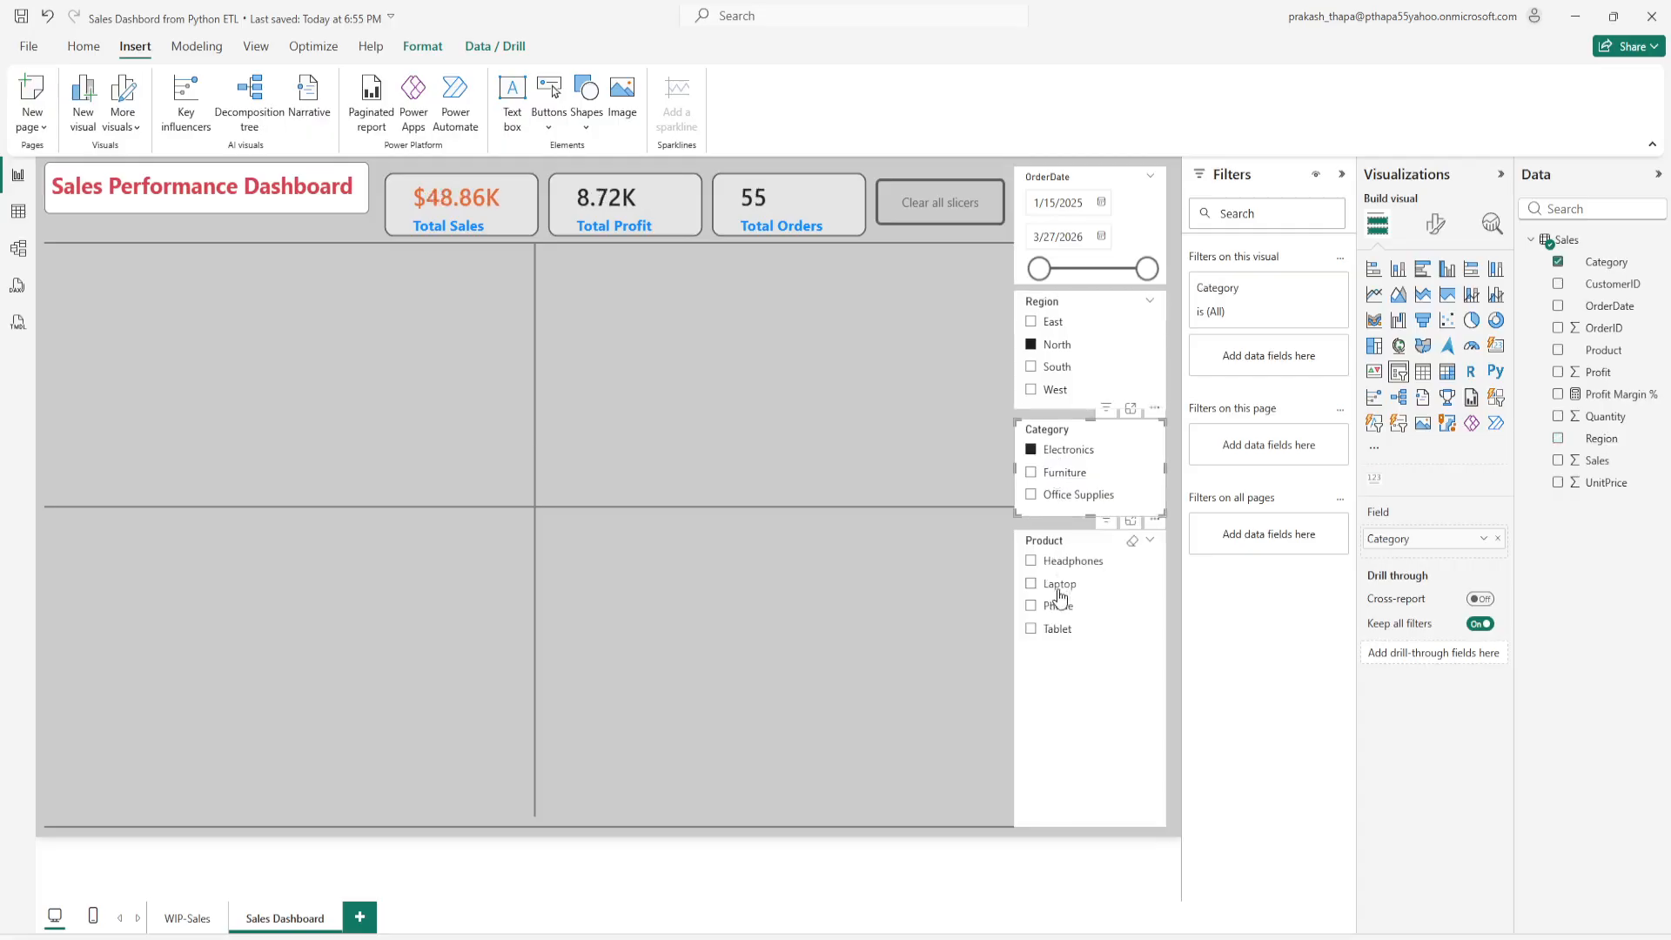
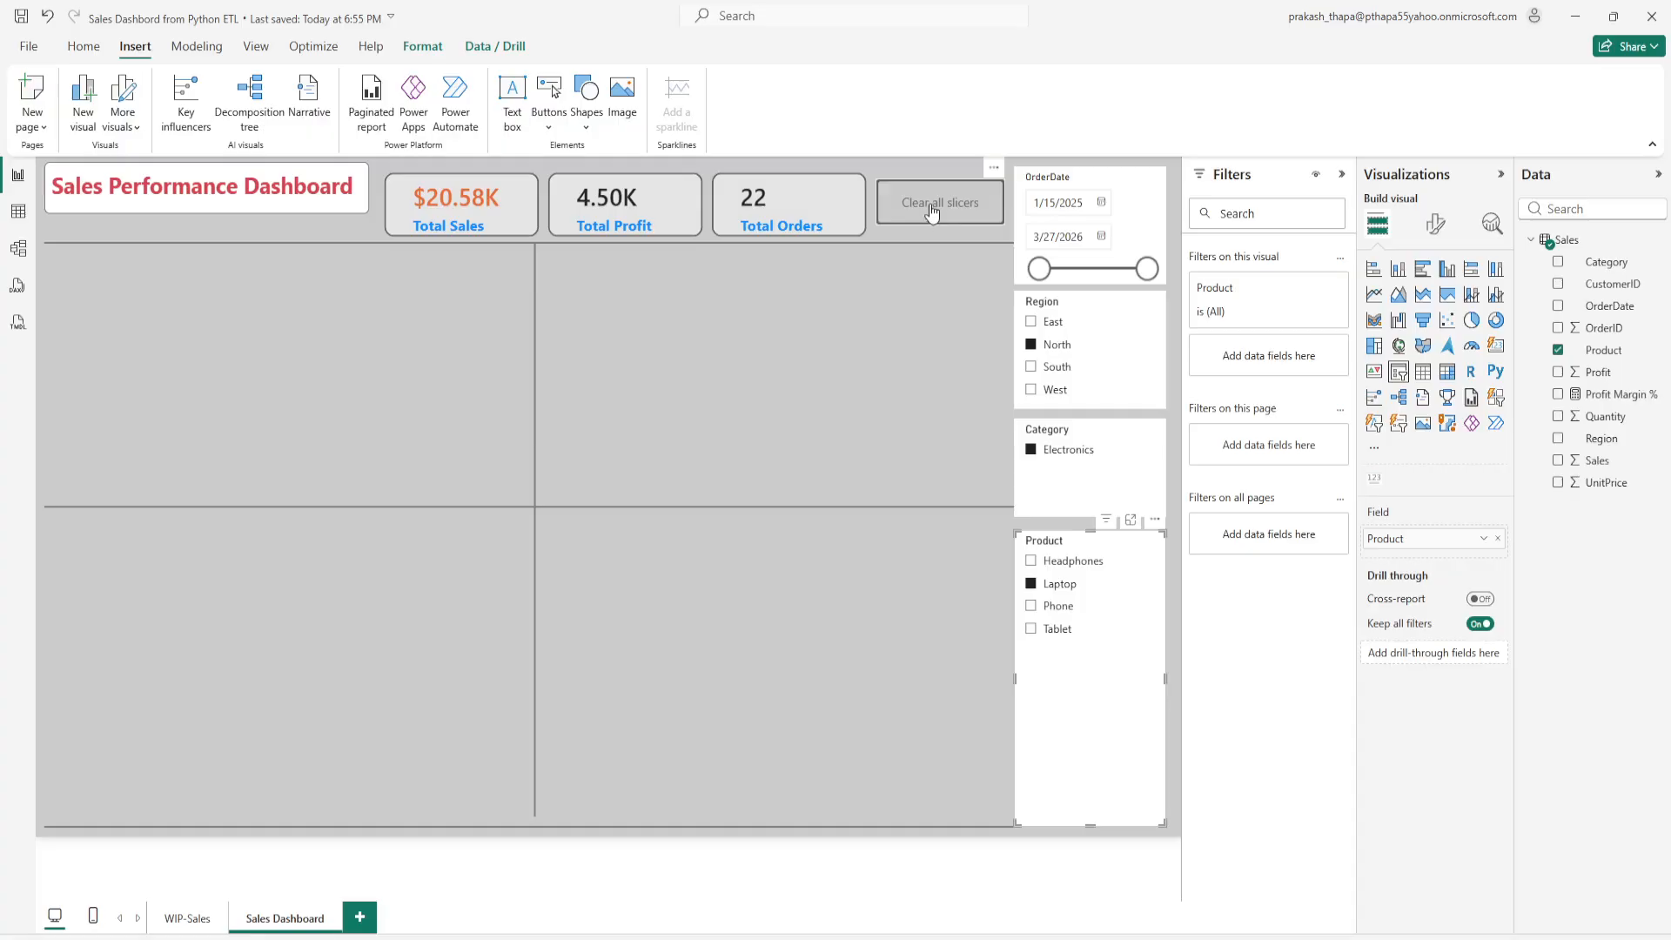
left_click(932, 212, "ctrl")
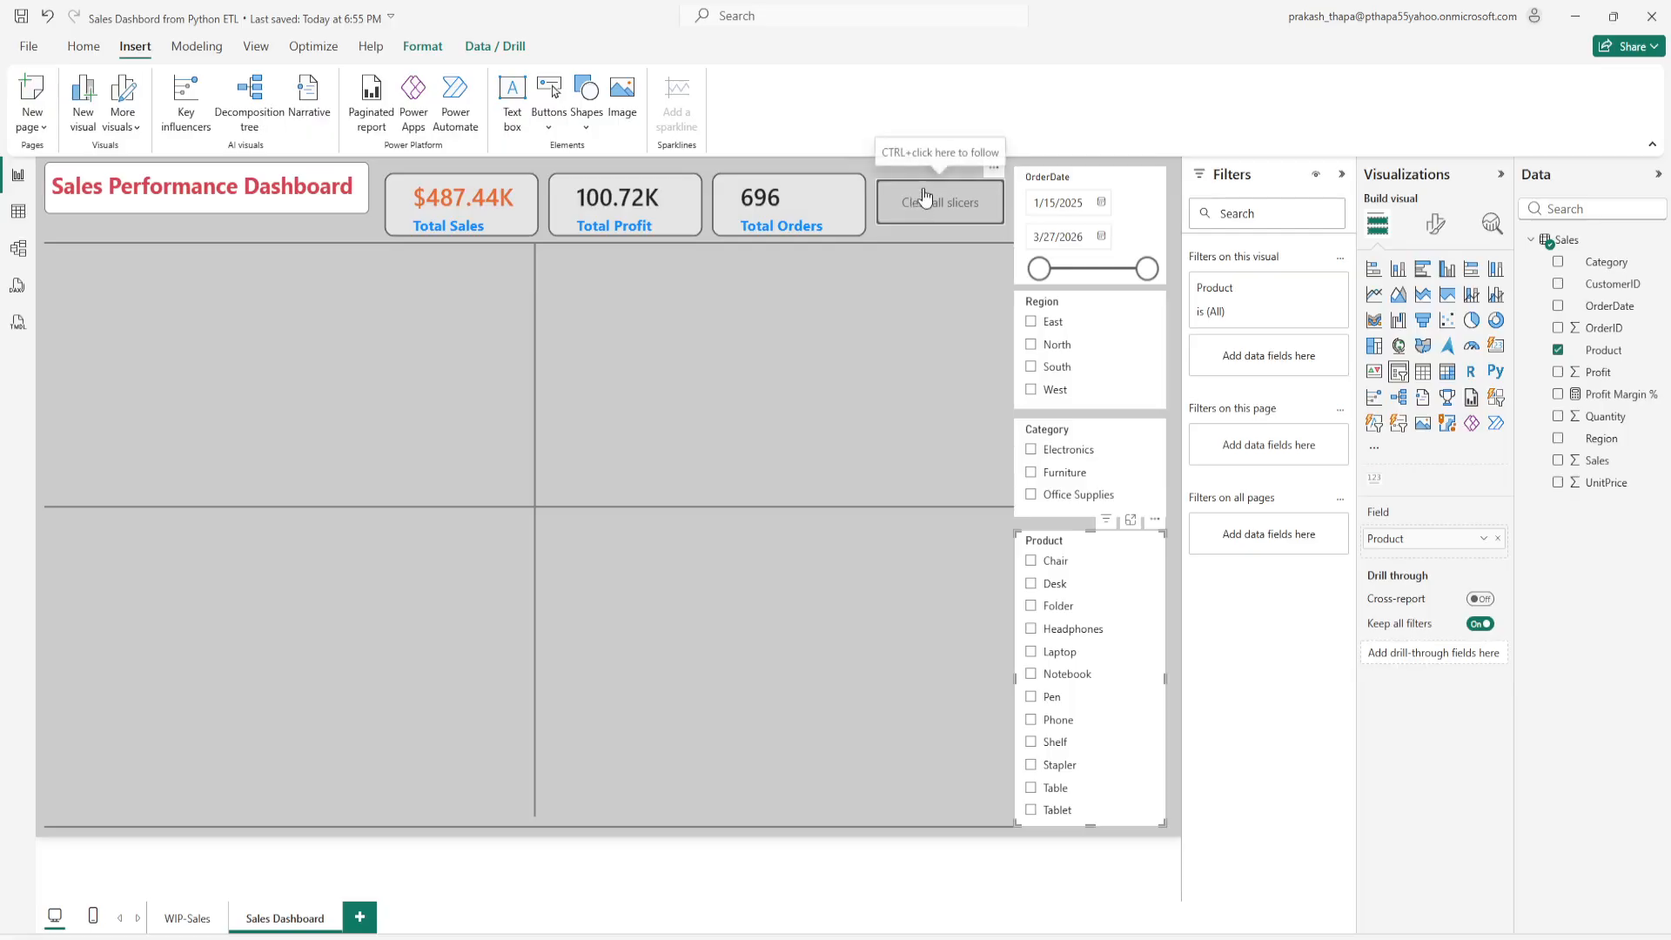
left_click(916, 270)
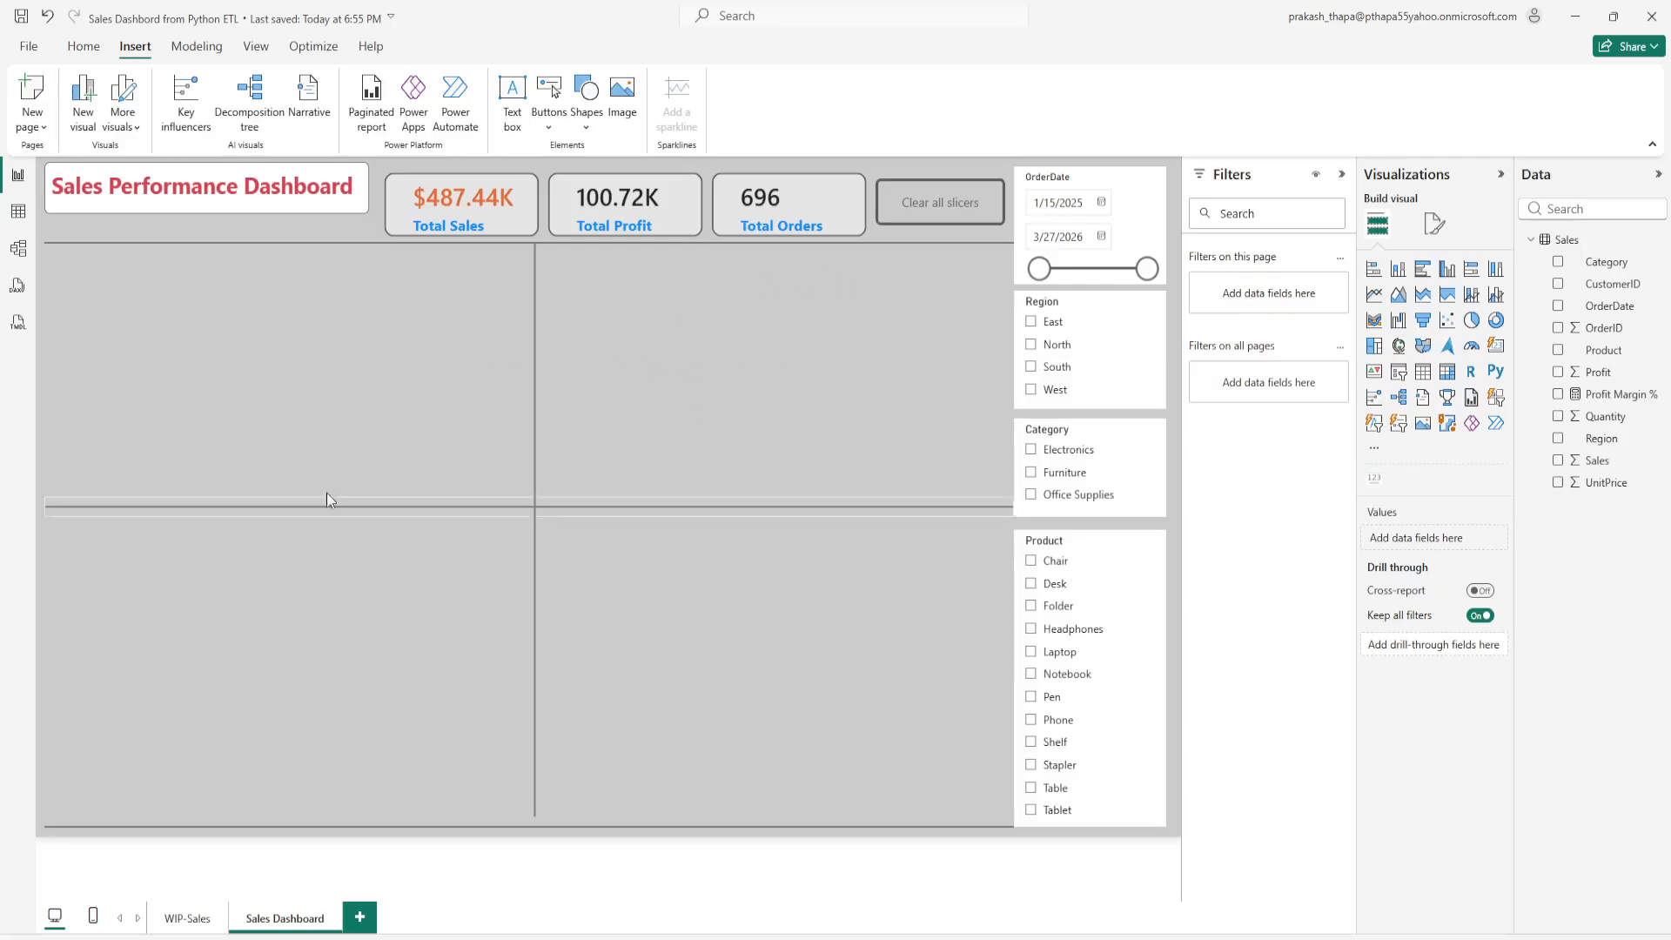
Step: Add a clustered column chart of Sales by Region, sized to the upper-left quadrant of the Sales Dashboard page
left_click(188, 919)
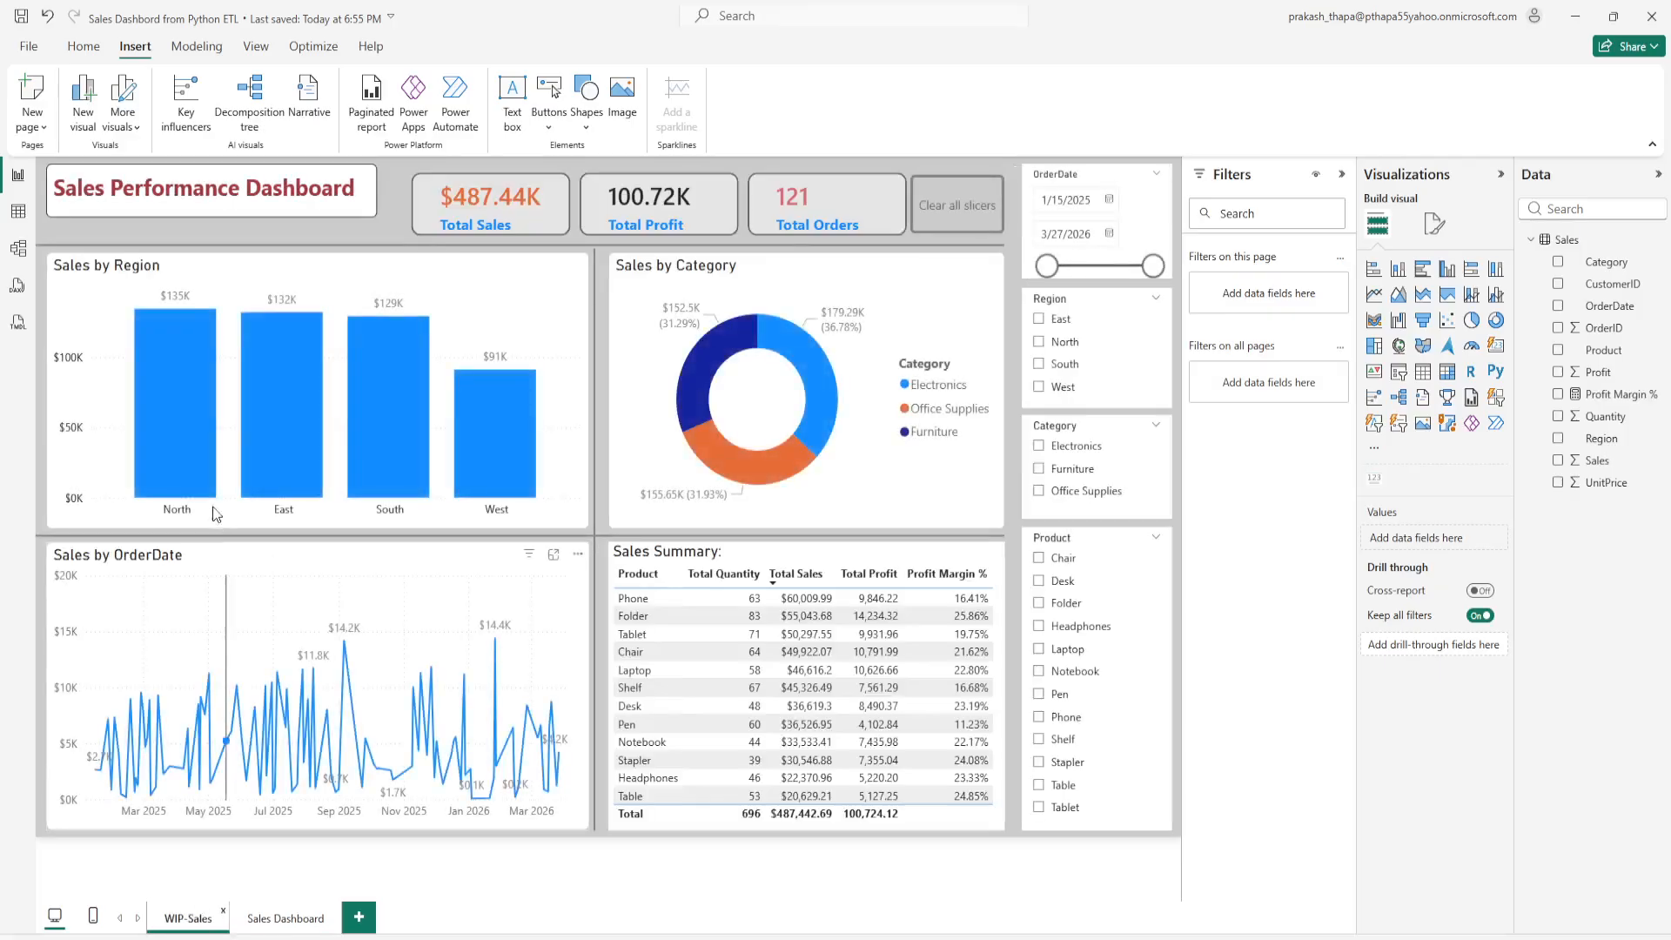
left_click(258, 919)
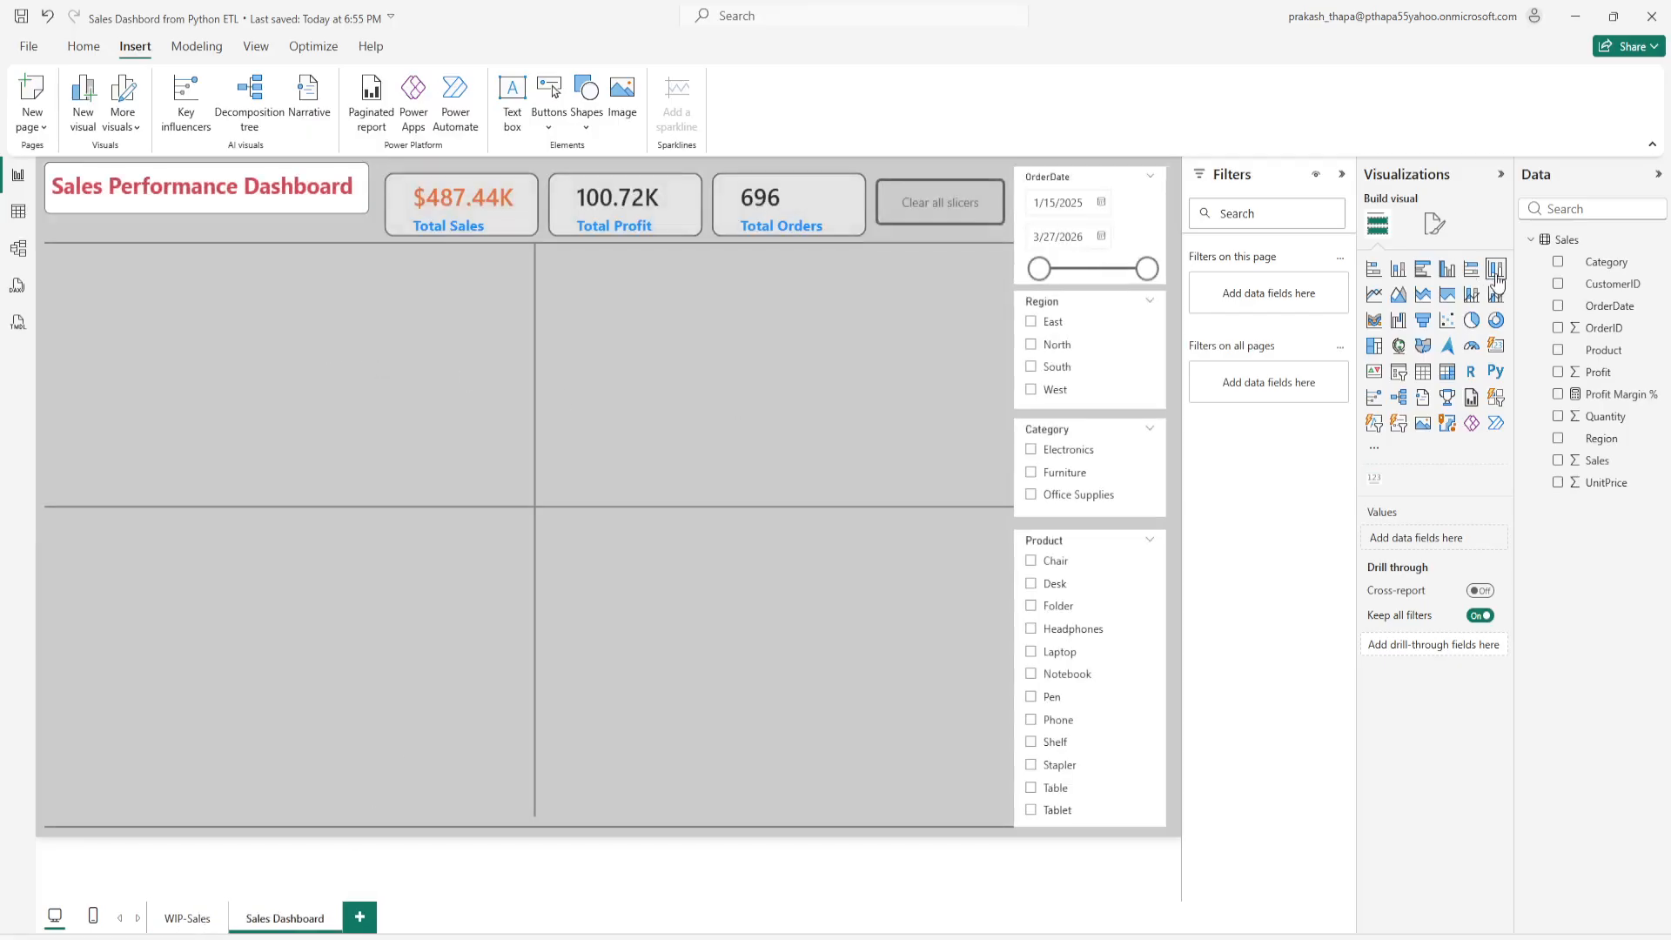
left_click(1449, 270)
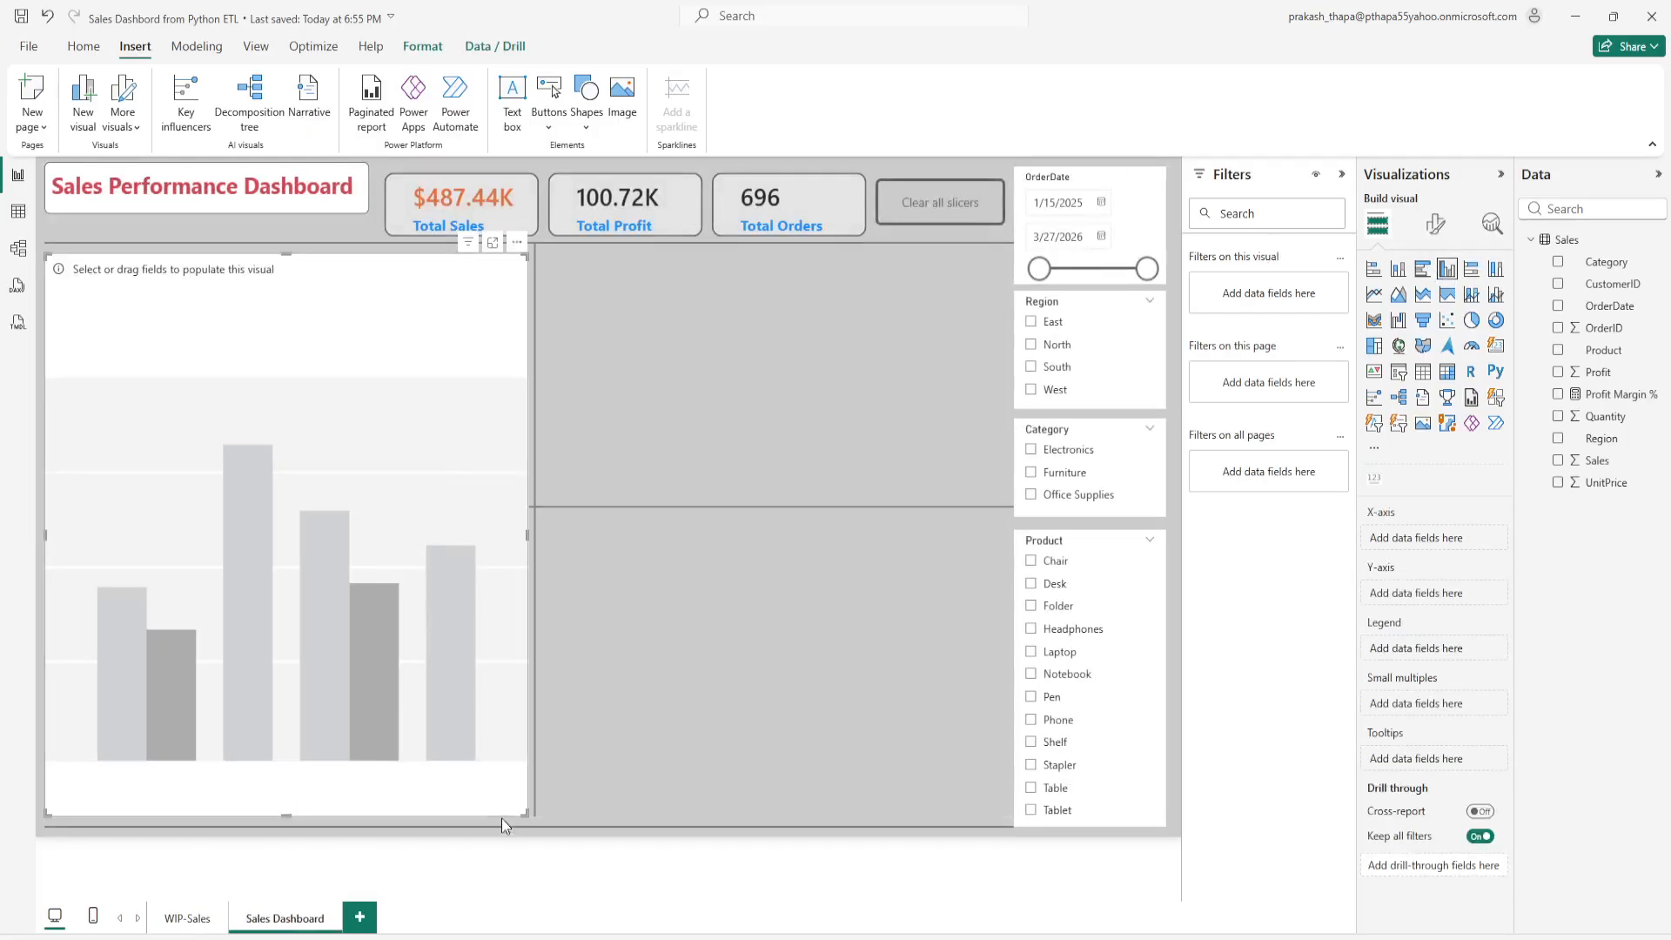
left_click_drag(527, 811, 517, 488)
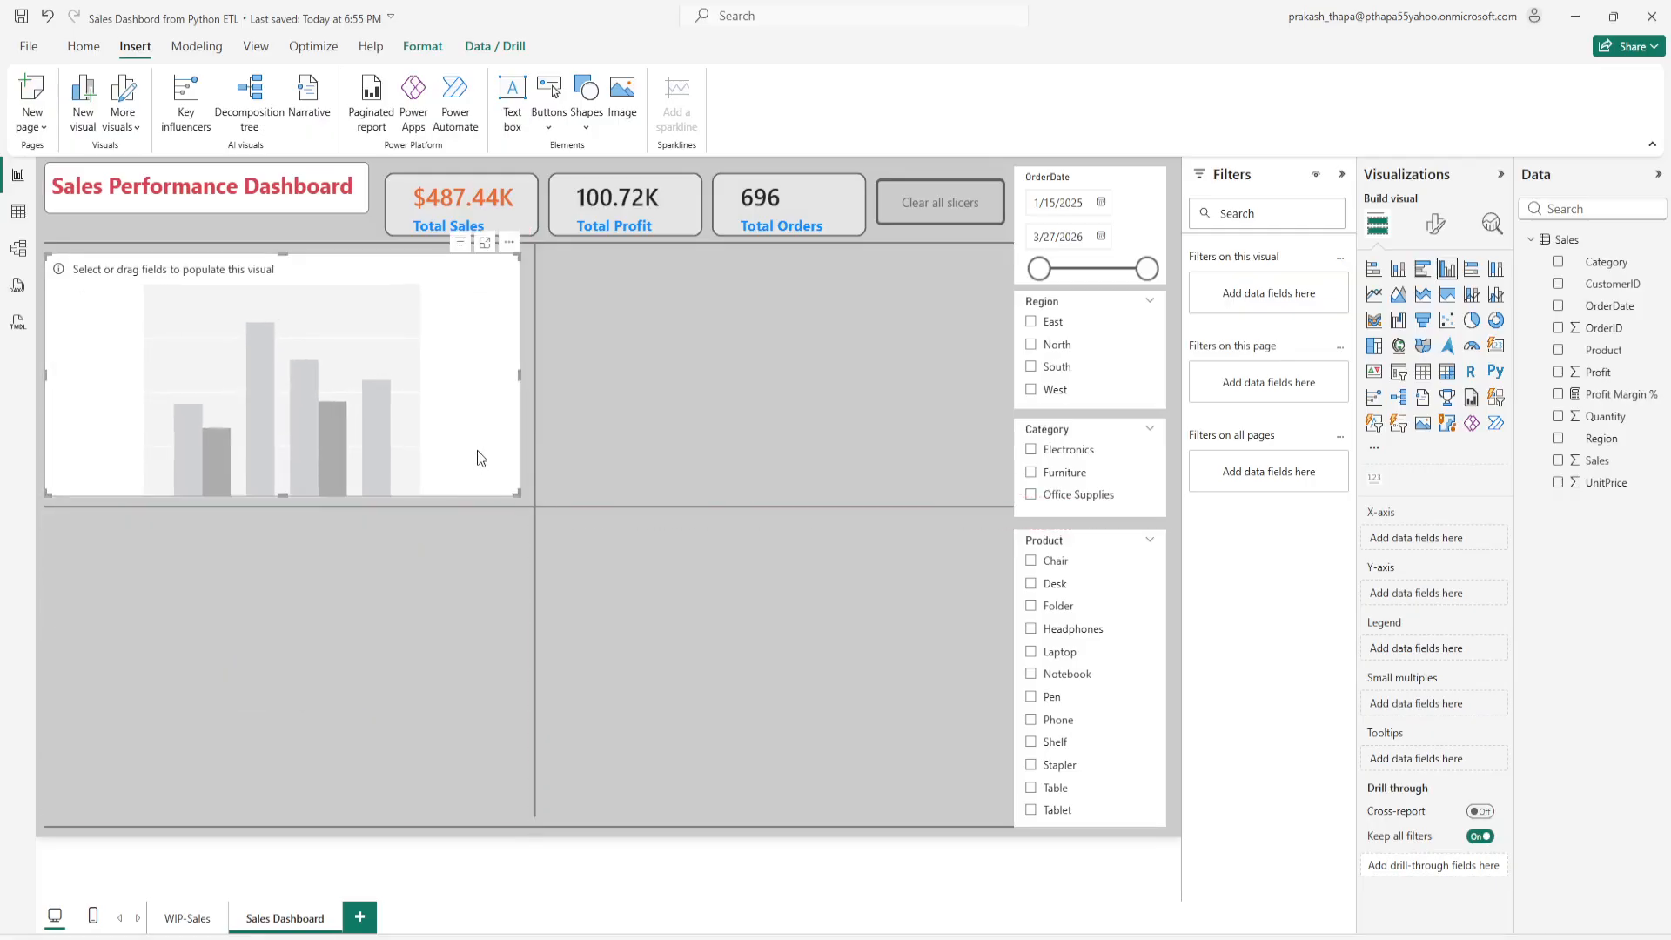
left_click(1559, 439)
left_click(1559, 460)
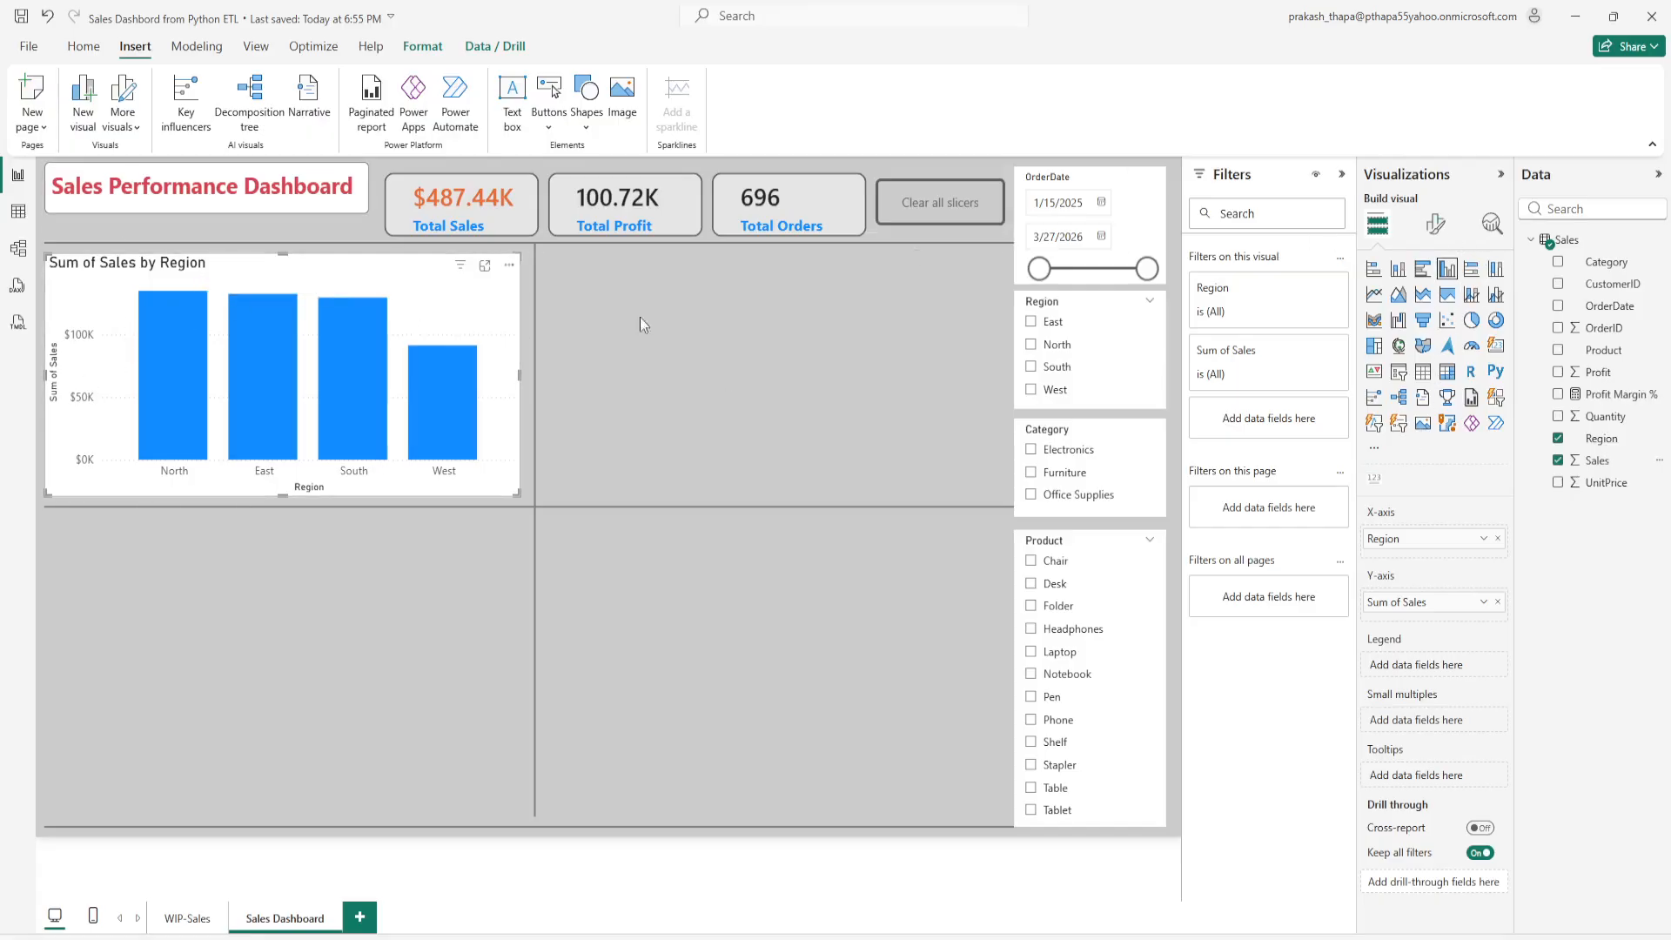
Step: Change the column chart's title to Sales by Region
left_click(1435, 228)
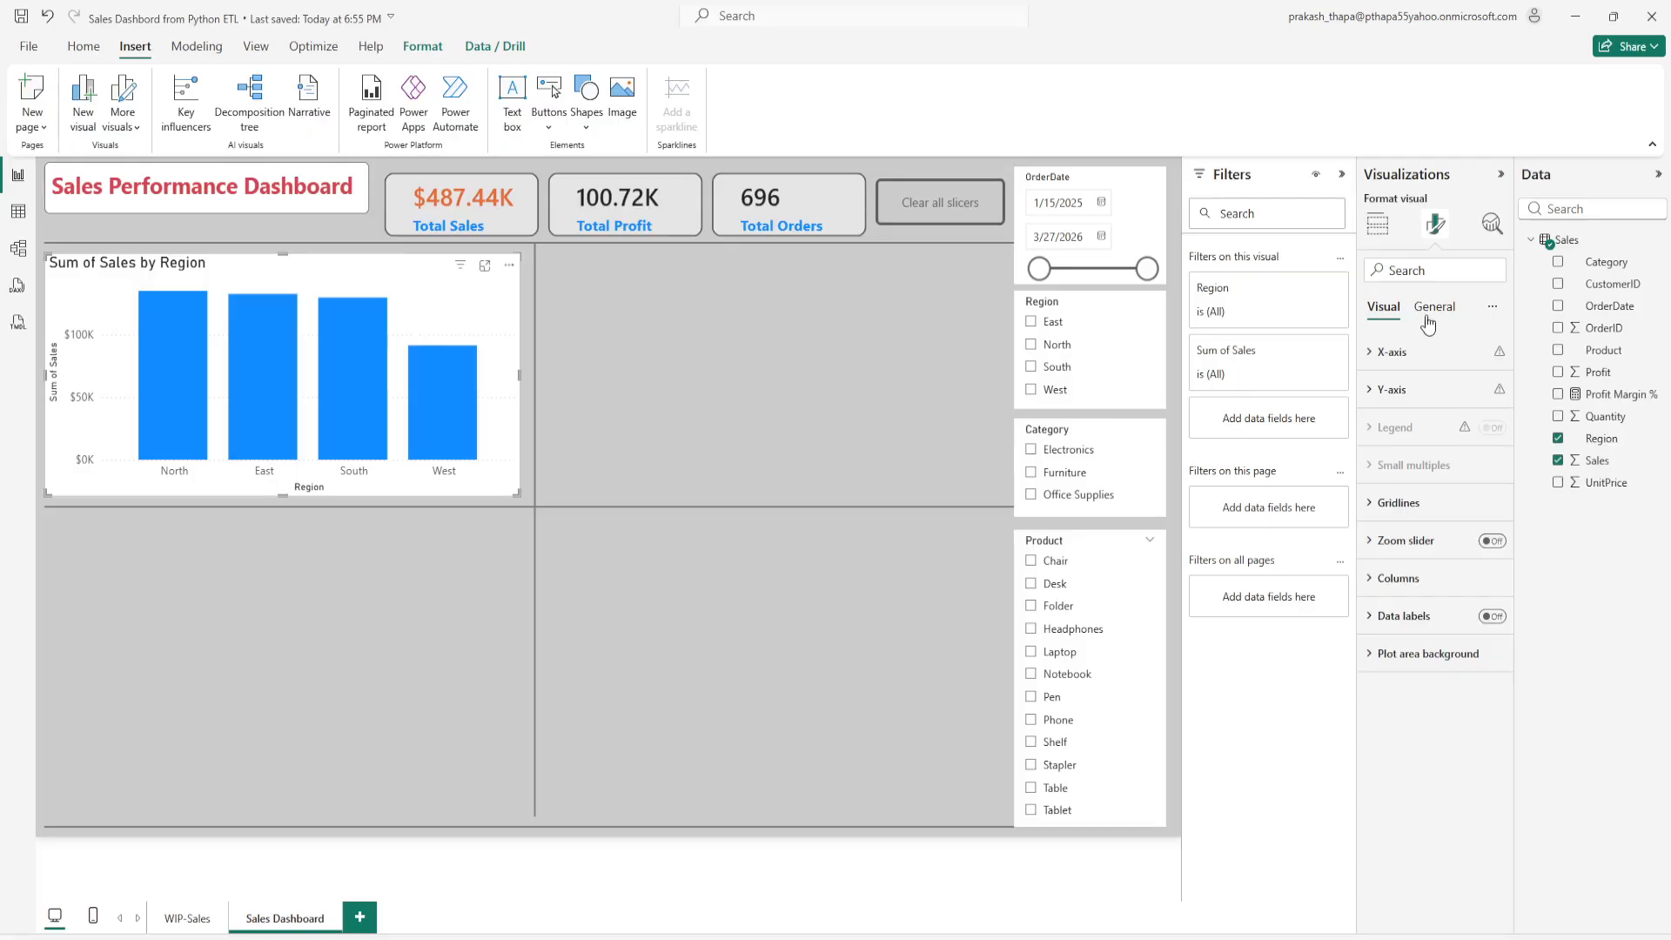
left_click(734, 477)
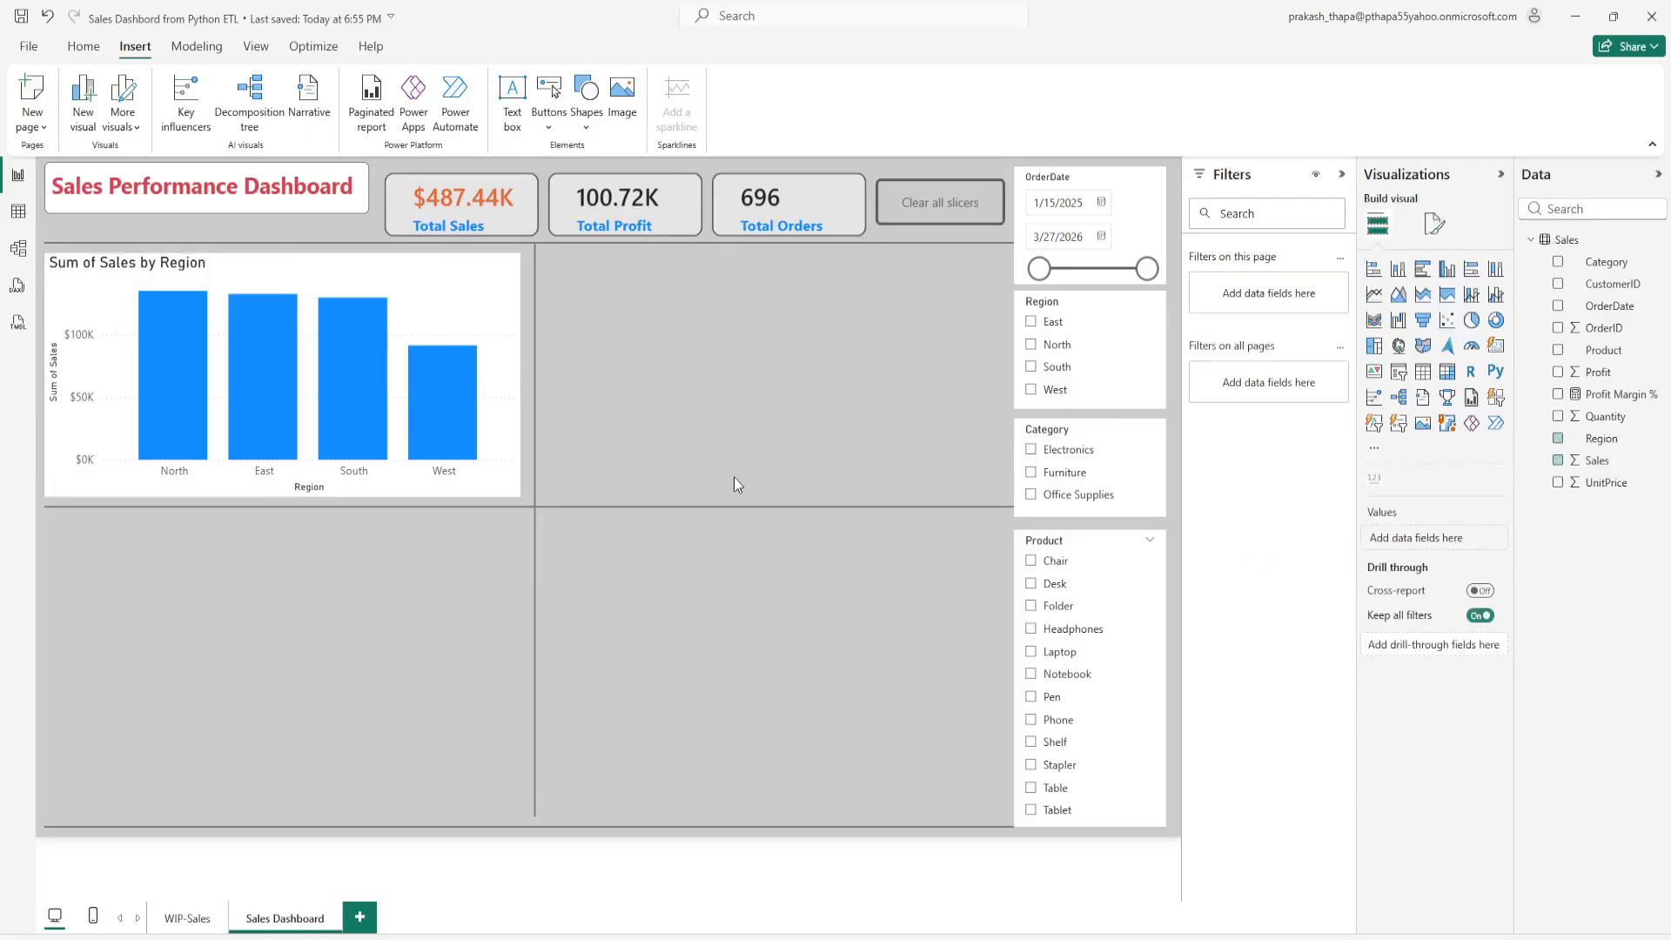
left_click(363, 283)
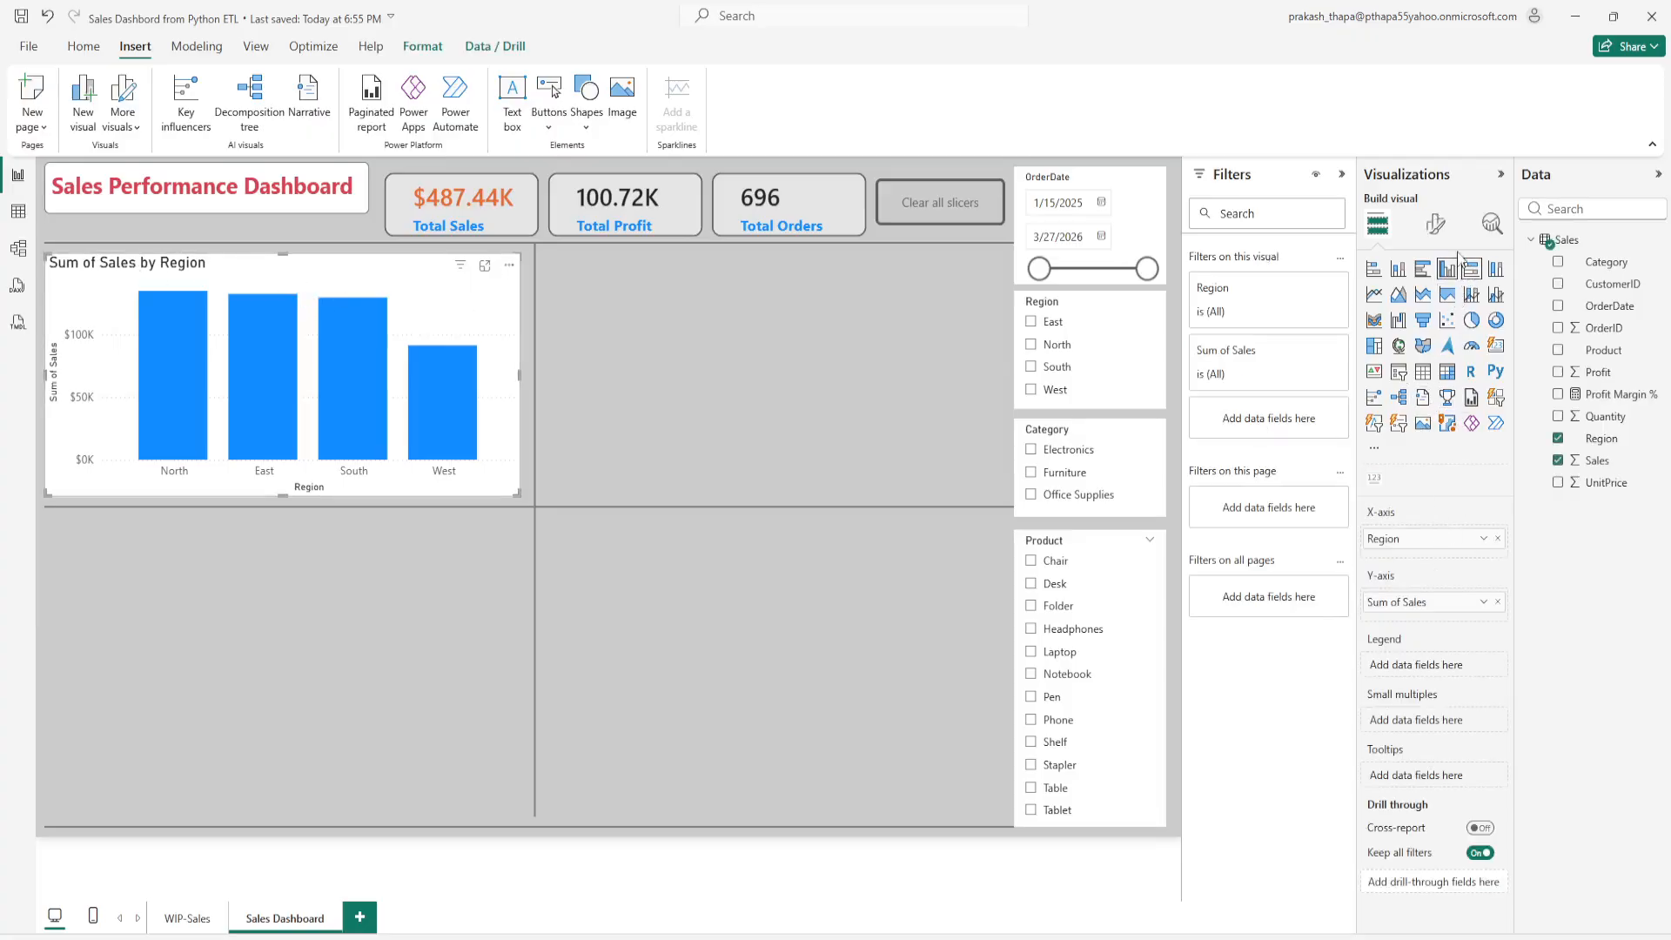
left_click(1435, 228)
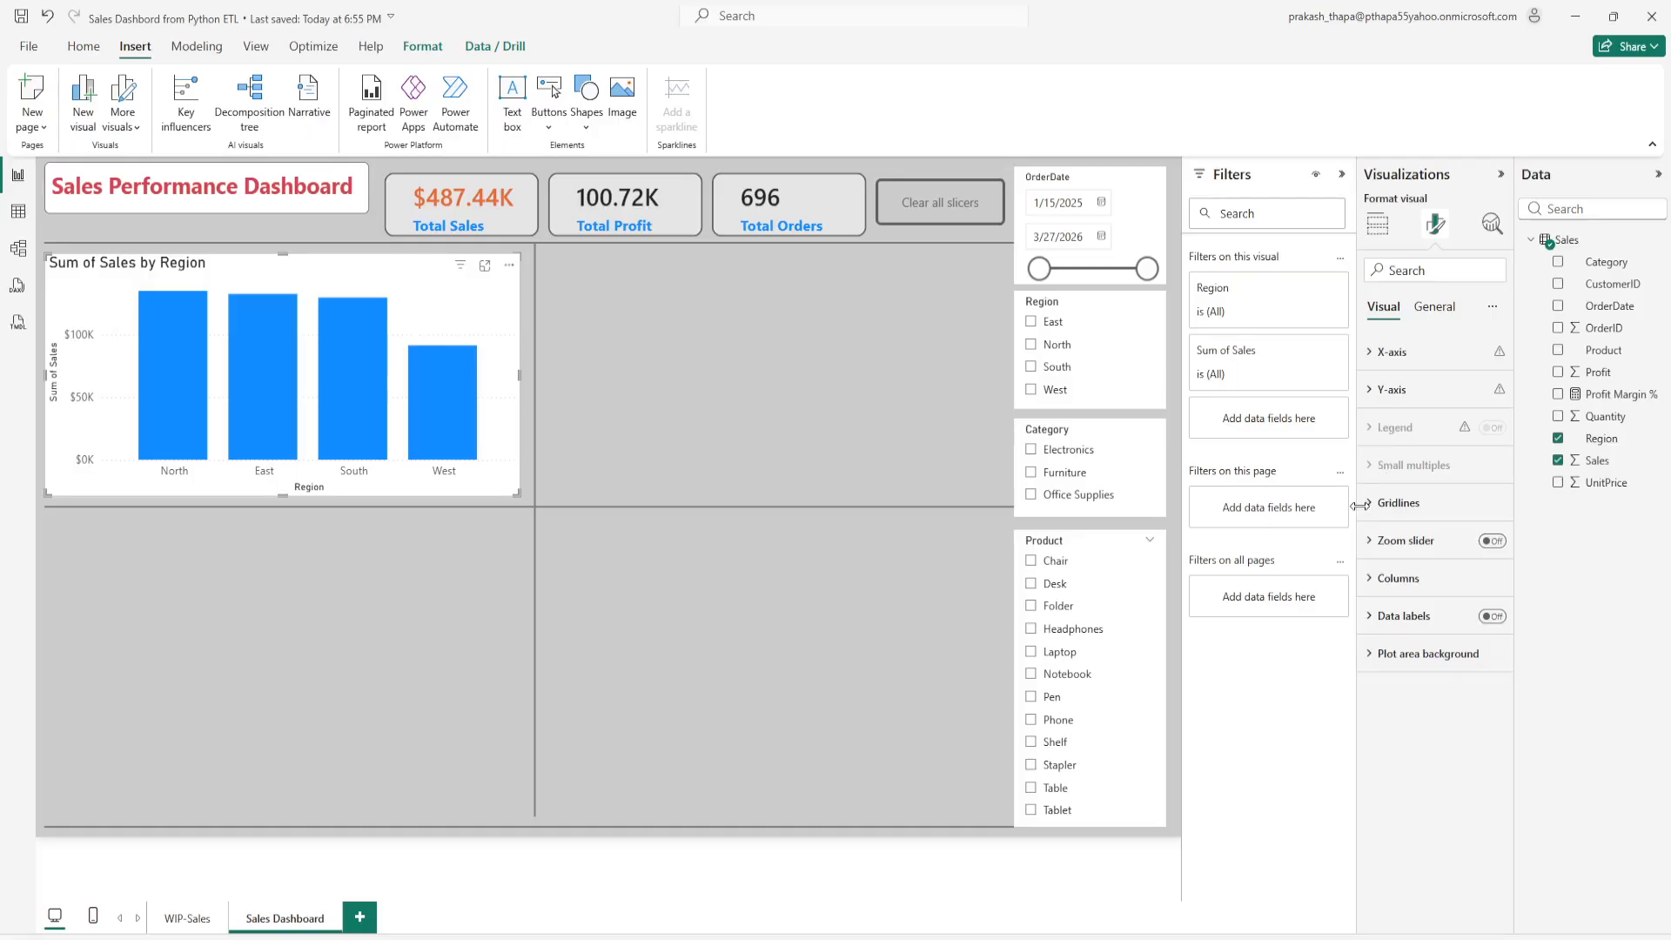
left_click(1434, 306)
left_click(1388, 389)
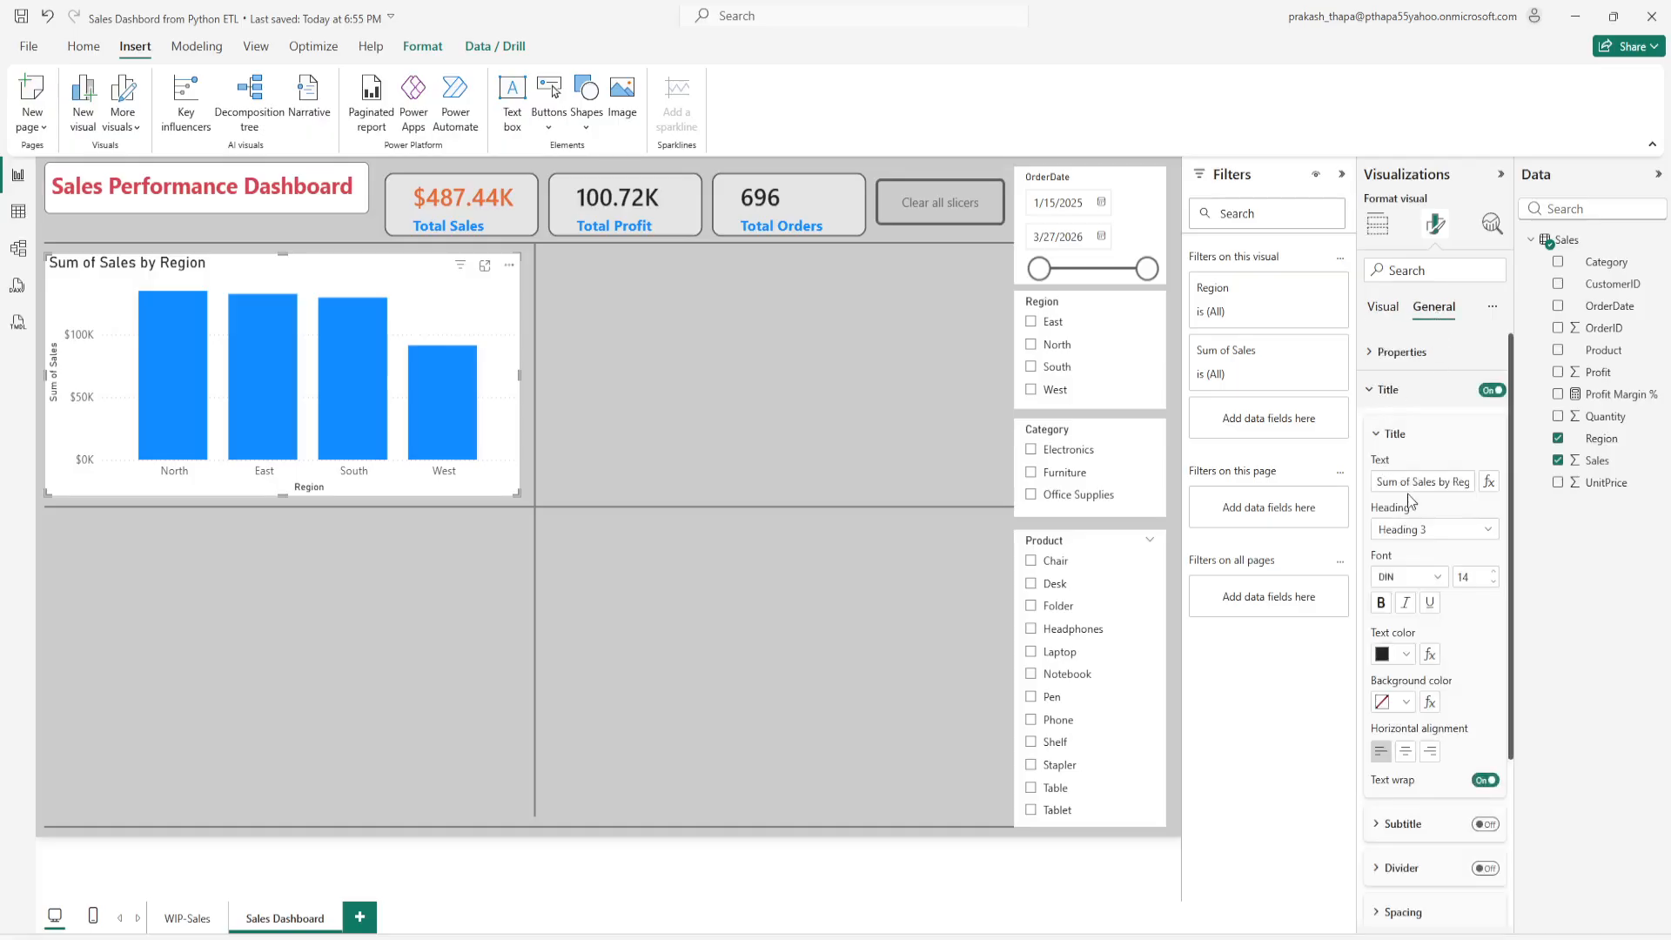
left_click_drag(1416, 481, 1348, 485)
key("BackSpace")
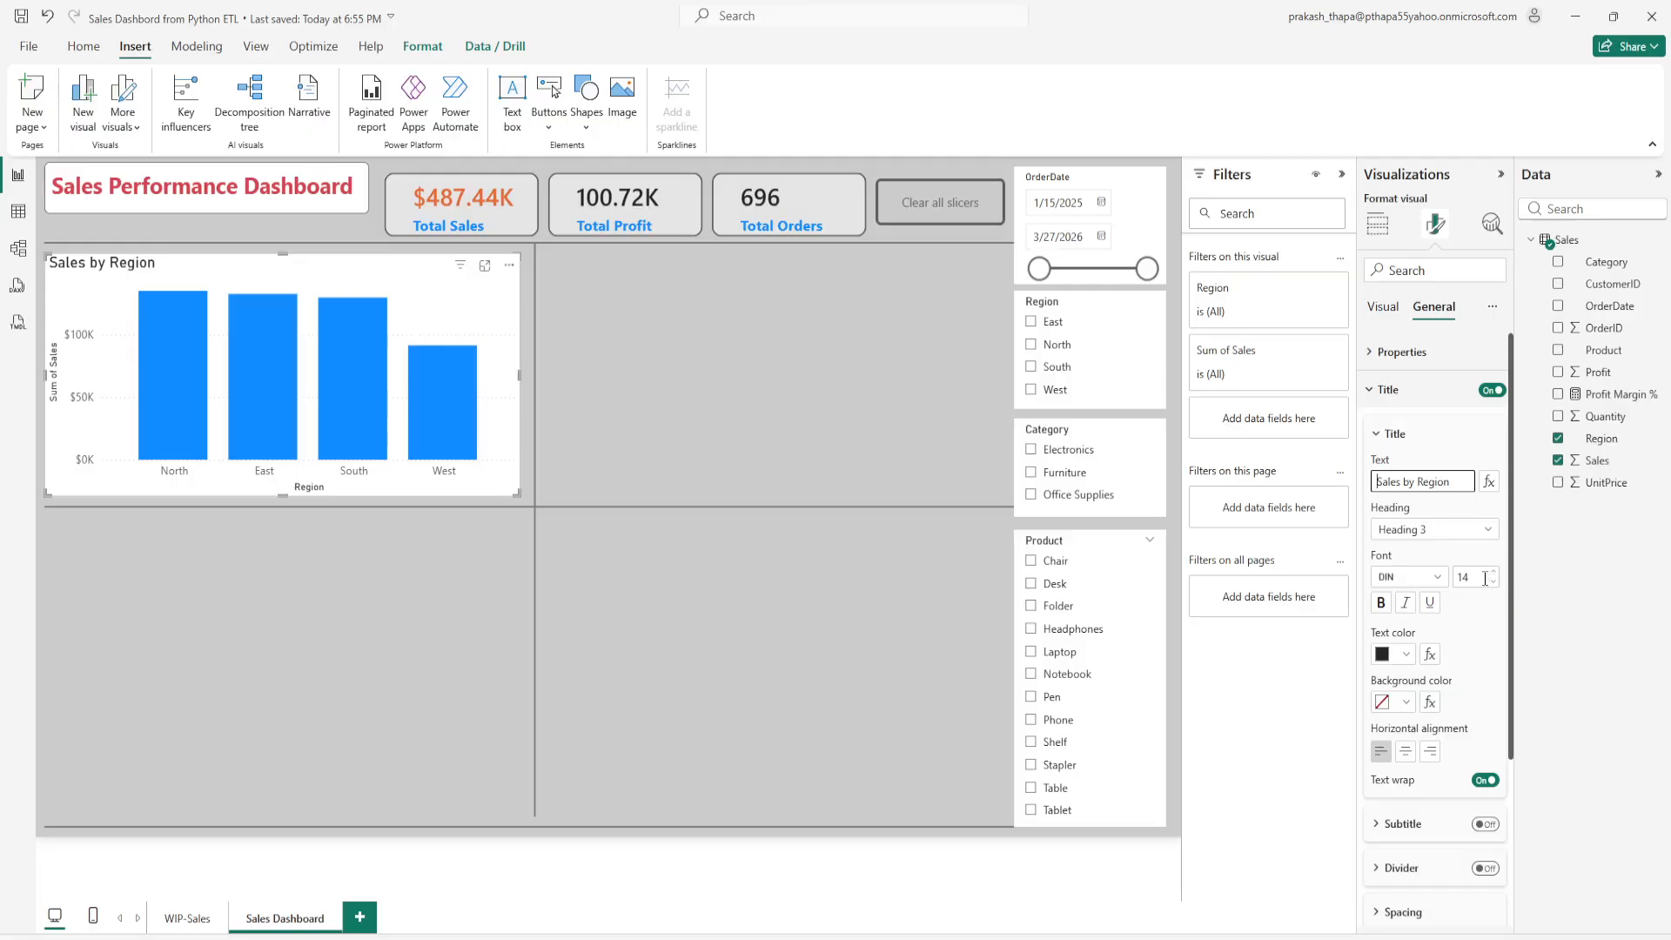
left_click(640, 412)
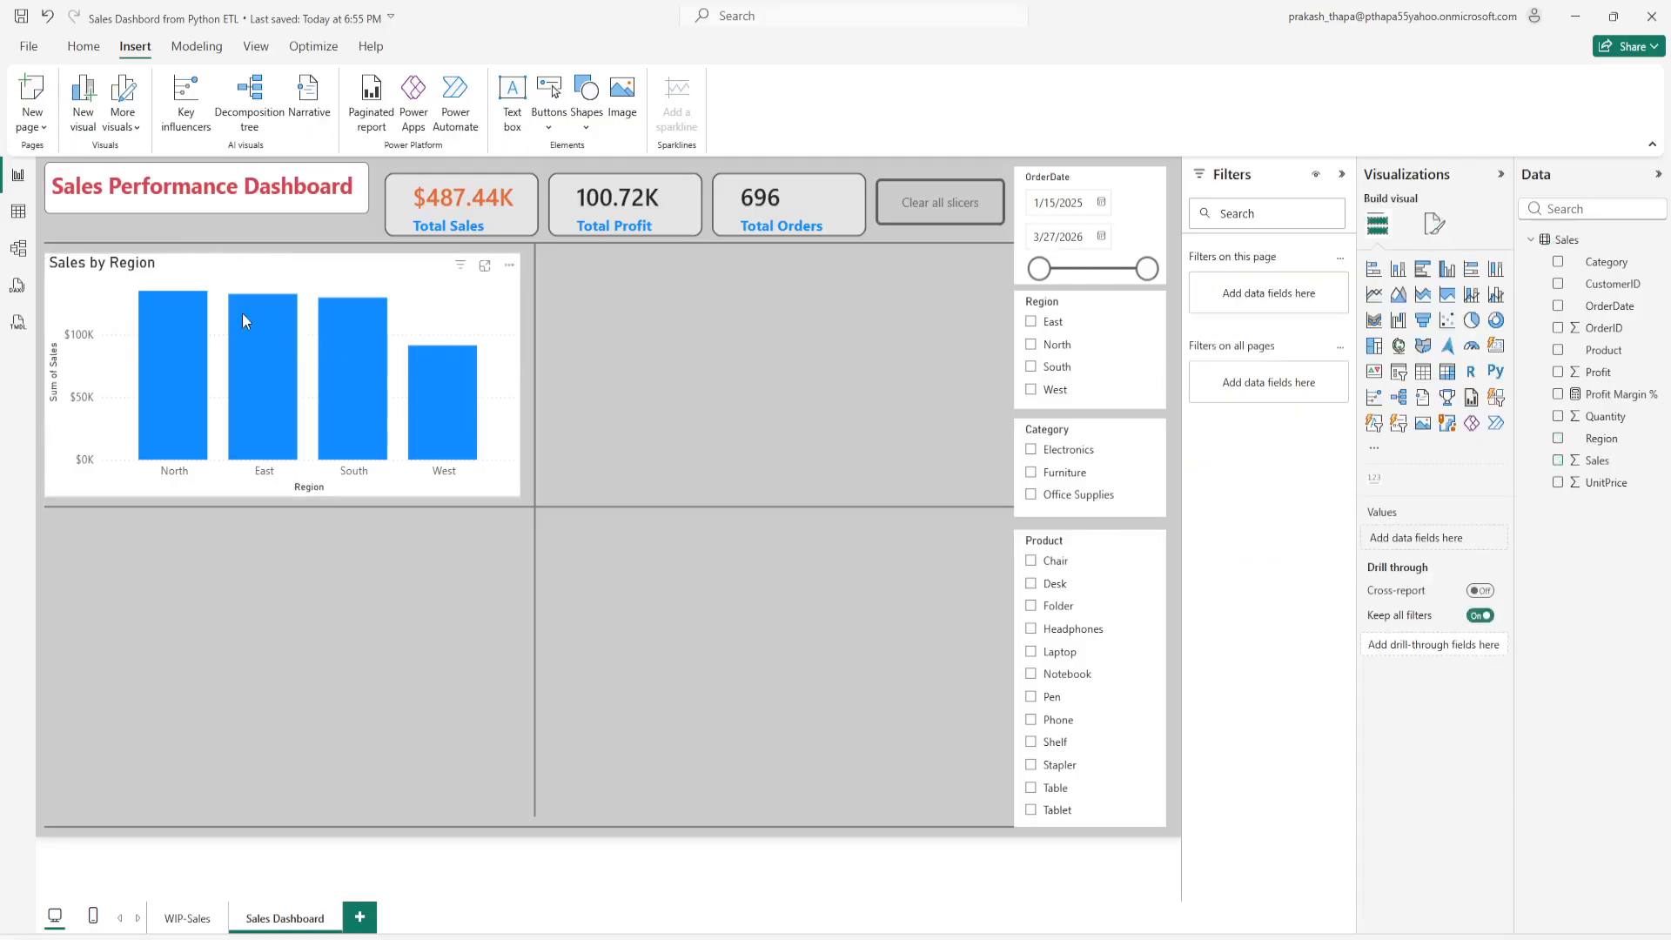
Step: Turn off the Y-axis and X-axis titles of the Sales by Region column chart
left_click(104, 322)
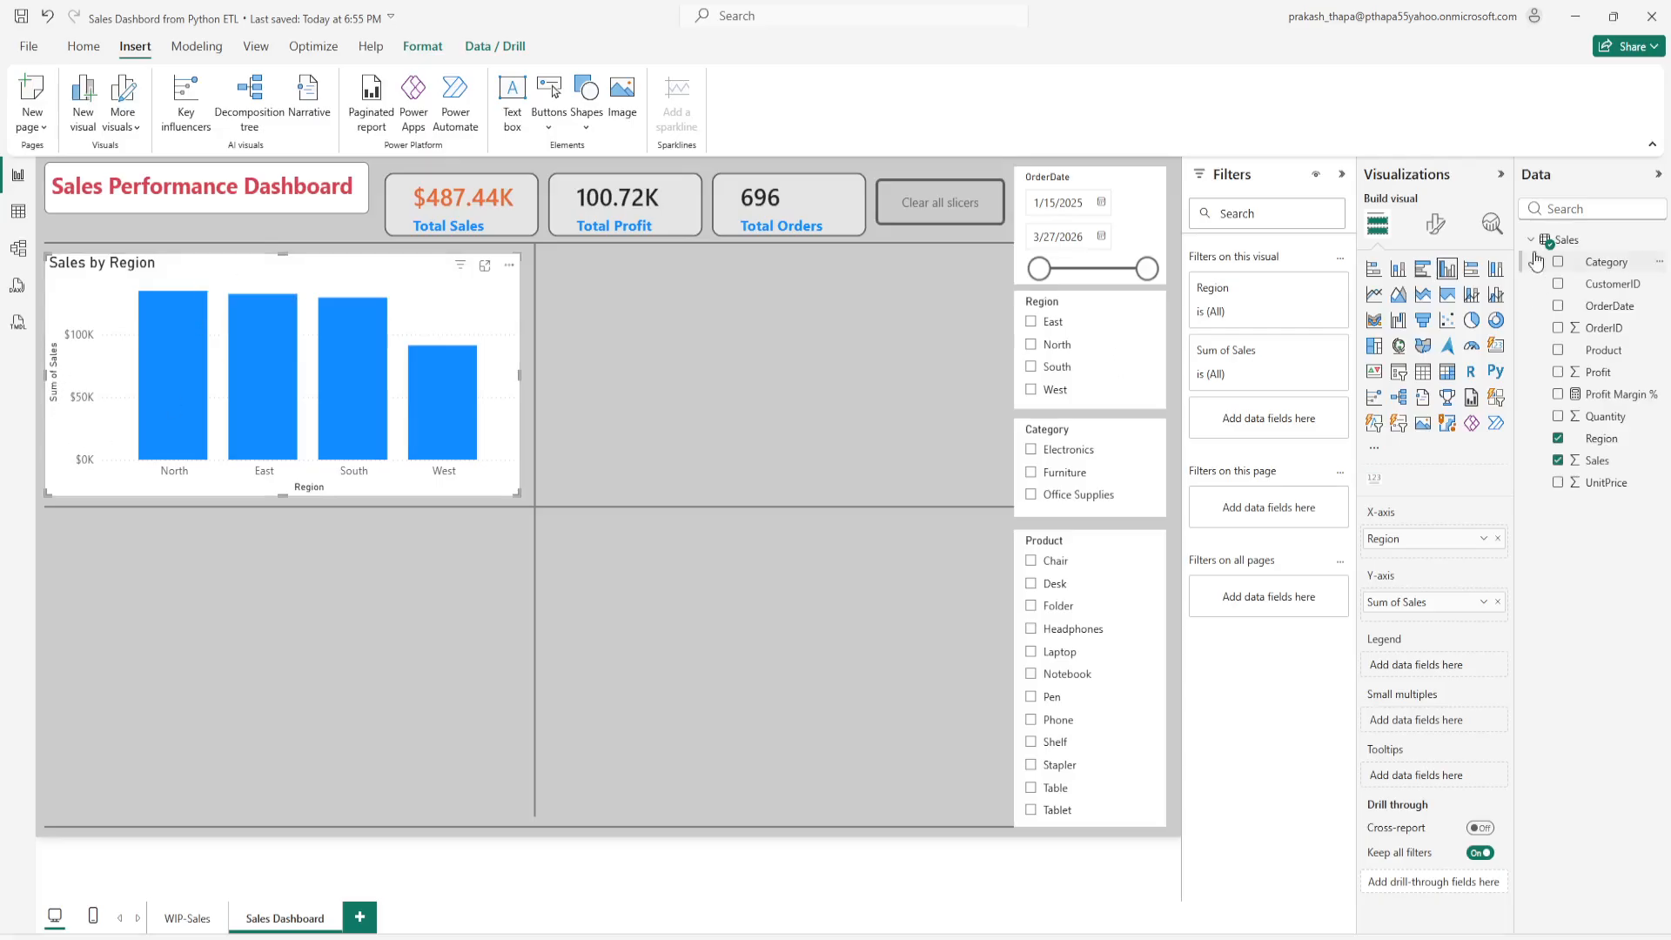
left_click(1440, 228)
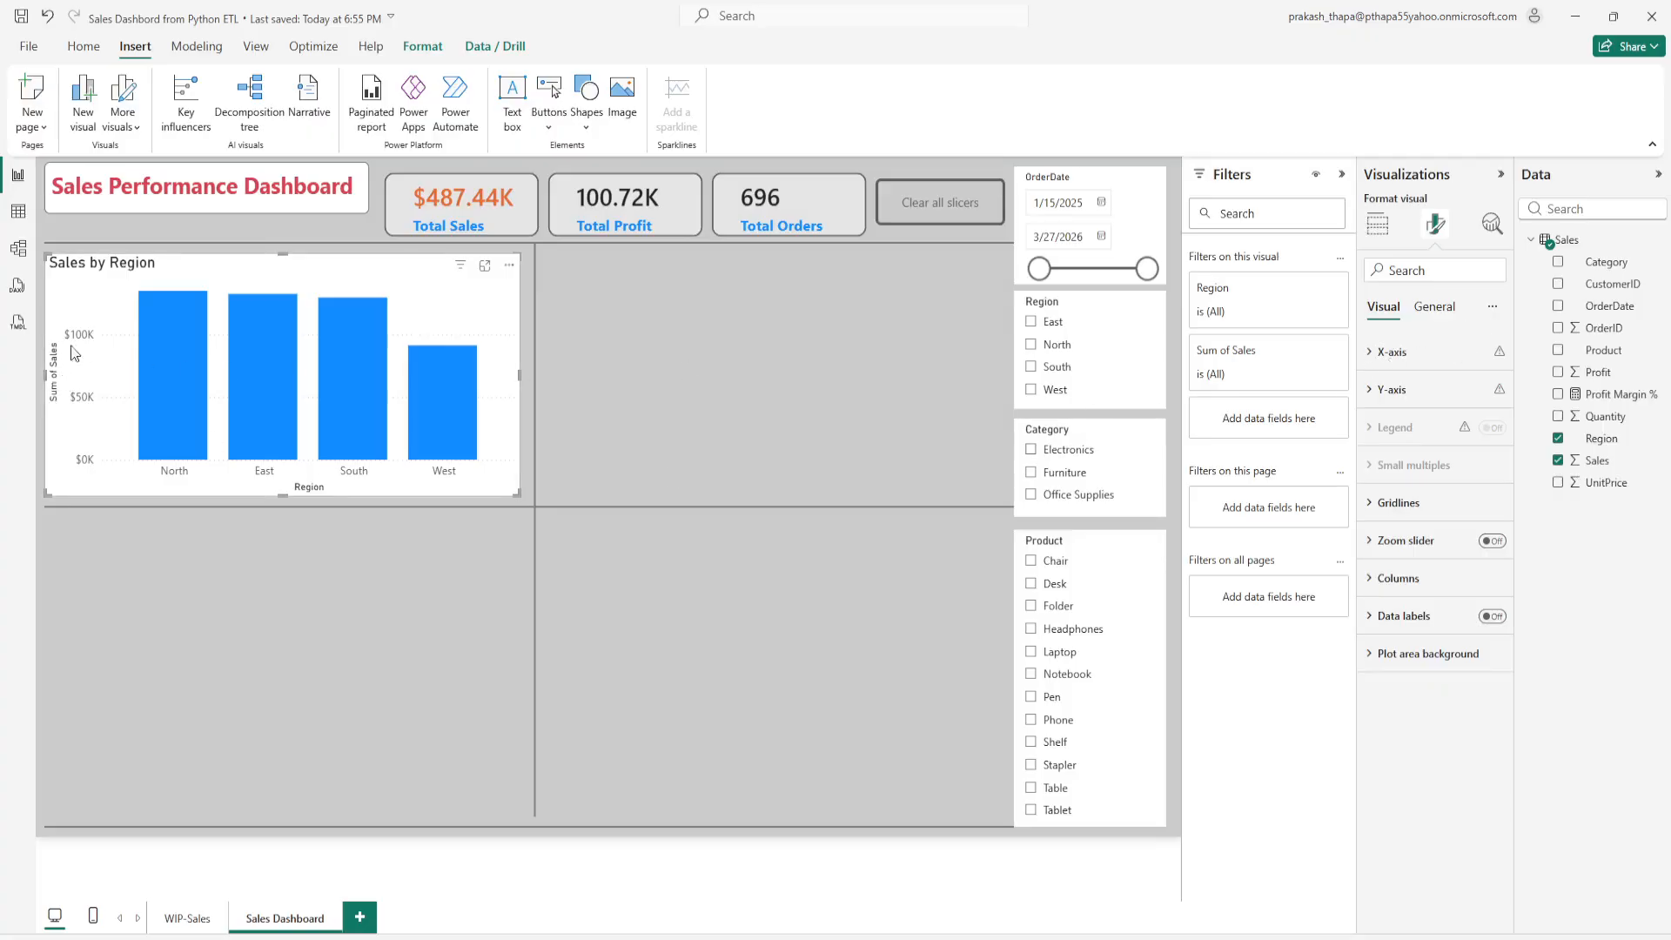
left_click(1373, 393)
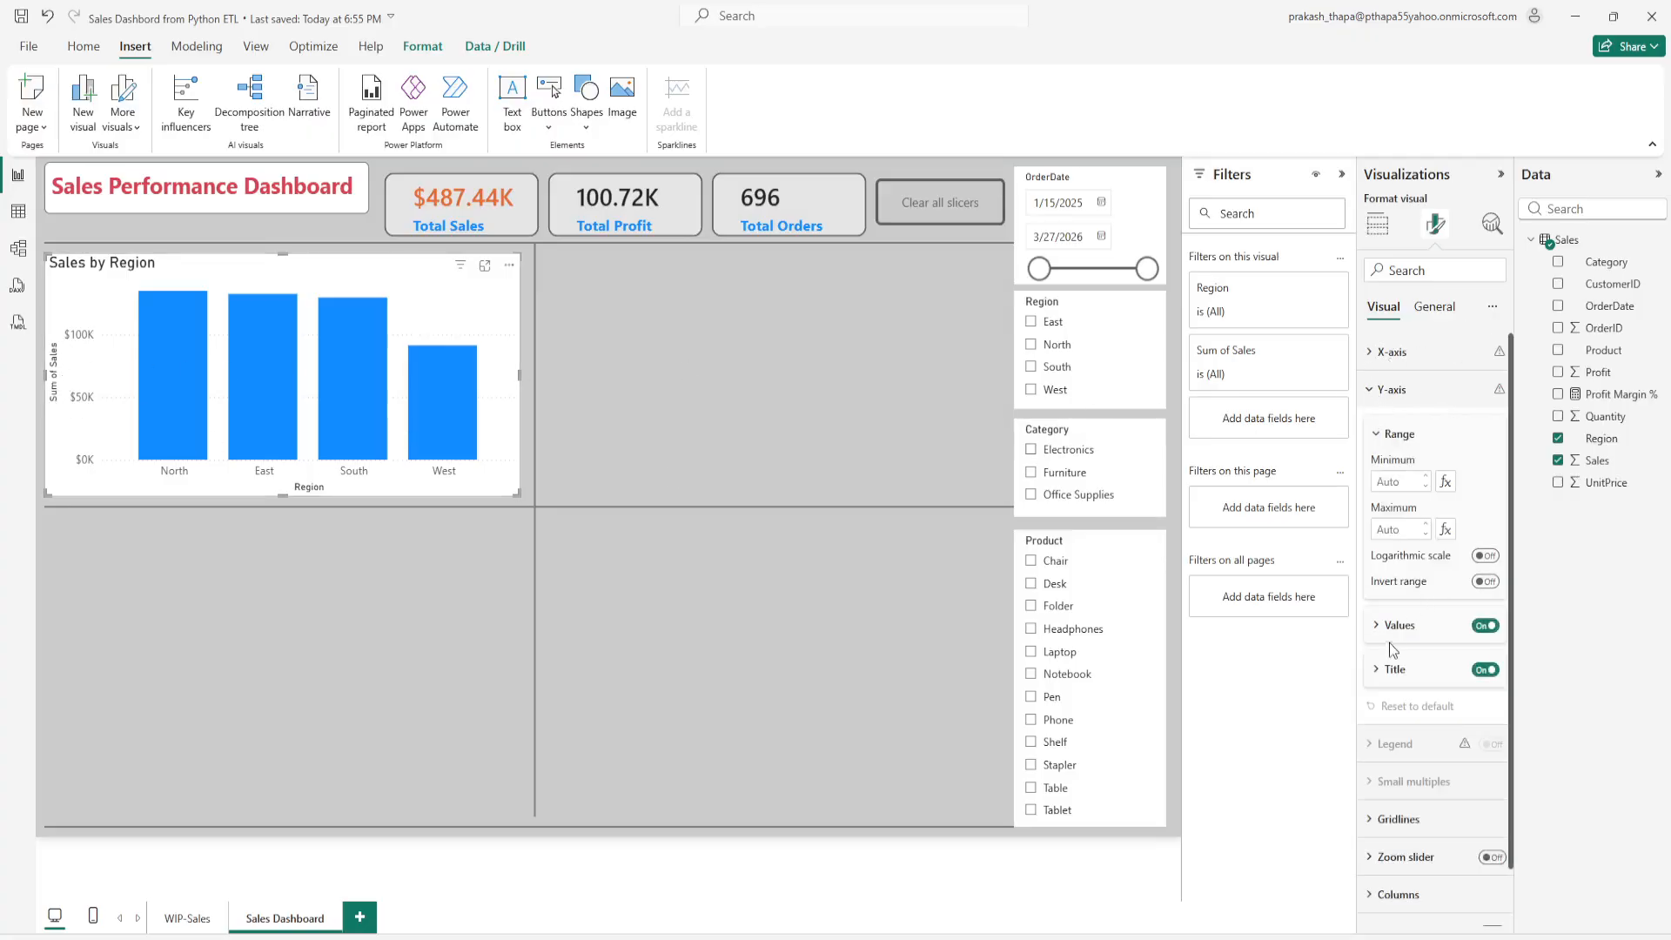
left_click(1485, 670)
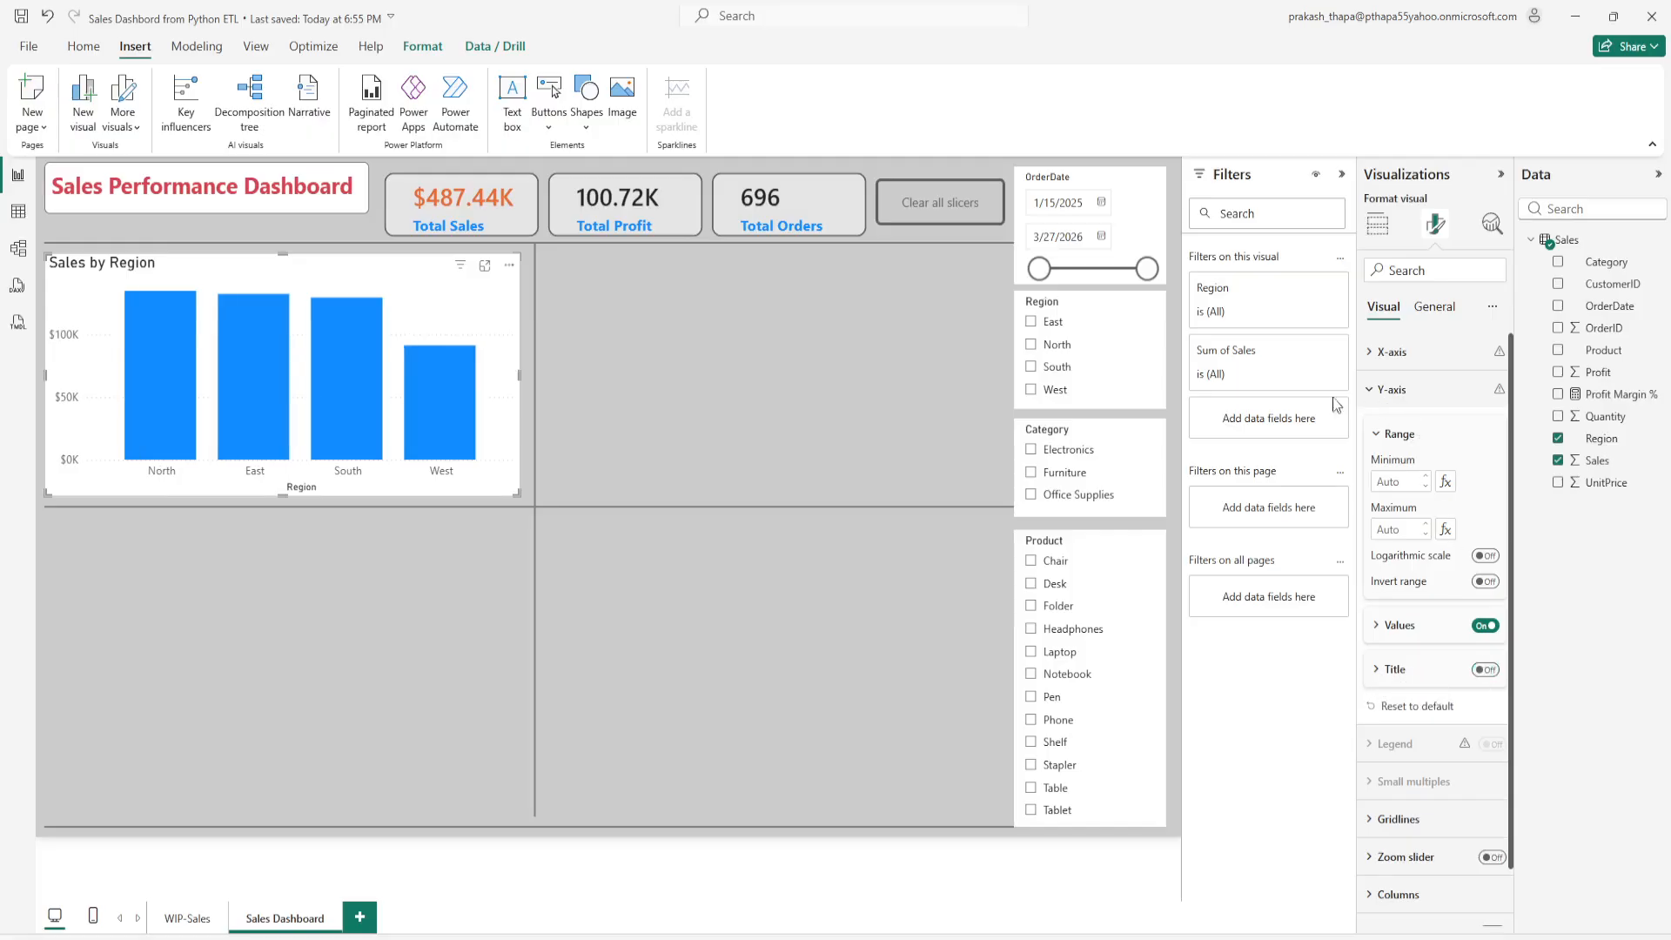
left_click(346, 369)
left_click(1393, 355)
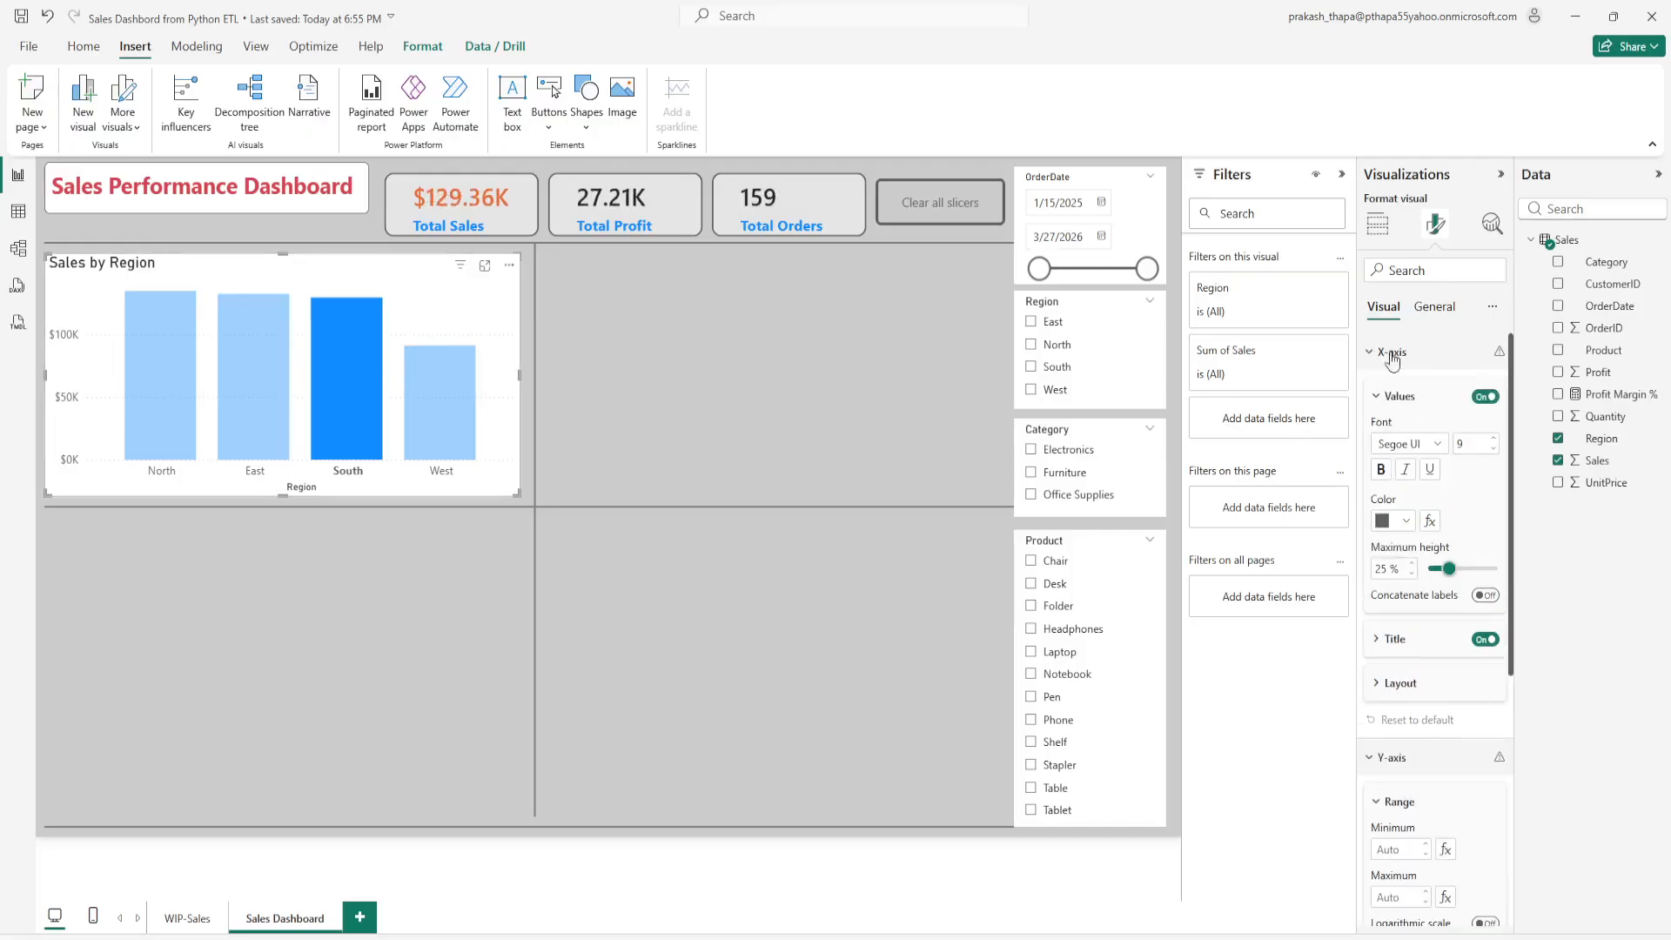
left_click(1484, 641)
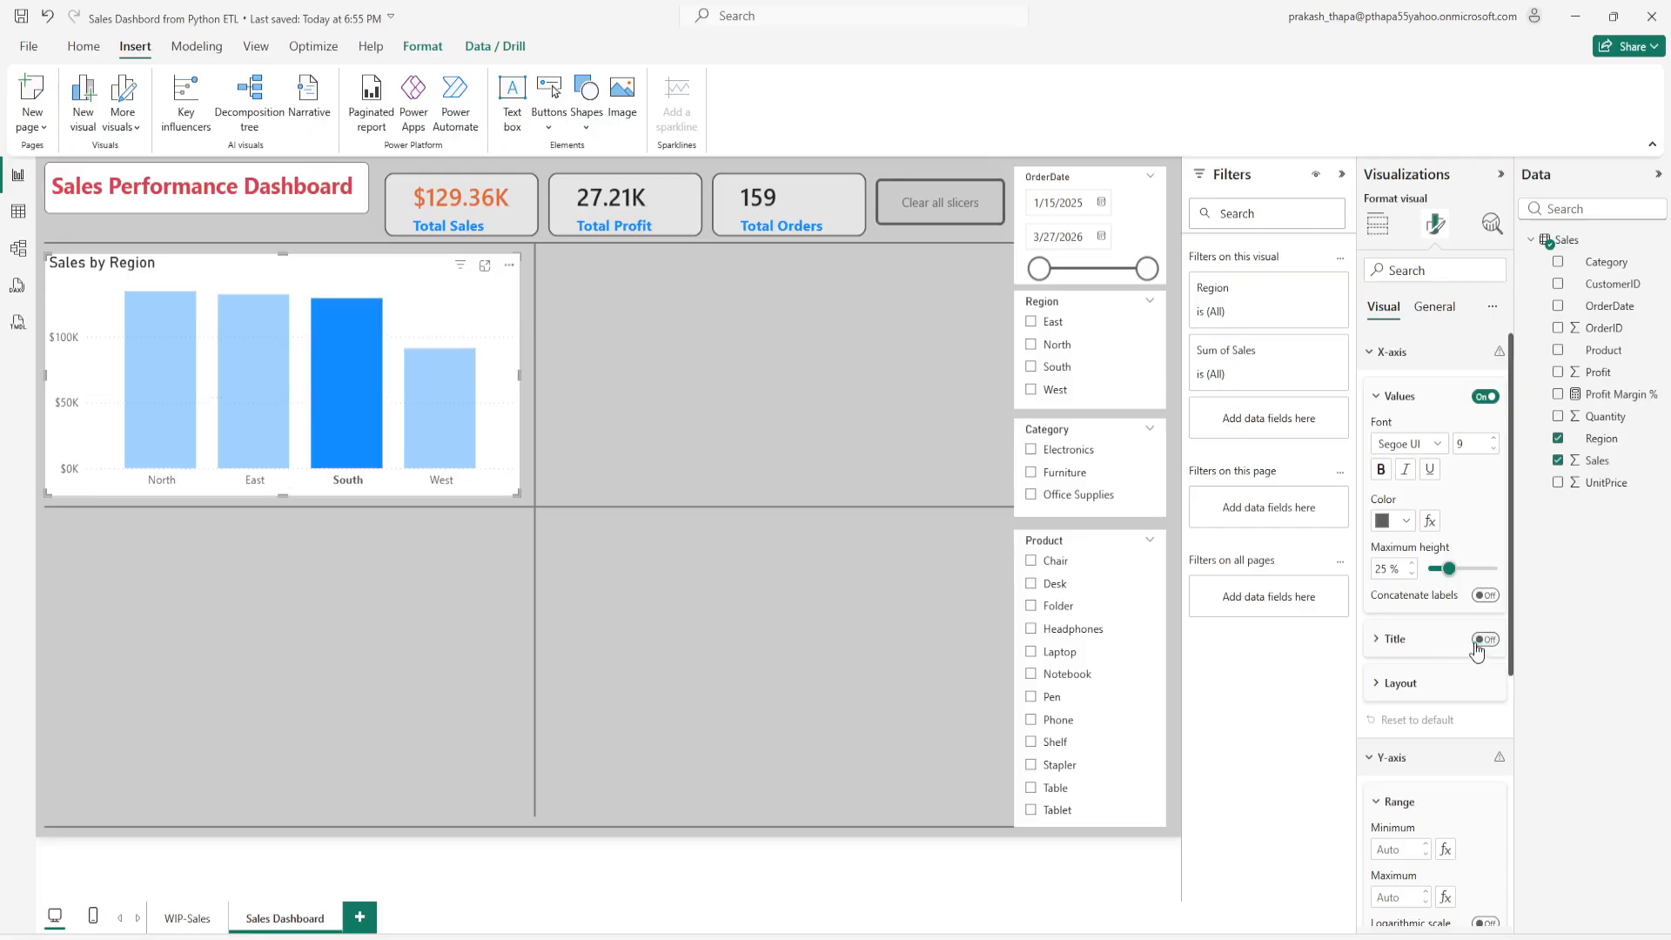
left_click(390, 584)
Step: Turn on data labels for the columns of the Sales by Region chart
left_click(337, 398)
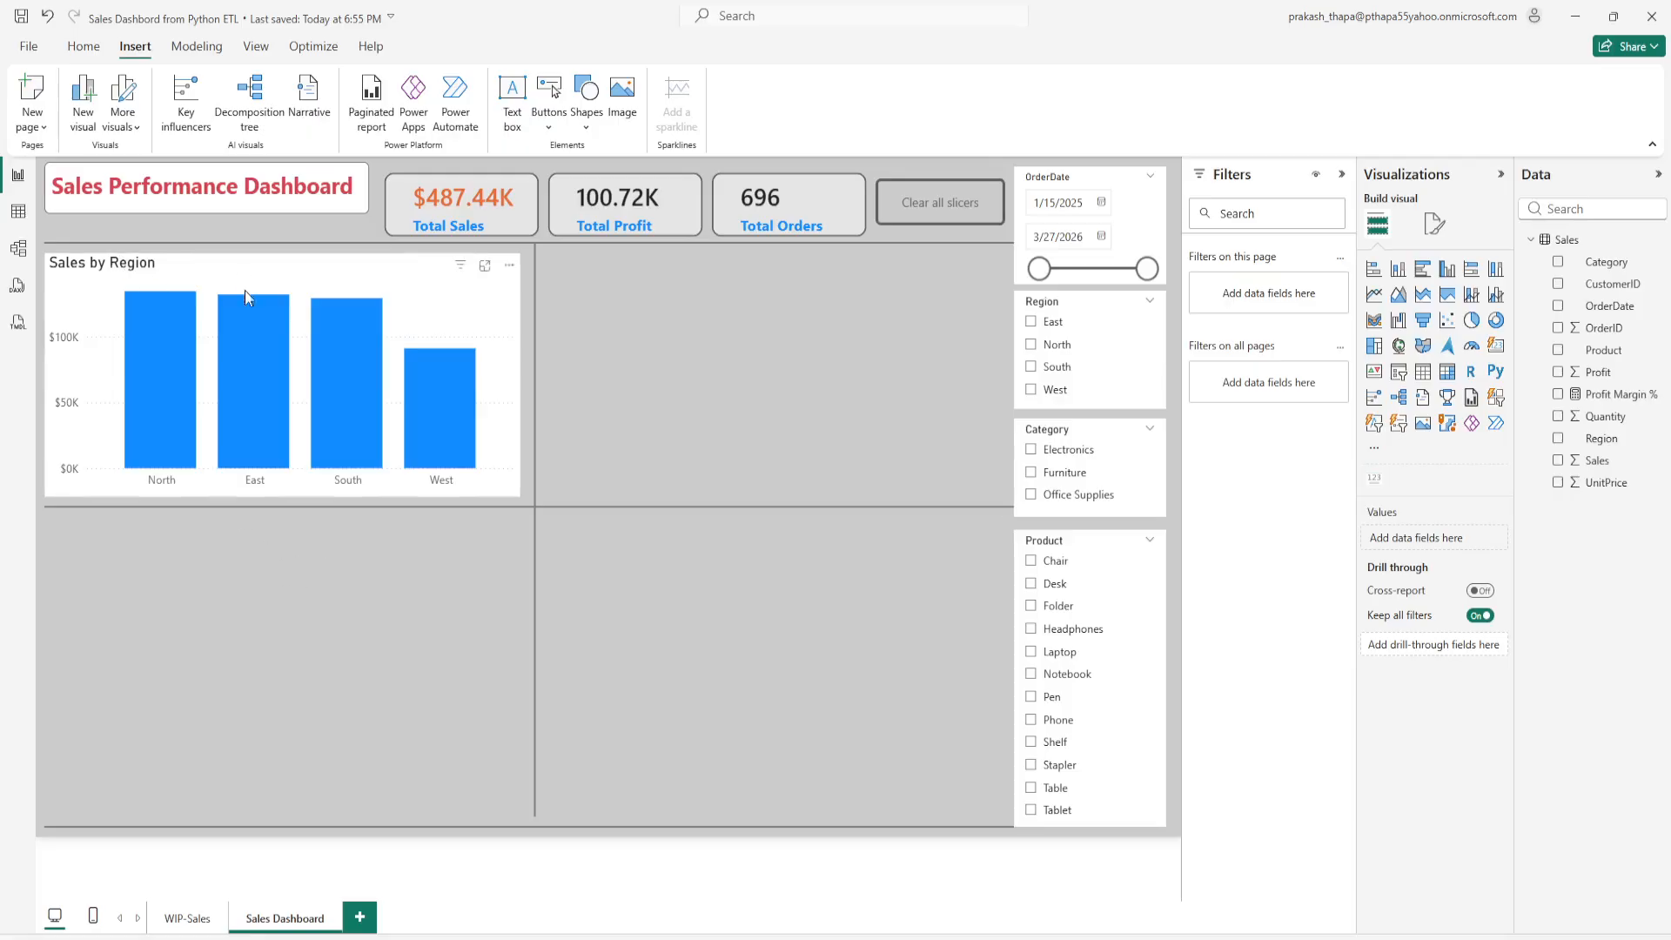
left_click(432, 322)
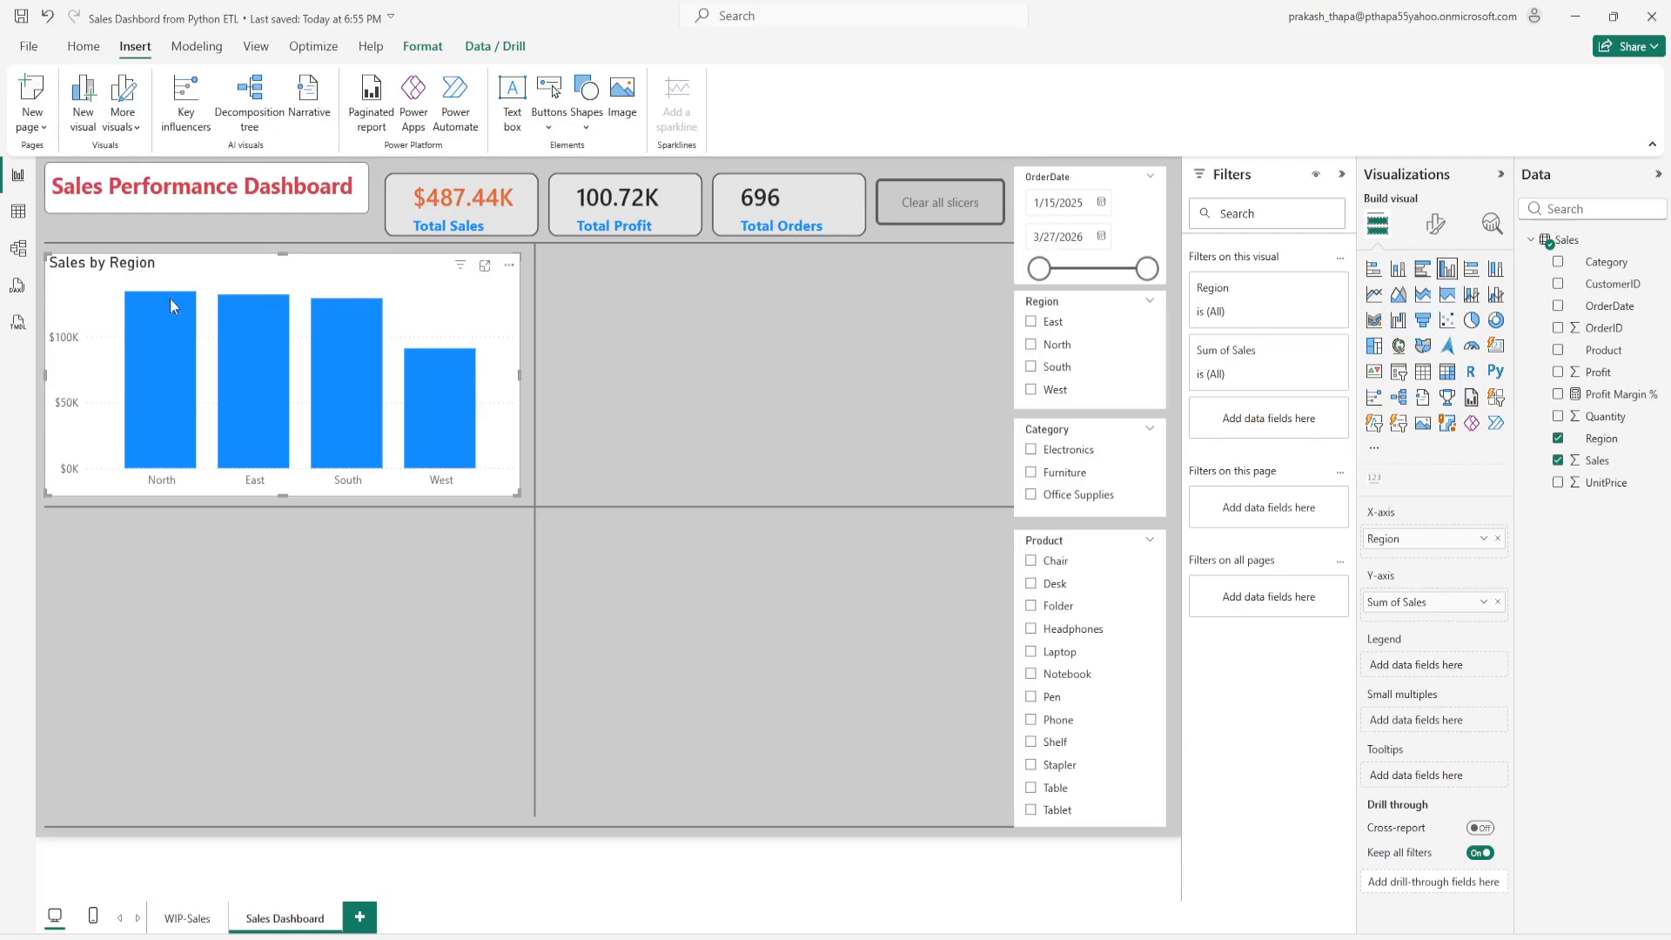
left_click(1436, 225)
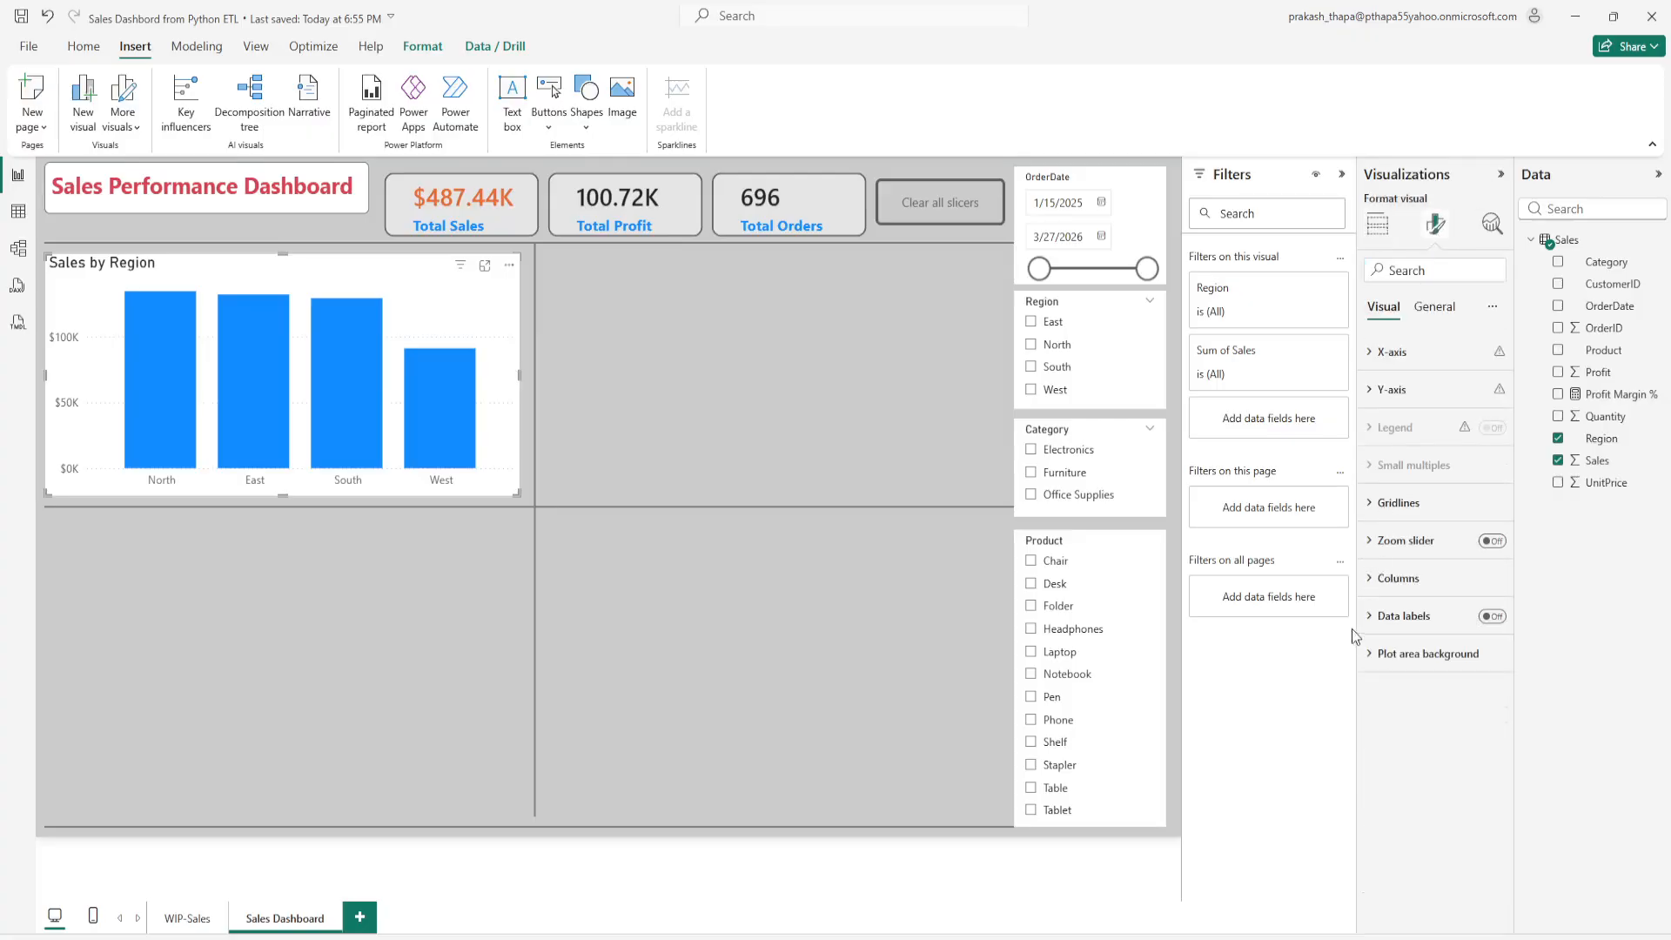
left_click(1492, 616)
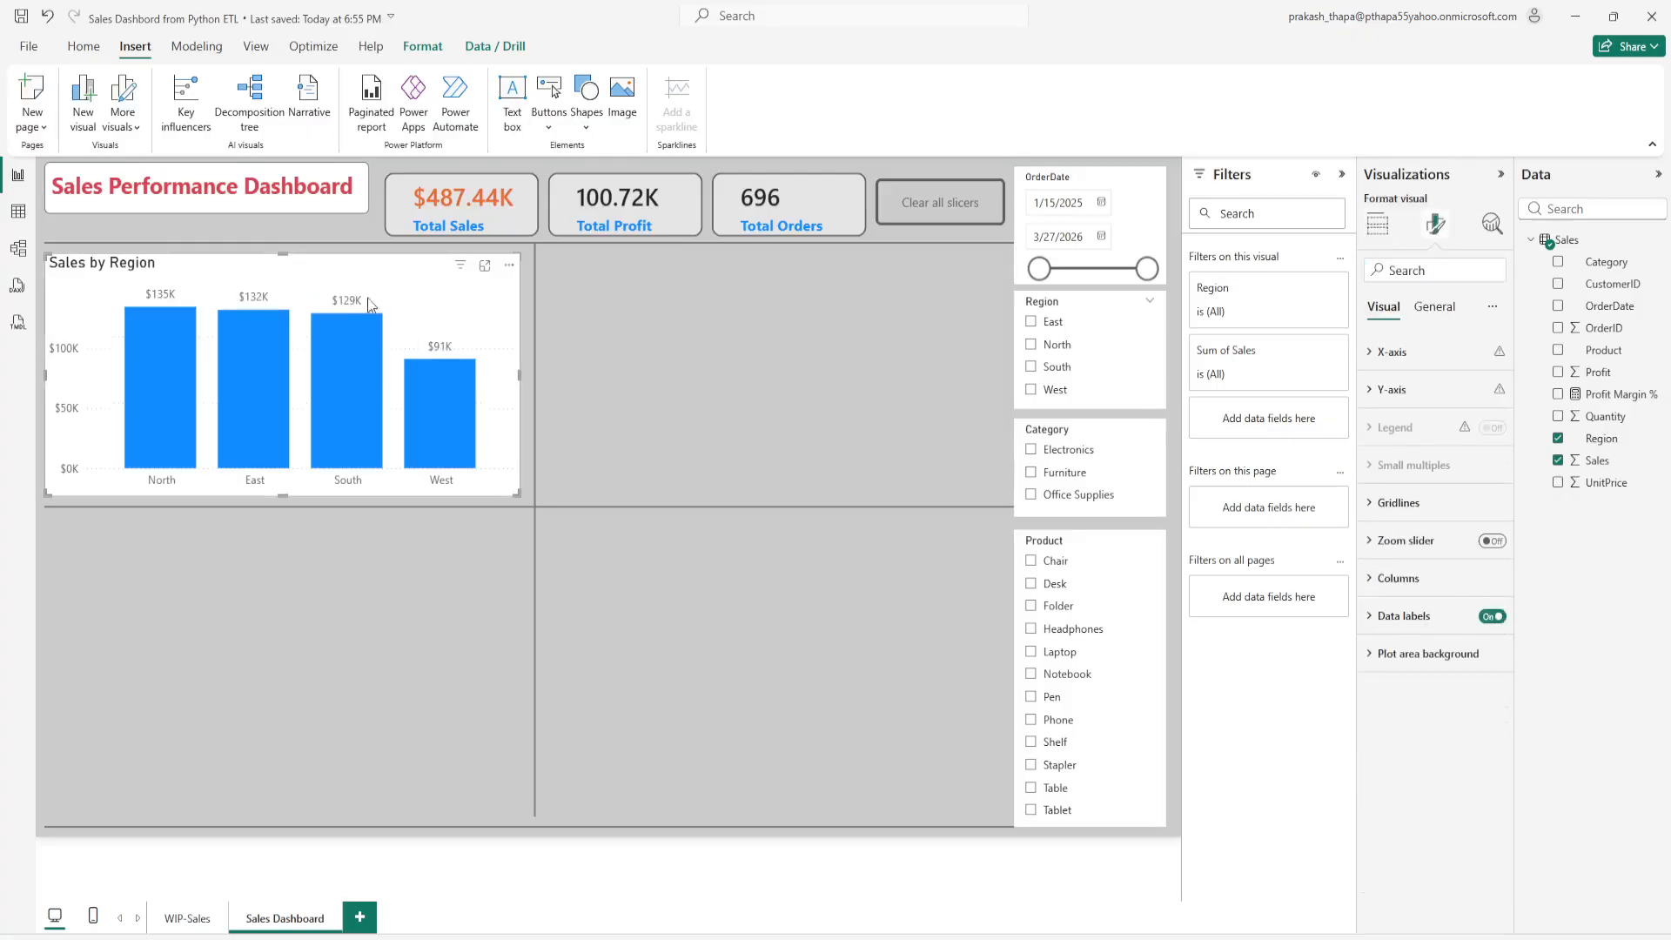
left_click(646, 398)
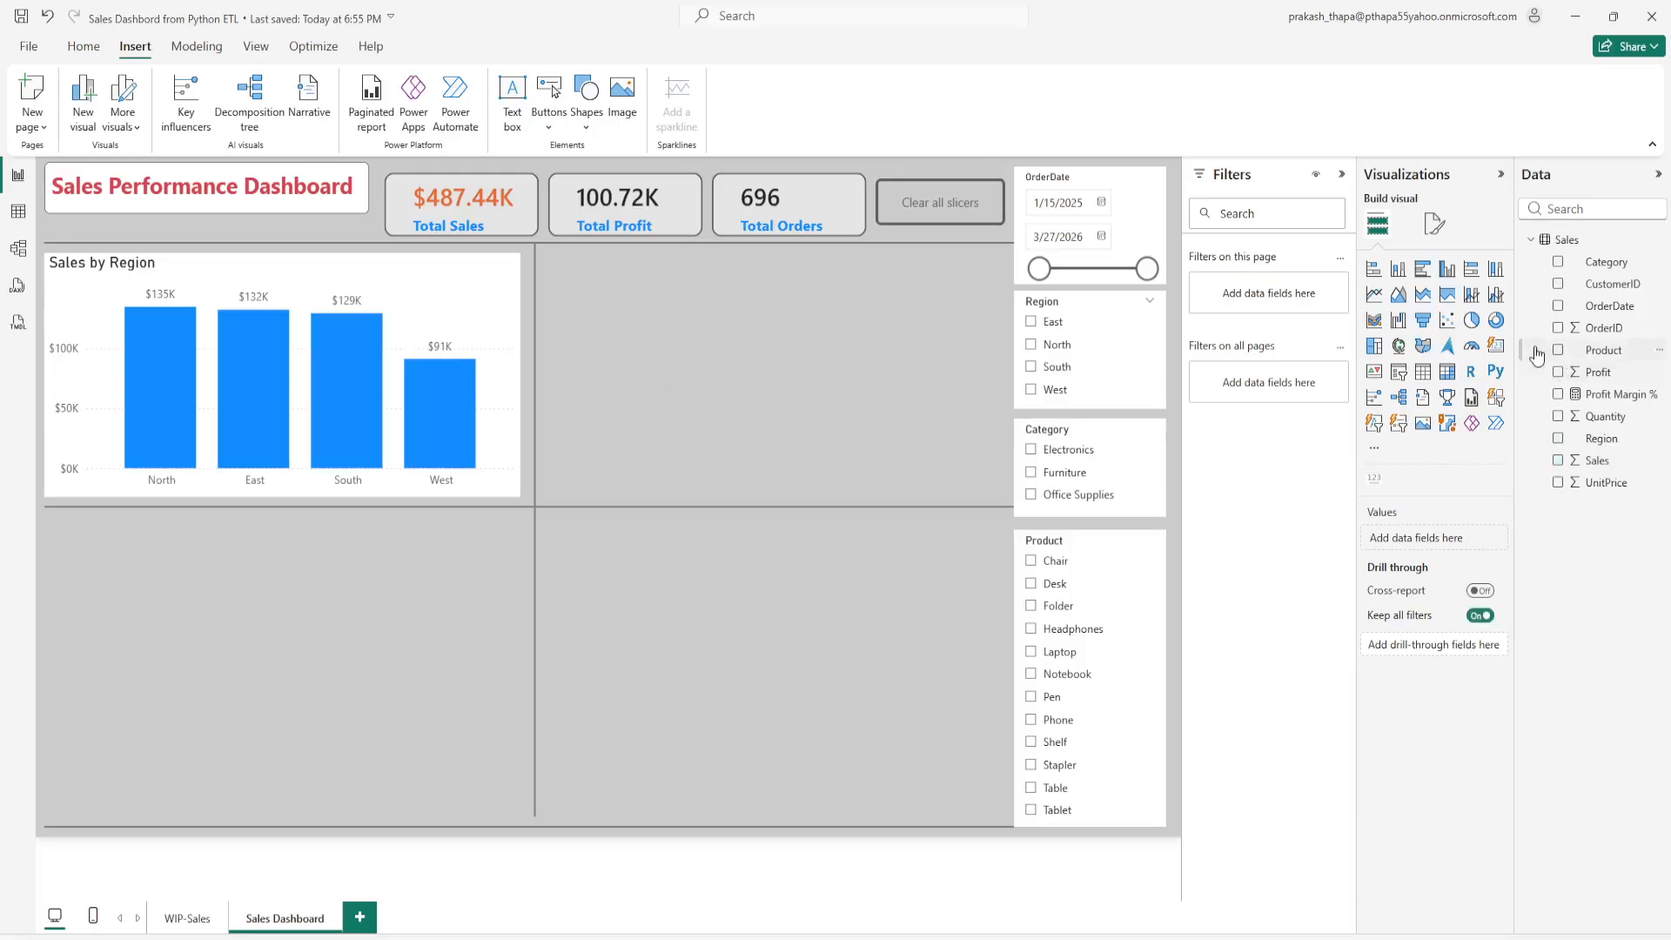
Step: Add a donut chart of Sales by Category, sized to the upper-right quadrant beside the Sales by Region chart
left_click(1495, 319)
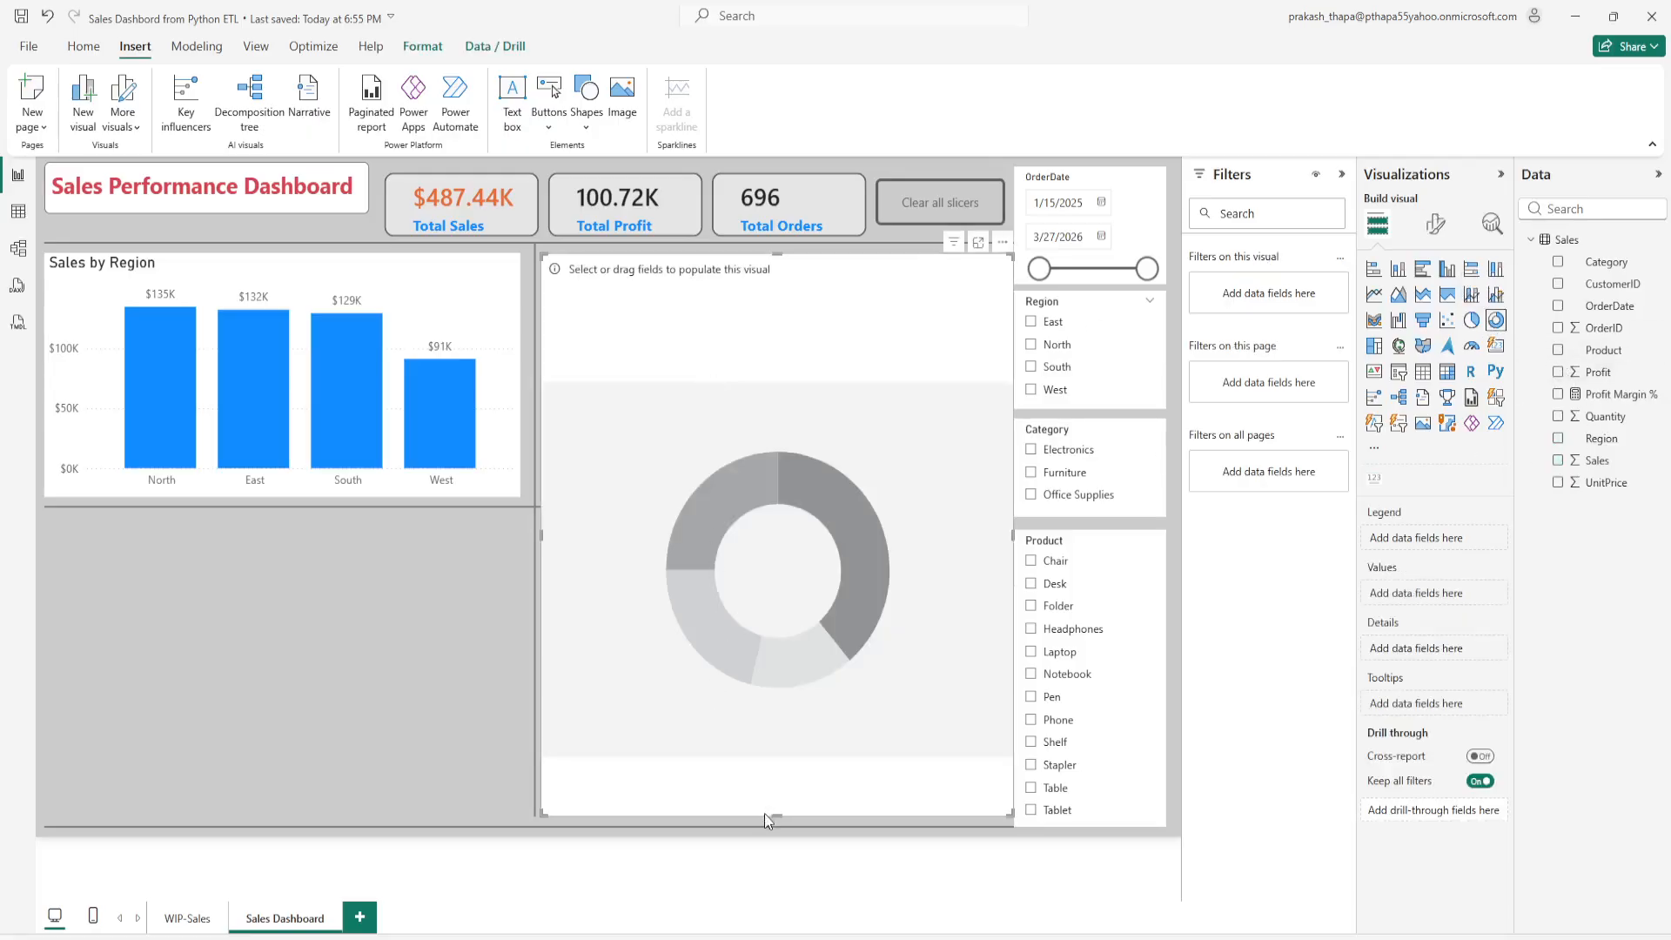
left_click_drag(765, 813, 787, 495)
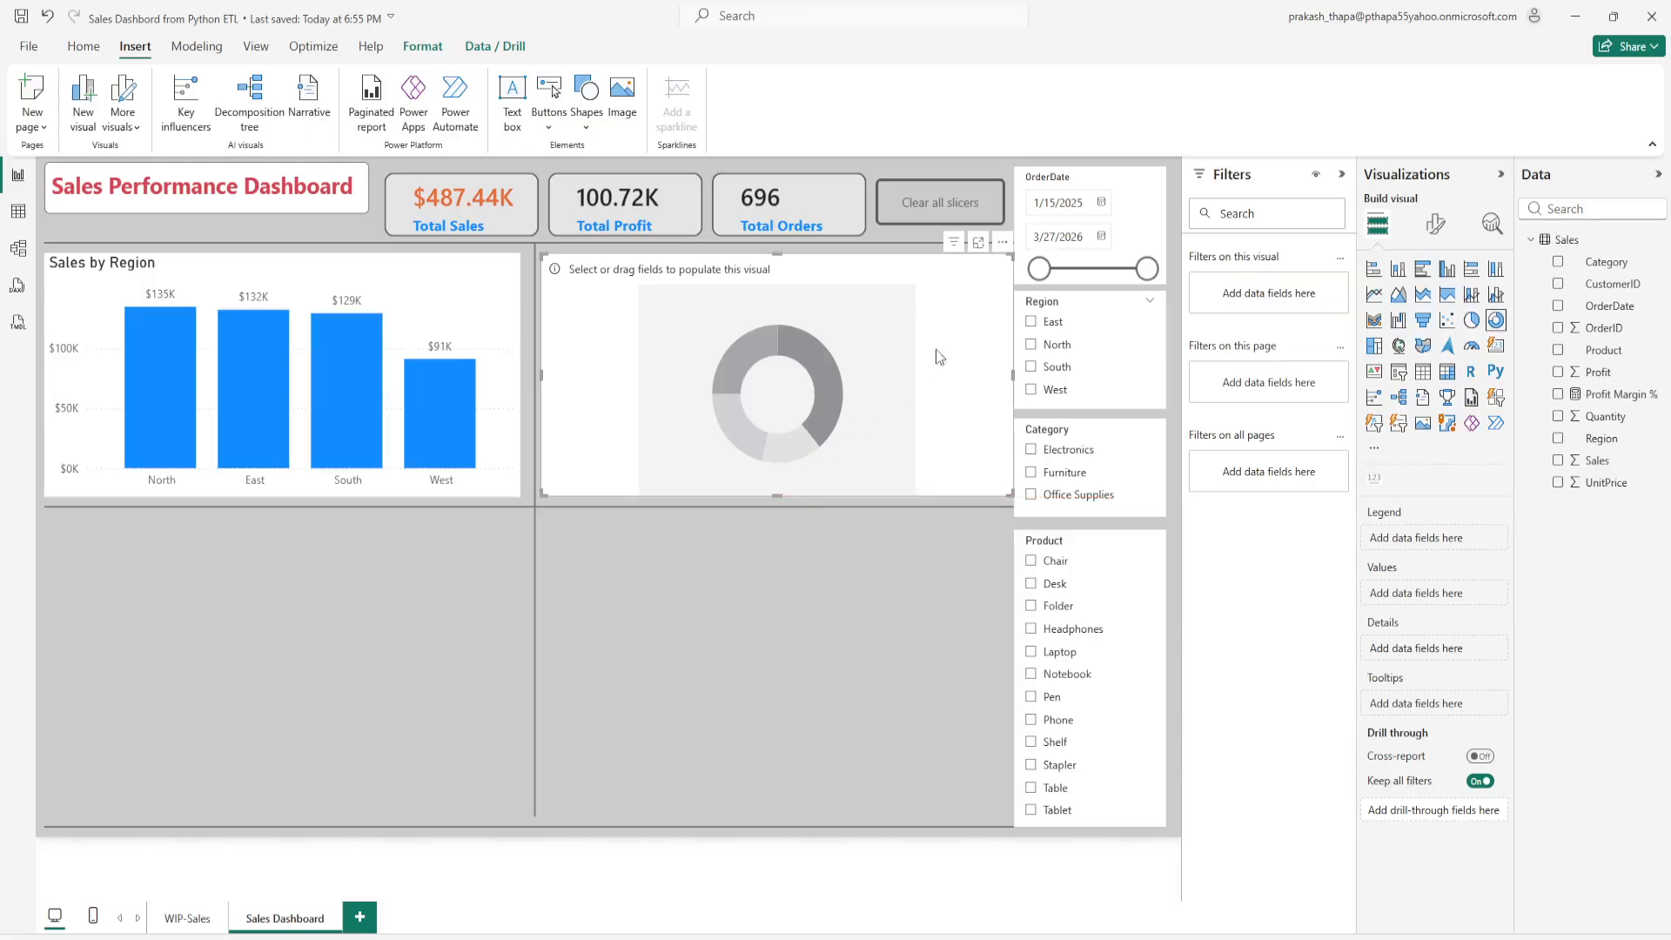
mouse_move(1014, 376)
left_mouse_down()
mouse_move(989, 373)
mouse_move(1004, 374)
left_mouse_up()
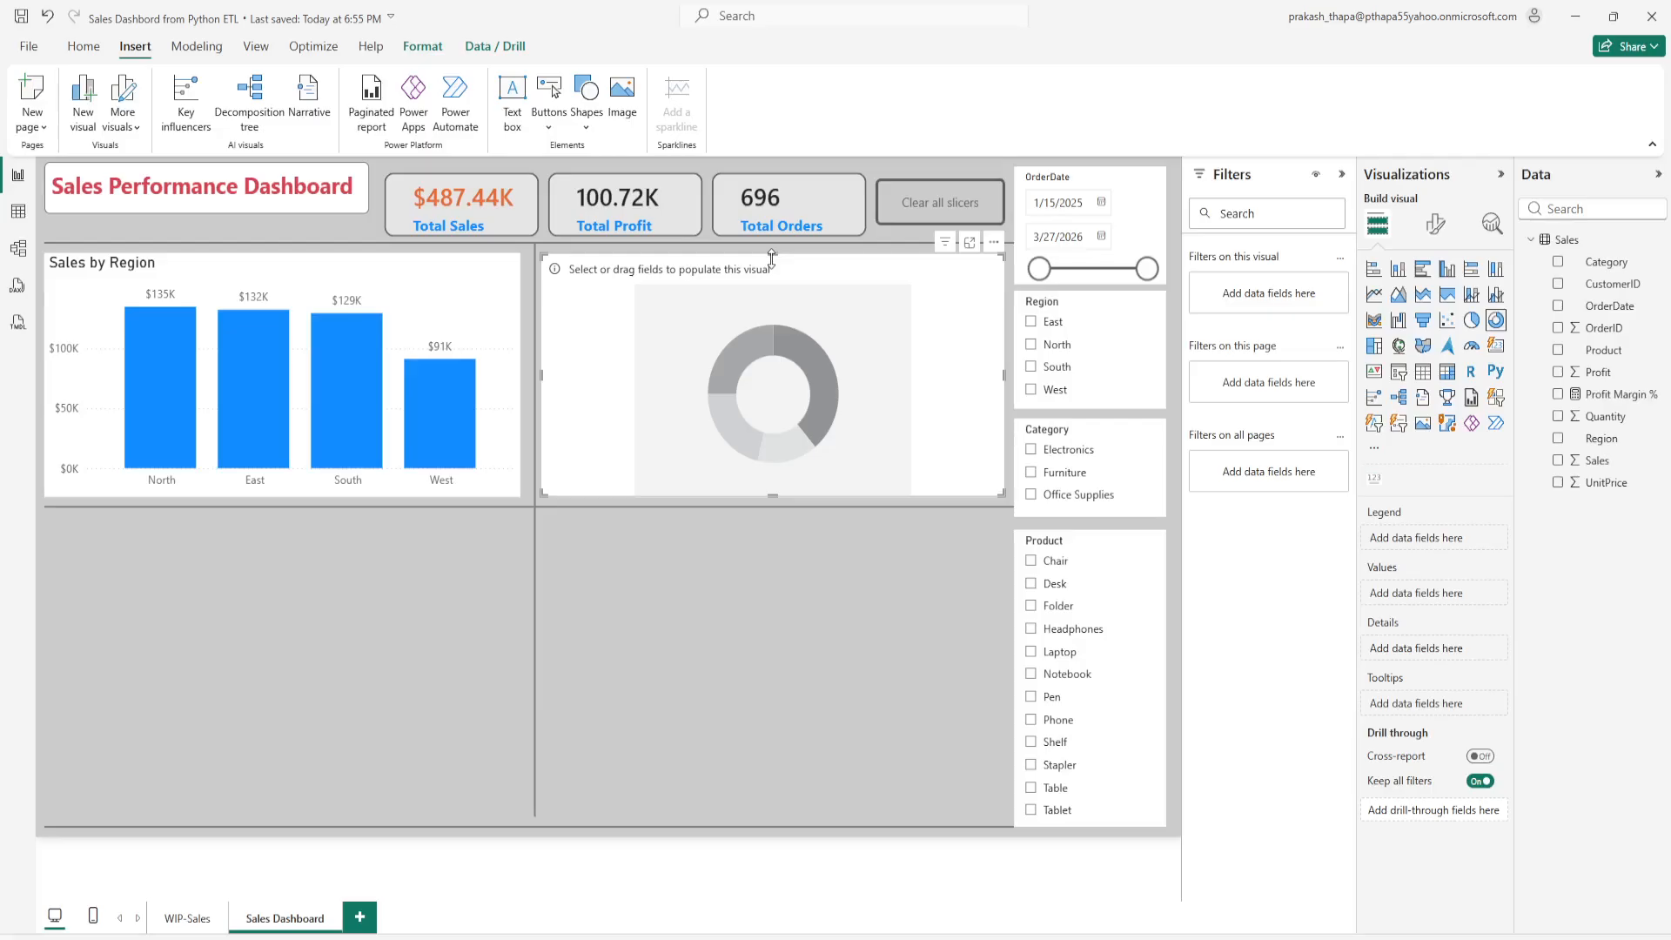
left_click(1558, 262)
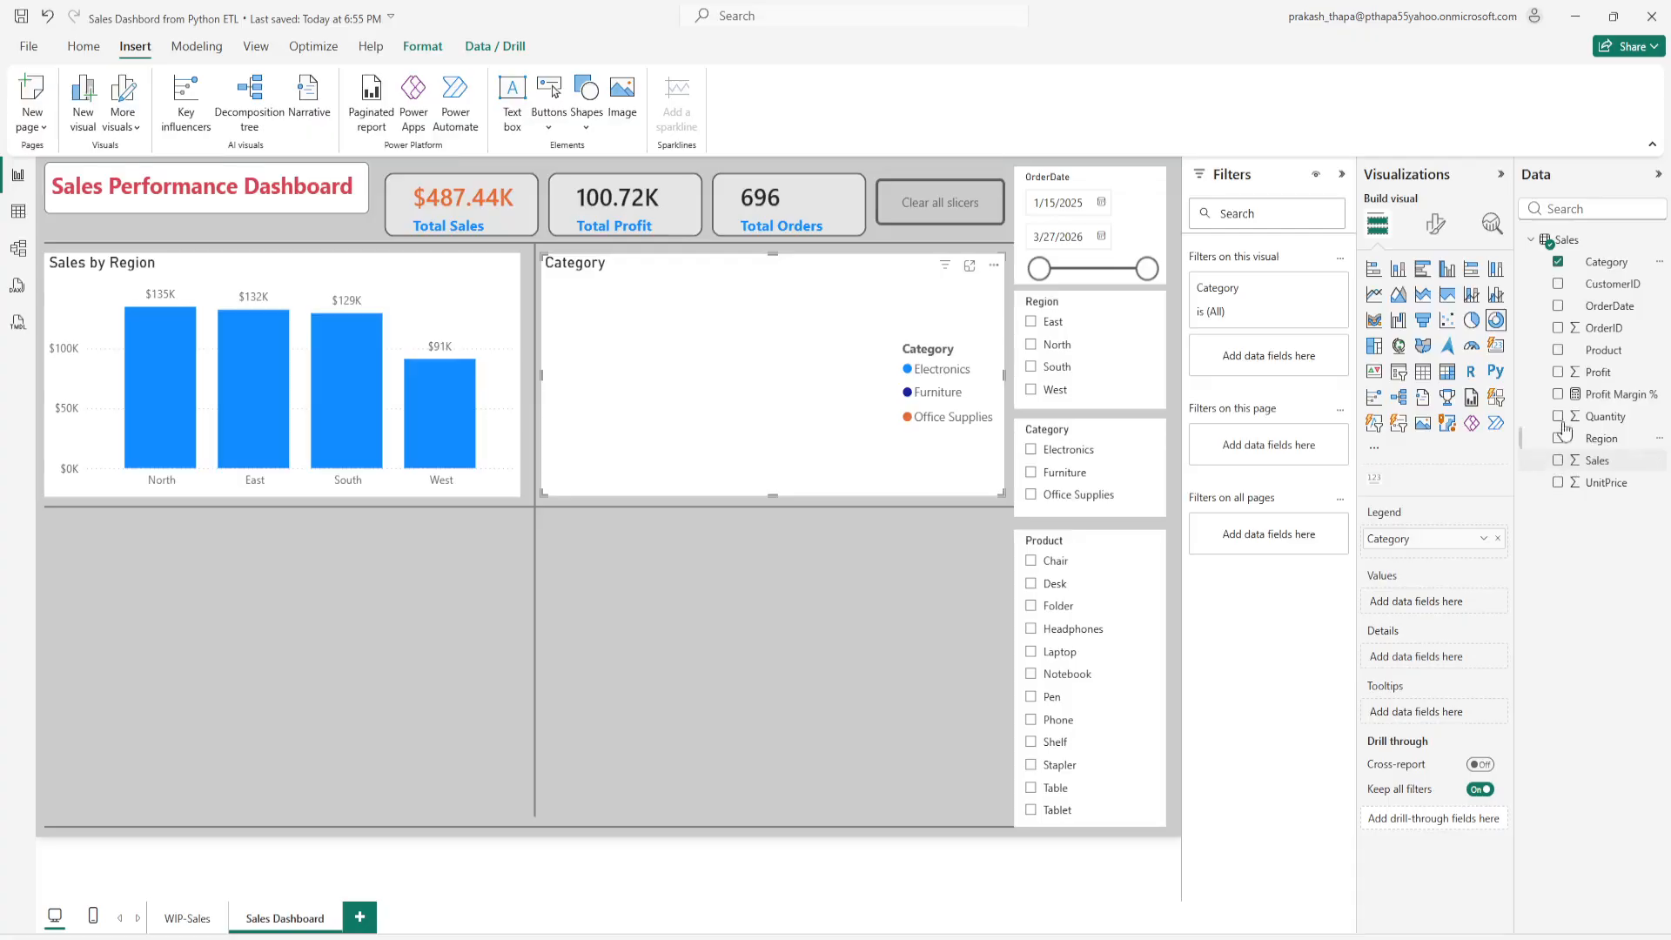
left_click(1558, 462)
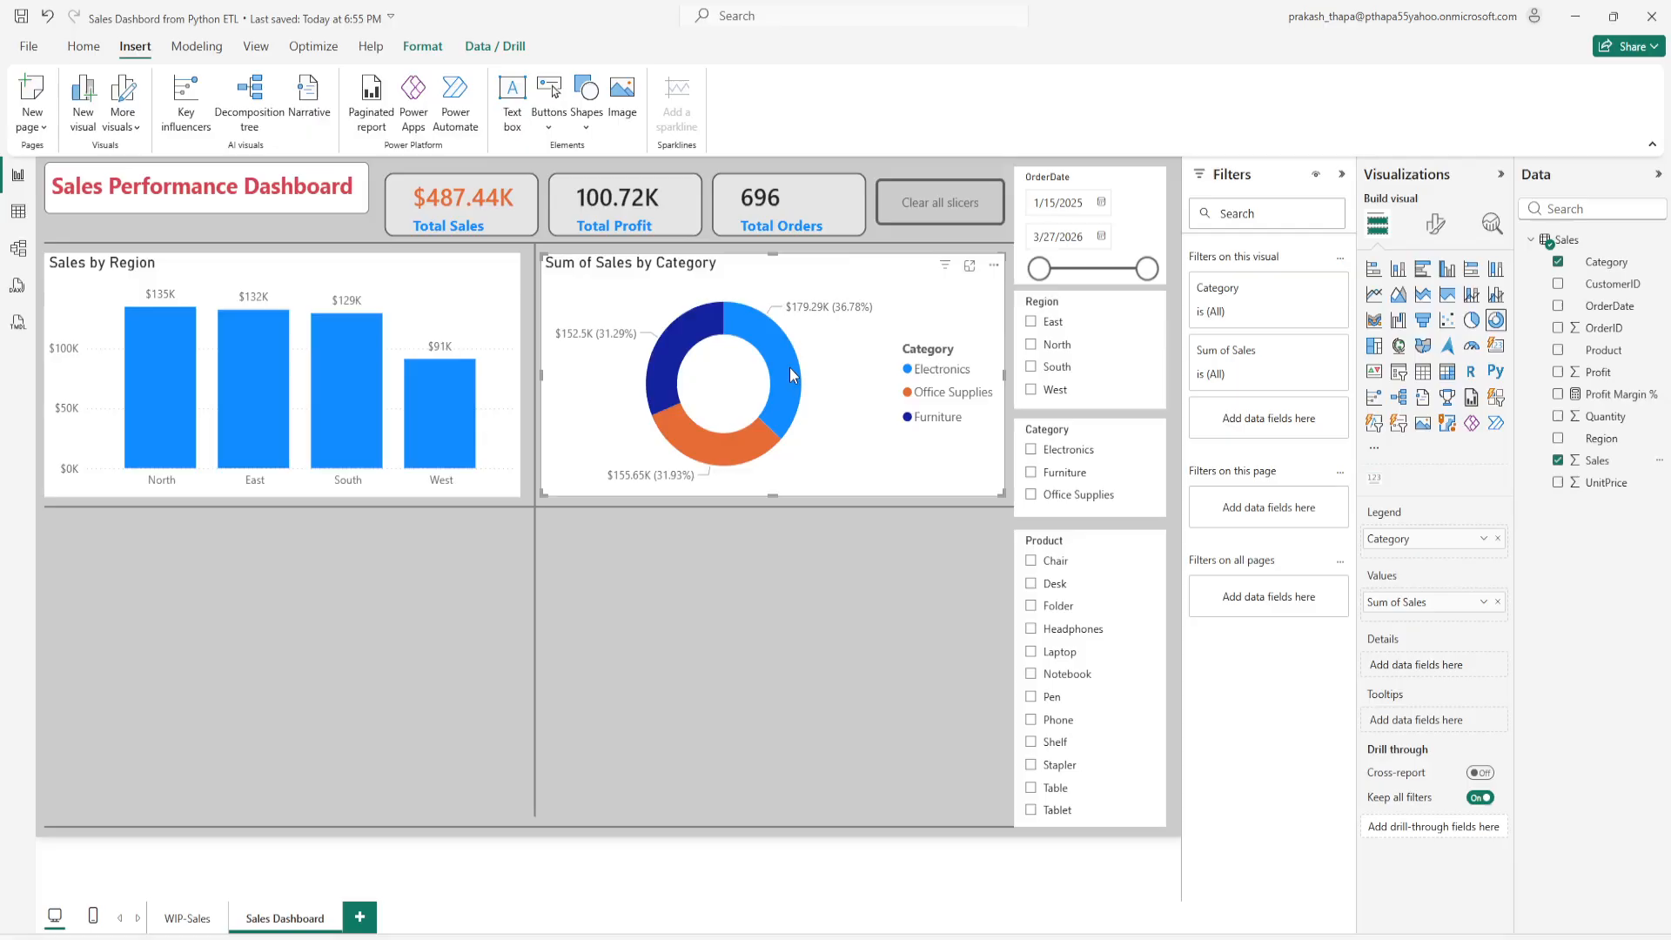
mouse_move(791, 376)
Step: Add a line chart of Sales by OrderDate in the empty area below the Sales by Region chart
left_click(237, 672)
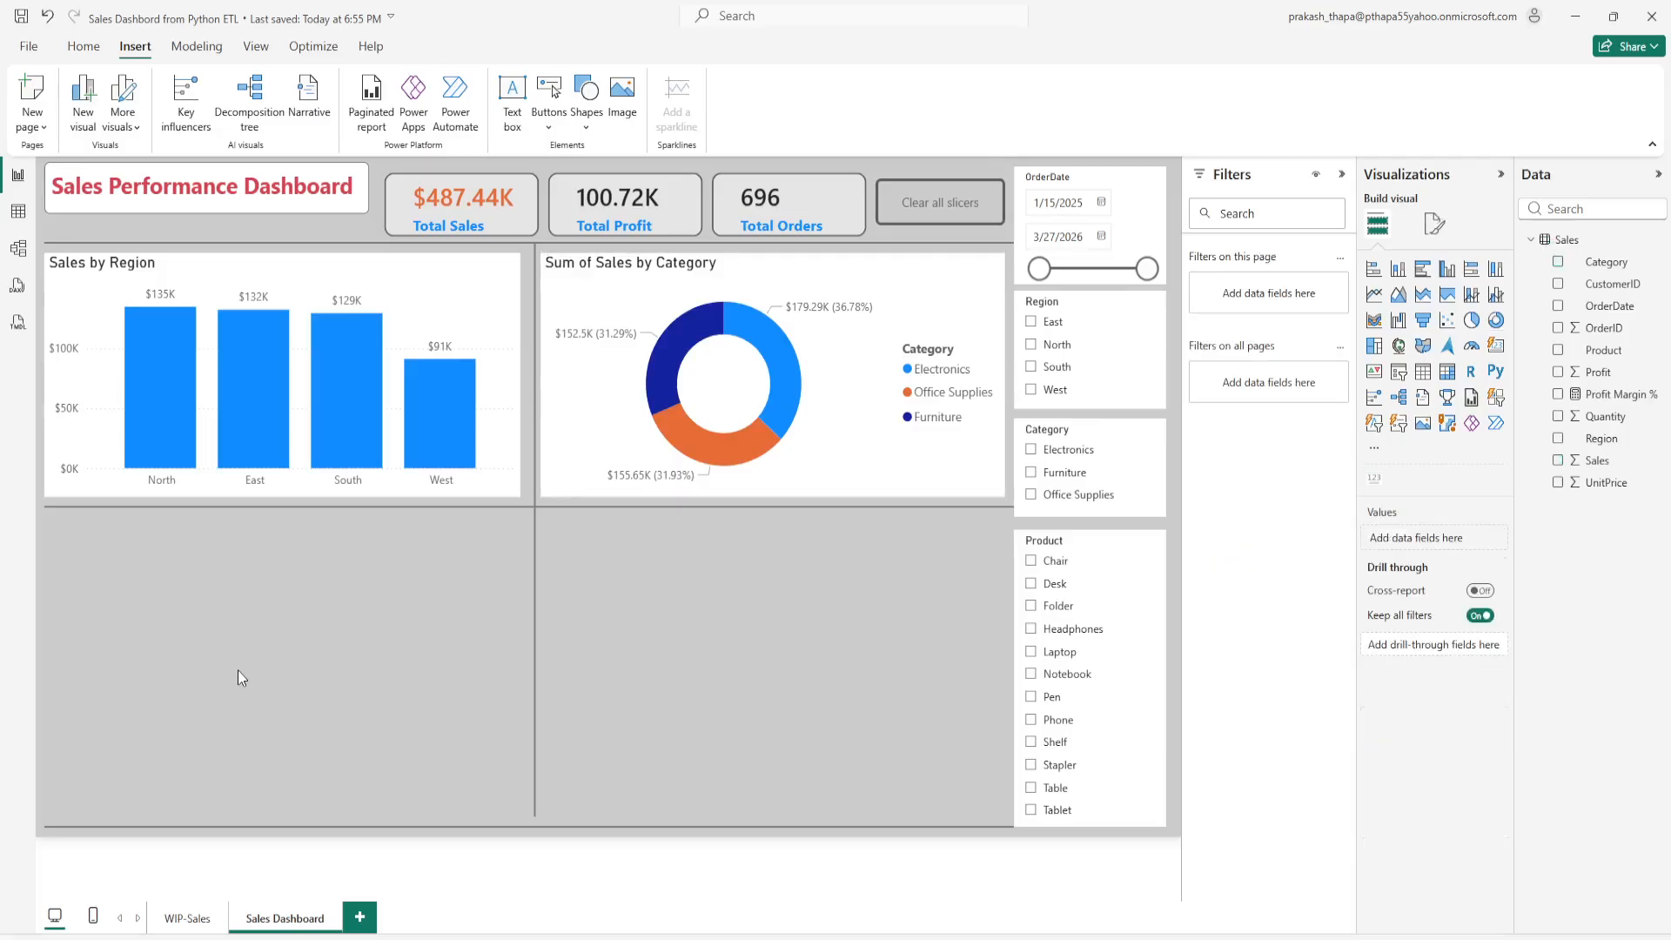
left_click(1375, 294)
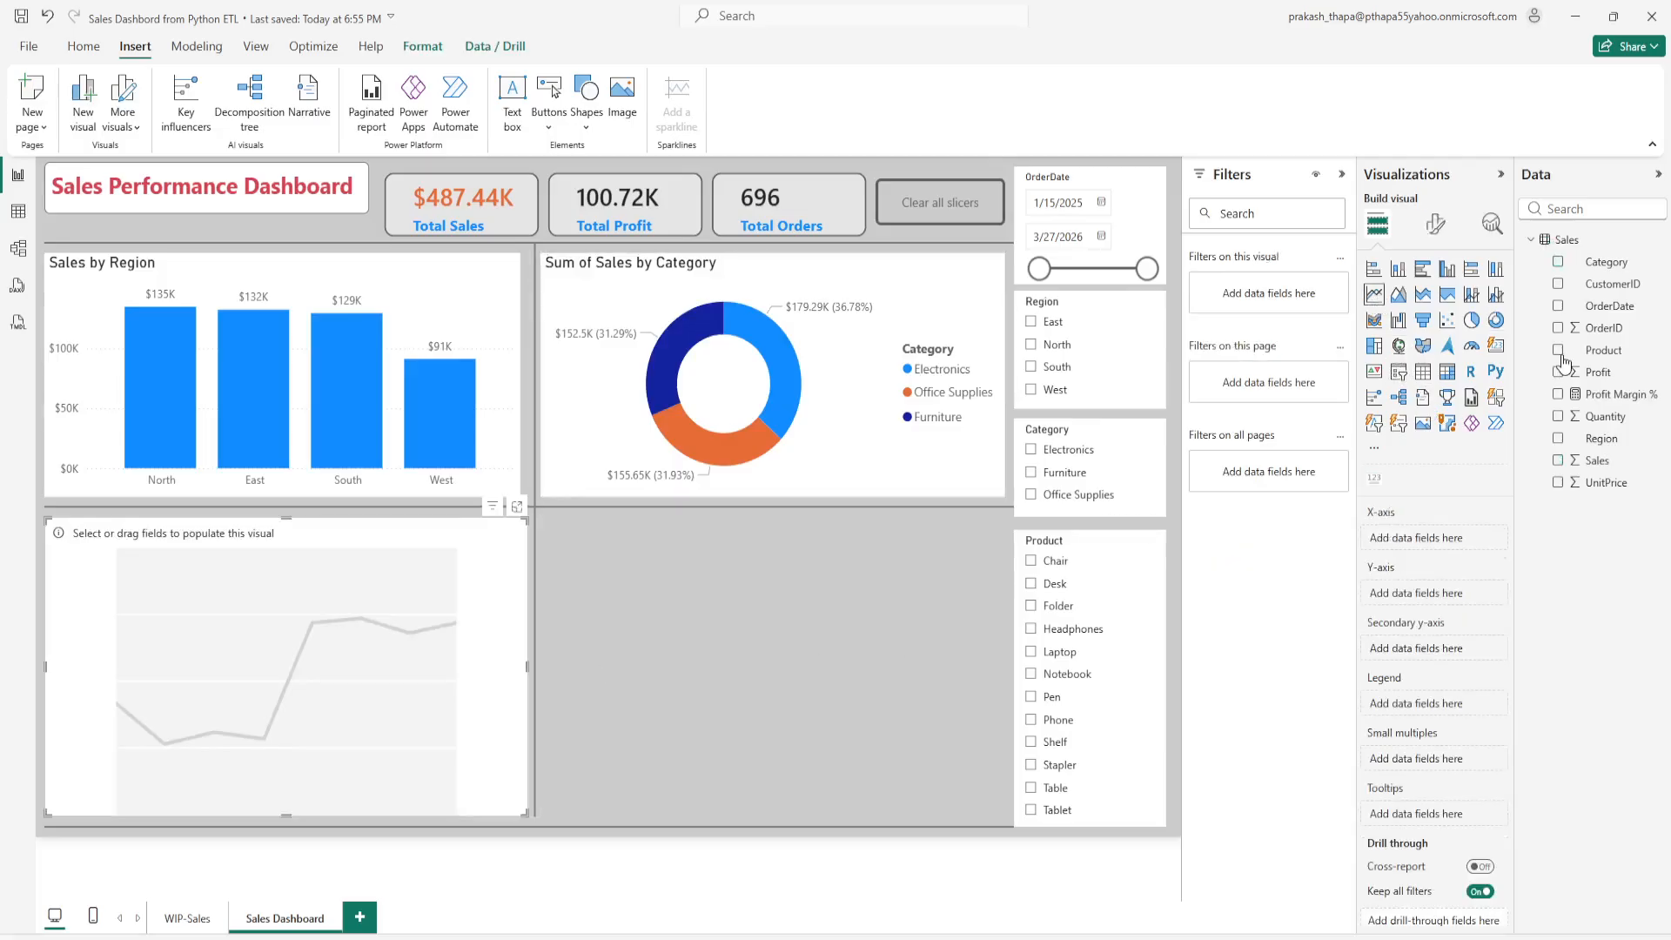
left_click(1559, 462)
left_click(1558, 307)
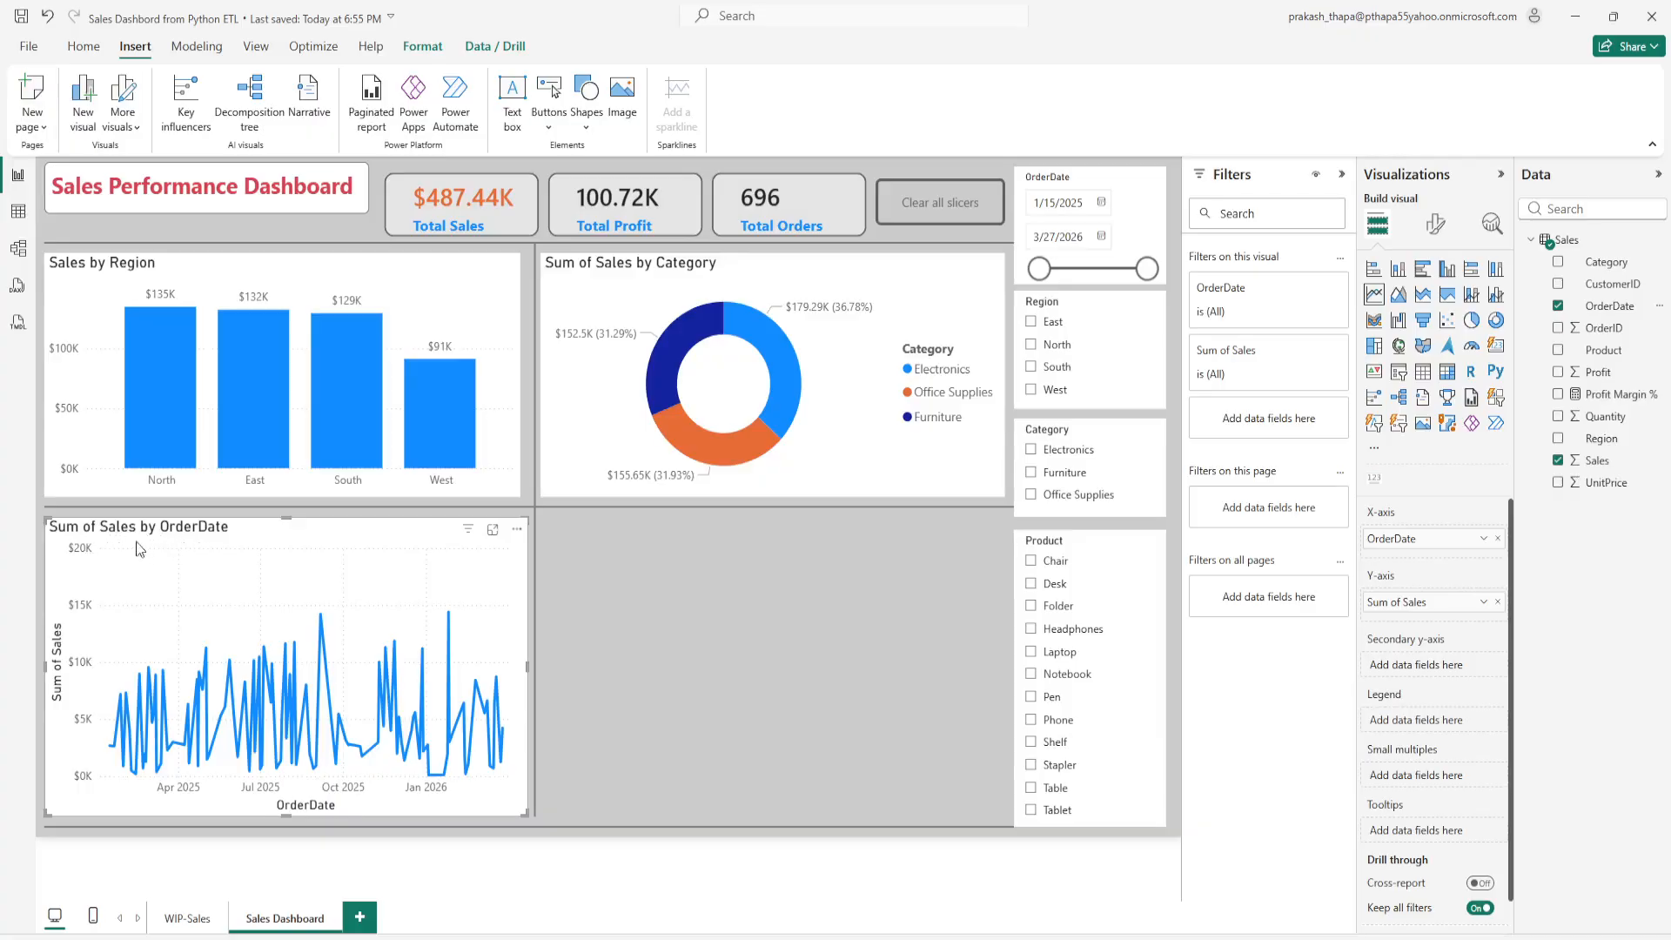
Step: Change the line chart's title to Total Sales by OrderDate
left_click(1435, 228)
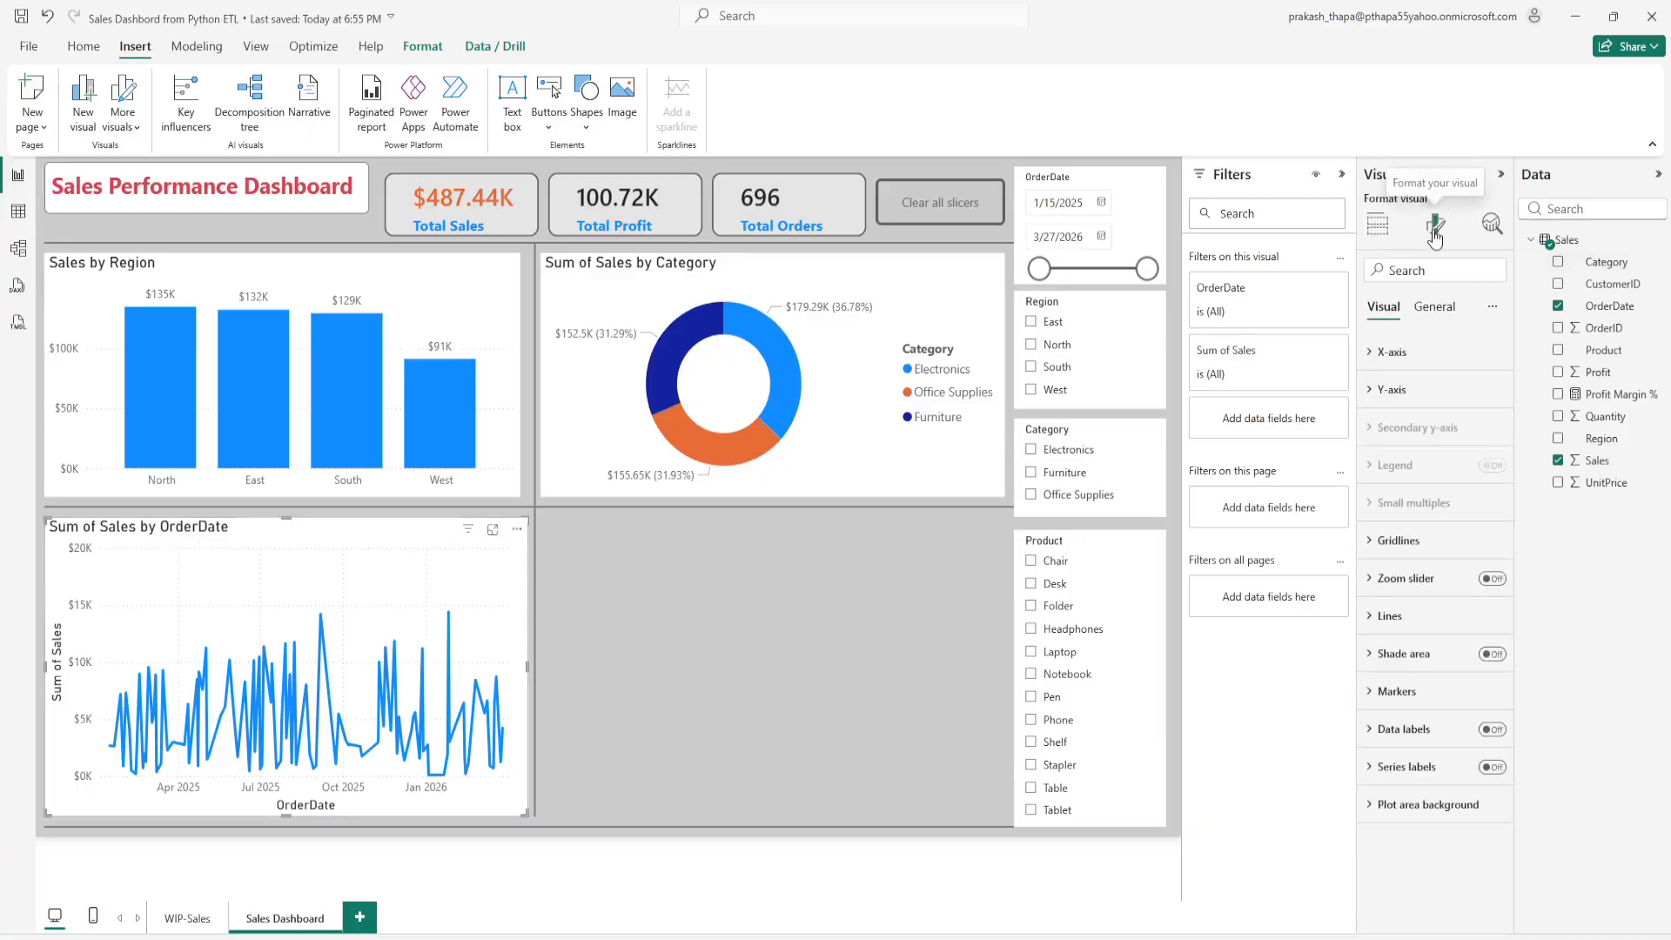
left_click(1390, 240)
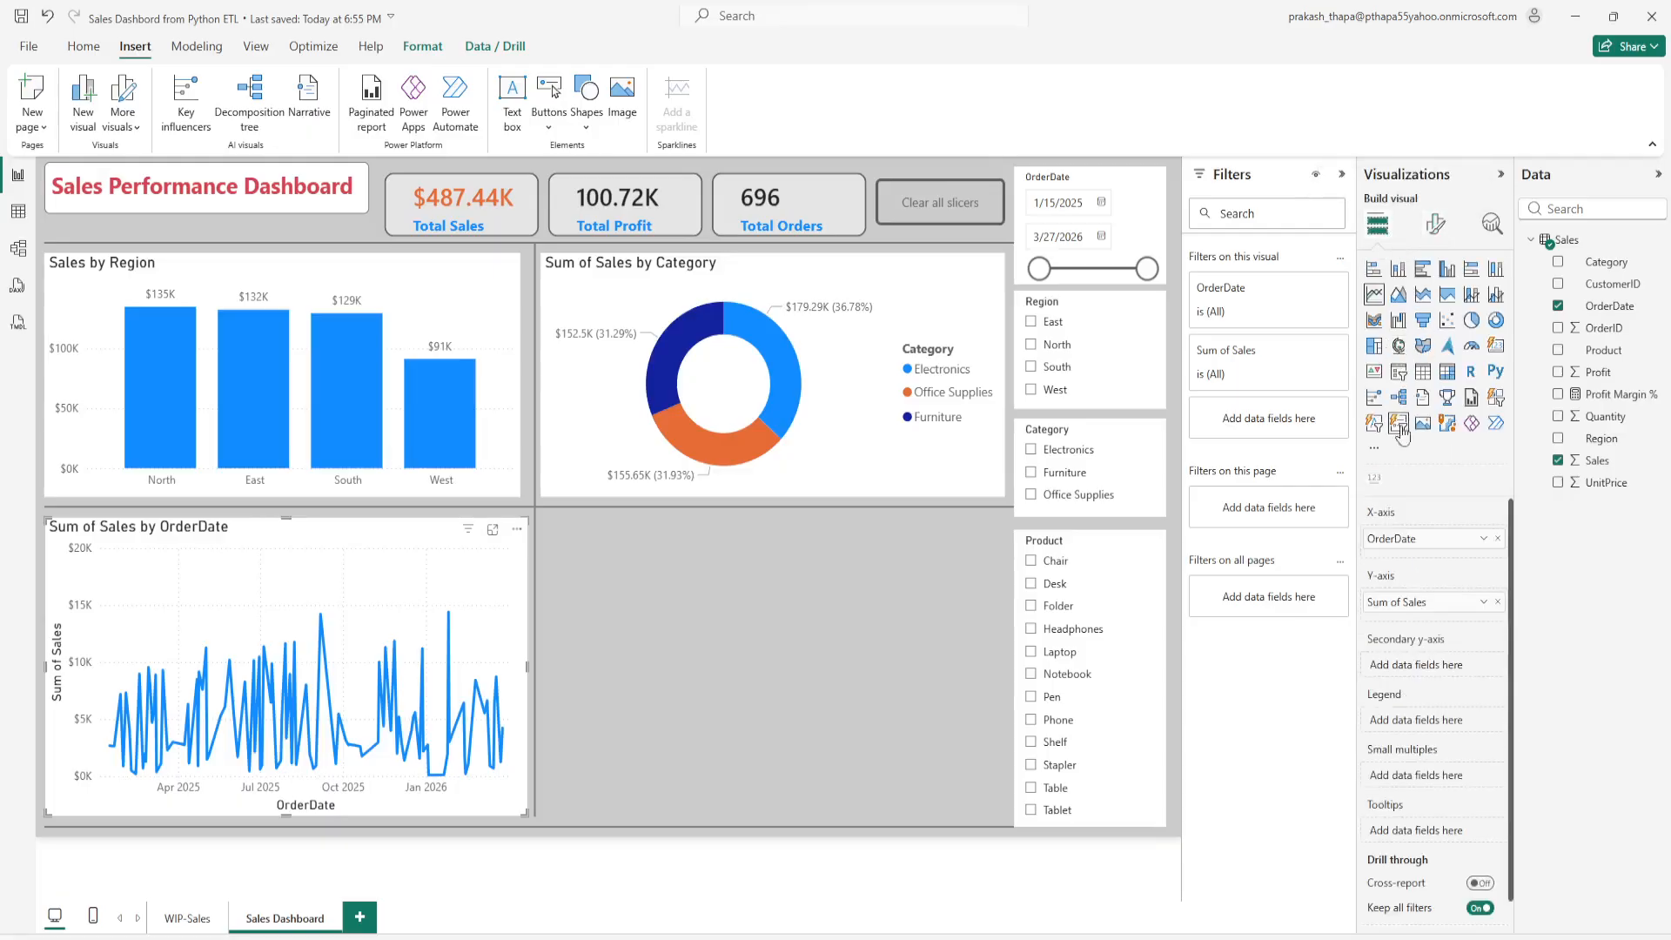
left_click(1436, 230)
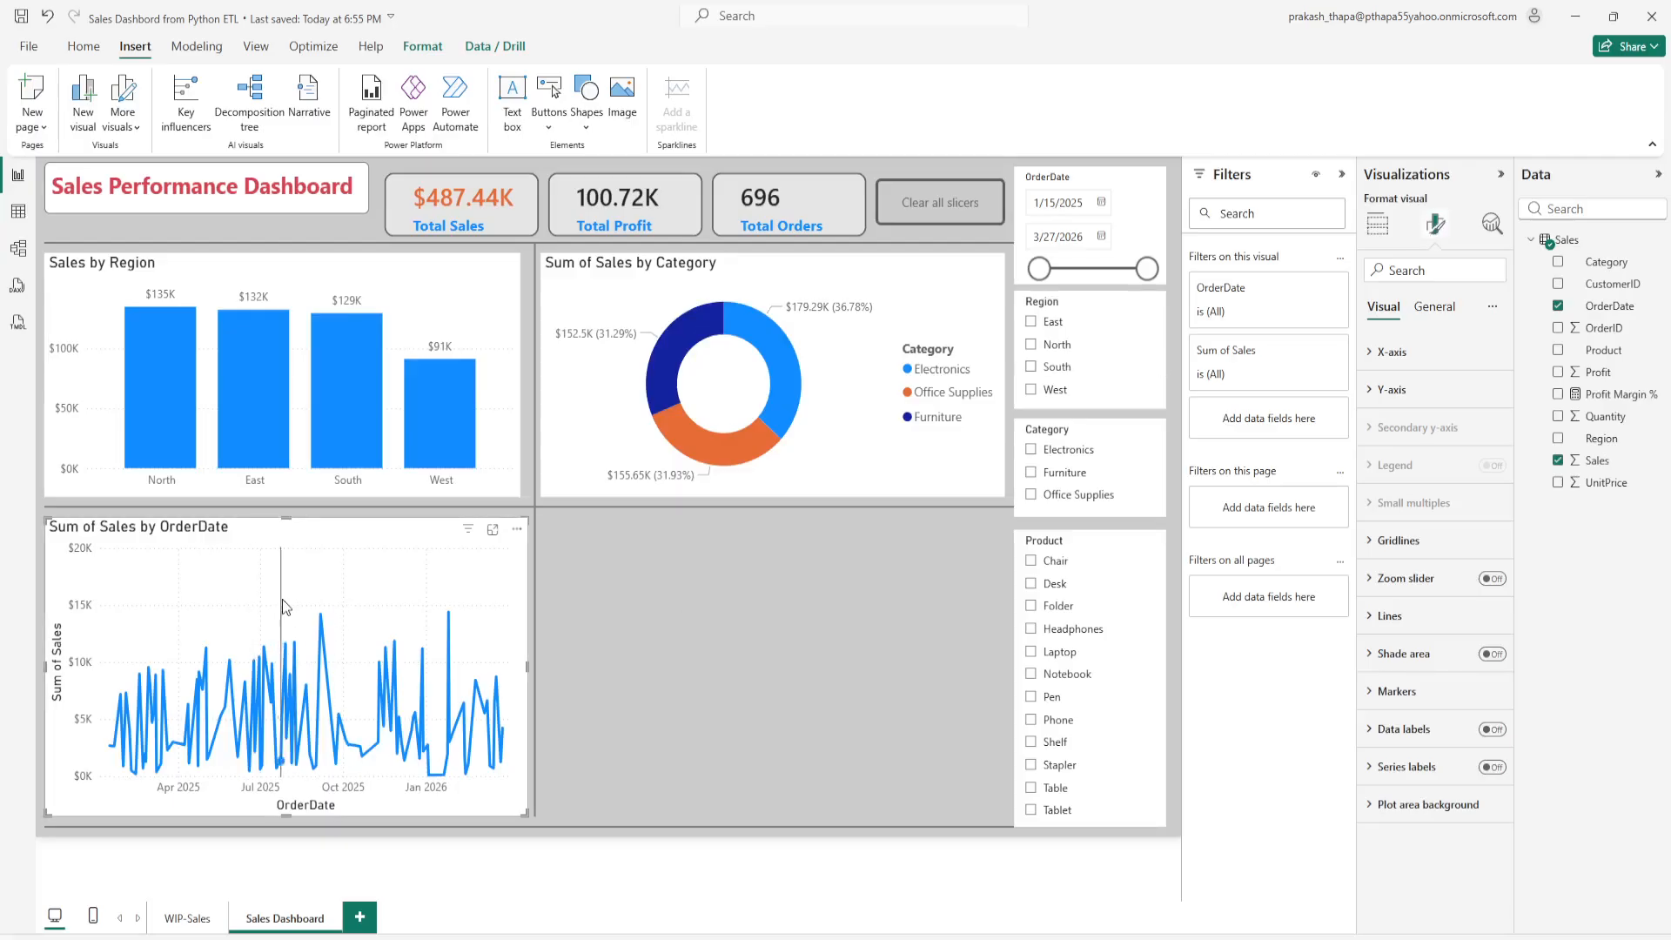
left_click(1435, 308)
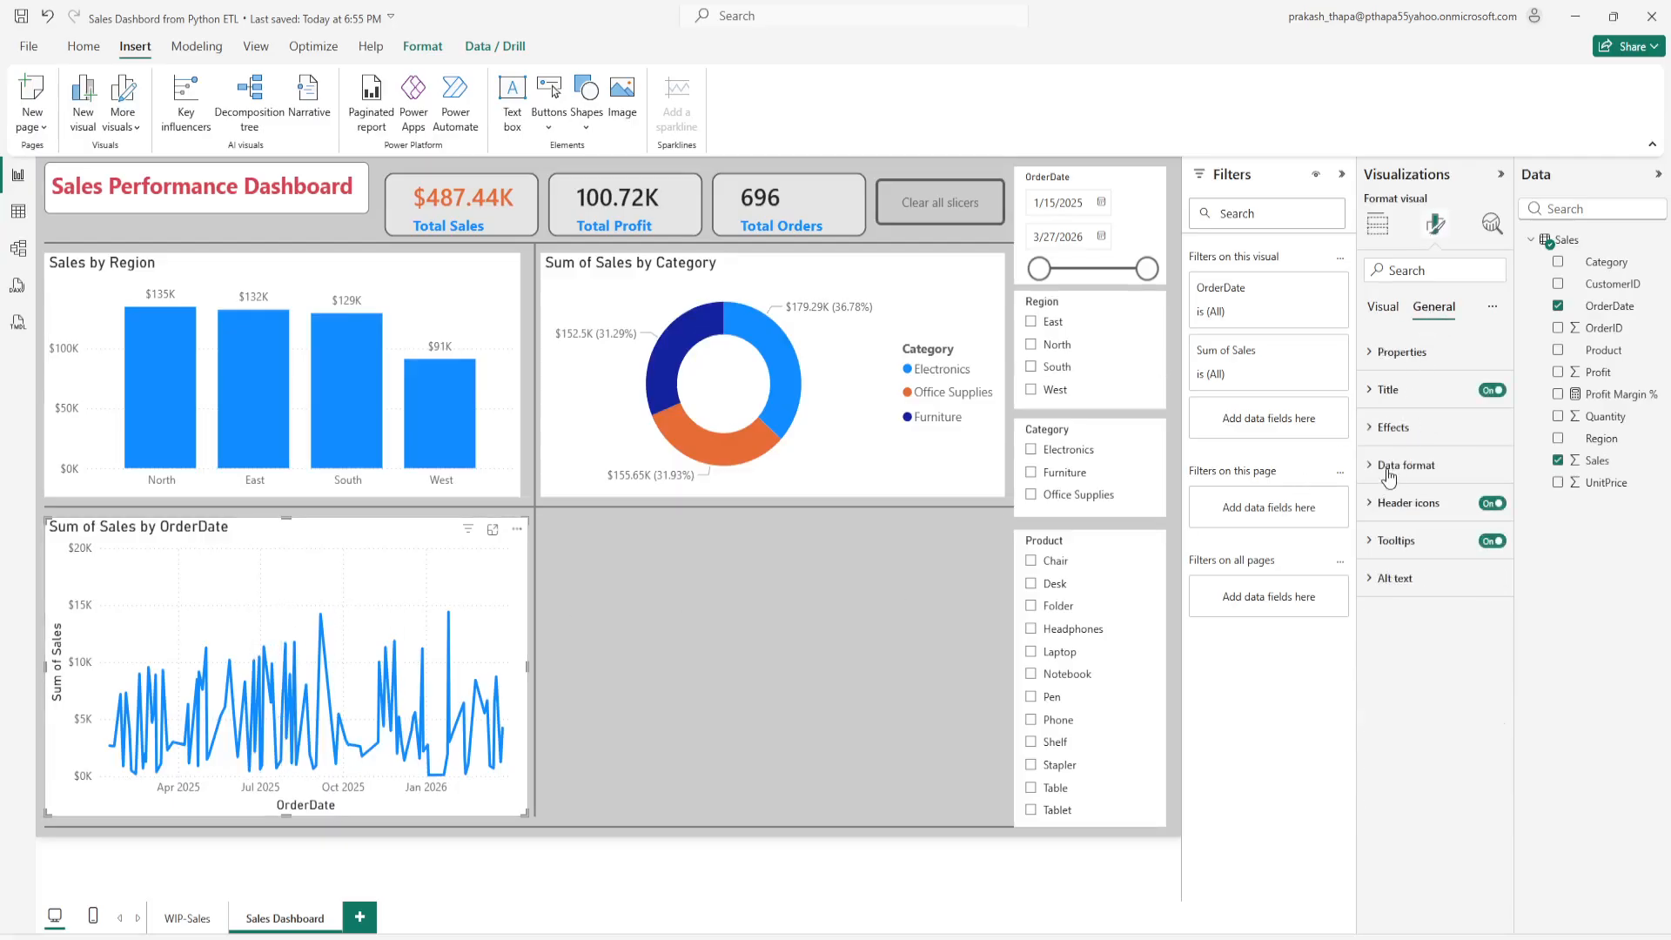
left_click(1384, 390)
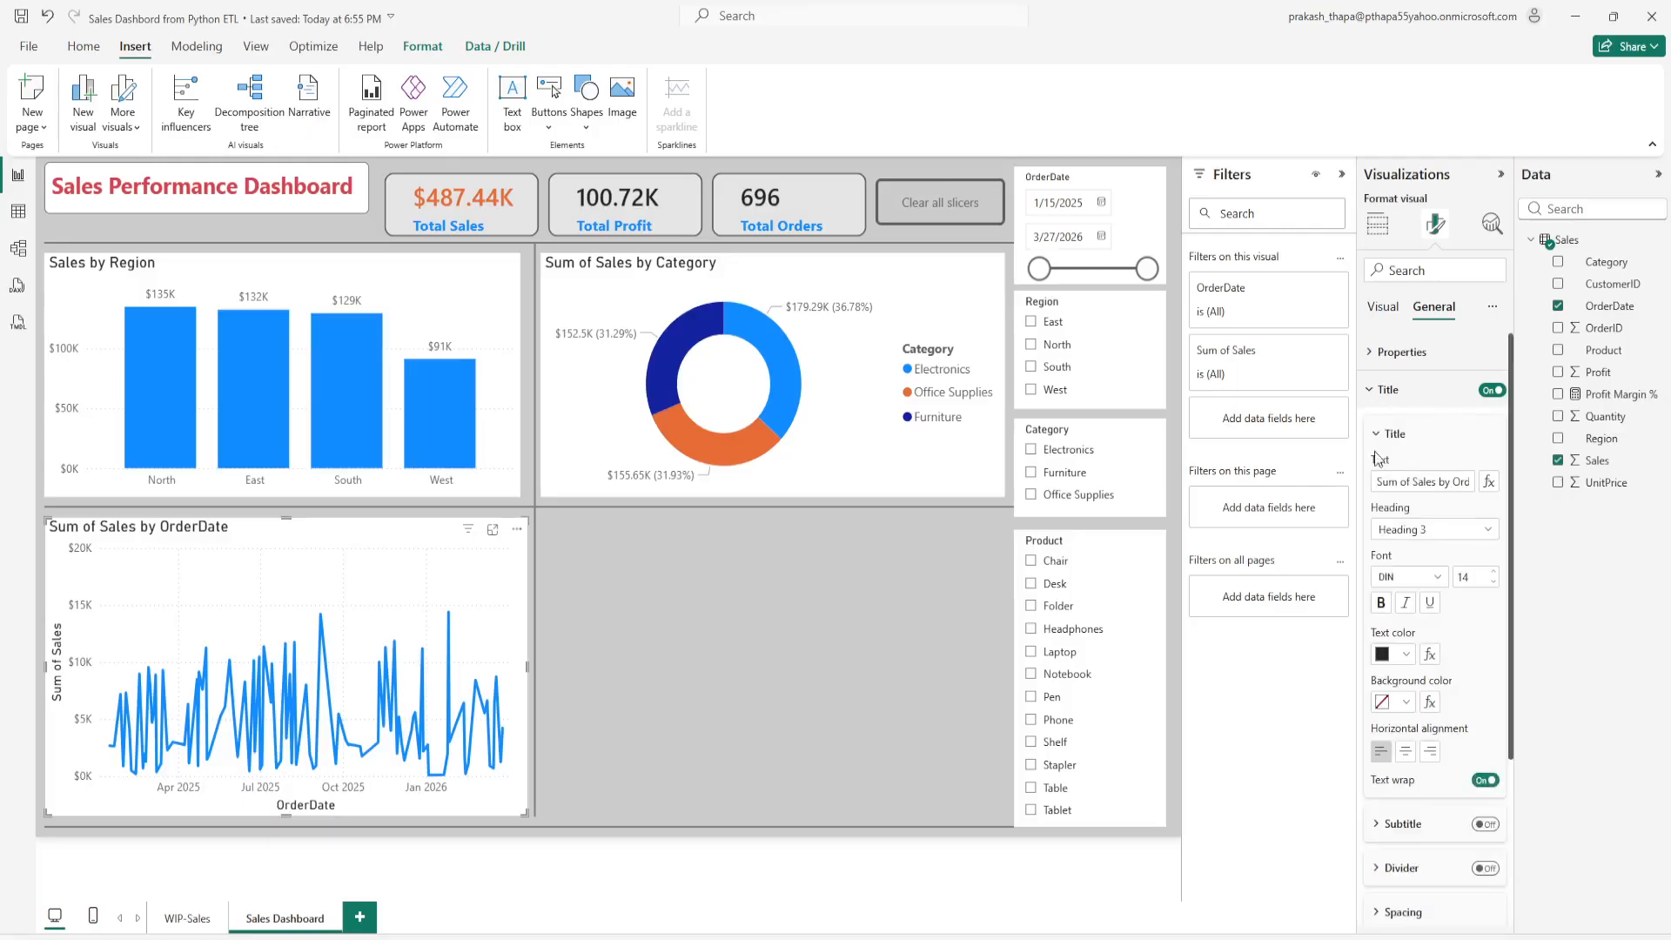
left_click(1417, 481)
key("shift+Home")
type("Total")
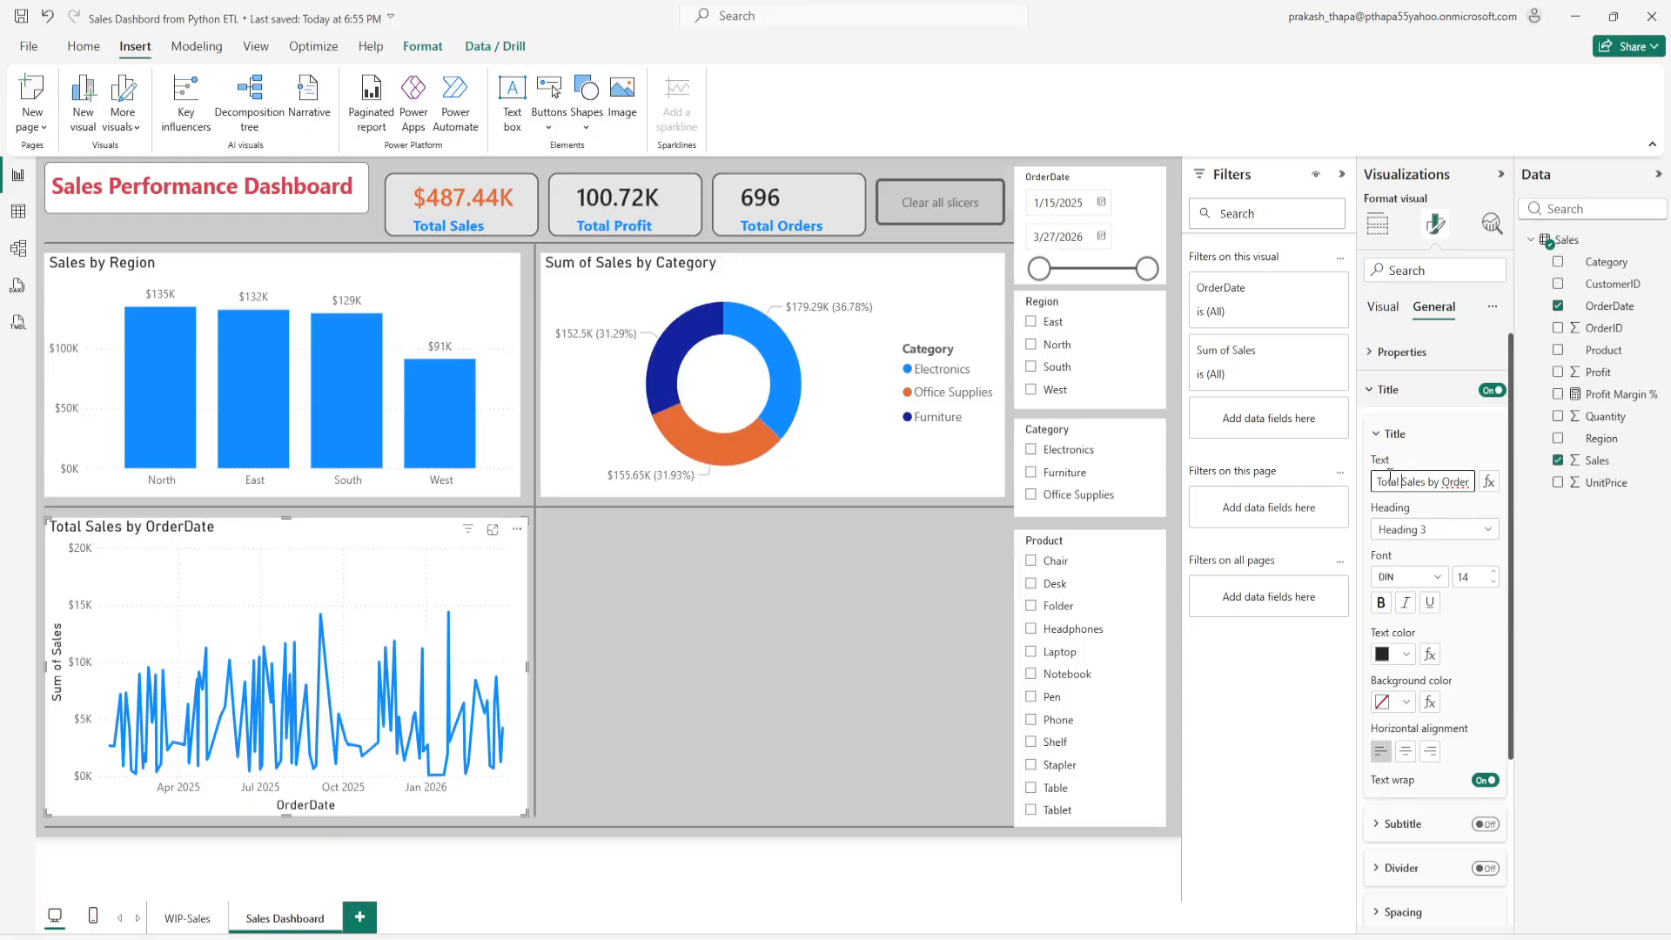
left_click(195, 592)
Step: Turn off the X-axis title of the Total Sales by OrderDate line chart
left_click(1378, 318)
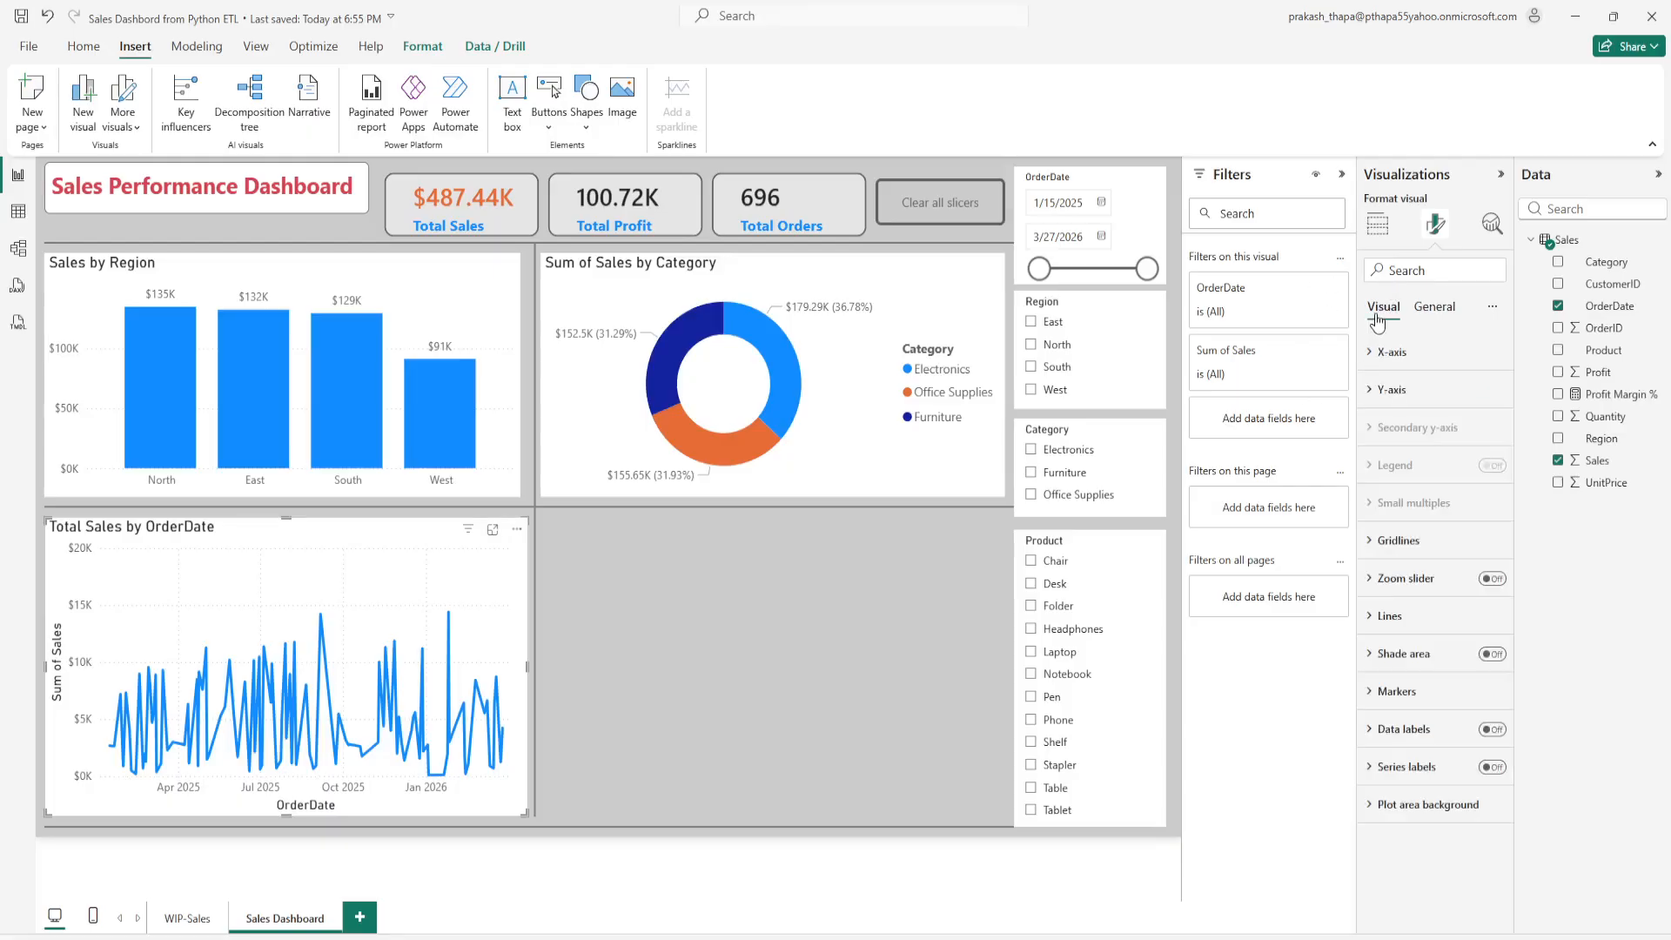
left_click(1372, 355)
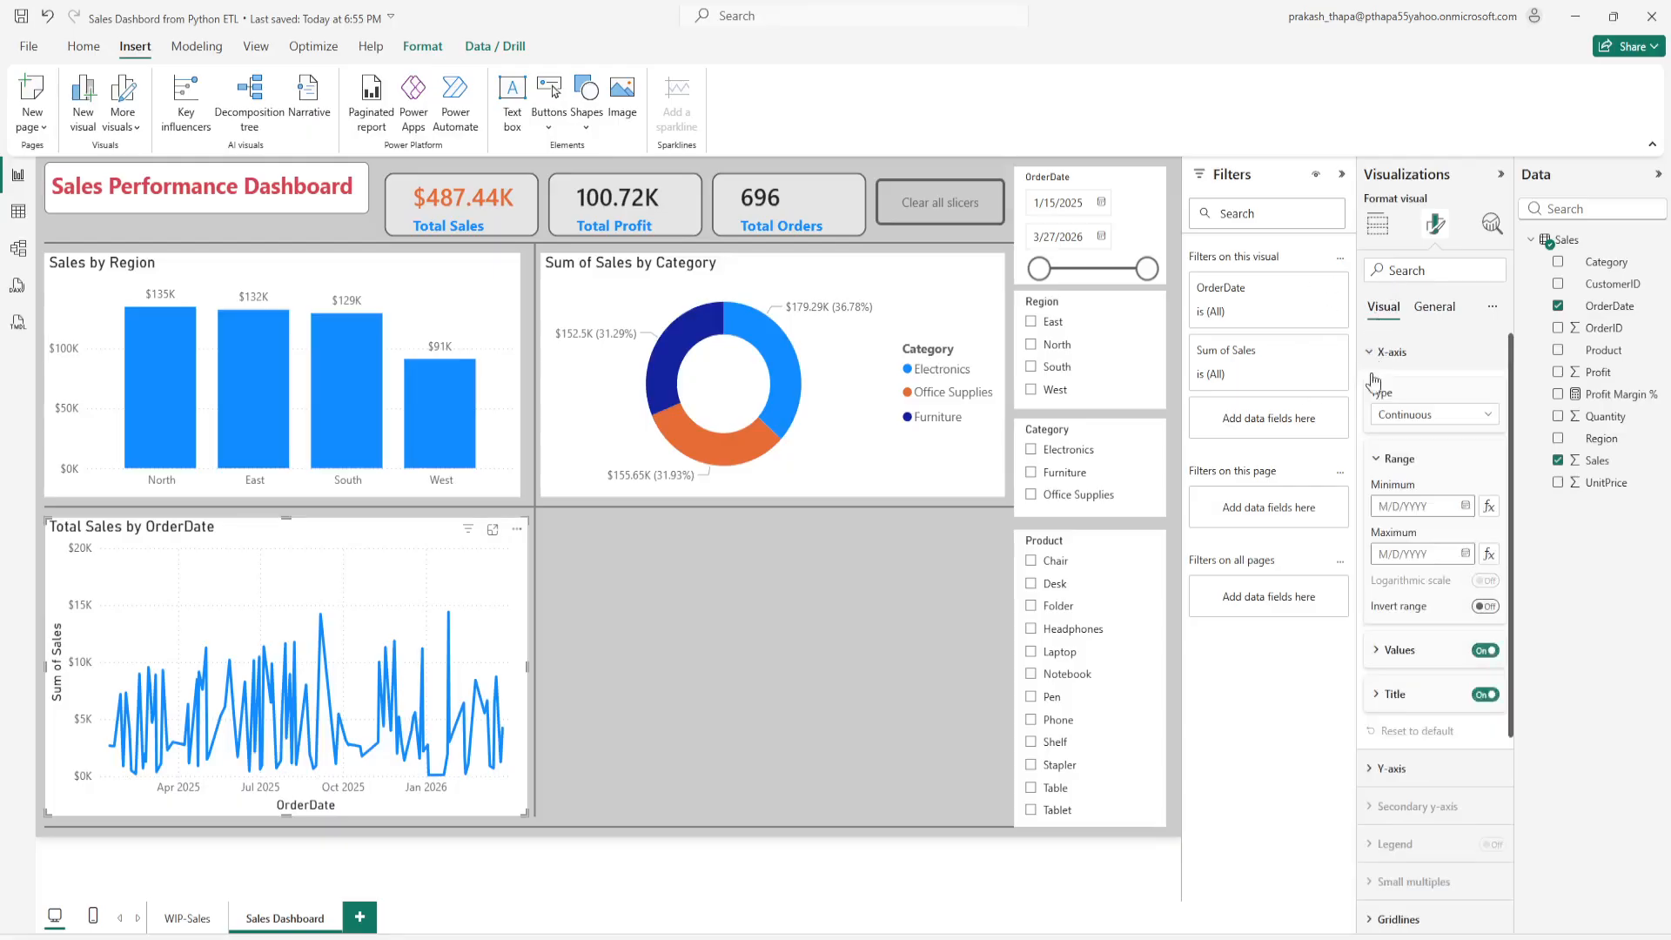
left_click(1482, 695)
left_click(1372, 354)
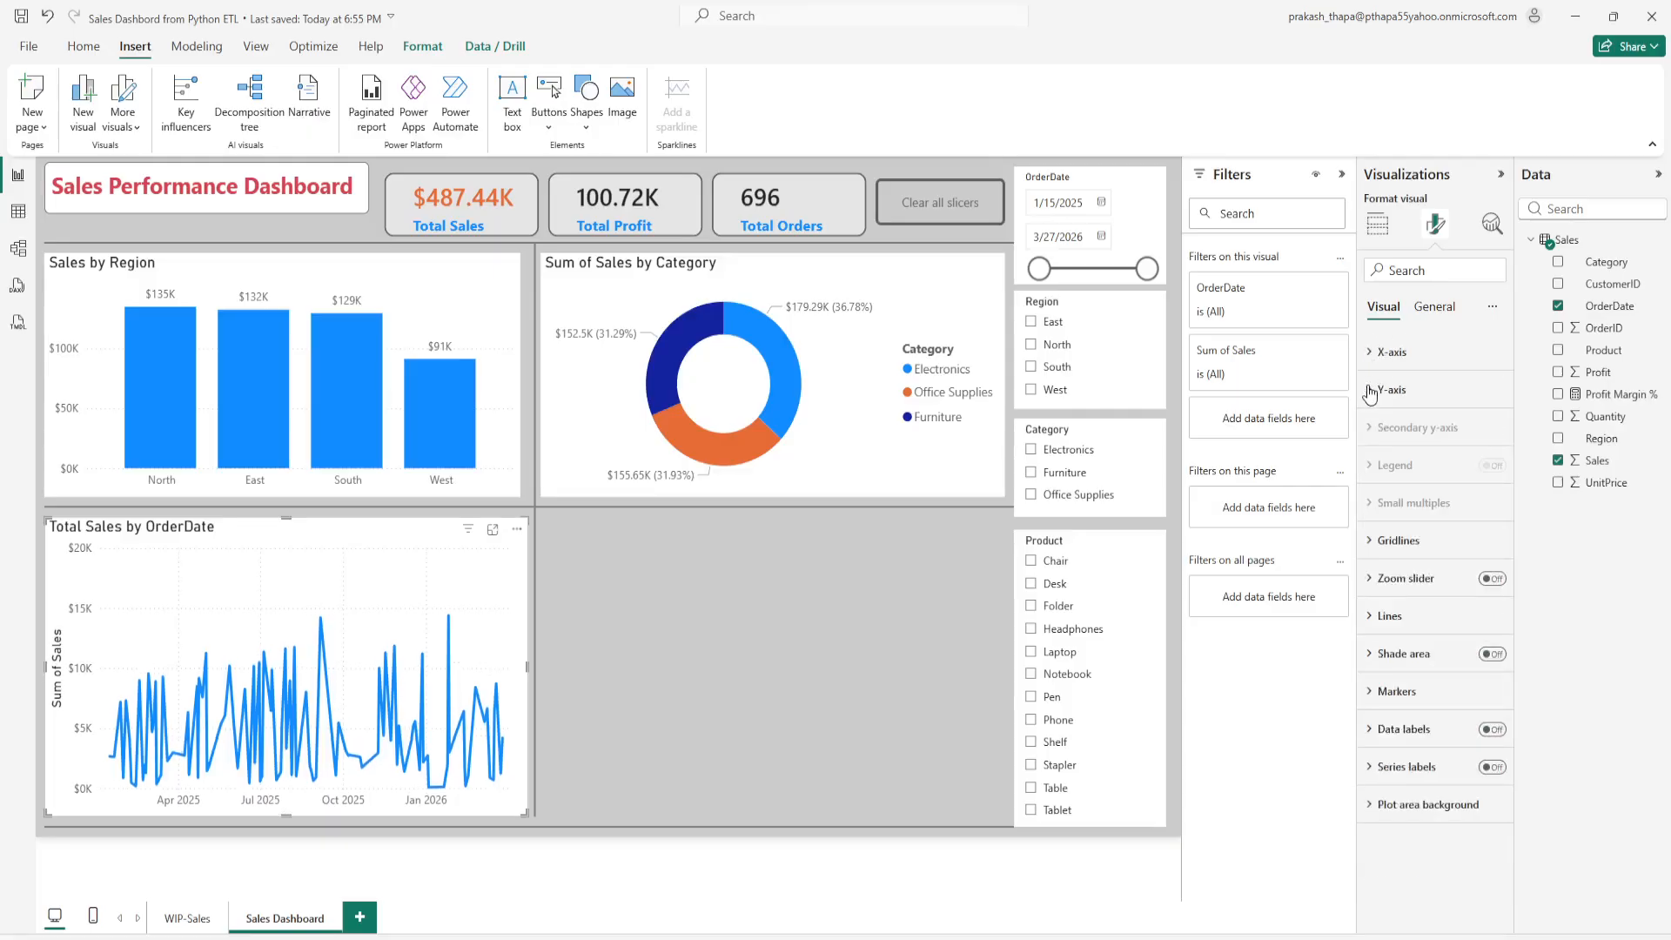
Step: Turn off the Y-axis title of the Total Sales by OrderDate line chart
left_click(1371, 390)
left_click(1485, 670)
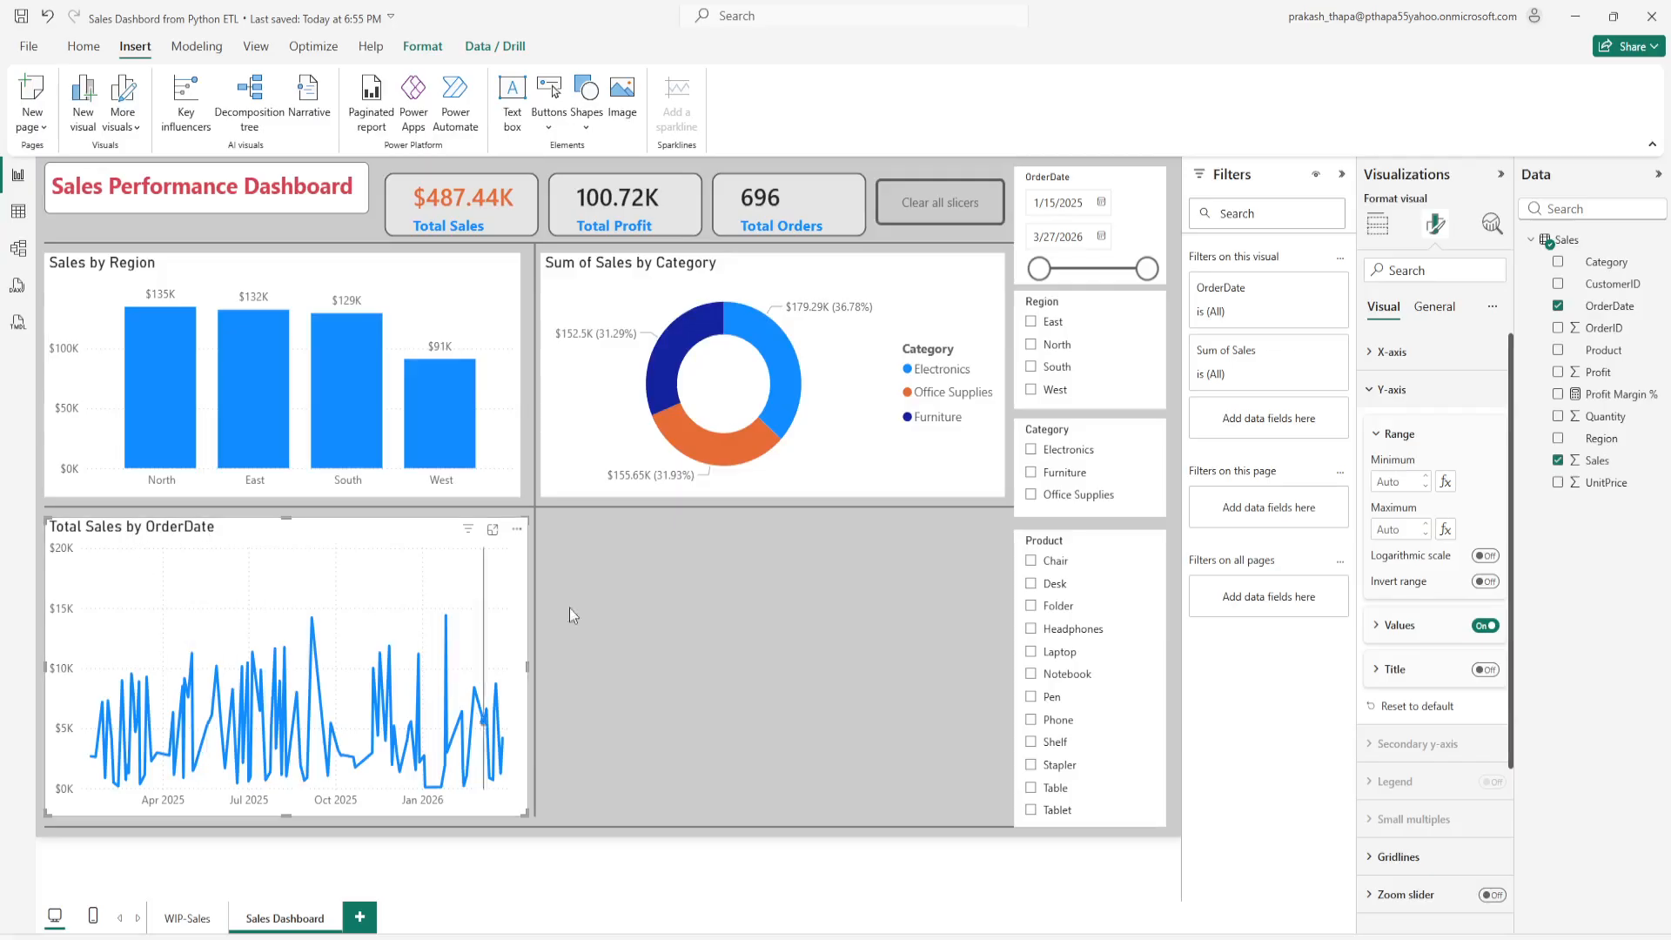
left_click(733, 600)
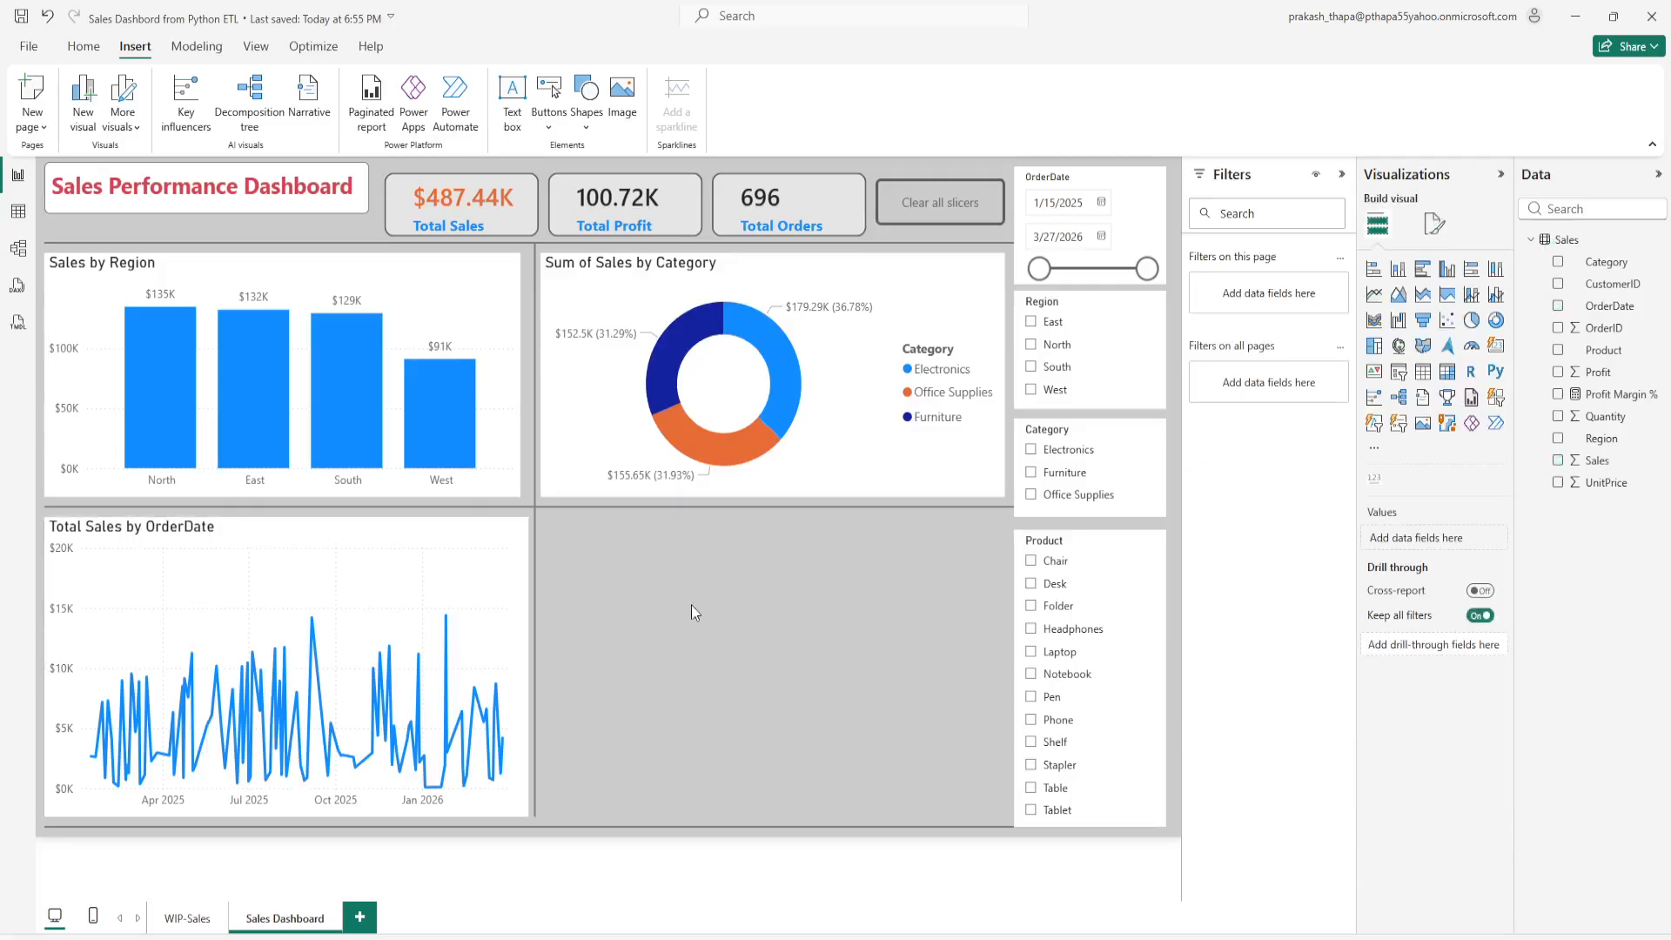
Step: Add a table of Product, Quantity, Sales, Profit and Profit Margin %, sized to the empty area below the donut chart
left_click(1422, 374)
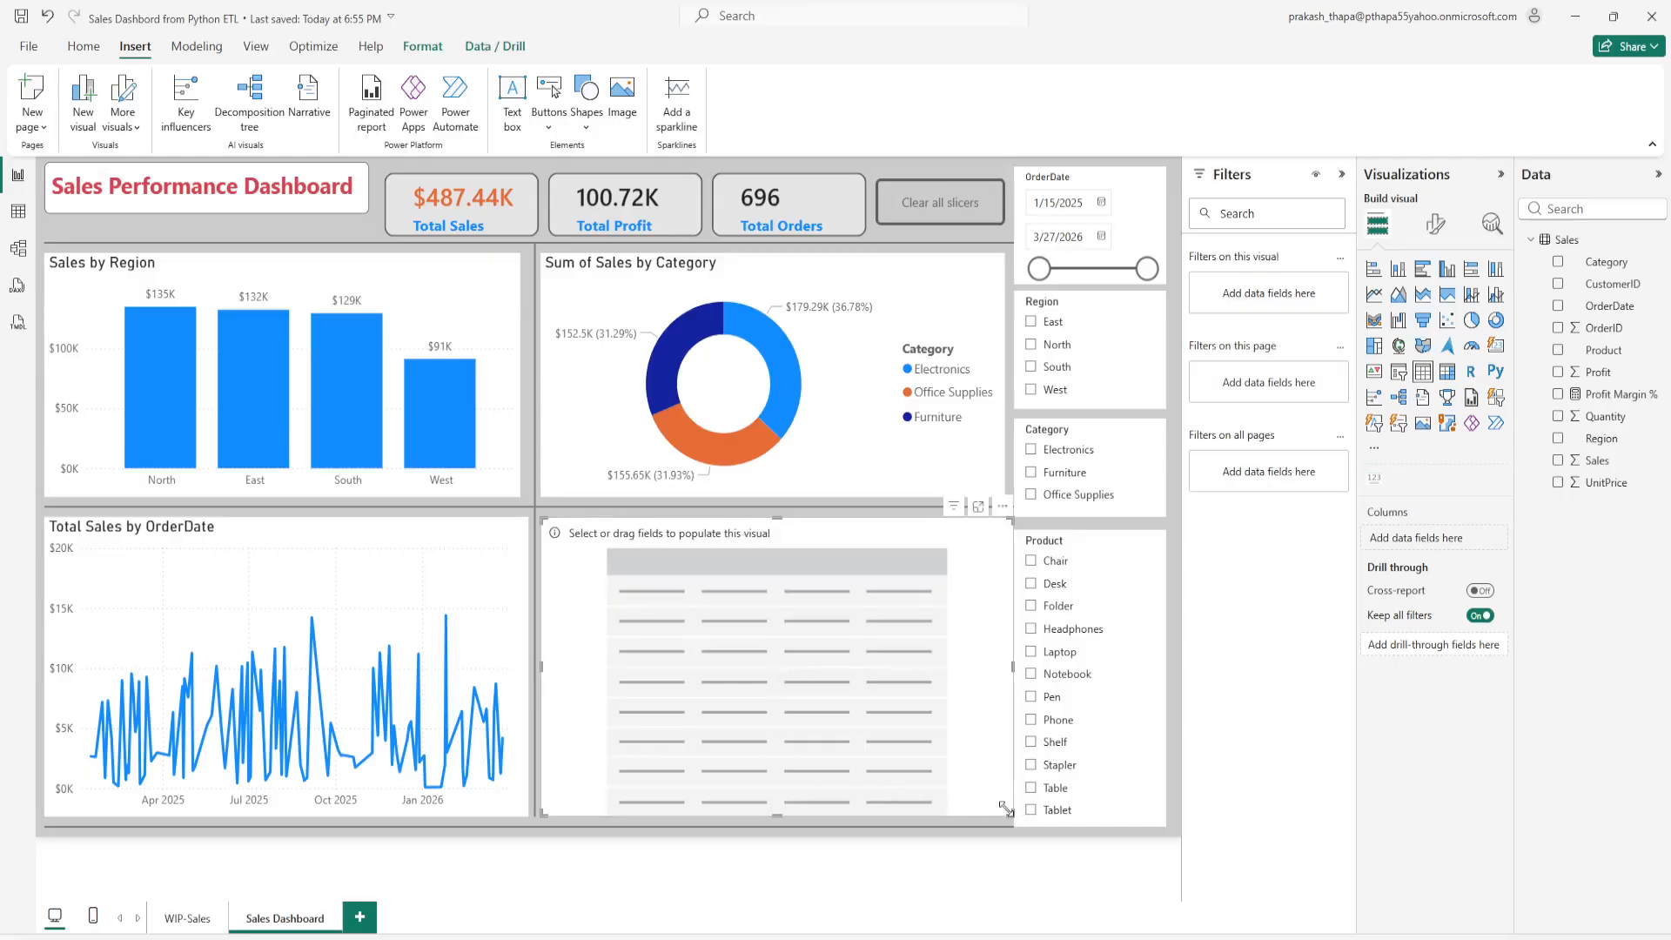
left_click_drag(1007, 811, 1001, 818)
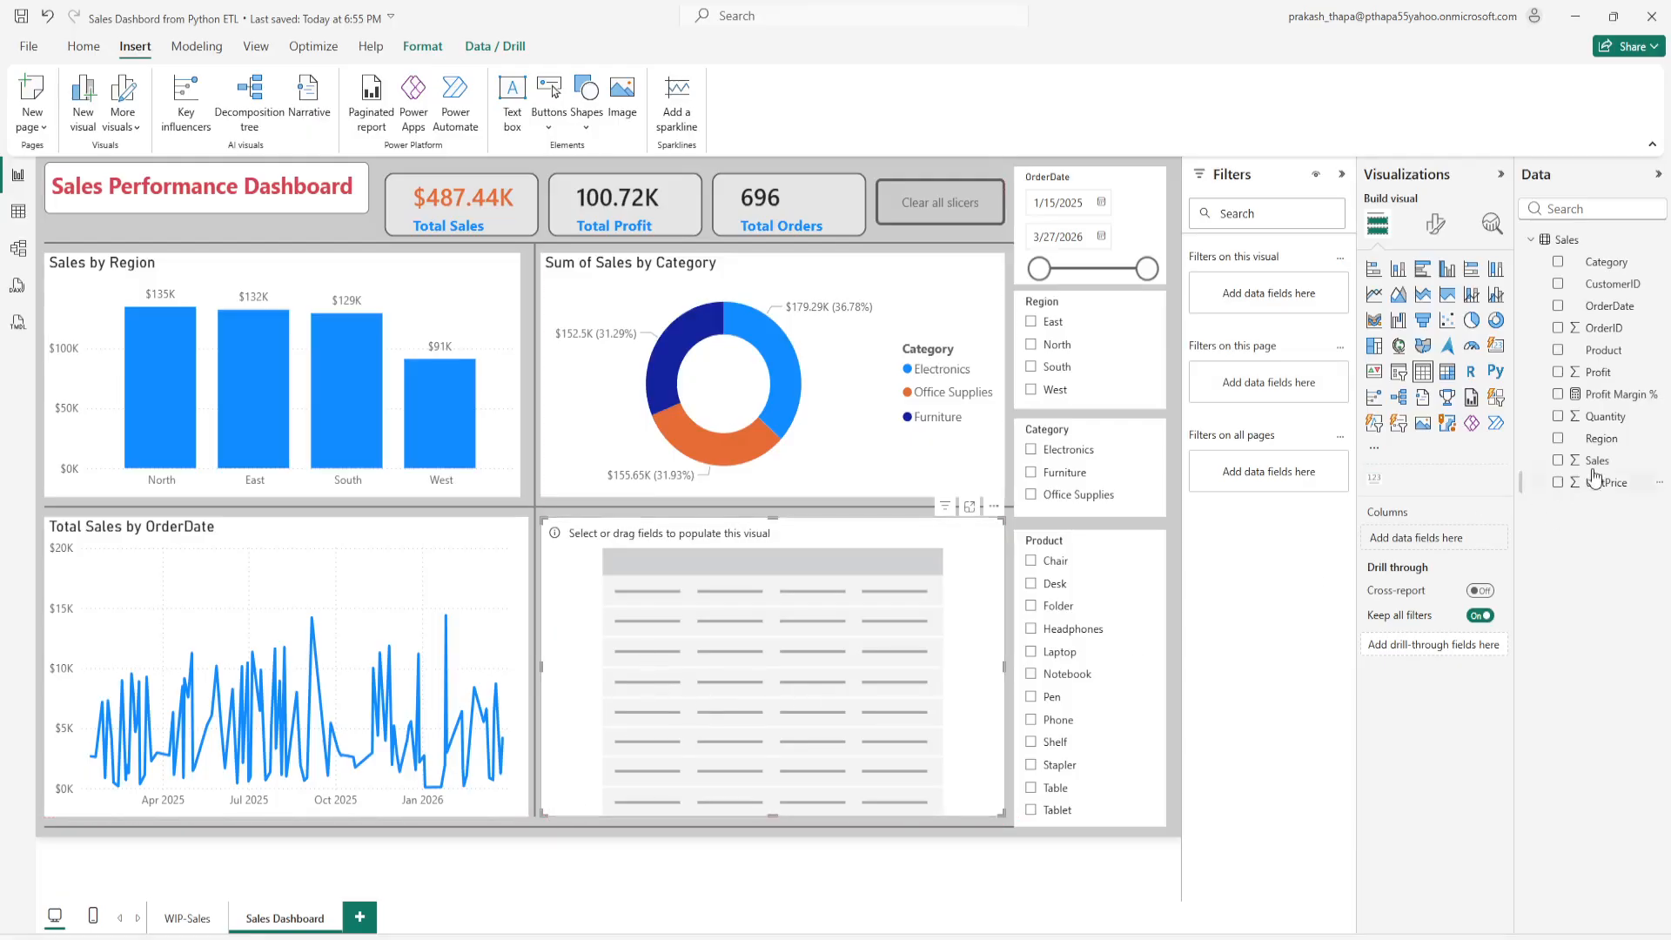
left_click(1559, 350)
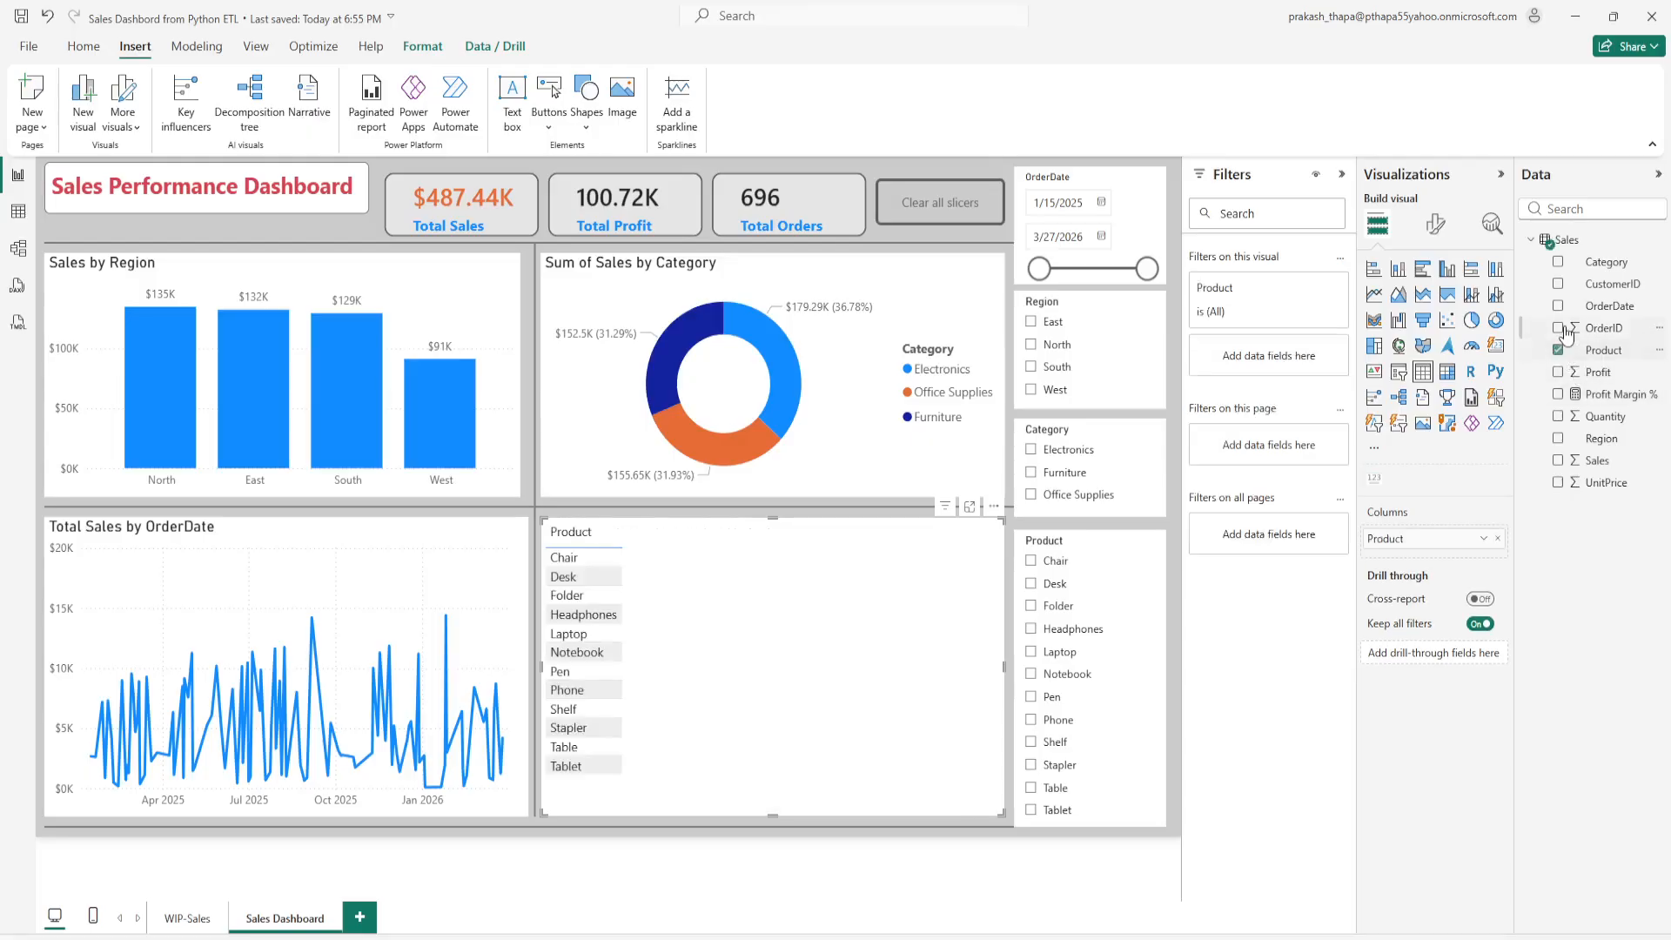
left_click(1559, 417)
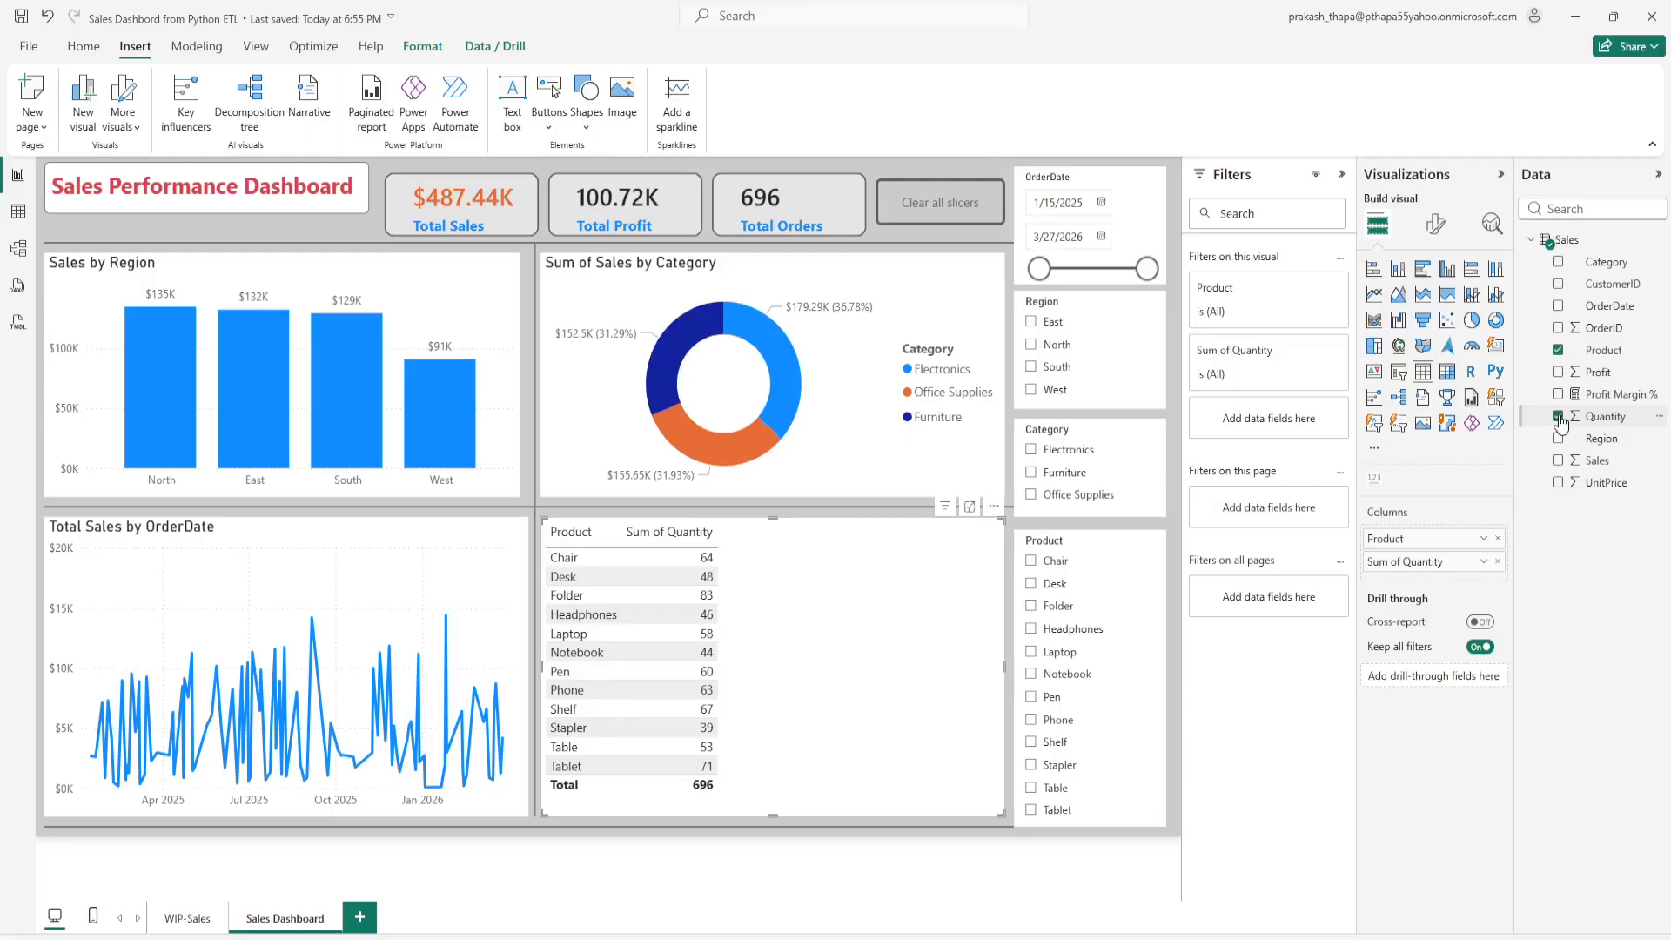
left_click(1559, 460)
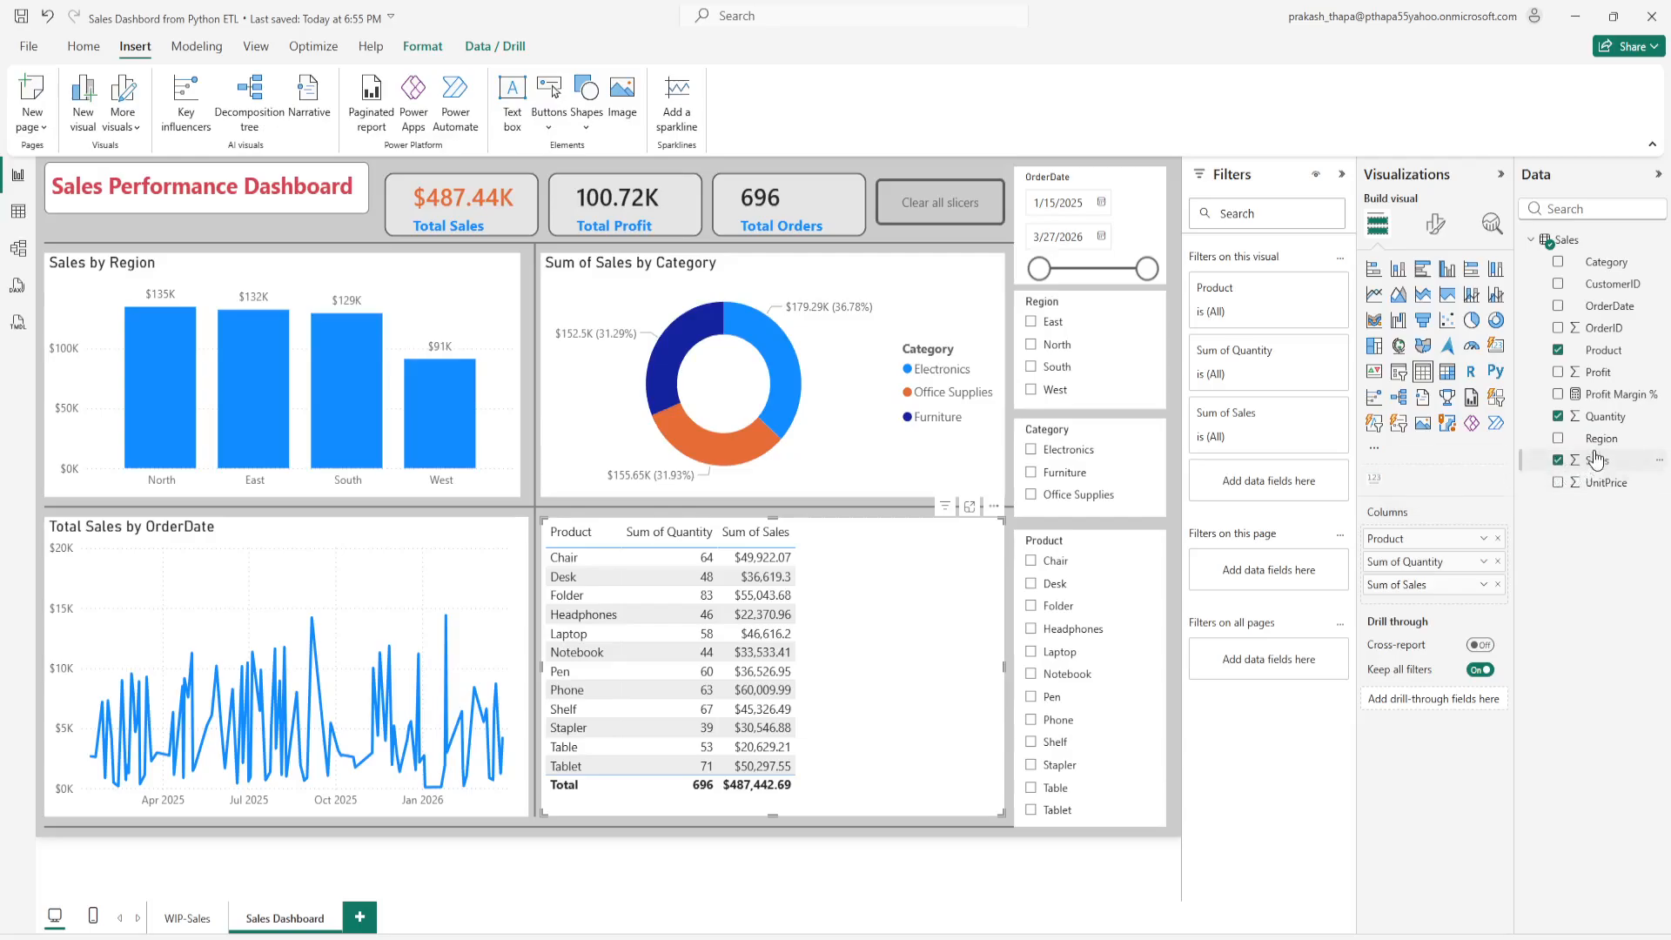
left_click(1559, 373)
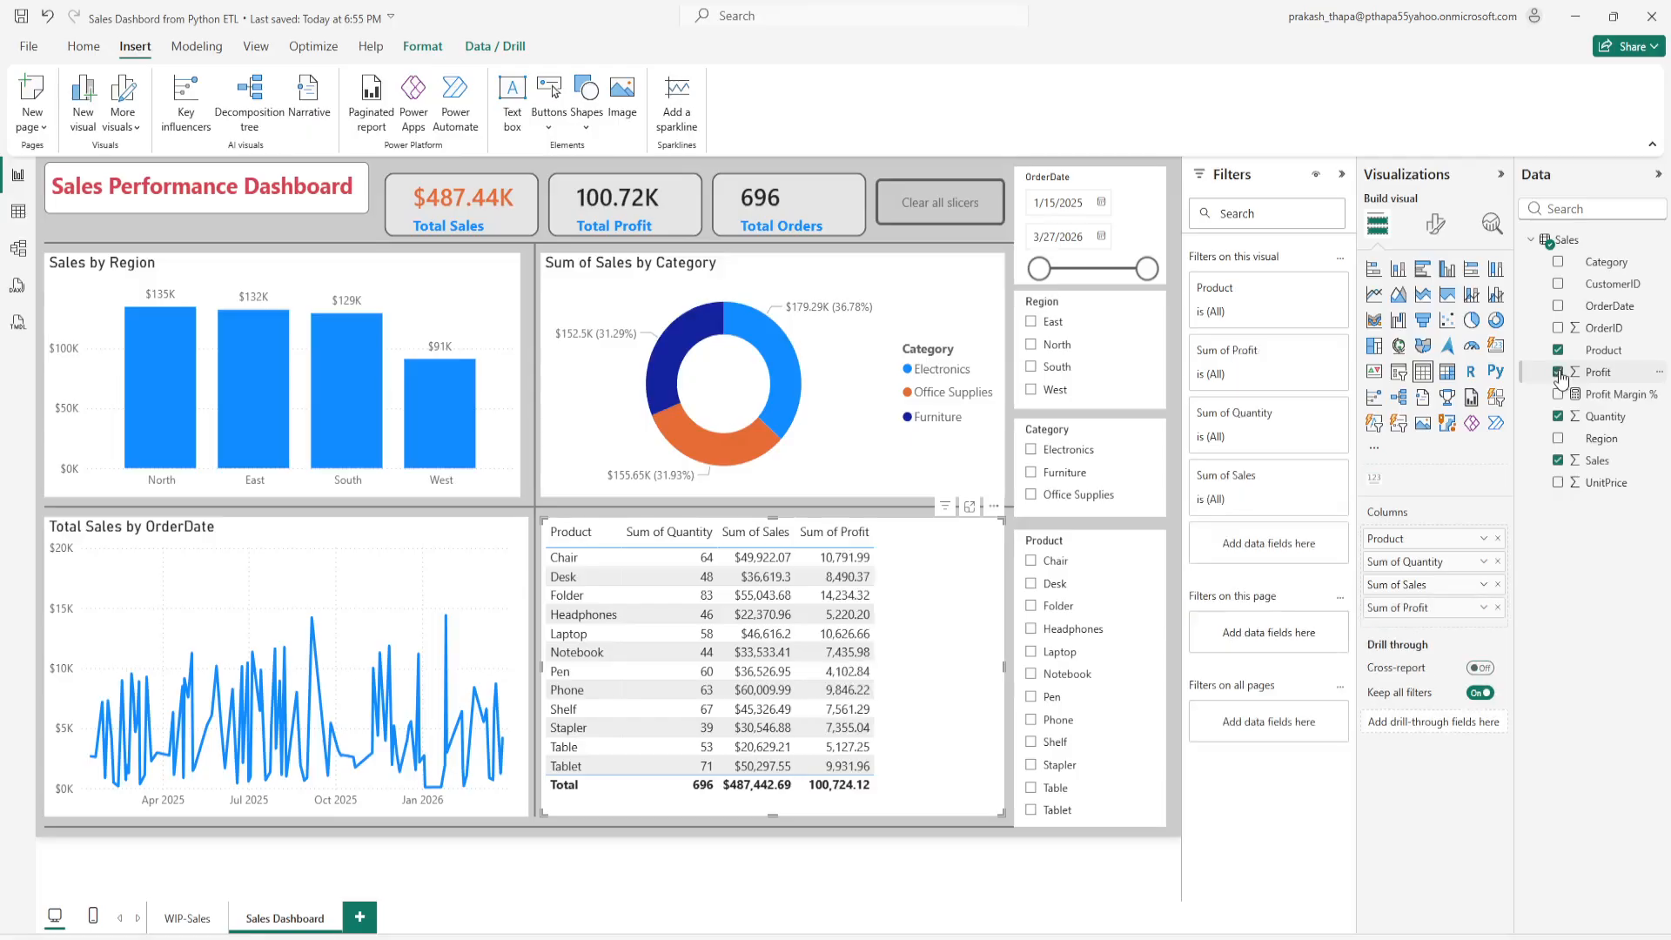
left_click(1558, 395)
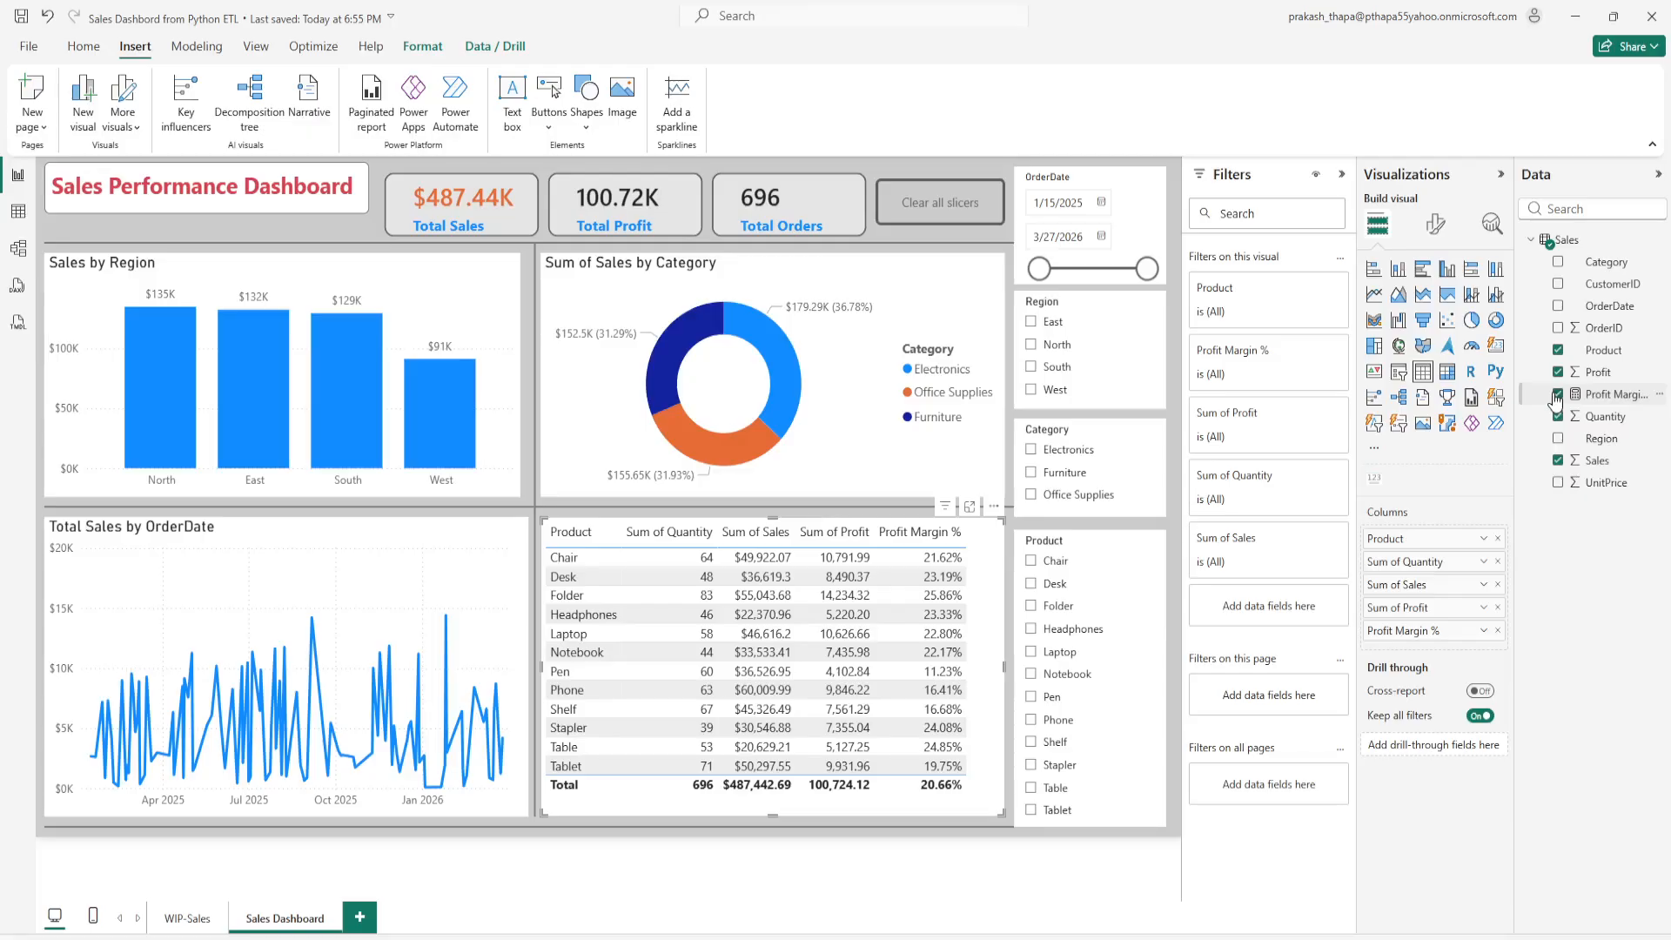
Step: Reformat the Profit Margin % measure so the SUM(Sales[Sales]) argument and DIVIDE's closing parenthesis each sit on their own indented line
left_click(1605, 399)
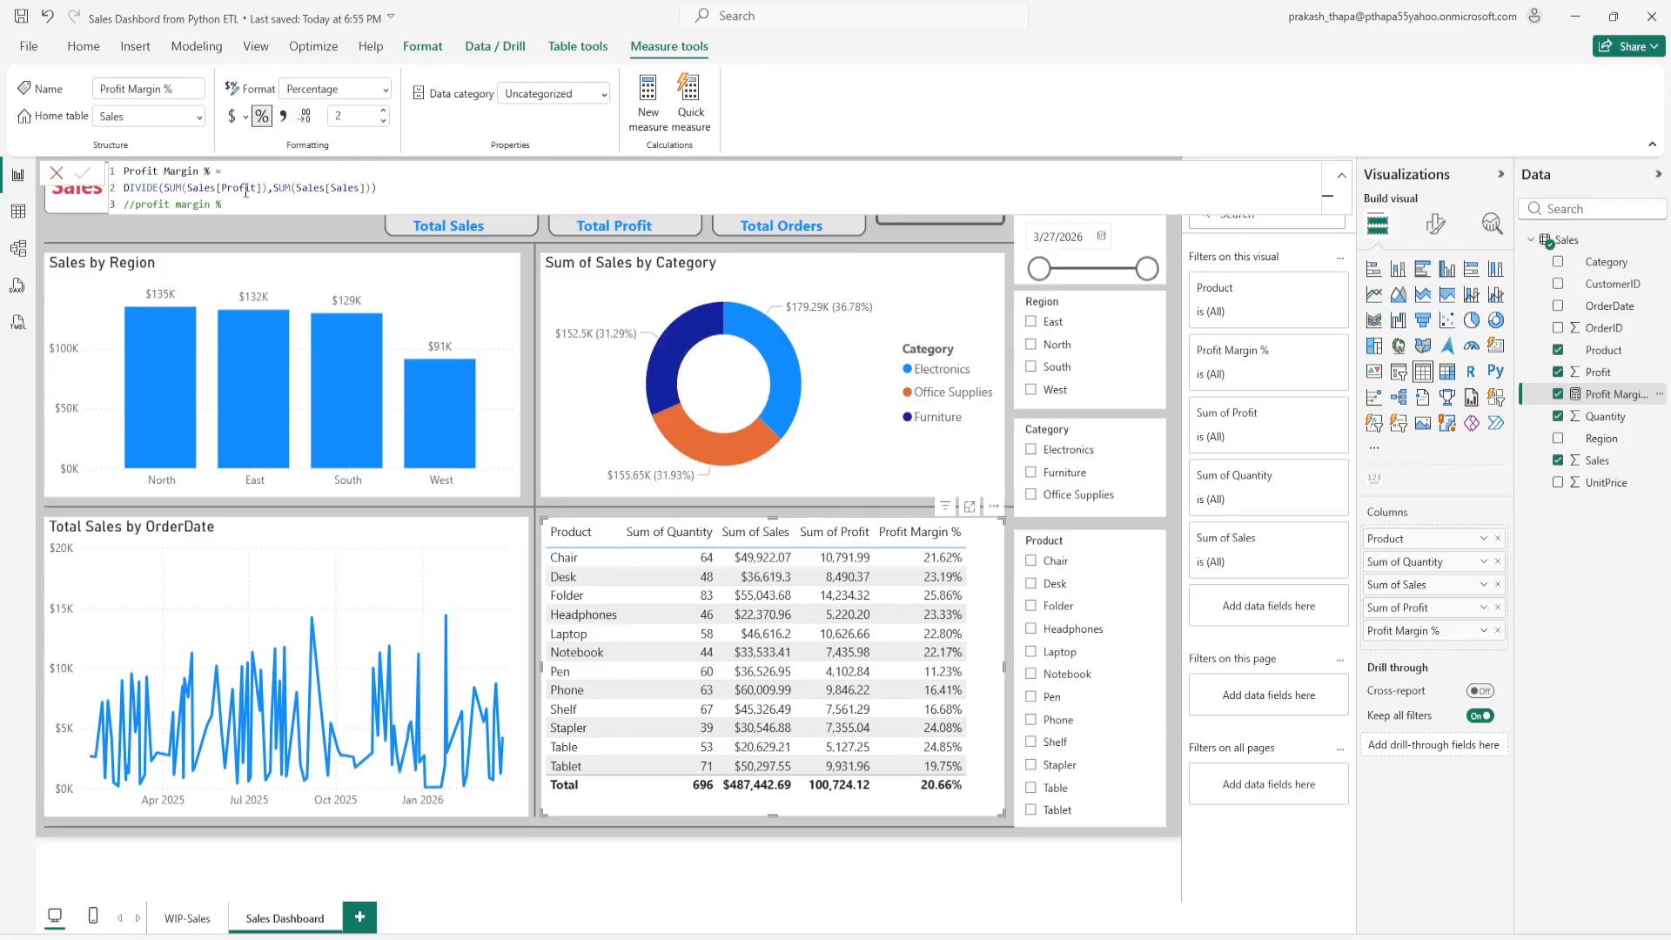
left_click(273, 187)
key("shift+Return")
key("Tab")
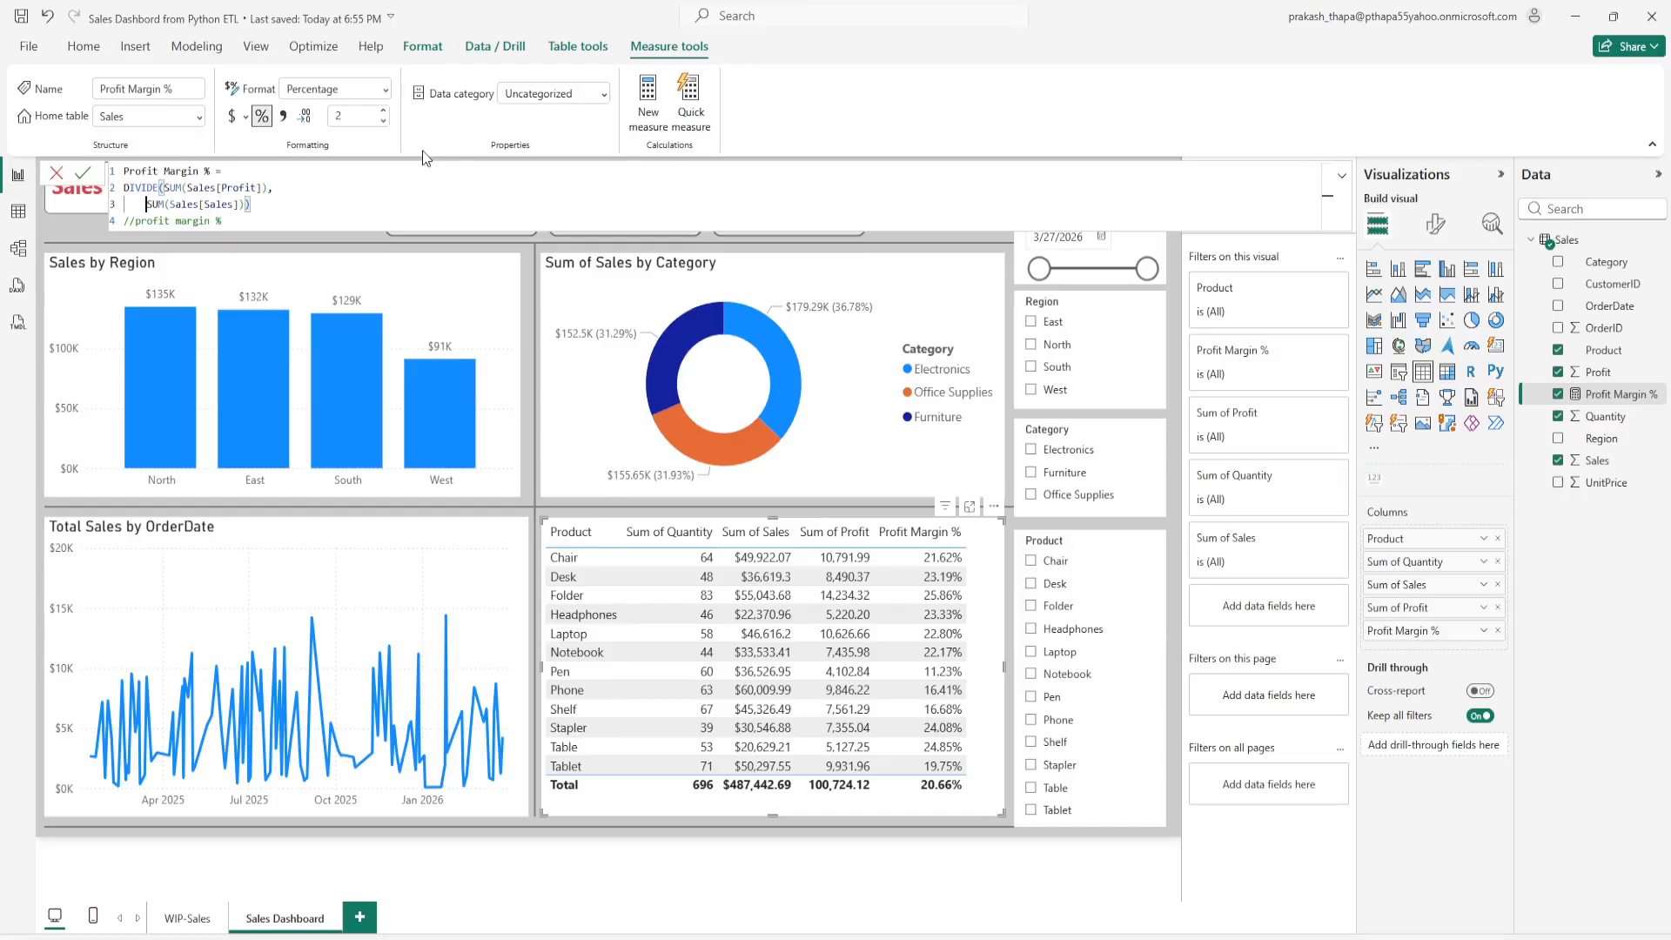
left_click(244, 205)
key("shift+Return")
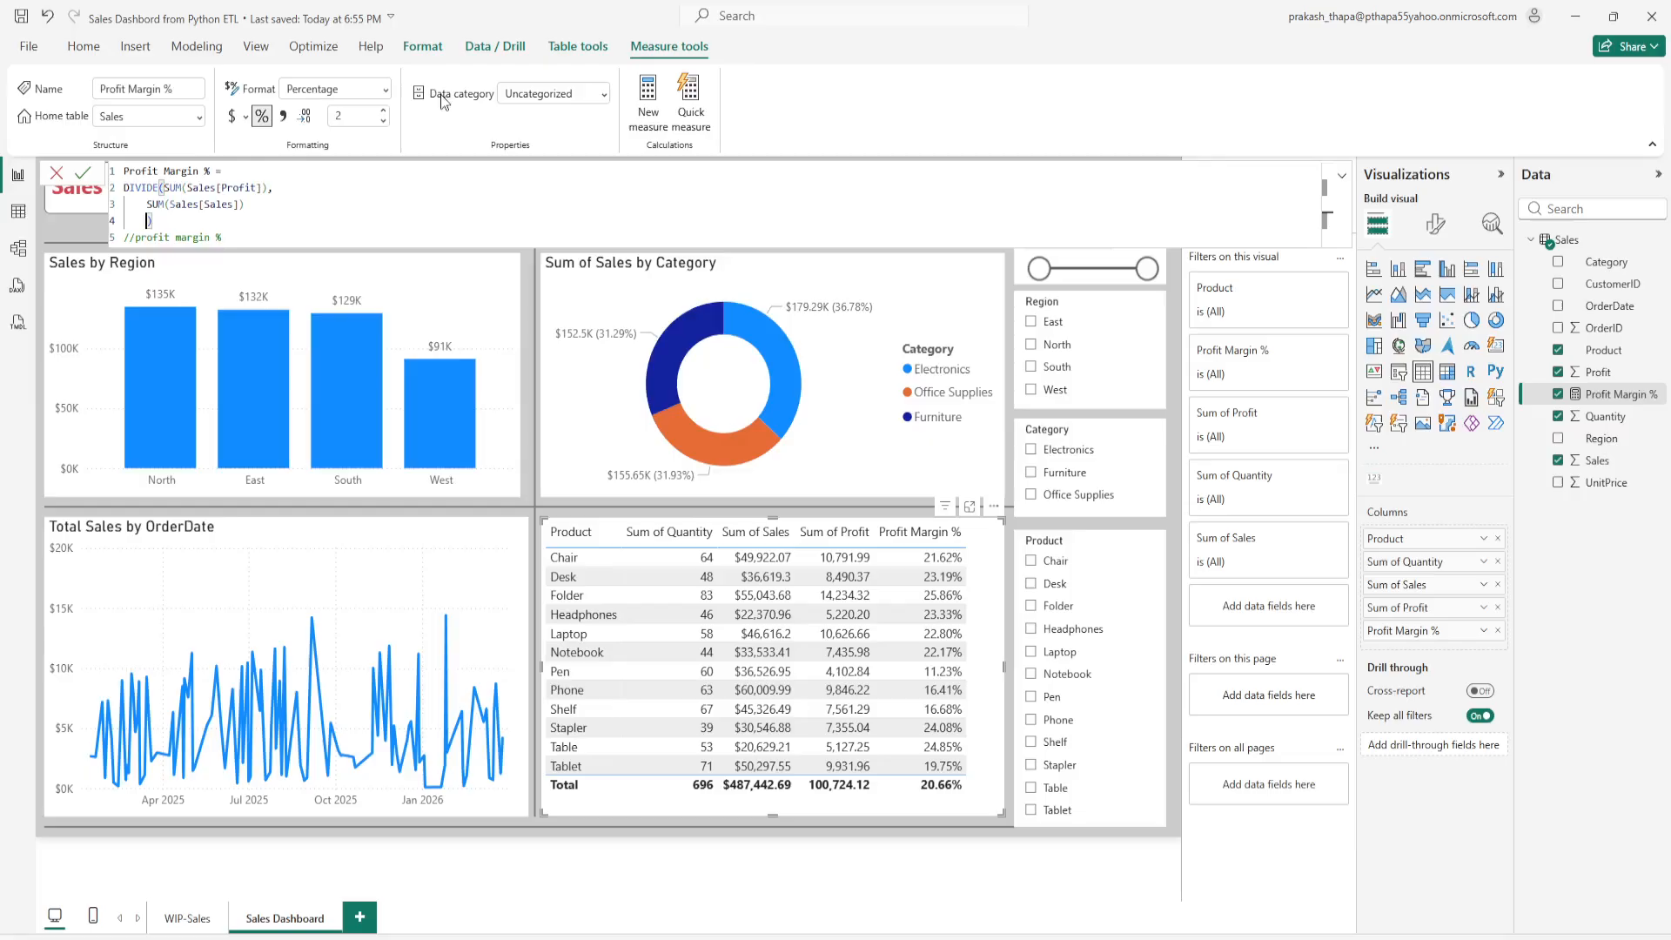
left_click(247, 209)
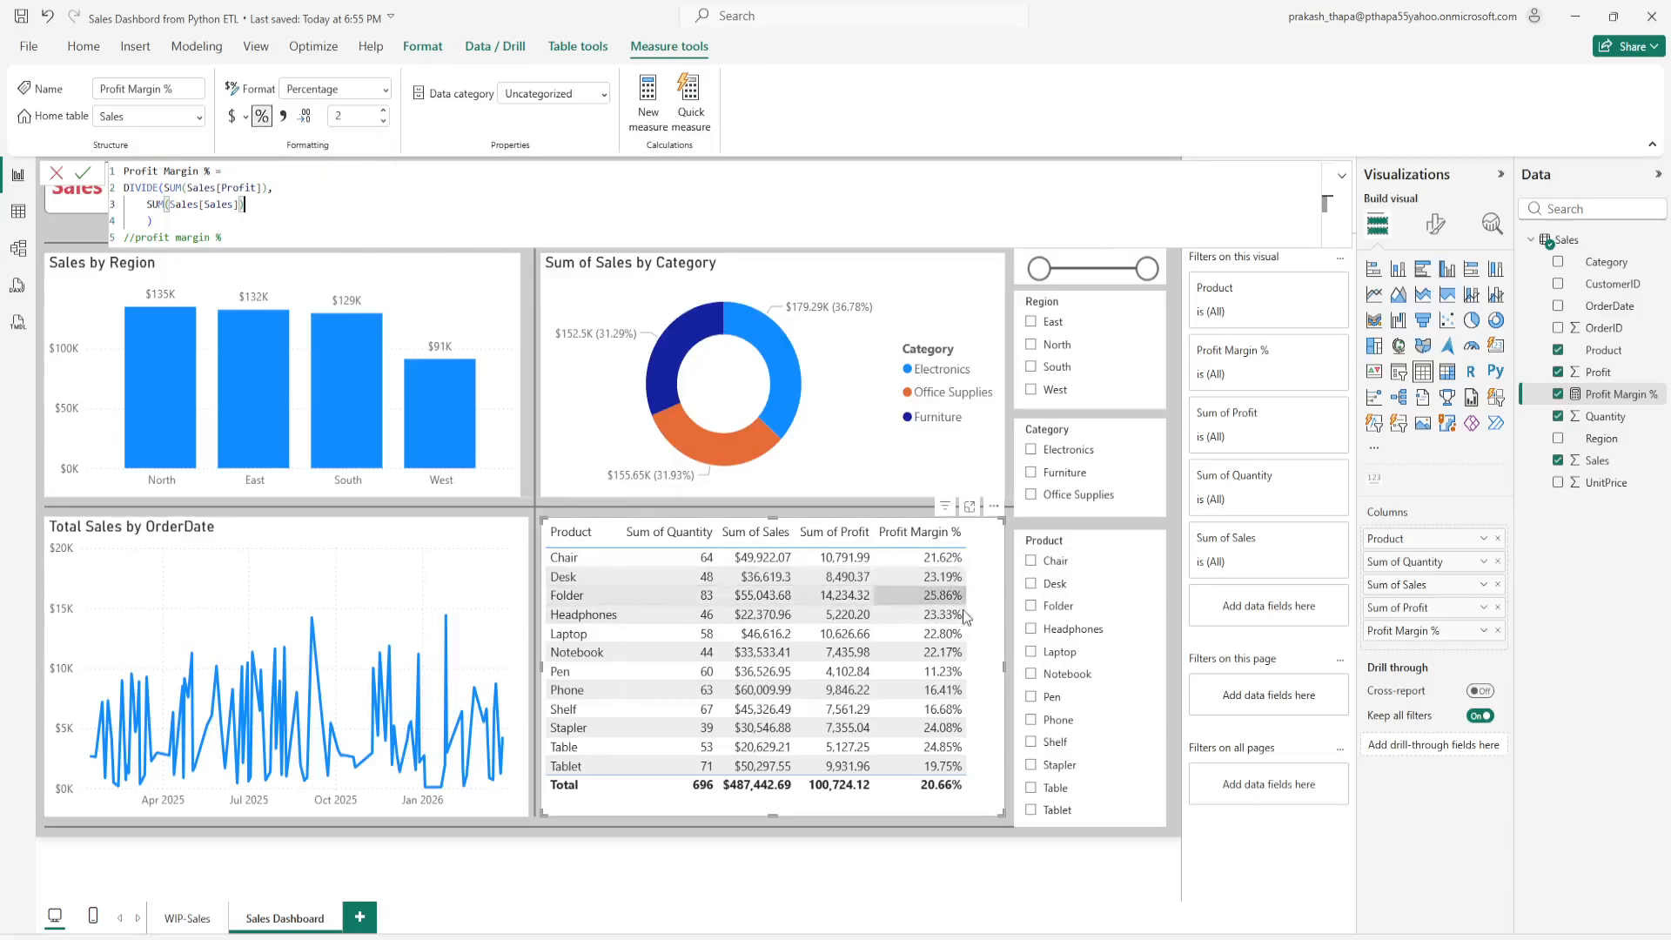
left_click(975, 778)
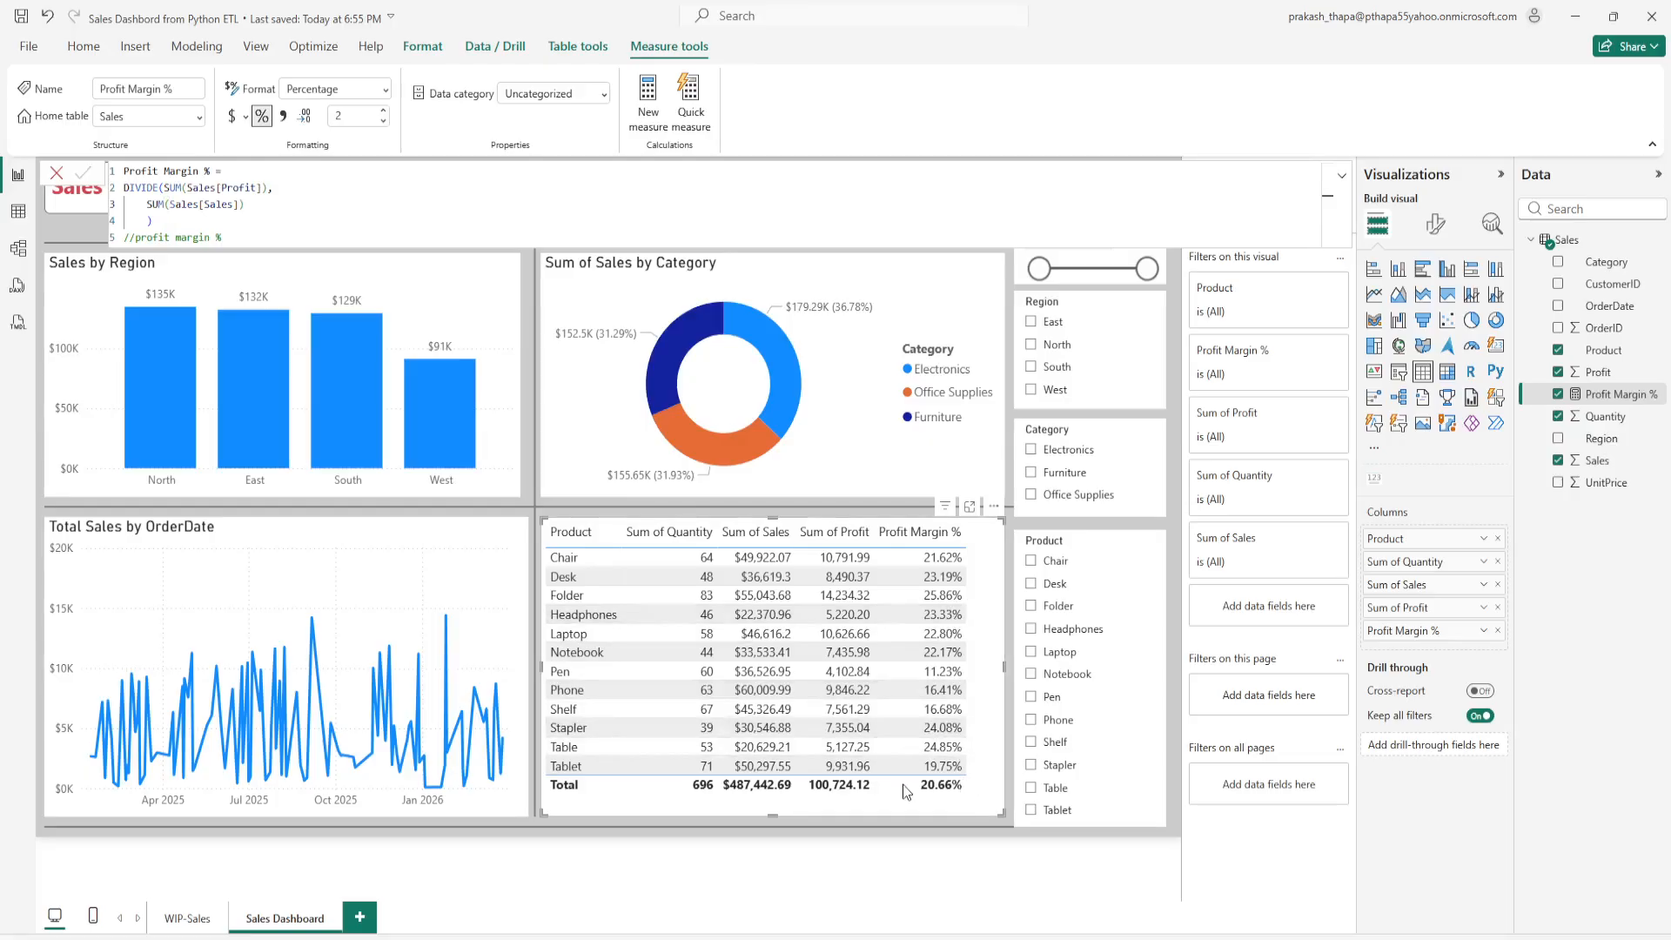
Step: Check the Sales Summary table's total row on the WIP-Sales page and return to the Sales Dashboard page
left_click(174, 921)
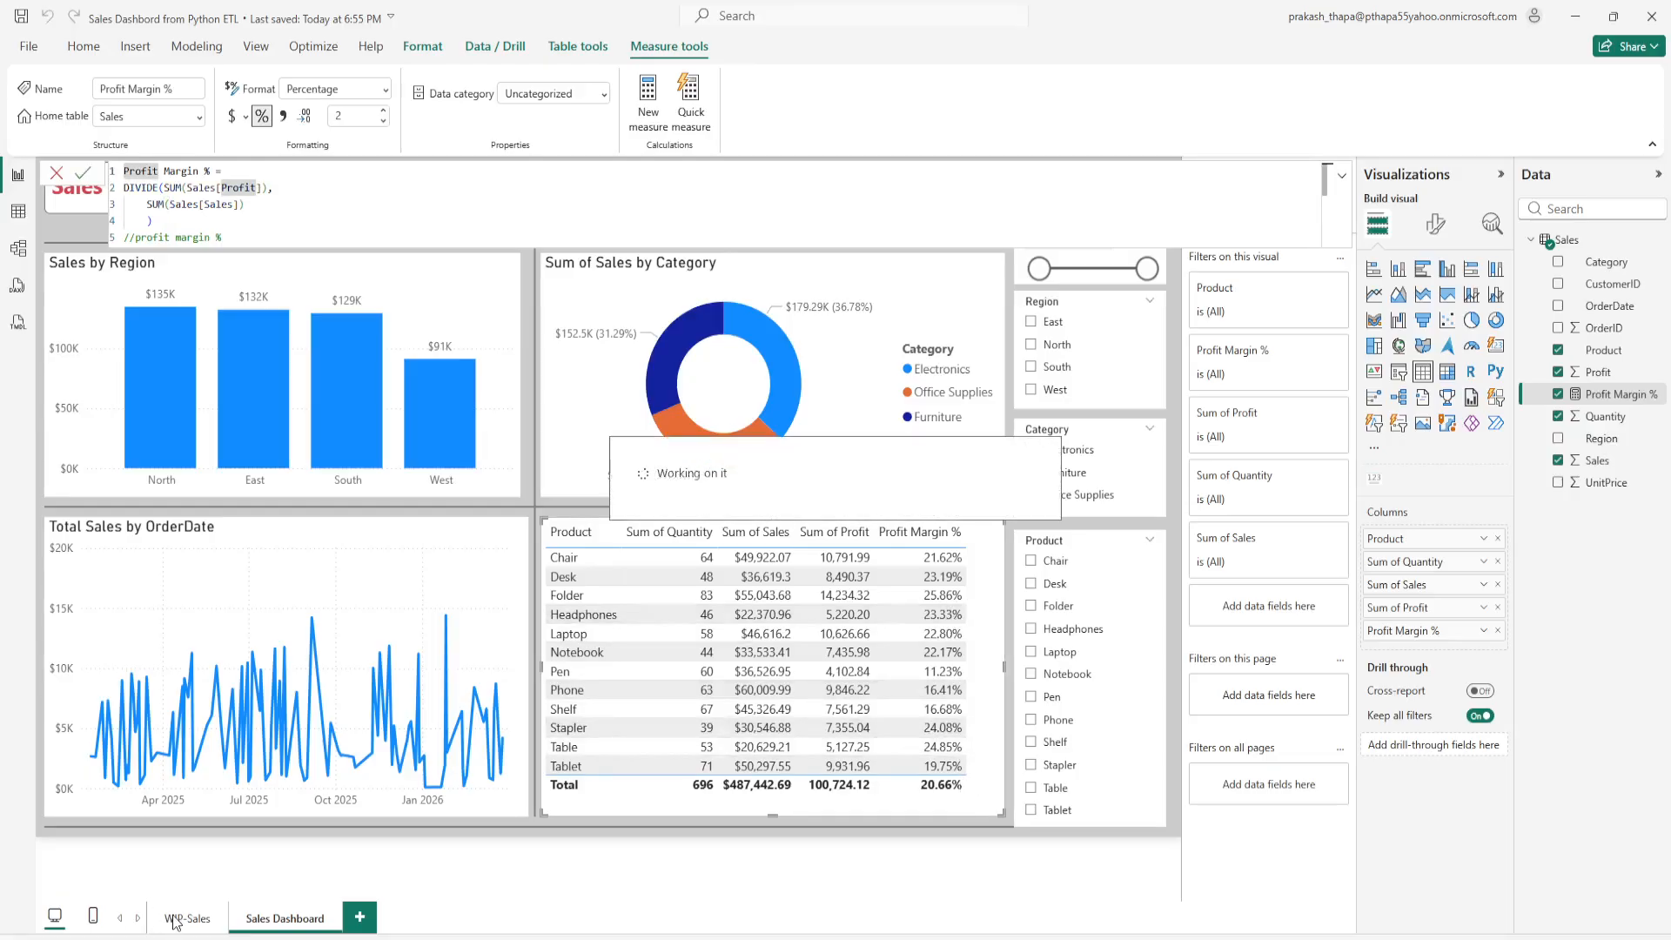
left_click(613, 849)
left_click(194, 916)
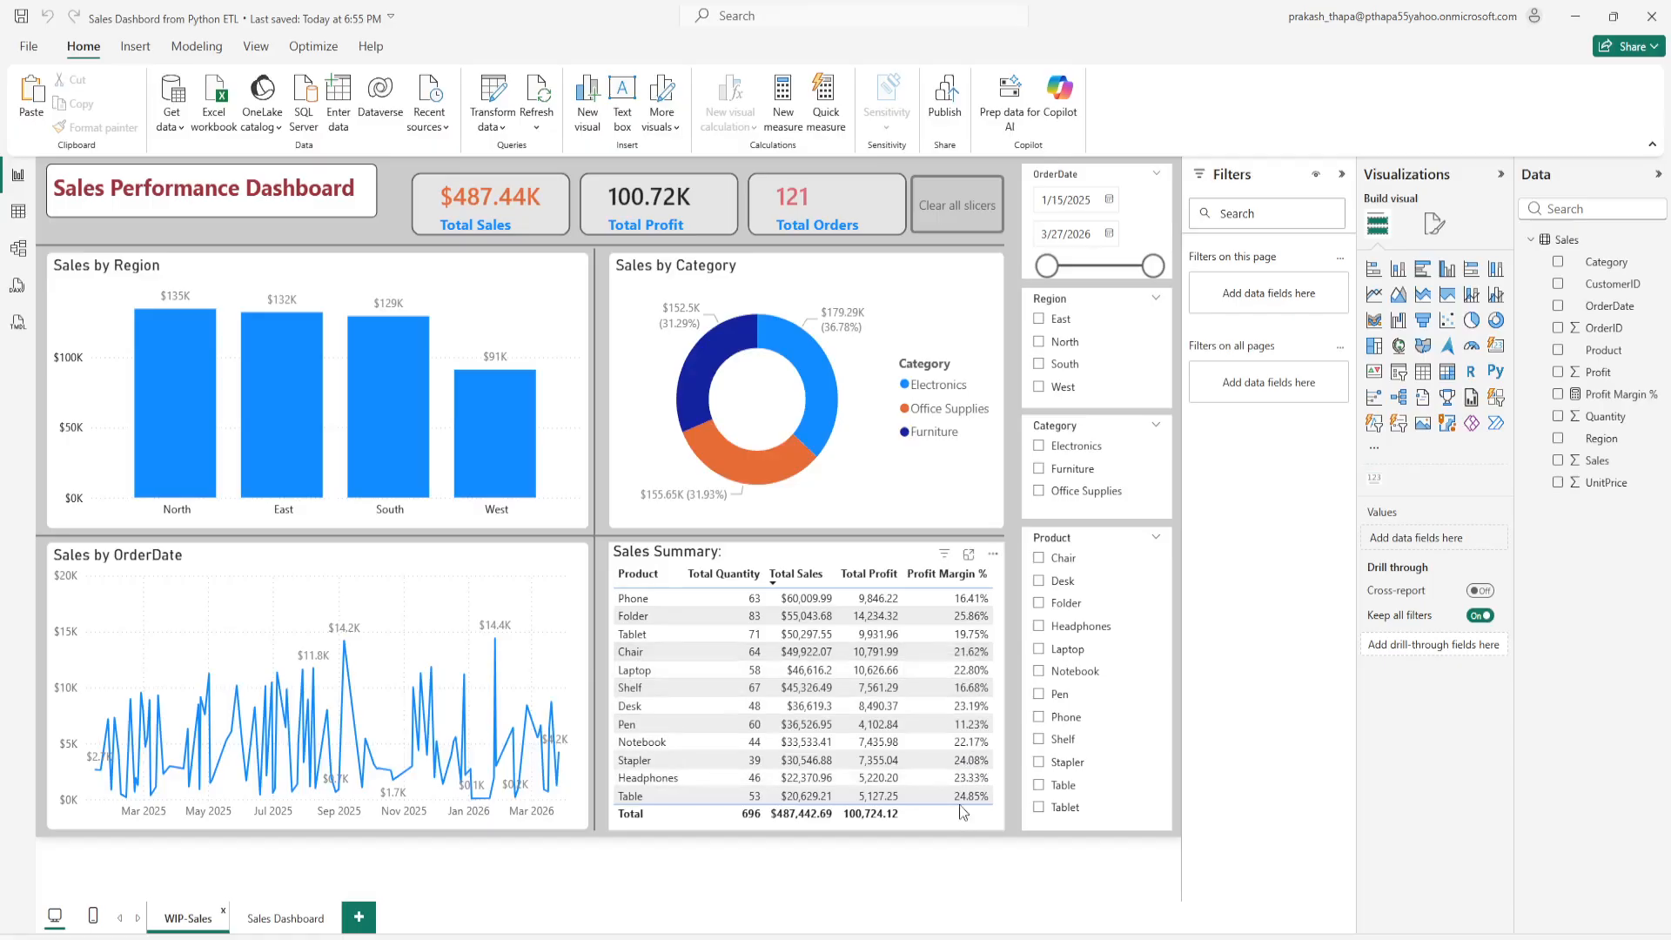
left_click(298, 916)
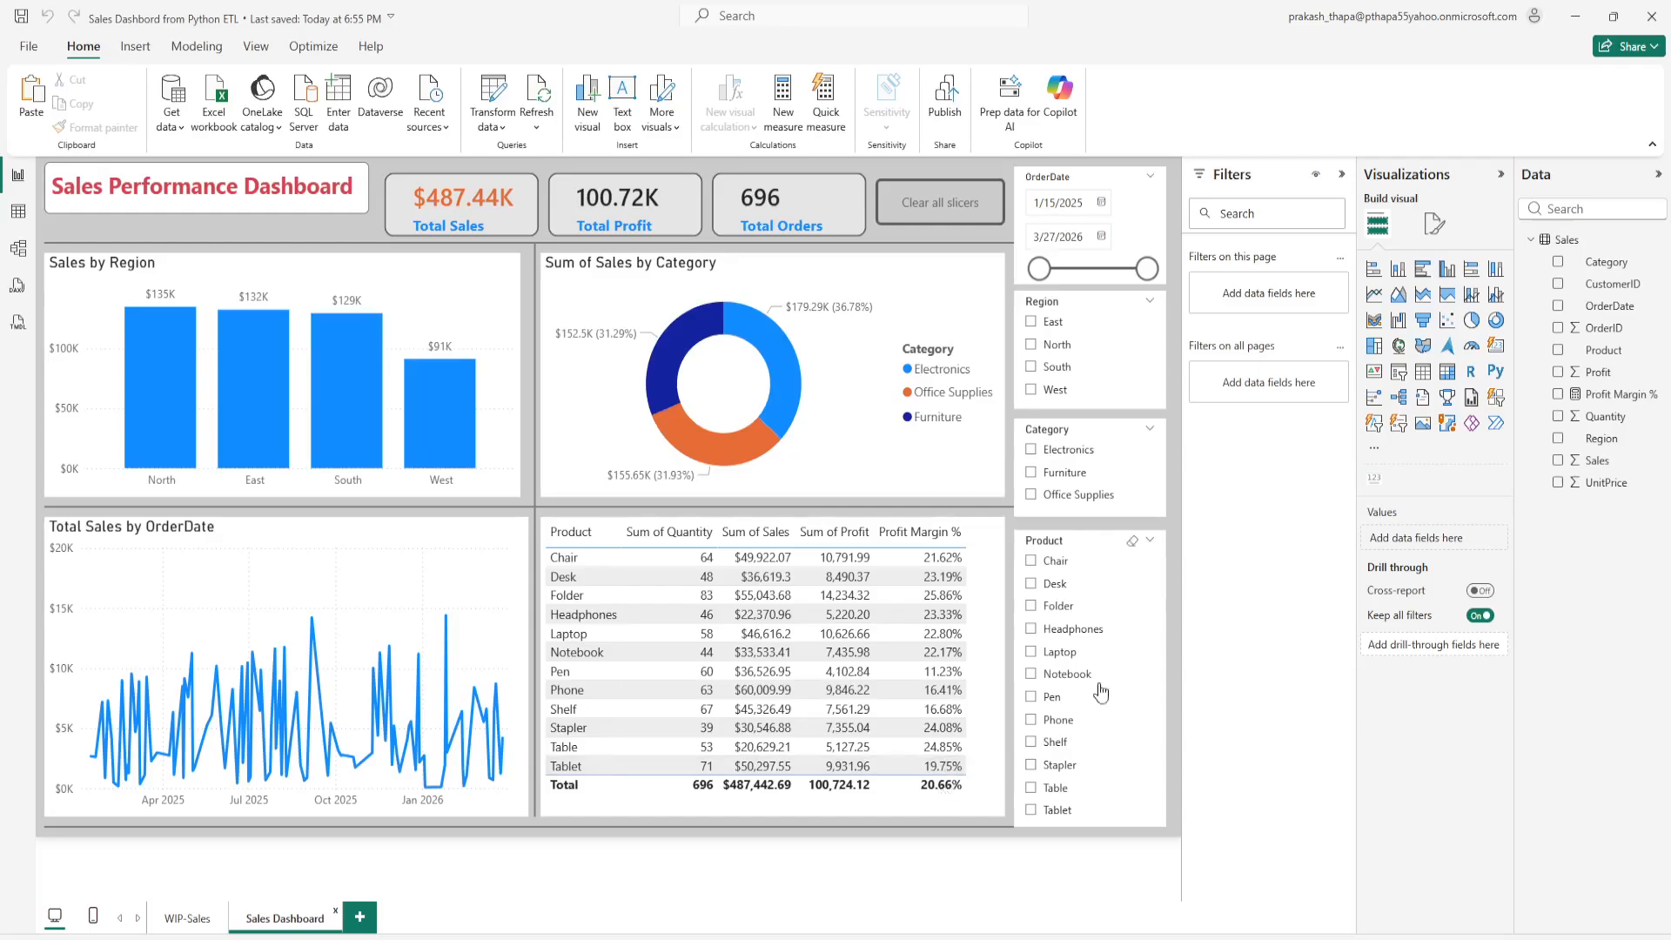
Step: Hide the table's Profit Margin % total by applying white text to that column's total only, not to its header or values
left_click(930, 799)
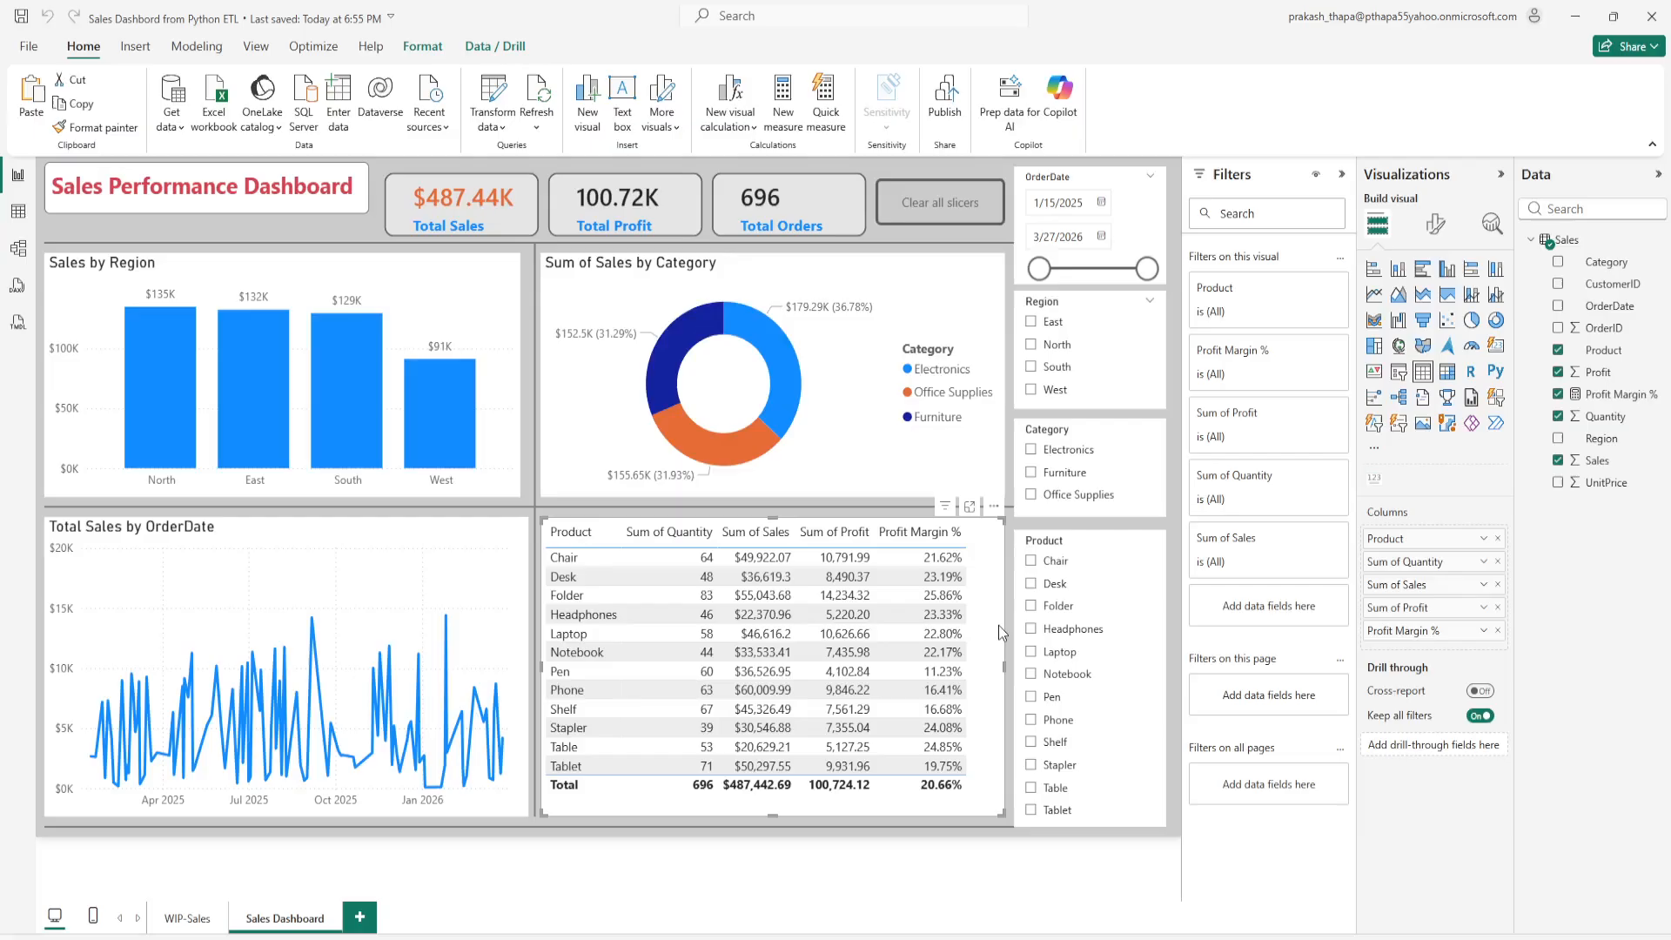
left_click(1428, 229)
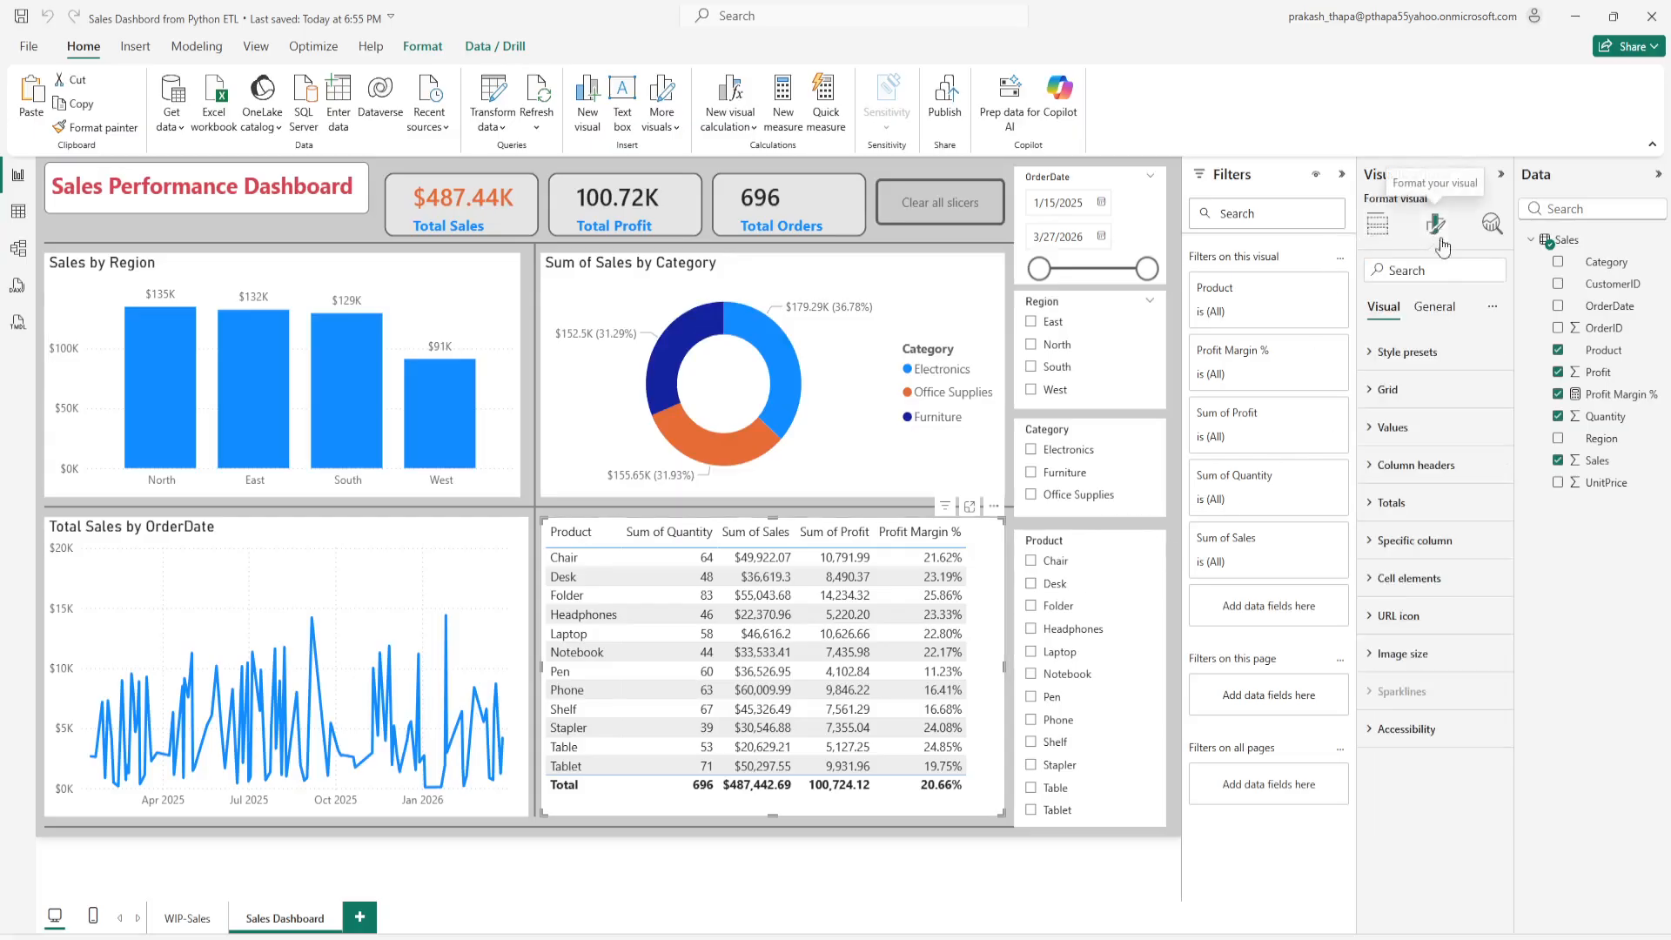
left_click(1369, 541)
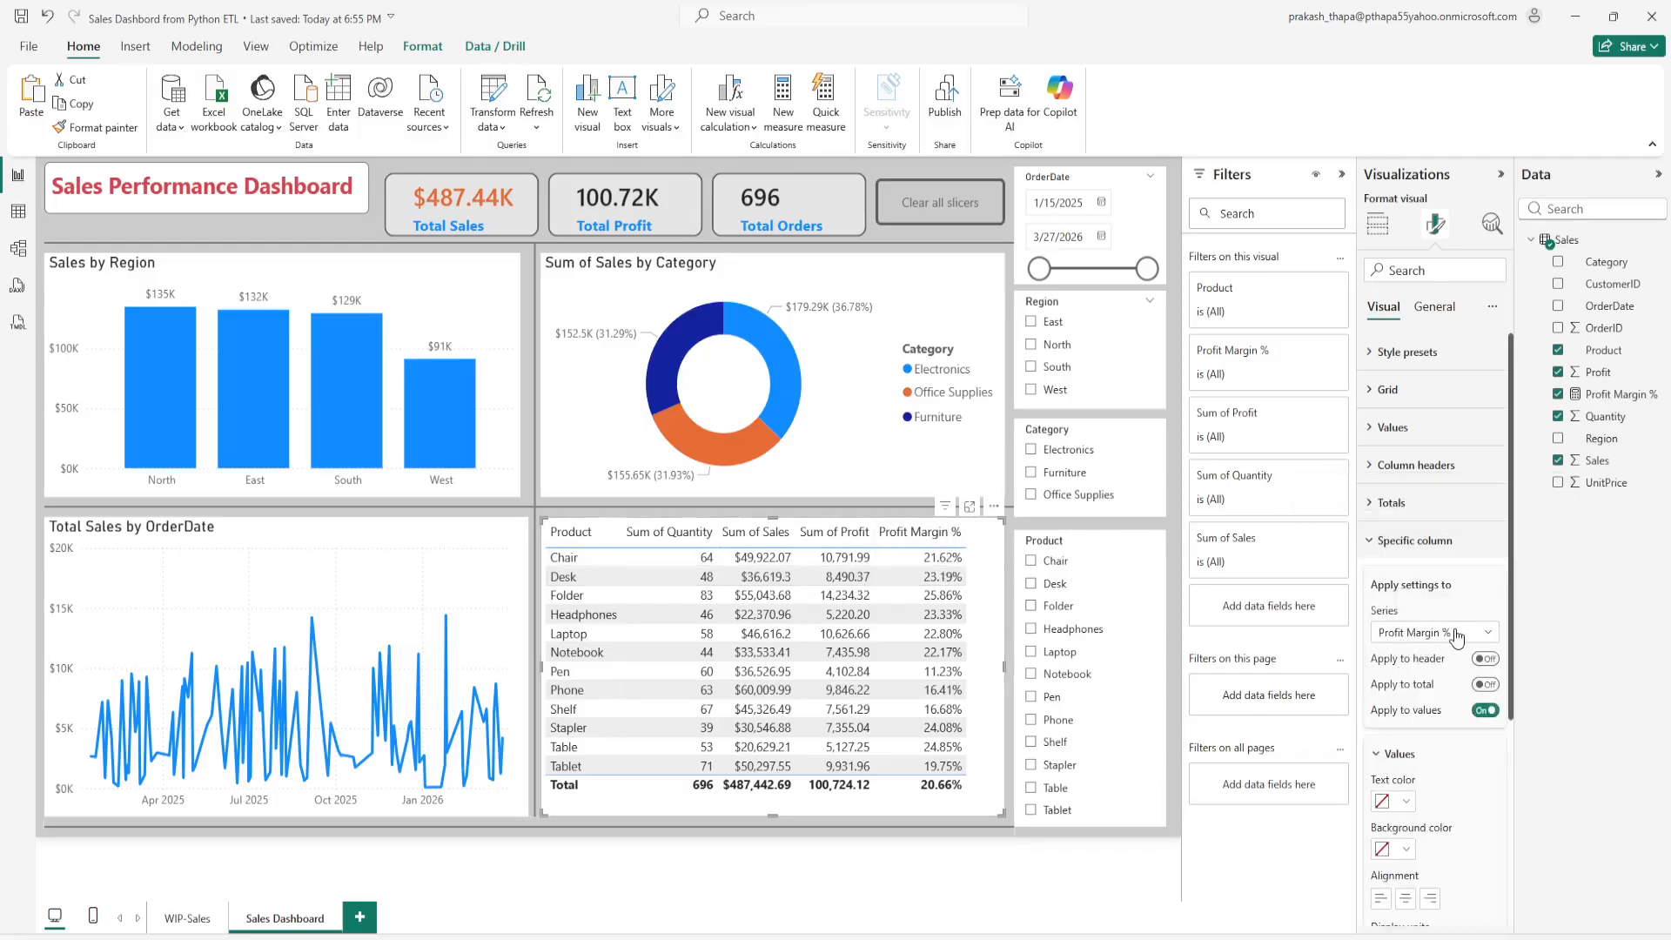
left_click(1486, 685)
left_click(1405, 801)
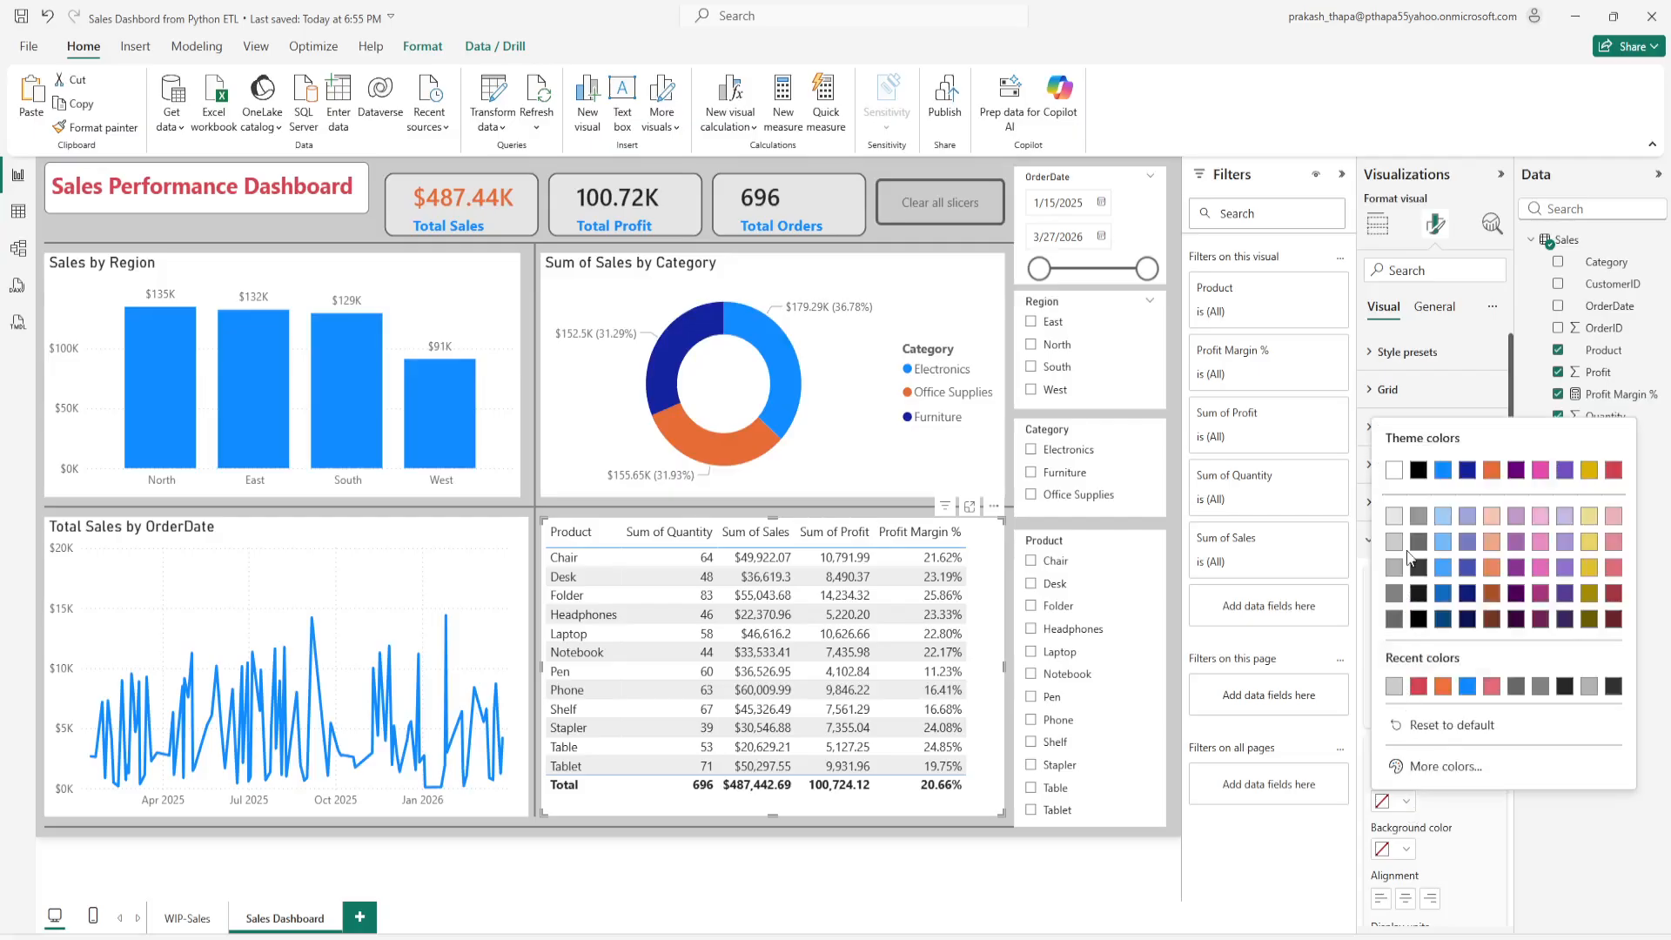
left_click(1394, 473)
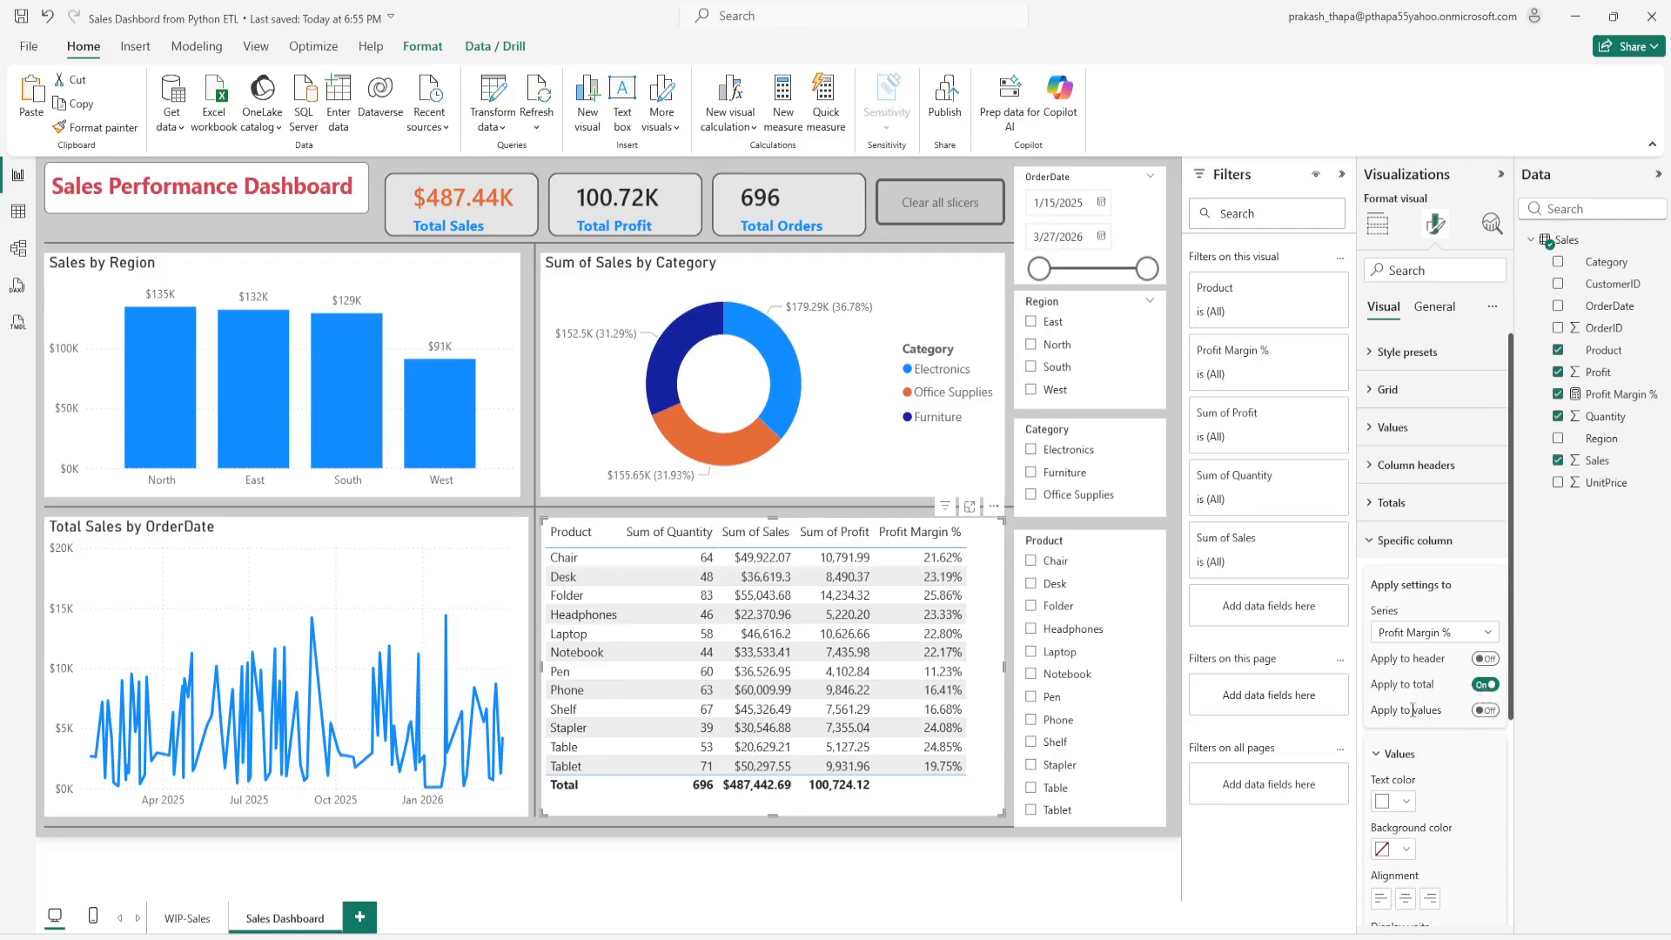
left_click(1486, 710)
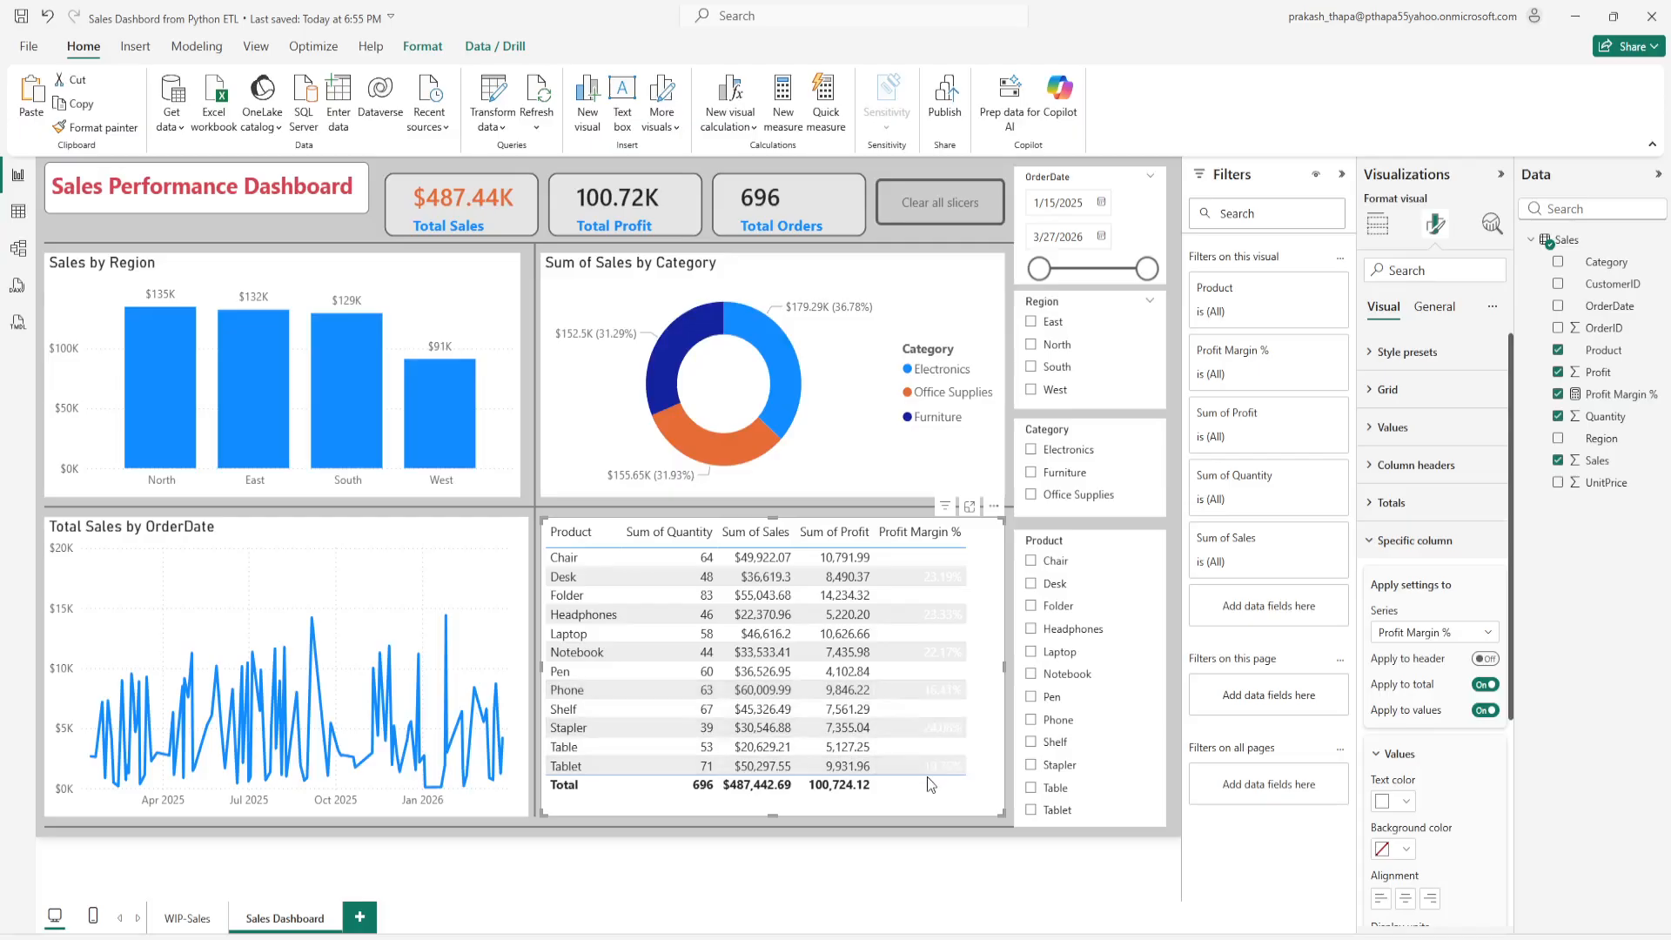
left_click(1484, 711)
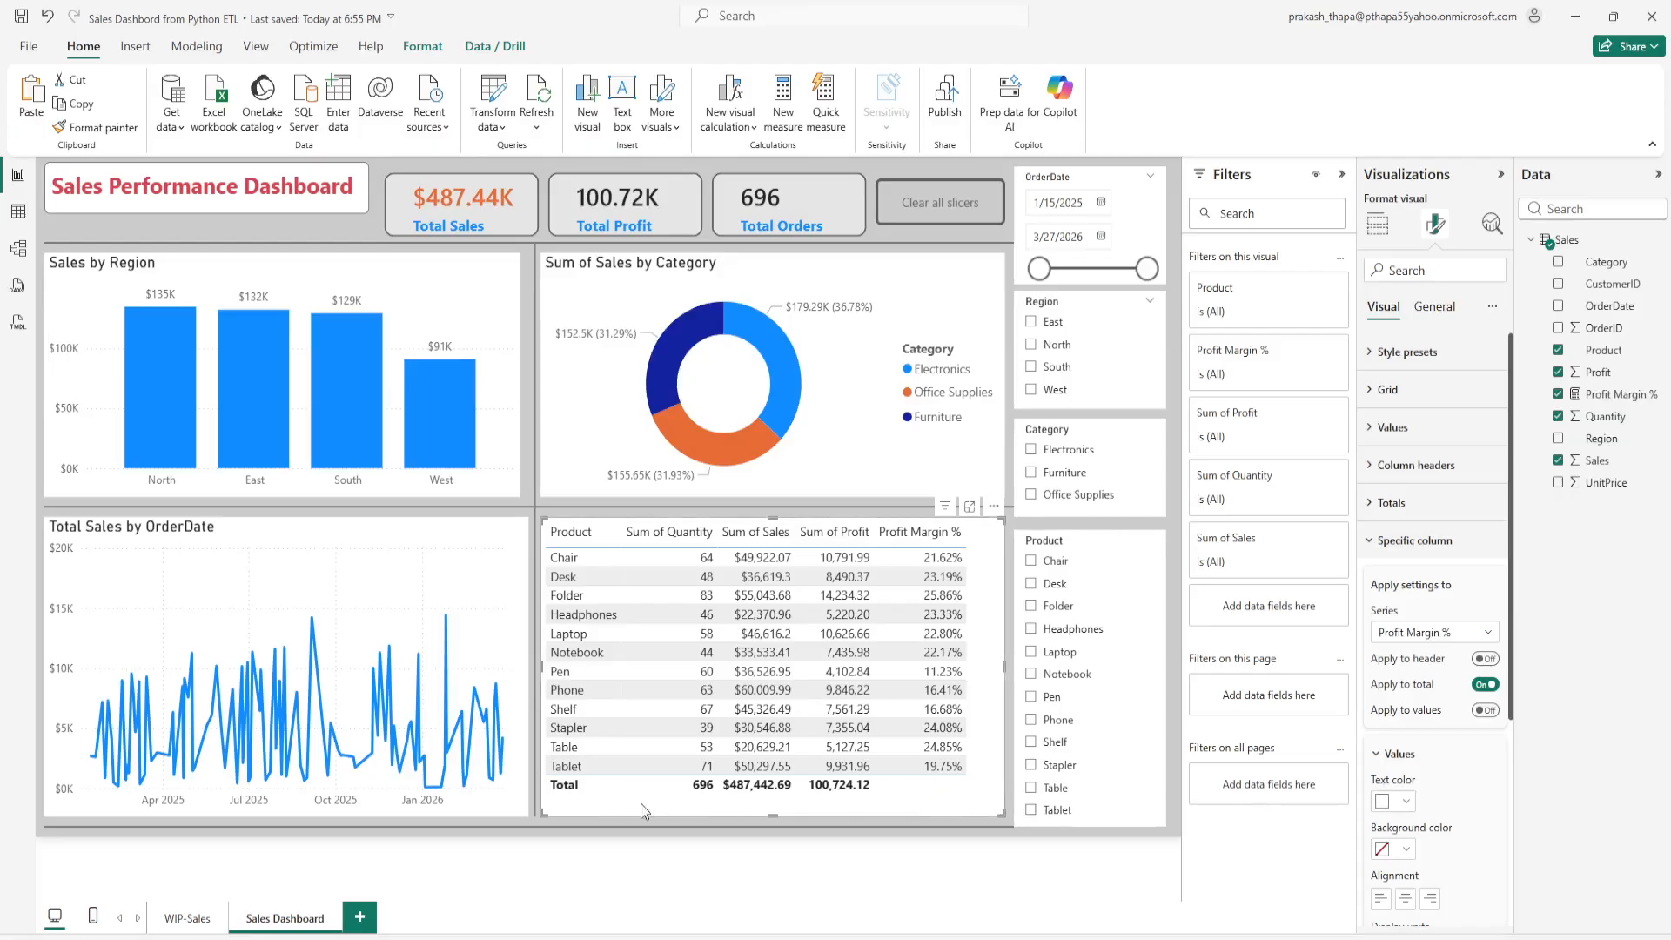
left_click(839, 865)
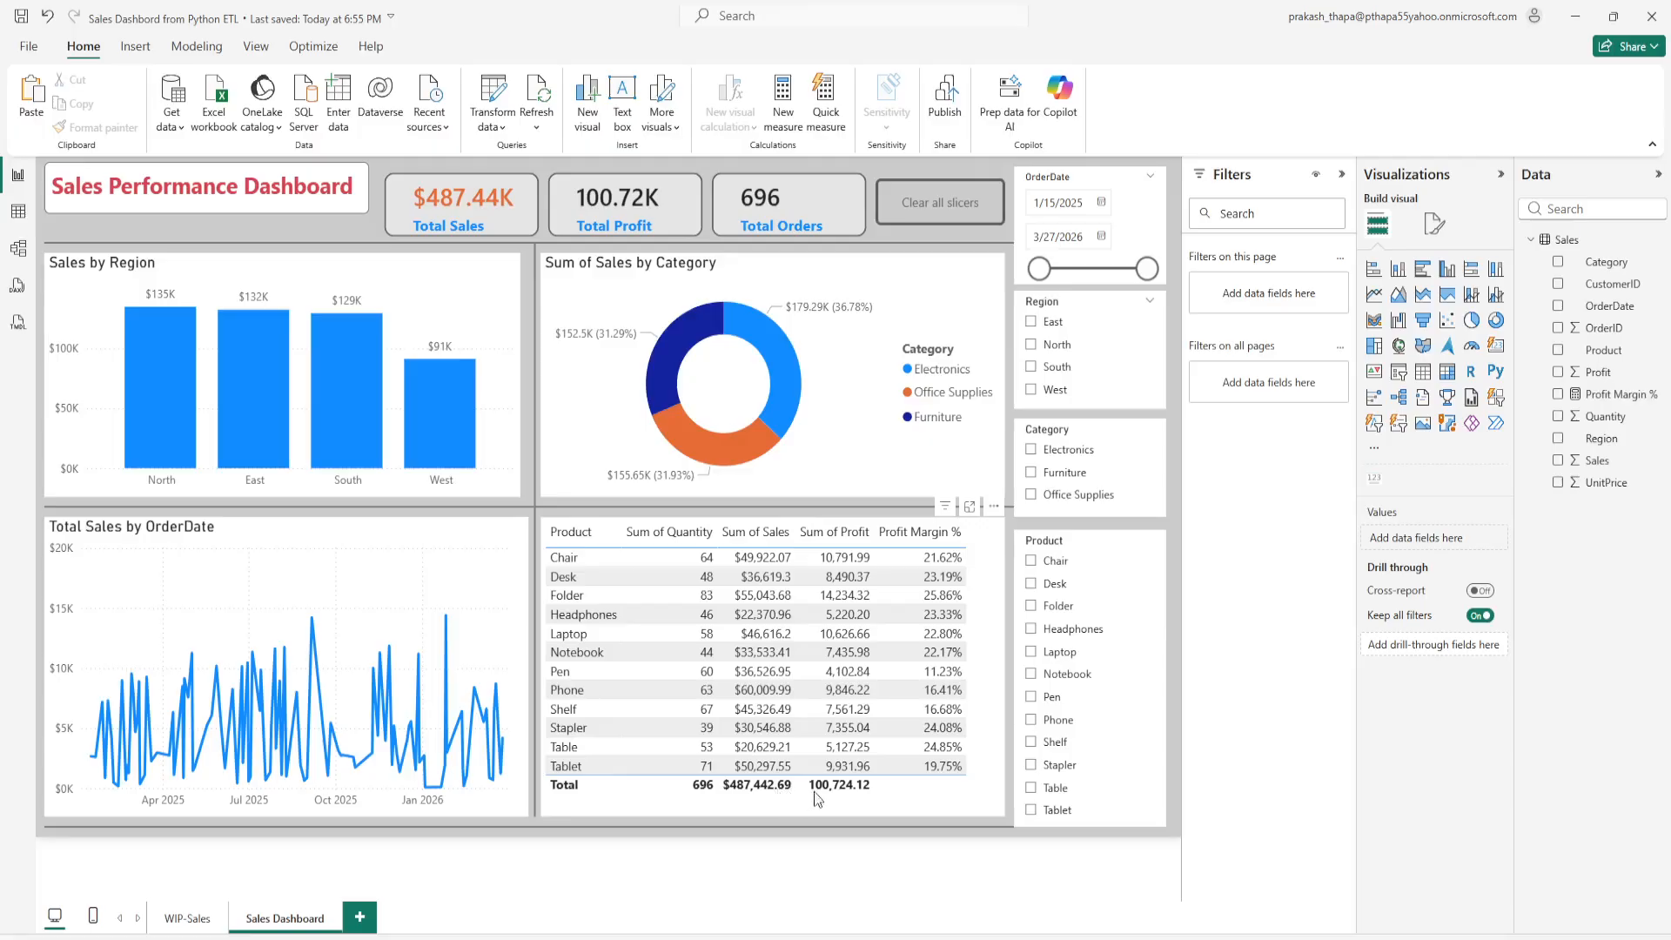
Step: Make the table's column headers bold with font size 9
left_click(769, 807)
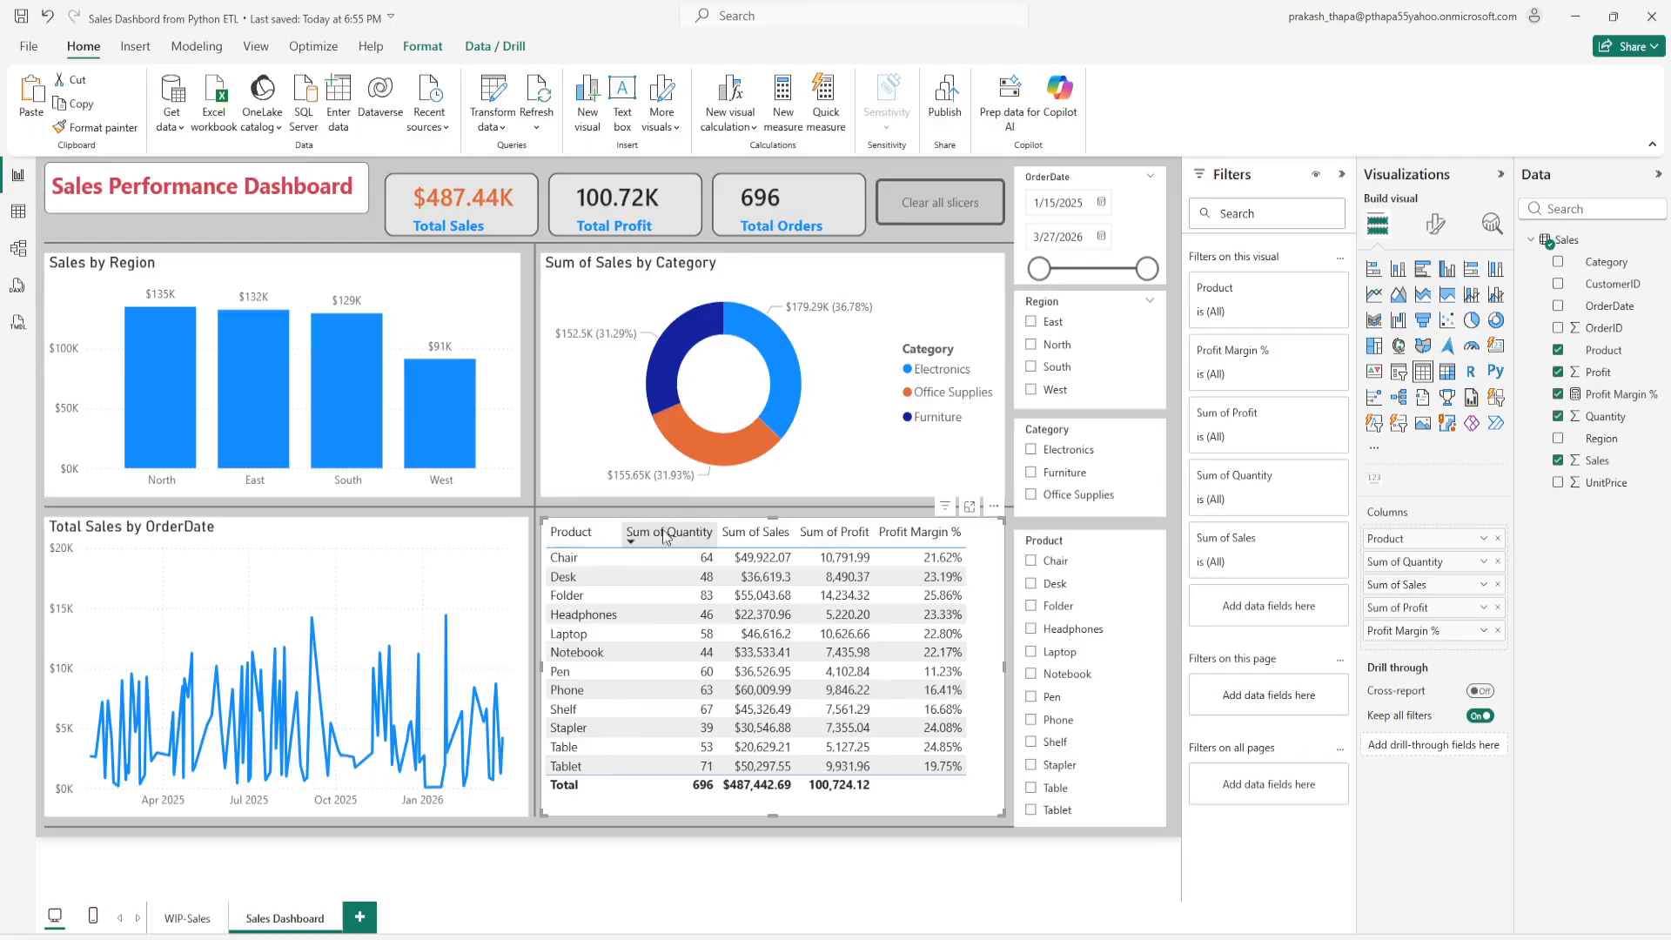
left_click(1436, 224)
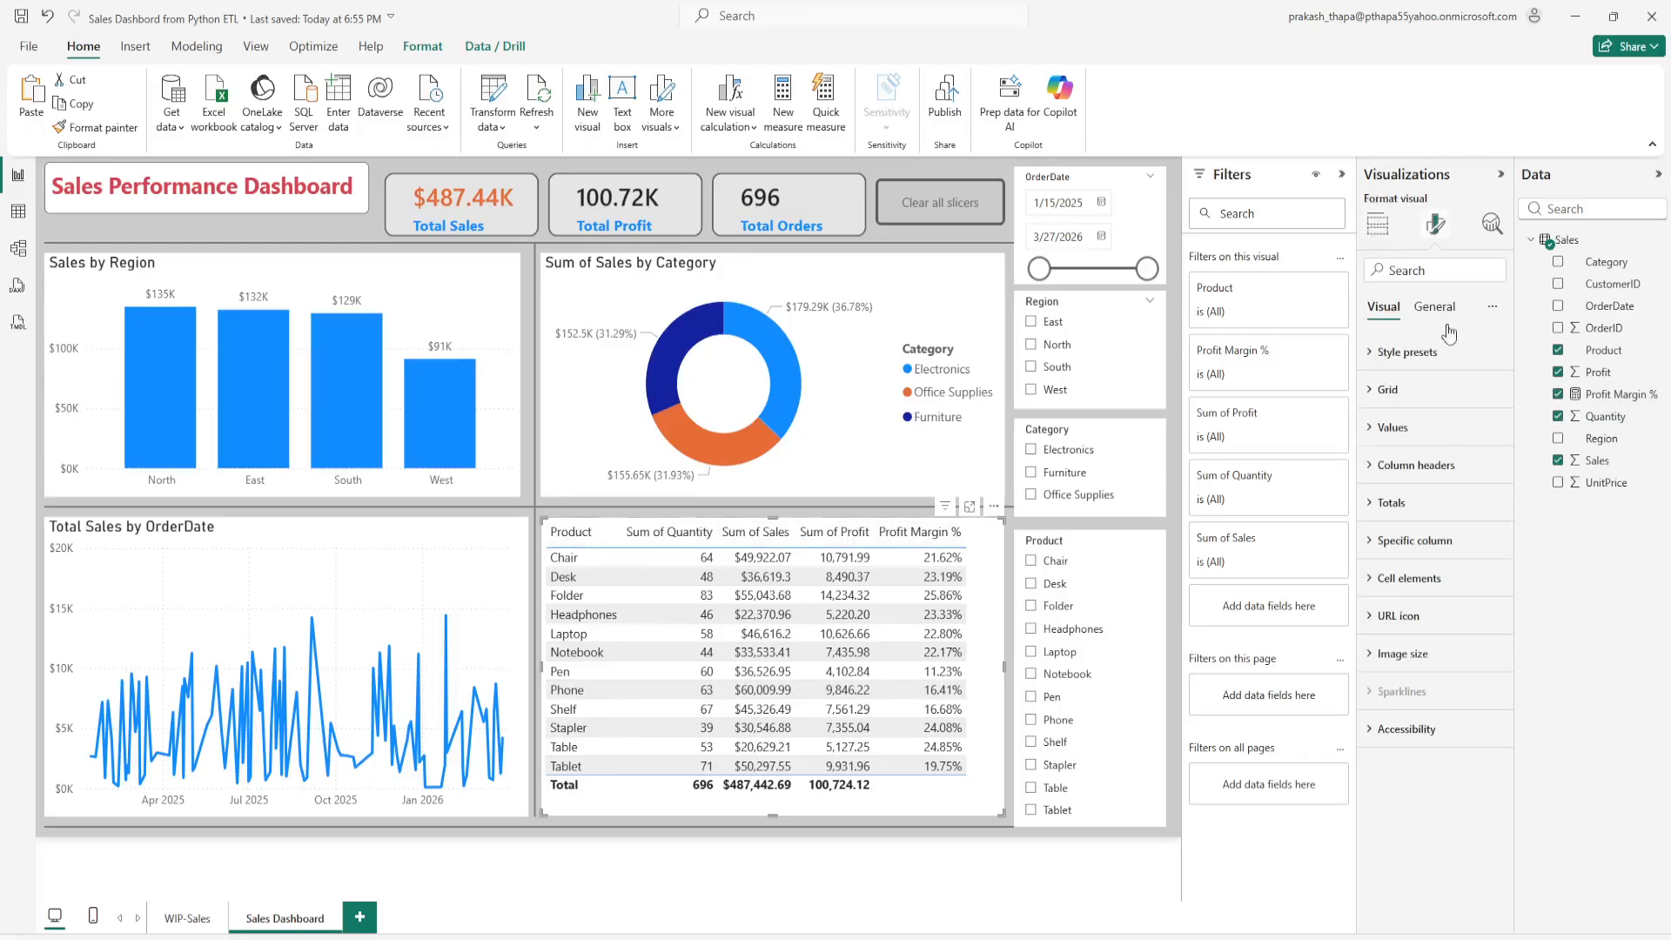
left_click(1385, 467)
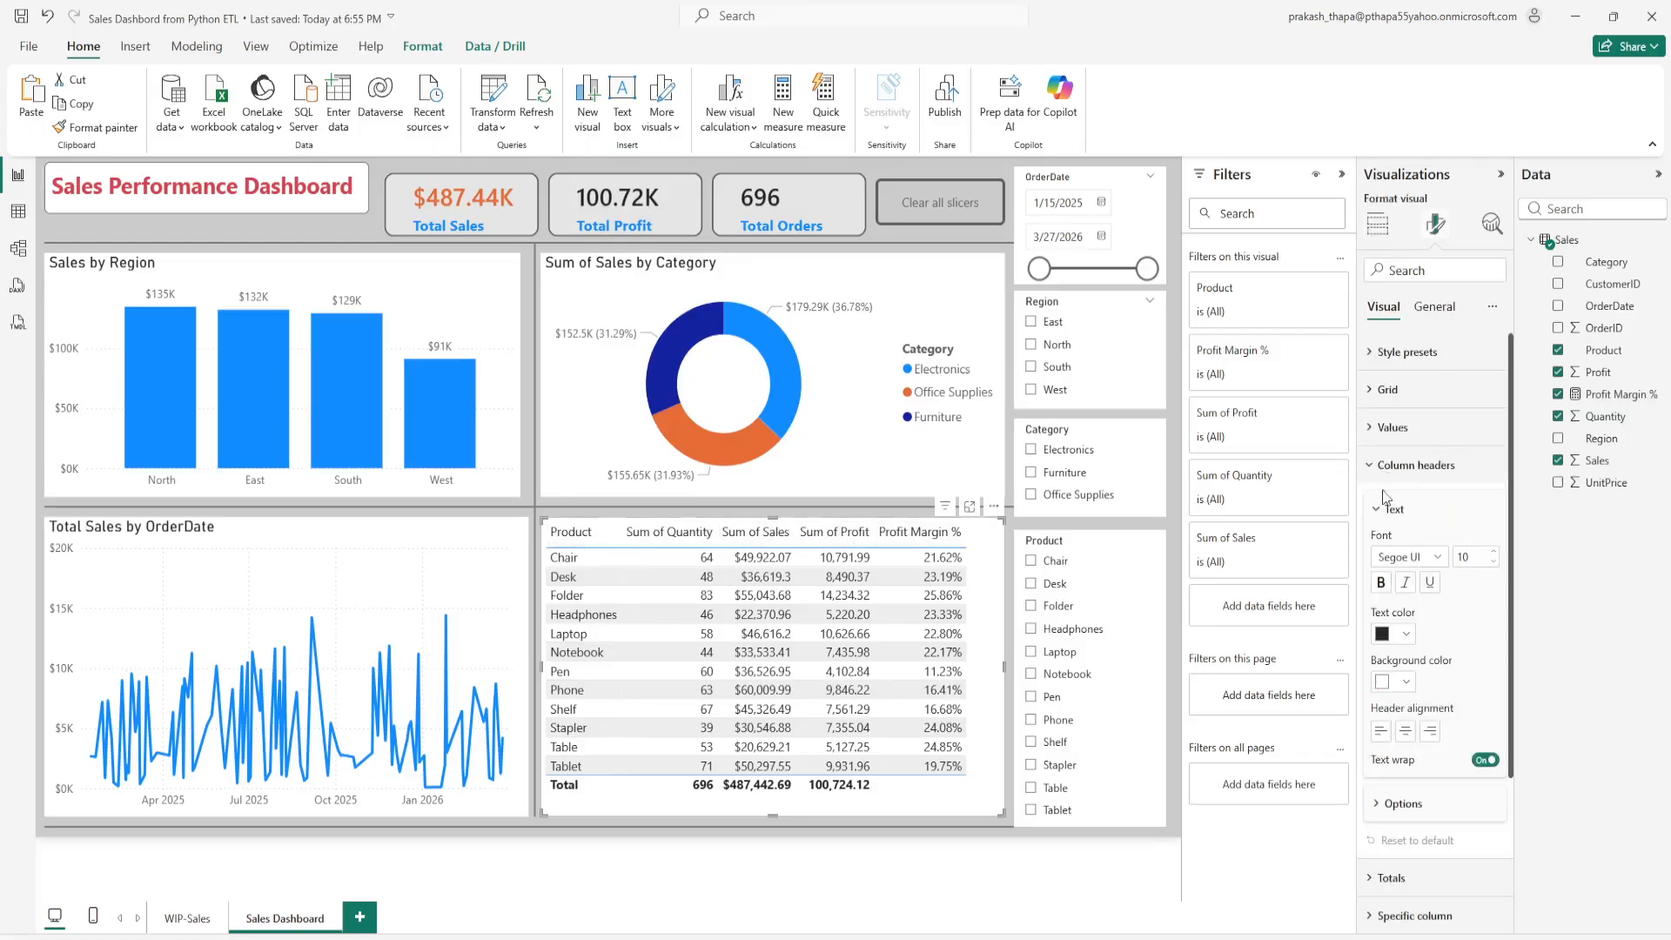
left_click(1383, 589)
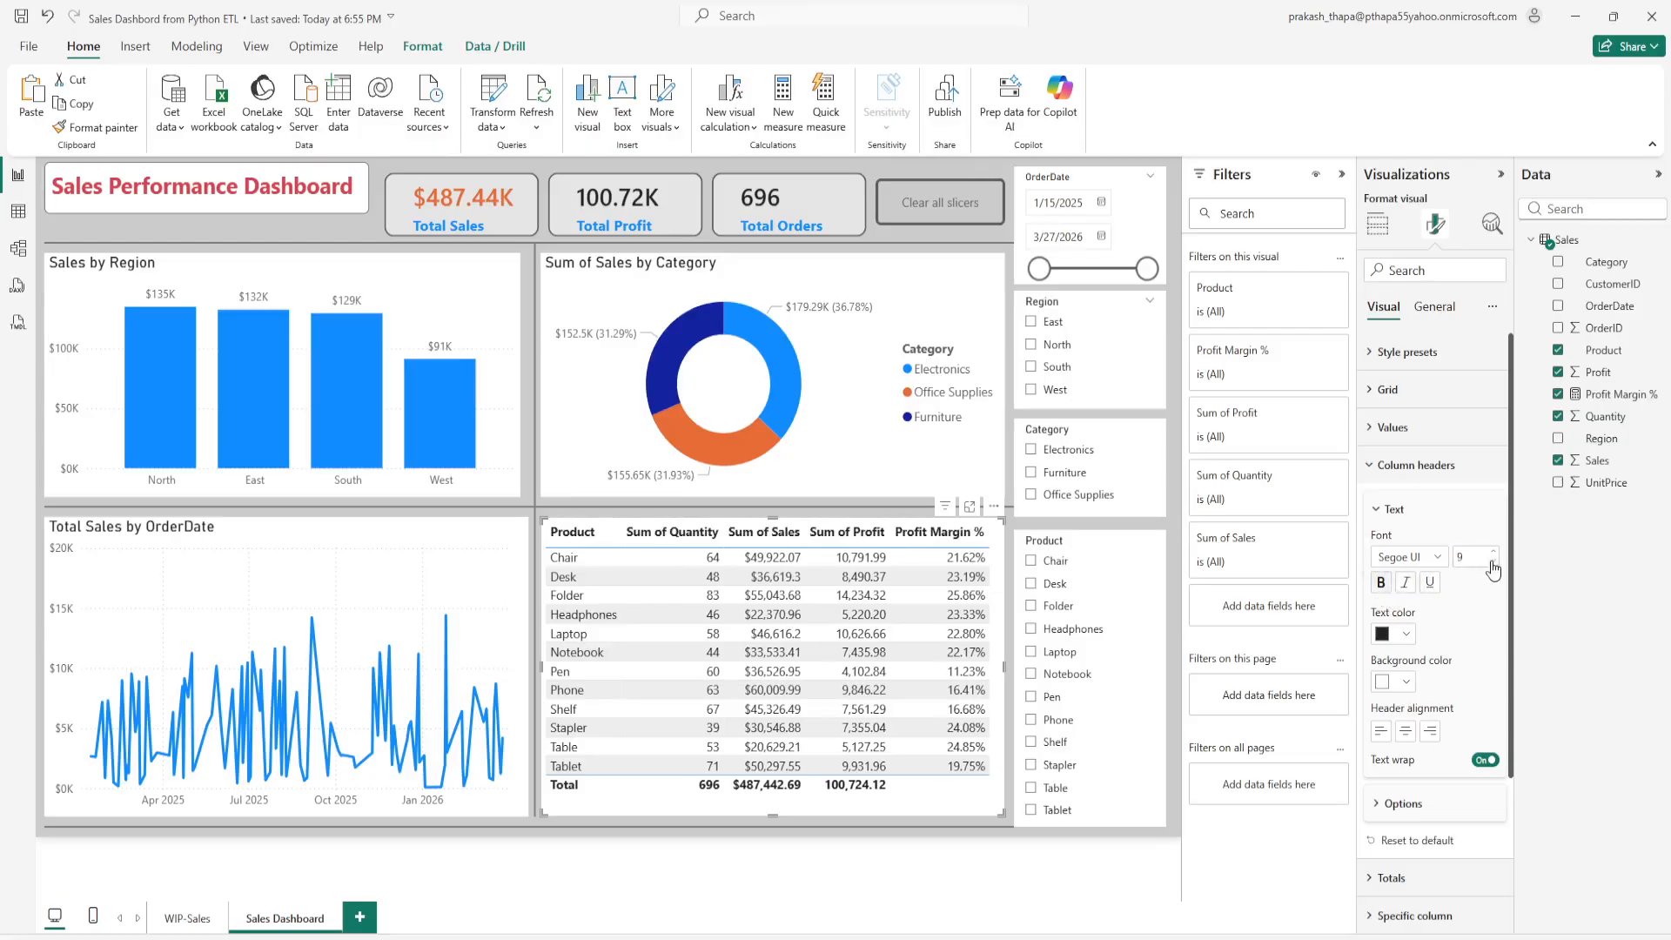
left_click(1494, 561)
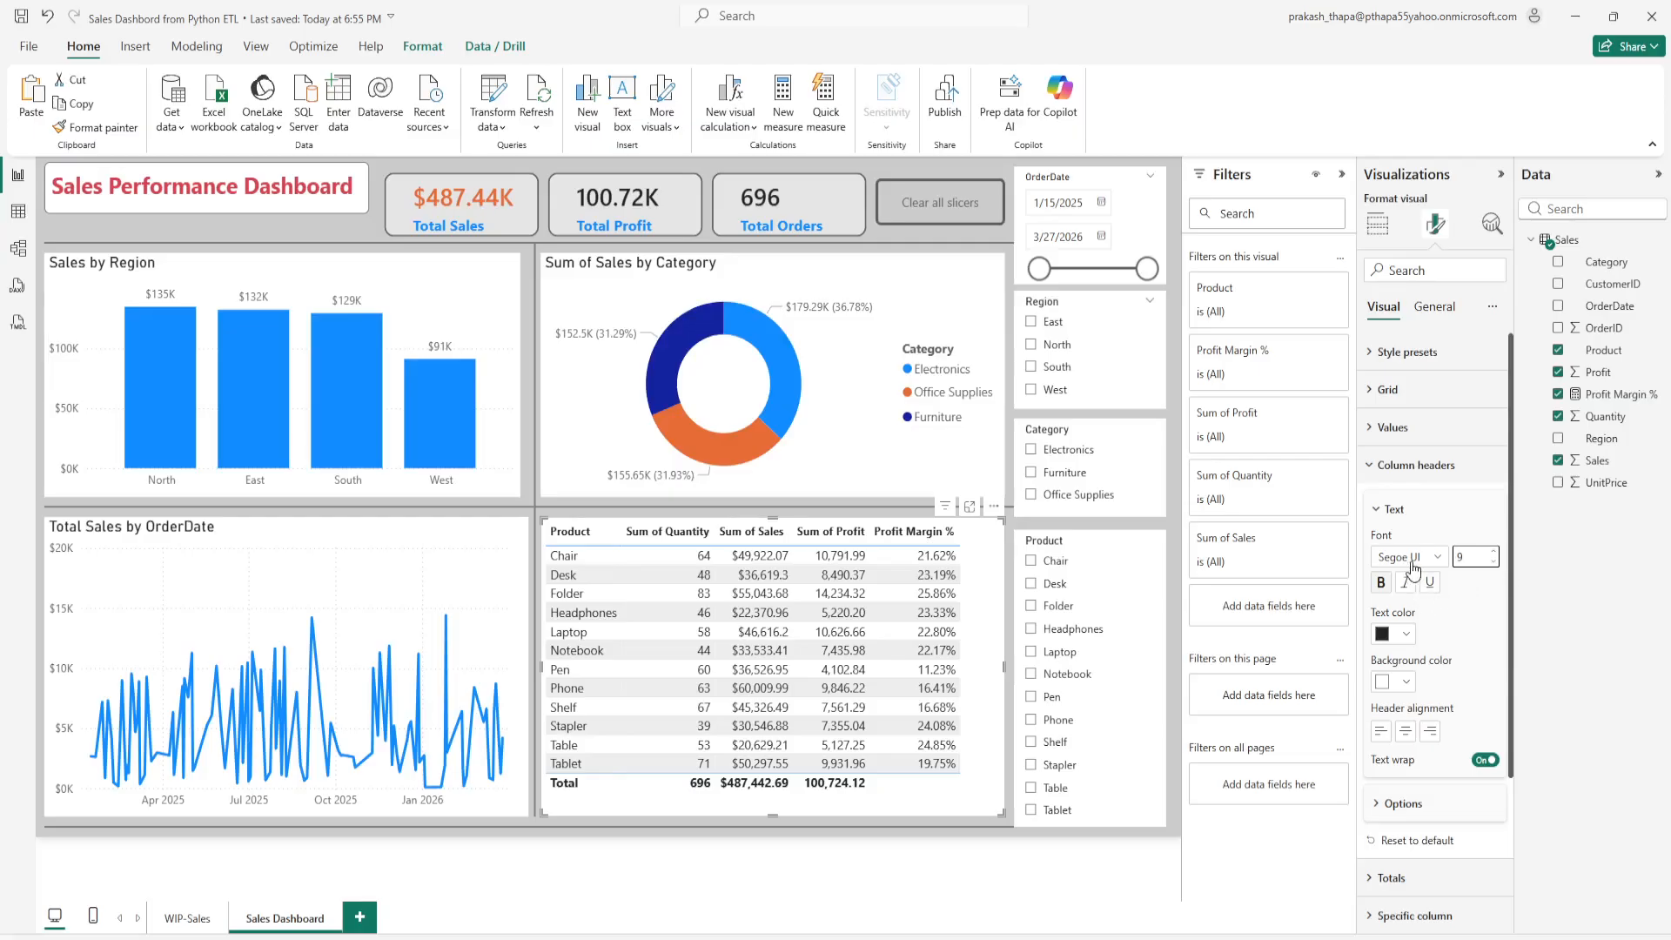
left_click(1375, 475)
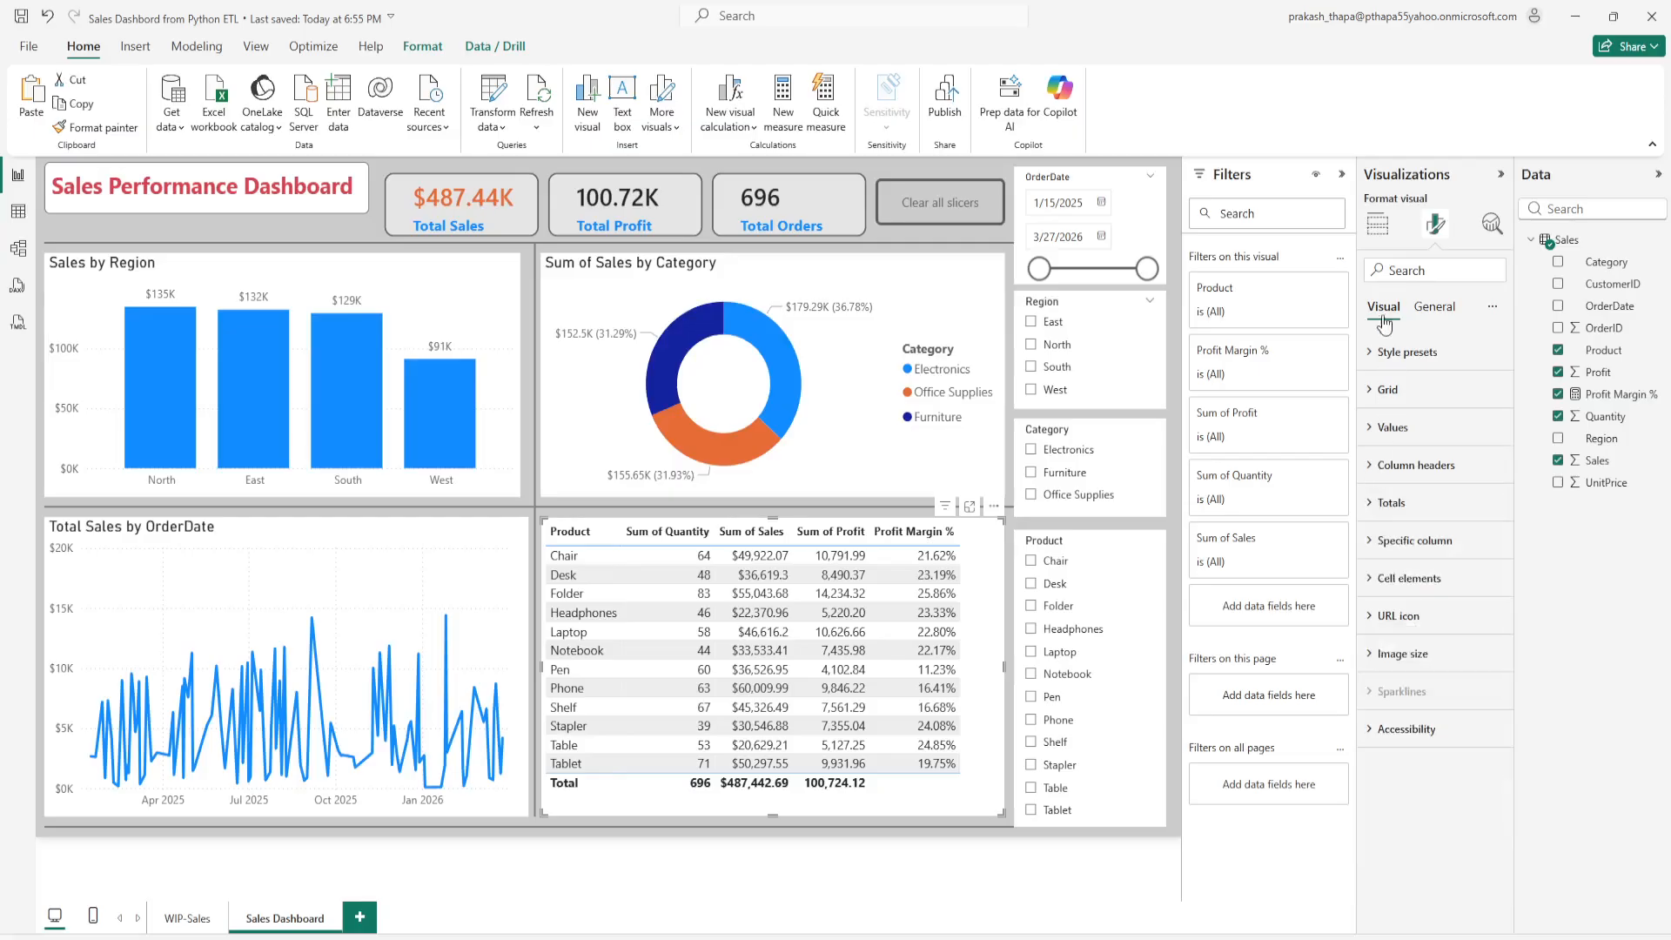
Step: Rename the table's Sum of Quantity column to Orders for this visual
left_click(1377, 224)
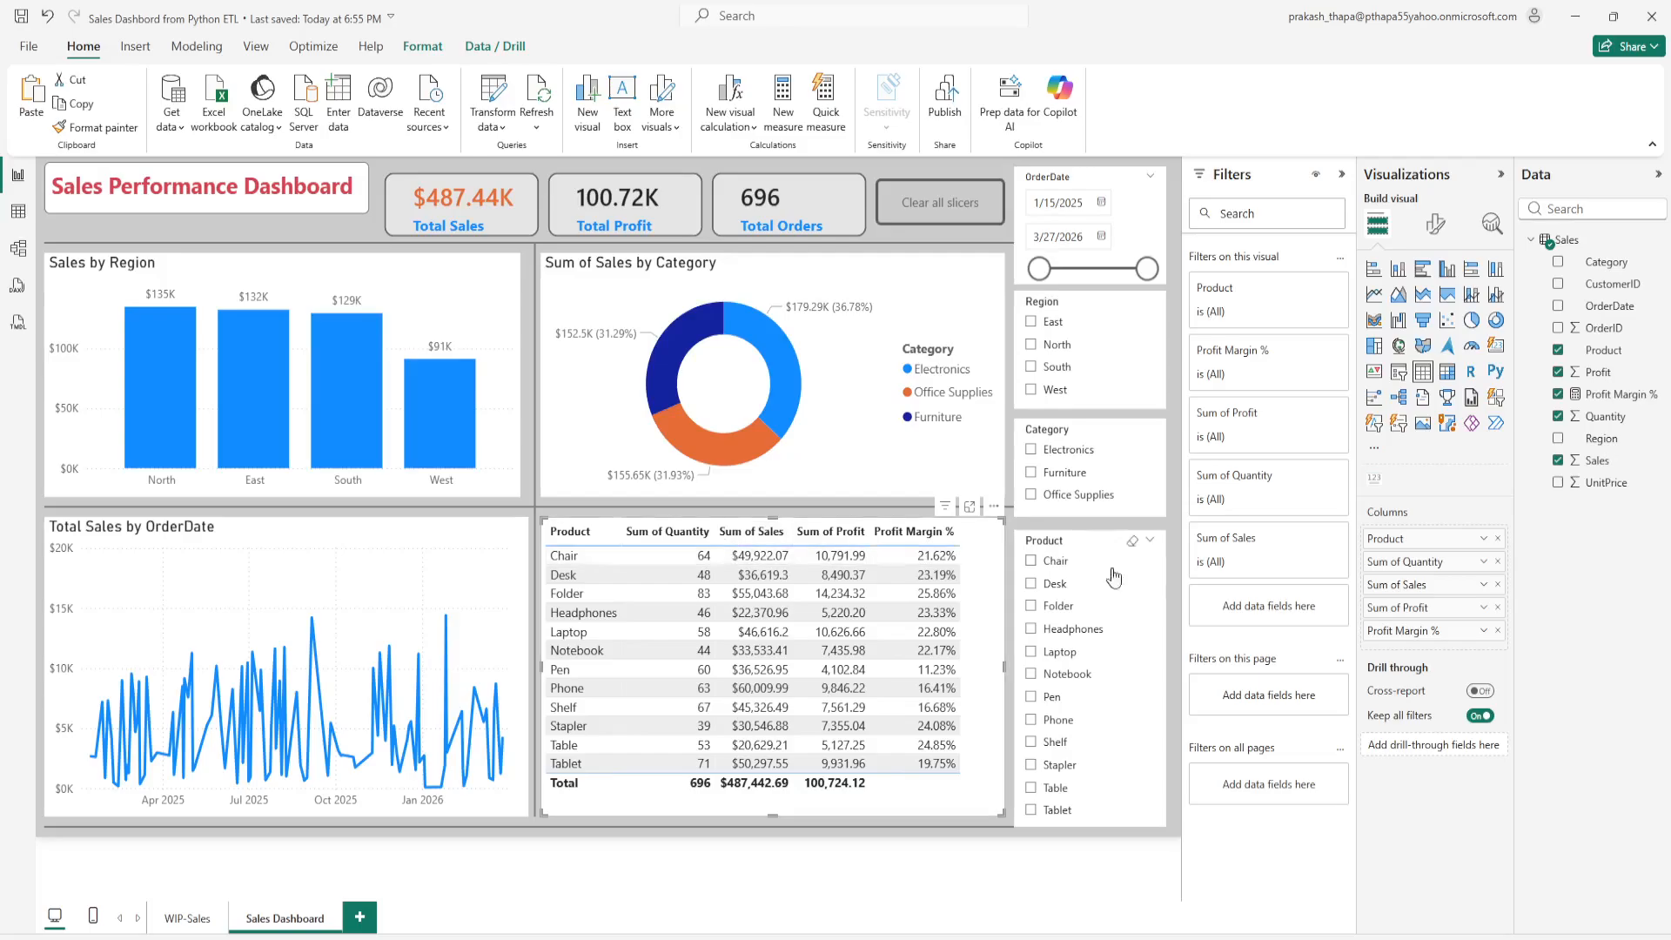
right_click(1421, 564)
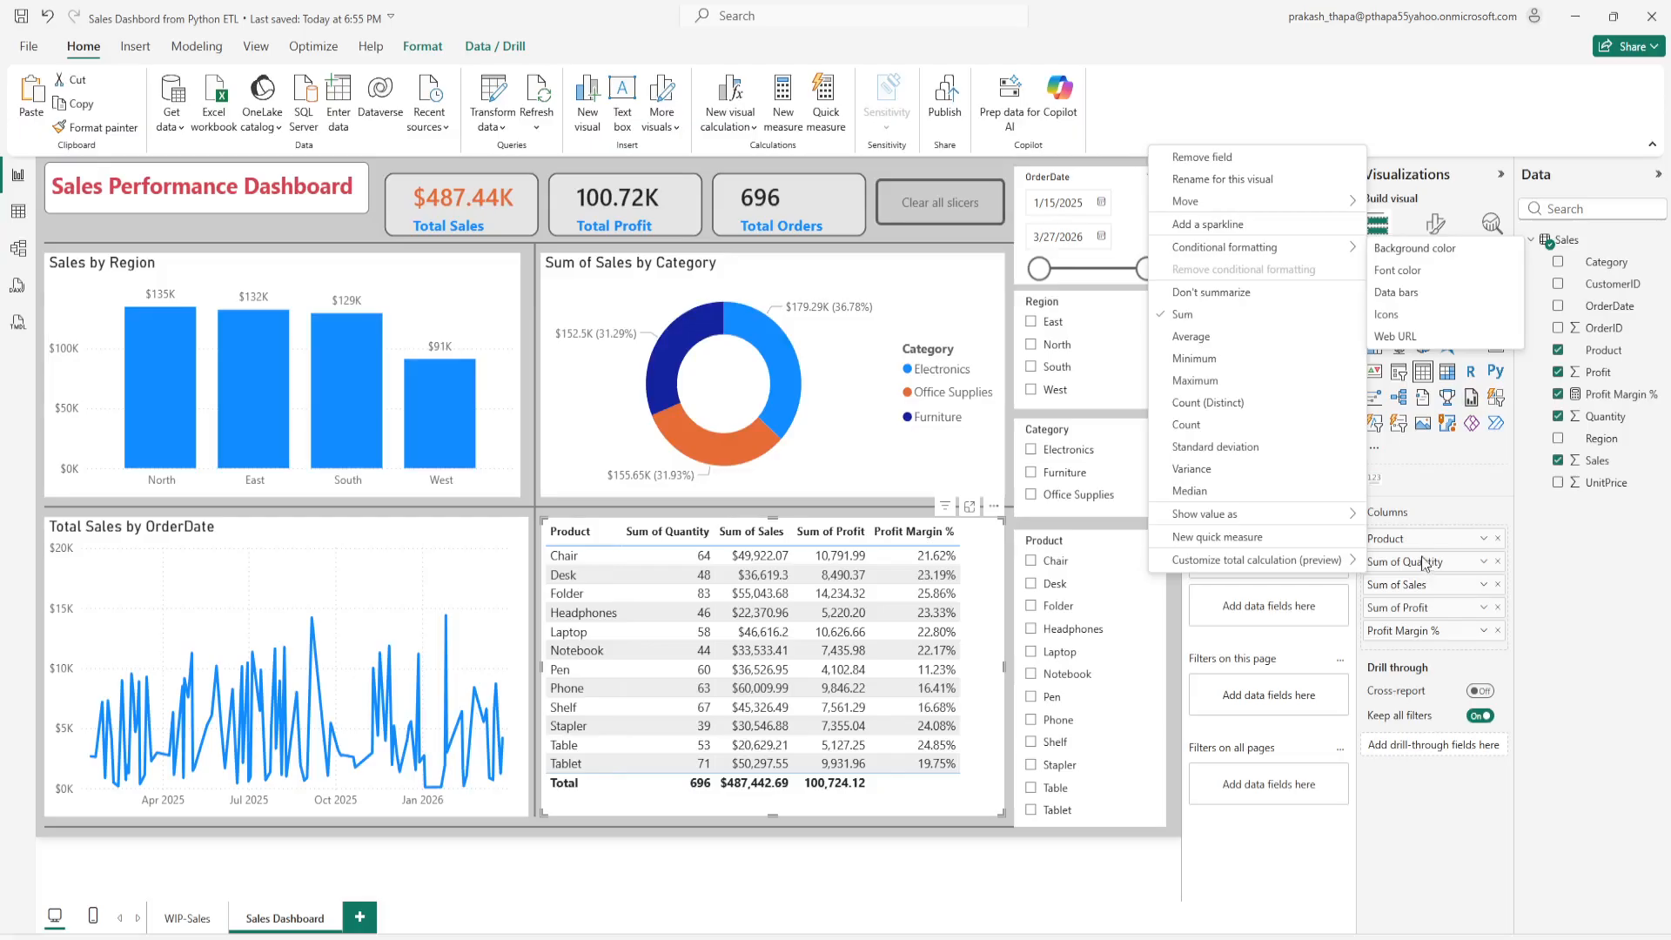
left_click(1219, 180)
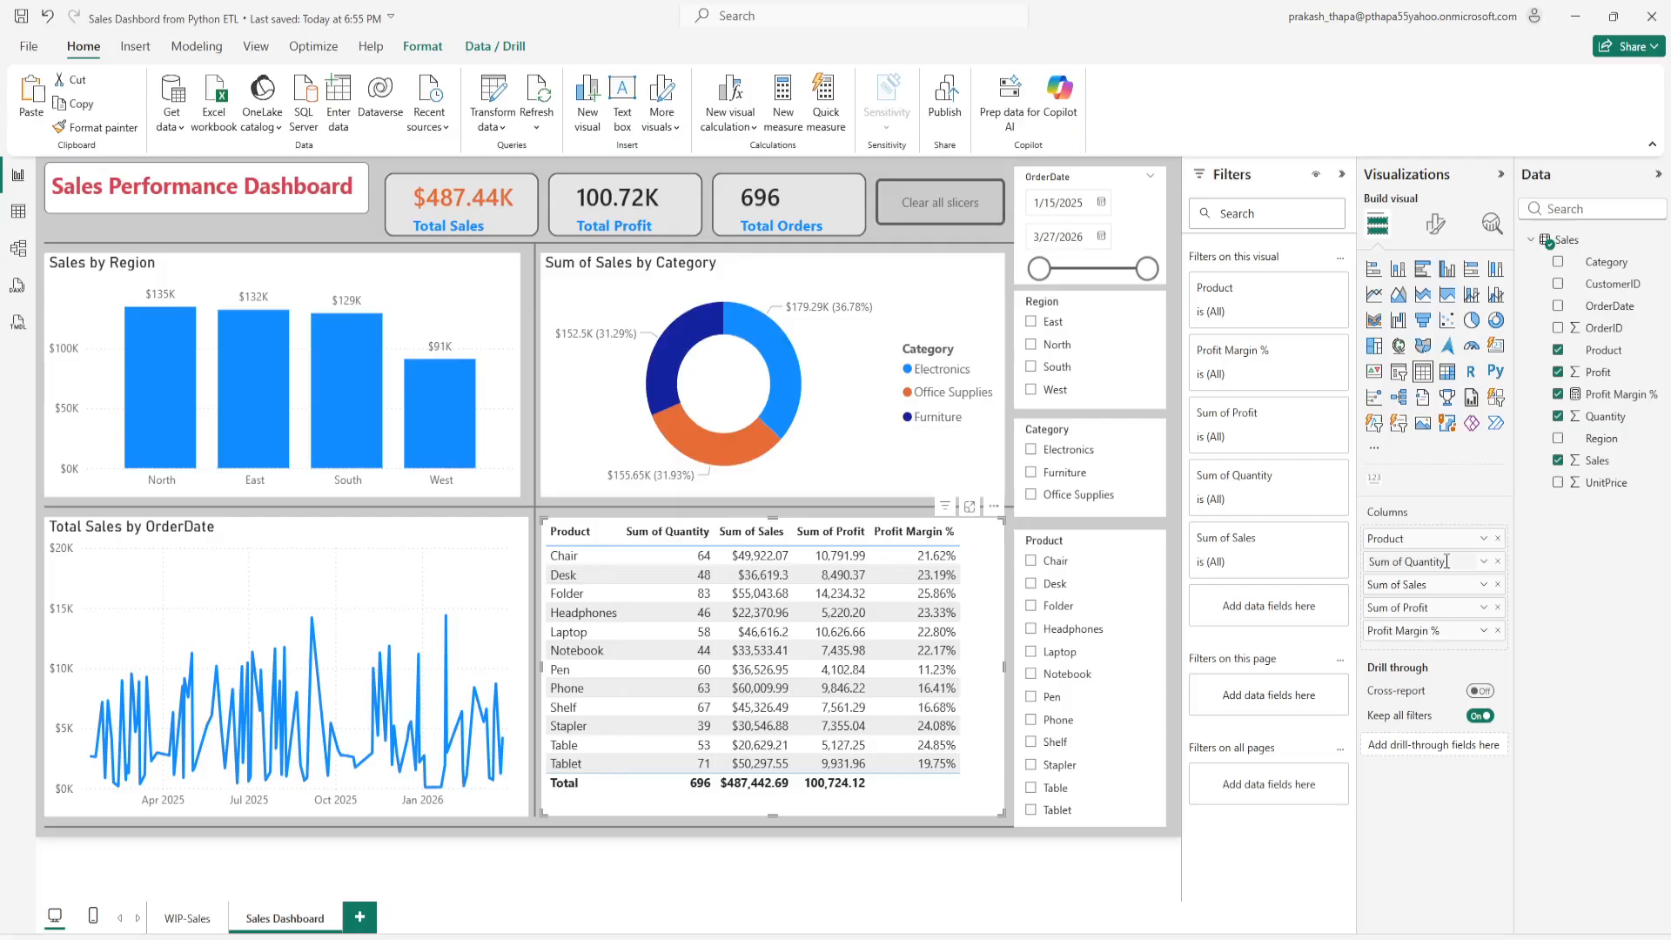
left_click_drag(1449, 561, 1362, 562)
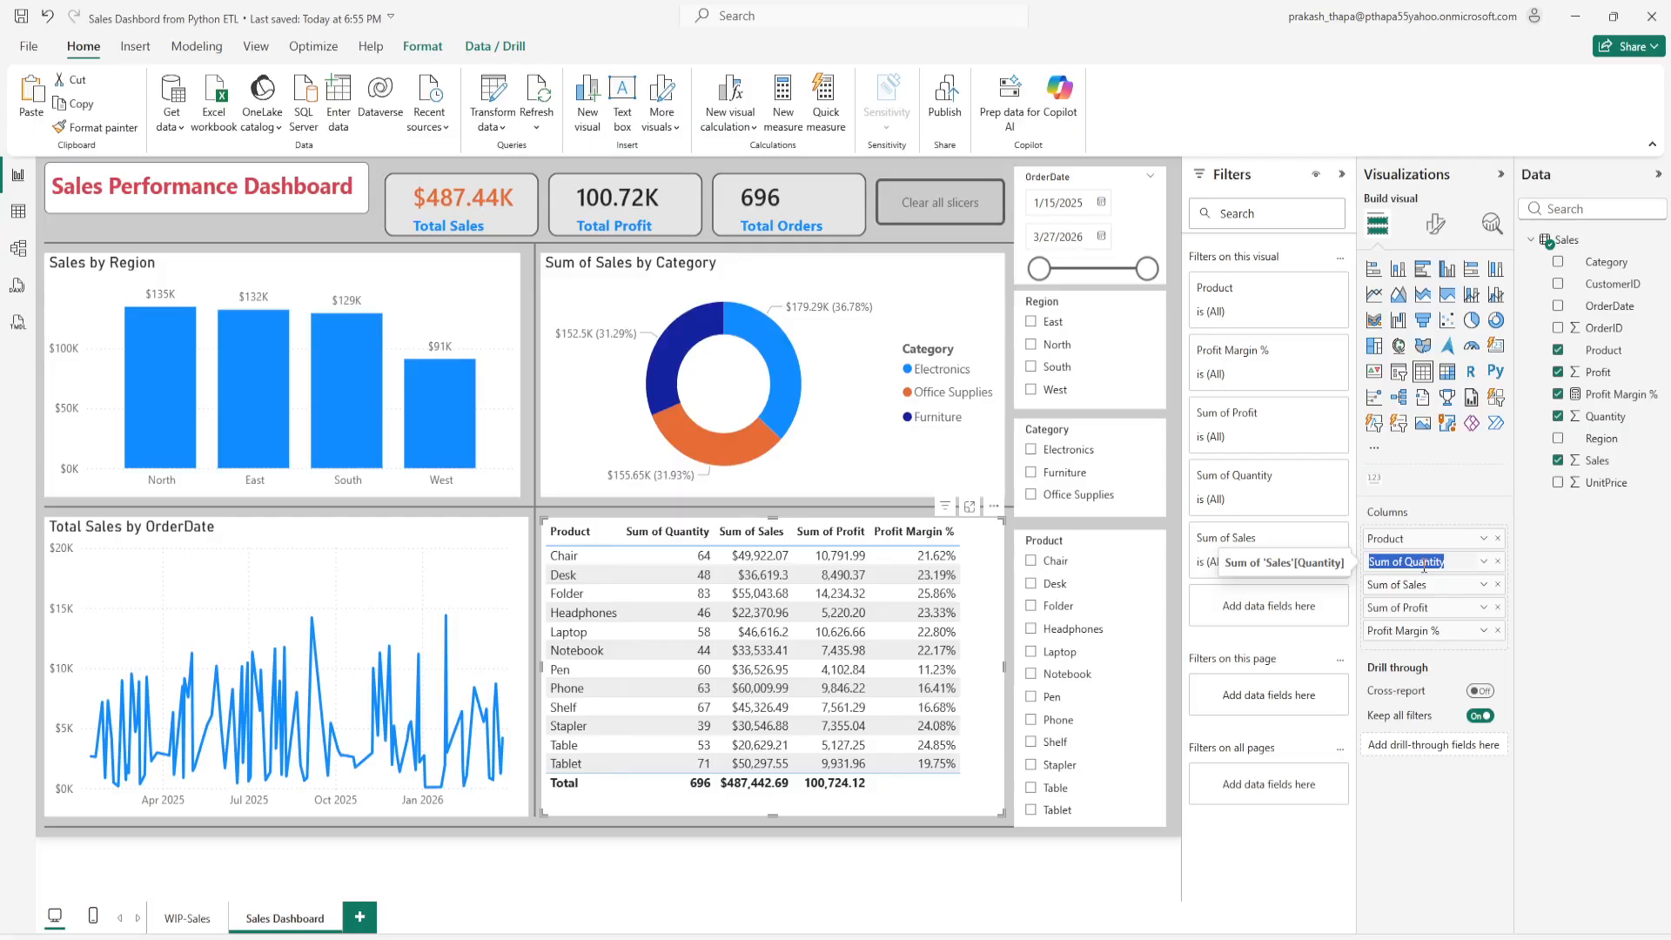
type("Orders")
key("Return")
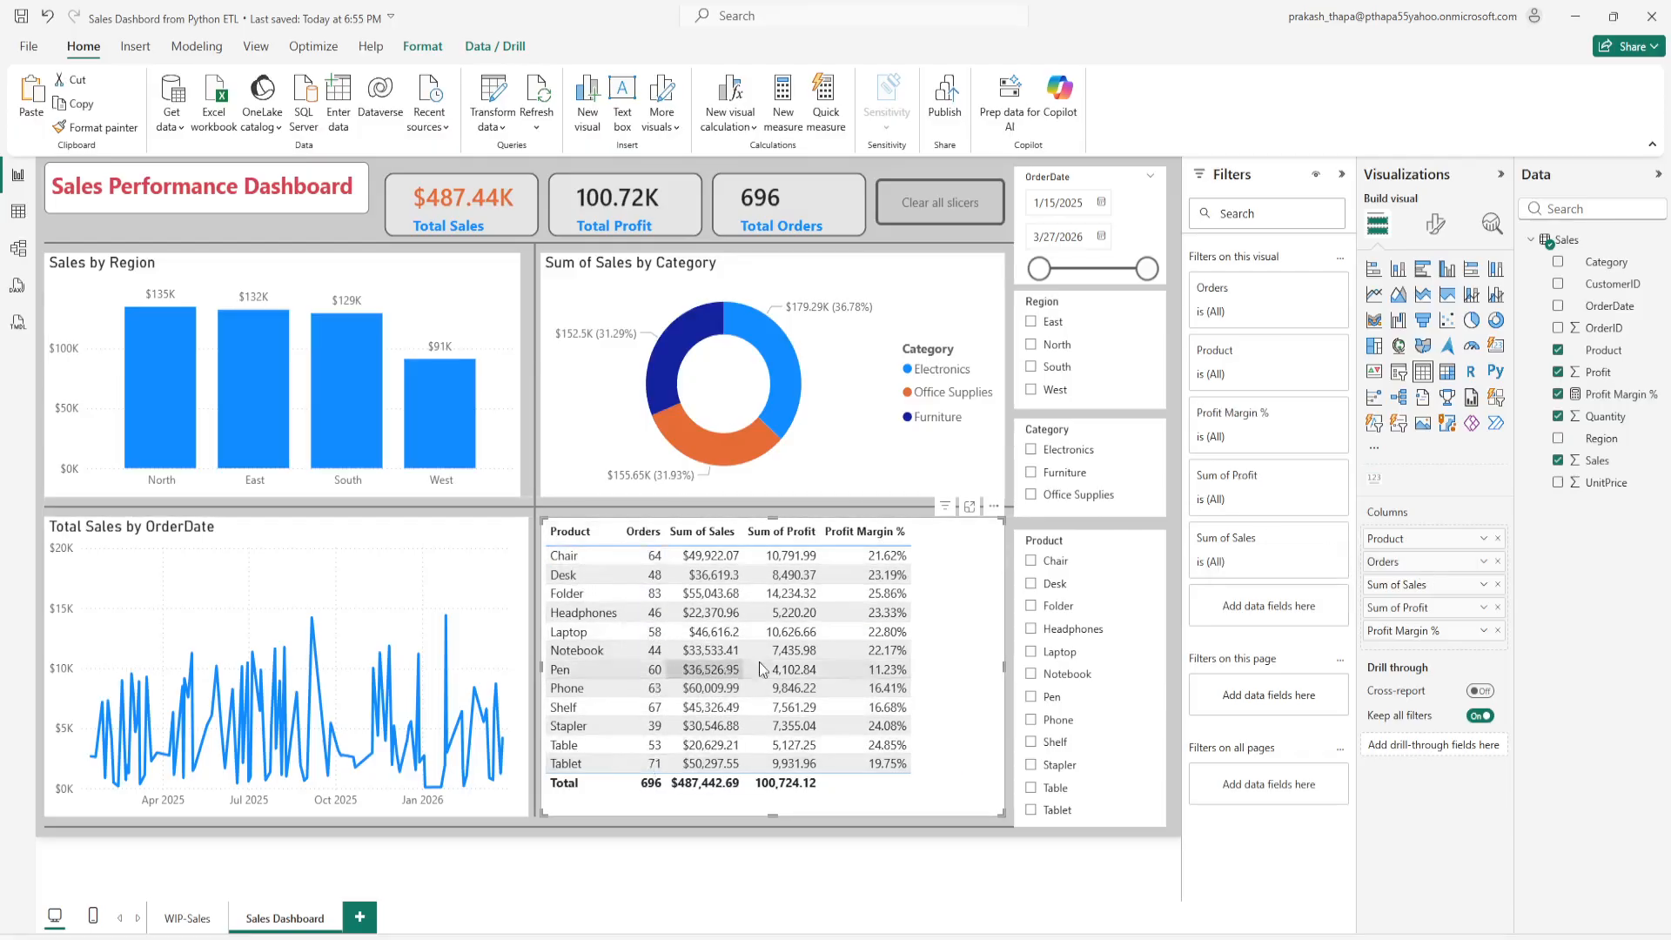
Step: Rename the table's Sum of Sales column to Sales for this visual
right_click(1401, 590)
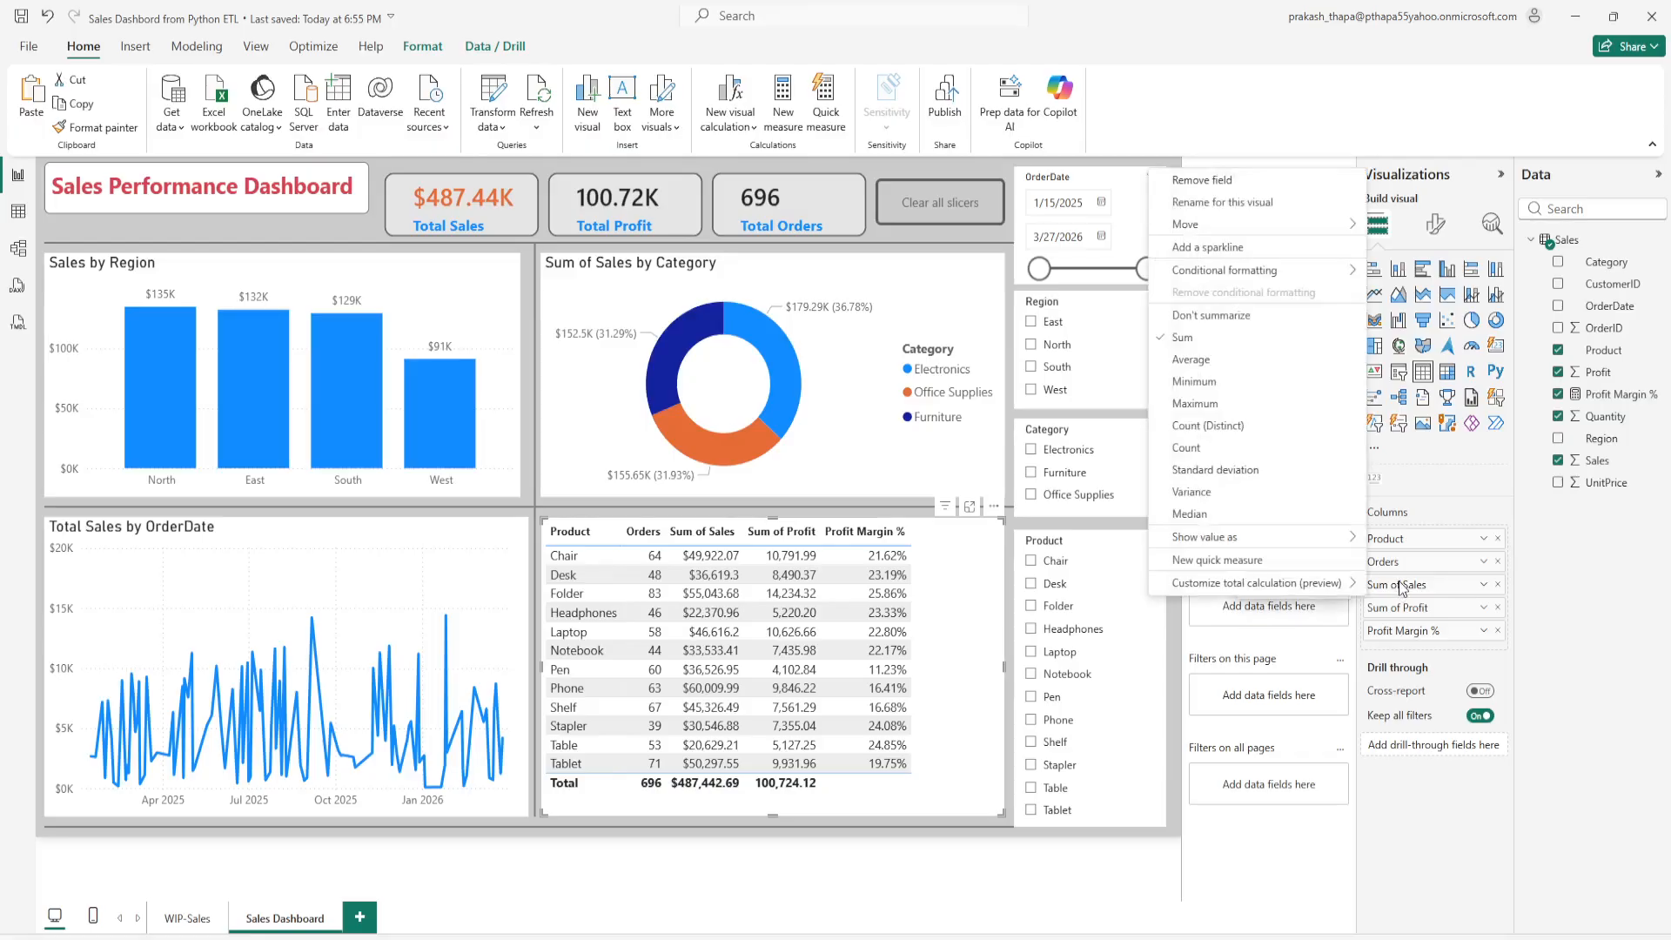
left_click(1237, 208)
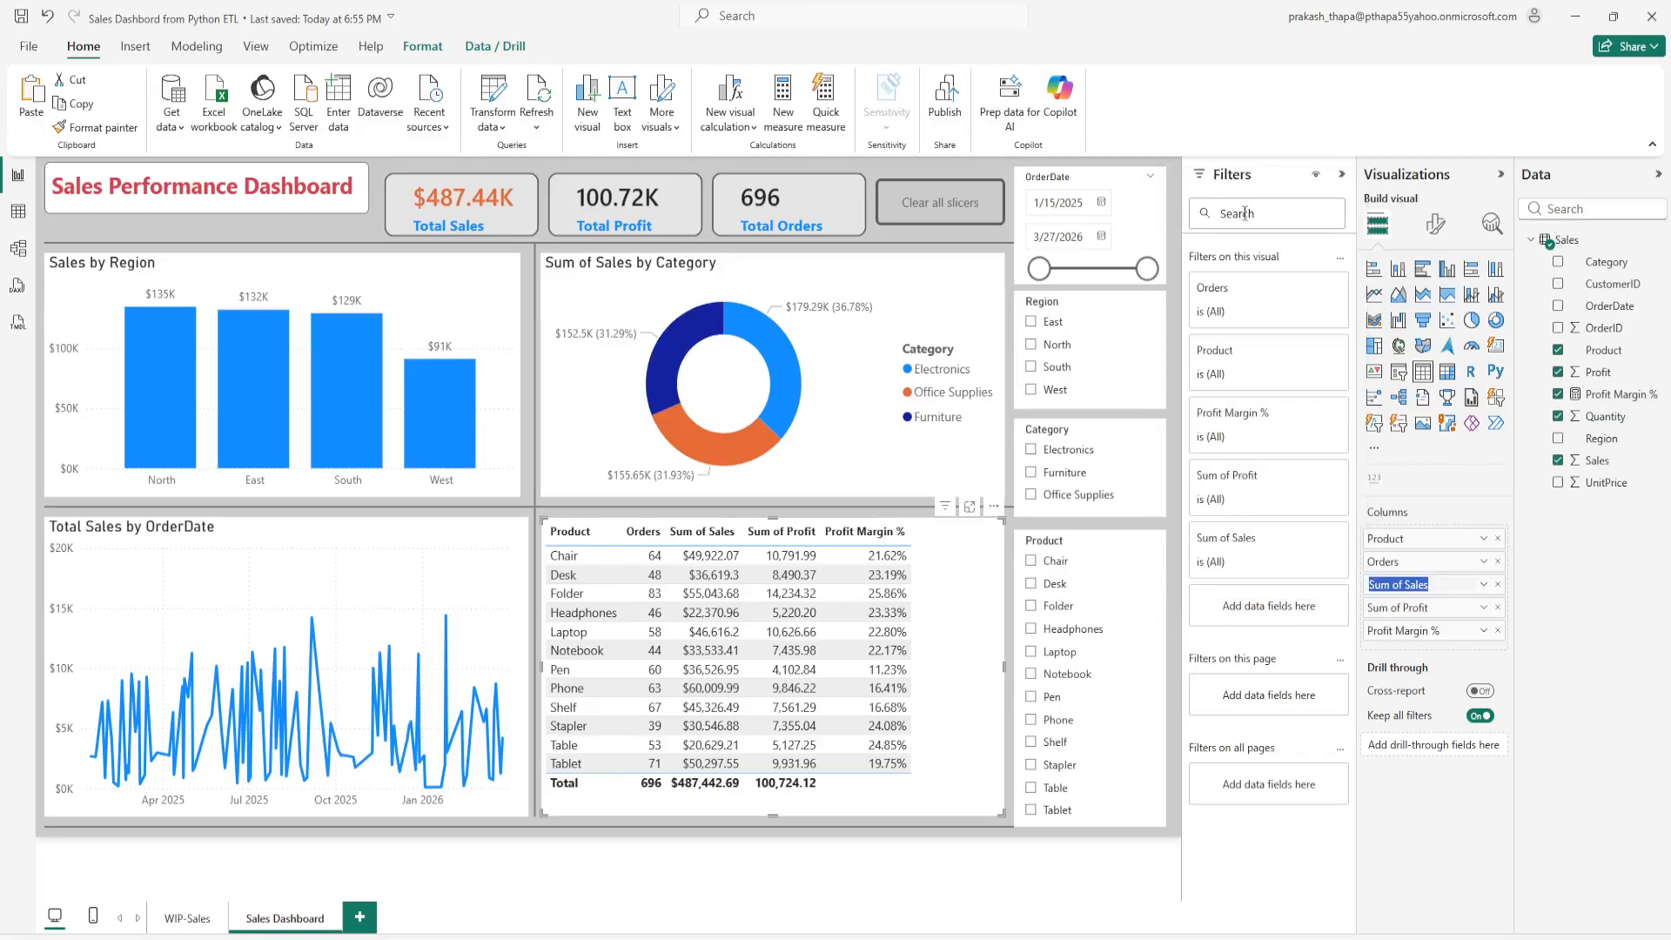
type("S")
key("Return")
Step: Rename the table's Sum of Profit column to Profit for this visual
right_click(1400, 612)
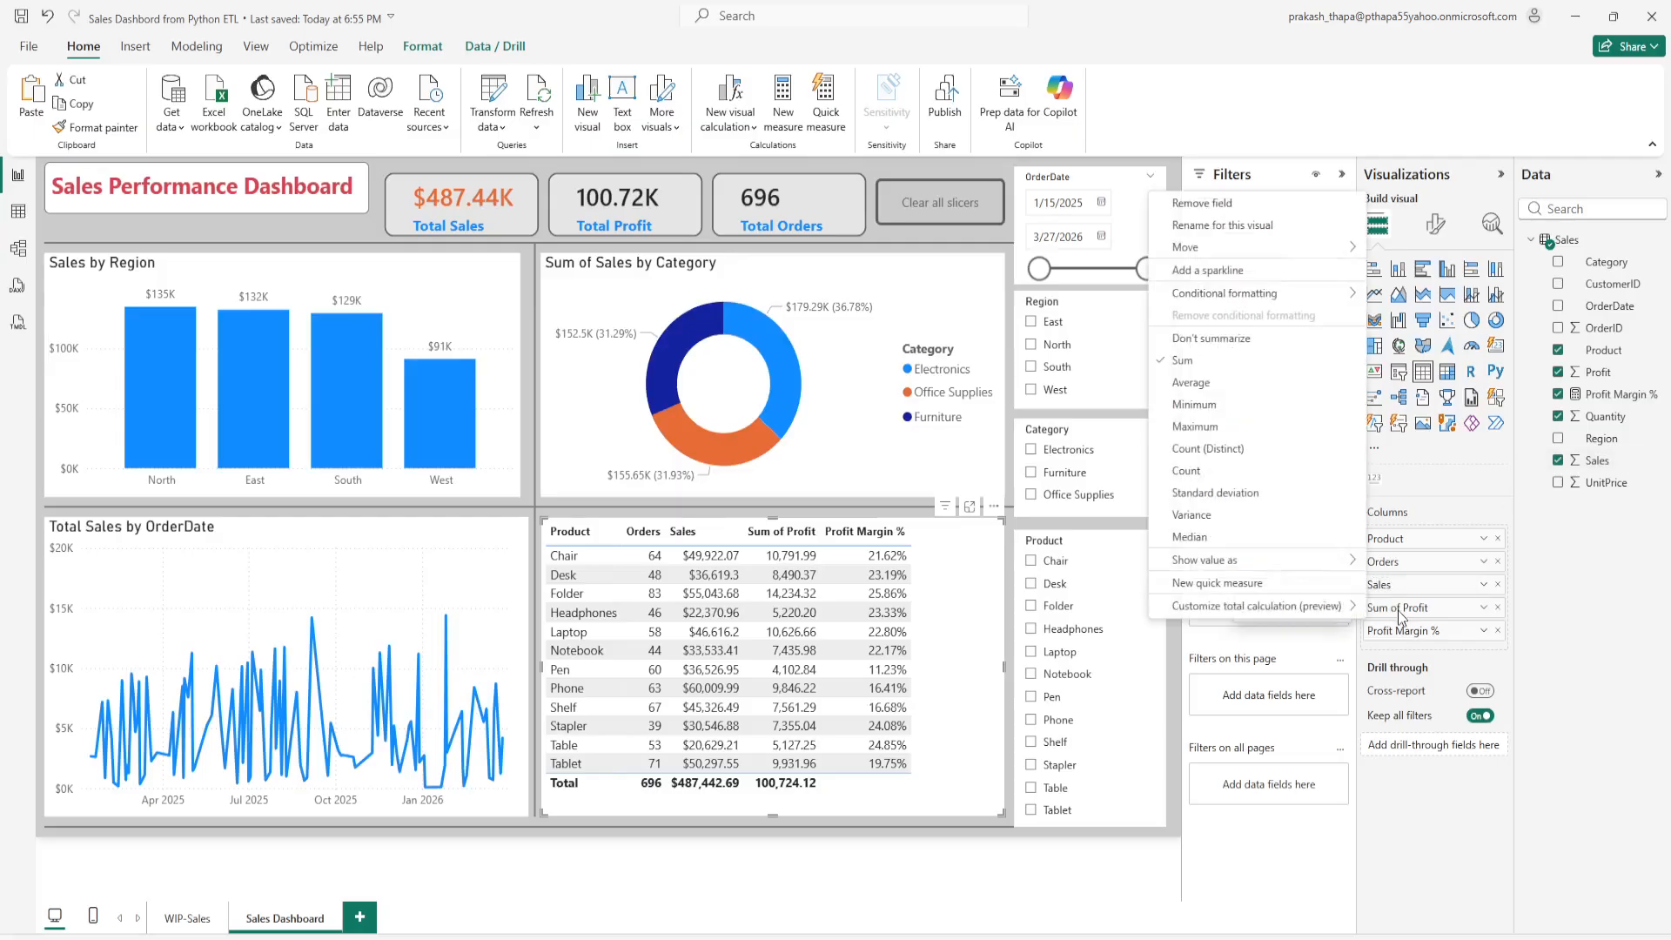
left_click(1280, 230)
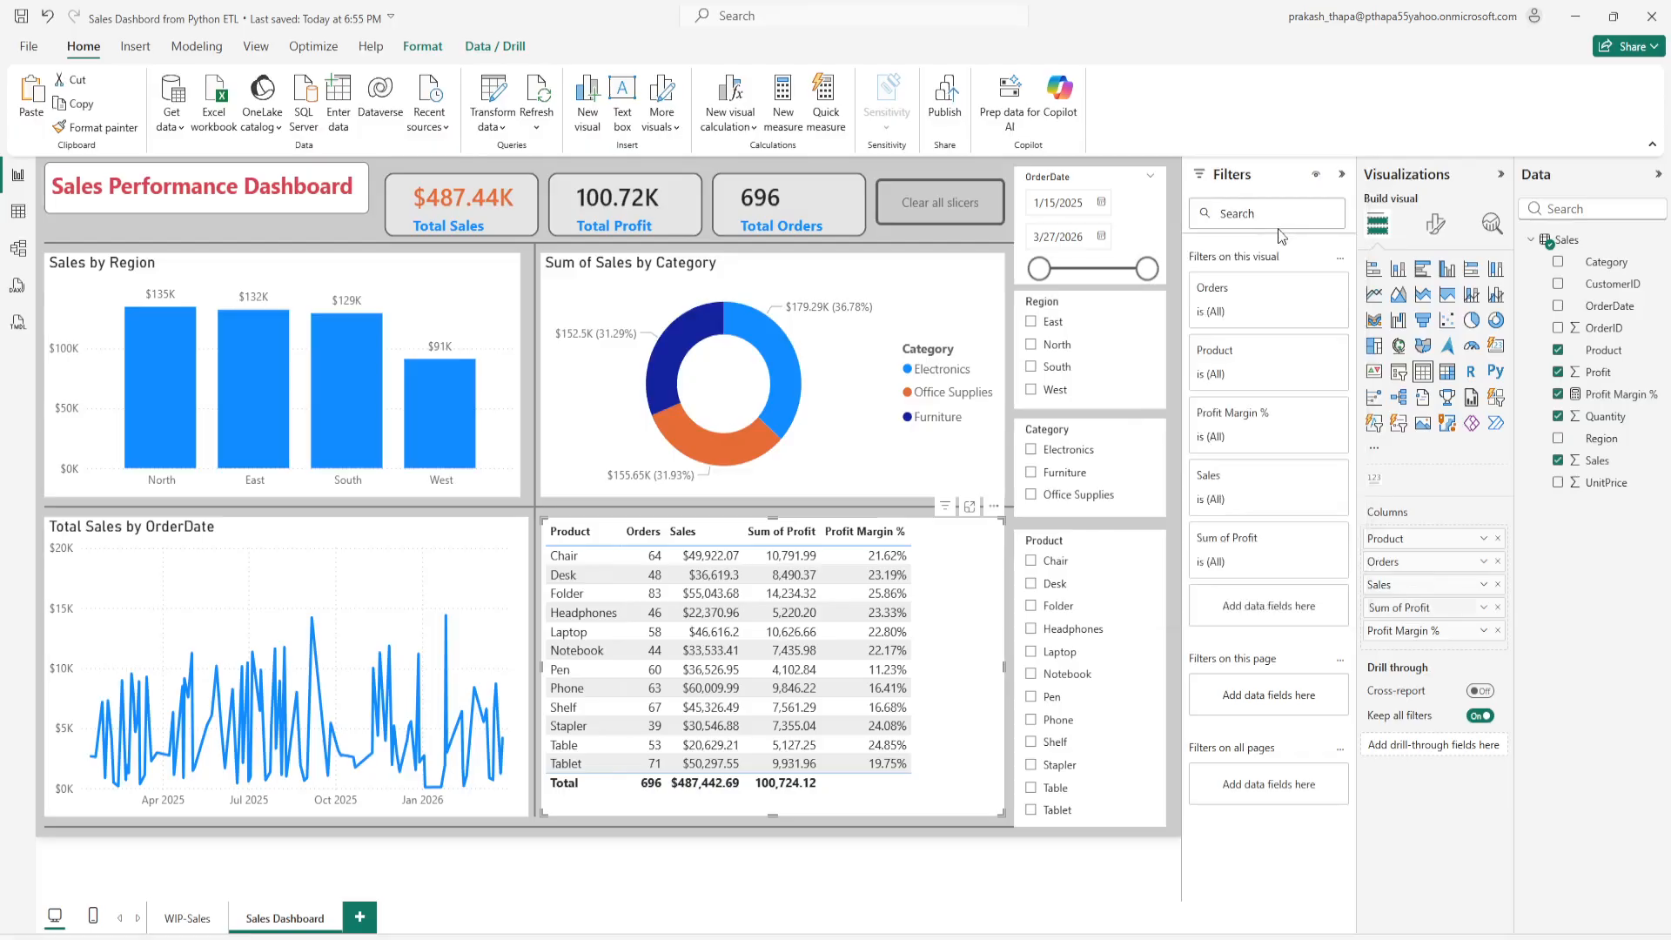
key("ctrl+a")
type("Profit")
key("Return")
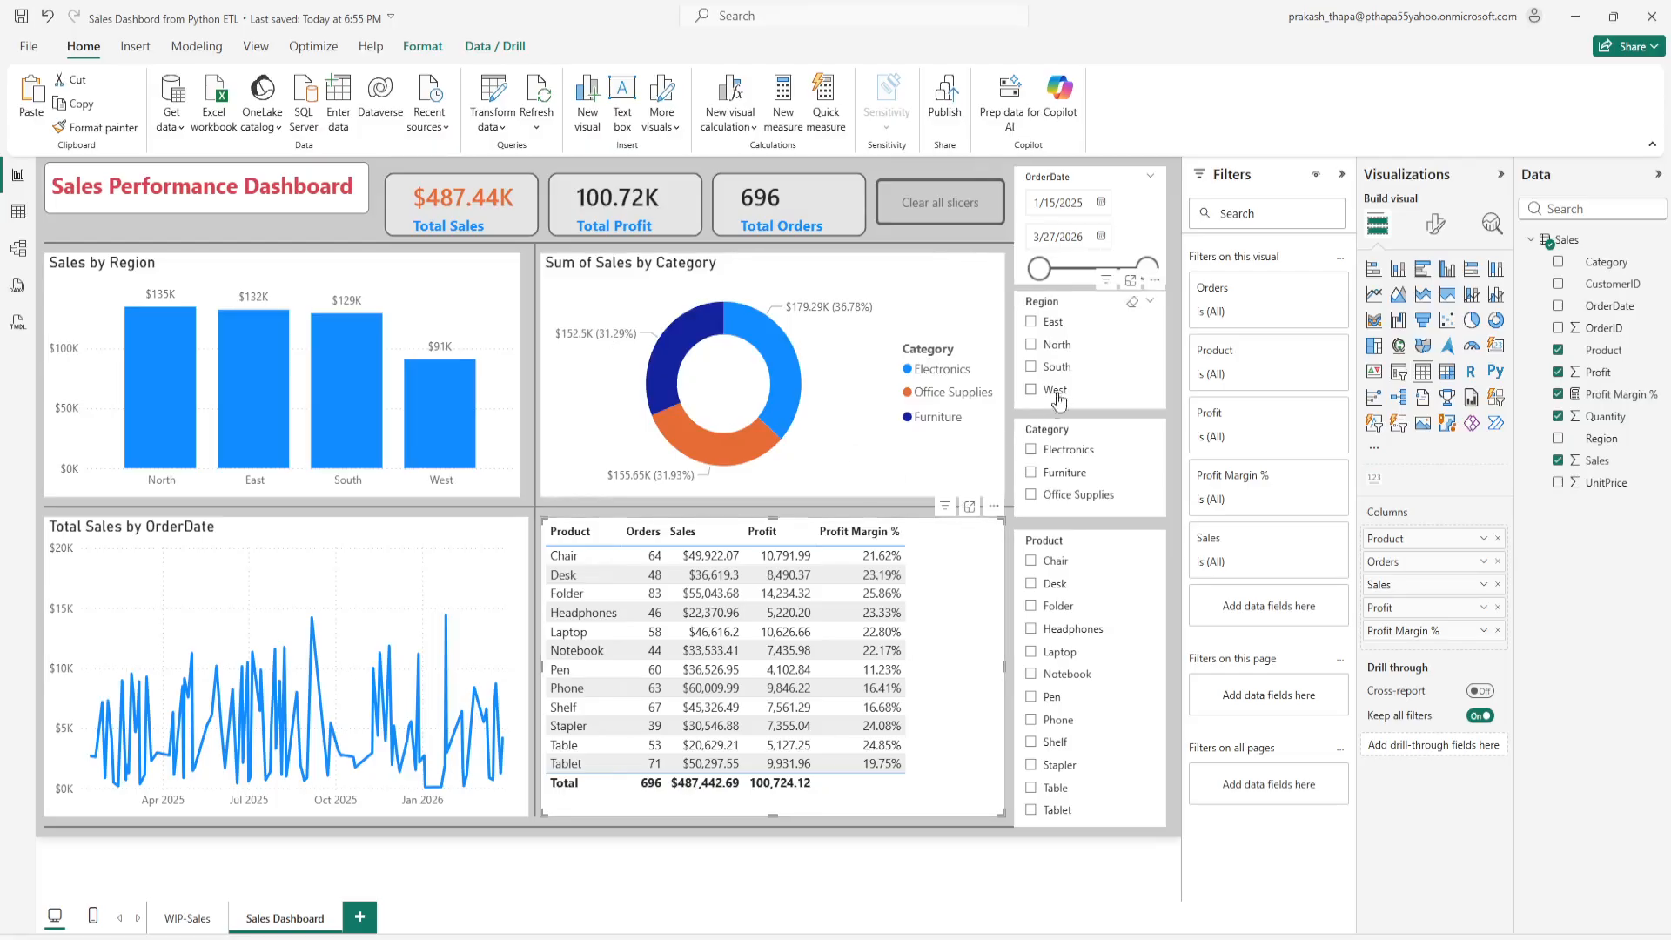
Step: Test the slicers by filtering to region East and product Chair, and clear all slicers
left_click(1051, 323)
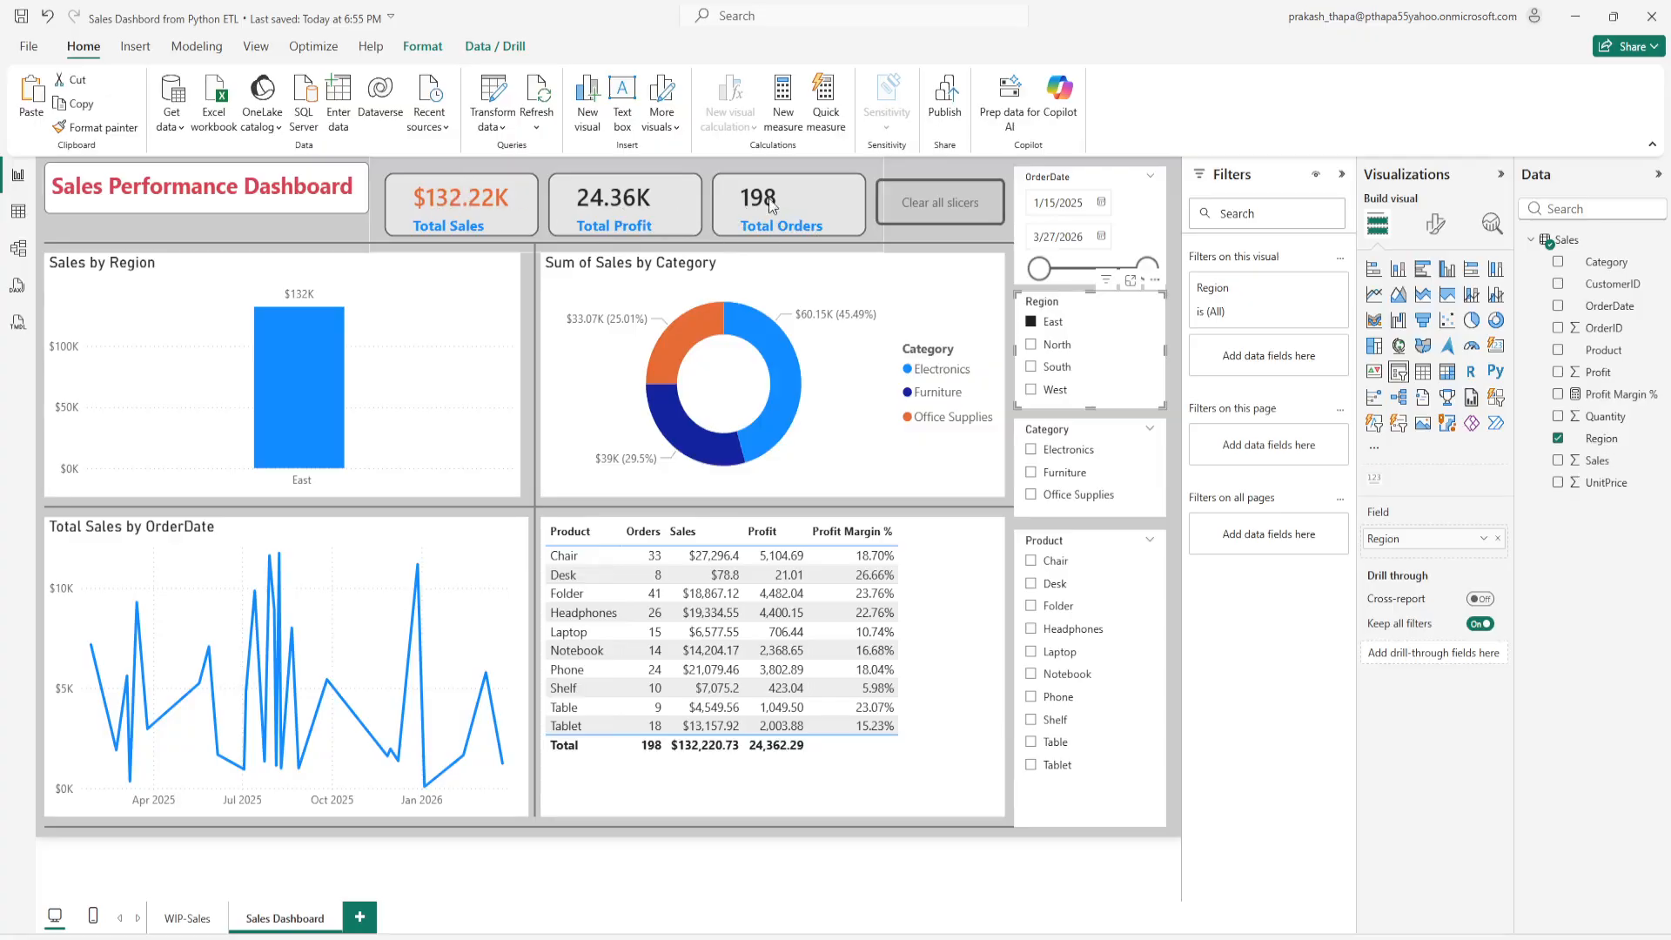
left_click(1056, 562)
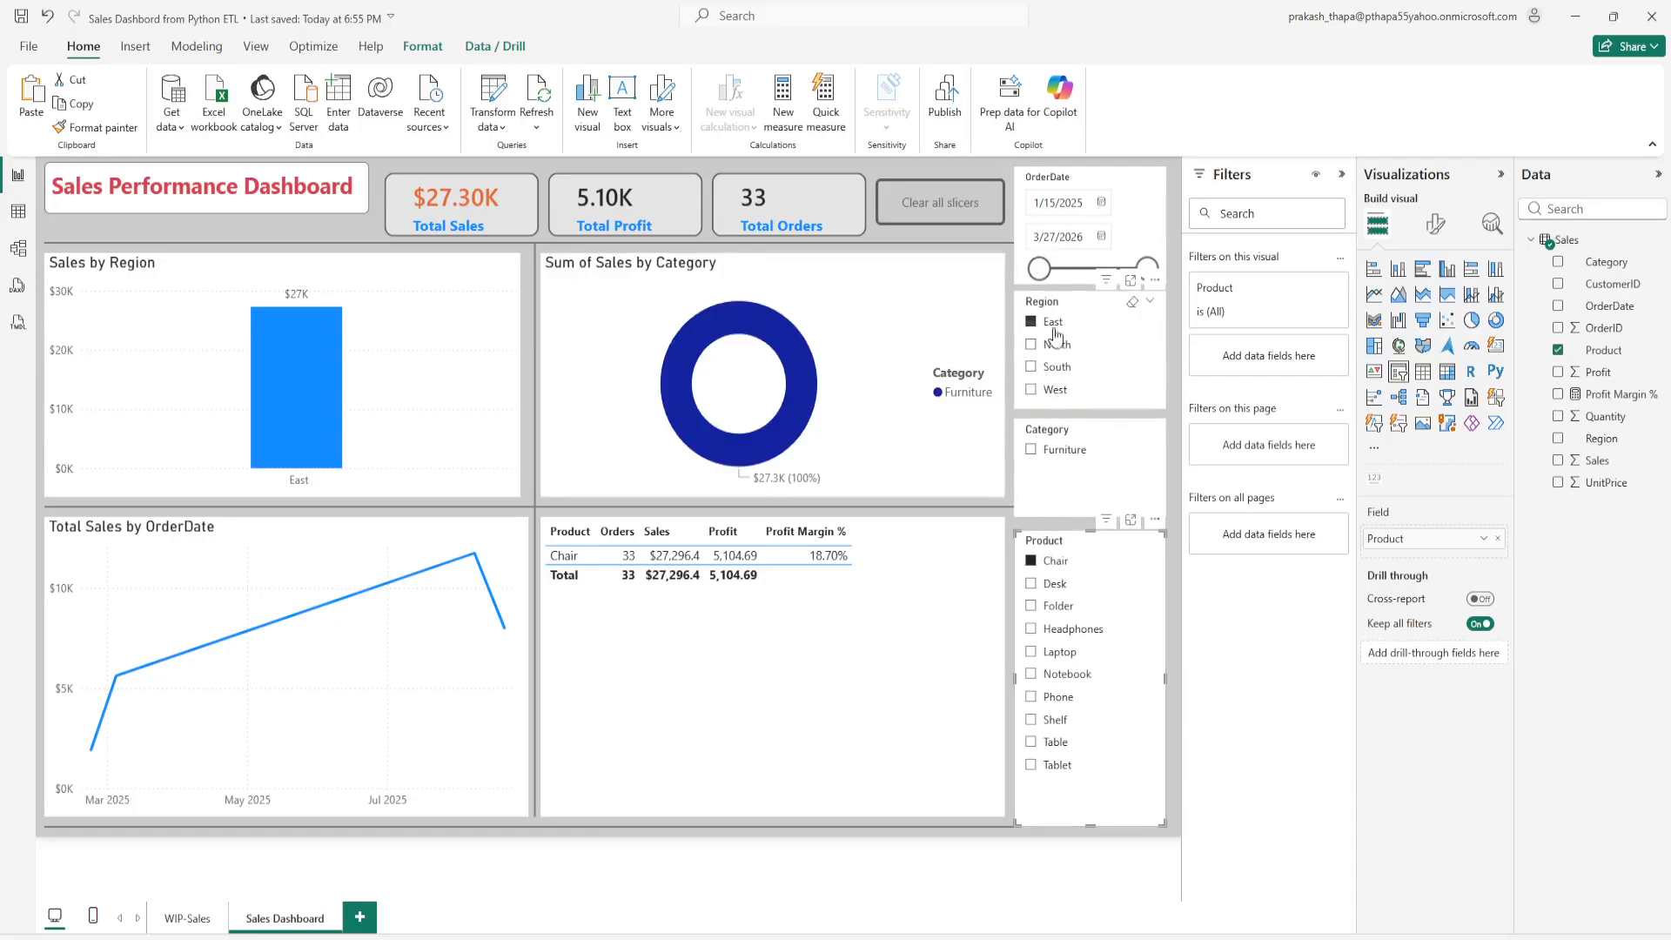
left_click(918, 212, "ctrl")
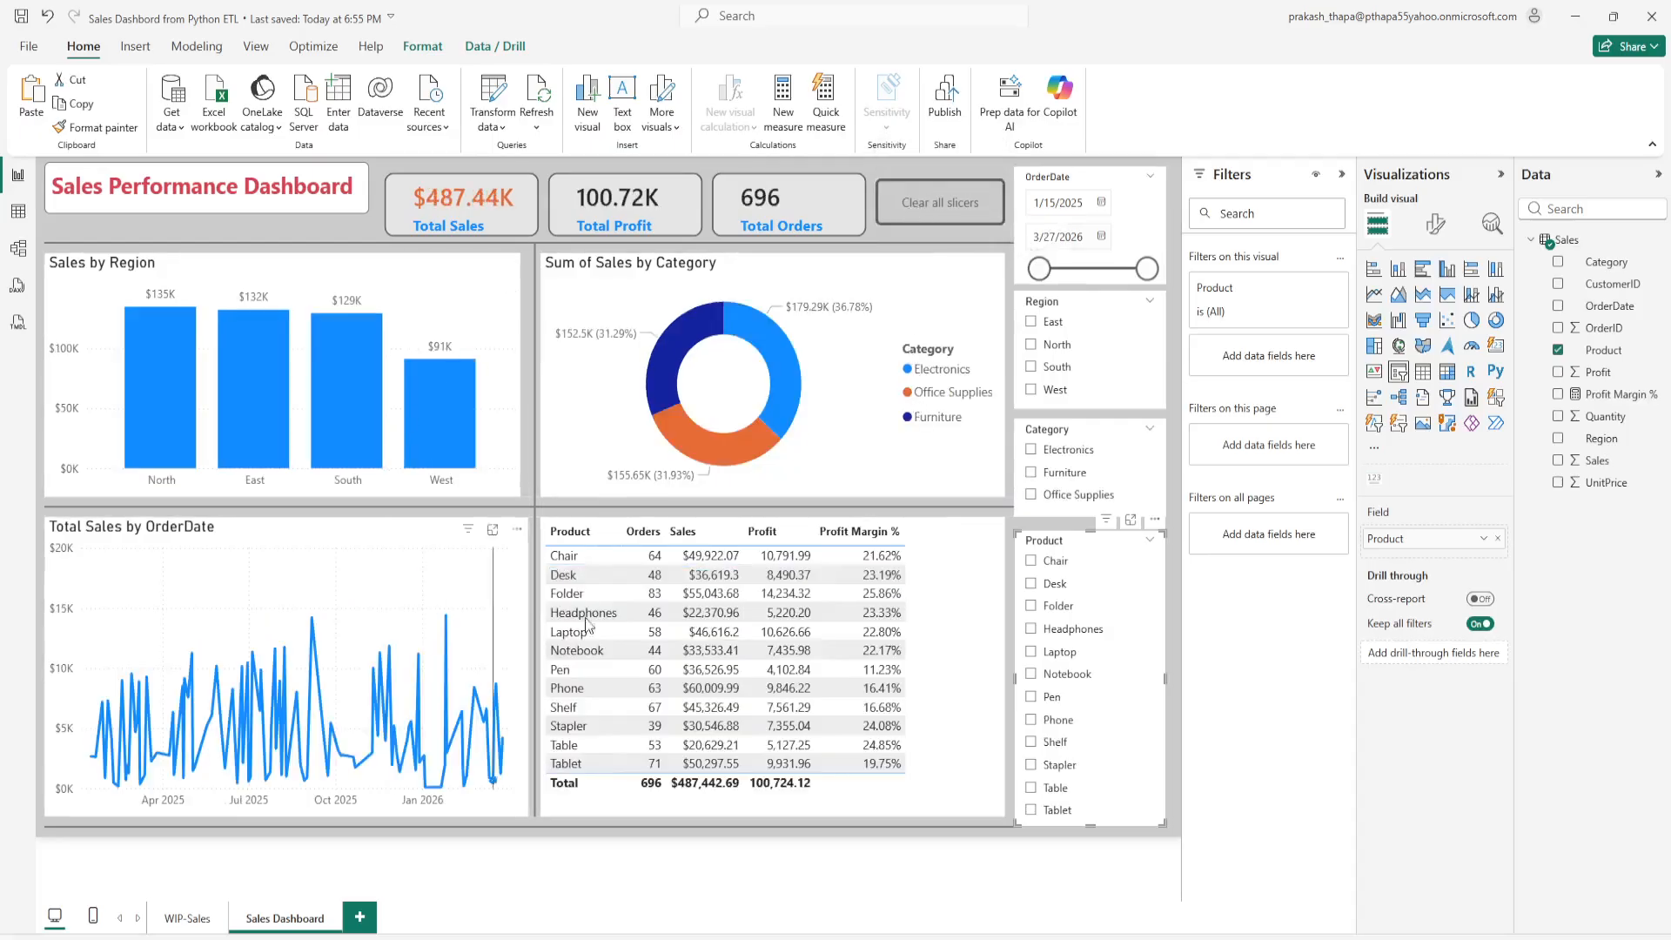
Step: Test the combined slicers with an OrderDate start of 8/24/2025, regions South and East, and product Folder
left_click_drag(1039, 268, 1094, 269)
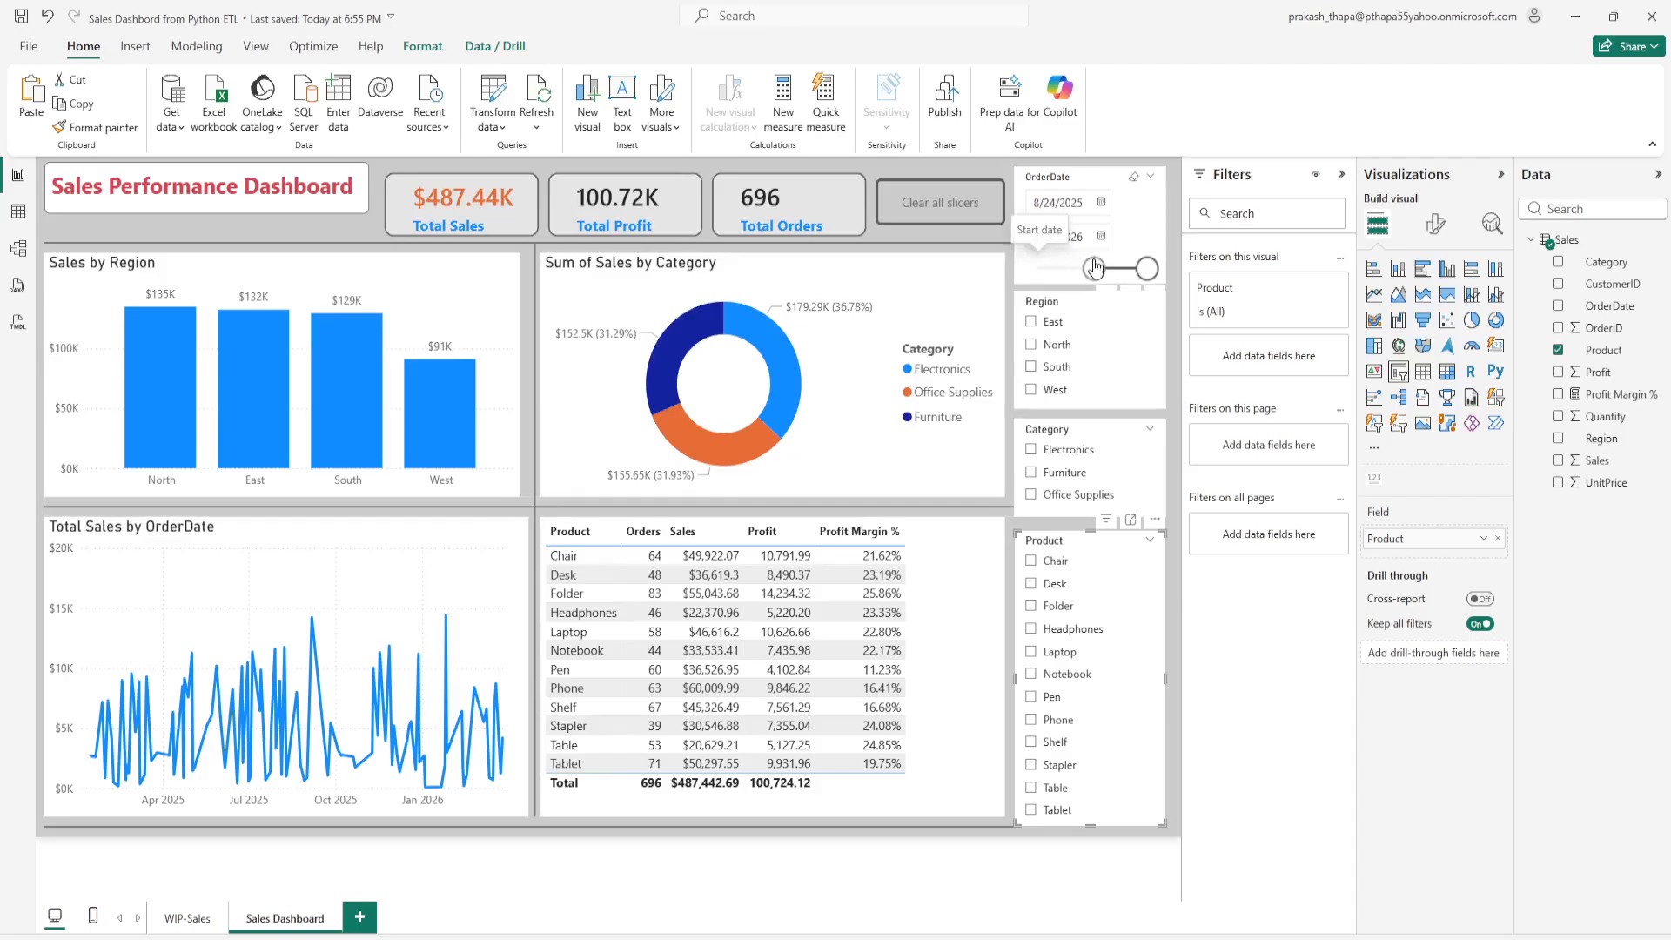
left_click(1051, 371)
left_click(1053, 324, "ctrl")
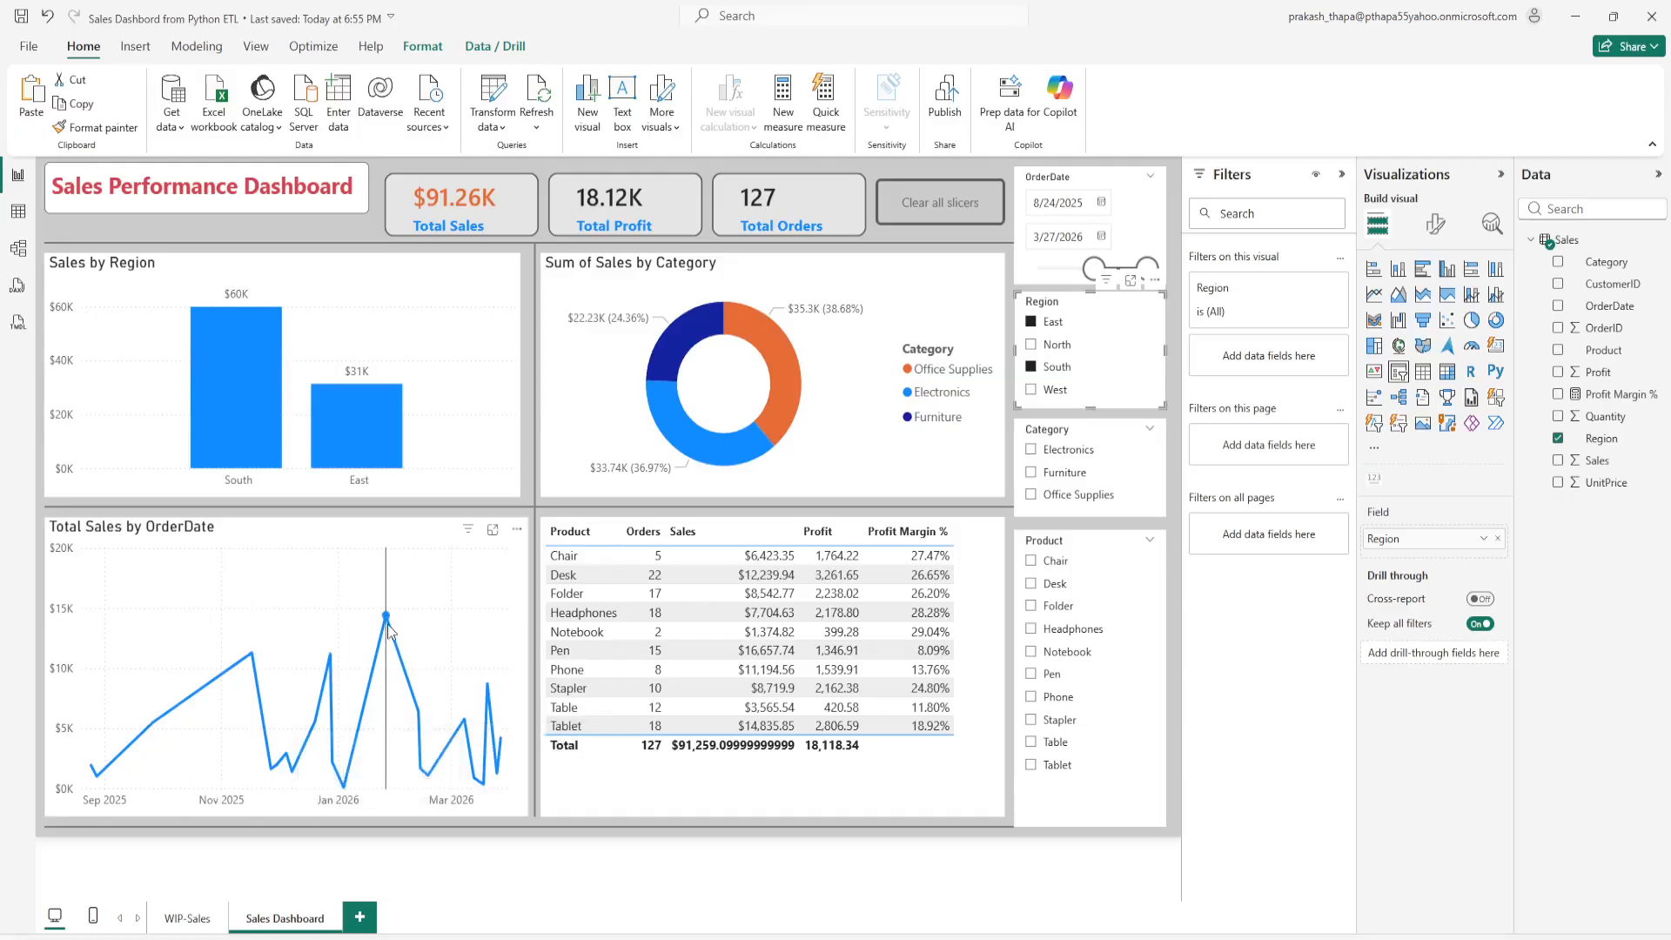
mouse_move(388, 622)
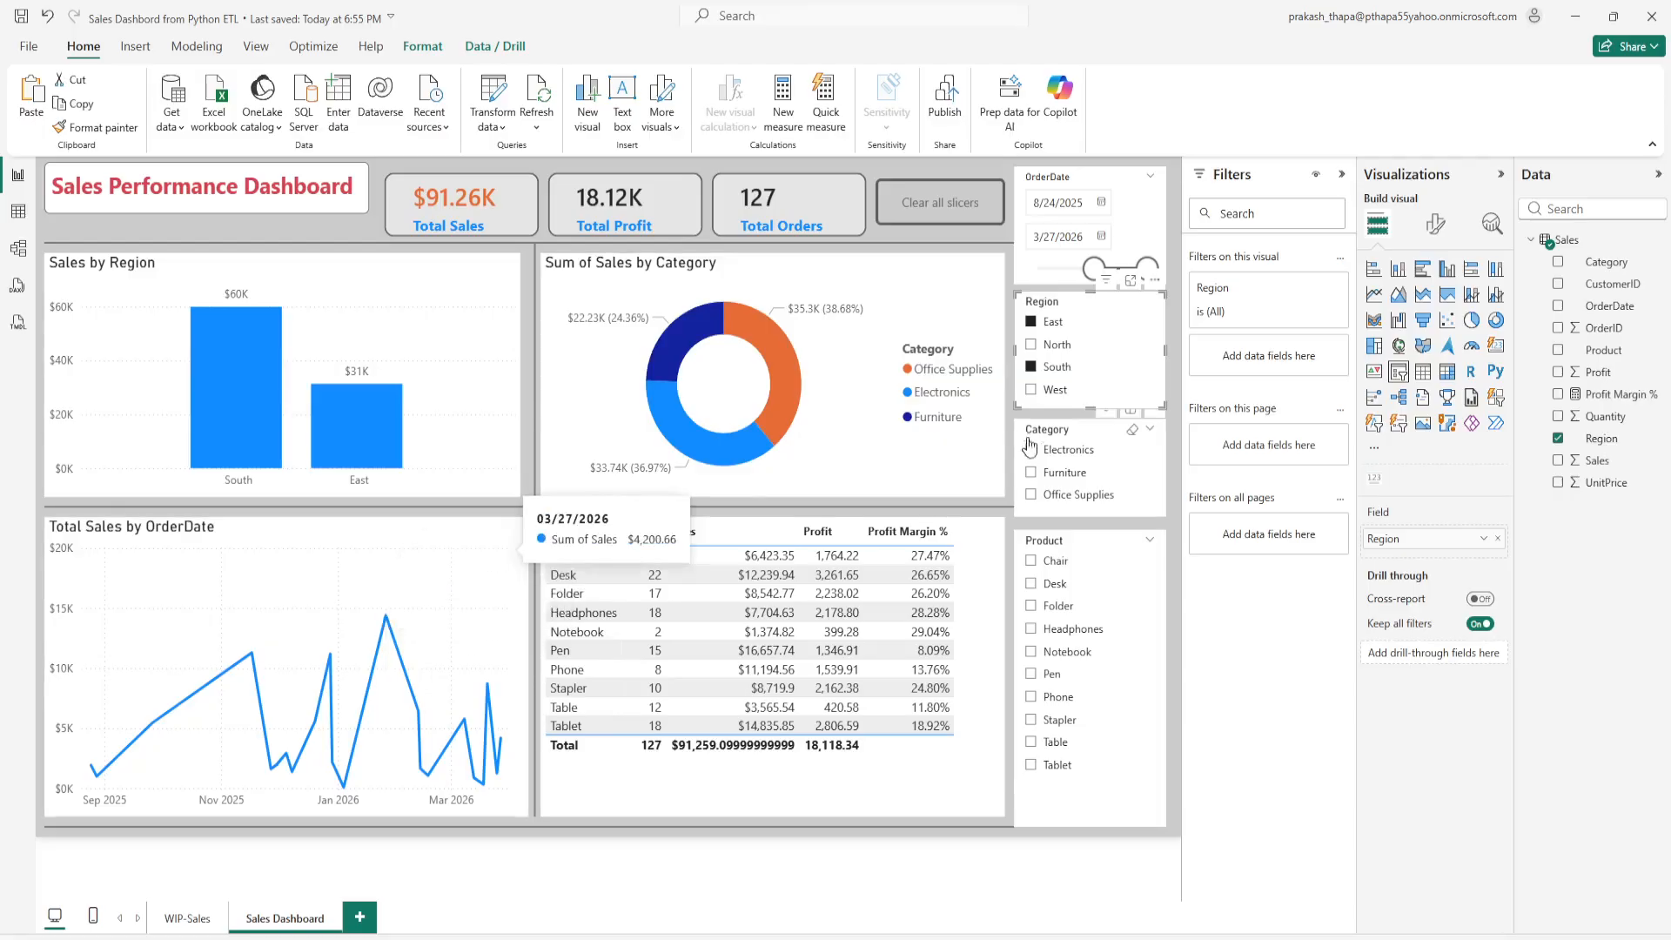
left_click(1057, 609)
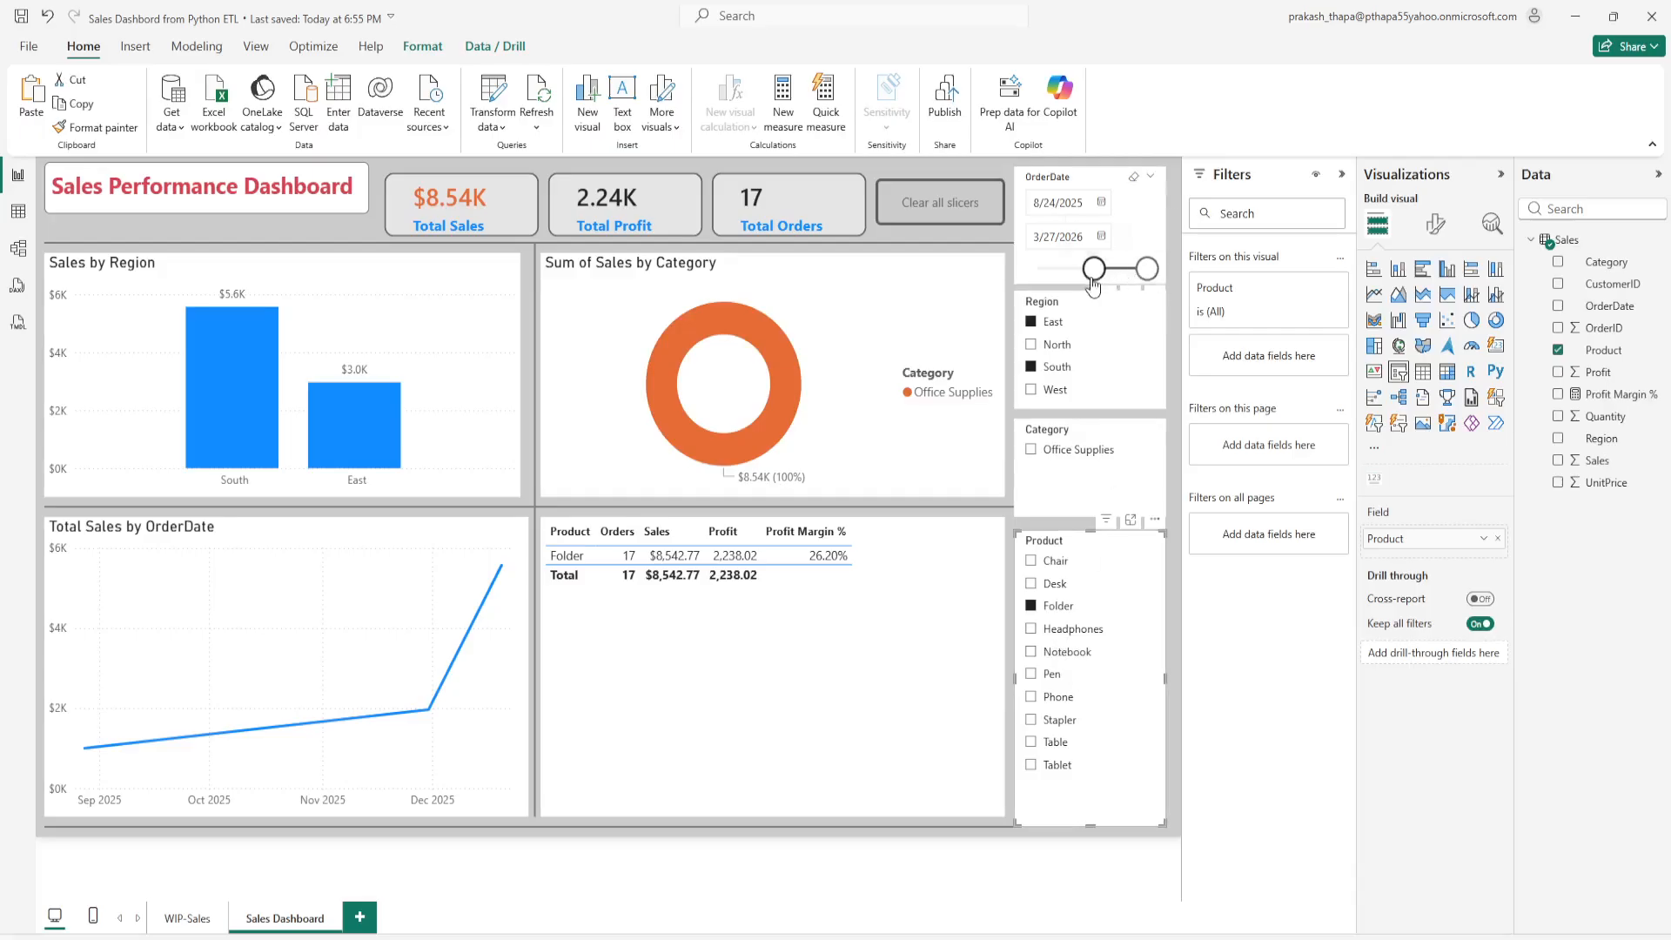
Step: Test the OrderDate slicer with start dates of 2/5/2026 and 2/8/2025
left_click_drag(1094, 270, 1045, 269)
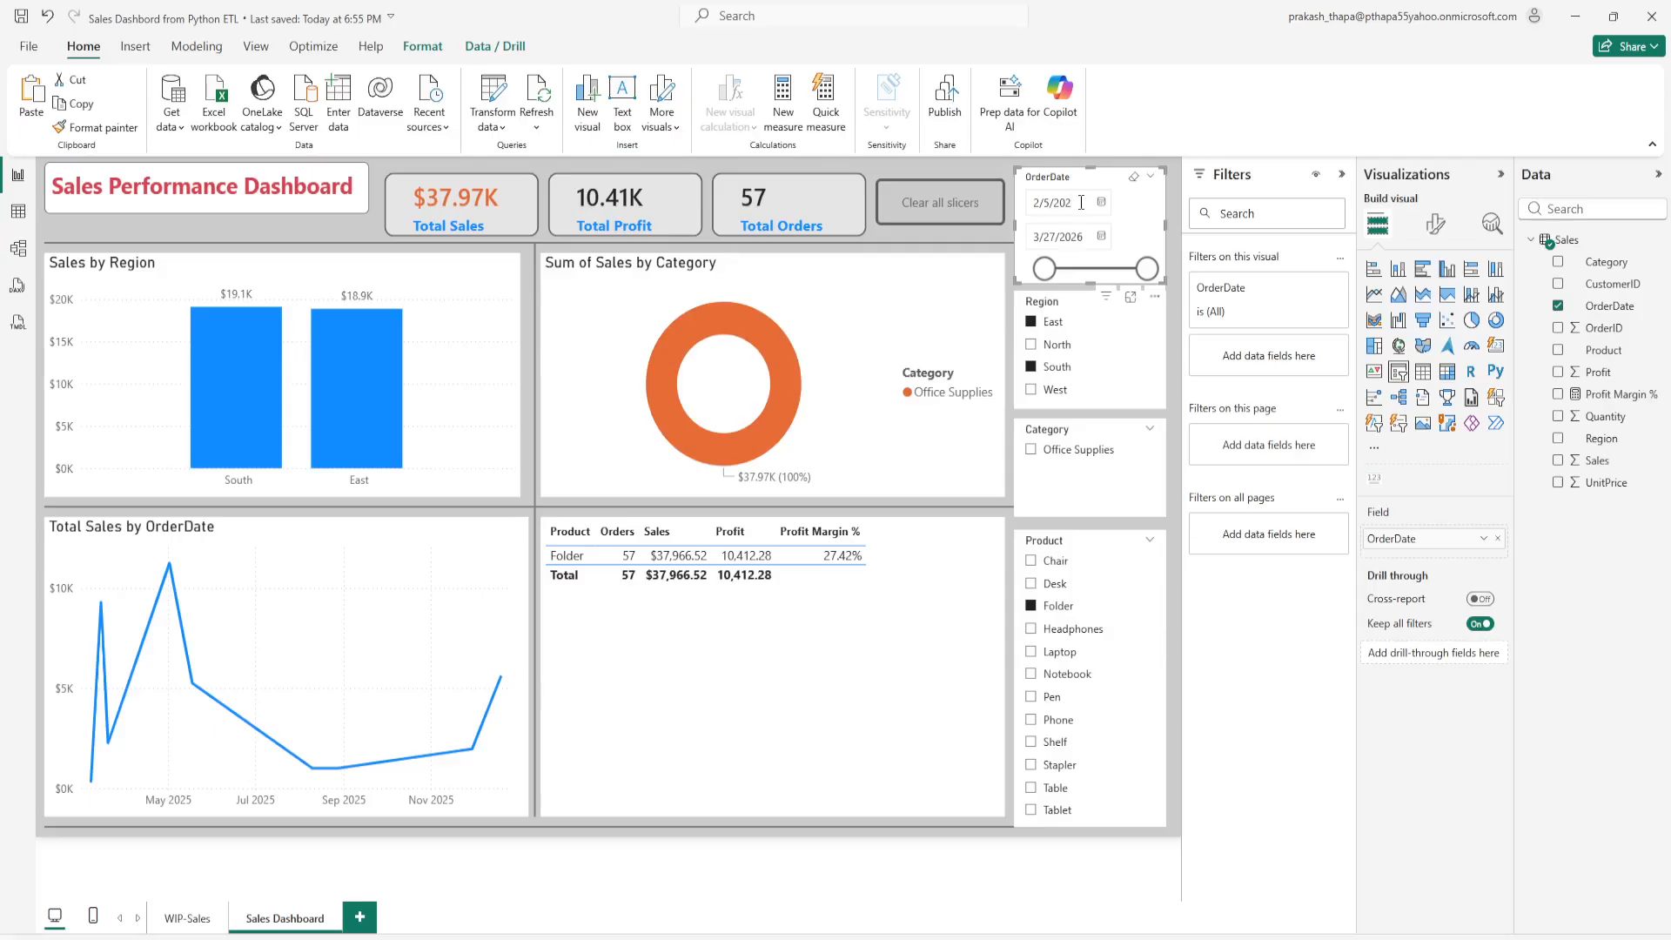
type("6")
key("Return")
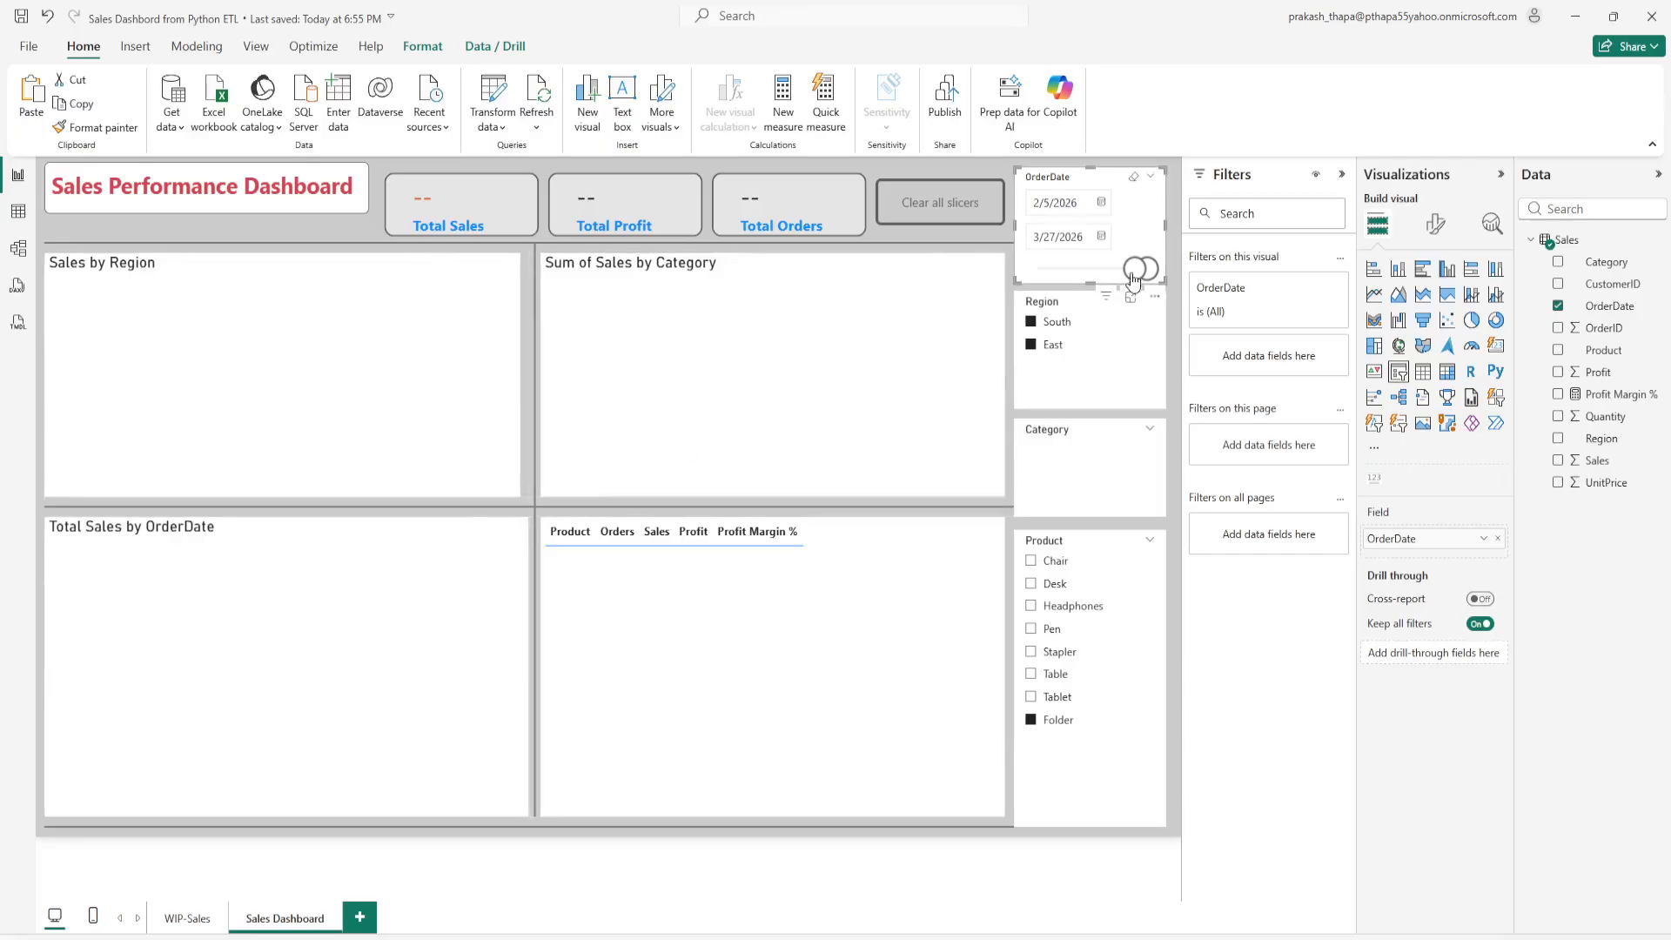
left_click_drag(1133, 279, 1047, 276)
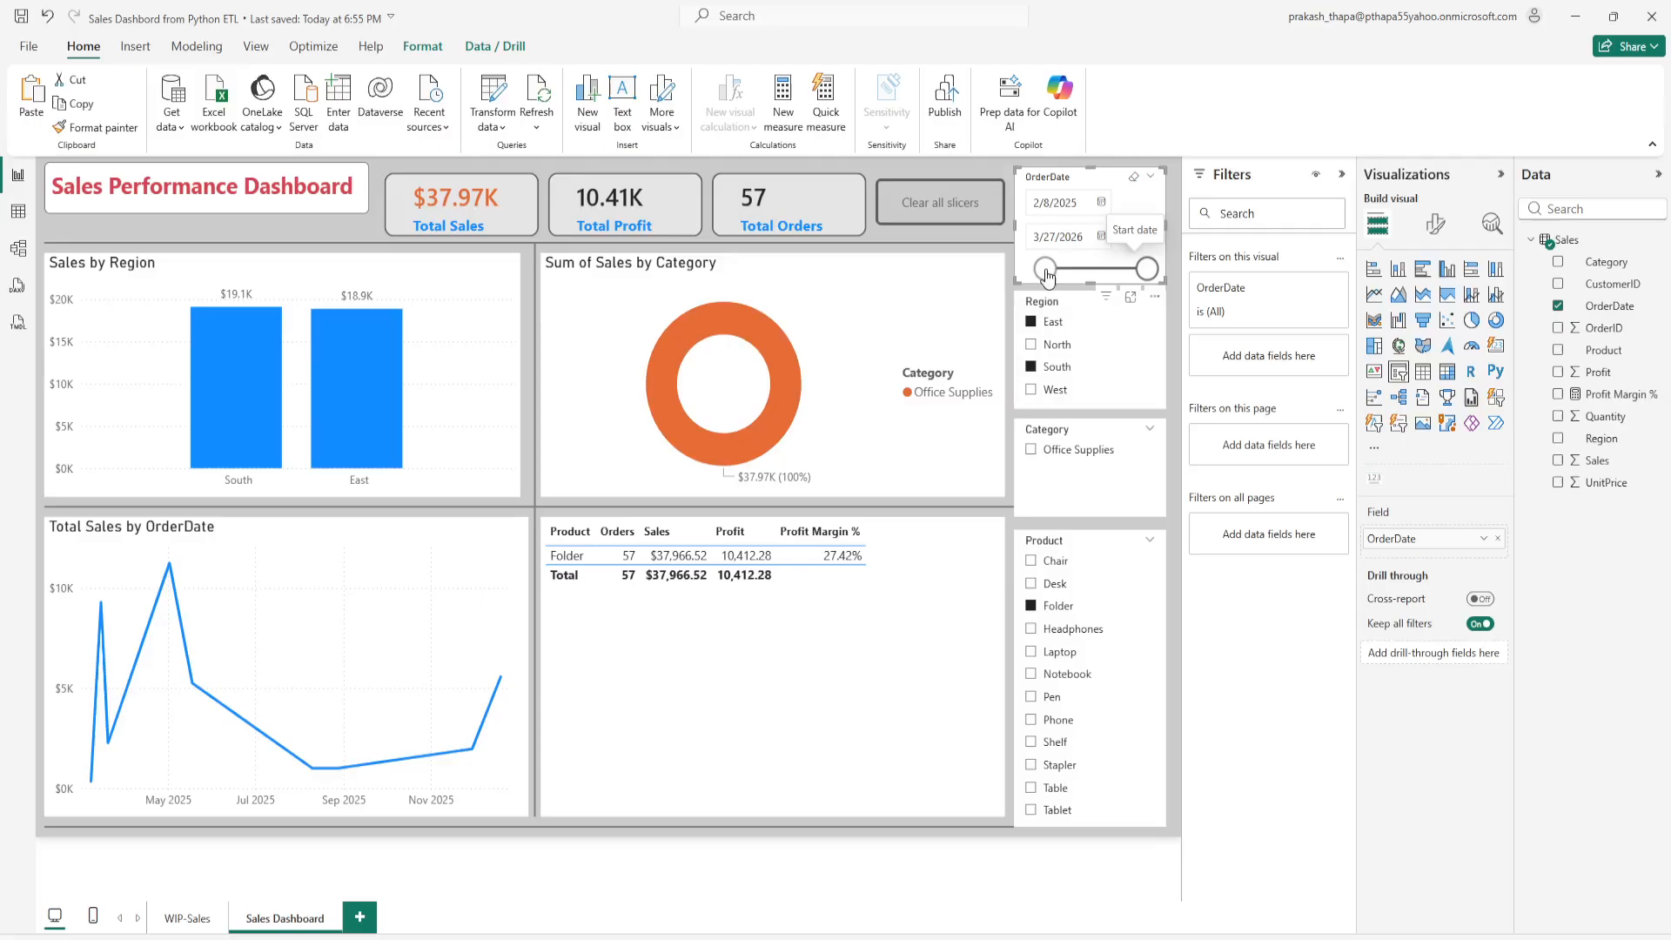
Step: Deselect the East and South regions and clear all slicers
left_click(1053, 330)
left_click(1053, 368)
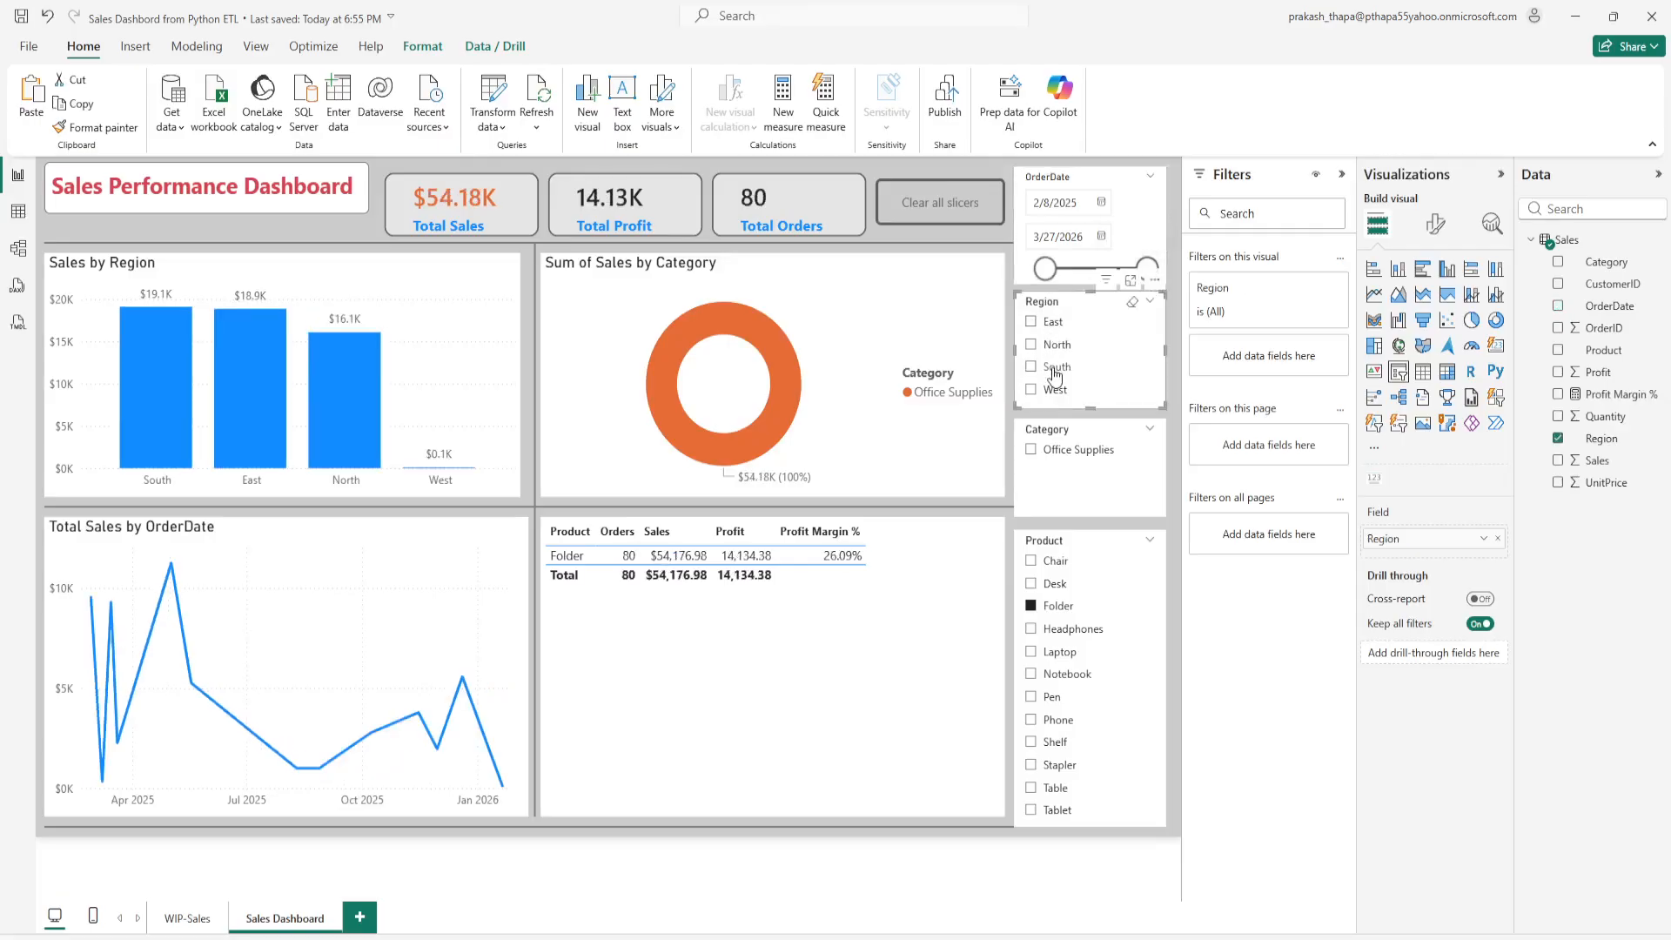
left_click(933, 216, "ctrl")
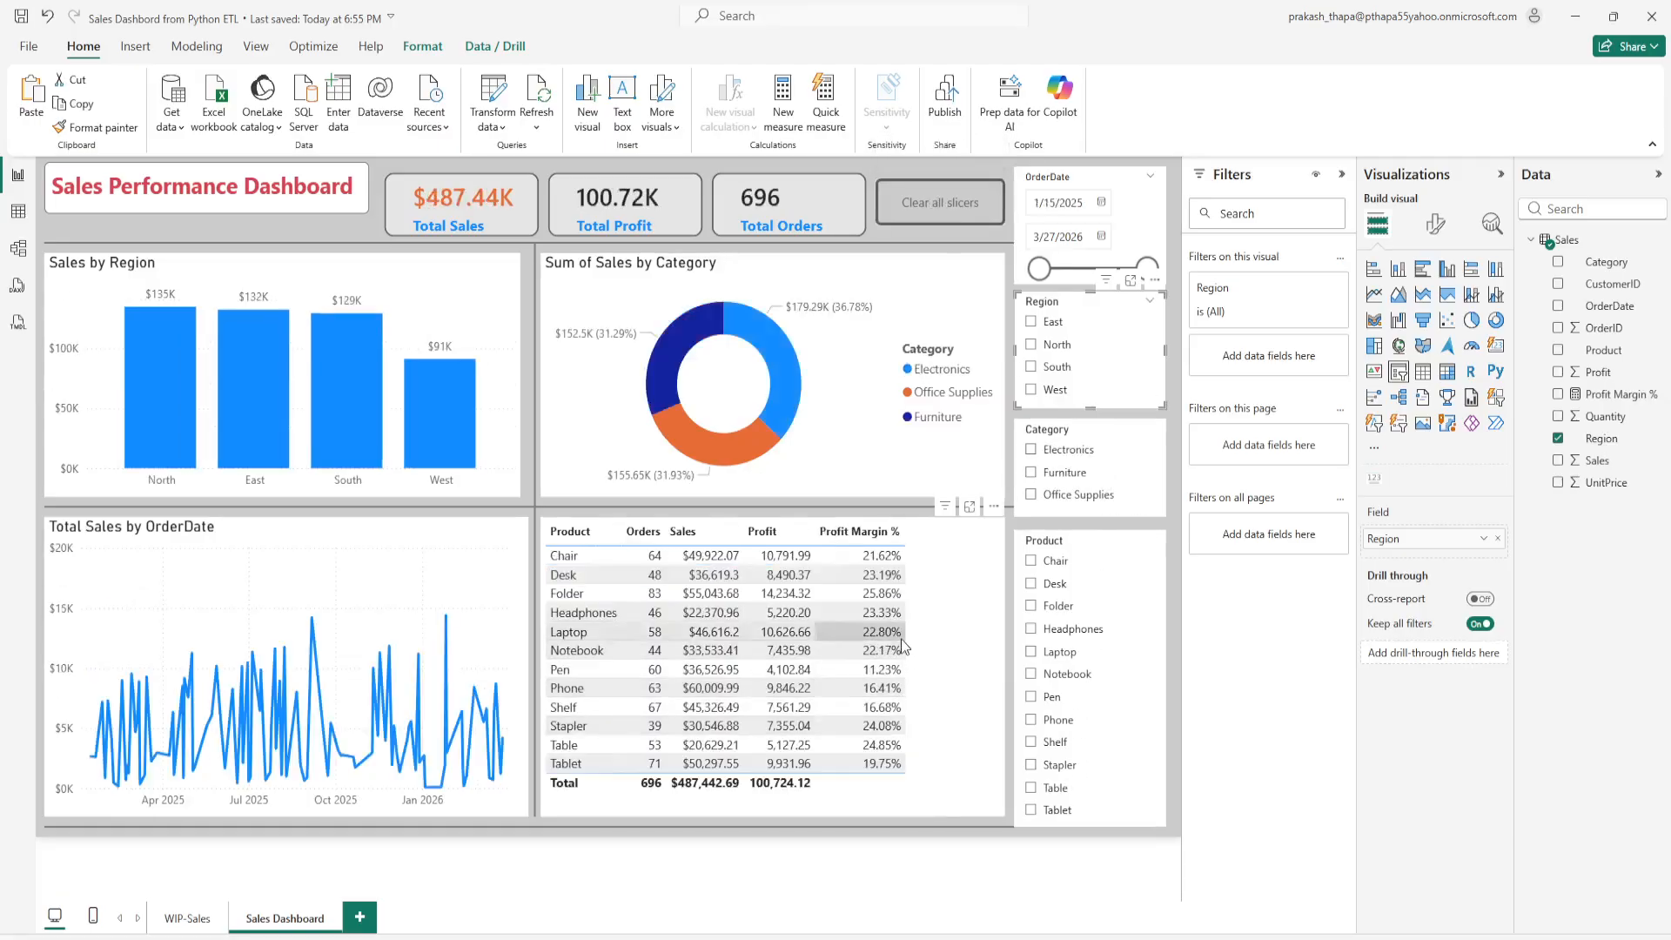
Step: Compare the page with WIP-Sales and change the Sales Dashboard donut chart's title to "Total Sales by Category"
left_click(166, 919)
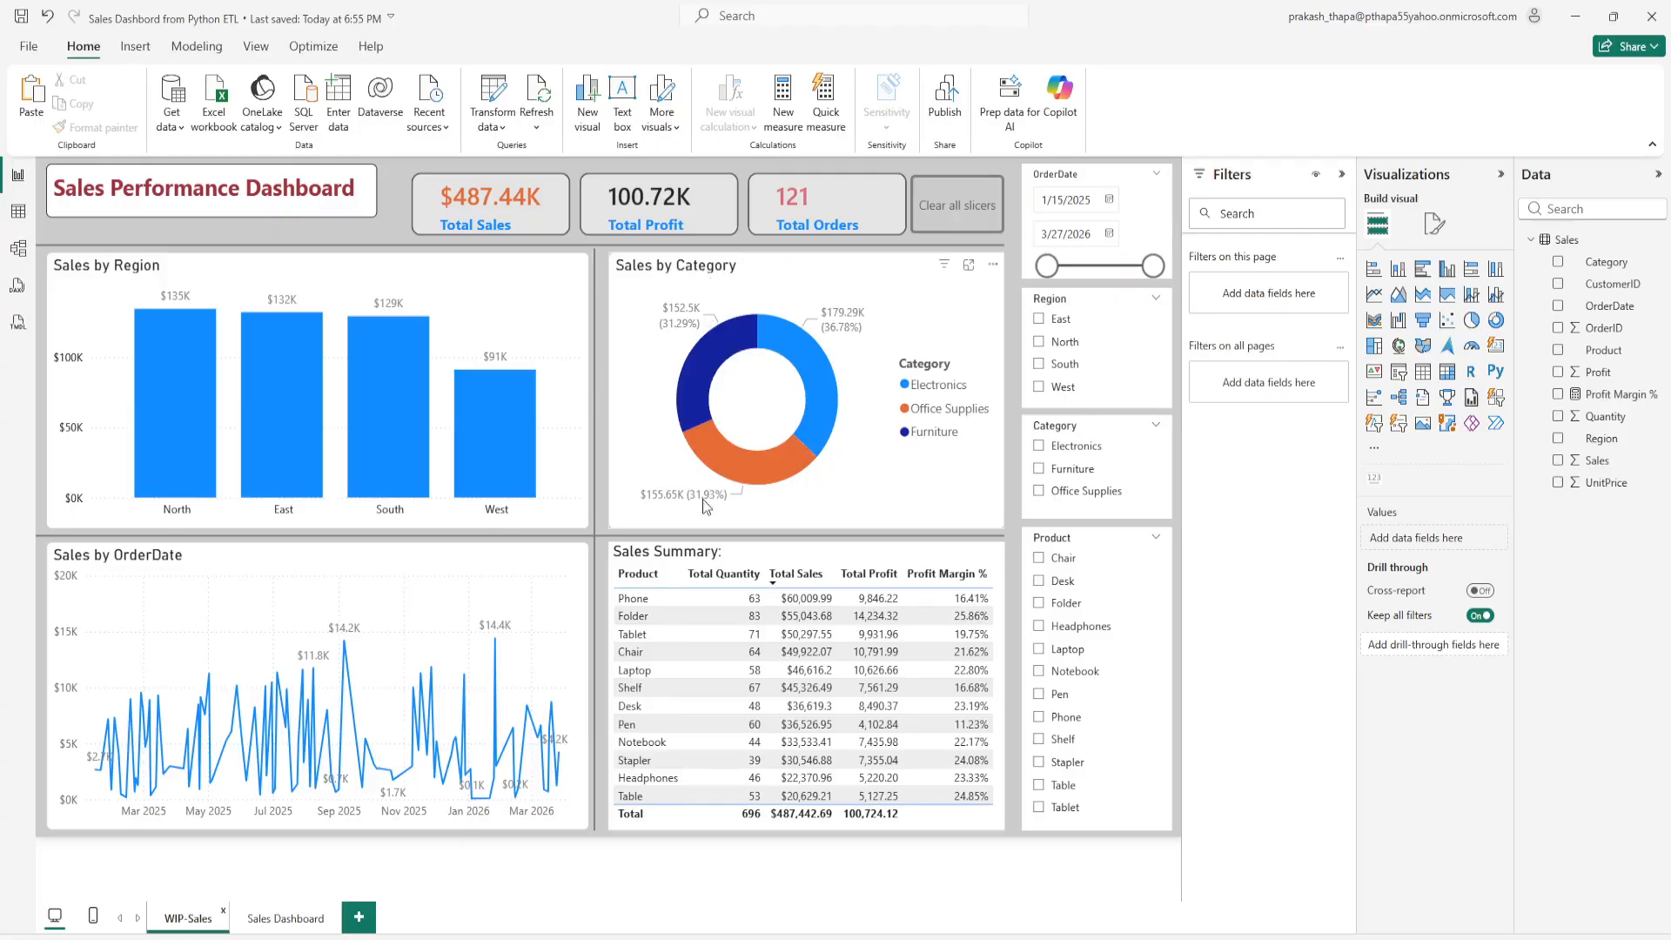
left_click(266, 921)
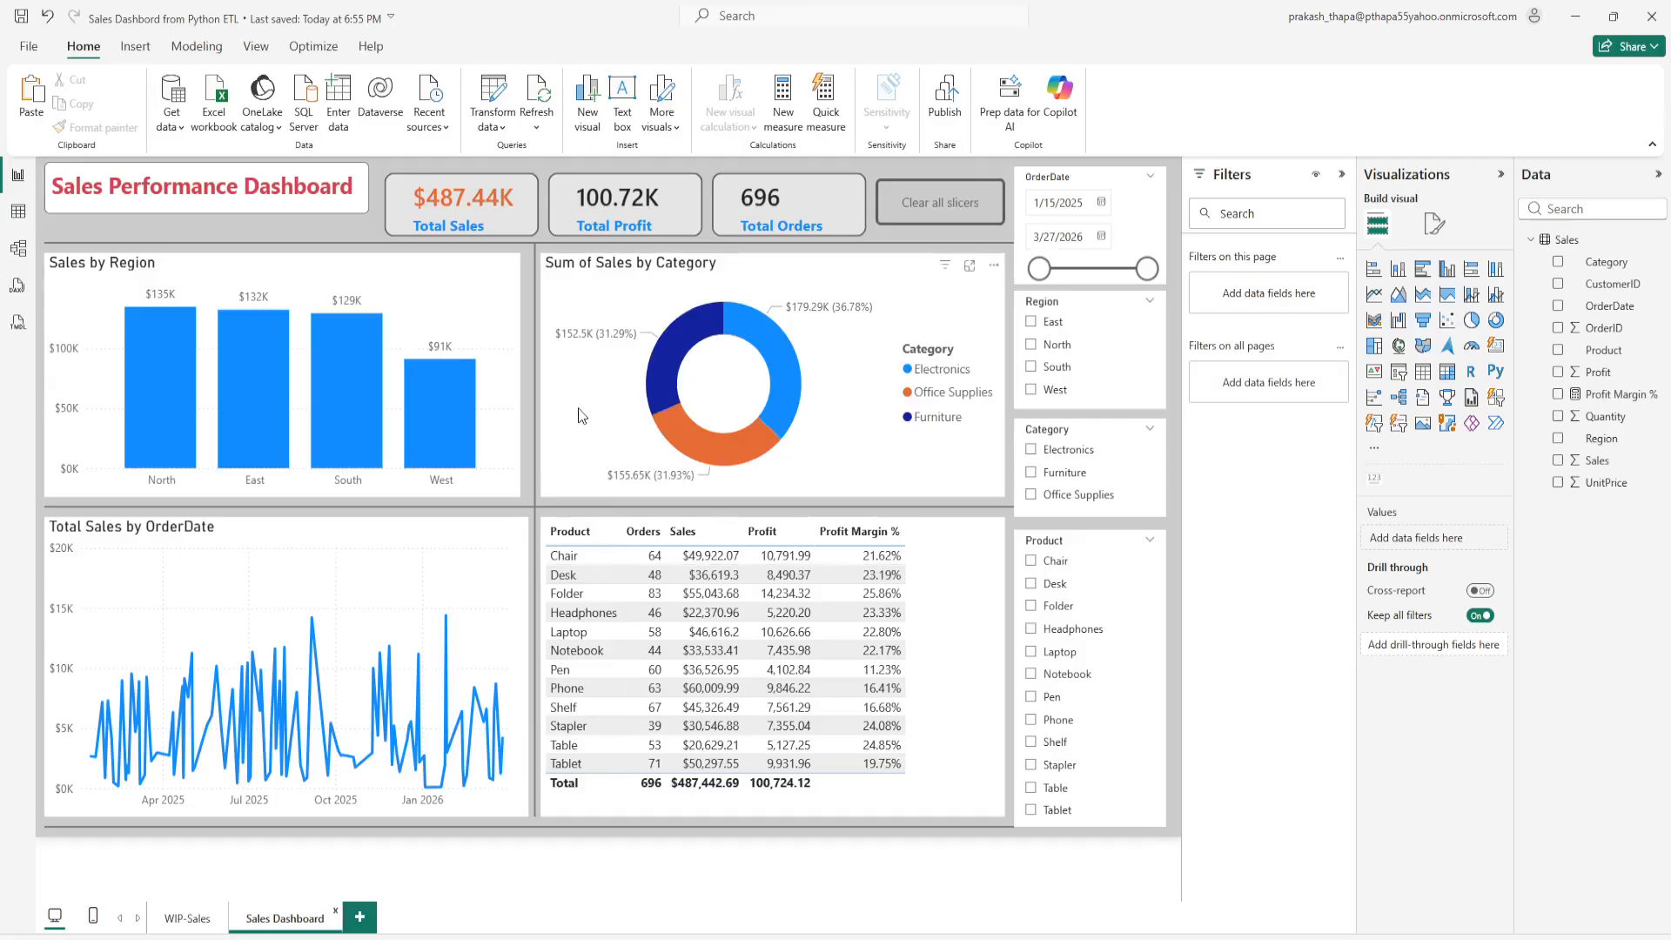
left_click(585, 268)
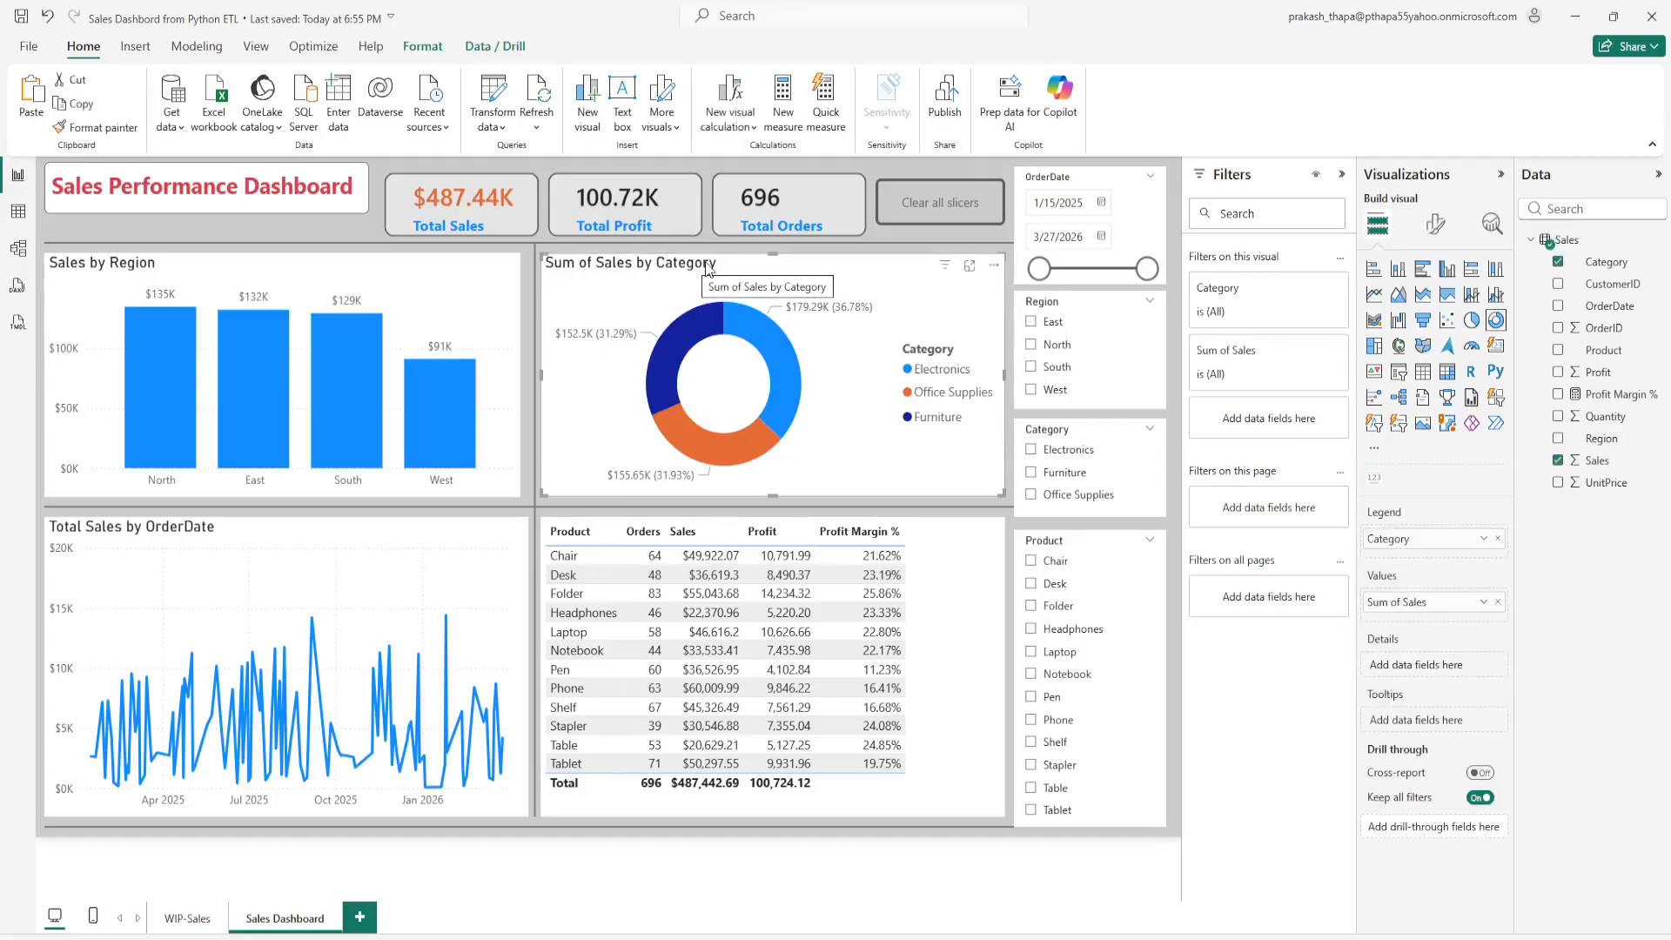
left_click(1436, 227)
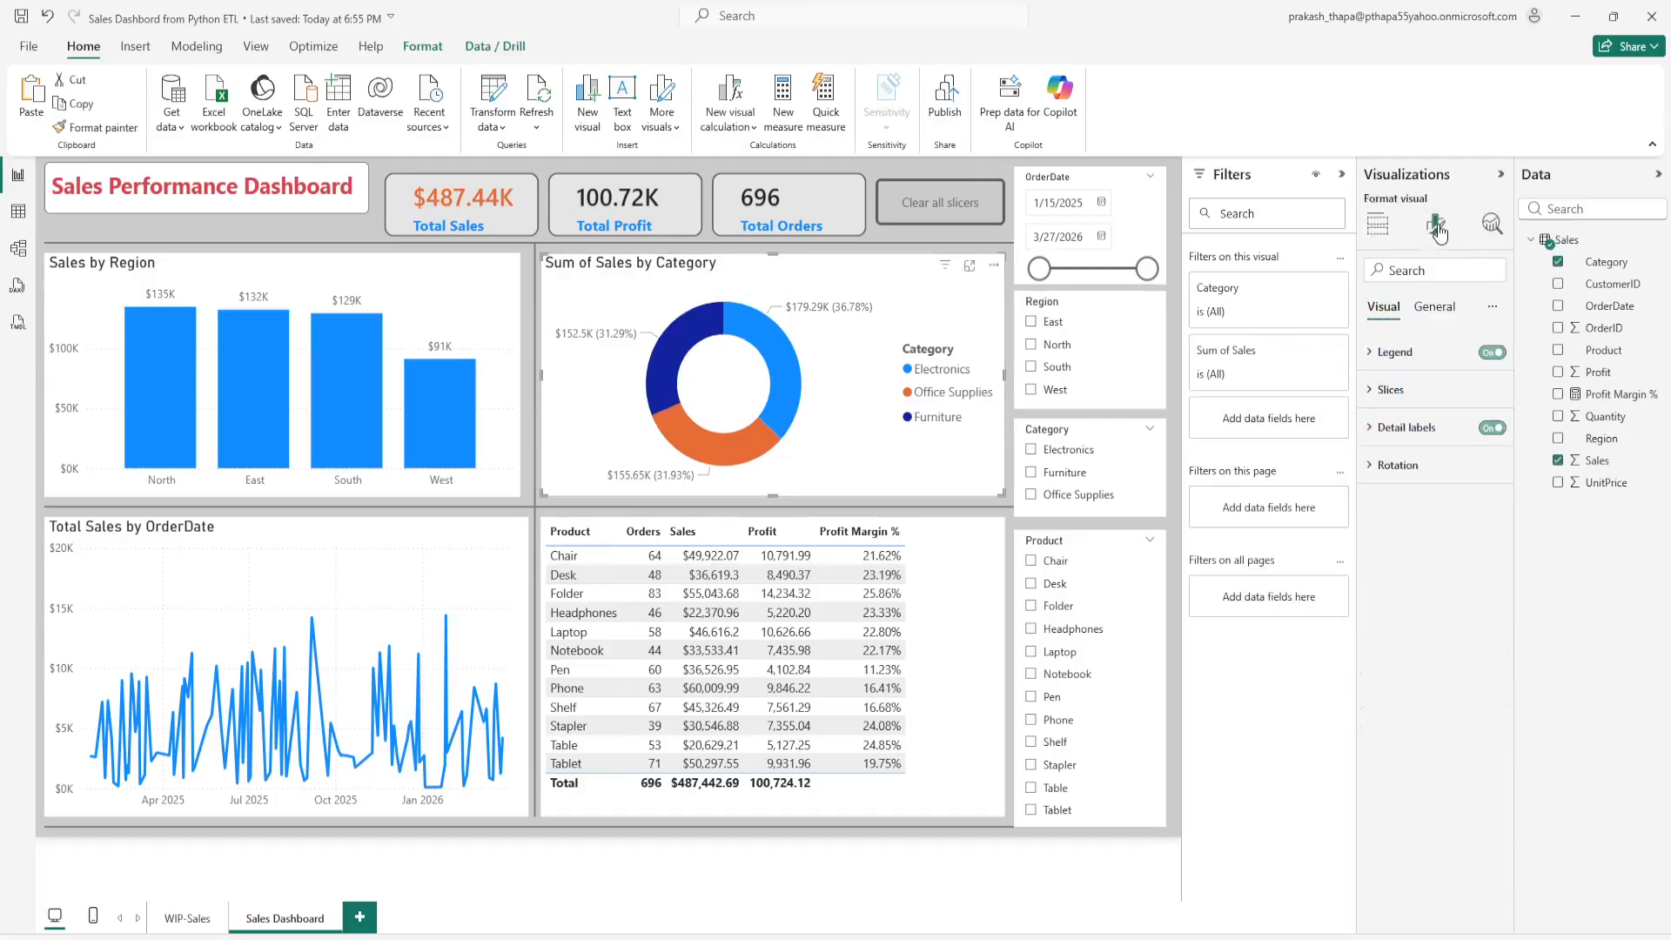
left_click(1438, 308)
left_click(1373, 393)
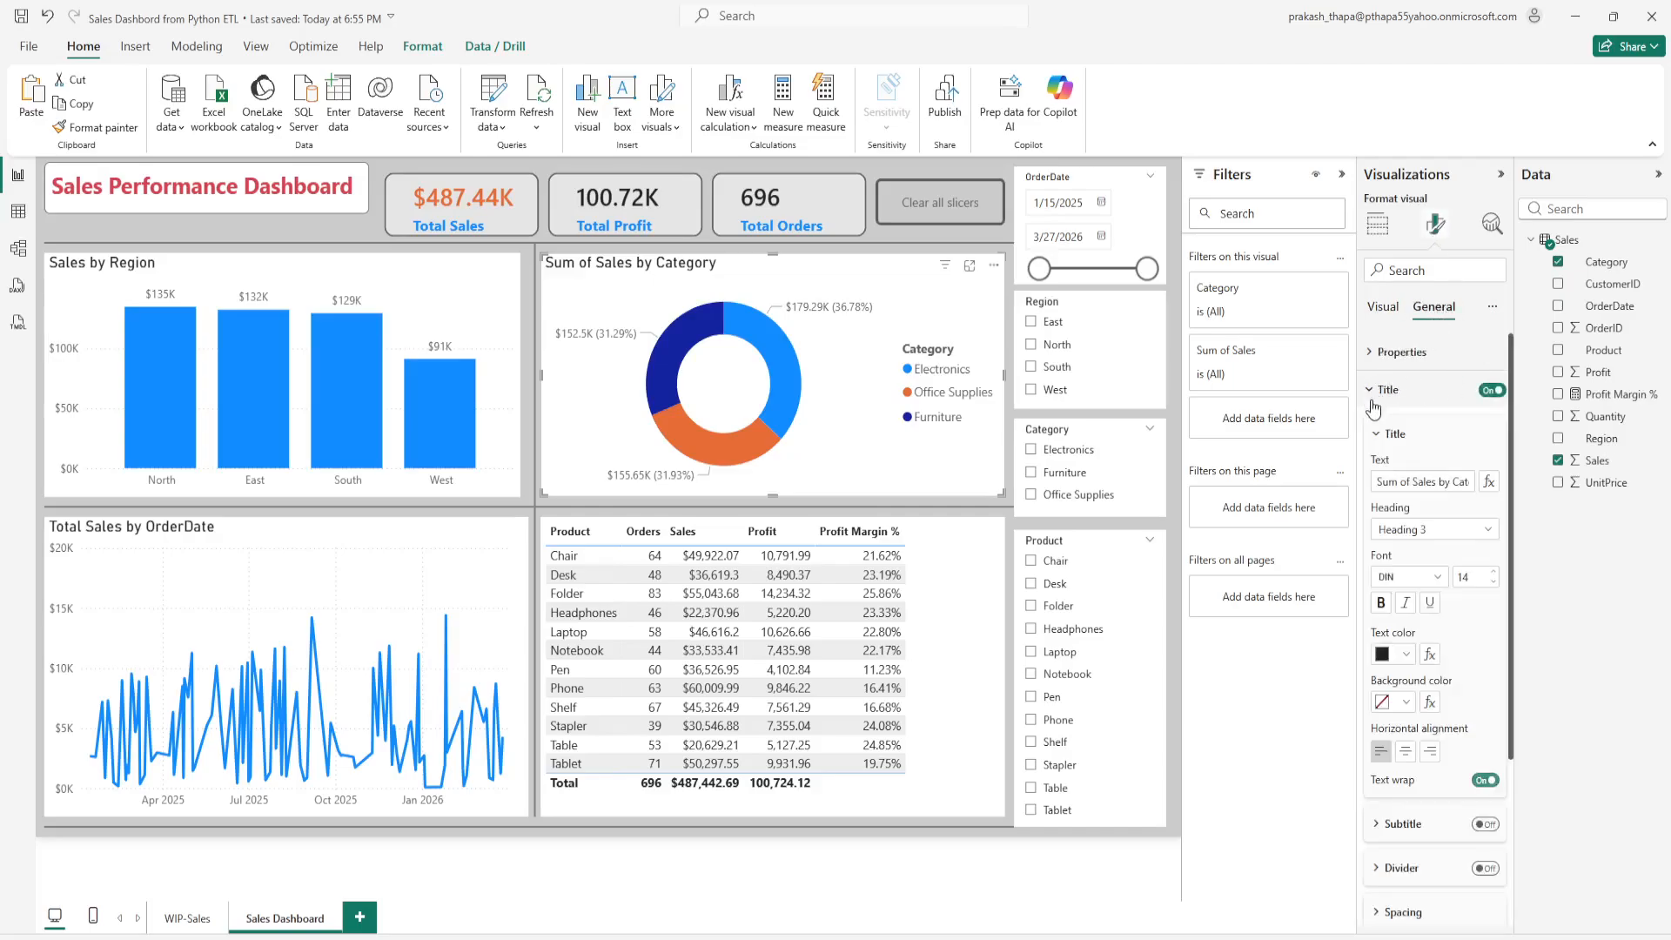
left_click(1417, 483)
key("shift+Home")
type("T")
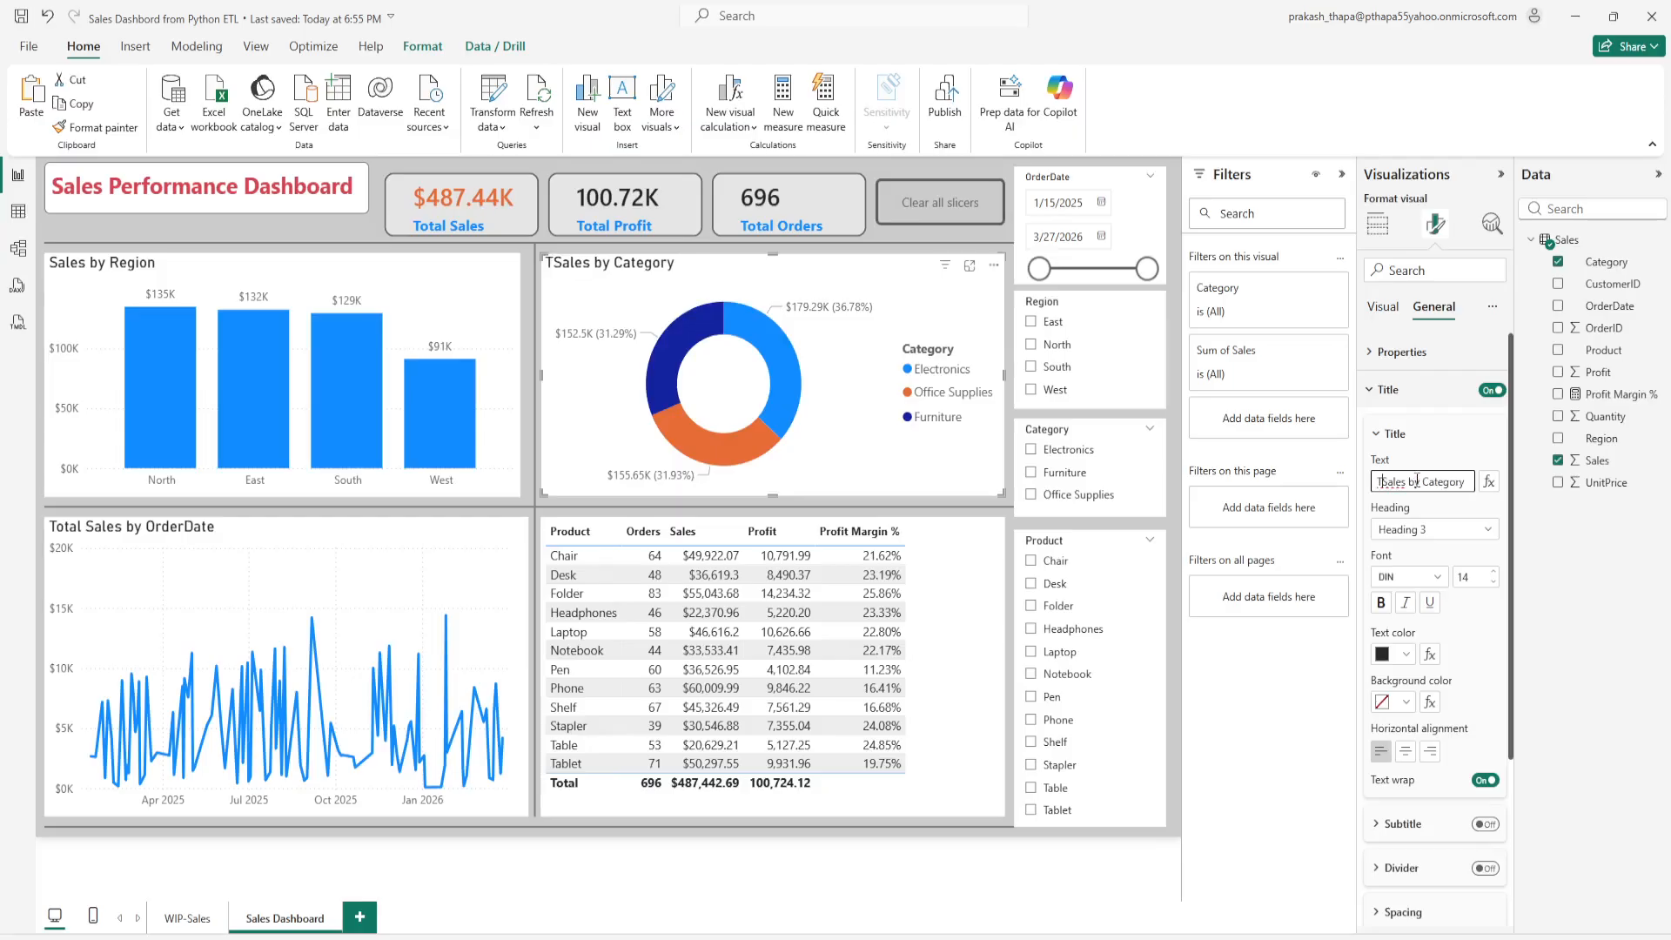
type("otal")
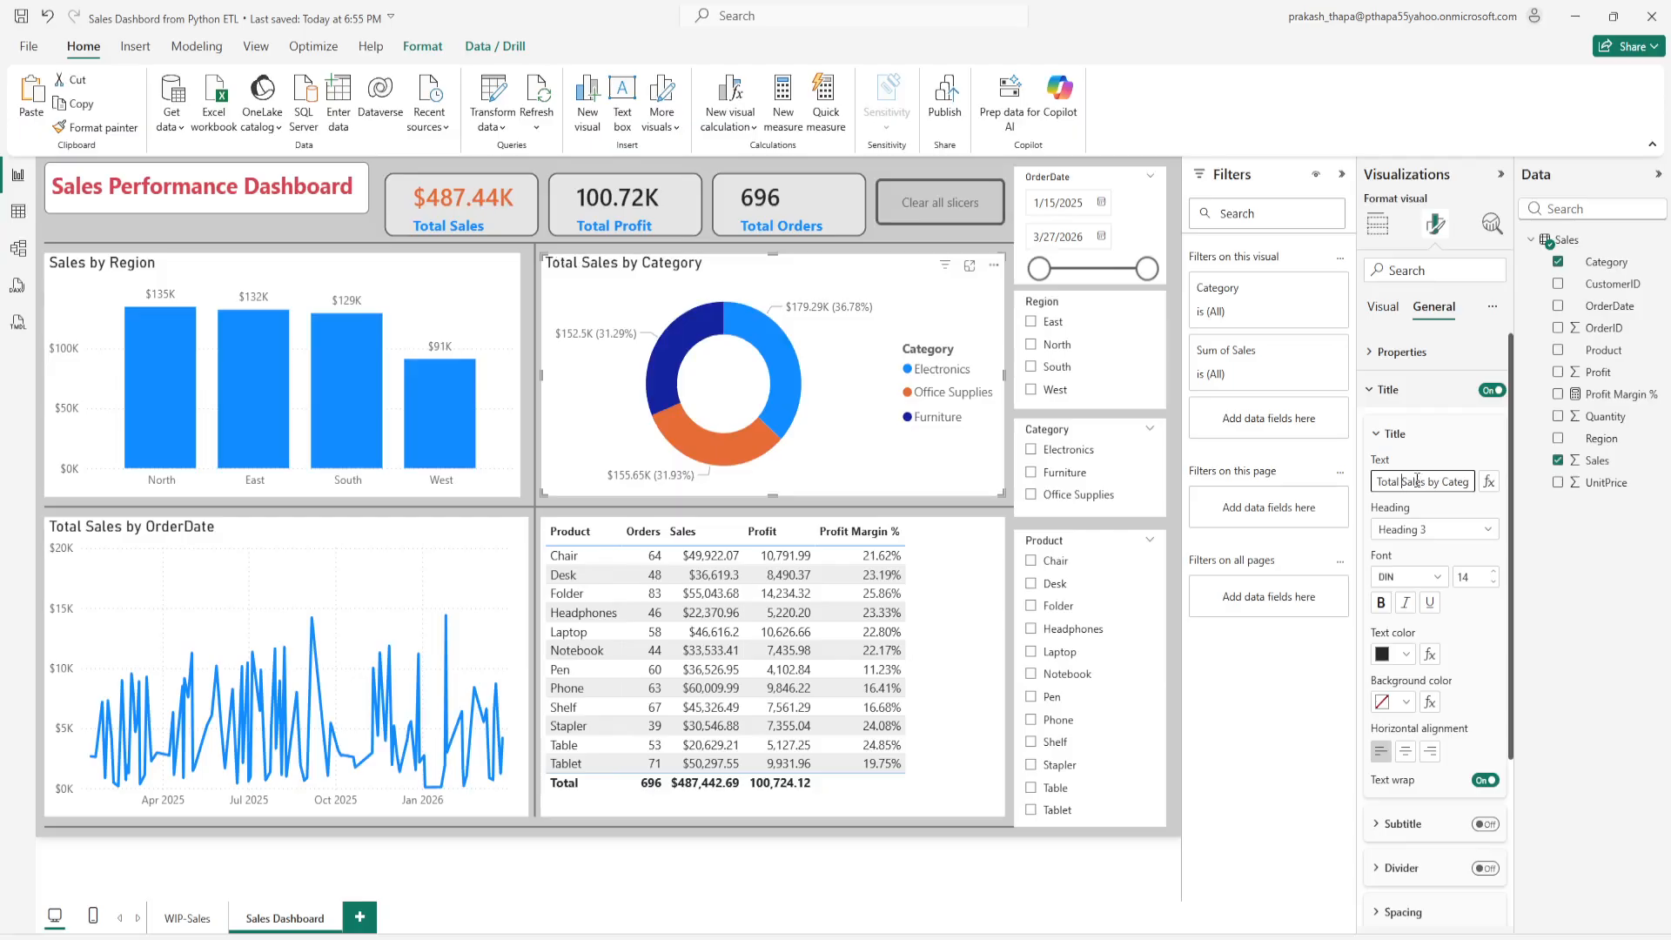
Step: Turn on the product table's title and set its text to "Sales Summary:"
left_click(975, 578)
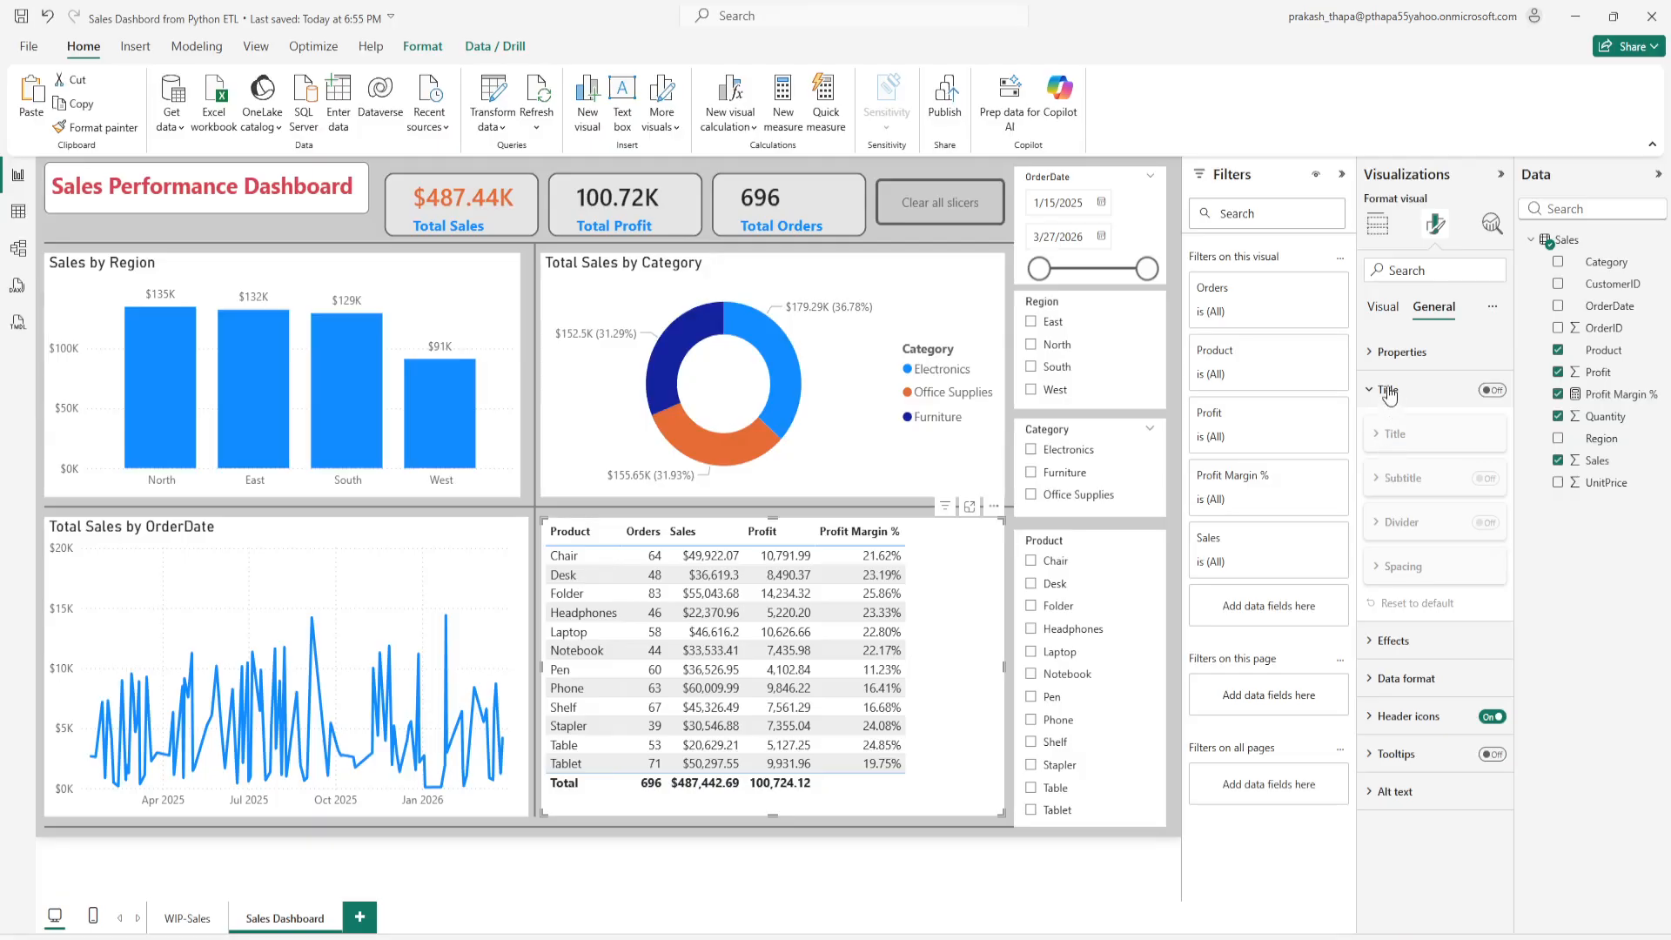
left_click(1492, 390)
left_click(1396, 434)
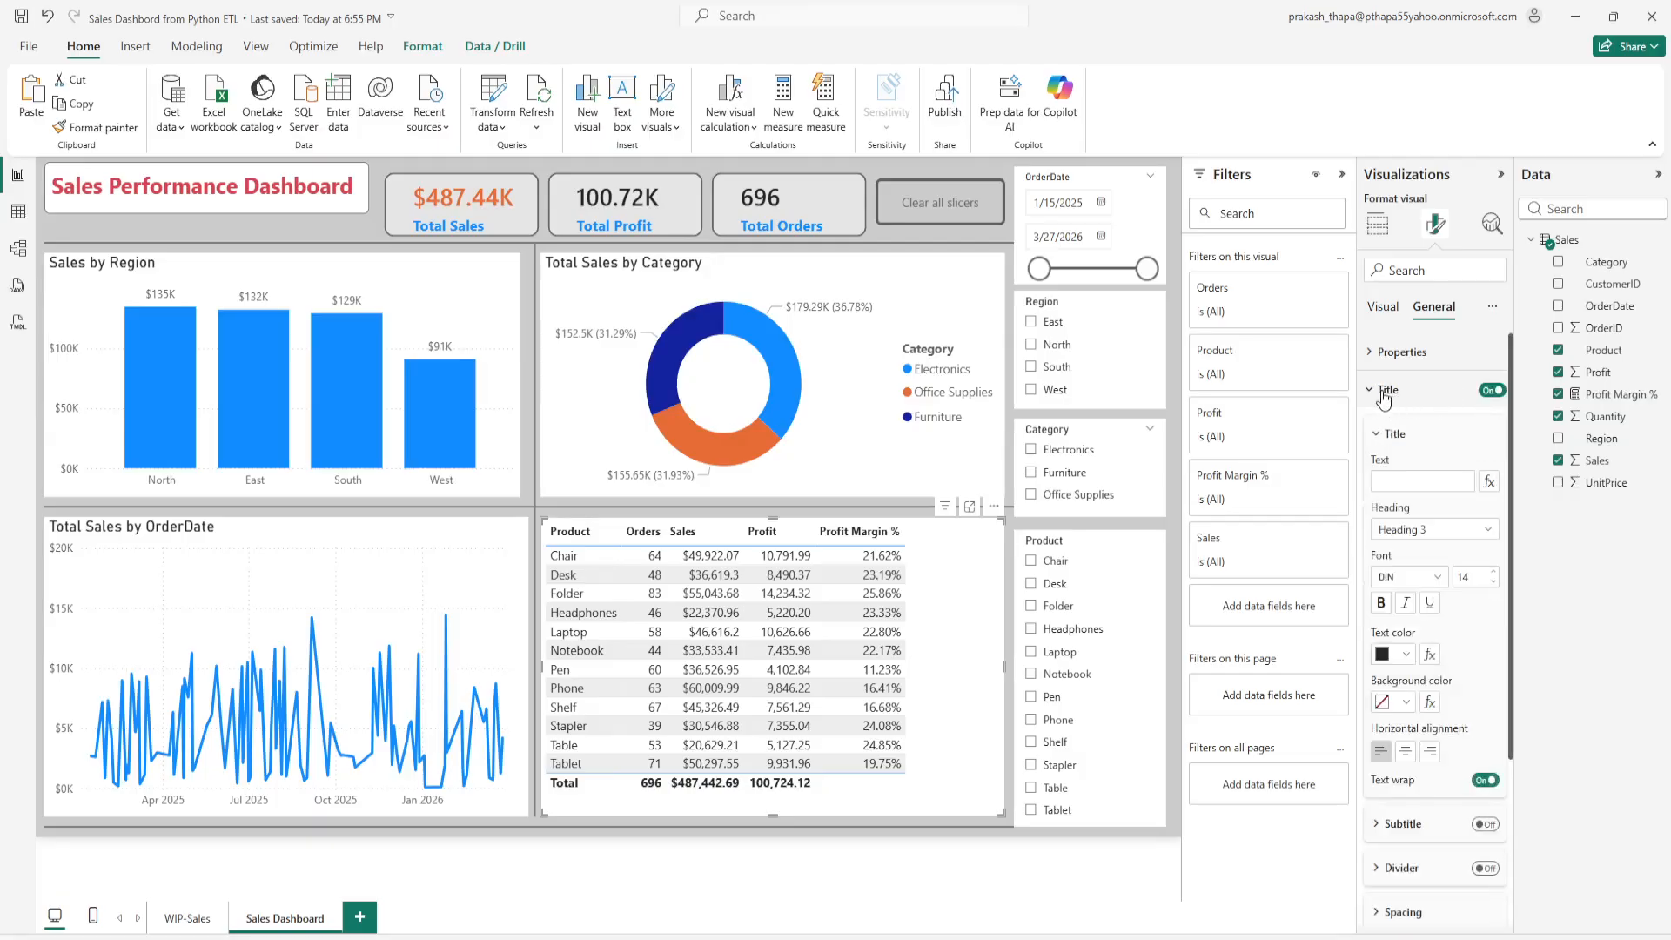
left_click(1403, 484)
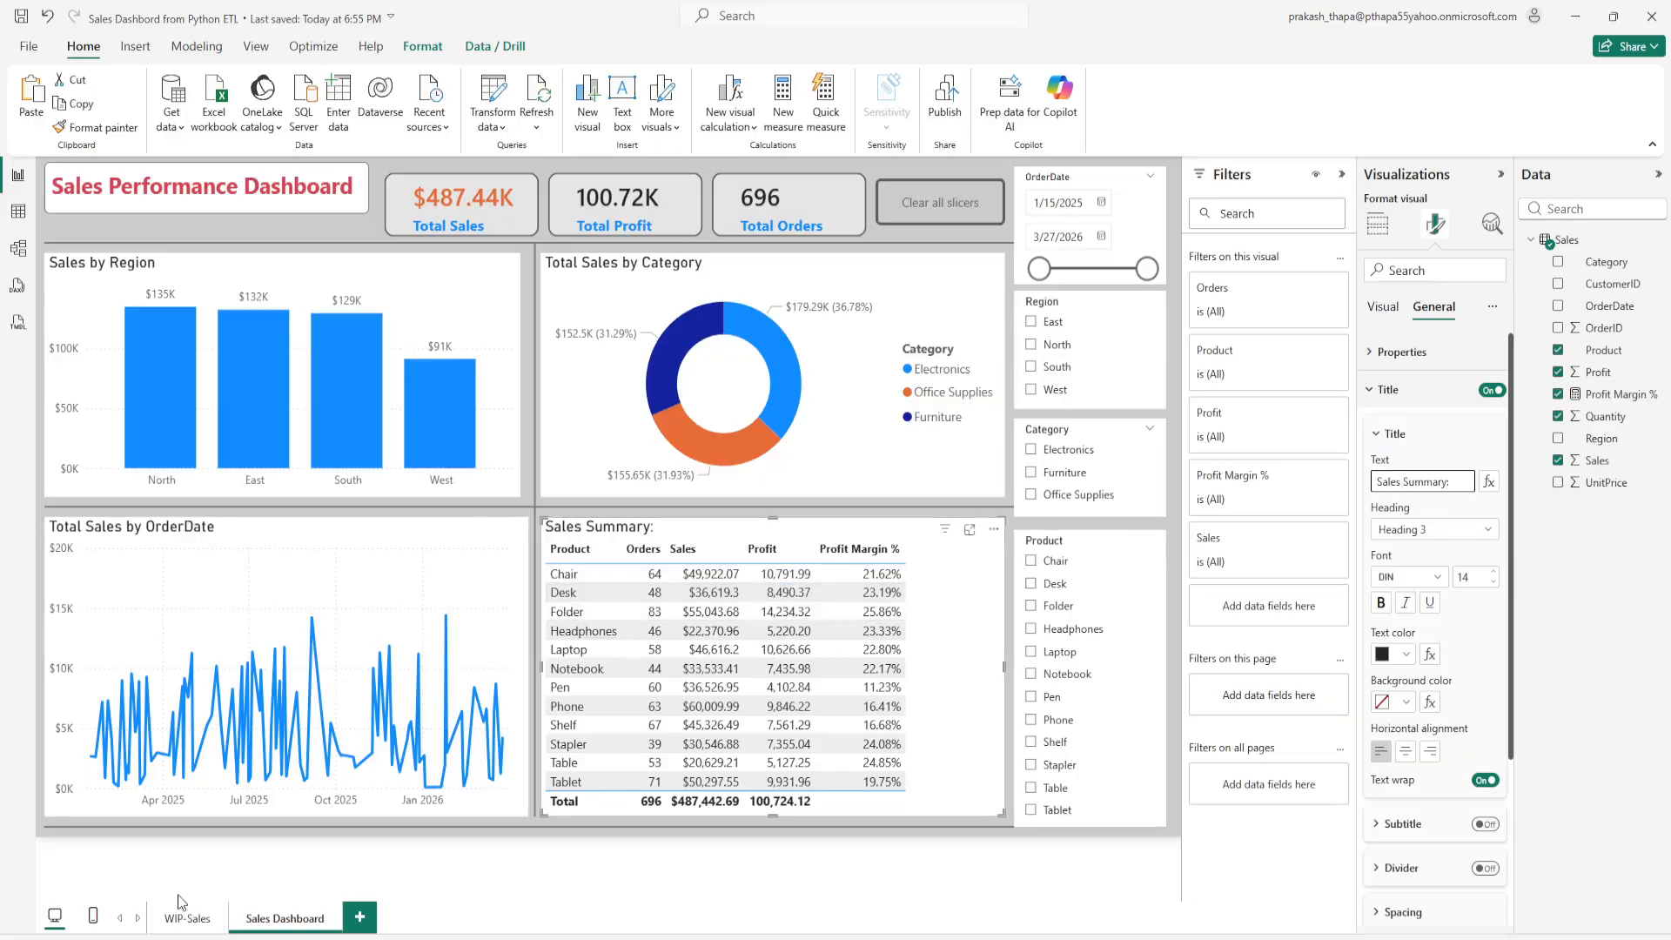
Step: Check the donut chart's title on WIP-Sales and shorten the Sales Dashboard donut chart's title to "Sales by Category"
left_click(176, 922)
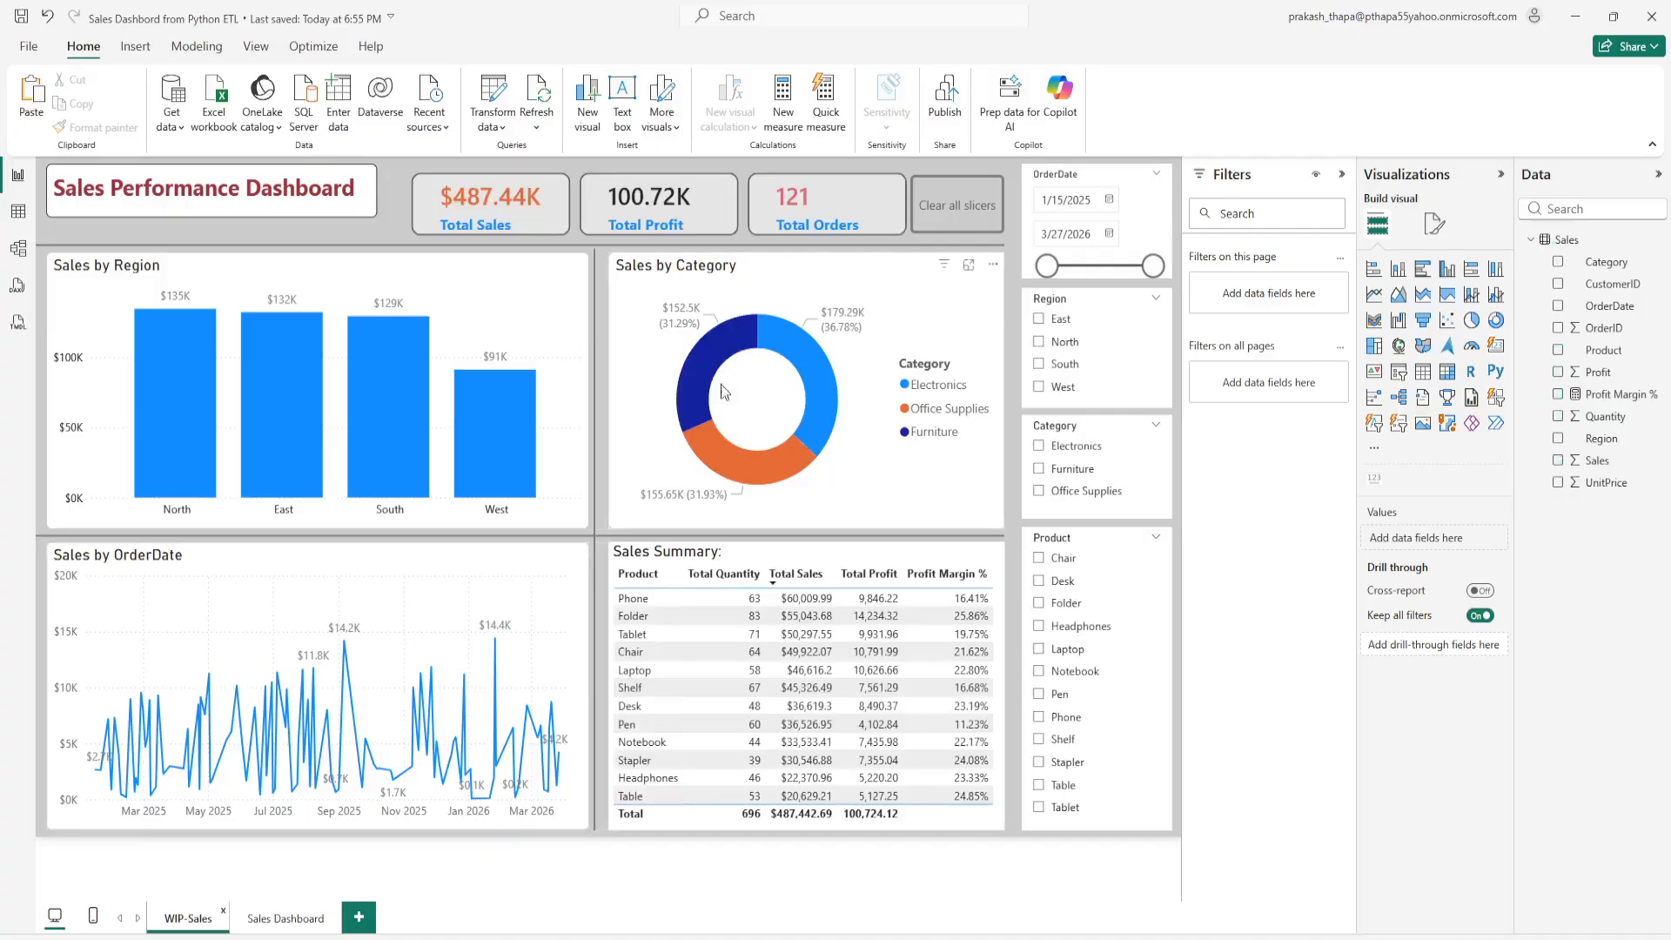
left_click(314, 917)
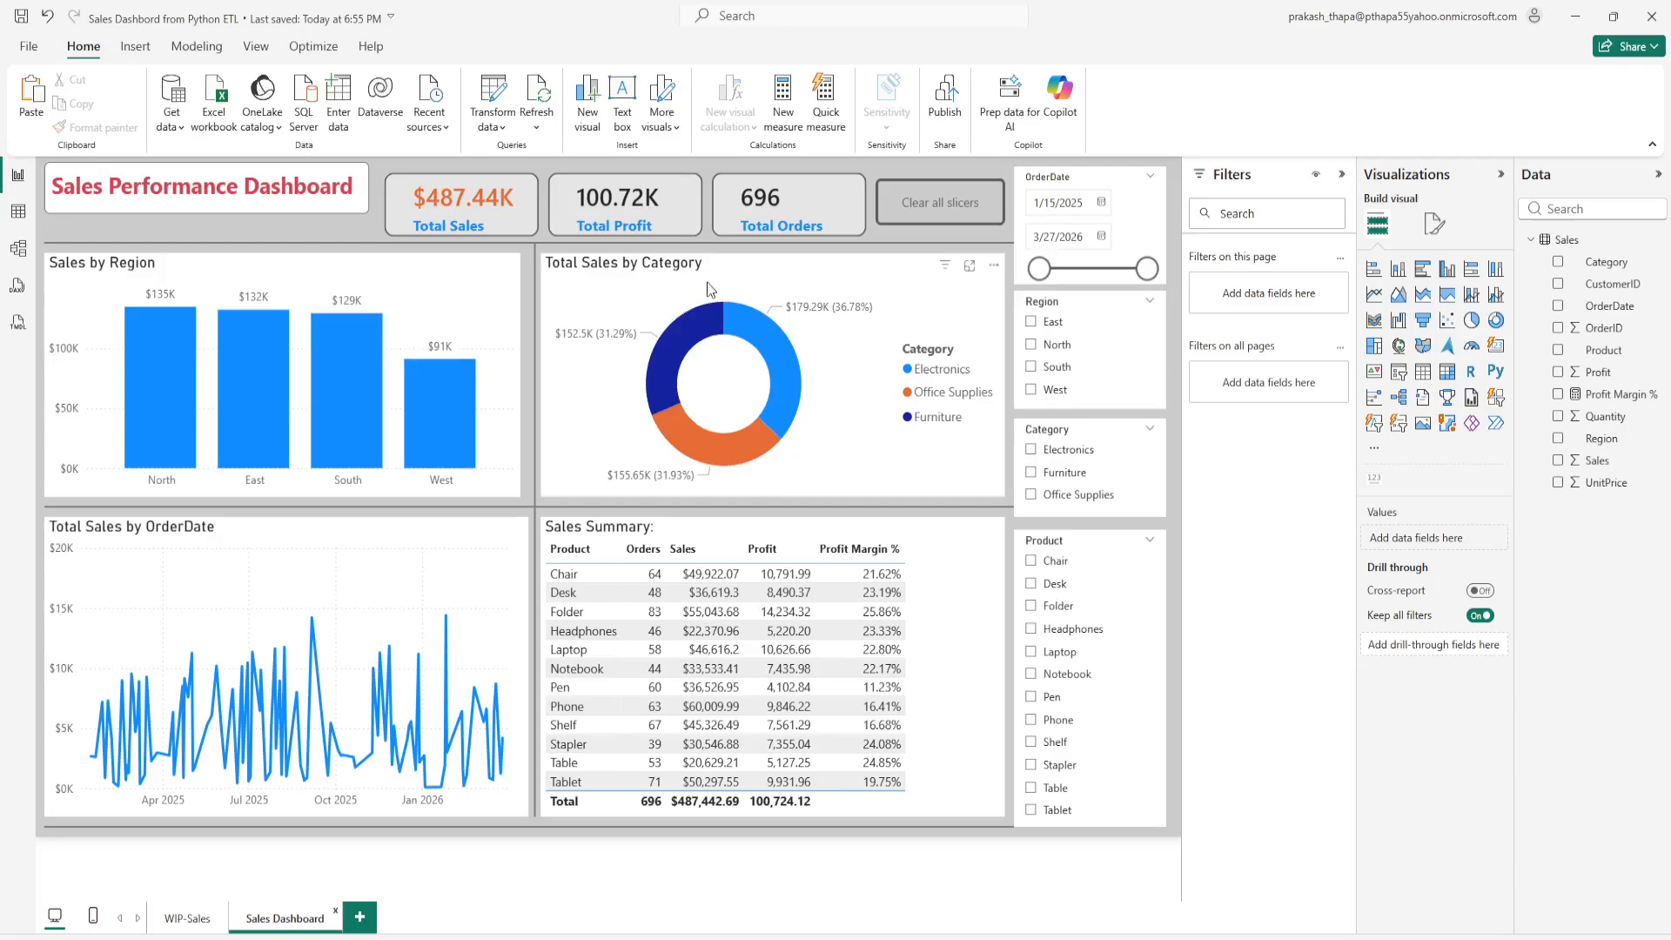
left_click(636, 289)
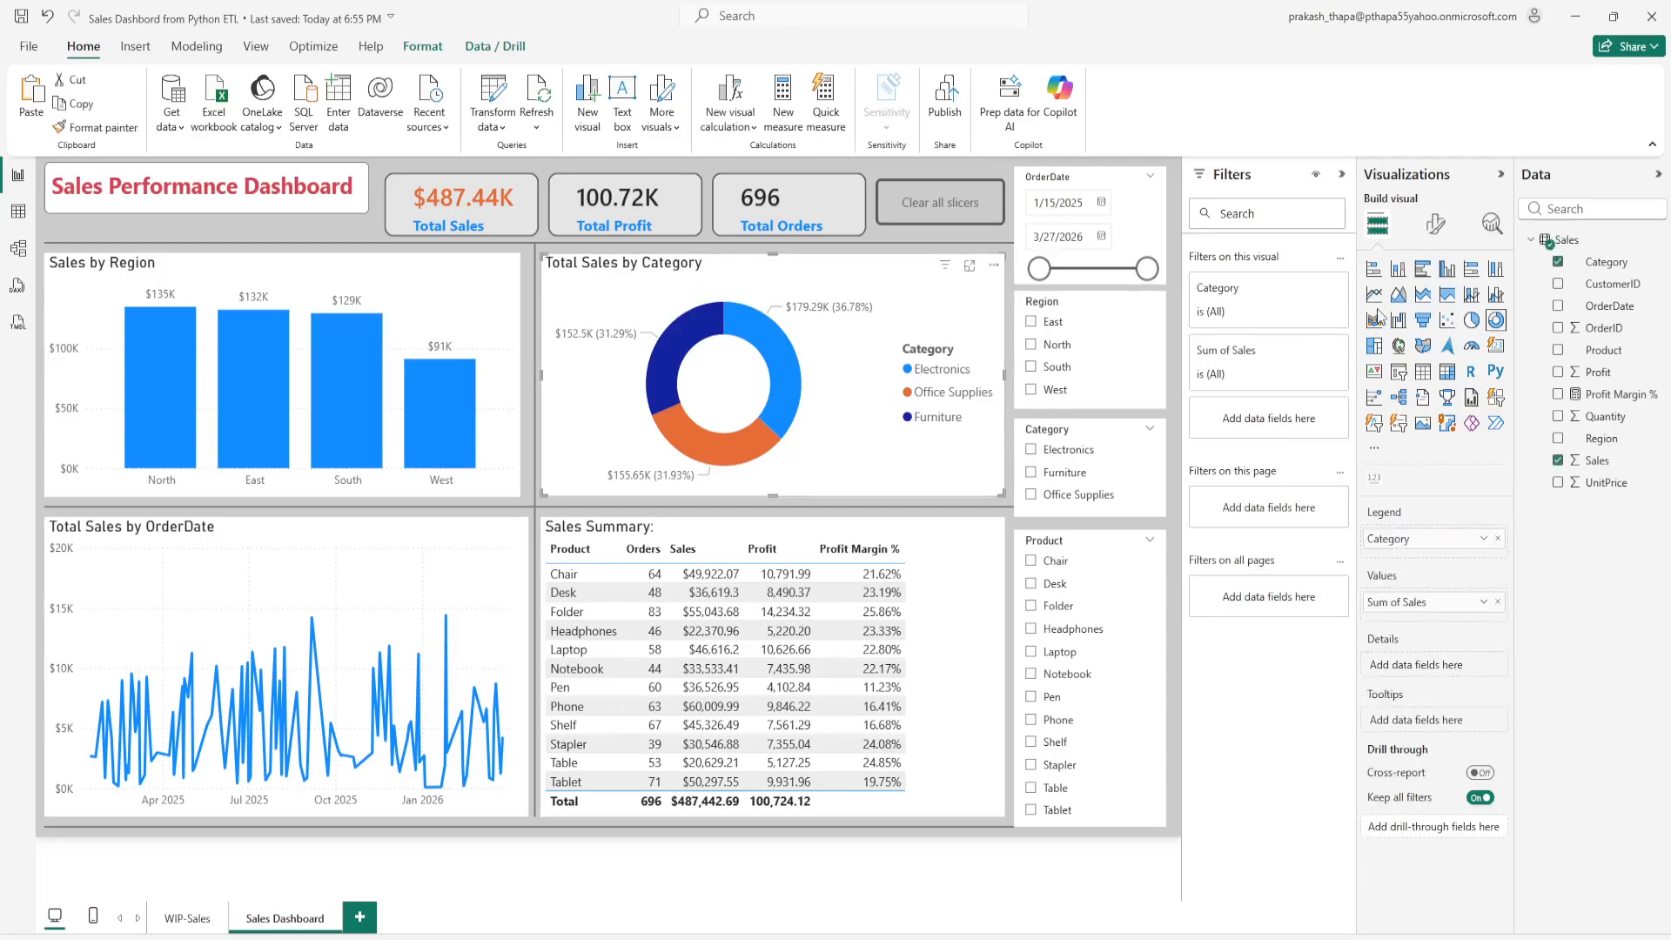
left_click(1435, 224)
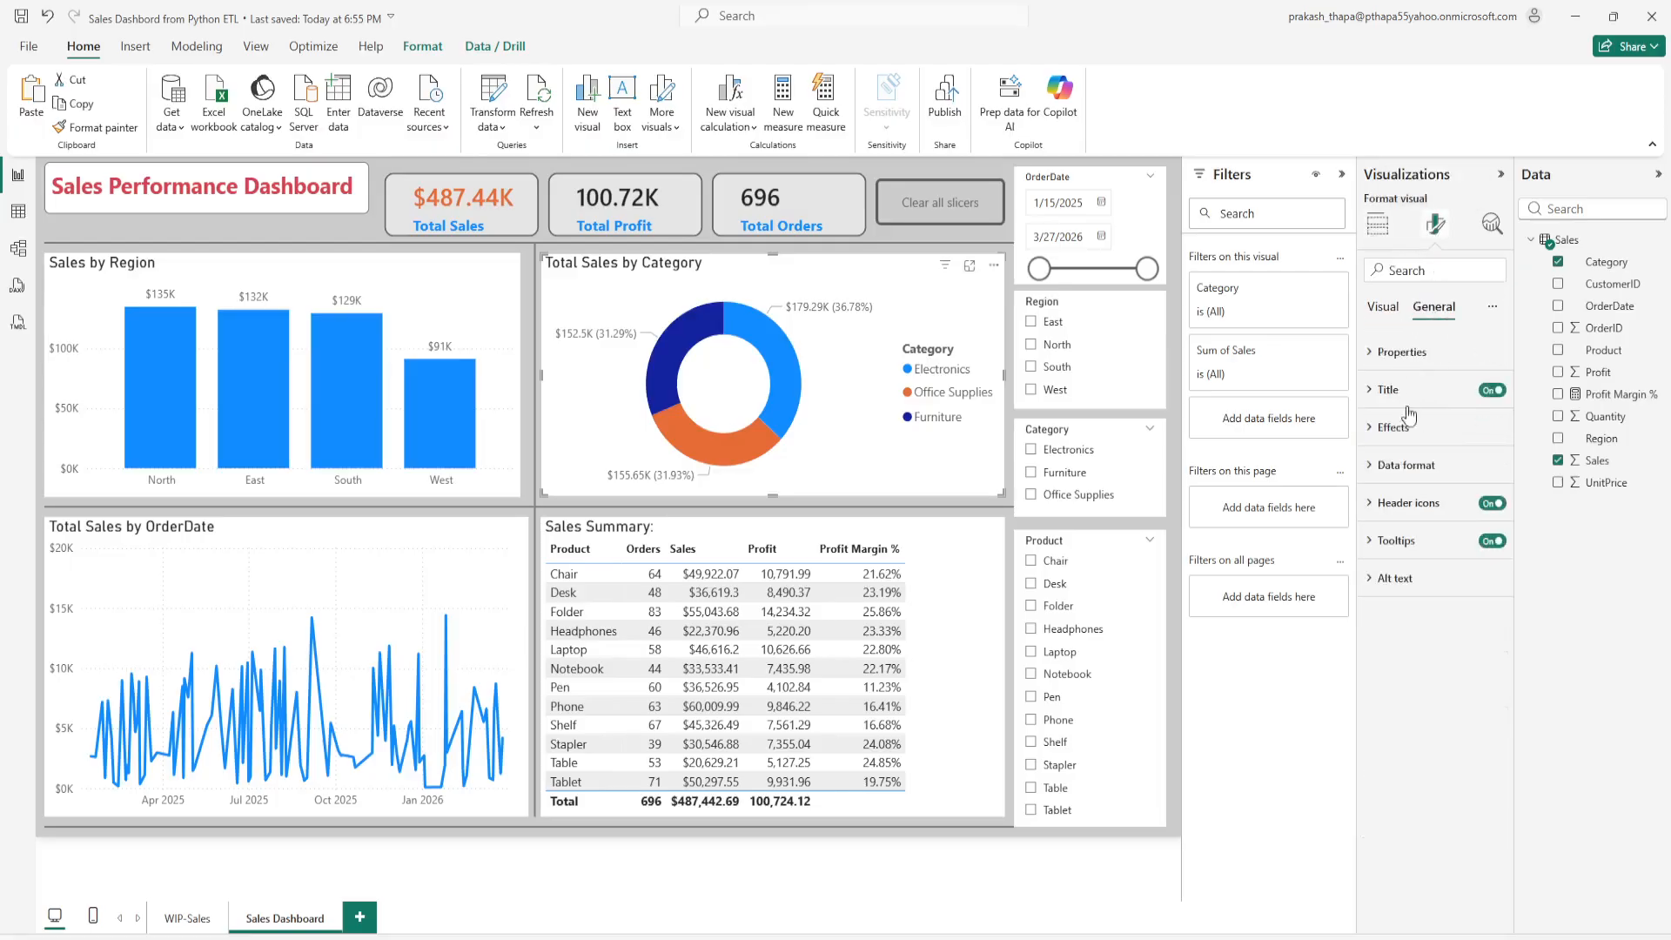
left_click(1384, 390)
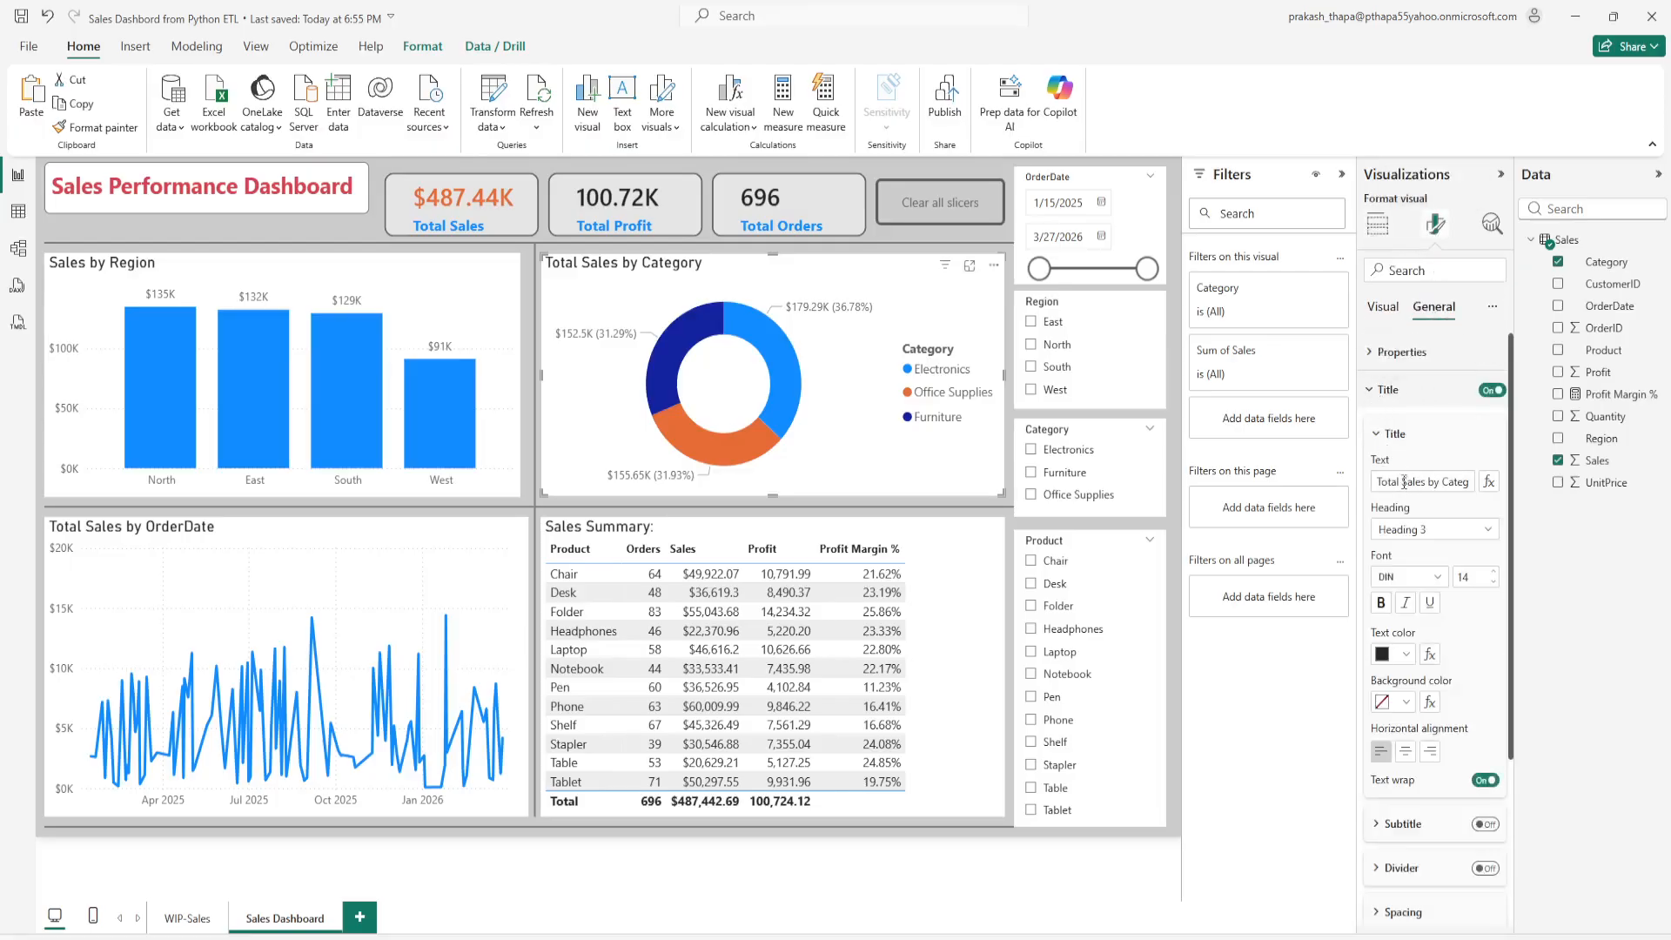
left_click_drag(1404, 483, 1341, 485)
key("BackSpace")
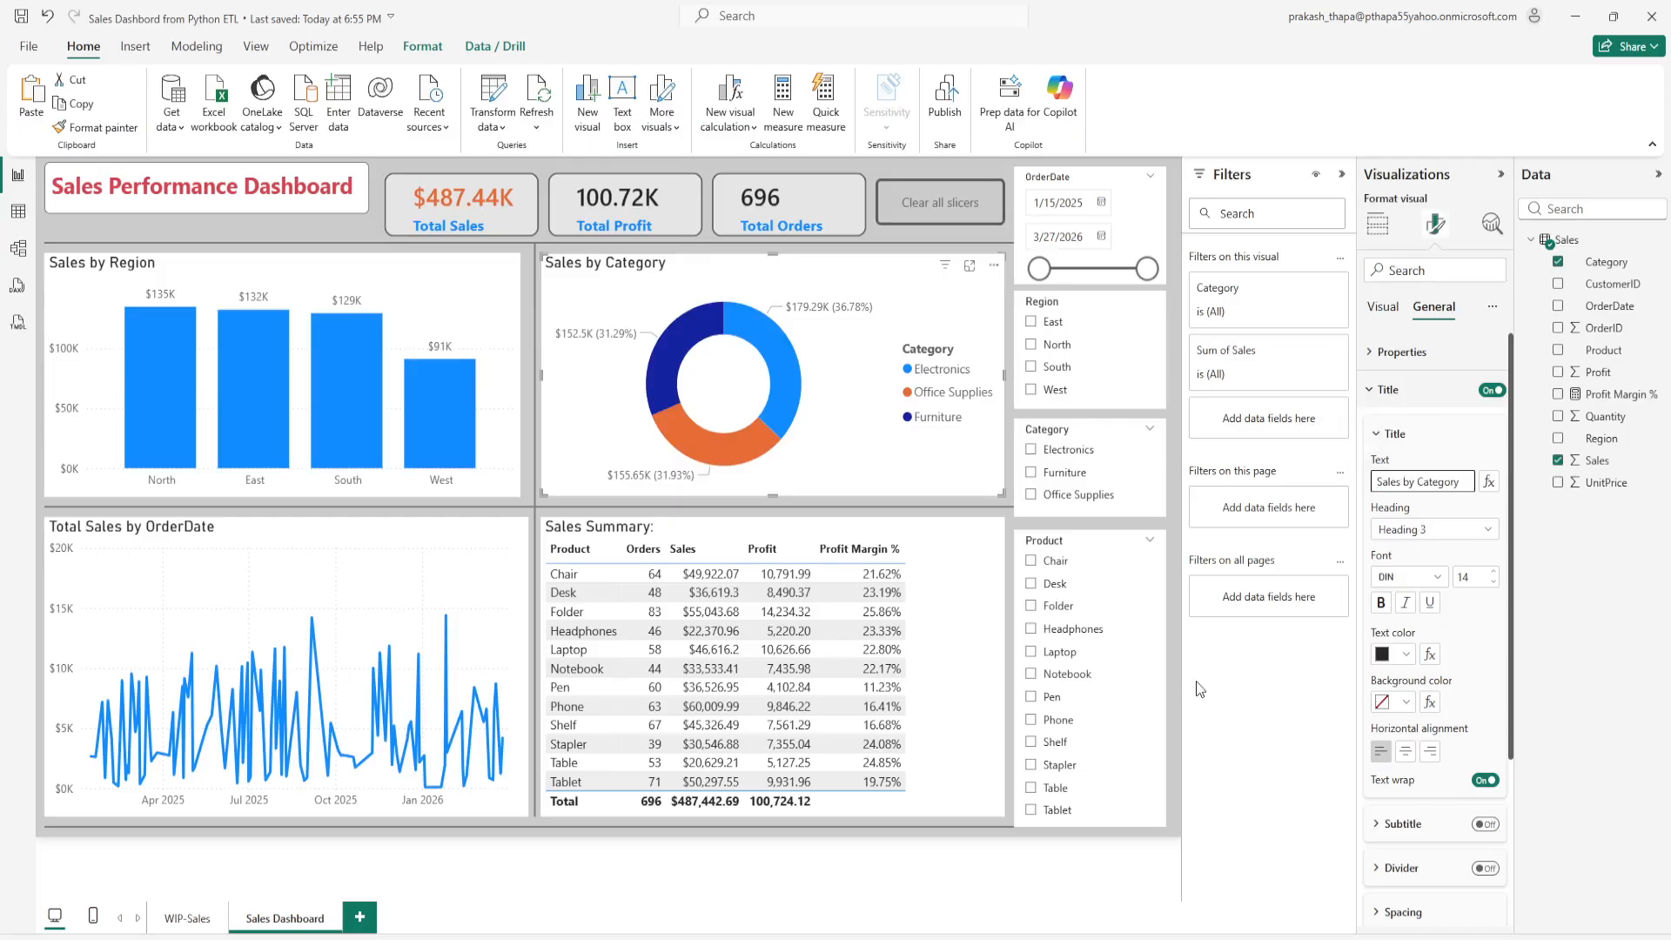
Step: Test the dashboard's filtering with the East bar, the Headphones table row and the Folder product, and clear all slicers
left_click(282, 372)
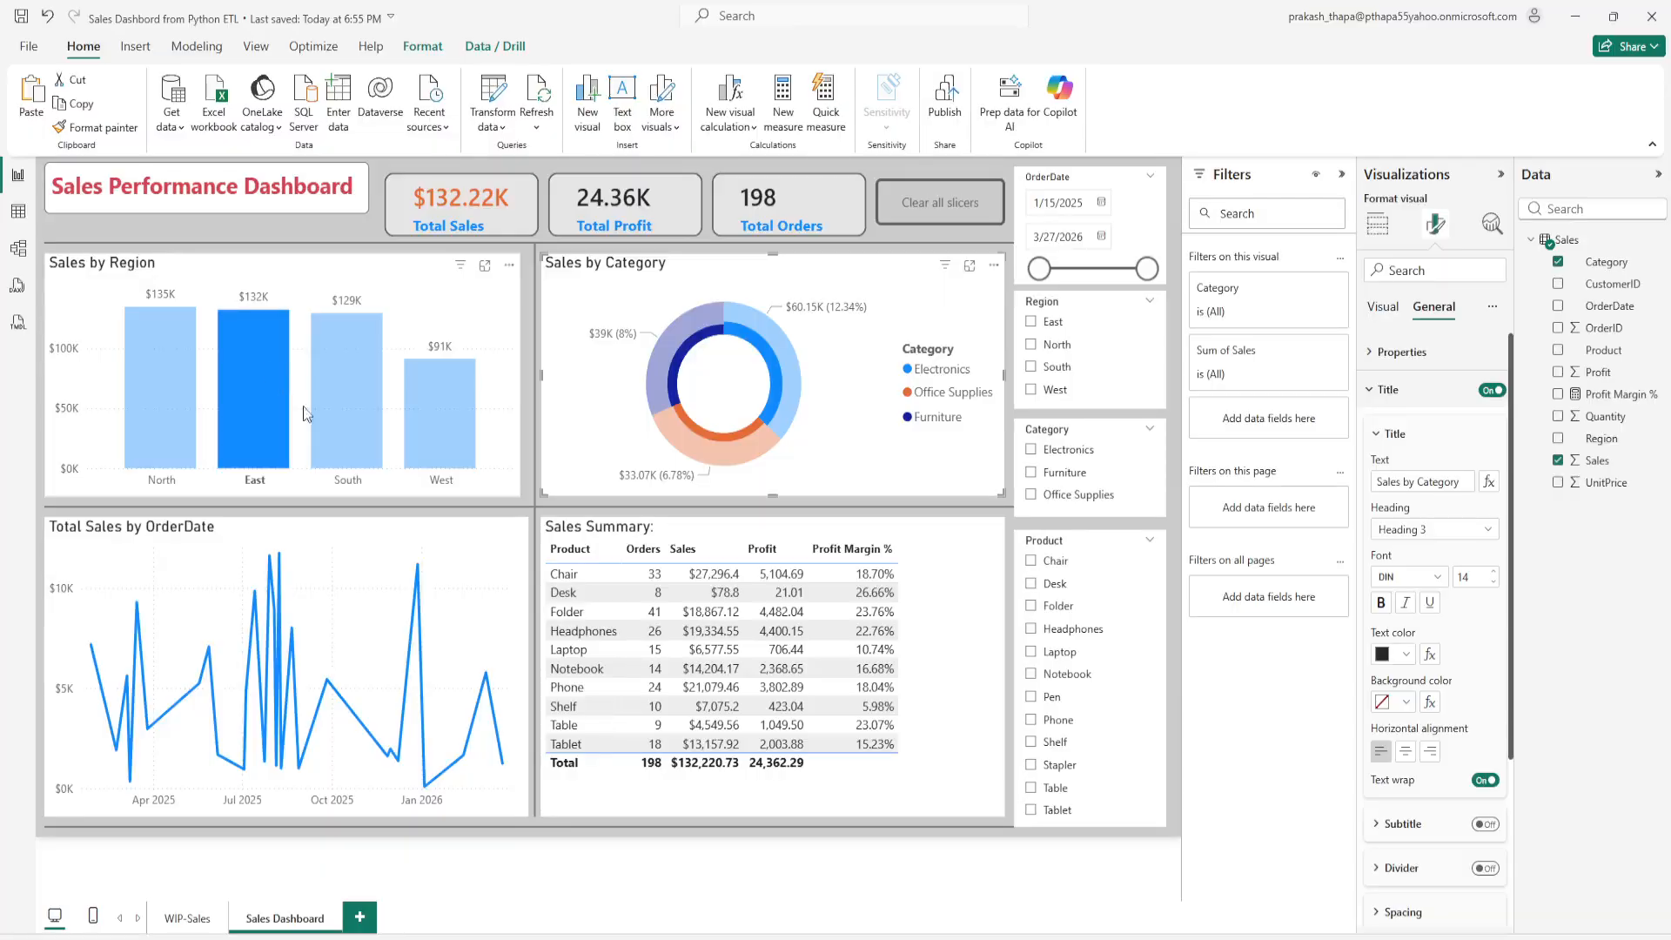
left_click(740, 630)
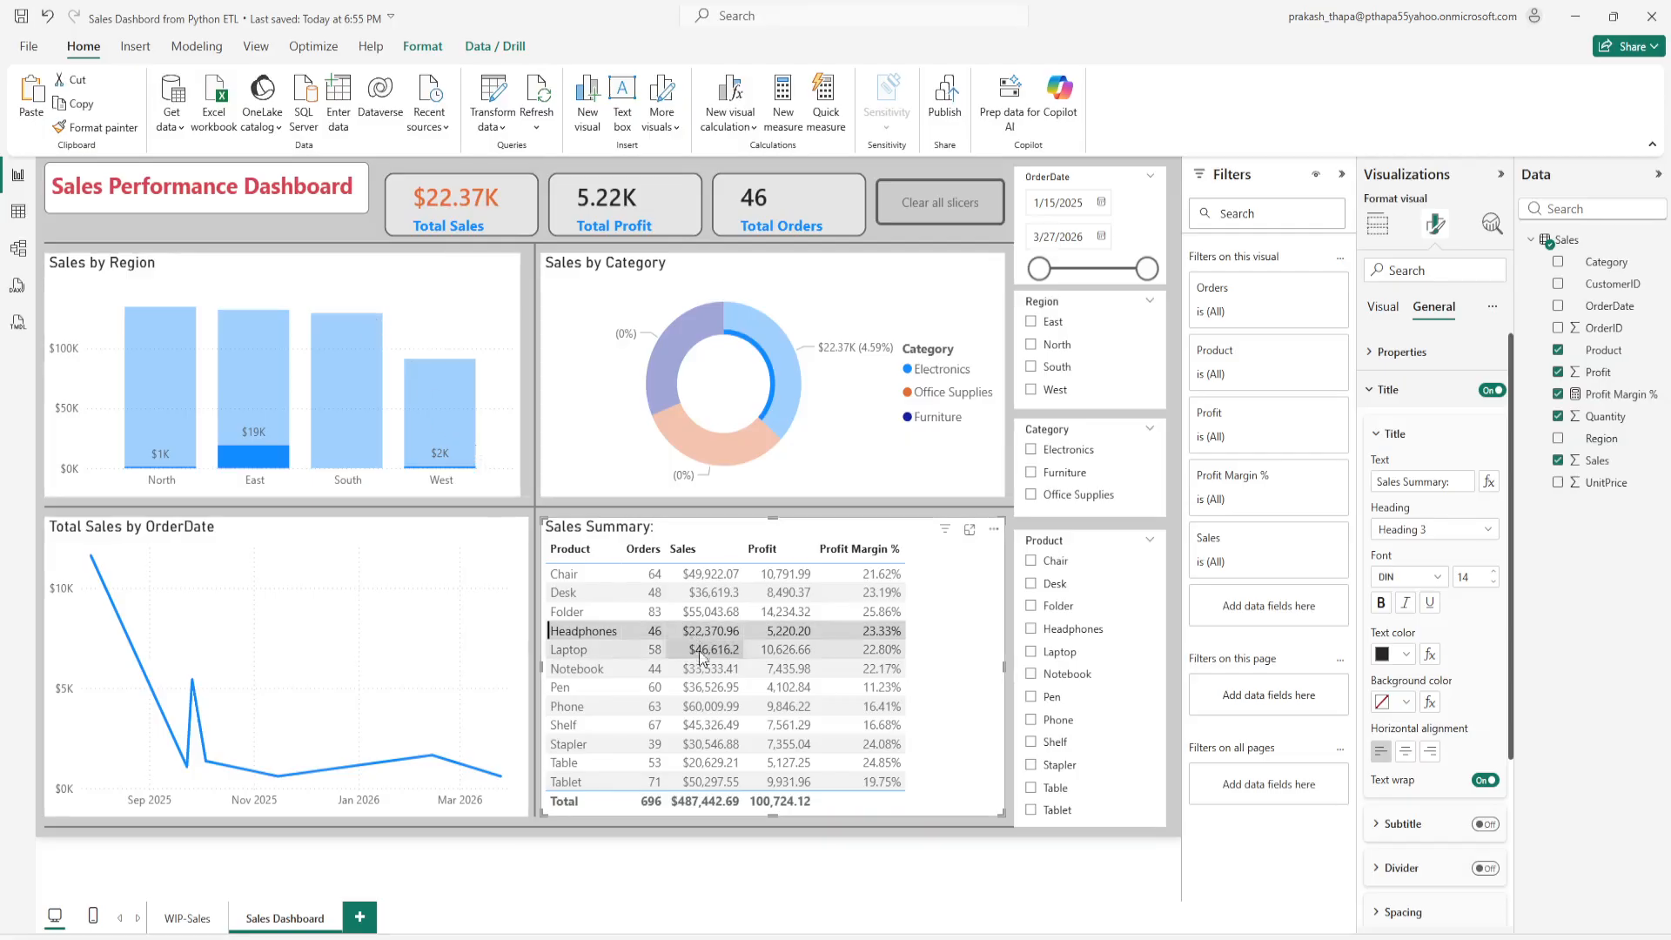
left_click(1056, 606)
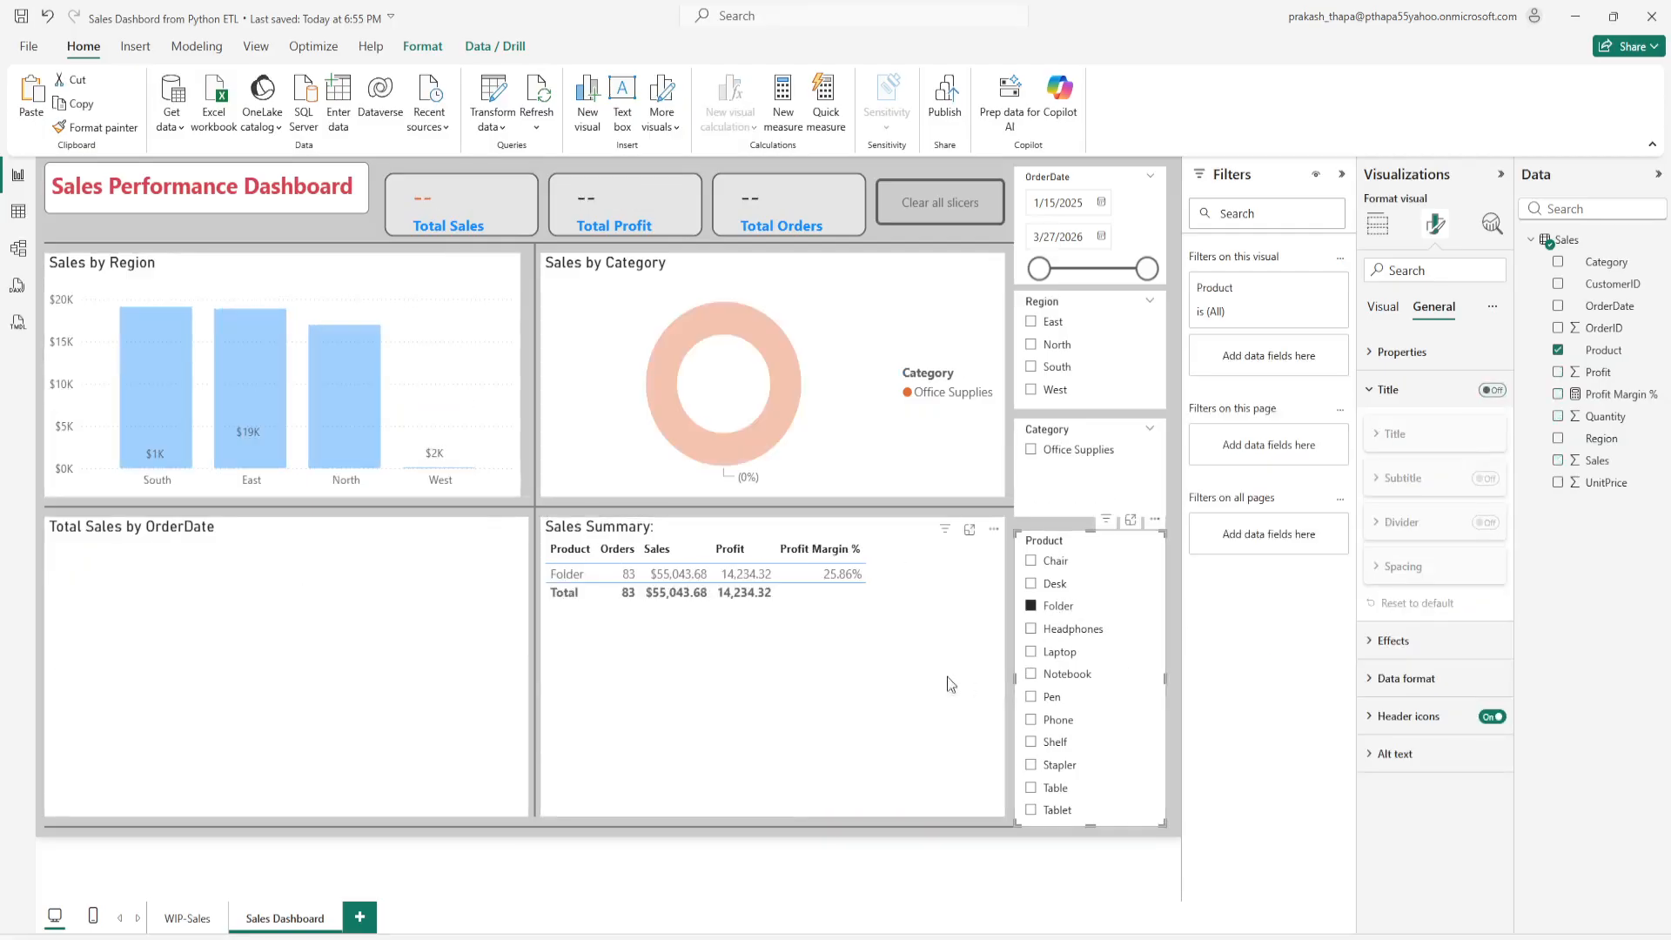
left_click(916, 672)
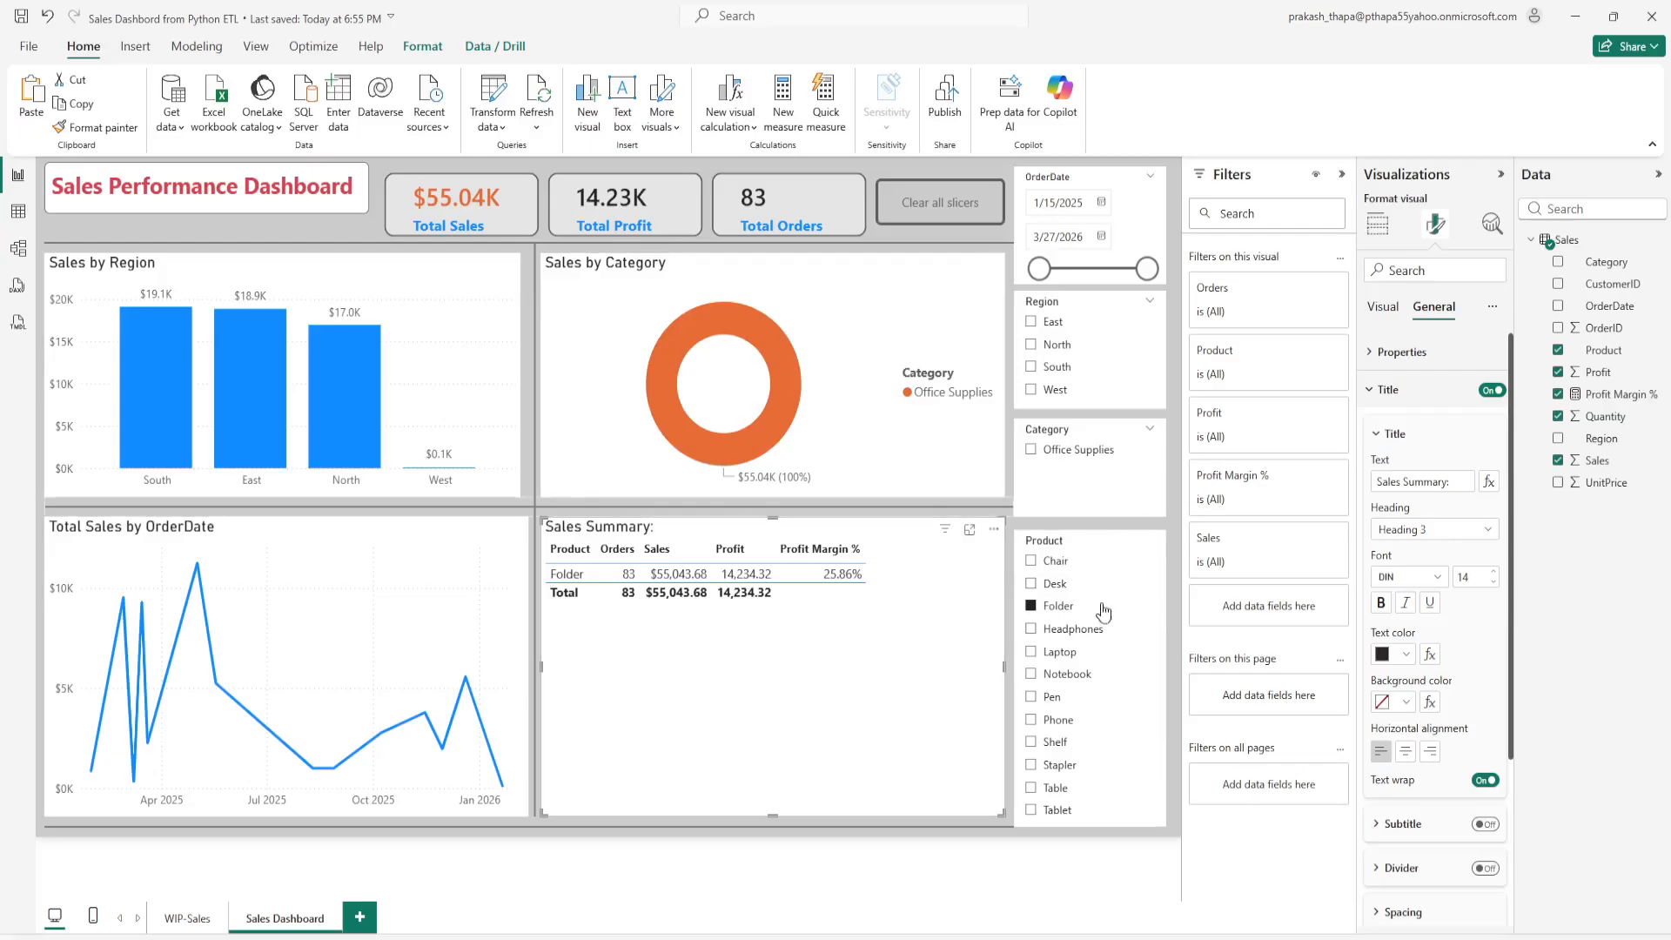
left_click(936, 212, "ctrl")
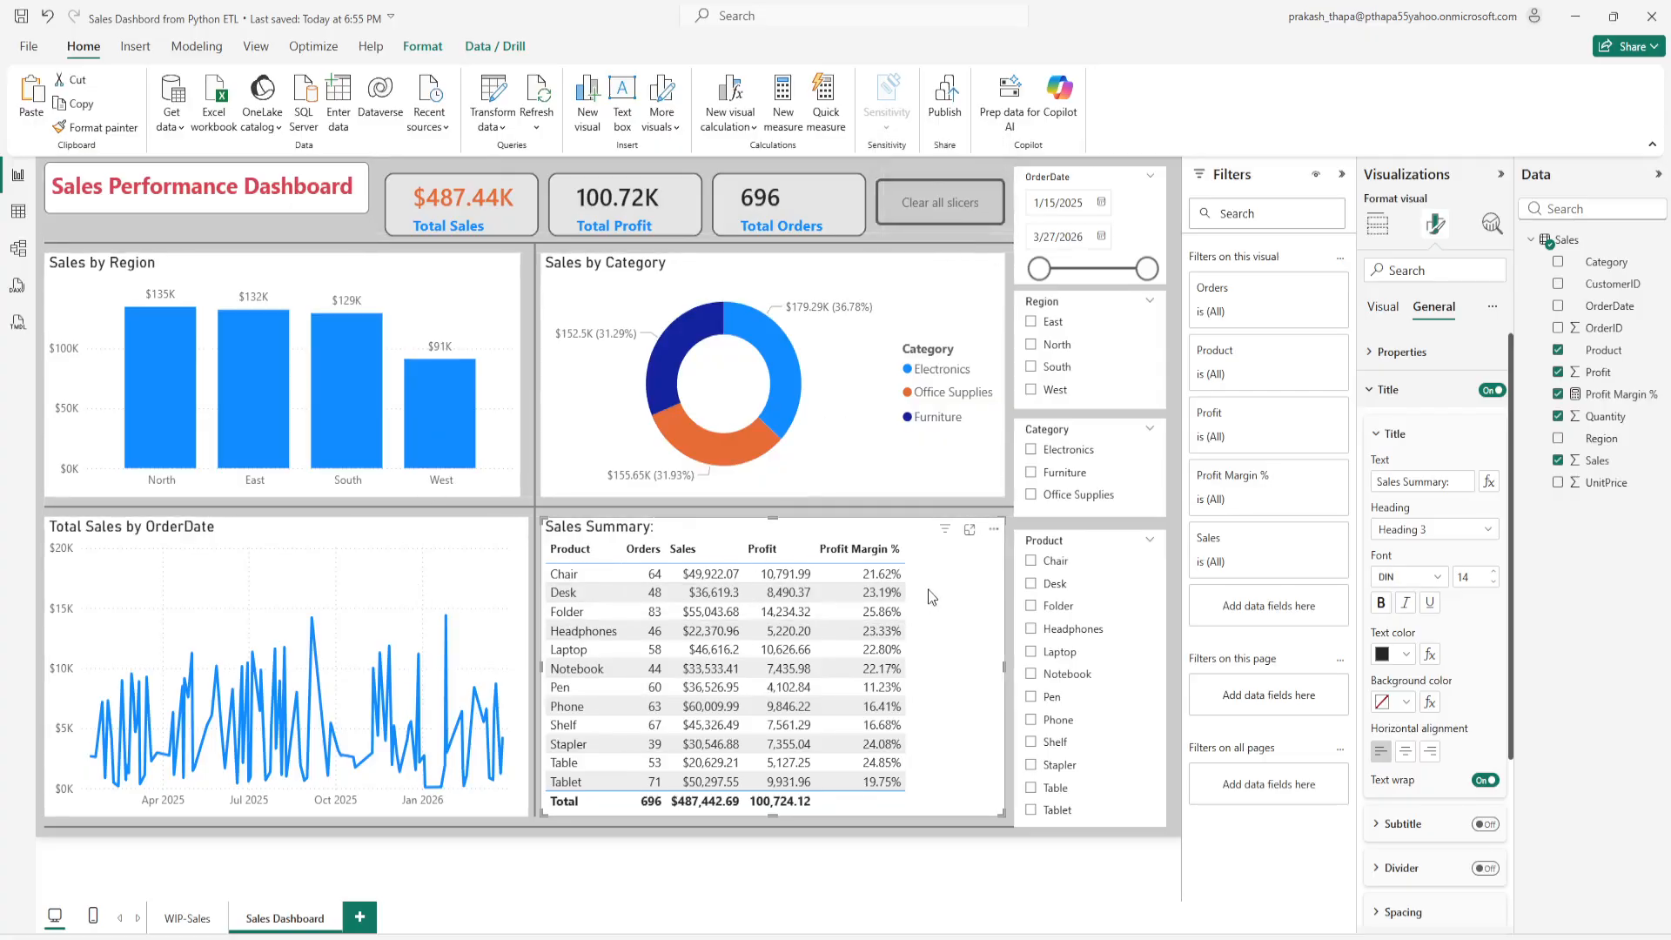
Step: Compare the finished Sales Dashboard page's layout and visuals with the WIP-Sales page and return to Sales Dashboard
left_click(188, 918)
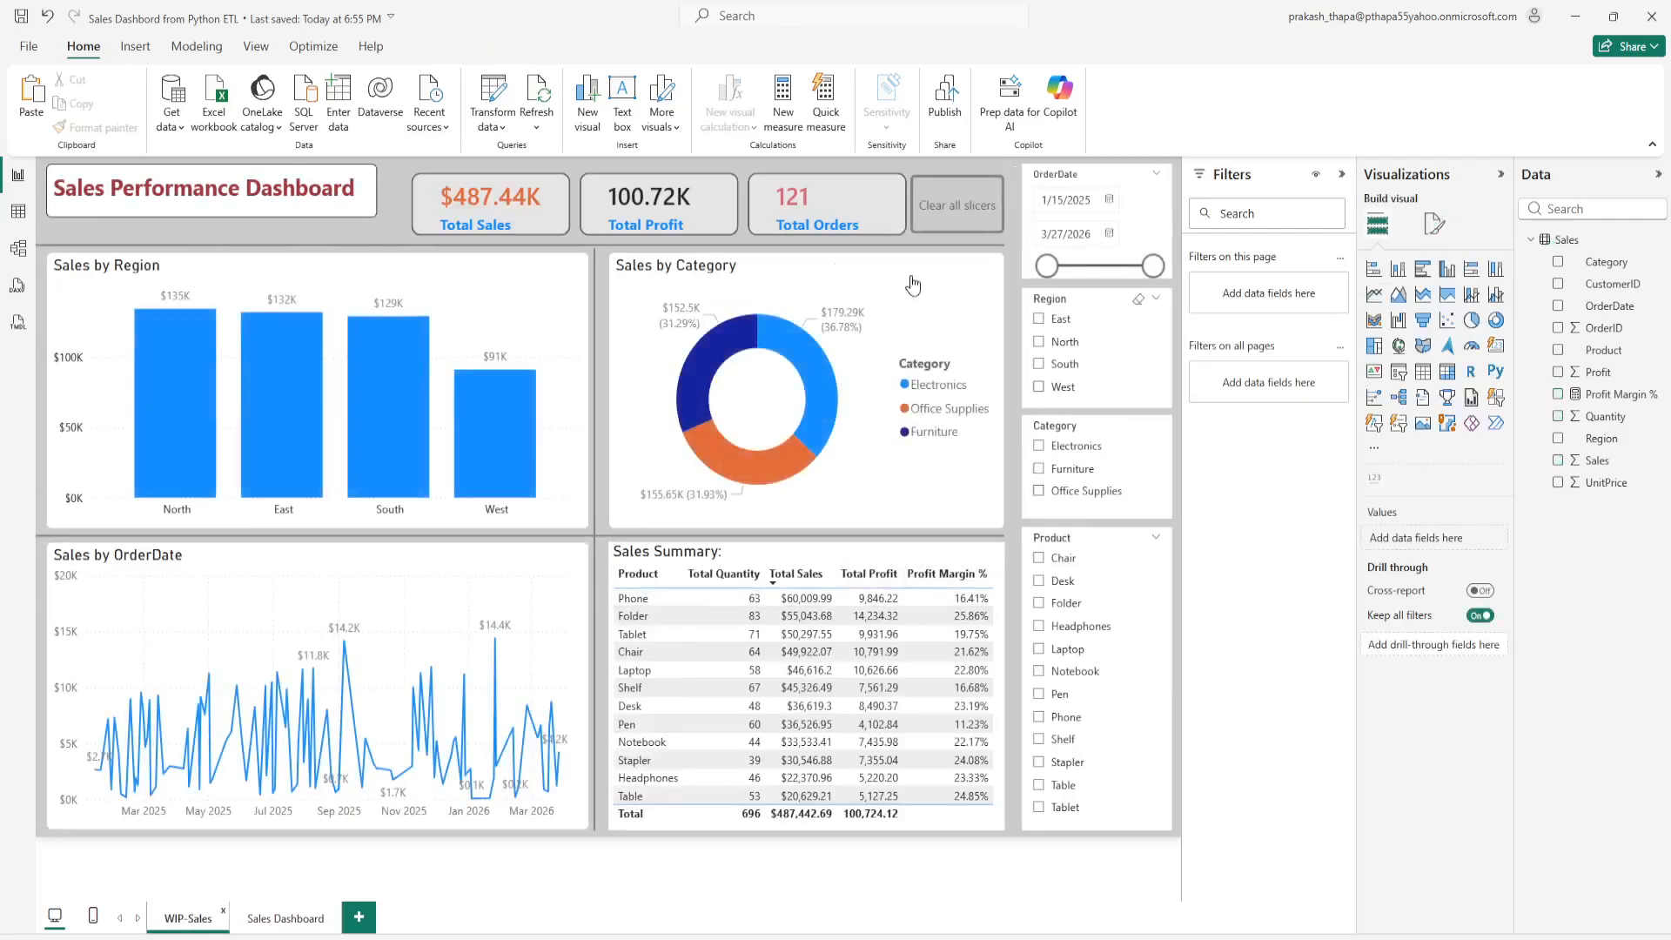
left_click(285, 918)
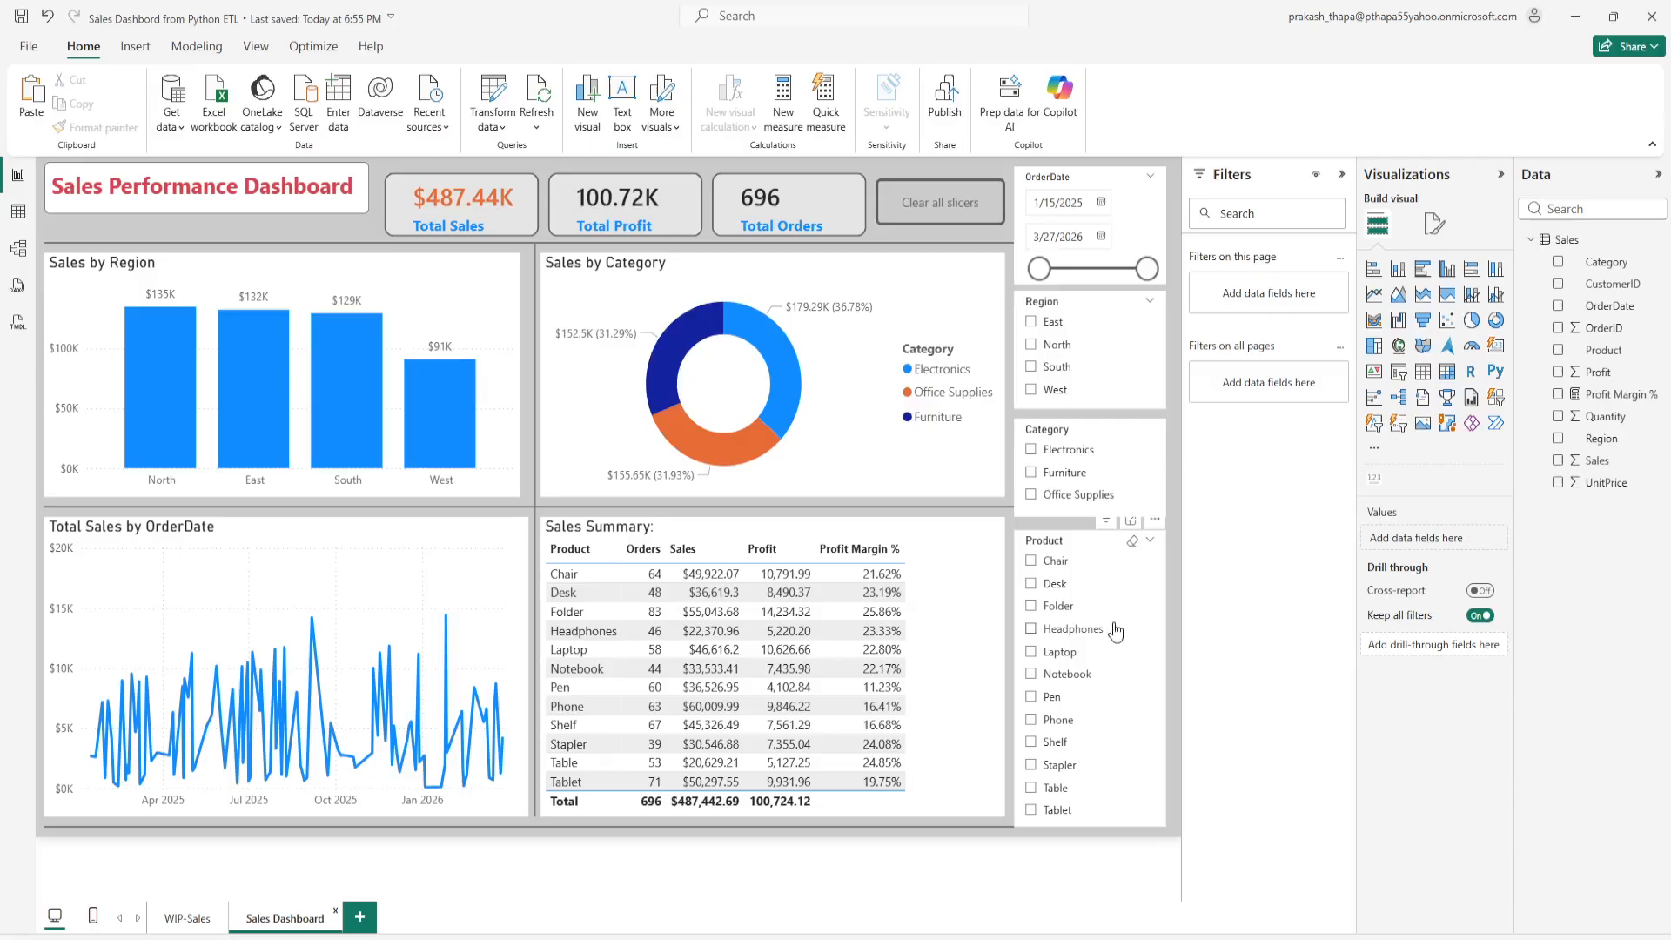
left_click(1003, 510)
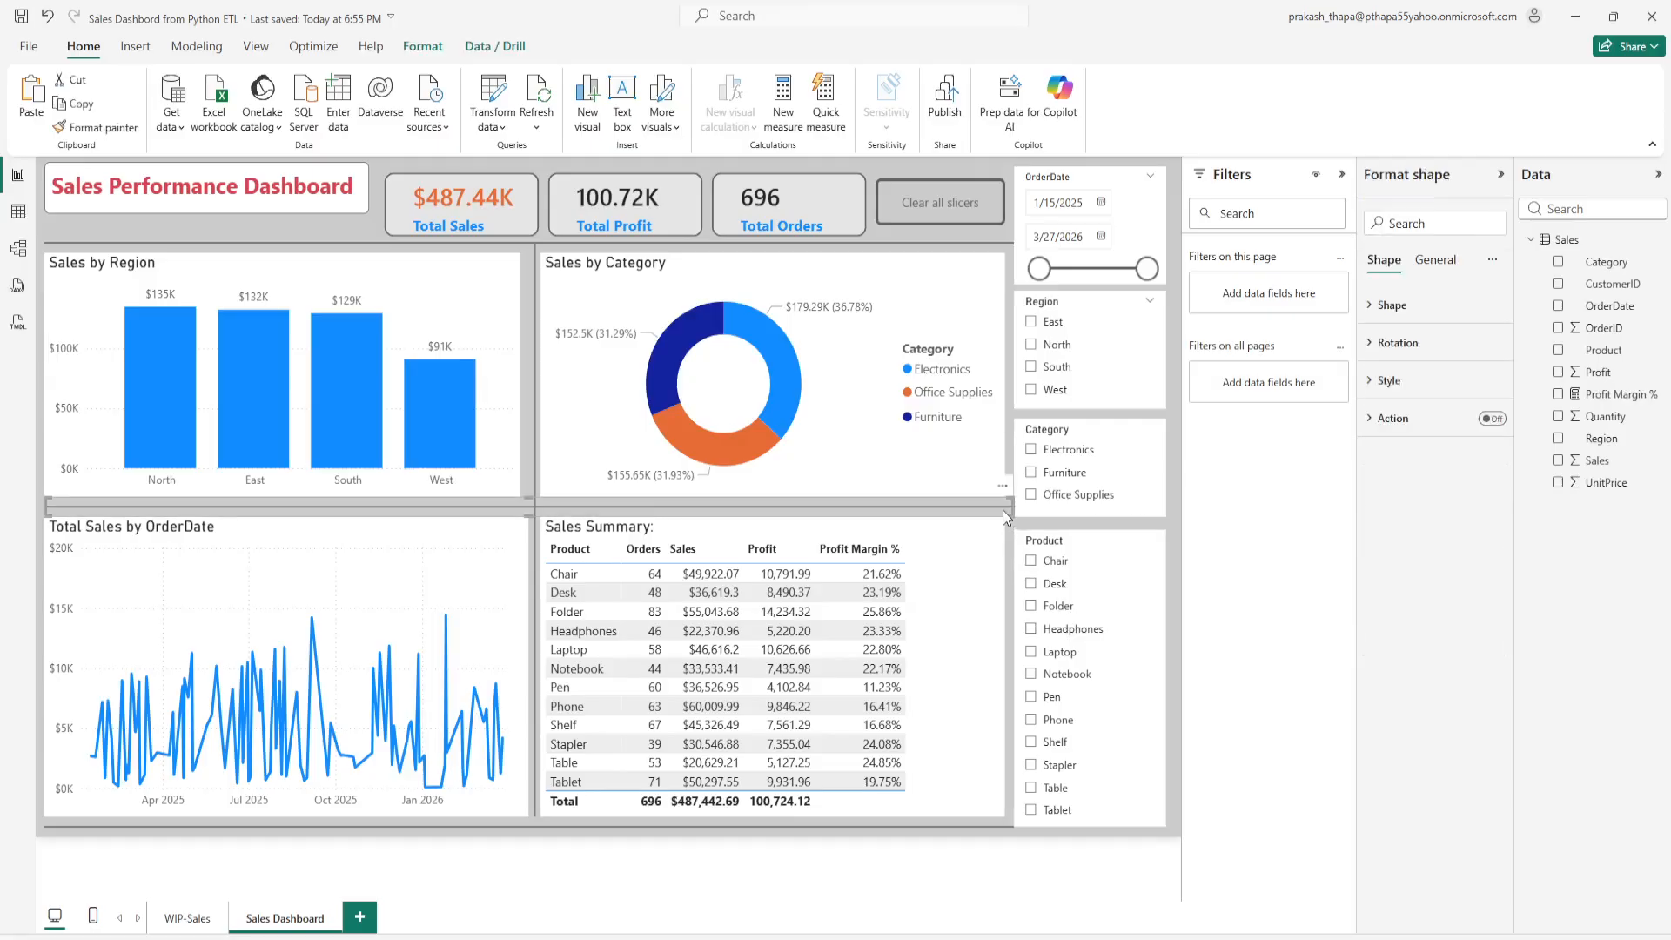
left_click(1039, 520)
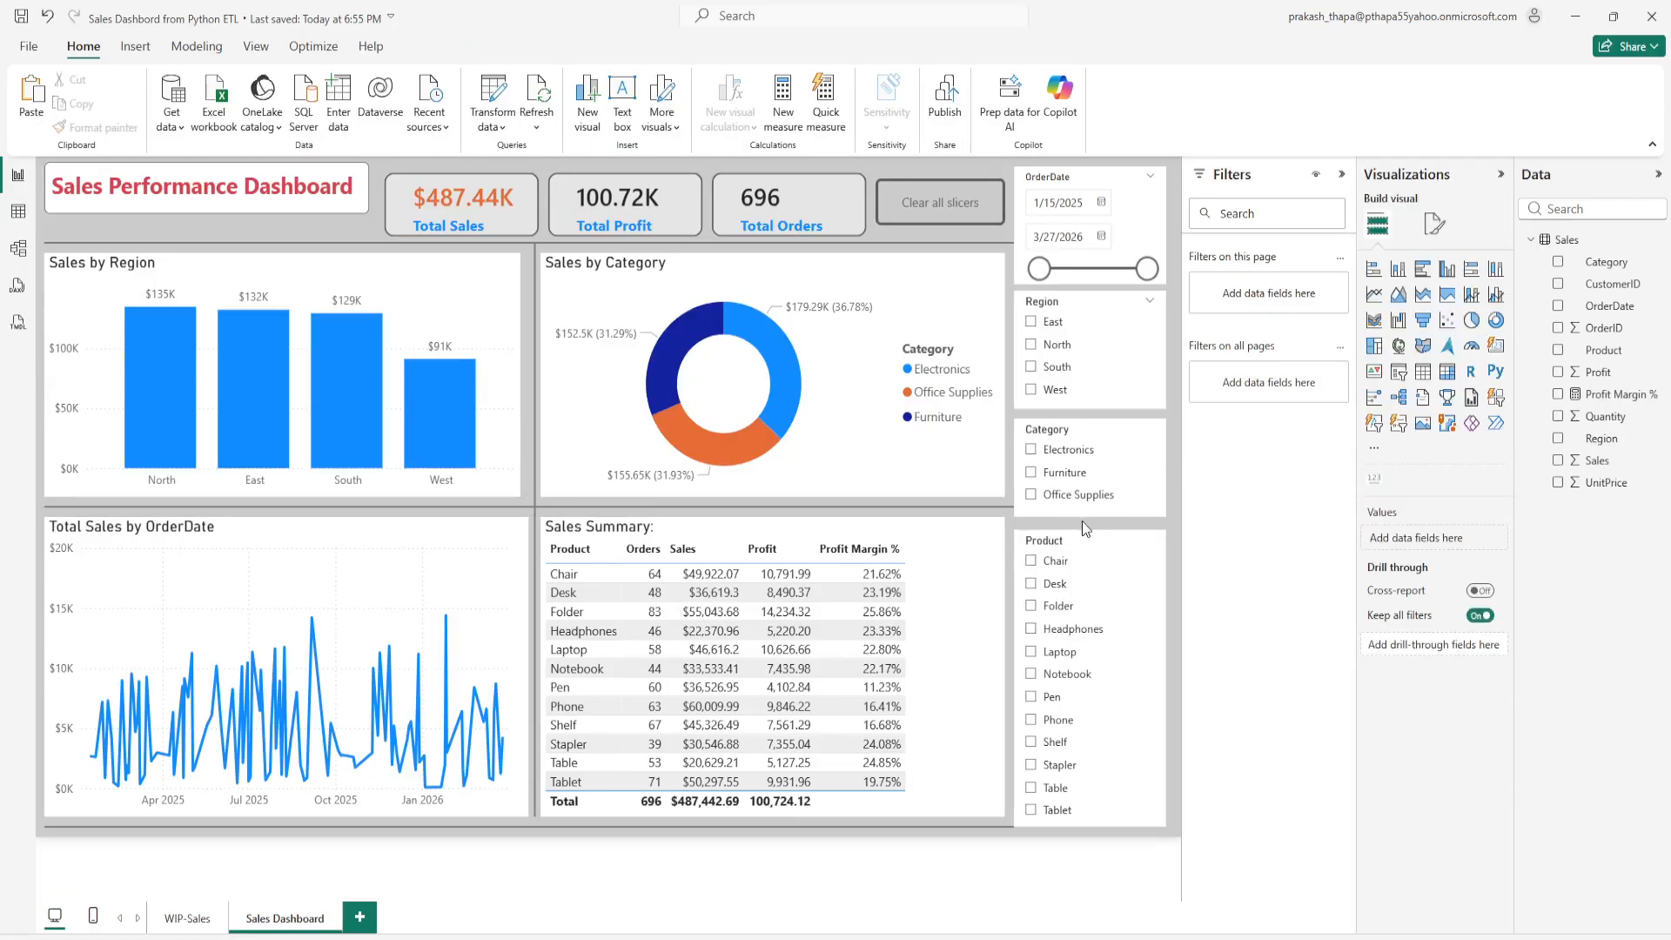
left_click(193, 922)
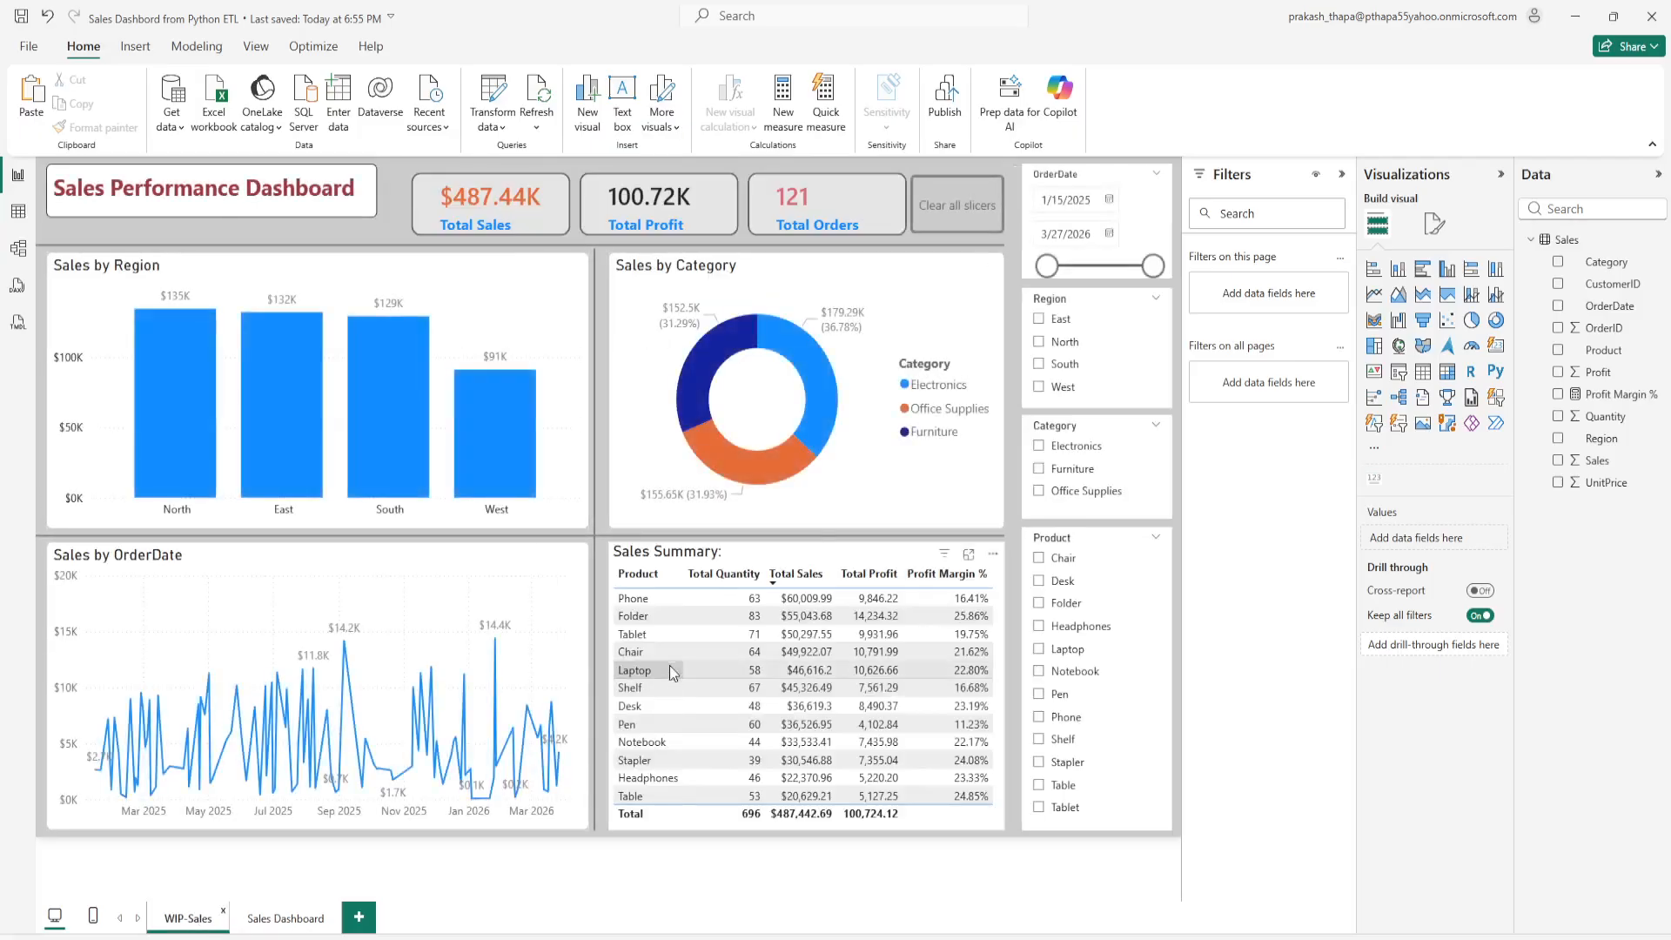
left_click(305, 914)
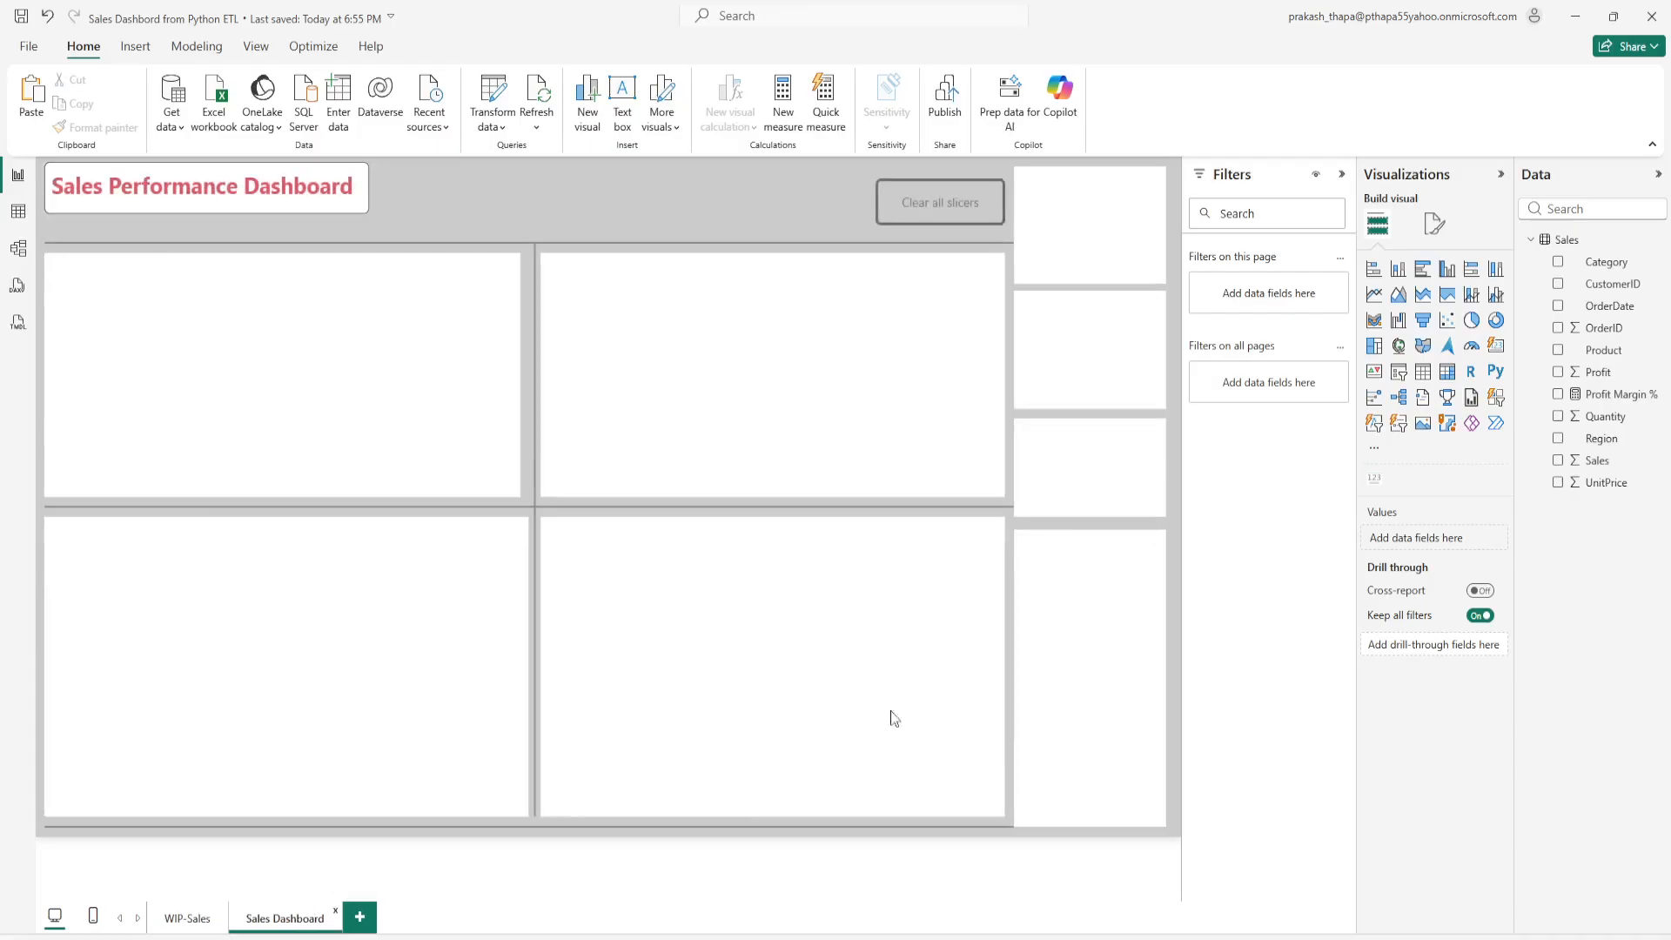